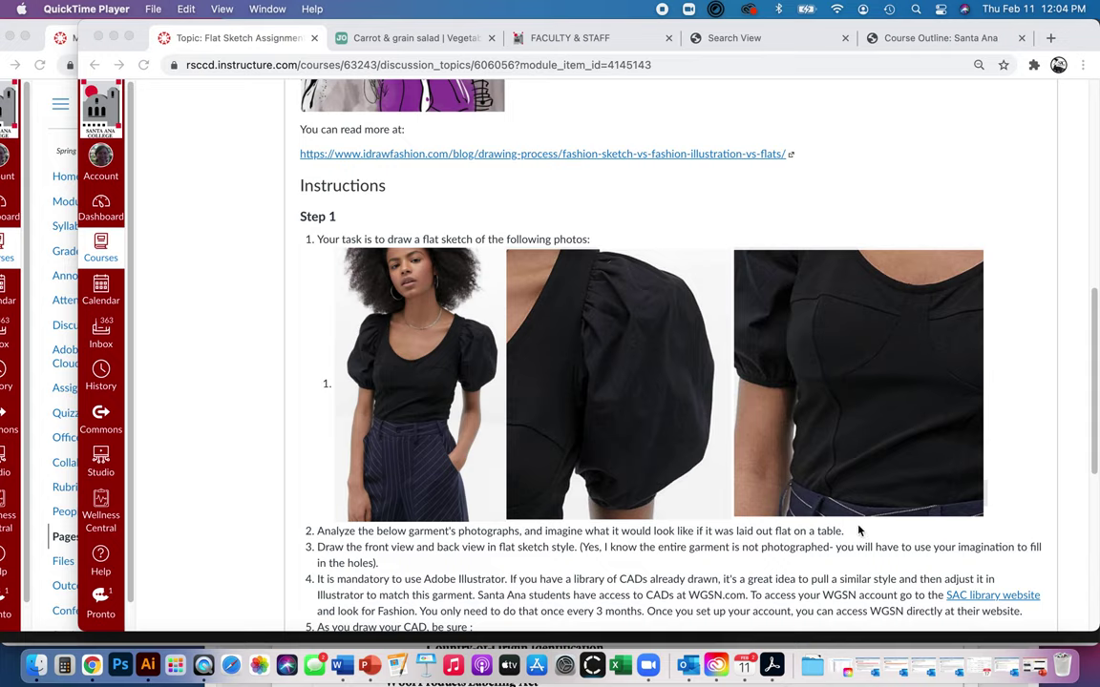
Screenshot the three black-top photos from the Canvas assignment page and switch to Illustrator
key(super+shift+4)
drag(327, 247, 989, 522)
click(149, 665)
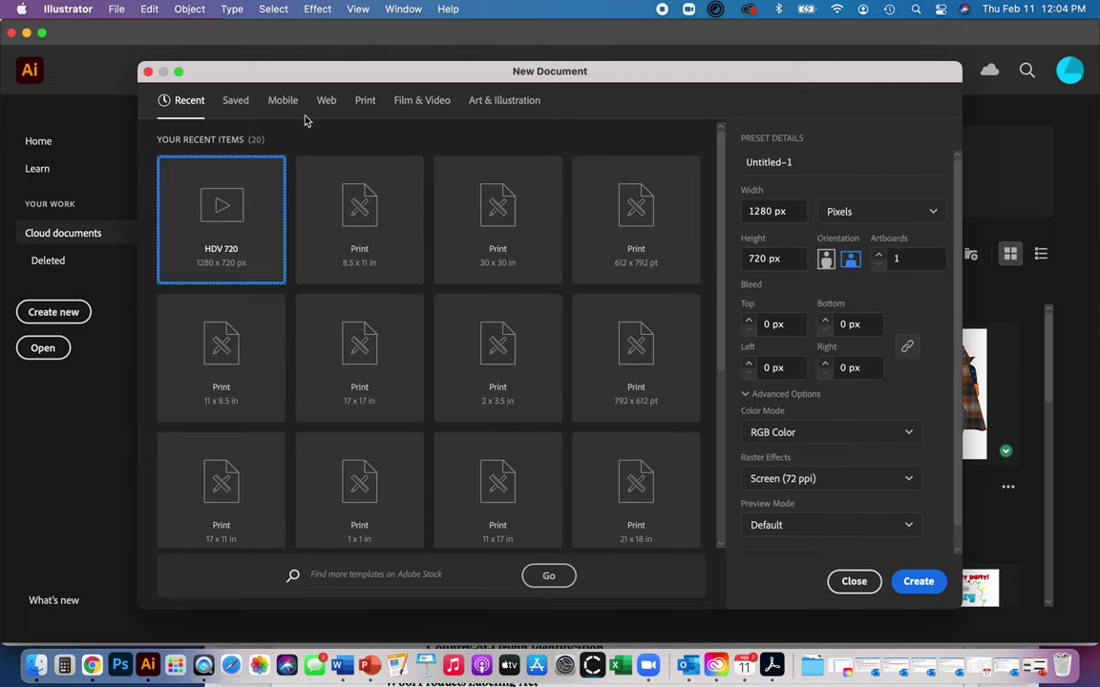
Create a Letter-size 8.5 × 11 in print document measured in inches
click(362, 103)
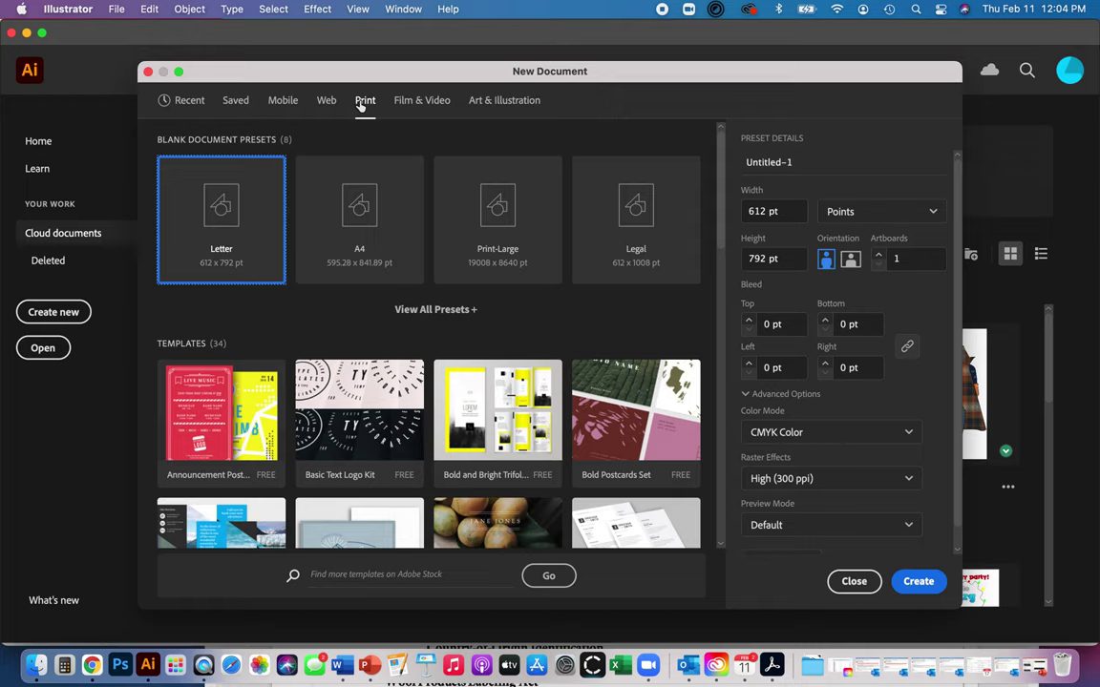
click(901, 216)
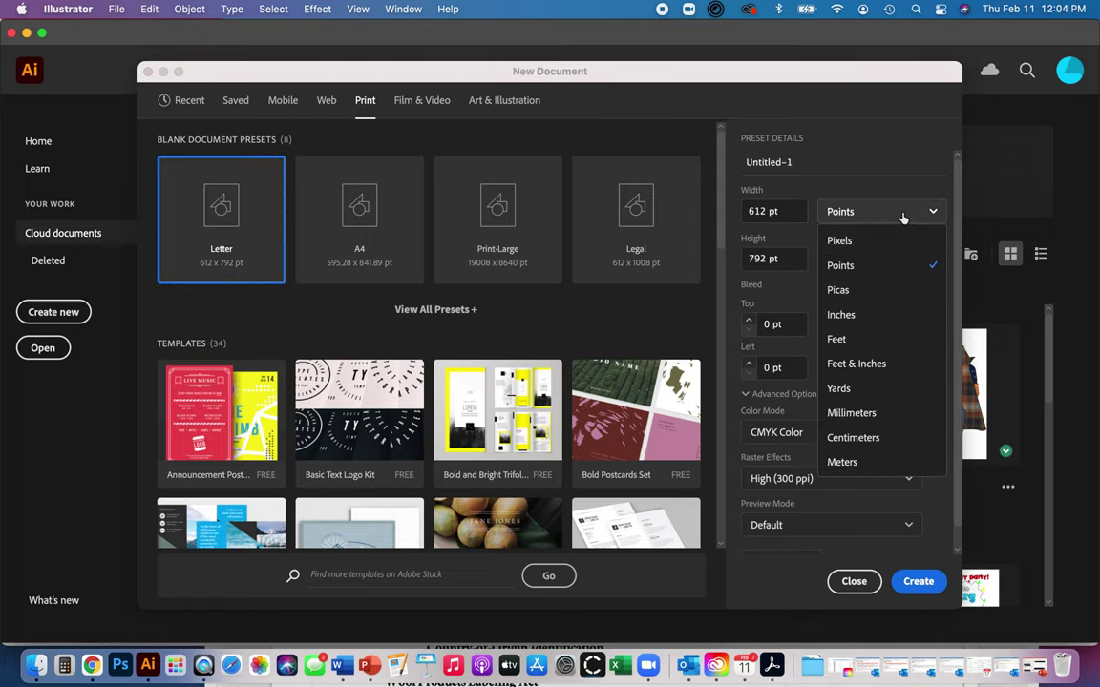
click(891, 314)
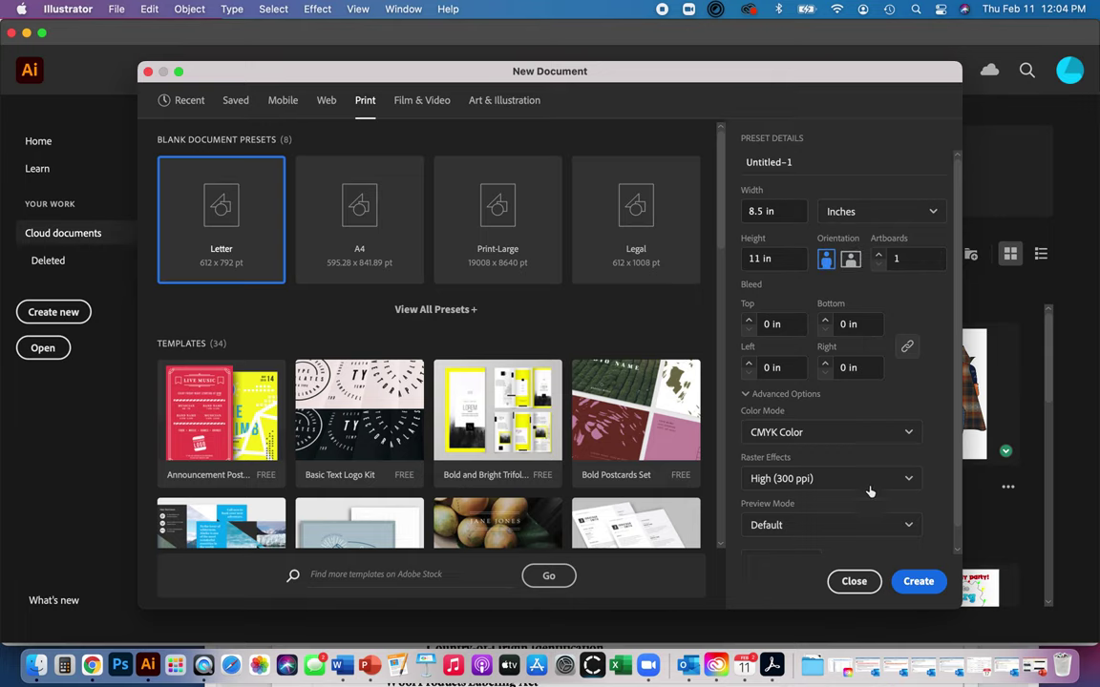
key(Escape)
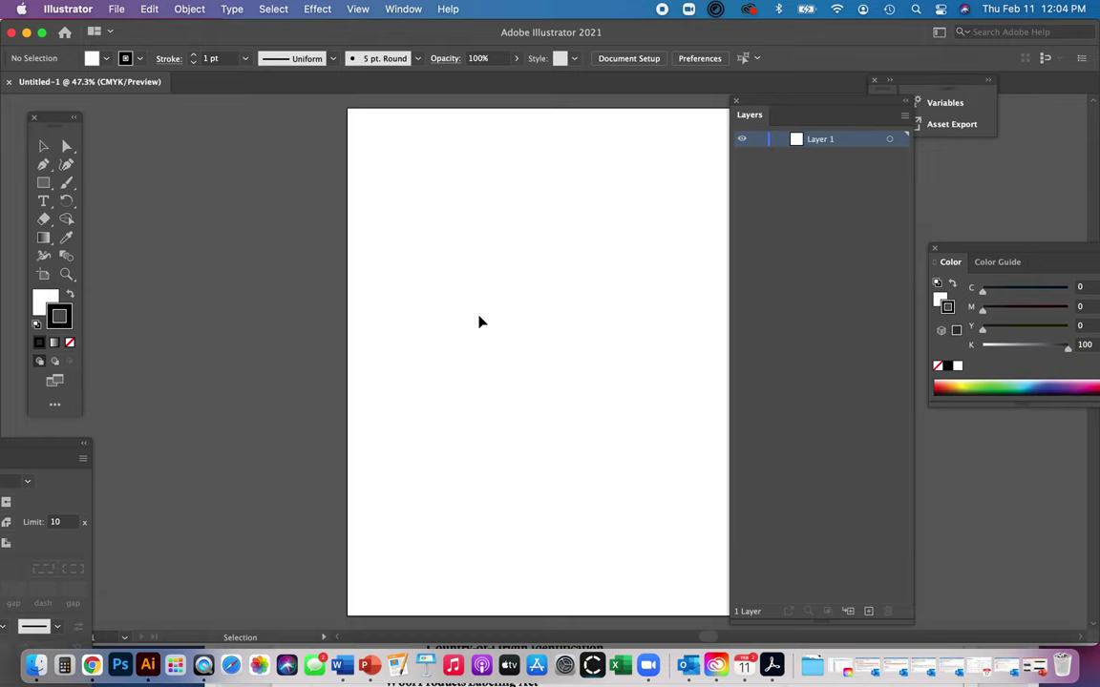
Paste the photo screenshot onto the artboard and scale it to about 7.33 in wide near the top
key(a)
key(super+v)
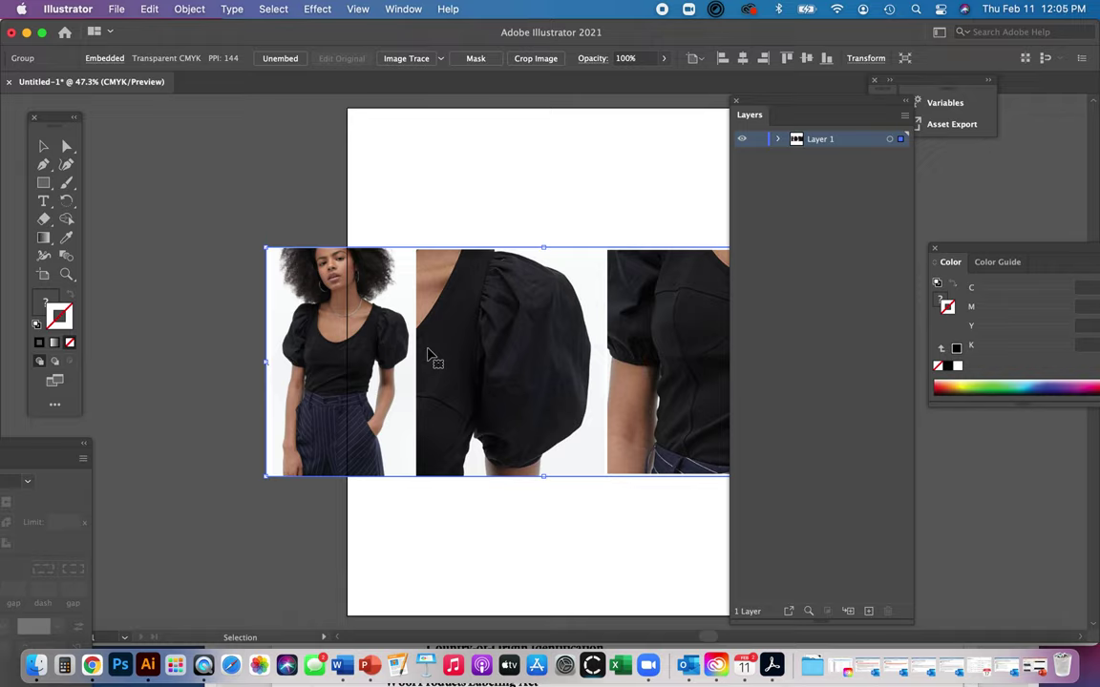
drag(529, 347, 418, 299)
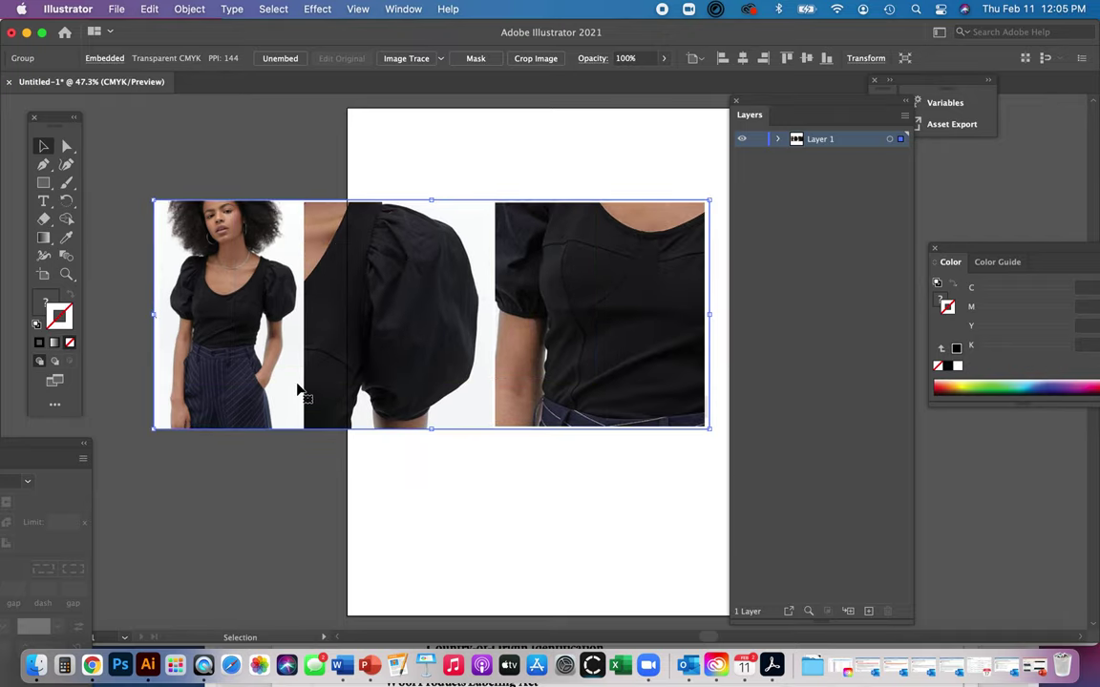
drag(152, 428, 336, 342)
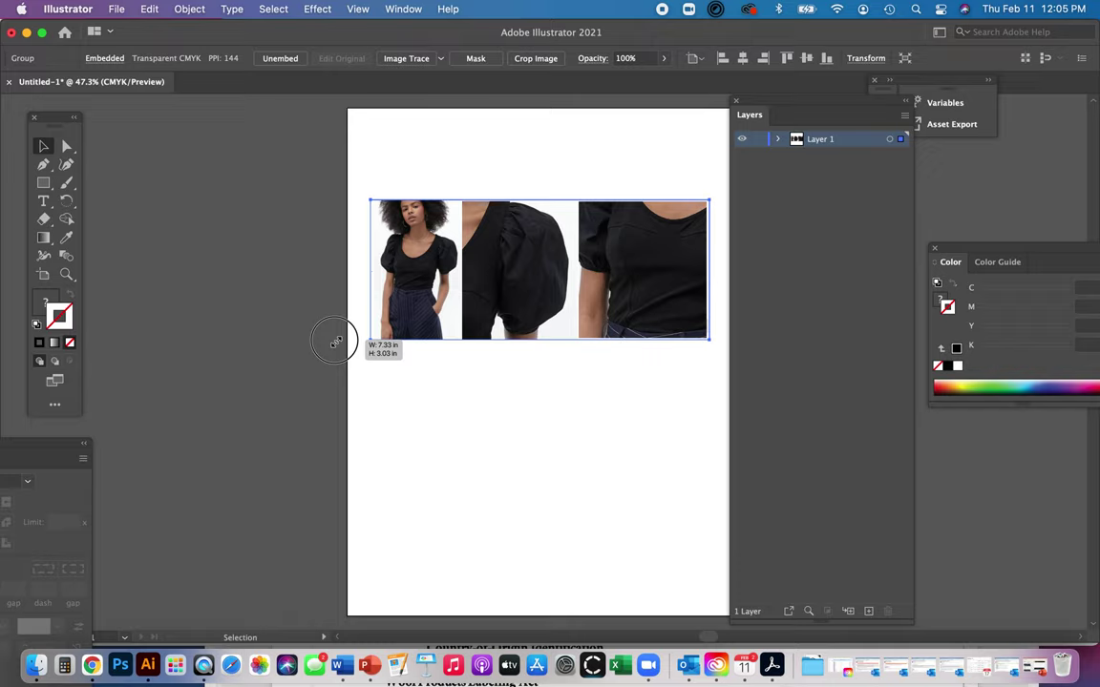
drag(336, 341, 339, 344)
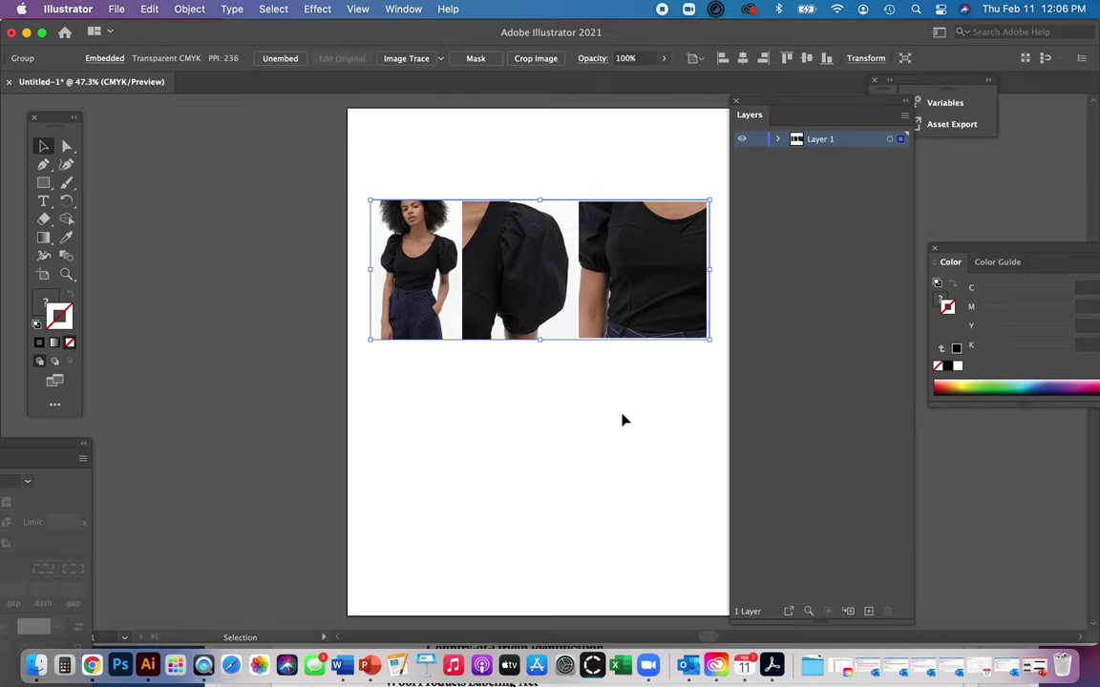
Zoom in on the woman's photo and close the Layers, Color and Variables/Asset Export panels
key(z)
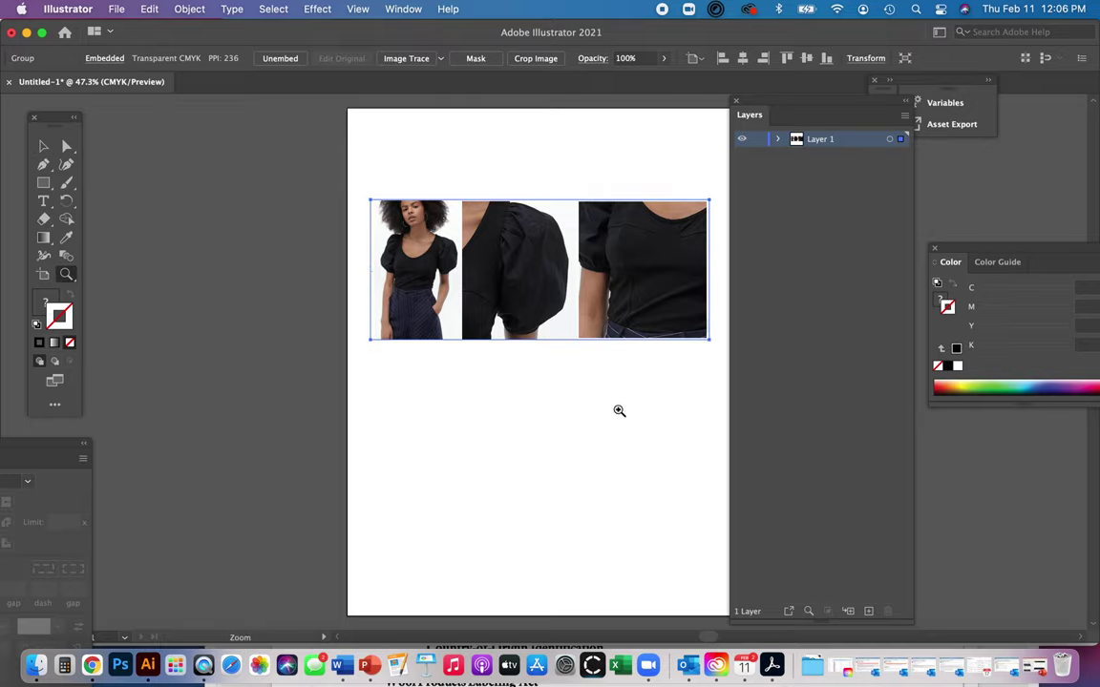
drag(355, 195, 625, 353)
key(space)
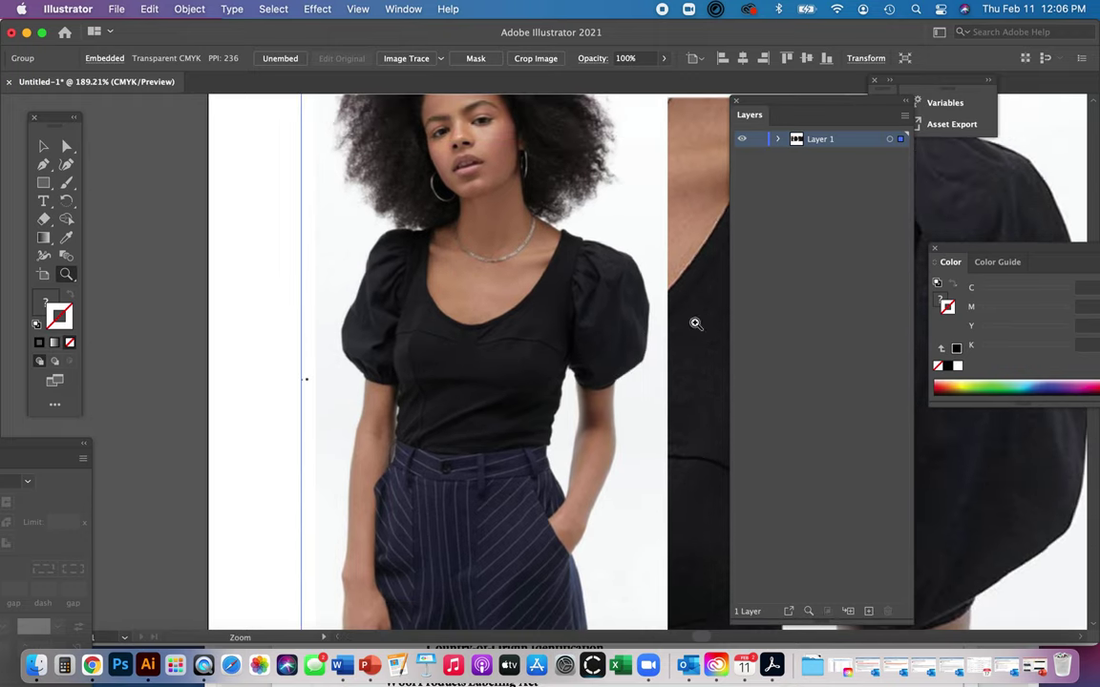
click(735, 100)
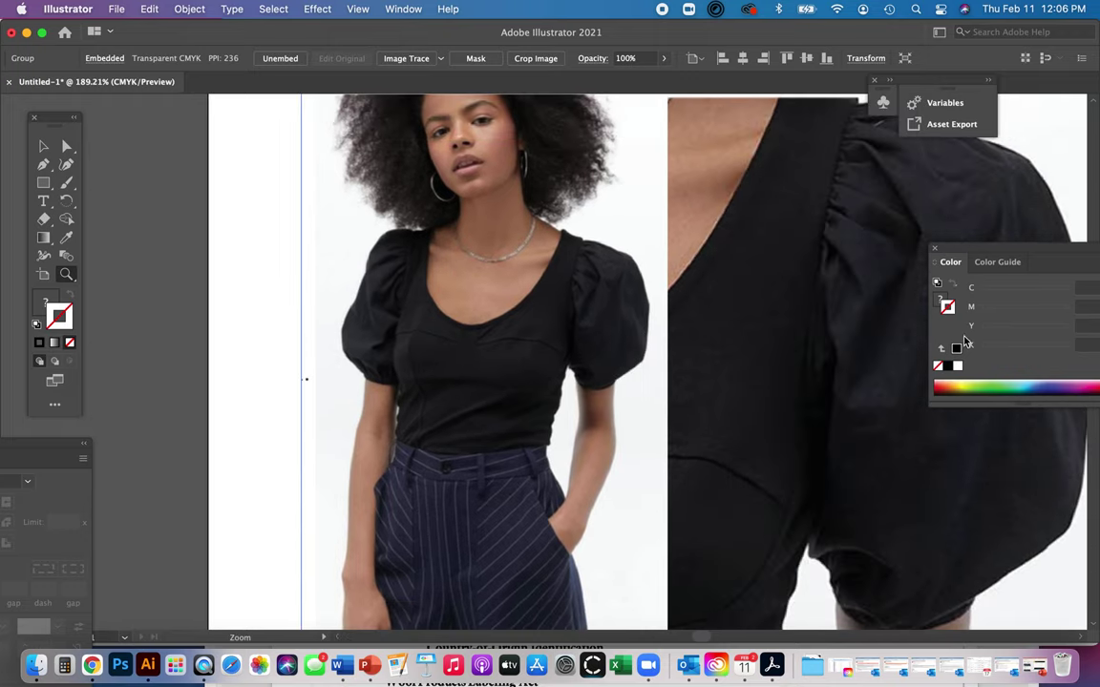
click(933, 248)
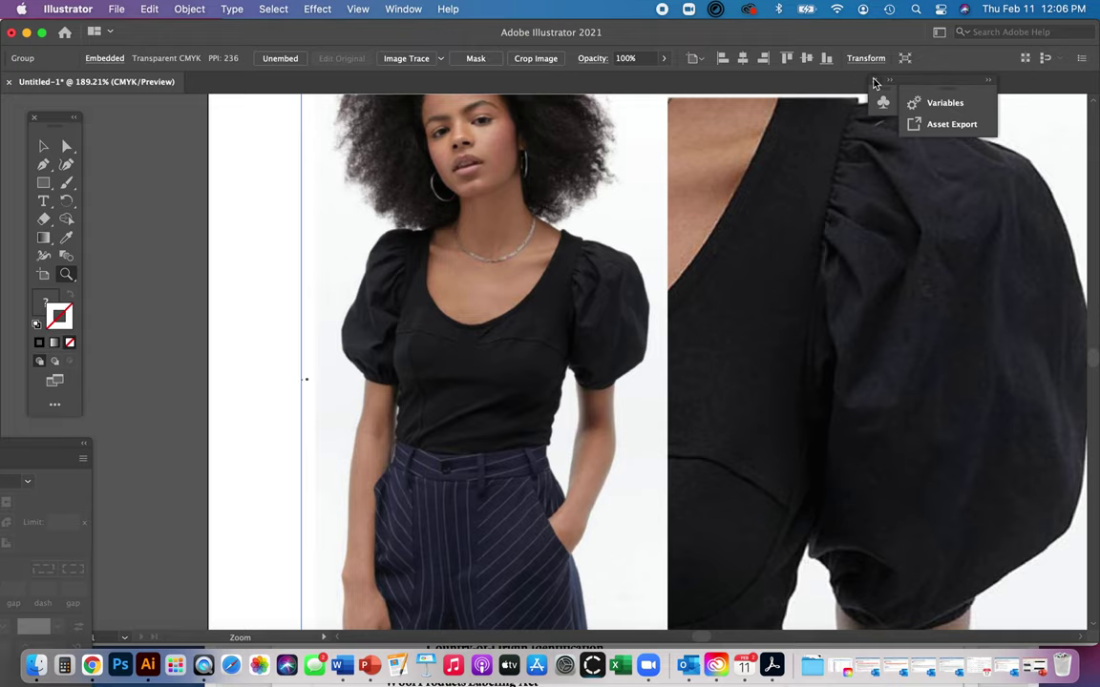
click(875, 80)
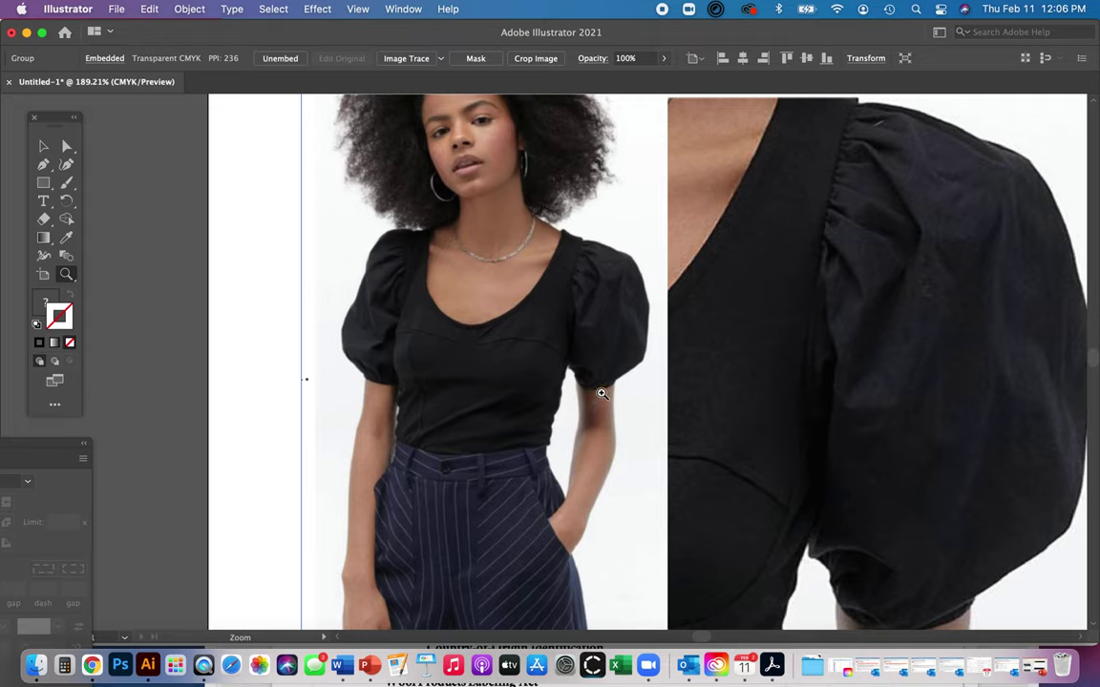
Restore the Color panel, deselect the photo group and pick the Pen tool
key(p)
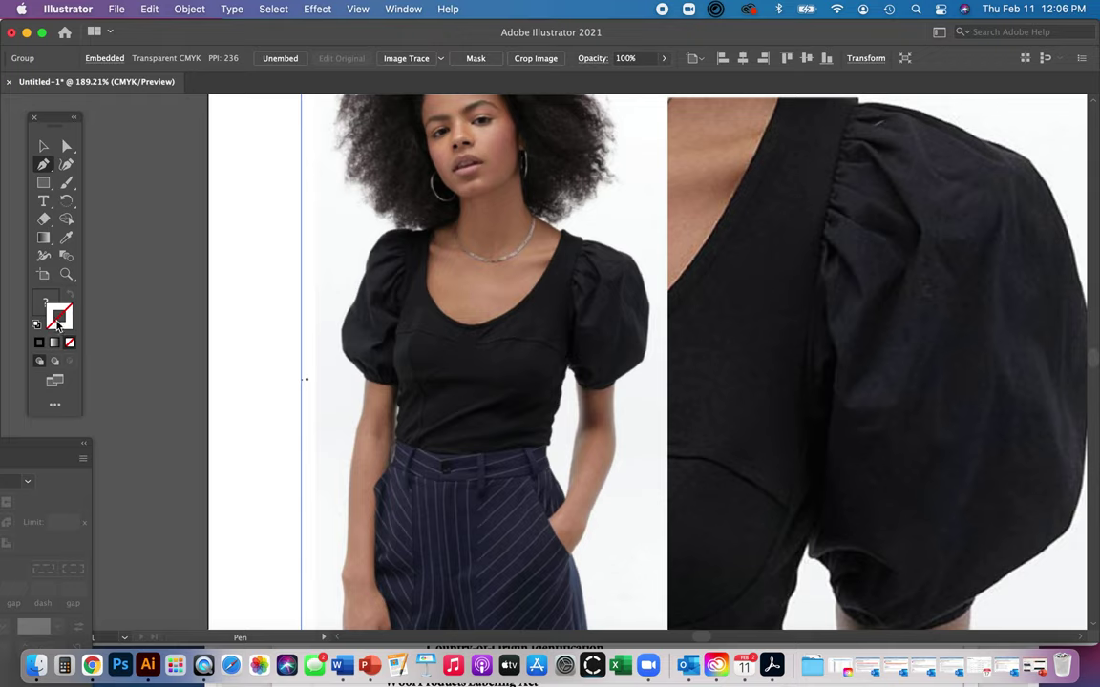
click(48, 299)
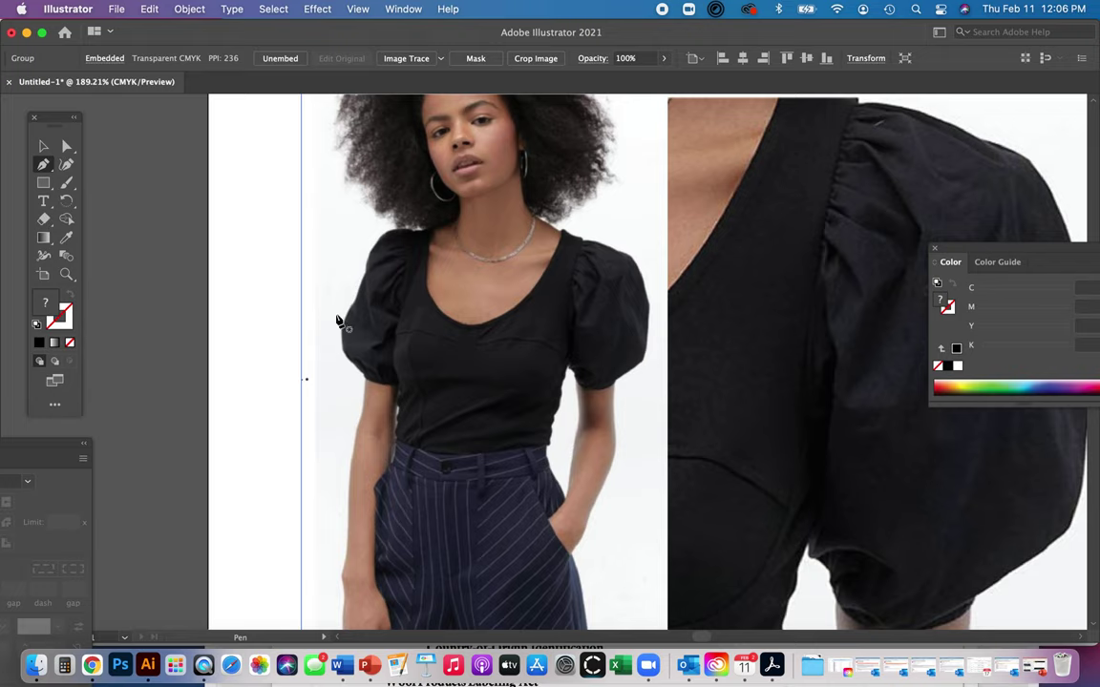
click(42, 146)
click(245, 228)
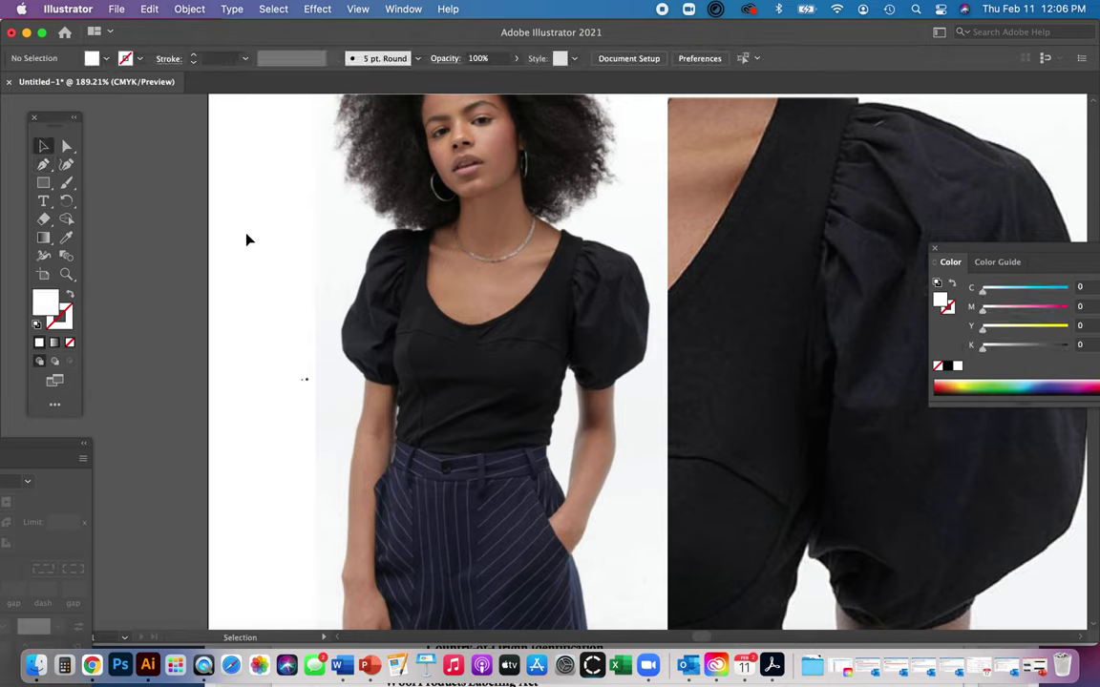
click(44, 167)
Set no fill and a 1 pt red #F90B0B stroke for drawing
click(69, 343)
click(69, 324)
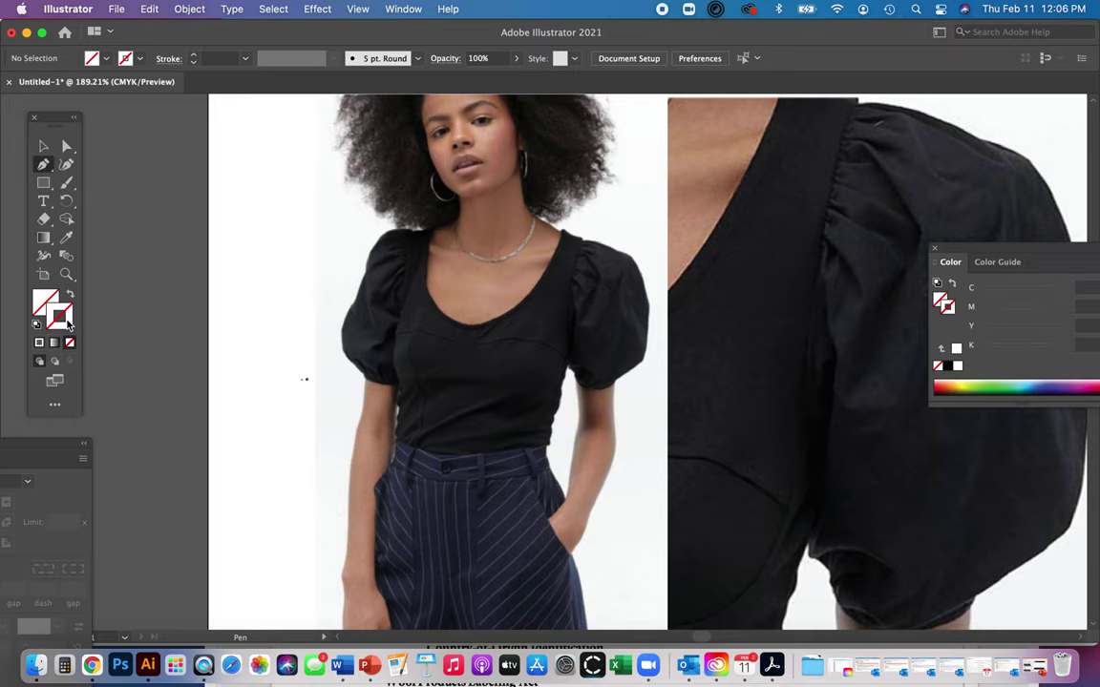
double_click(67, 324)
drag(511, 250, 535, 242)
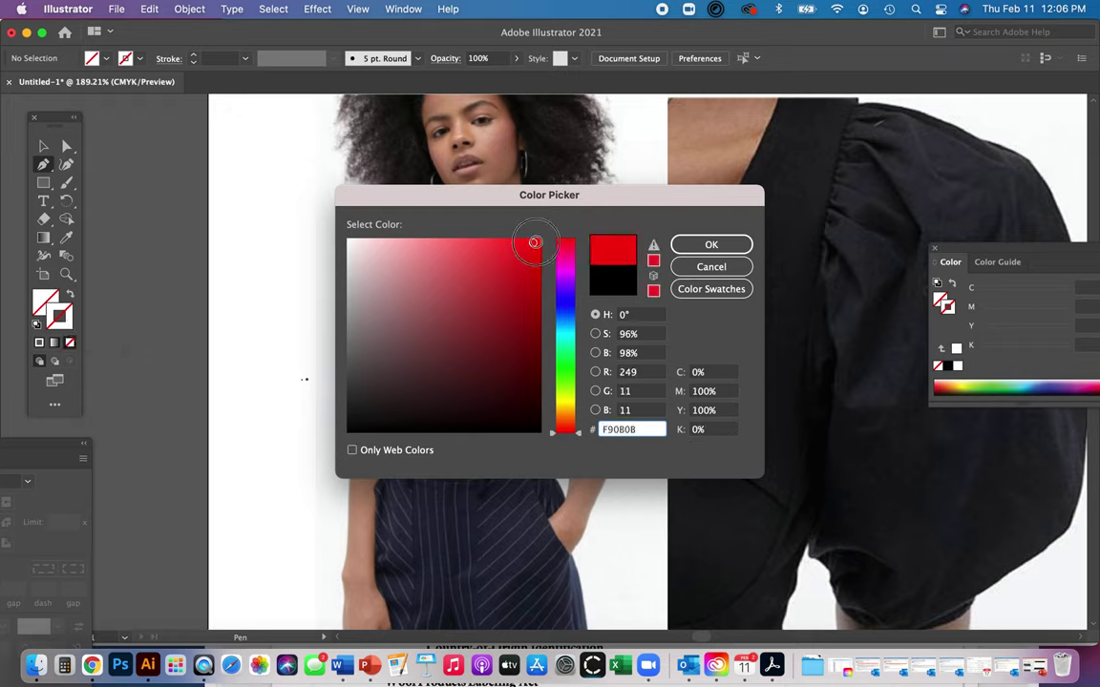
click(722, 247)
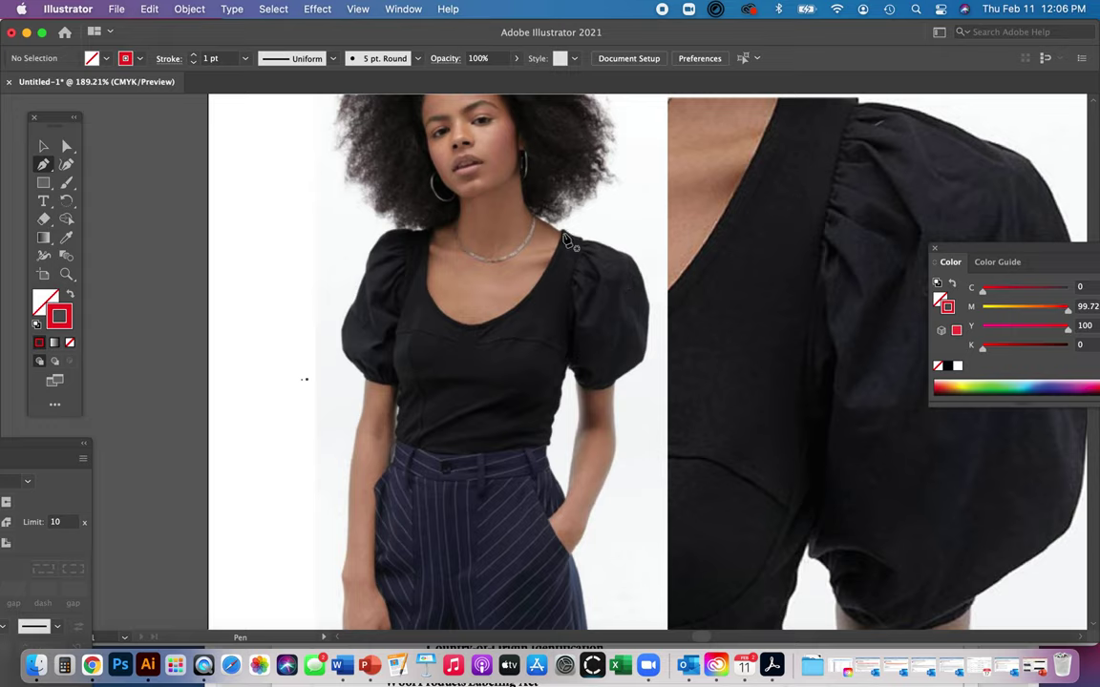
Trace the right armhole with a red Pen curve and paste a copy of it
drag(564, 230, 604, 410)
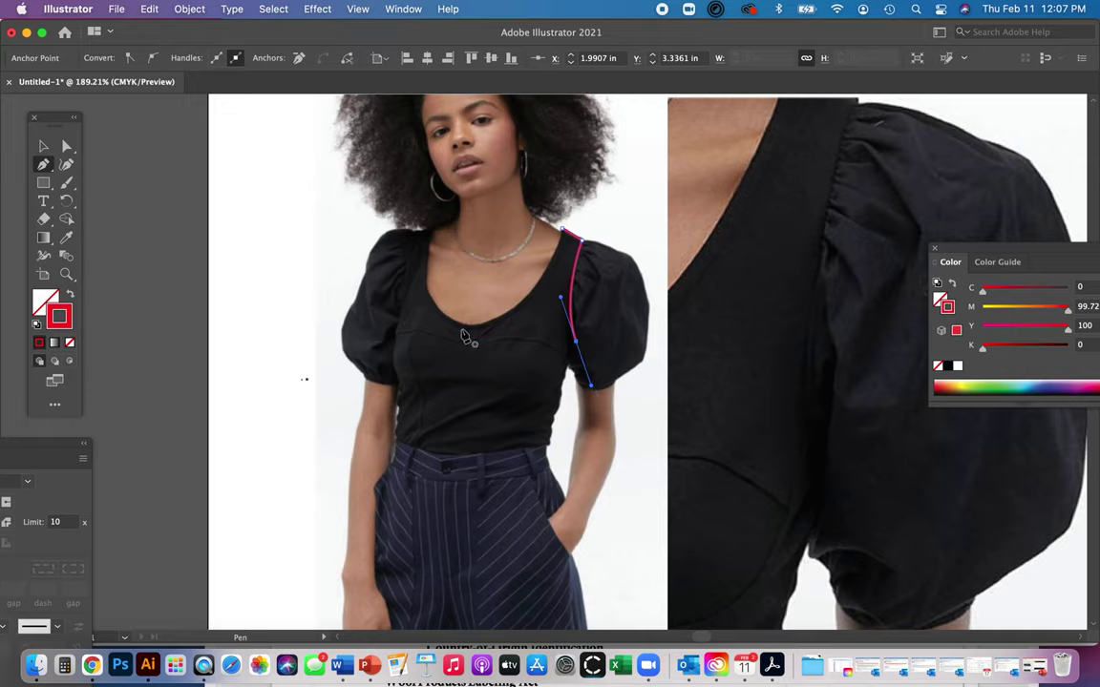
click(42, 147)
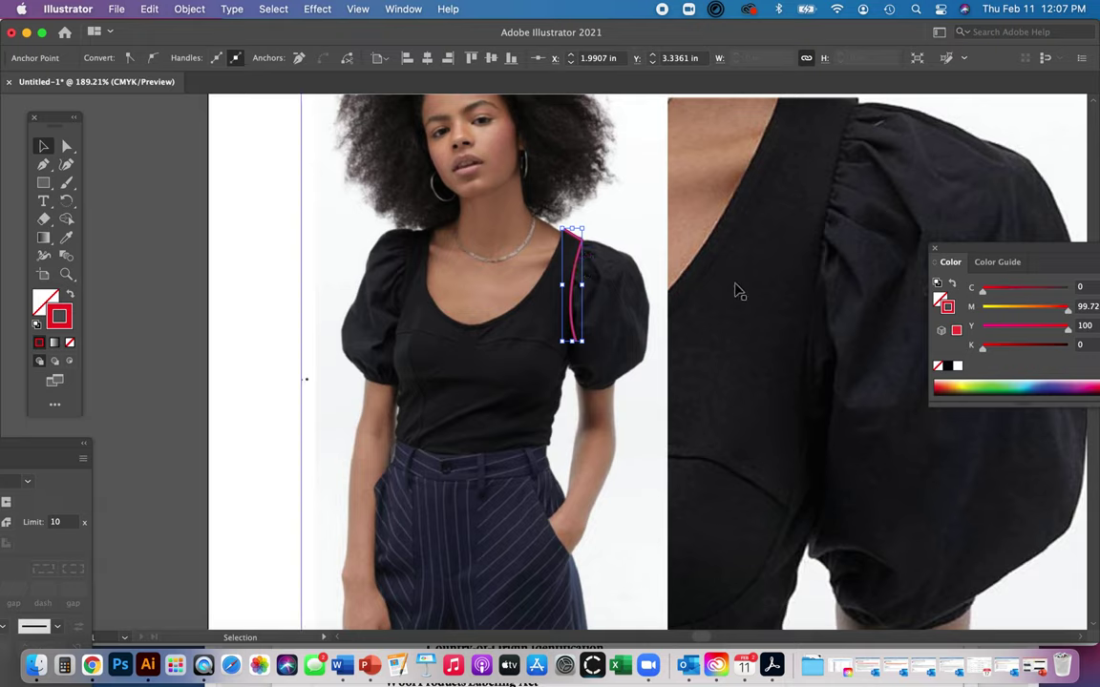
key(super+c)
key(super+v)
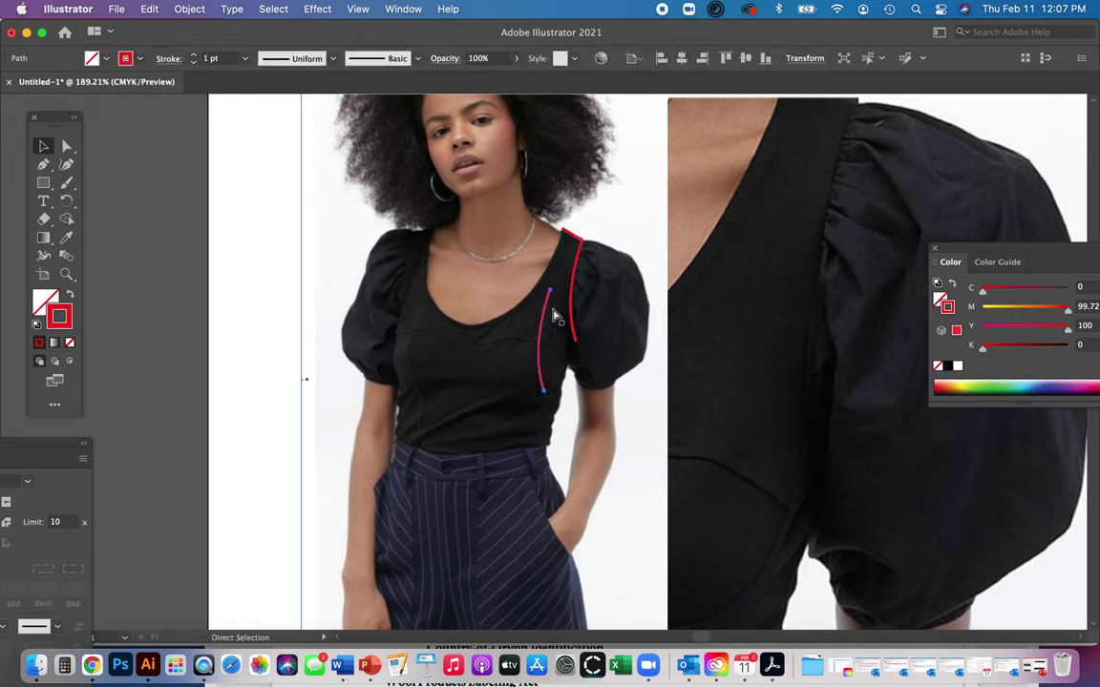
drag(557, 317, 587, 258)
click(124, 179)
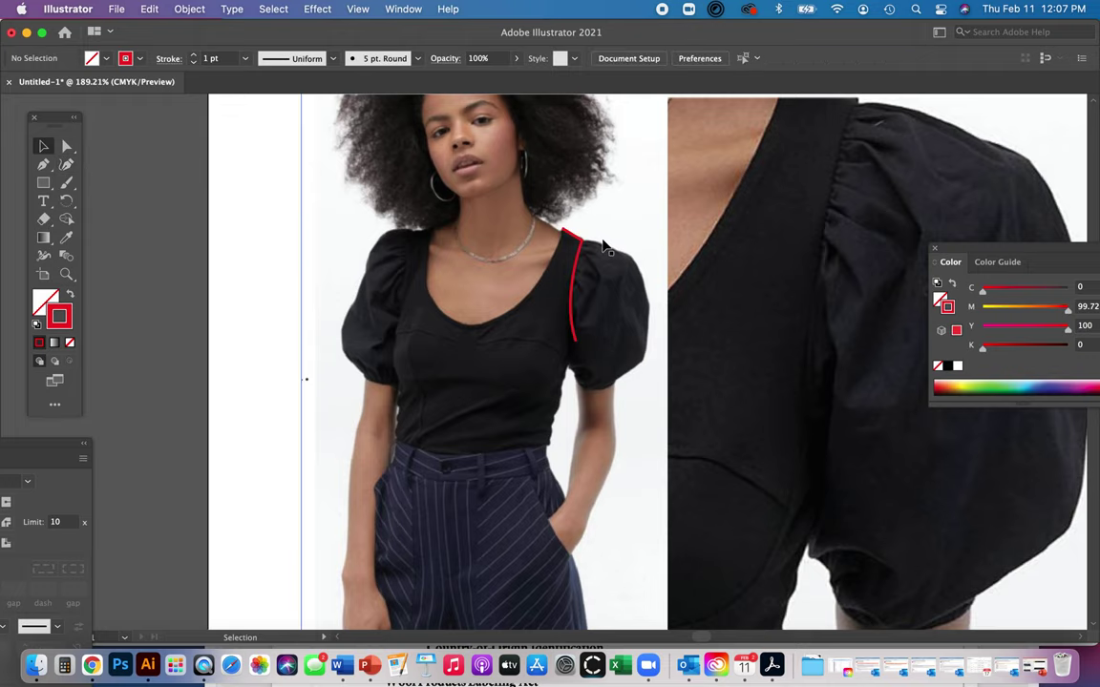
click(579, 250)
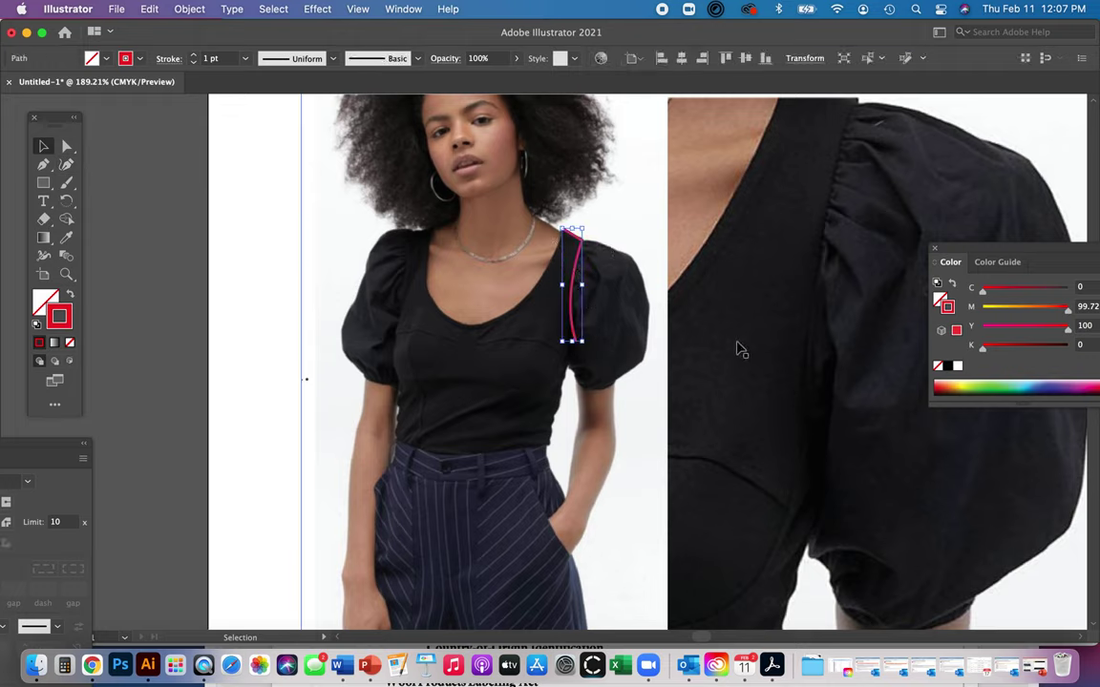
key(a)
key(super+v)
Reflect the pasted armhole copy vertically and move it onto the left armhole
key(v)
click(189, 10)
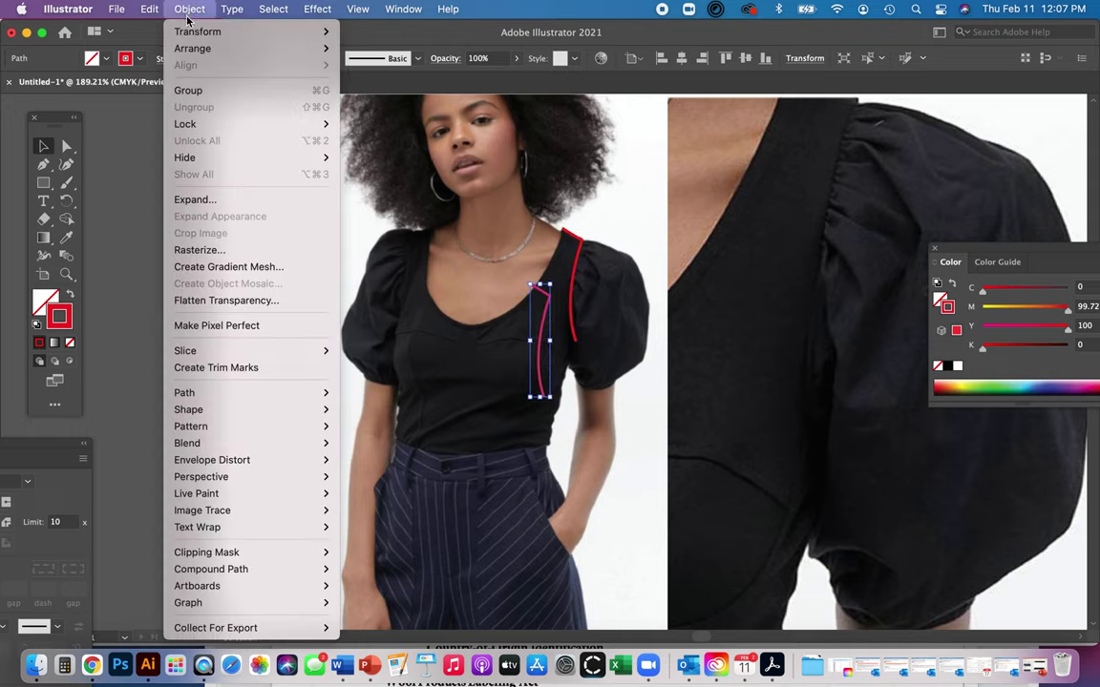
mouse_move(306, 31)
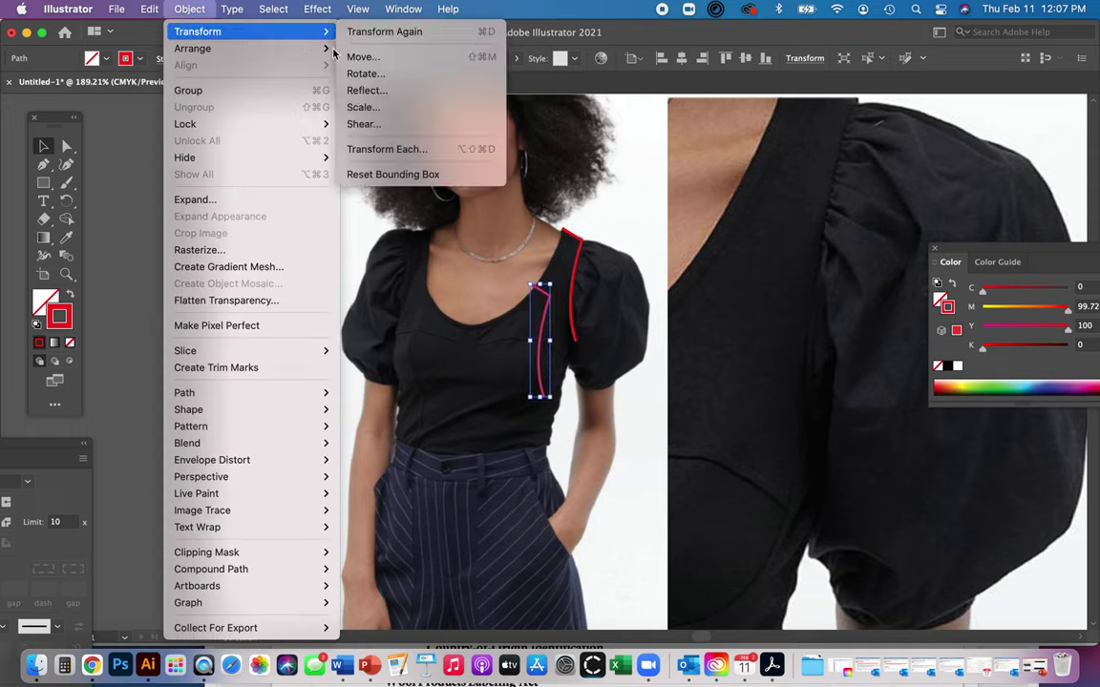
click(377, 90)
click(611, 451)
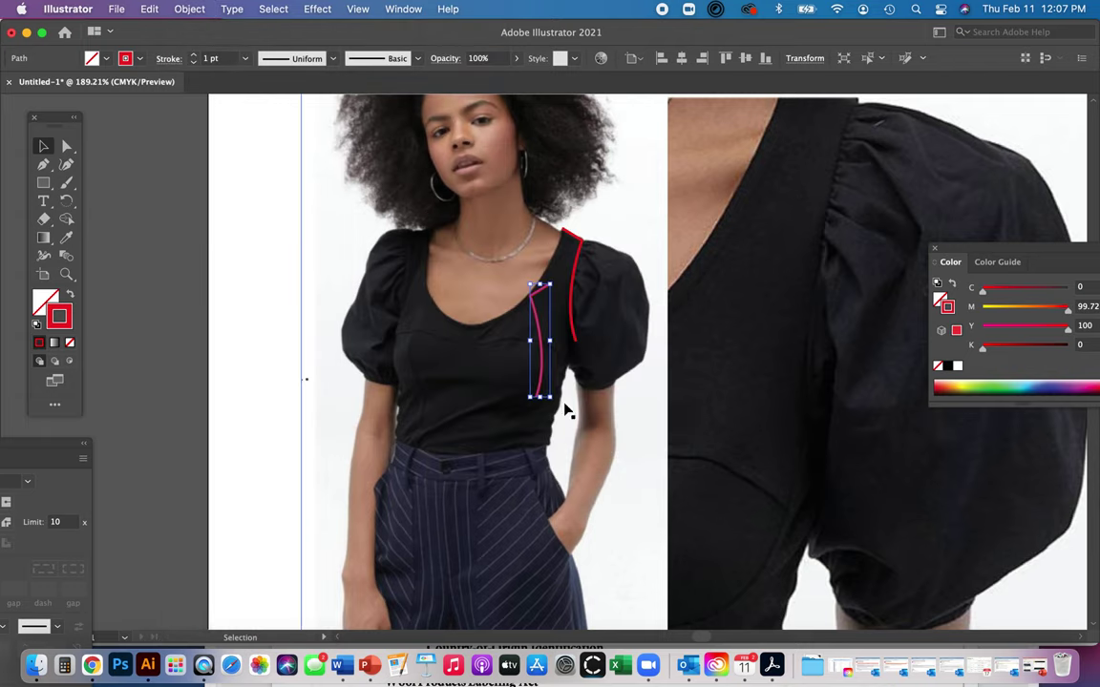
drag(534, 317, 418, 250)
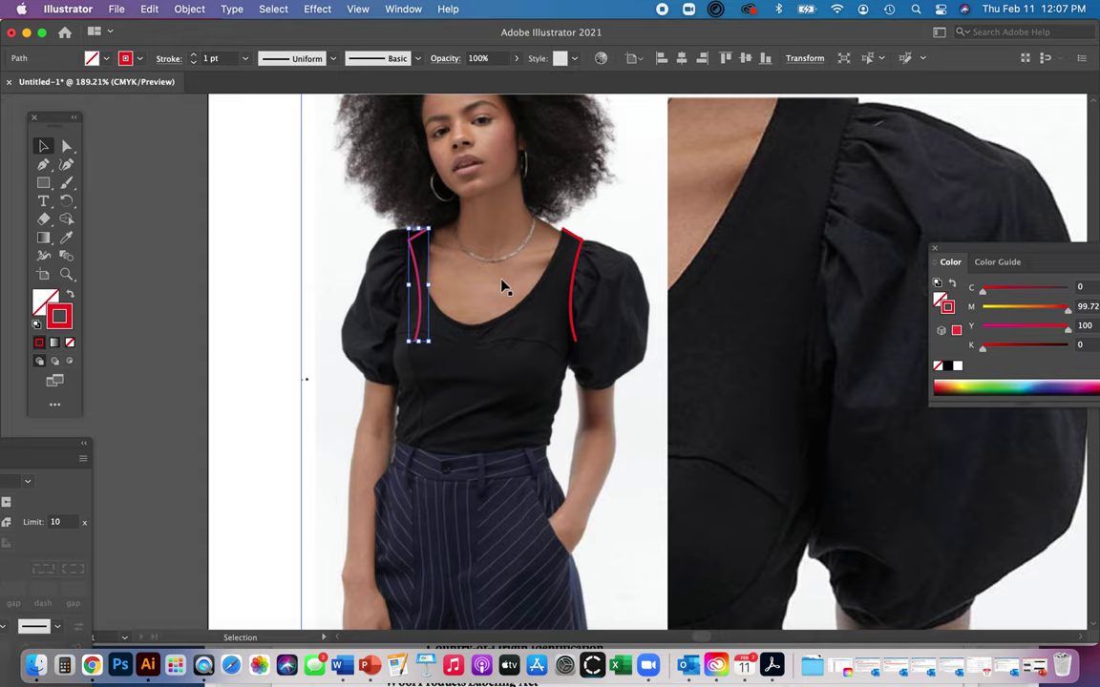
key(p)
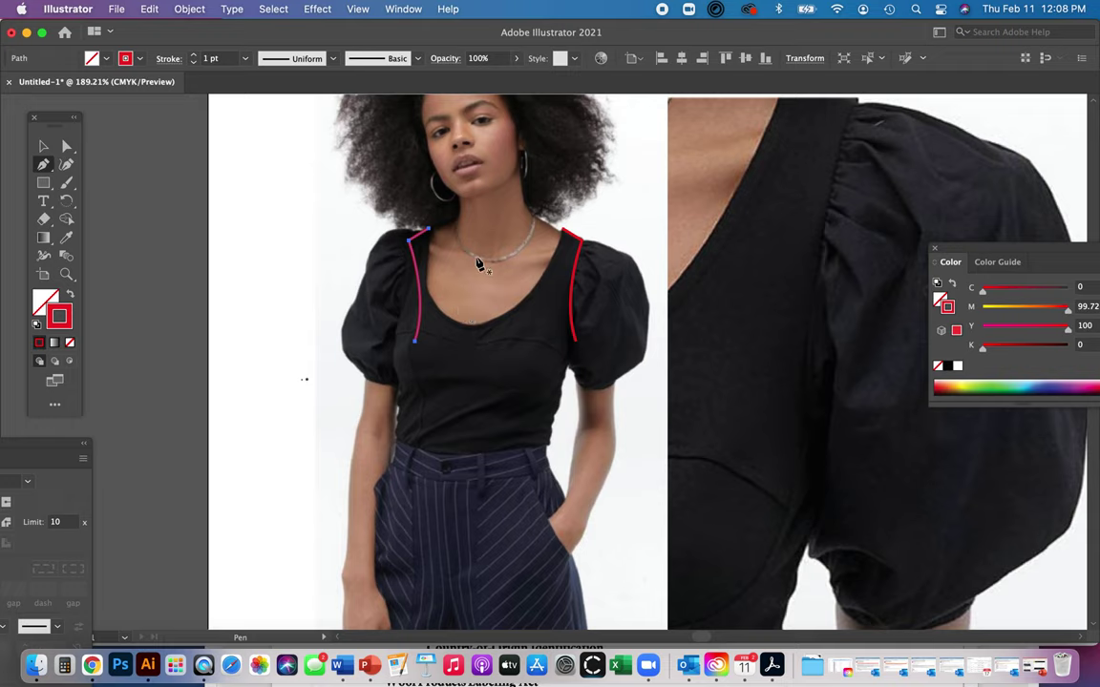
Draw a red scoop neckline curve from the left strap top to the right strap top
click(428, 232)
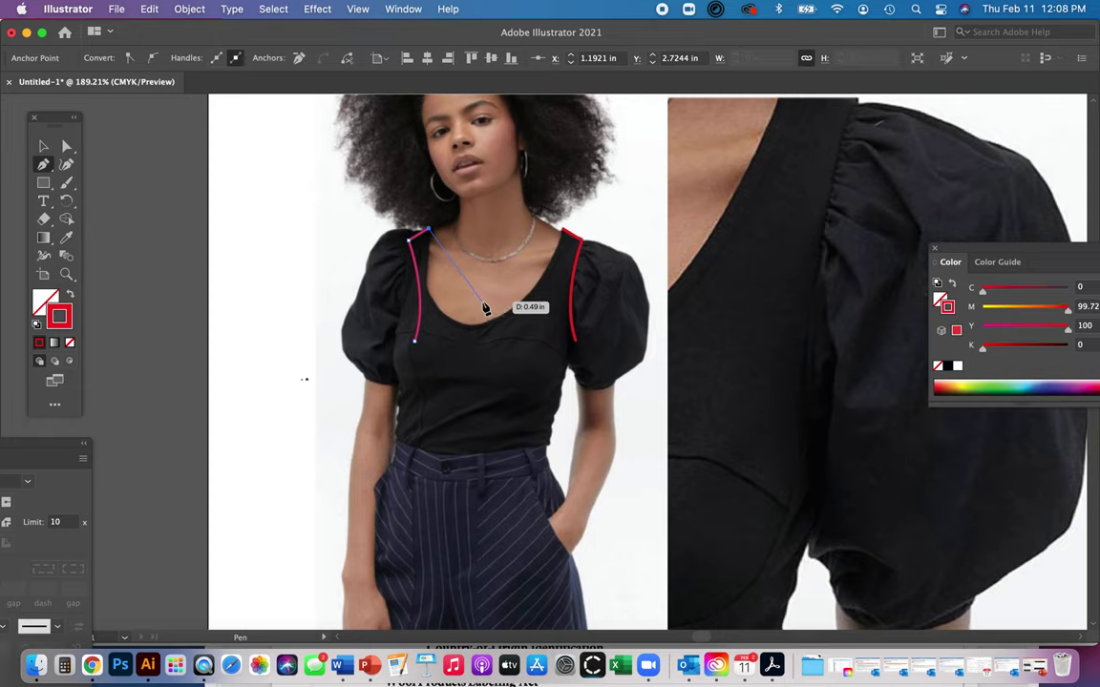
drag(482, 303, 530, 302)
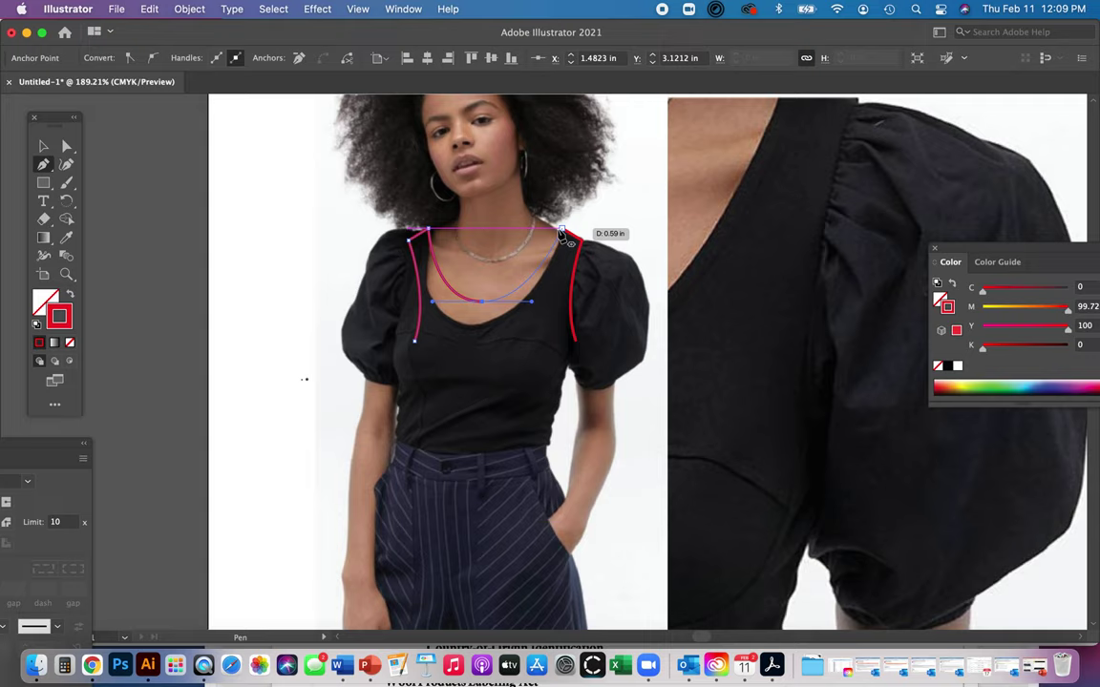
drag(561, 232, 562, 233)
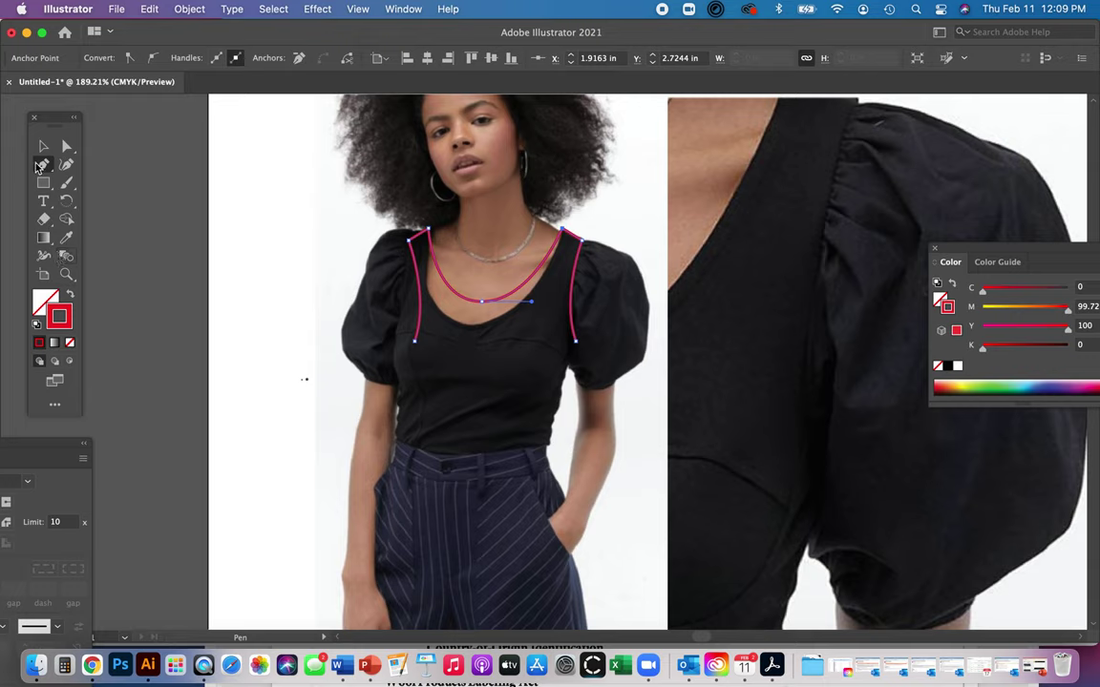
Nudge the neckline's lowest anchor so the curve is centred
click(69, 148)
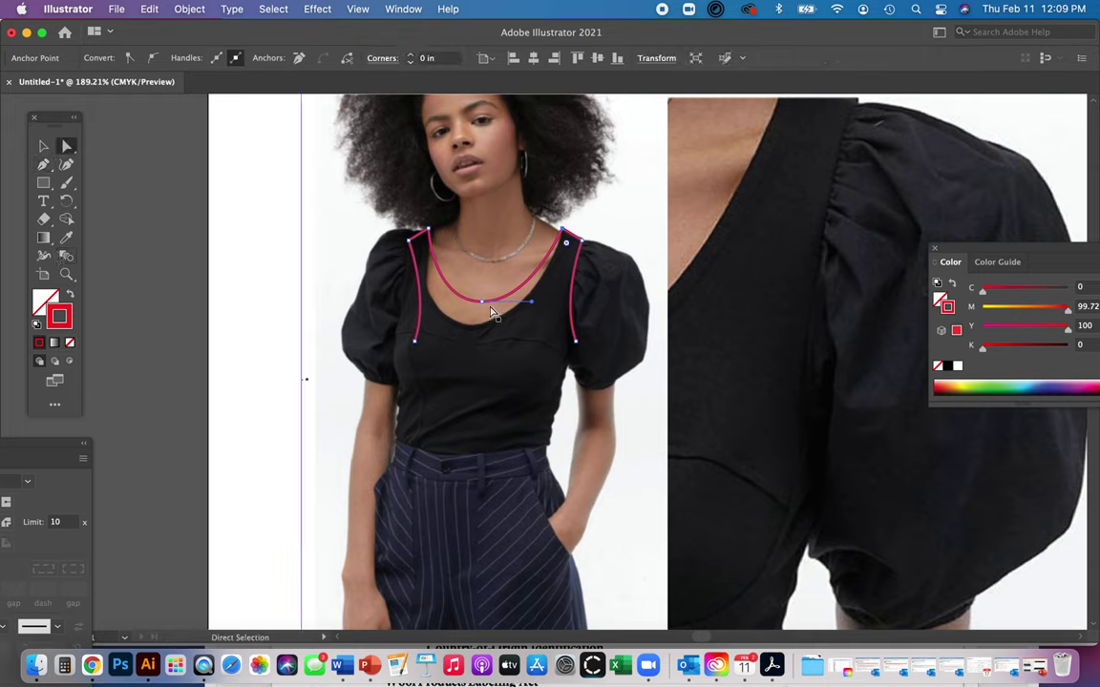
click(483, 303)
drag(485, 303, 489, 302)
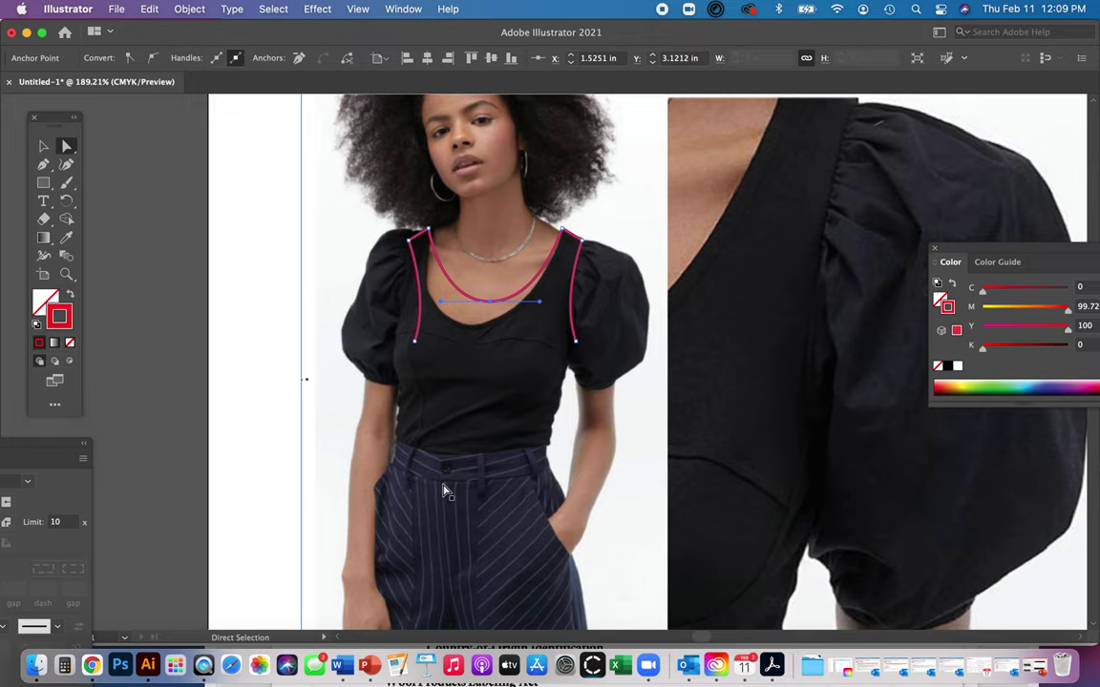
key(p)
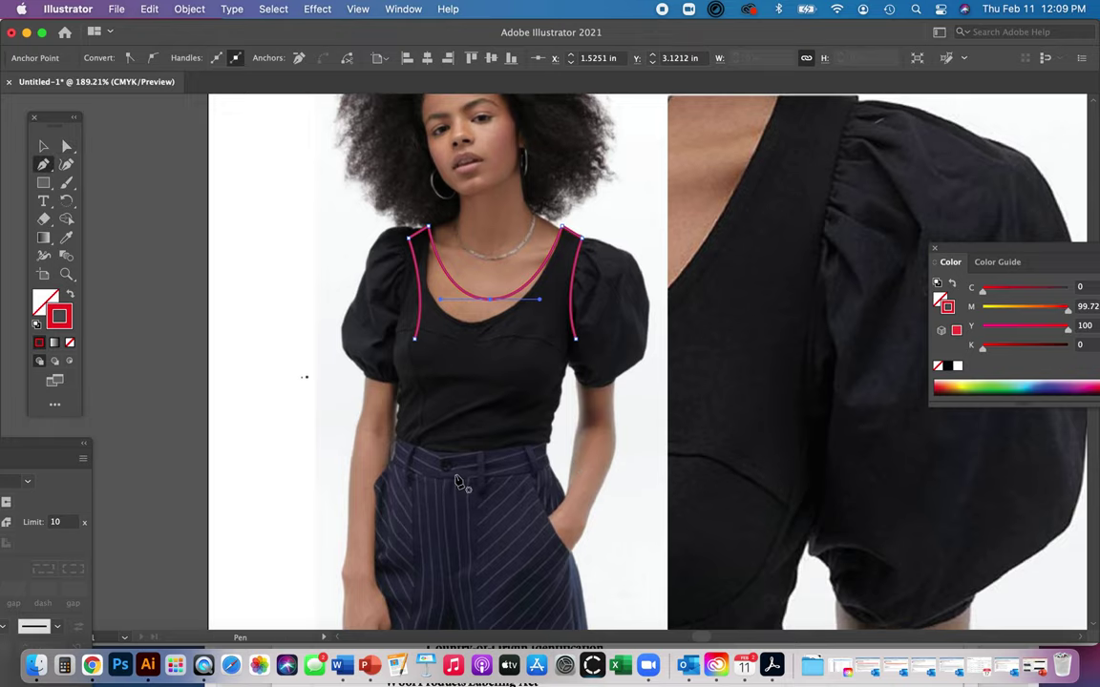
Extend the left armhole path straight down to the waistband and add a midpoint anchor
scroll(458, 482, down, 2)
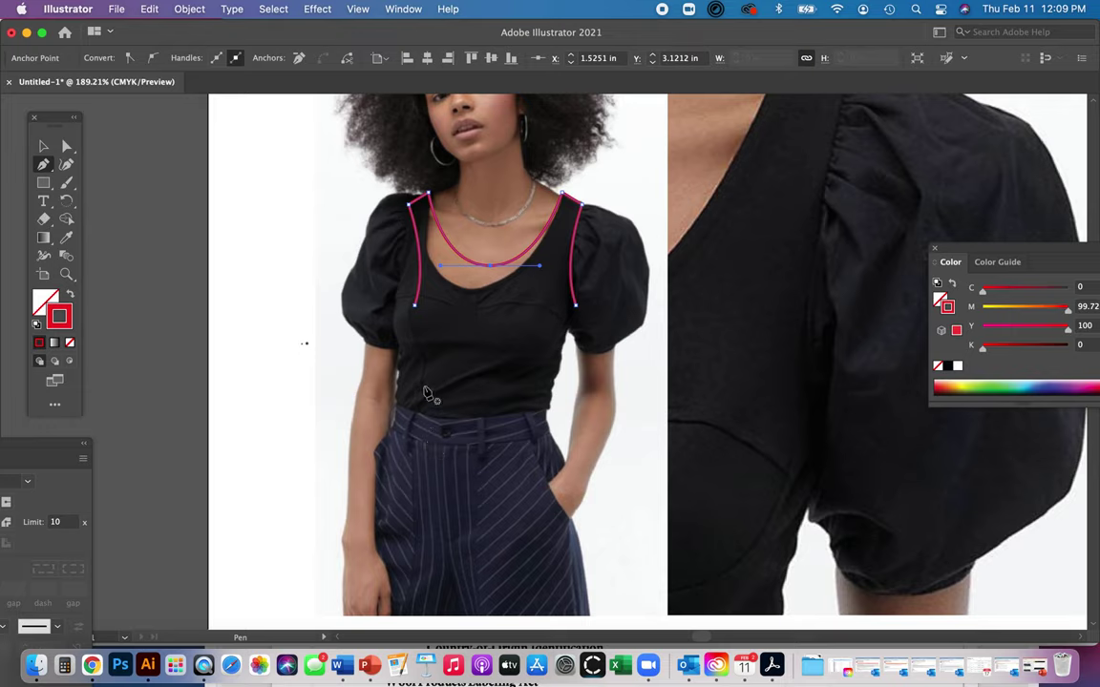
click(414, 306)
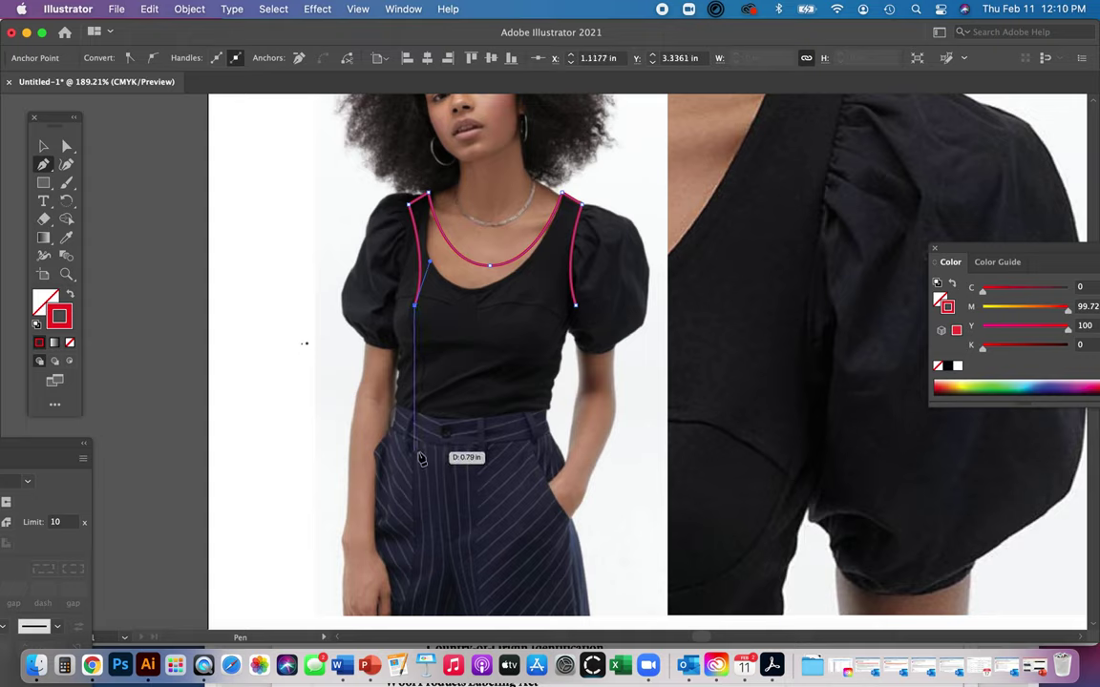
click(415, 453)
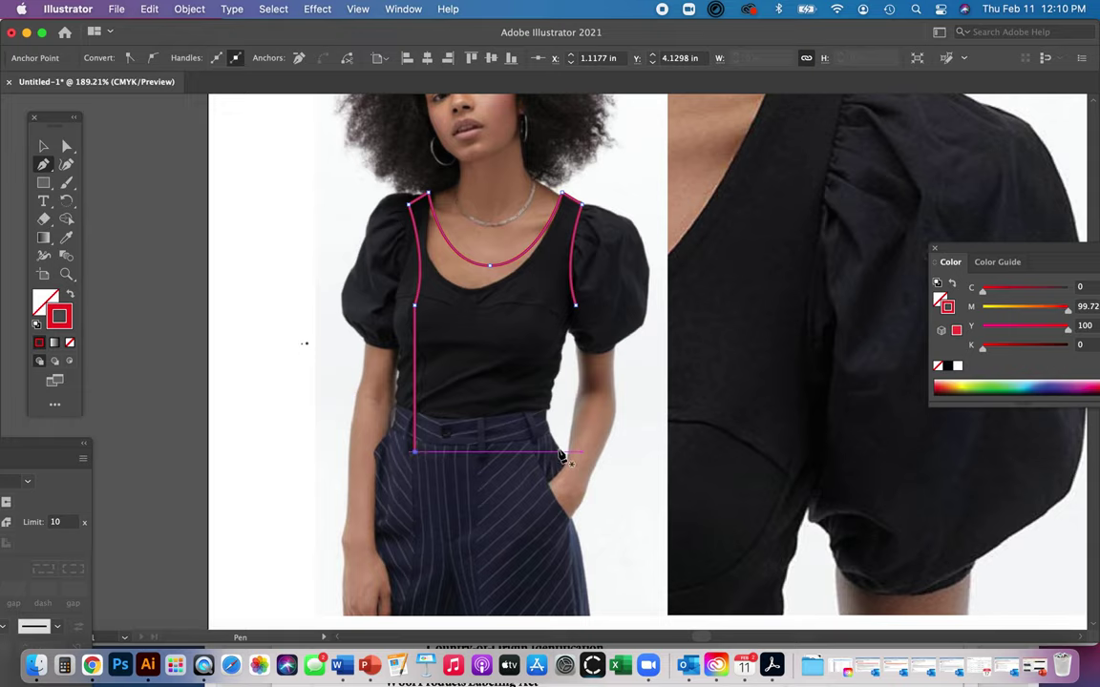
click(415, 379)
Curve the left side seam in at the waist by nudging and smoothing its middle anchor
click(65, 146)
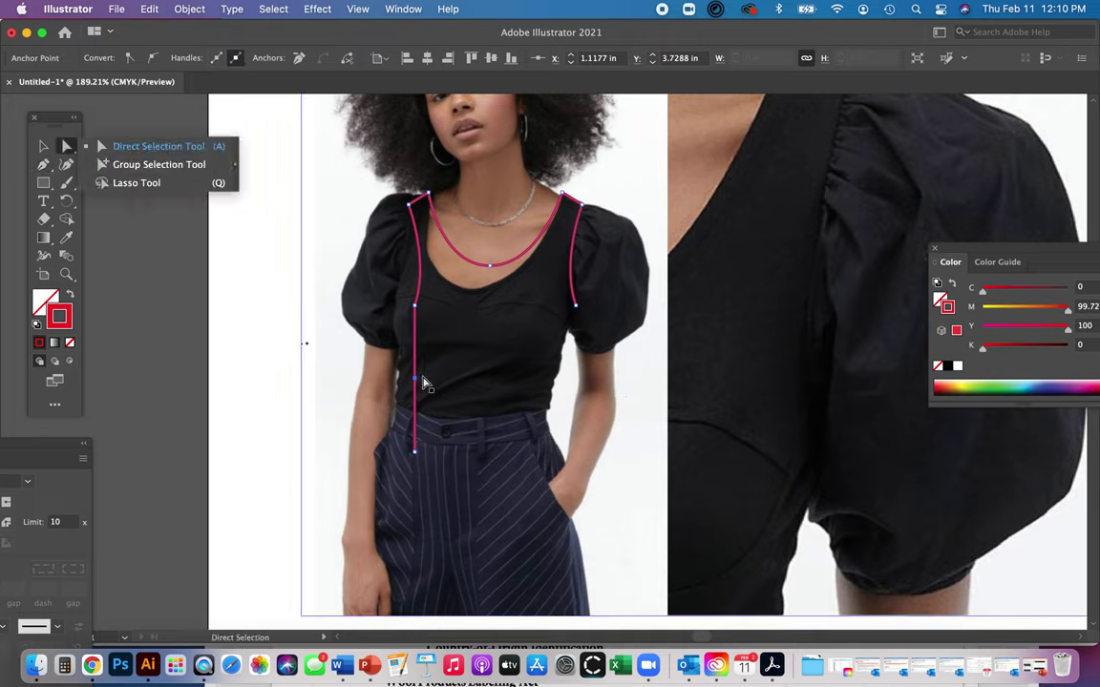
drag(417, 382, 425, 384)
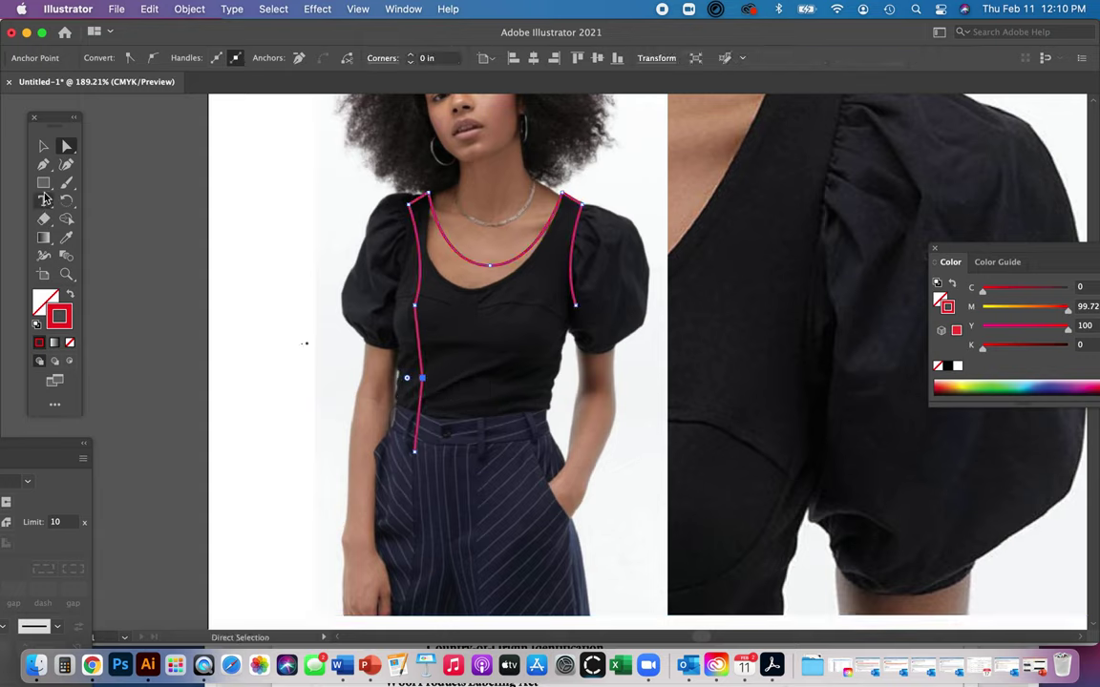
drag(48, 164, 108, 184)
drag(422, 378, 426, 417)
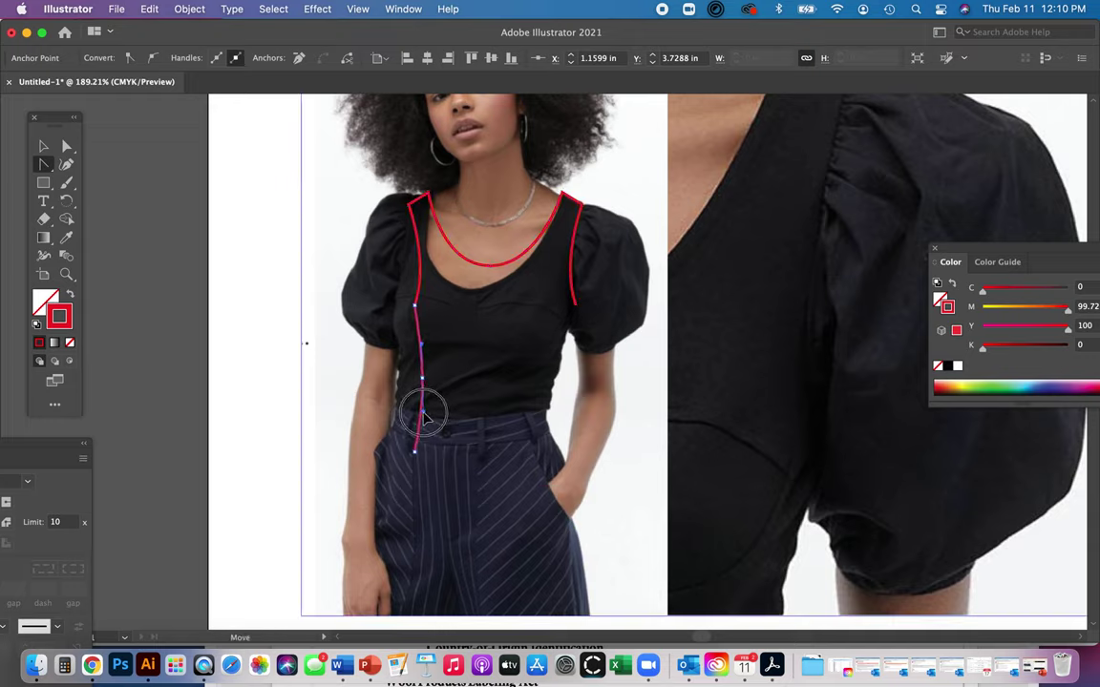
drag(424, 417, 425, 417)
key(super+a)
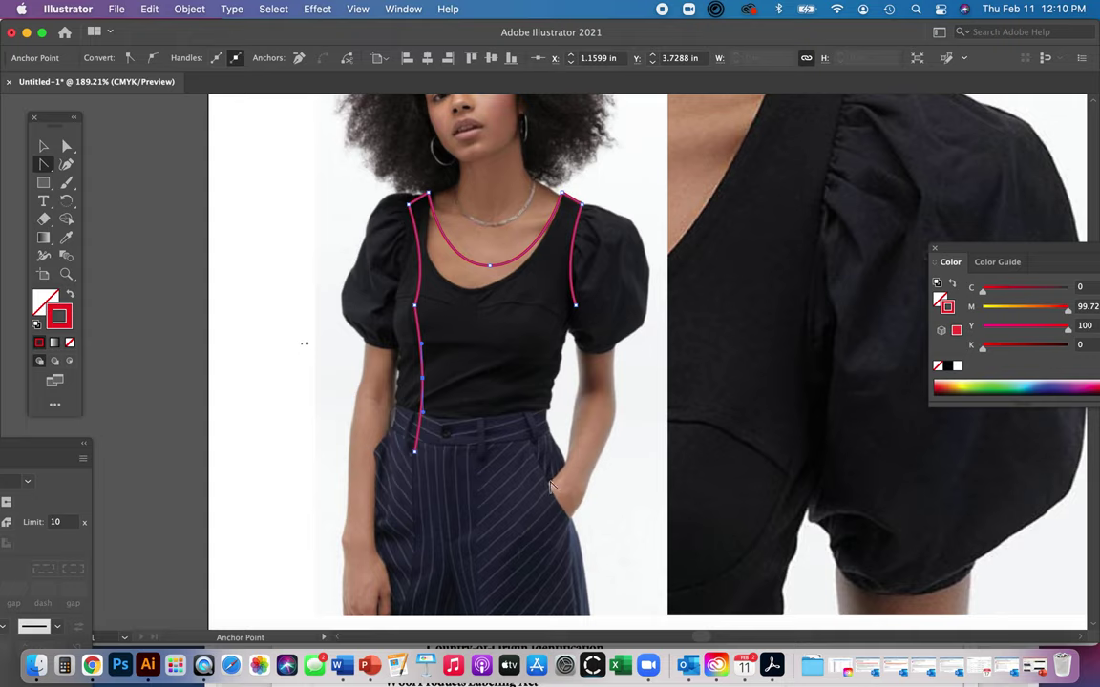
key(v)
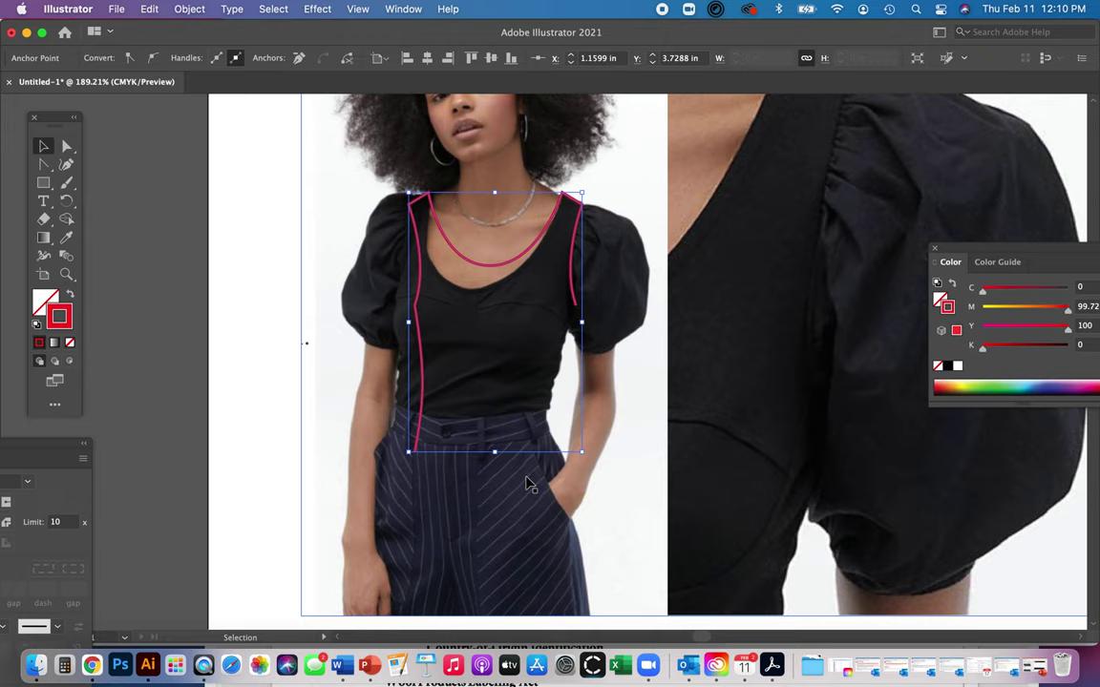
click(527, 482)
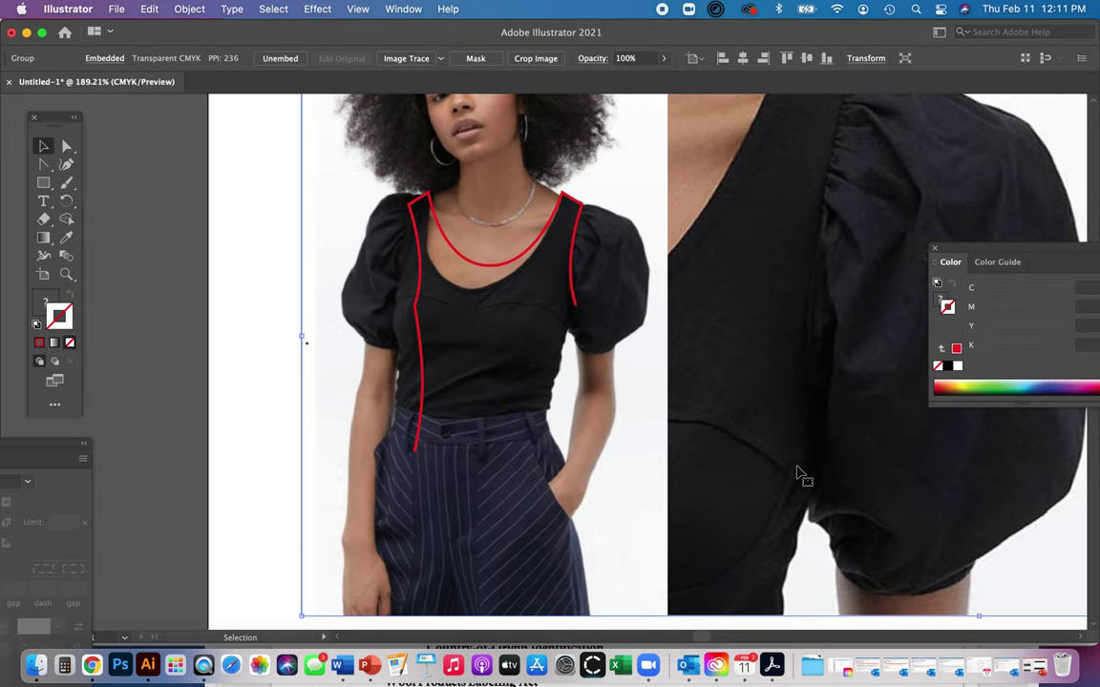
key(space)
drag(809, 459, 640, 386)
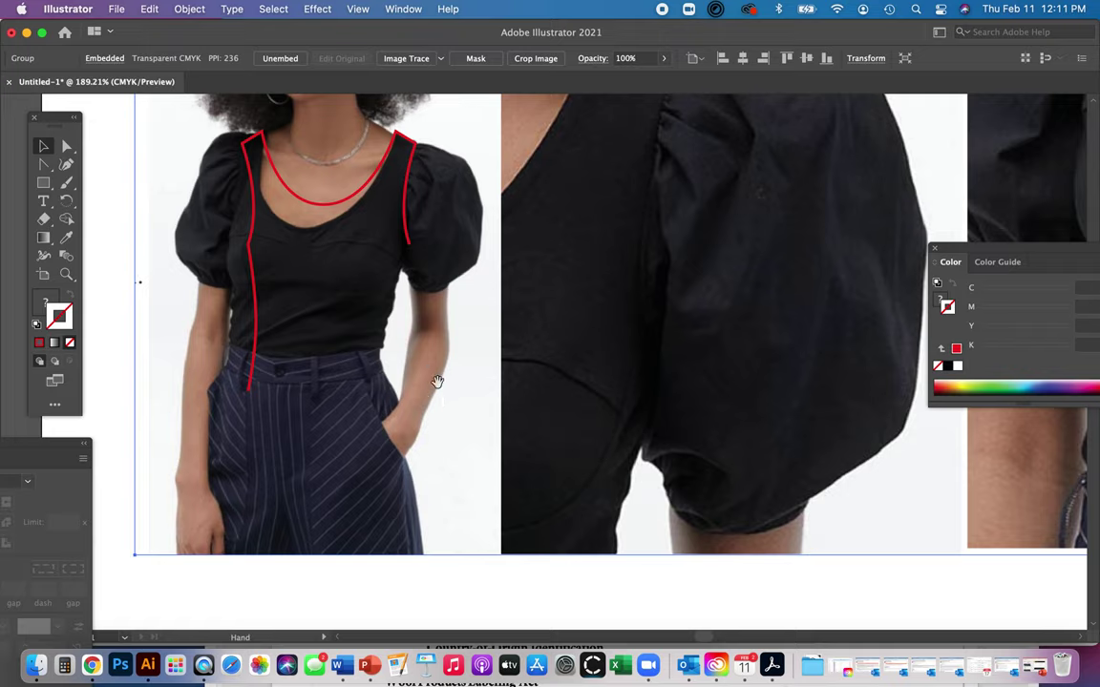
drag(434, 380, 587, 396)
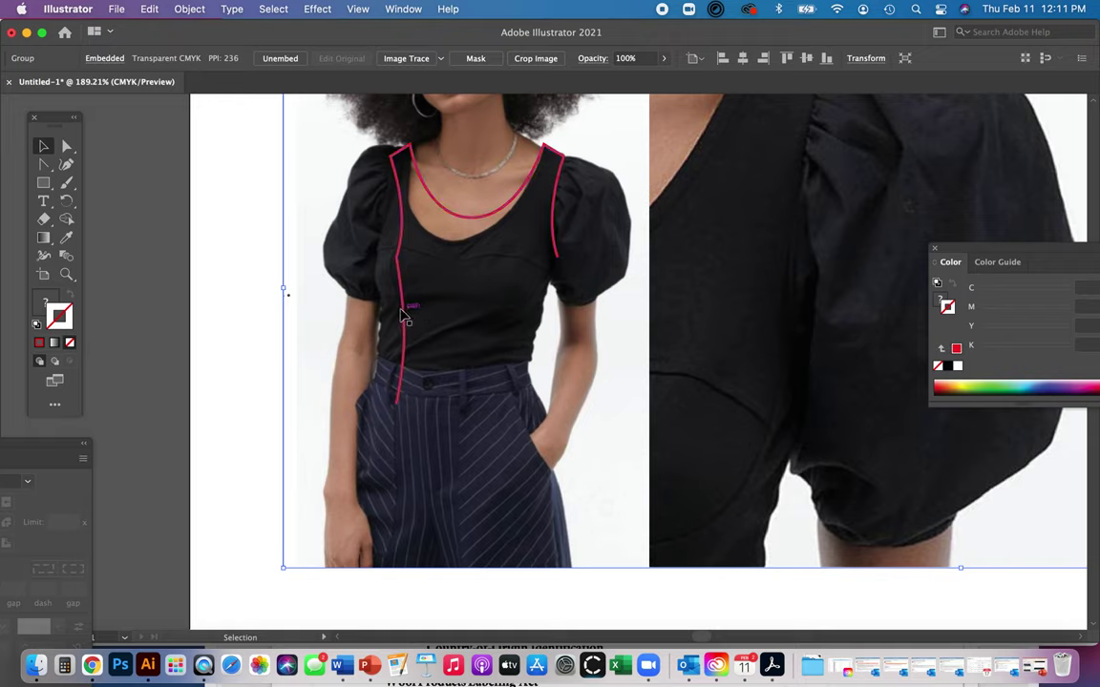
click(397, 248)
Reflect the red outline across the vertical axis and nudge it slightly left
click(189, 9)
mouse_move(200, 31)
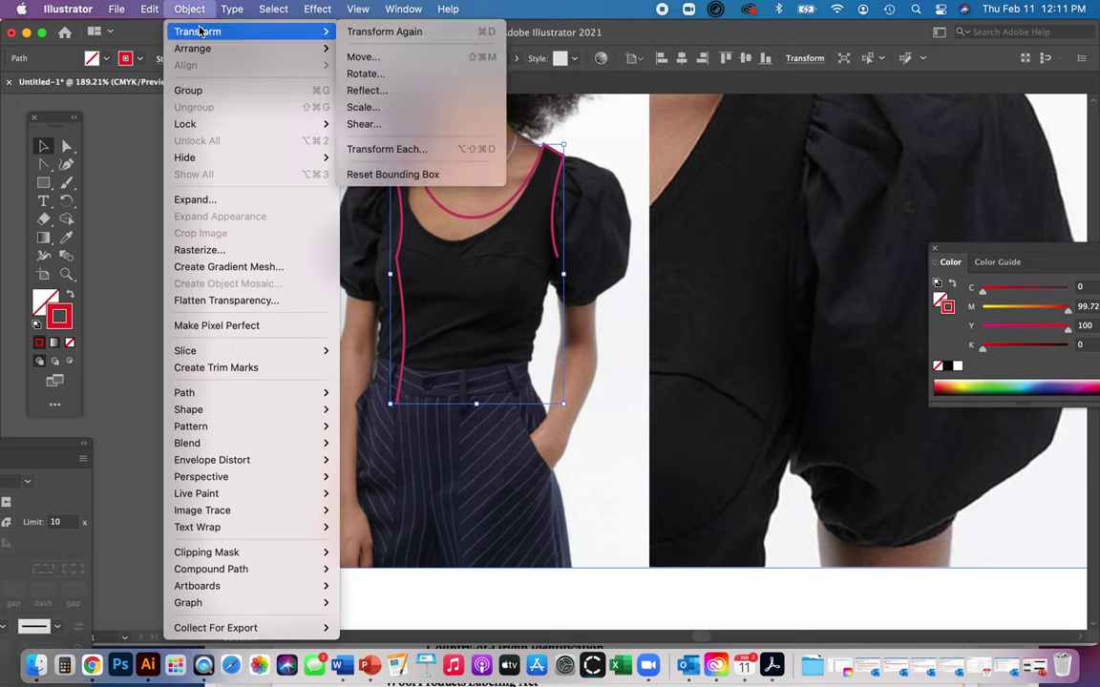
click(384, 91)
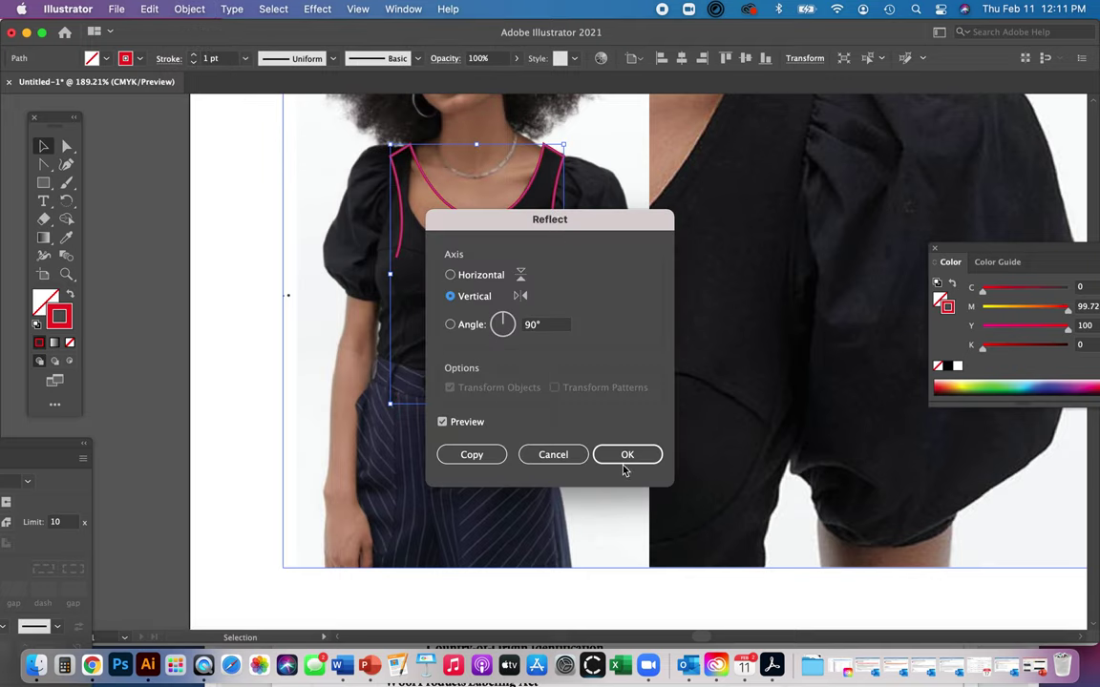
click(627, 455)
key(Left)
key(Left)
key(Left)
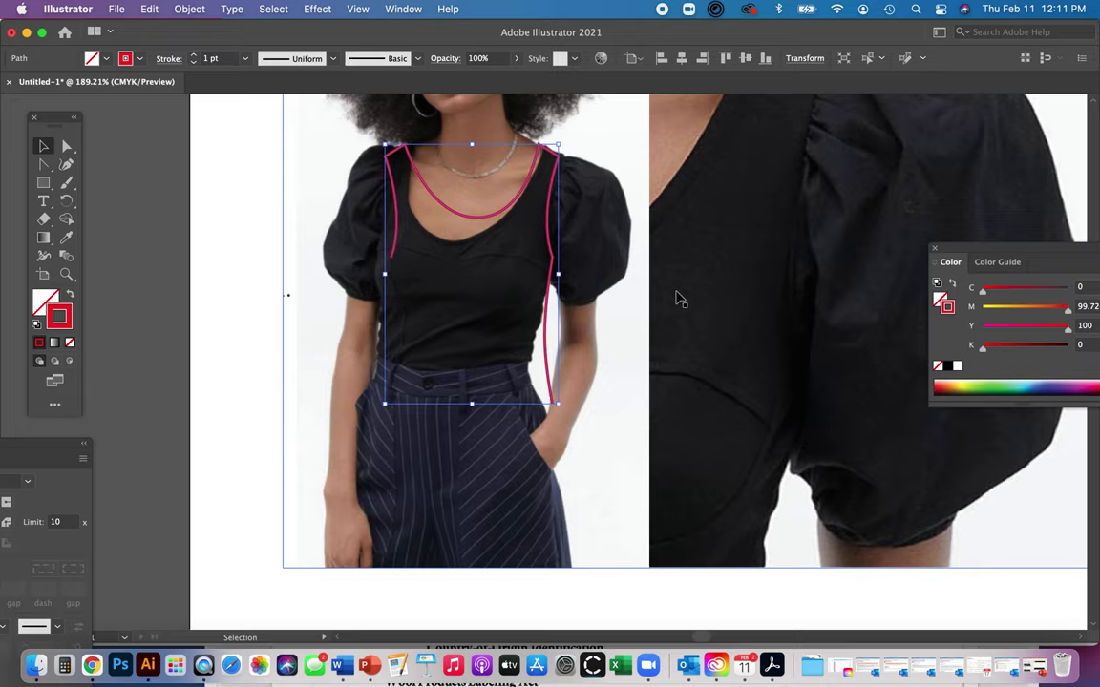
Zoom in on the bodice
key(z)
drag(477, 206, 712, 415)
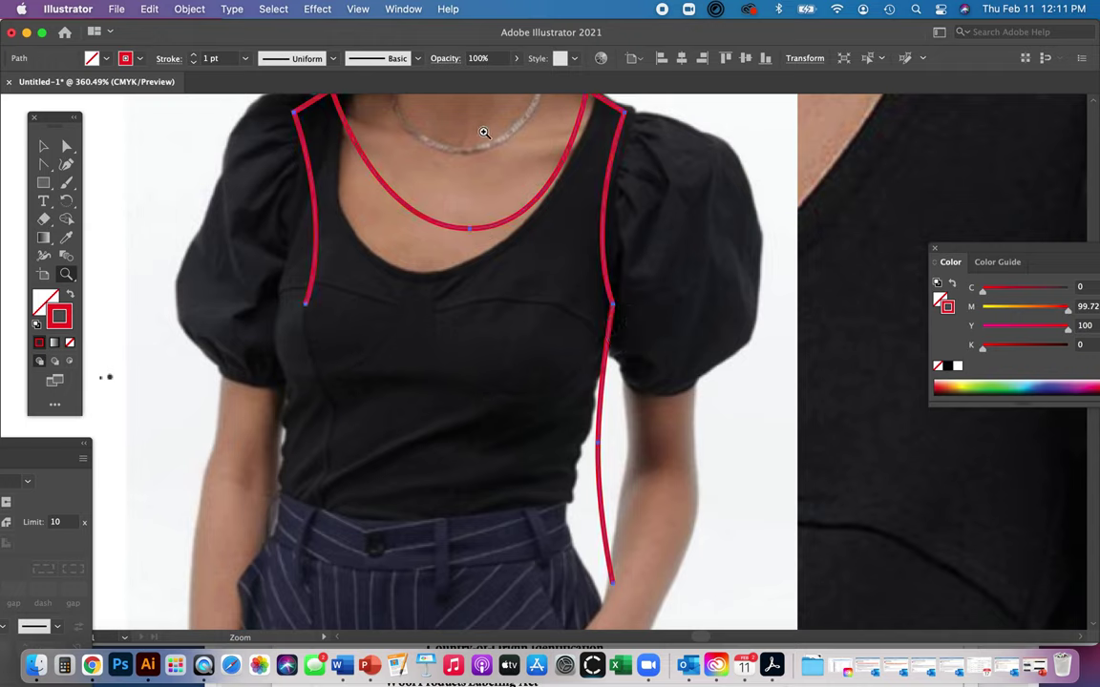
click(366, 9)
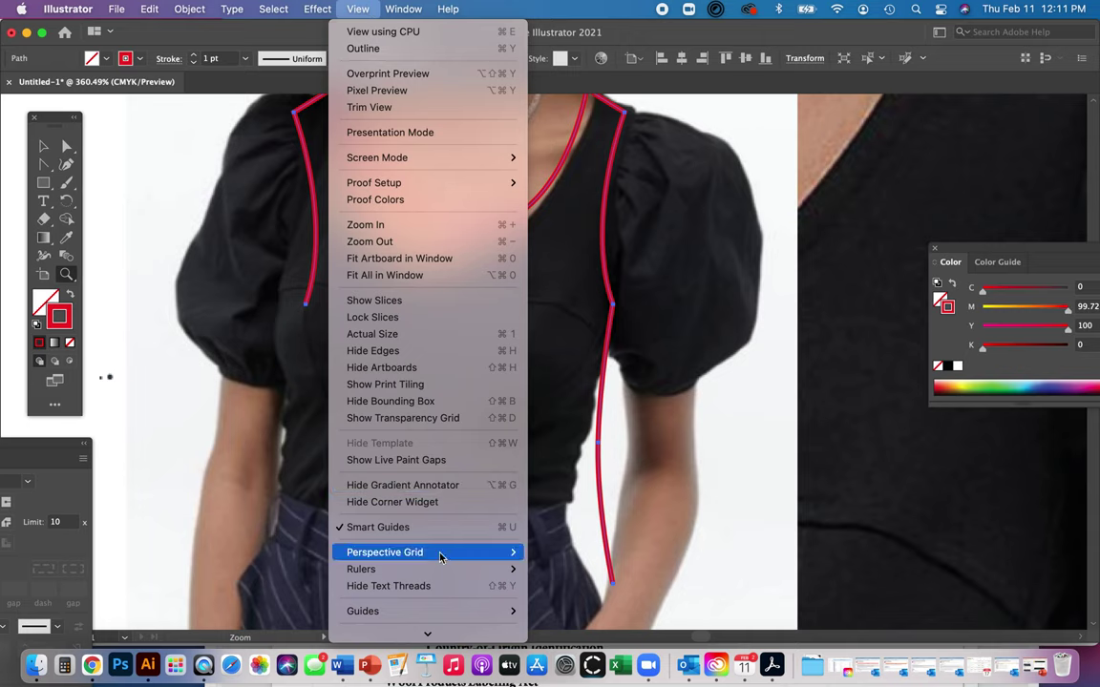
Show rulers and drag two vertical guides onto the bodice, one through the neckline centre
mouse_move(406, 568)
click(590, 570)
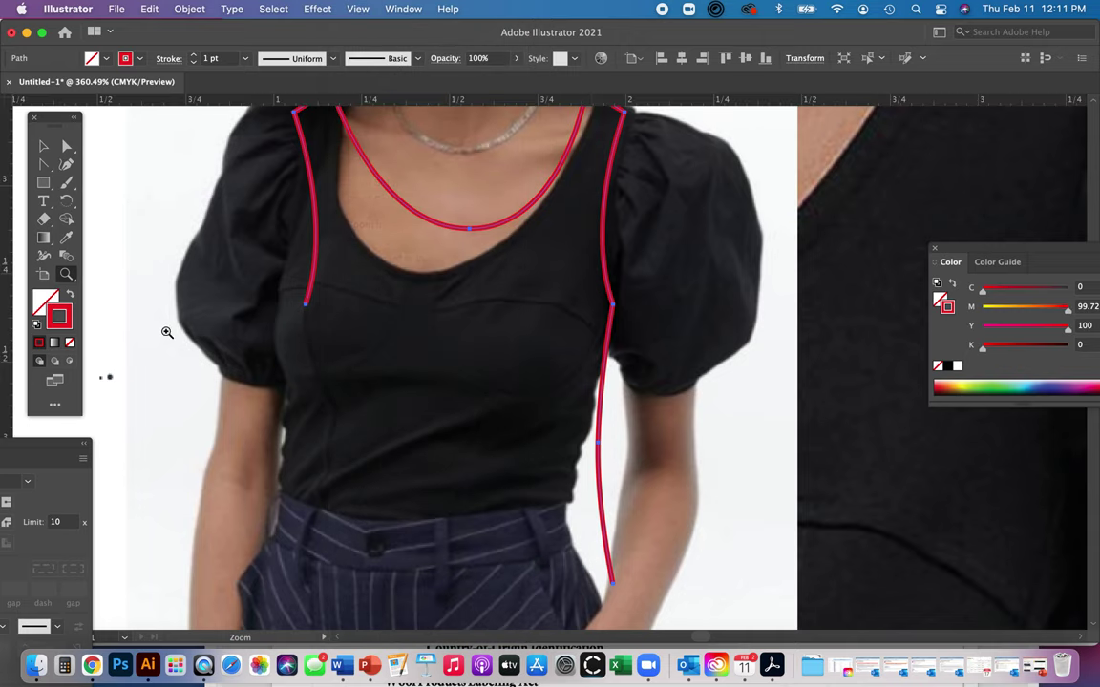
drag(5, 400, 467, 415)
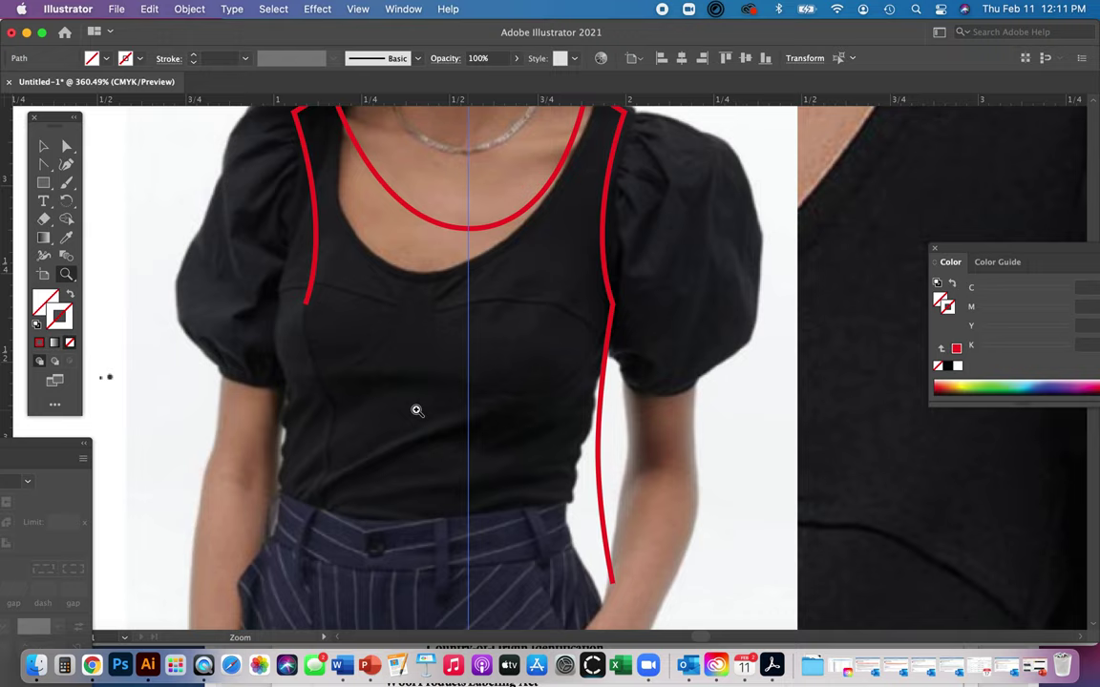
drag(7, 370, 421, 404)
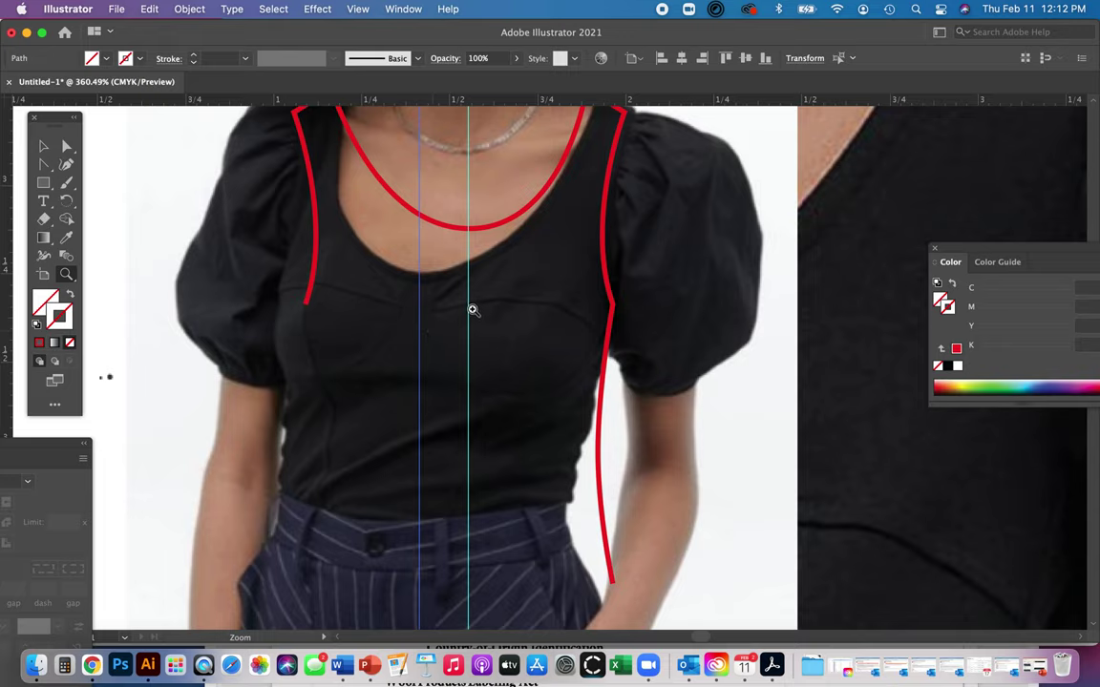
Draw a closed almond-shaped bust cup path from the centre guide to the side seam
key(p)
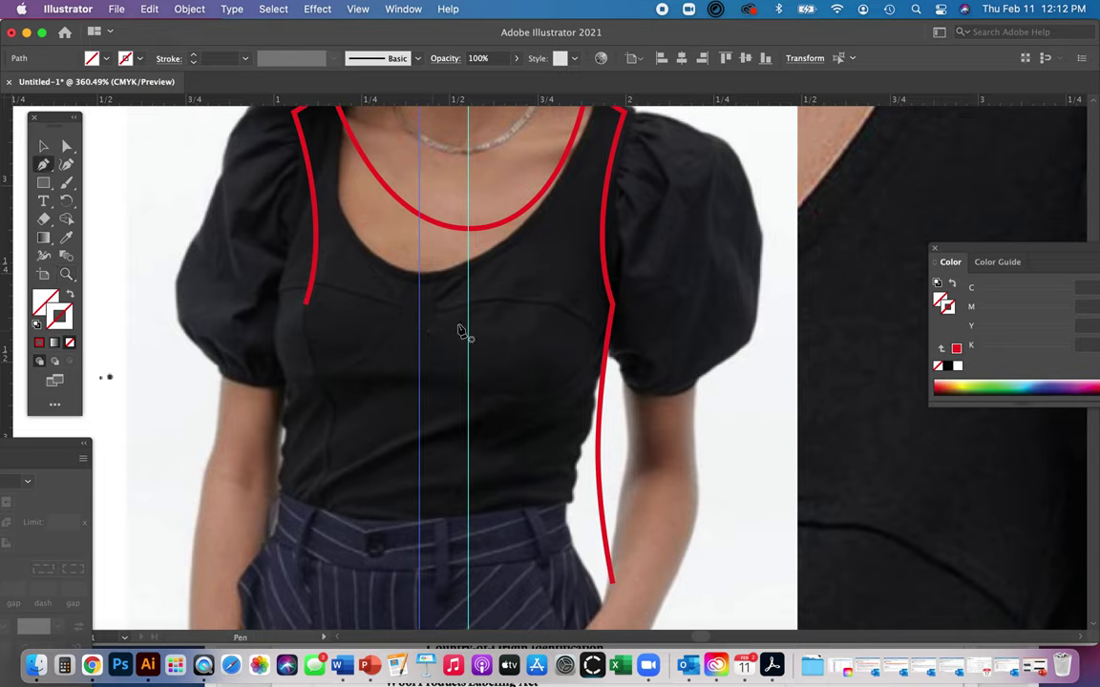
click(436, 315)
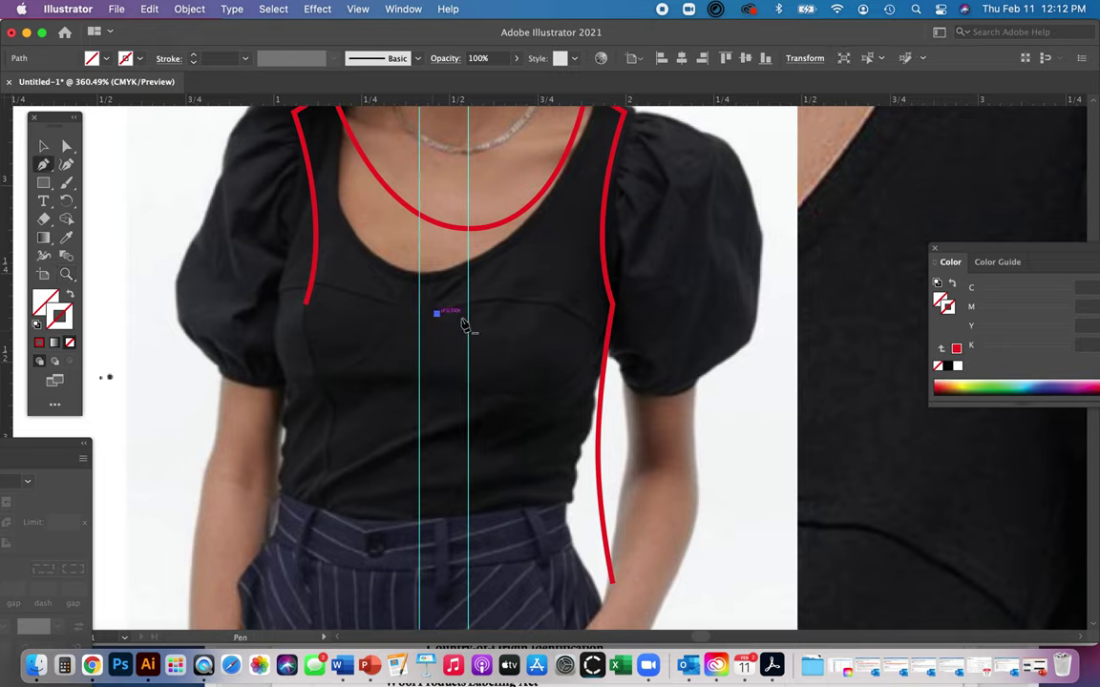
click(595, 335)
drag(611, 344, 673, 405)
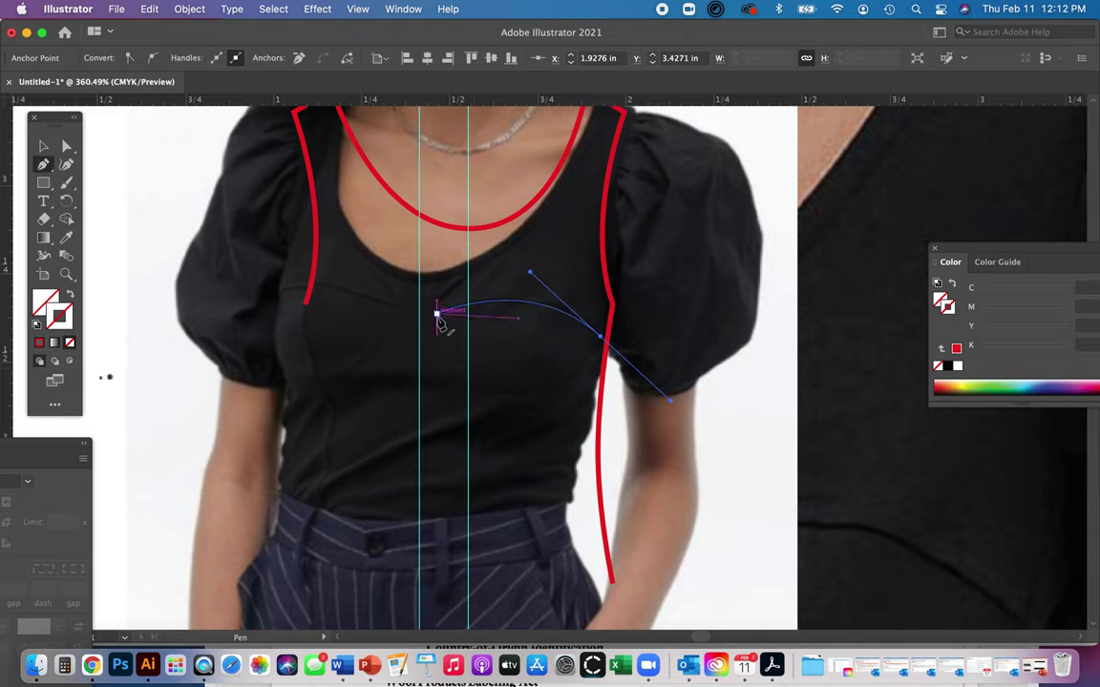
drag(438, 315, 605, 382)
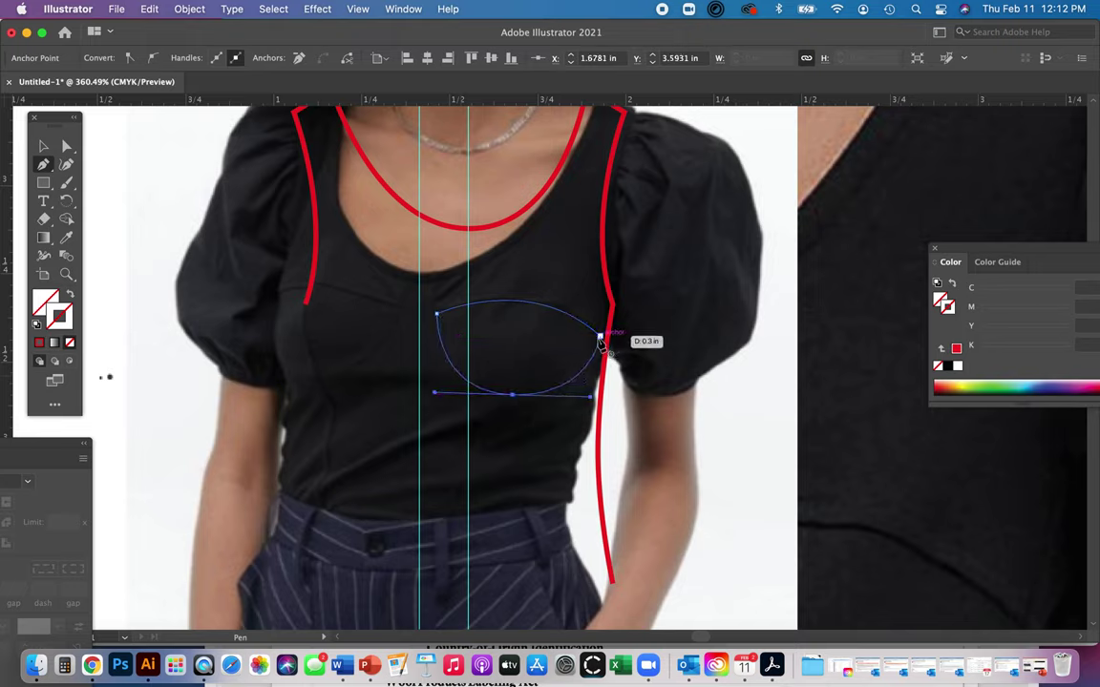
click(599, 338)
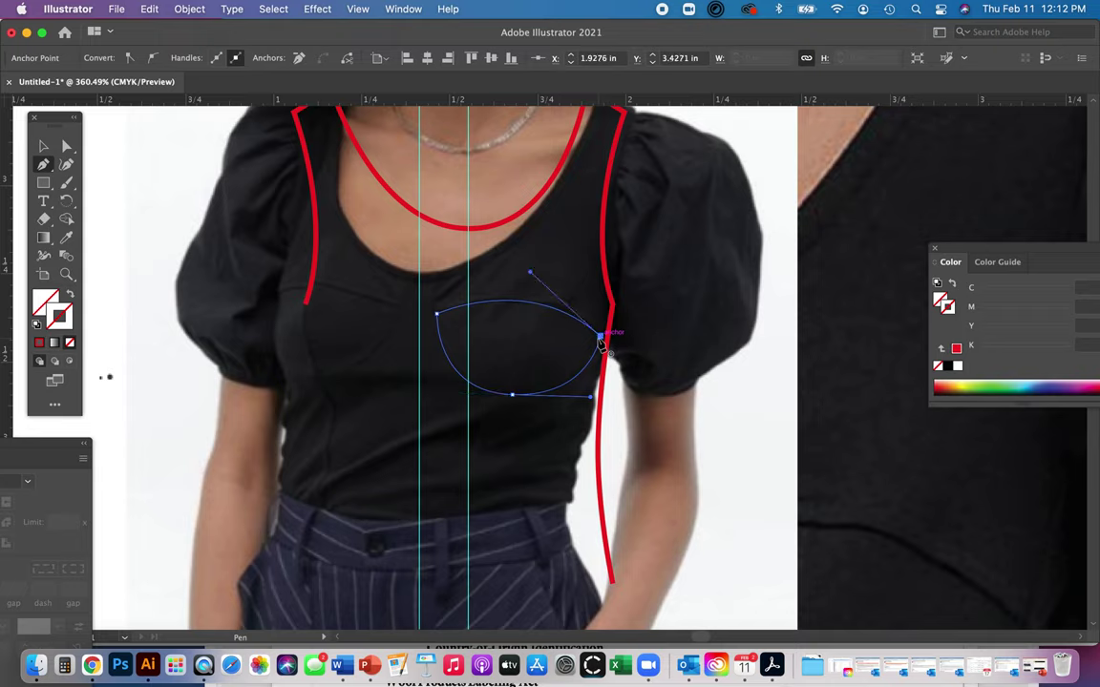
Give the cup the red outline with the Eyedropper and shrink it against the centre guide
key(i)
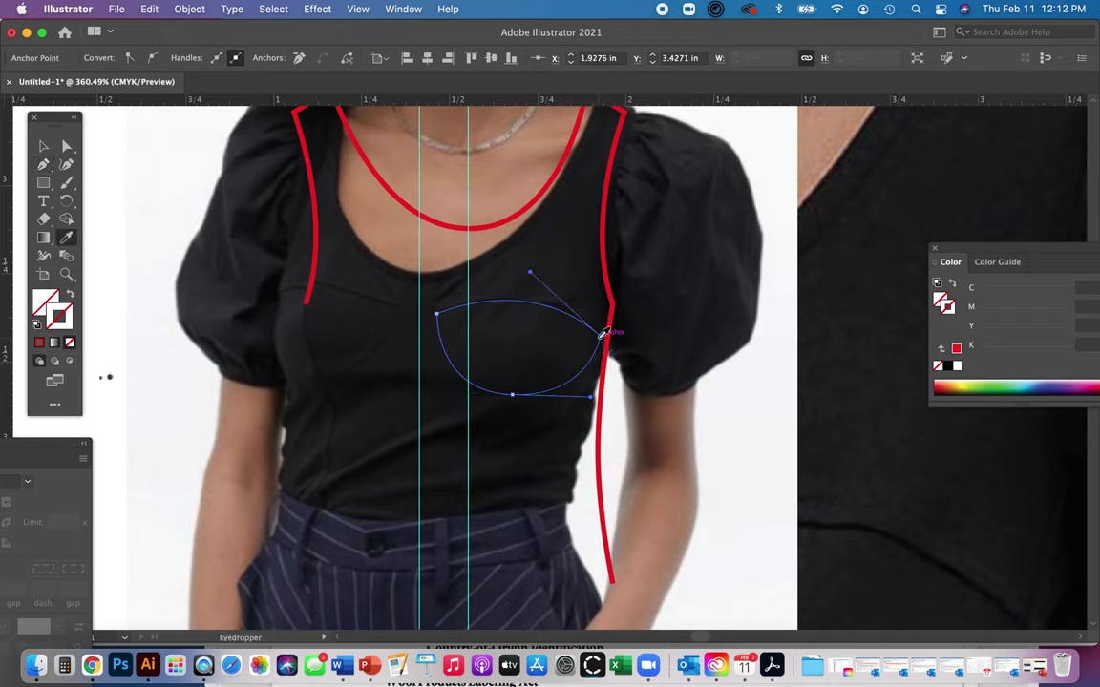
click(608, 266)
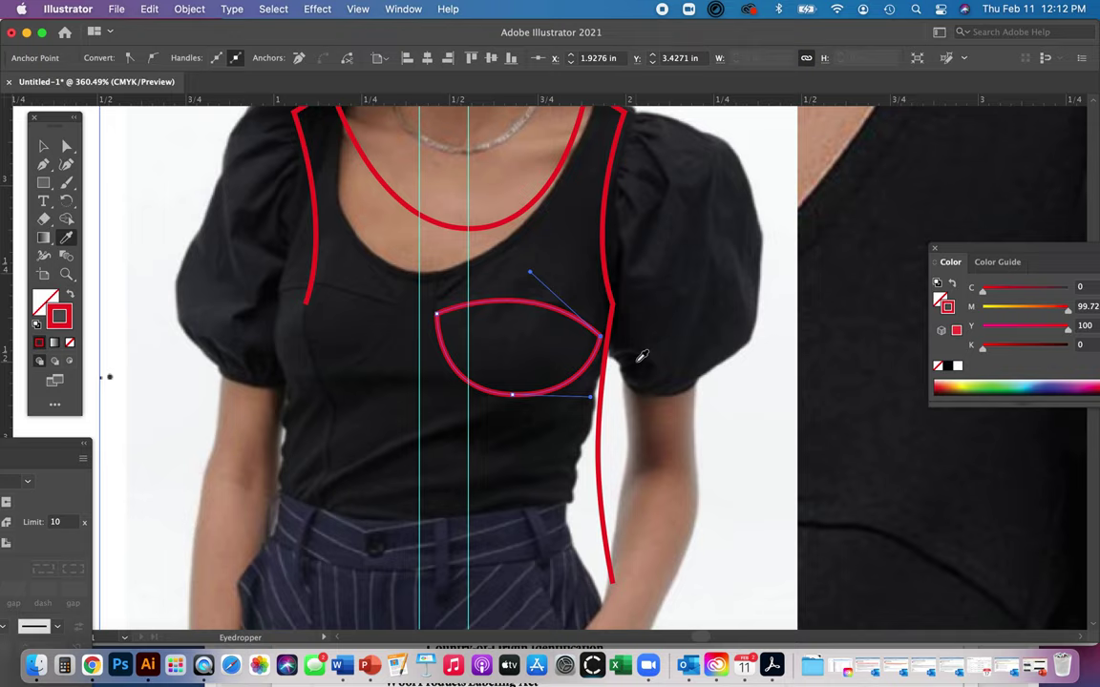
key(v)
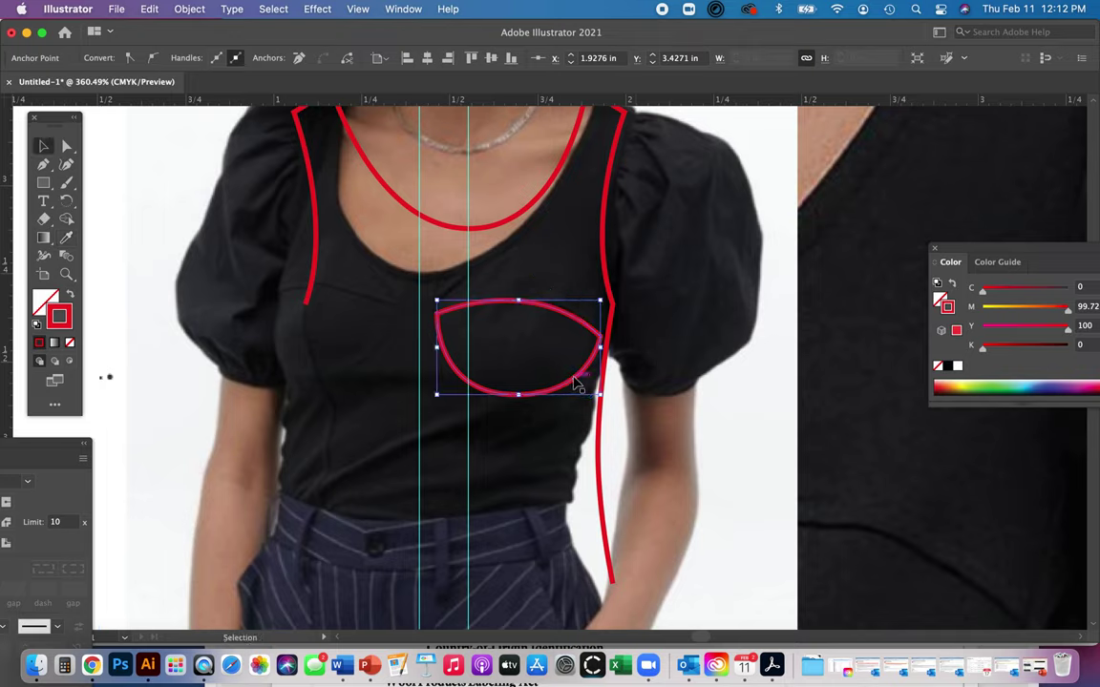
drag(436, 300, 469, 306)
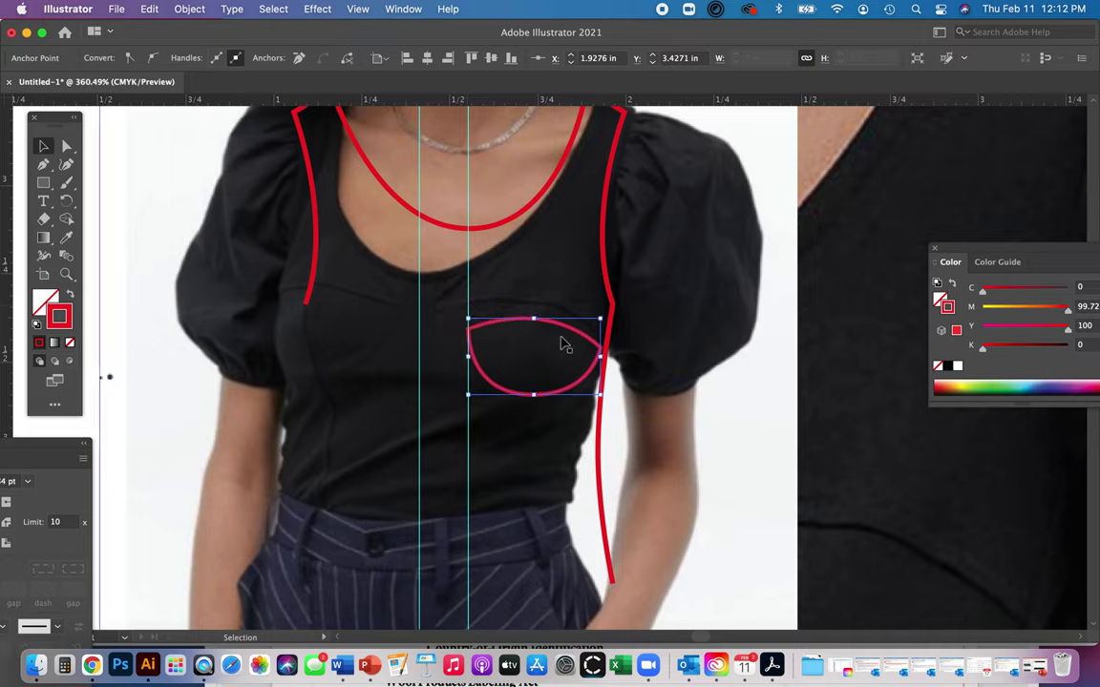
click(716, 404)
drag(824, 405, 341, 383)
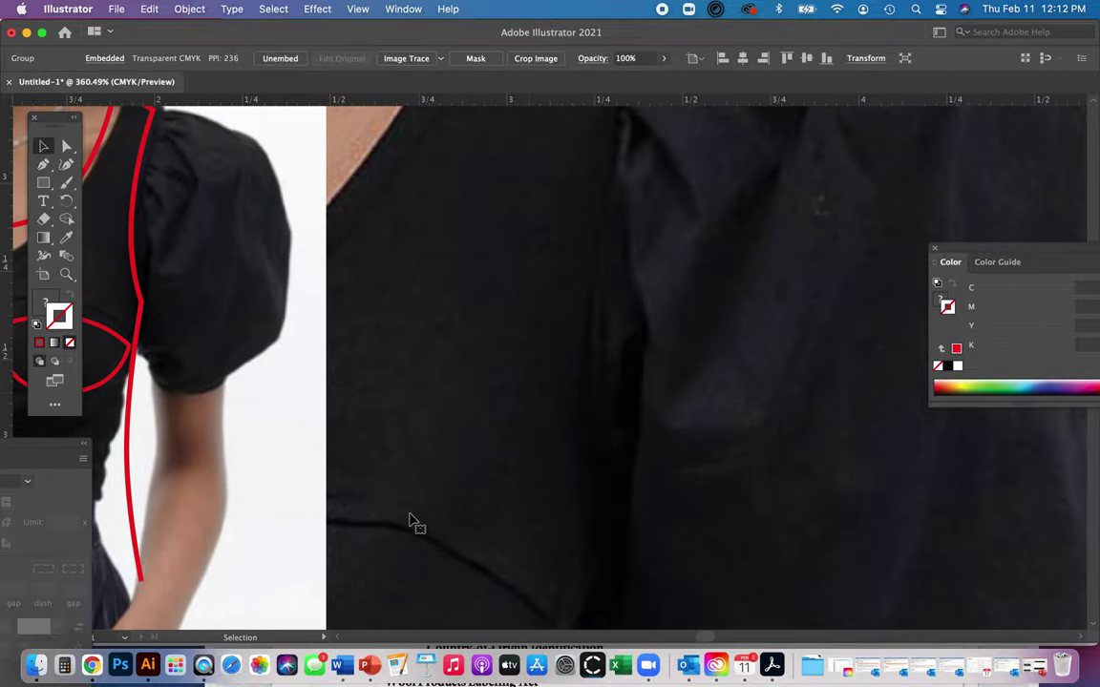
key(a)
key(super+1)
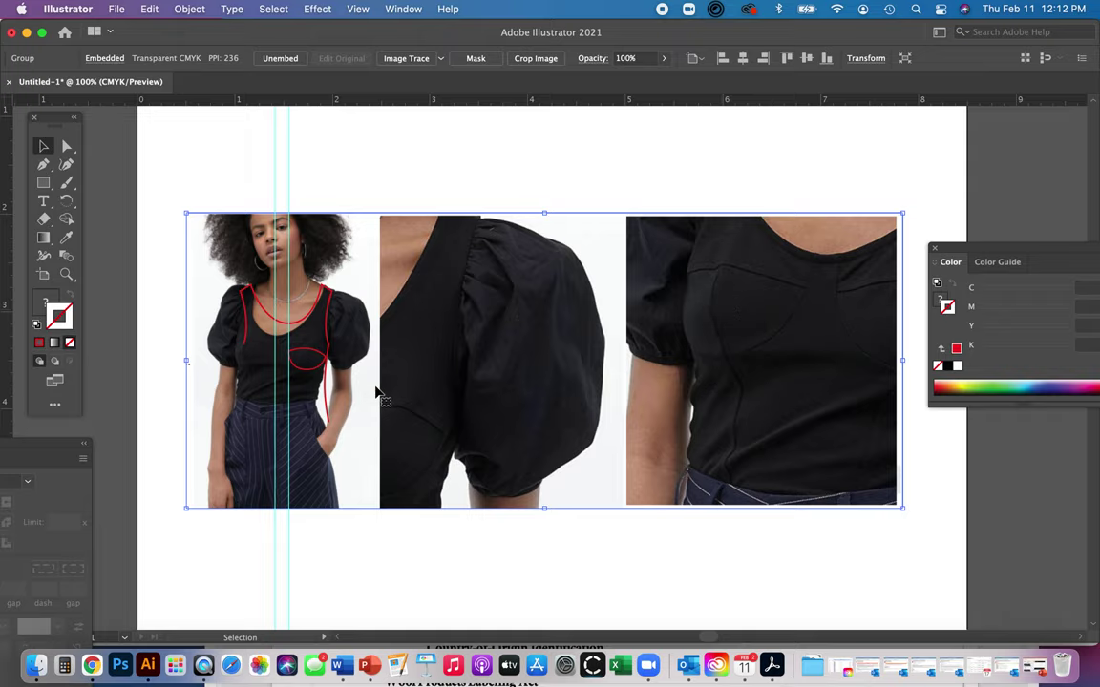
scroll(356, 390, down, 2)
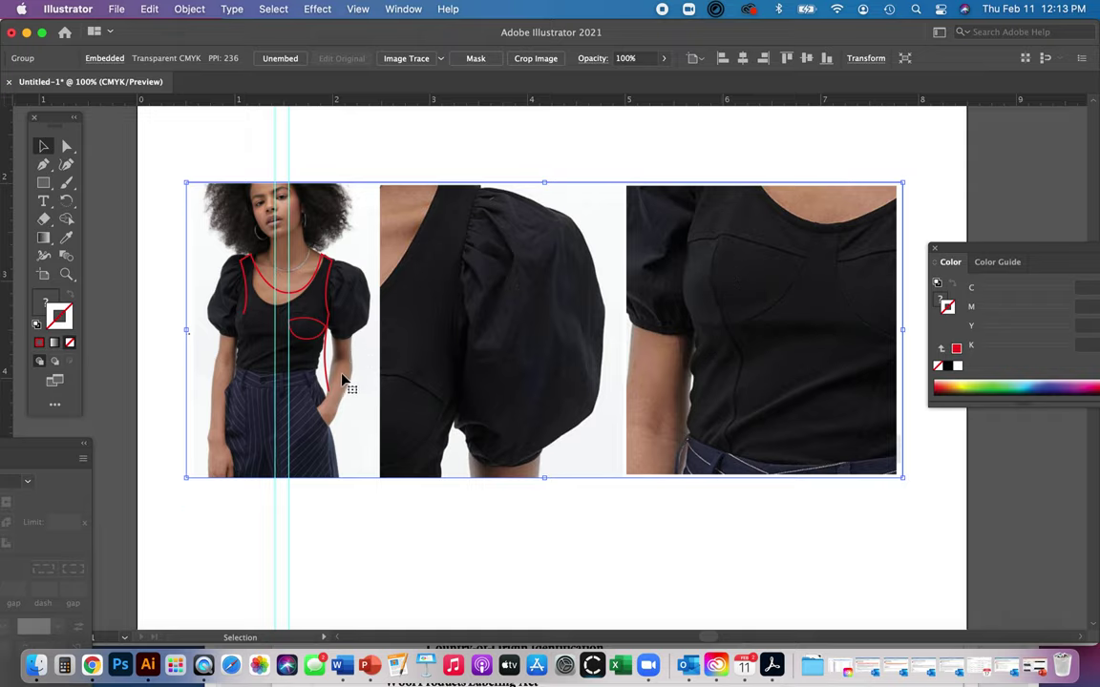
key(z)
drag(259, 284, 429, 466)
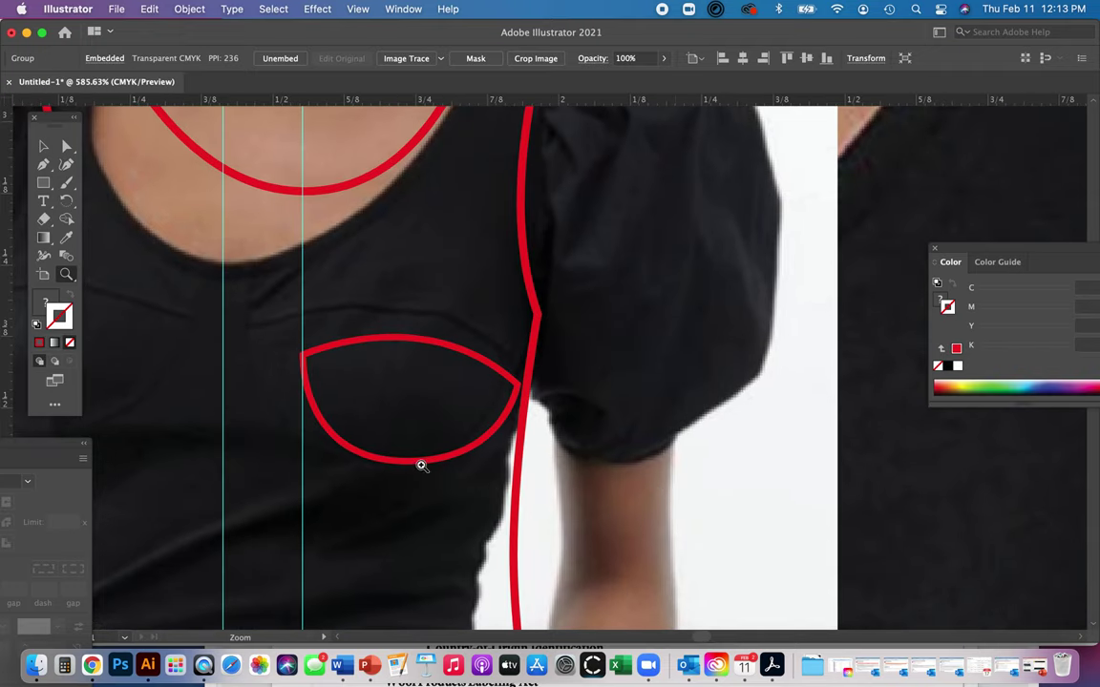
Select just the bust cup's top curve segment with Direct Selection
key(a)
click(420, 346)
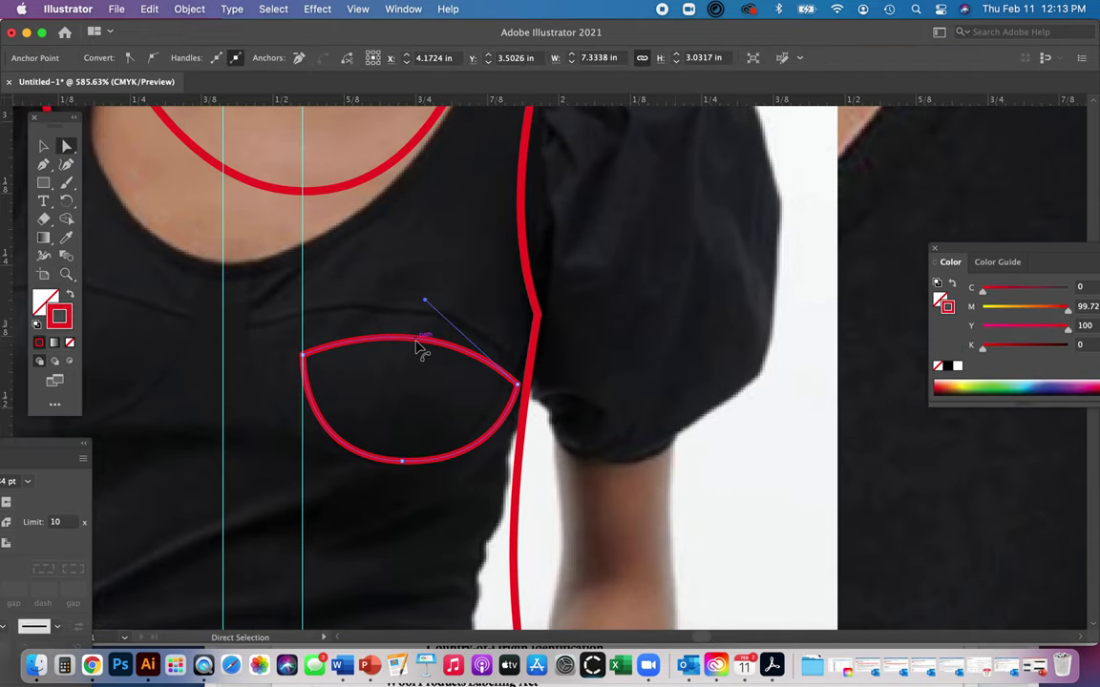
key(super)
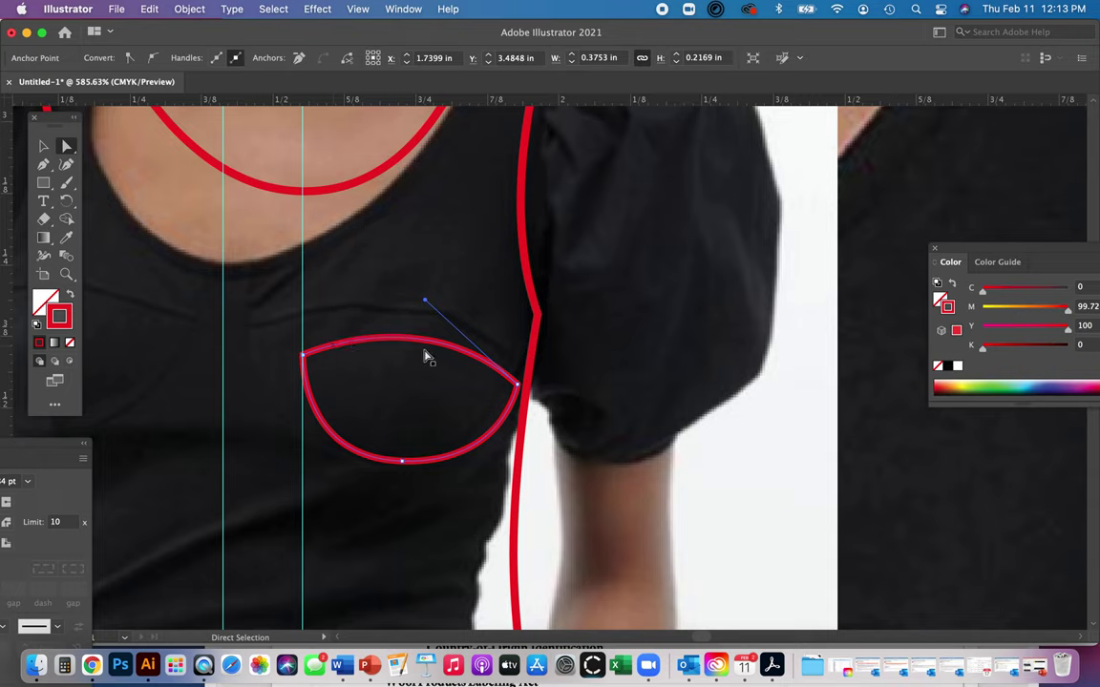
key(v)
click(482, 447)
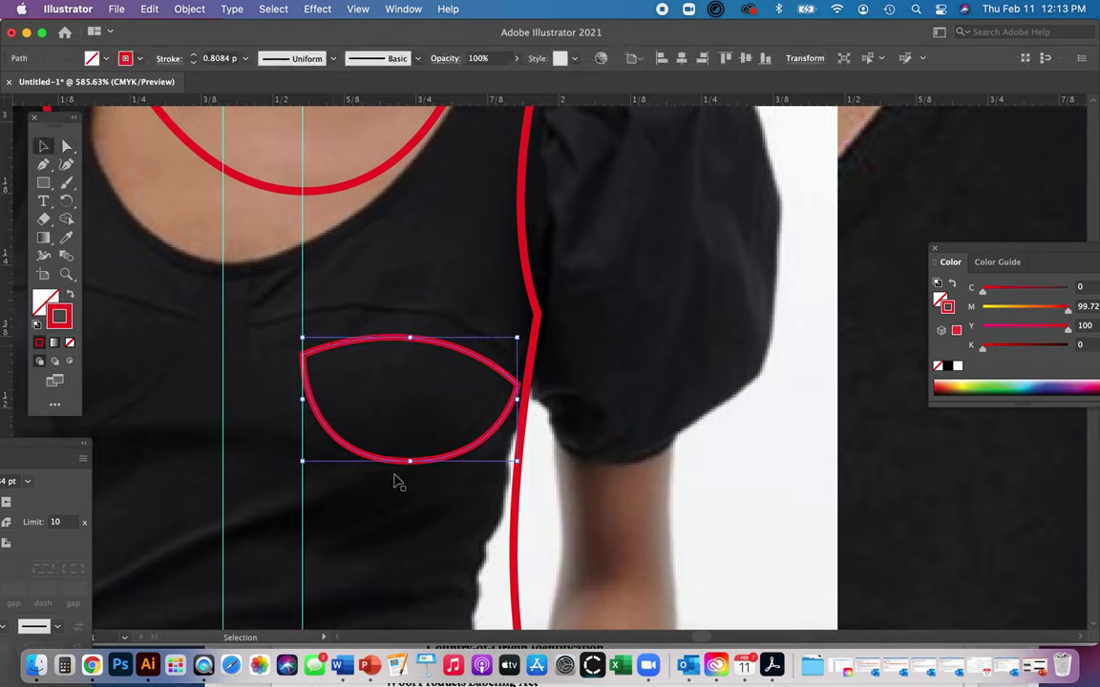
click(356, 359)
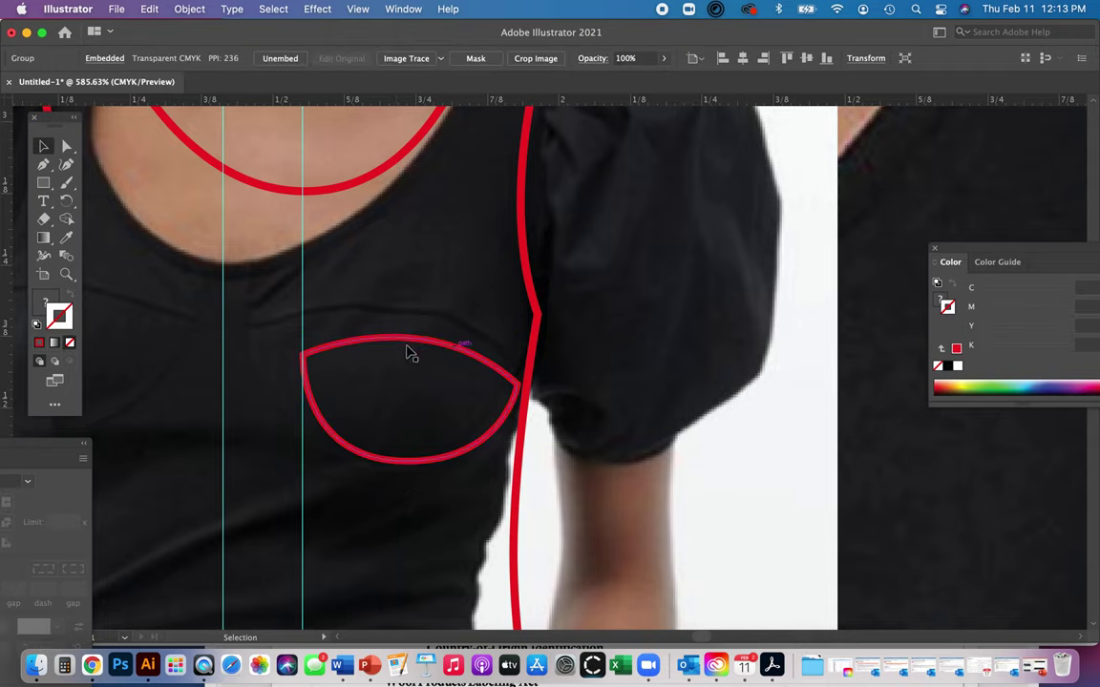
key(a)
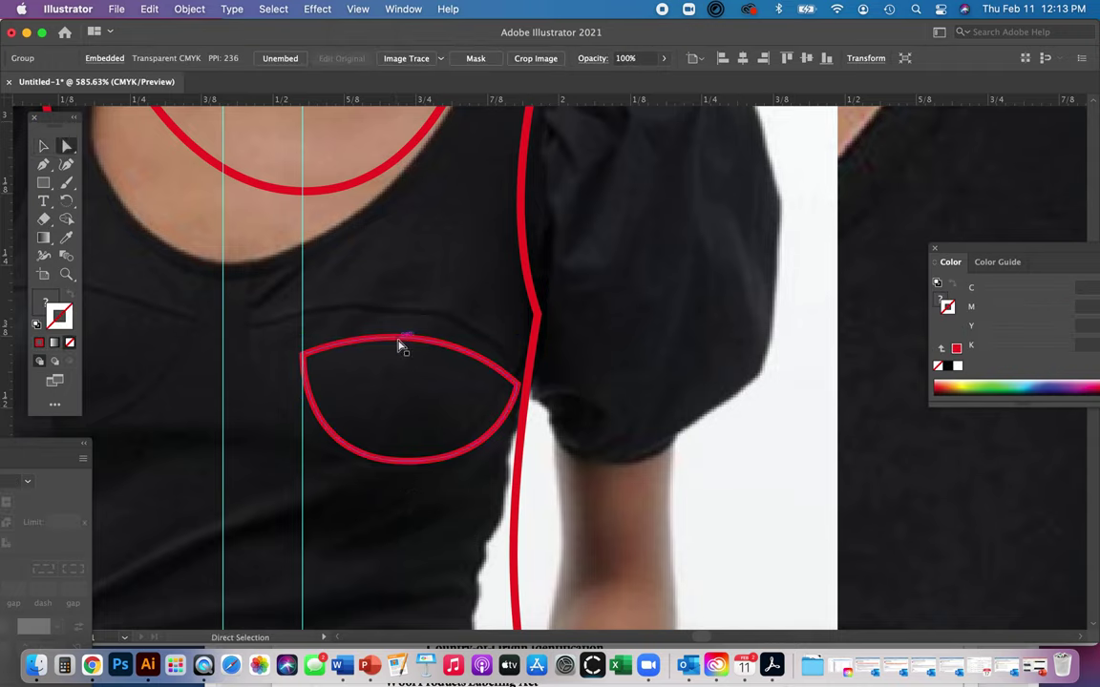
click(413, 344)
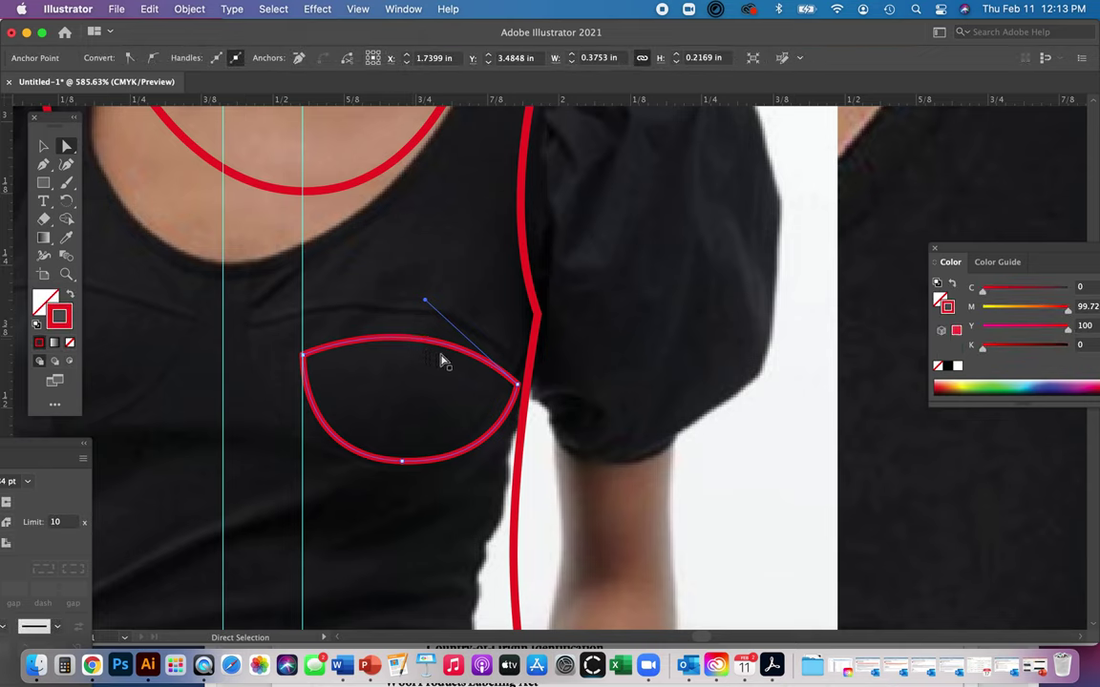
Paste a copy of the top curve just above the cup, undoing a misplaced paste
key(super+v)
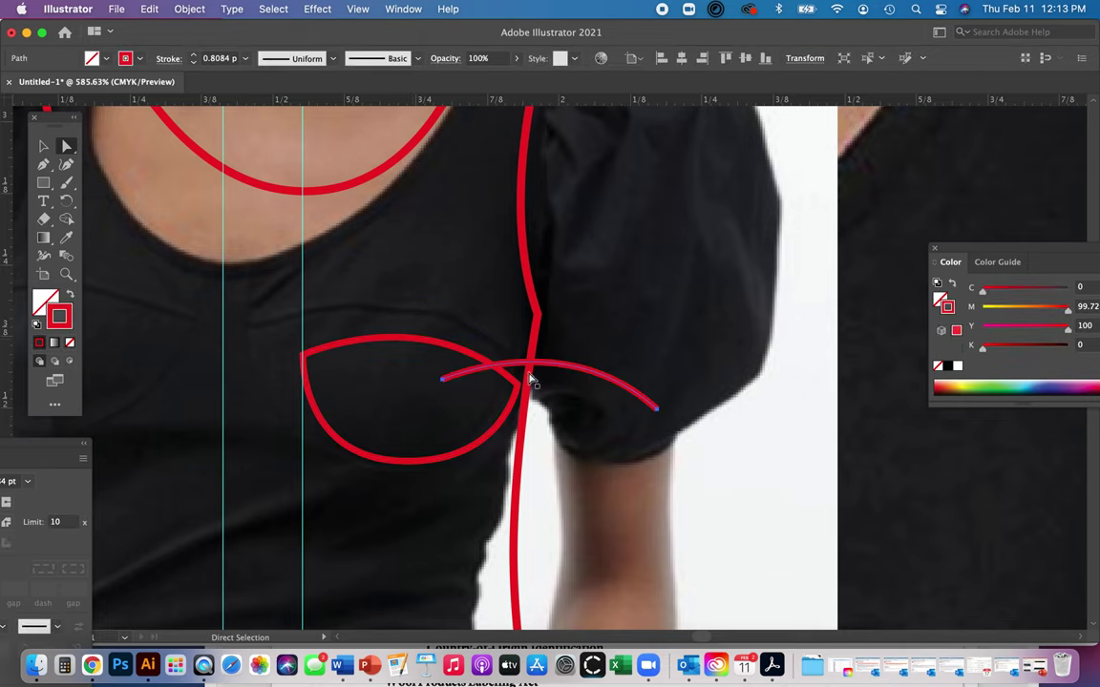
key(super+z)
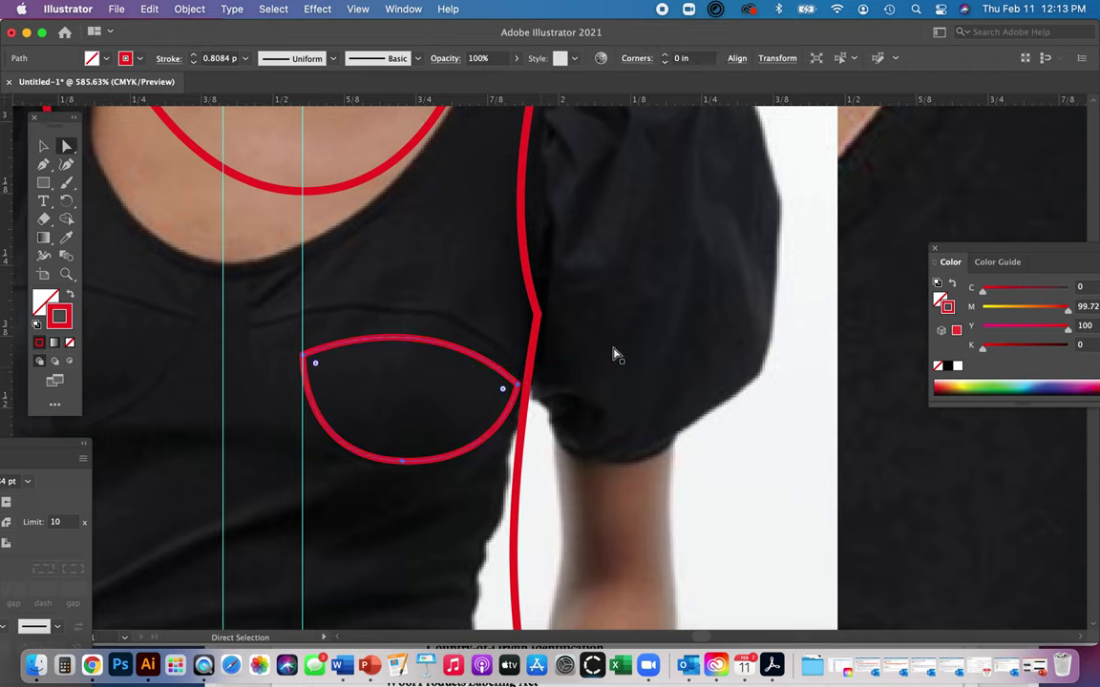
key(super+z)
key(super+z)
key(super+shift+z)
key(super+shift+z)
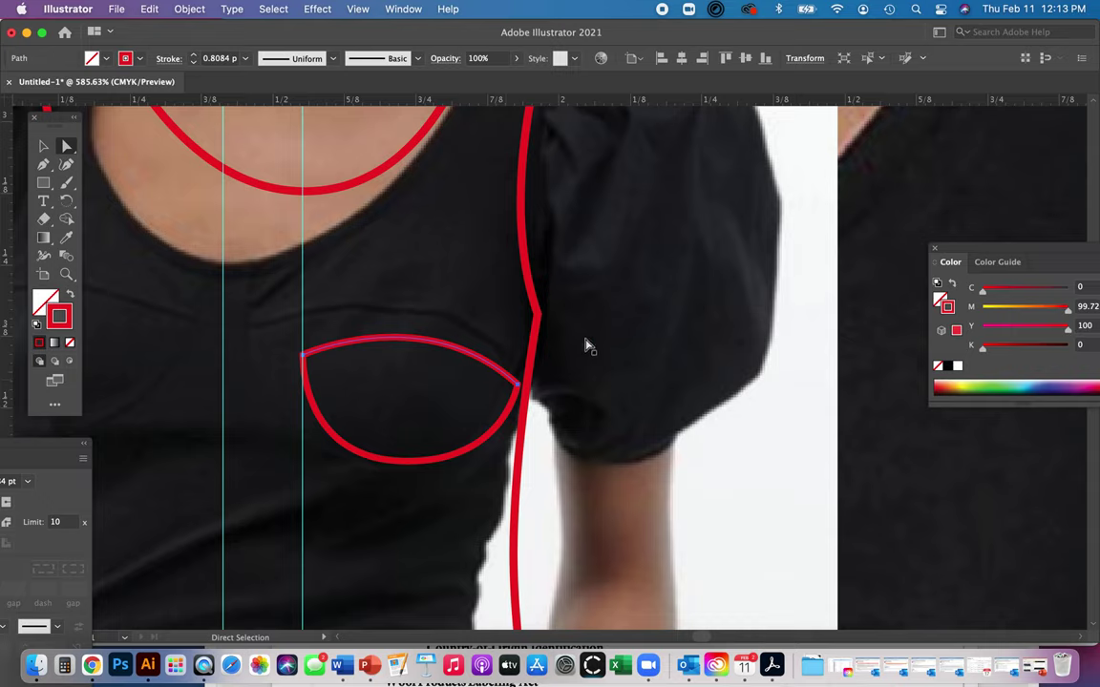
key(super+v)
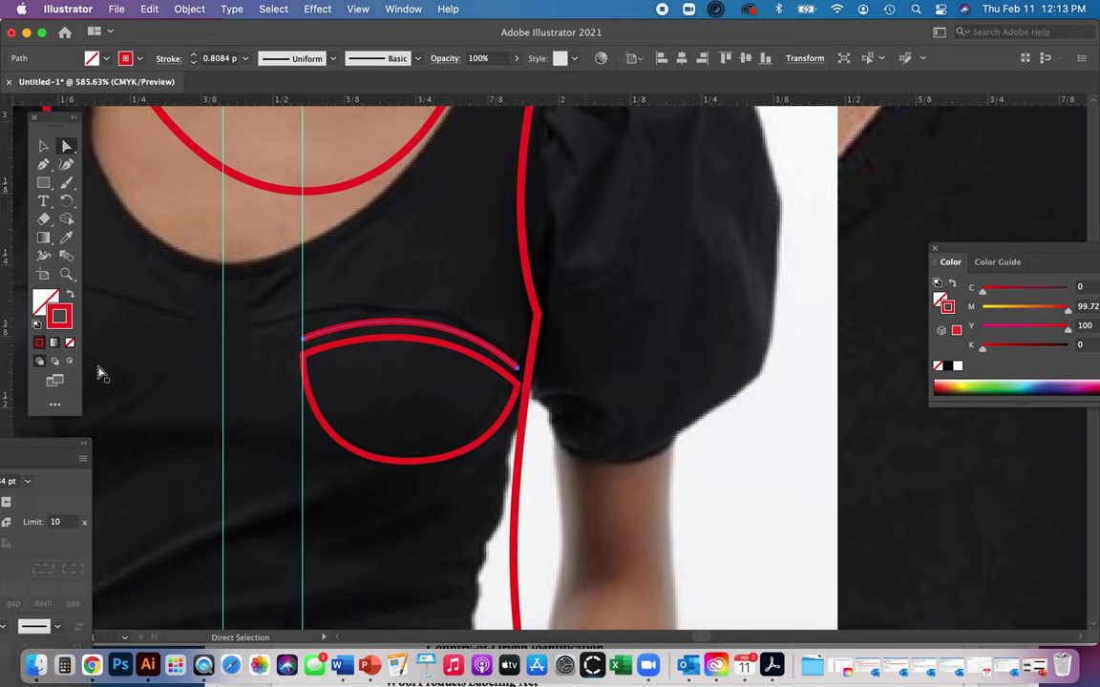
drag(61, 457, 197, 283)
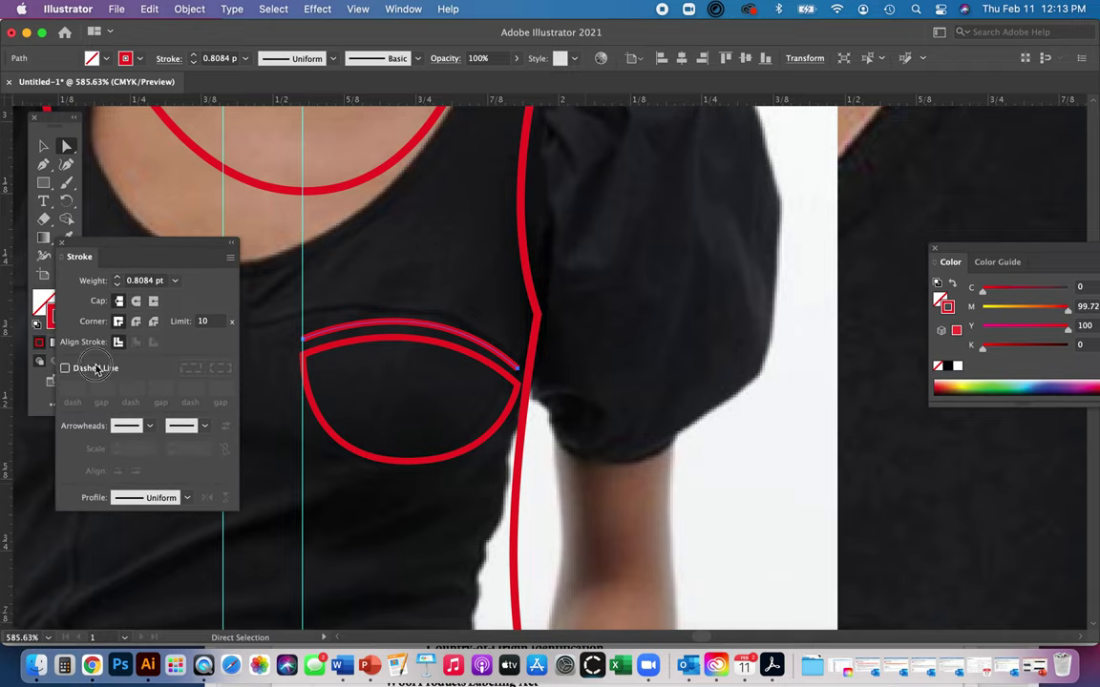
Make the copied curve a dashed line with 3 pt dashes, 2 pt gaps and round caps
click(95, 370)
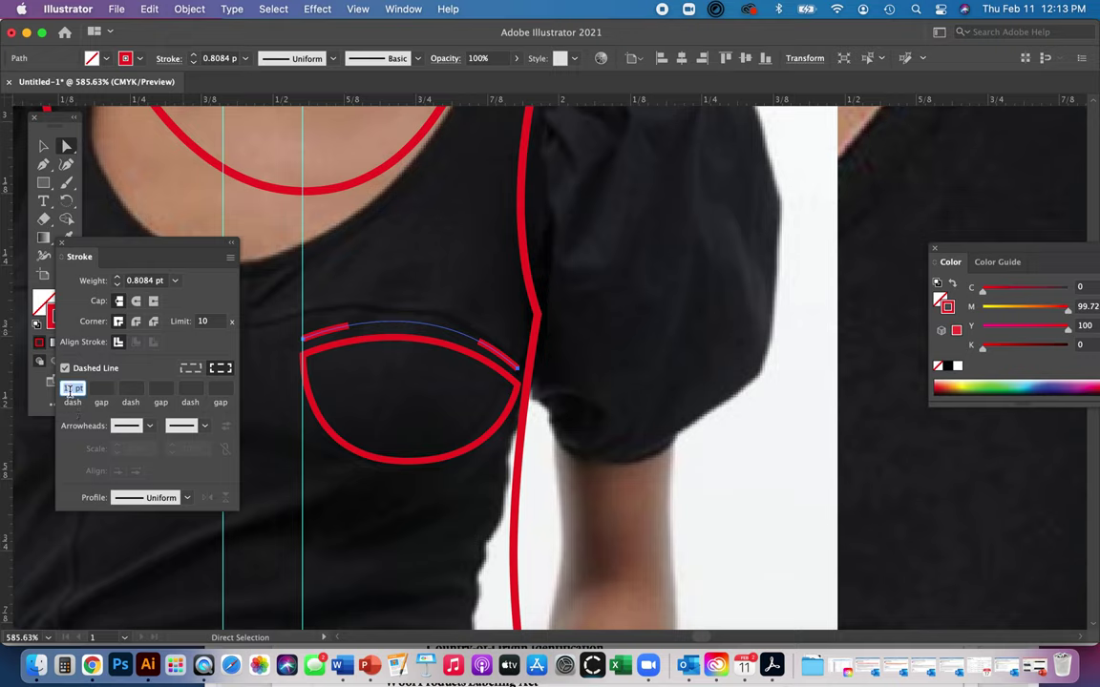
text(3)
key(Tab)
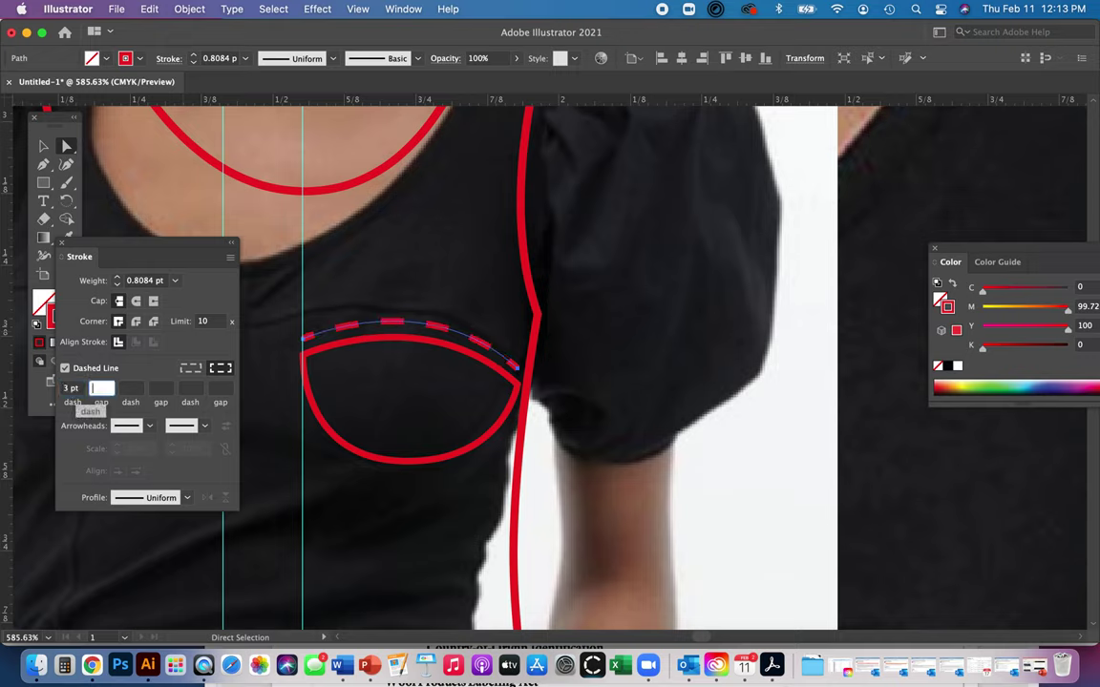
text(2)
key(Tab)
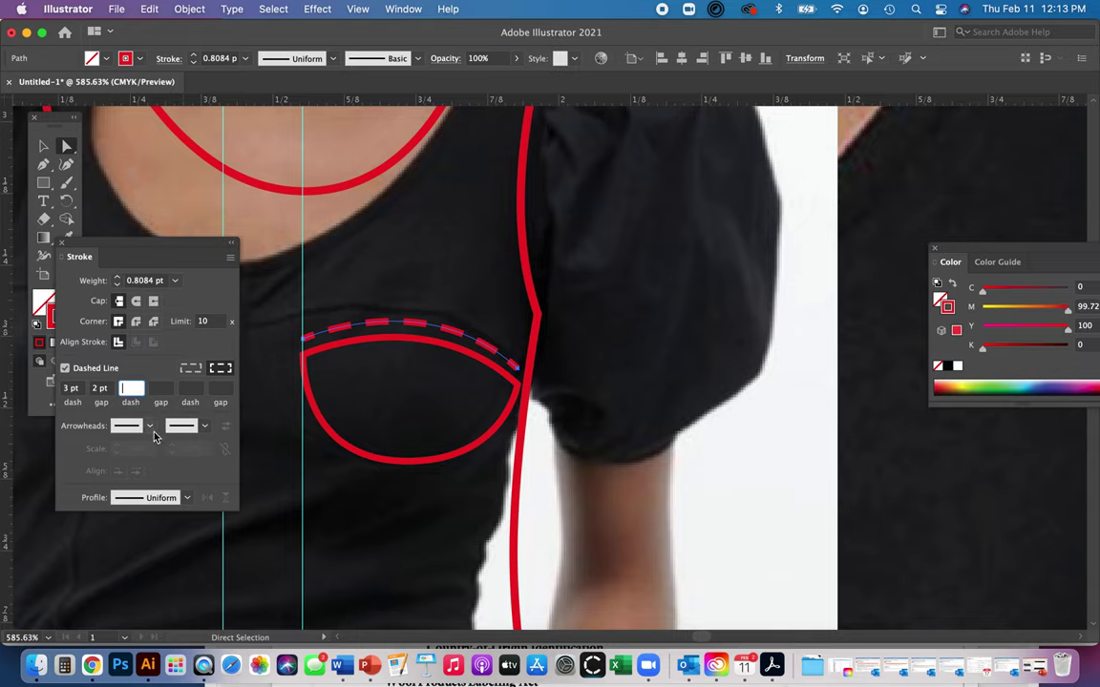
click(135, 301)
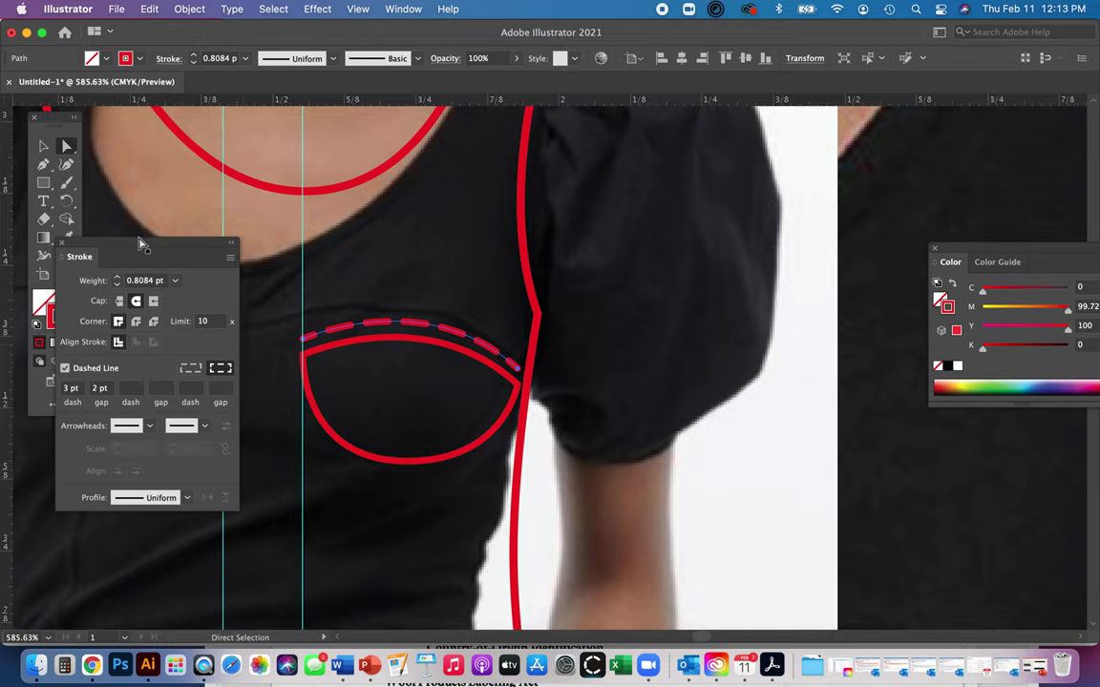
drag(140, 245, 20, 378)
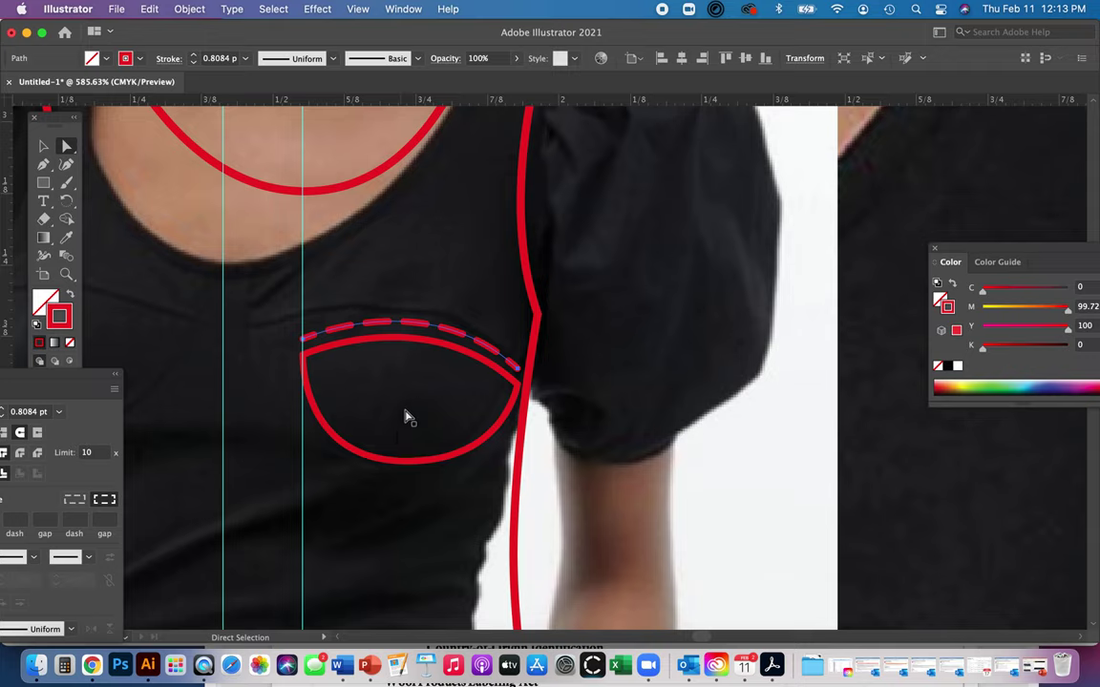
Draw a vertical seam line down the cup, cut it, and duplicate it slightly right
key(p)
click(406, 339)
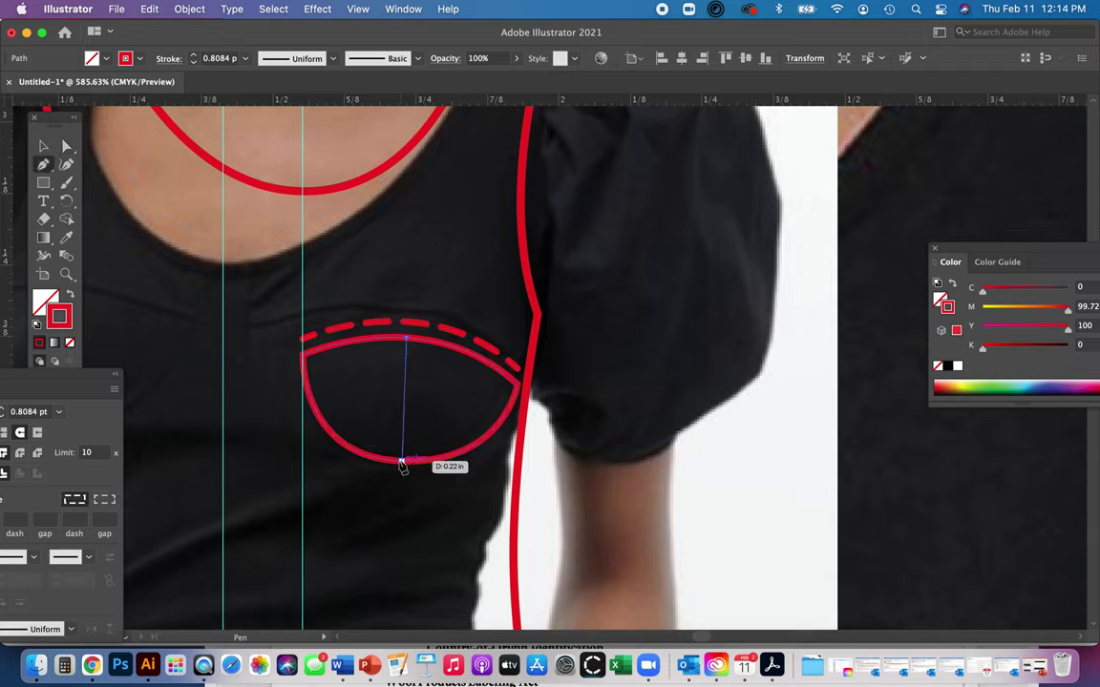
click(402, 465)
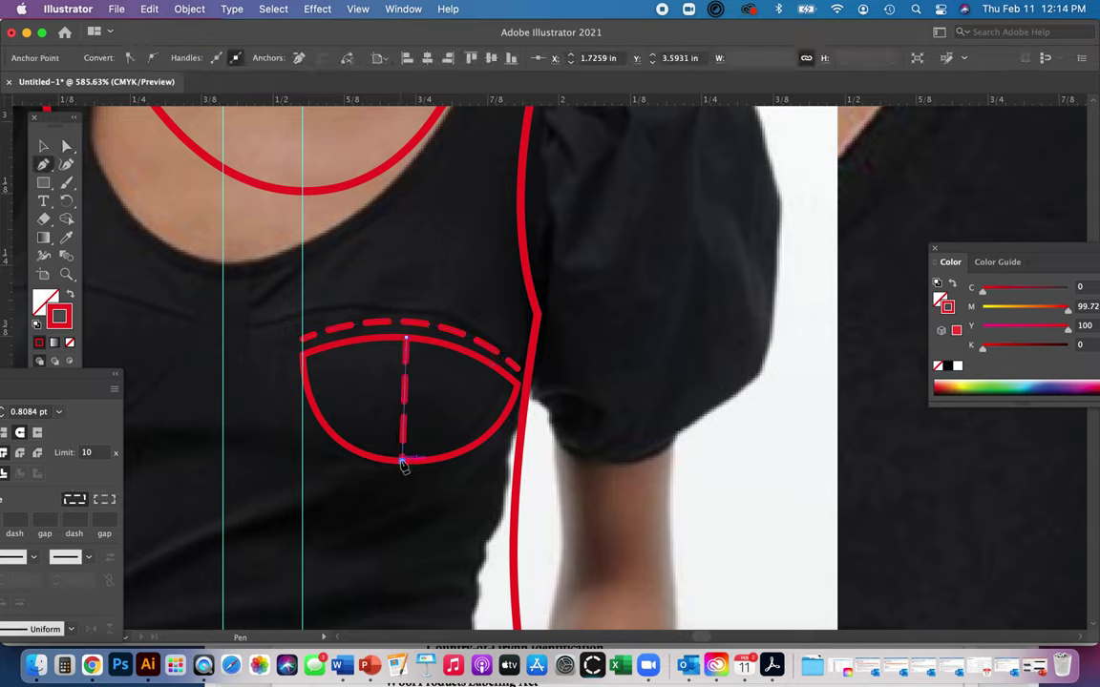
key(c)
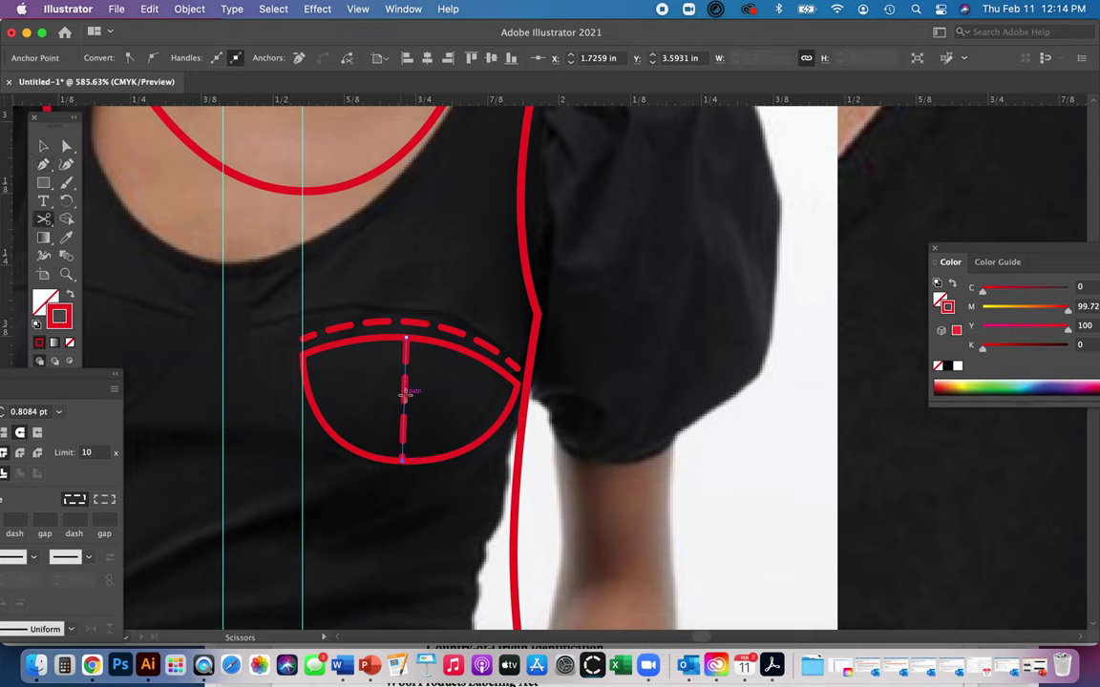
click(405, 396)
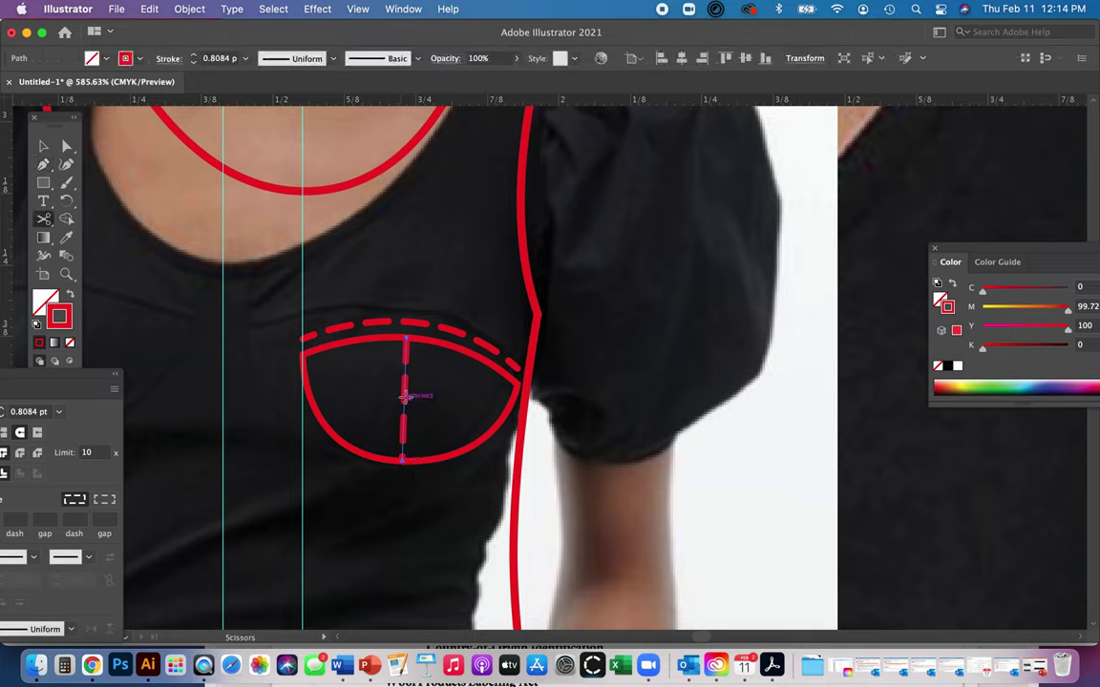
key(a)
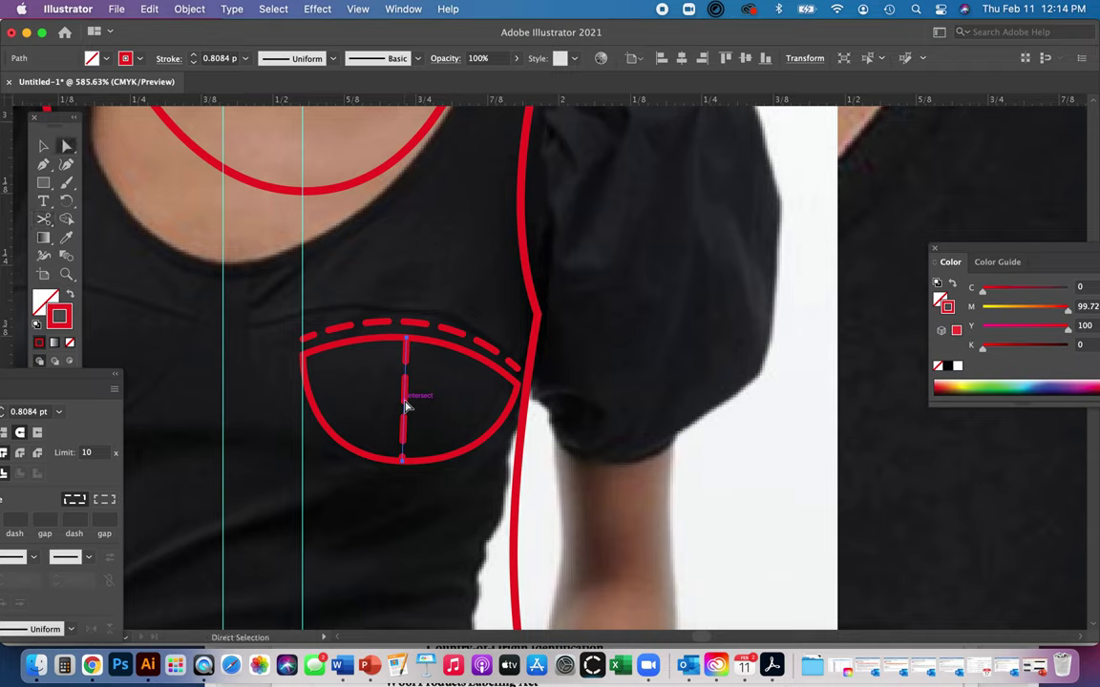
key(alt+Right)
key(ctrl+j)
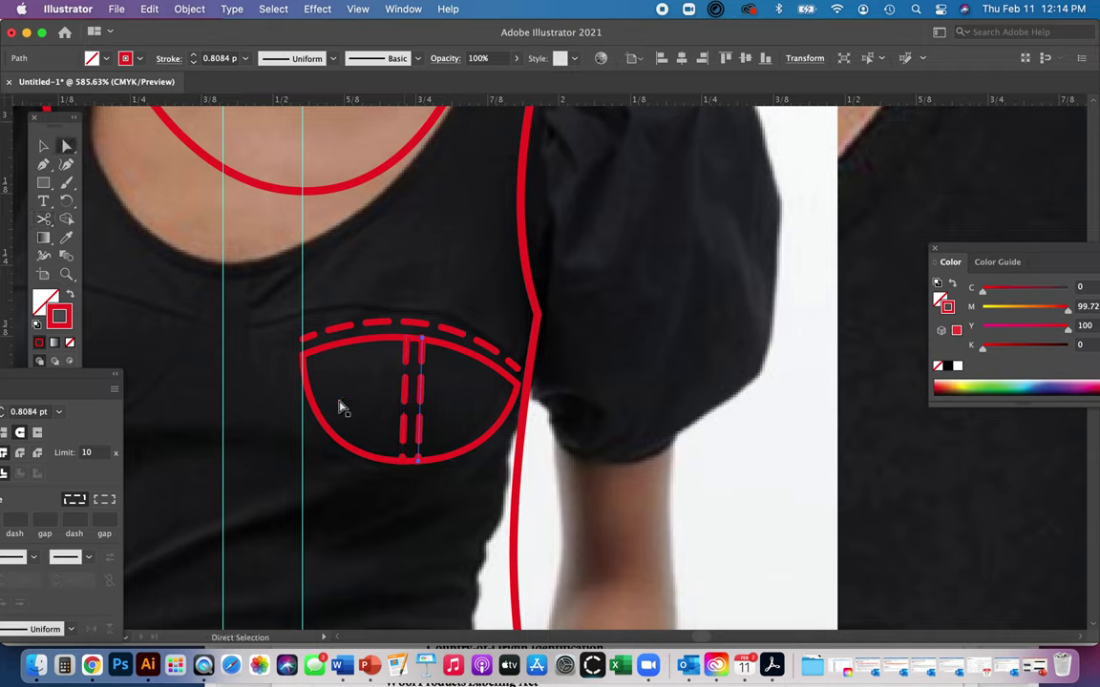
Make the left seam line solid, keeping the right copy dashed
click(404, 422)
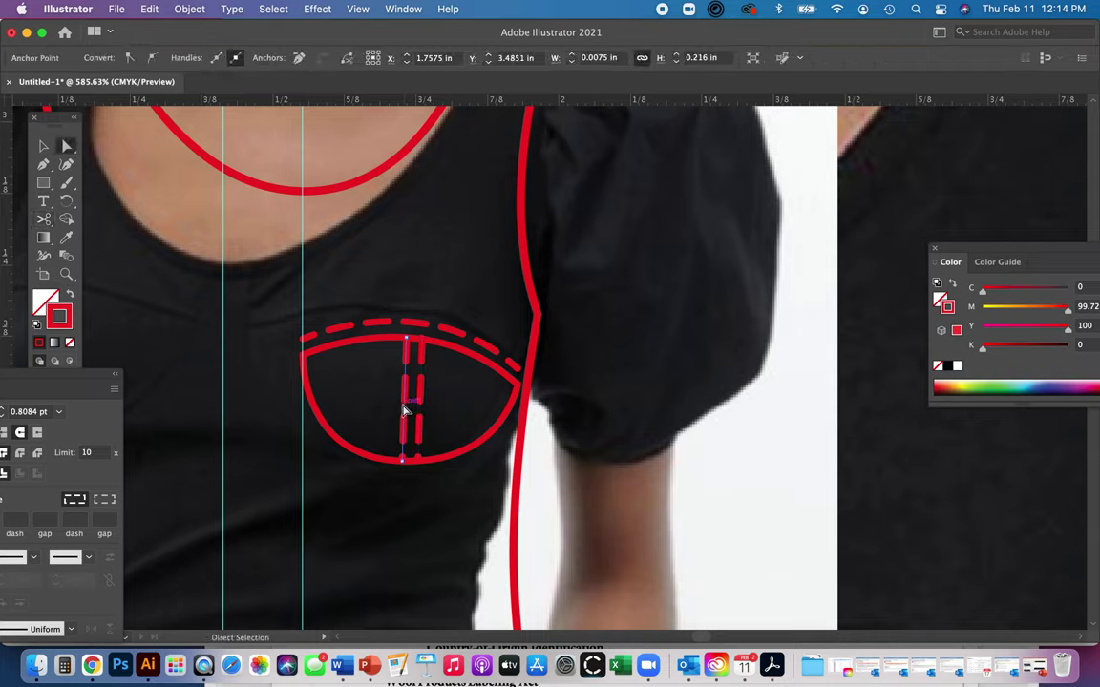
mouse_move(15, 389)
mouse_down()
mouse_move(151, 302)
mouse_move(177, 267)
mouse_up()
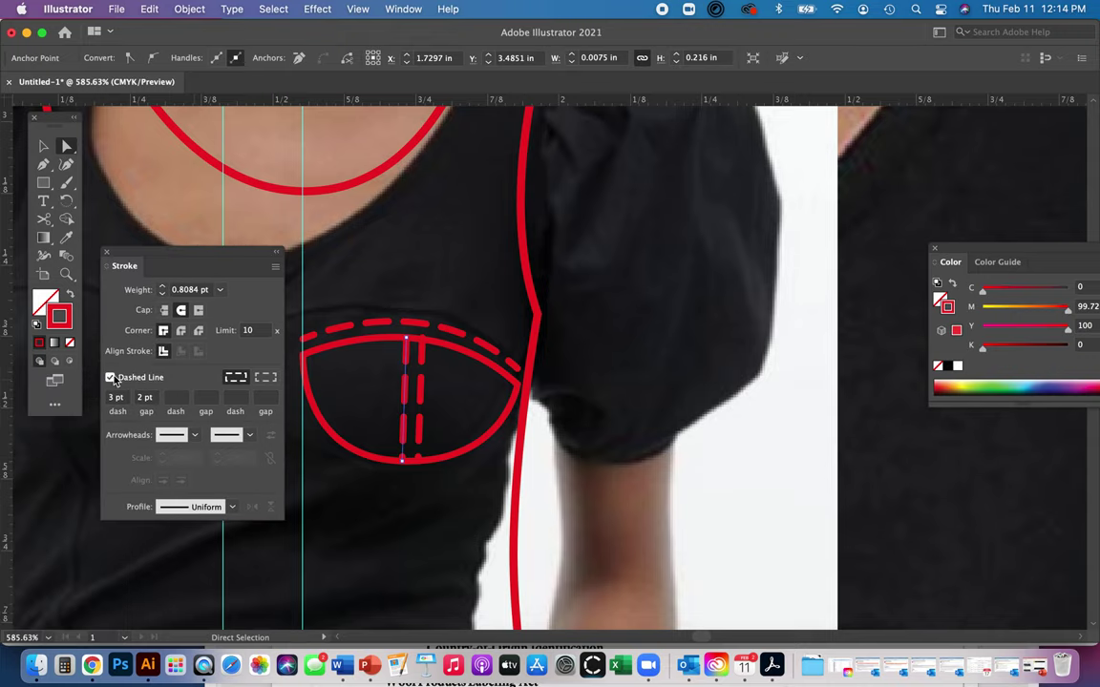
click(111, 377)
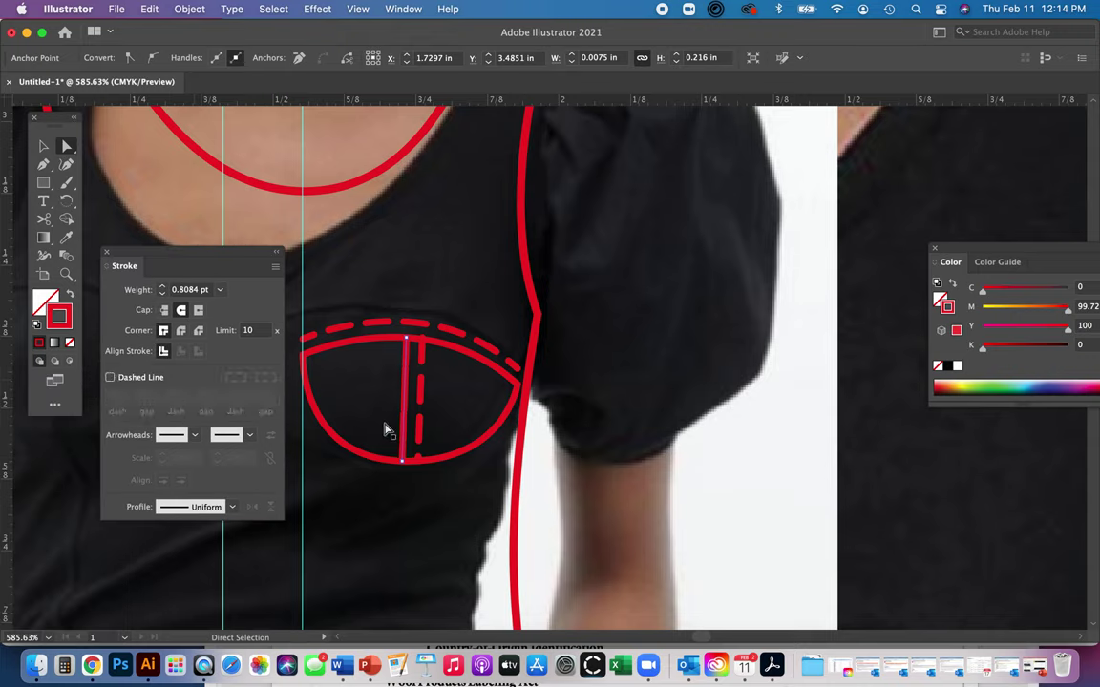
click(420, 403)
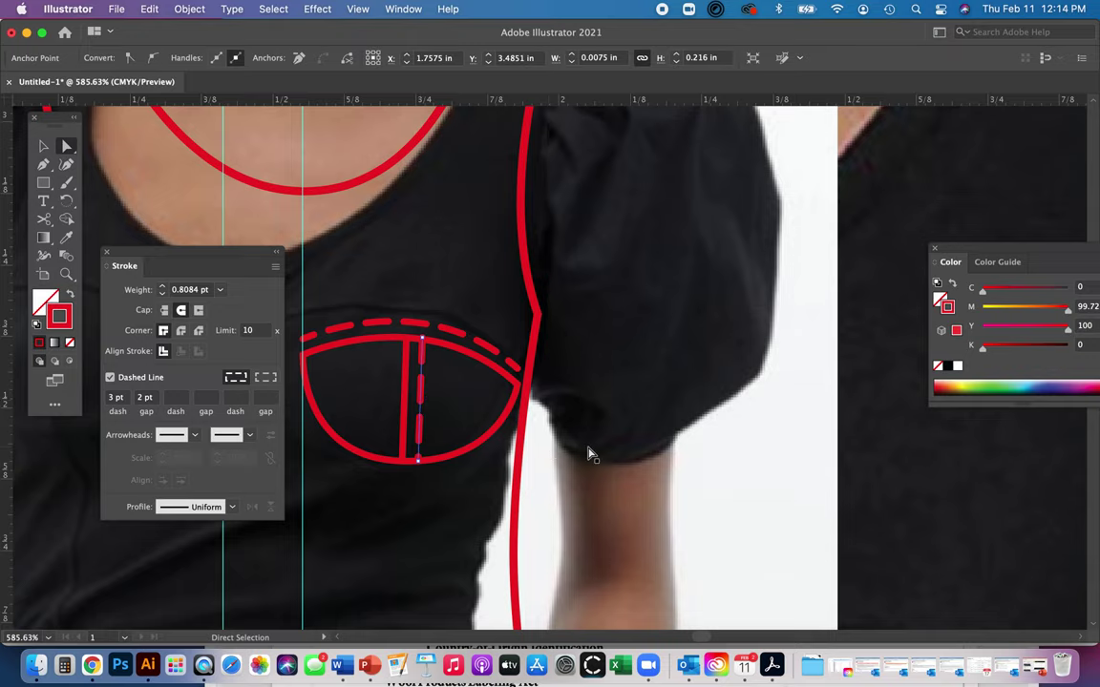
key(super+0)
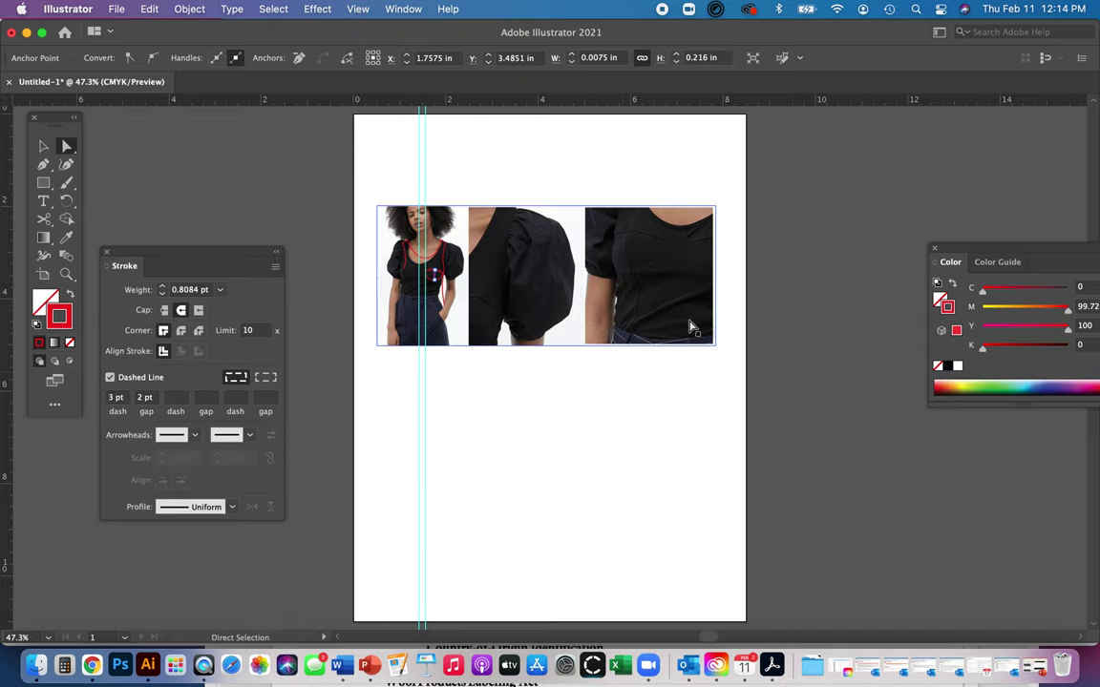
Extend the solid seam line from its bottom end down to the waistline
key(z)
drag(667, 257, 732, 381)
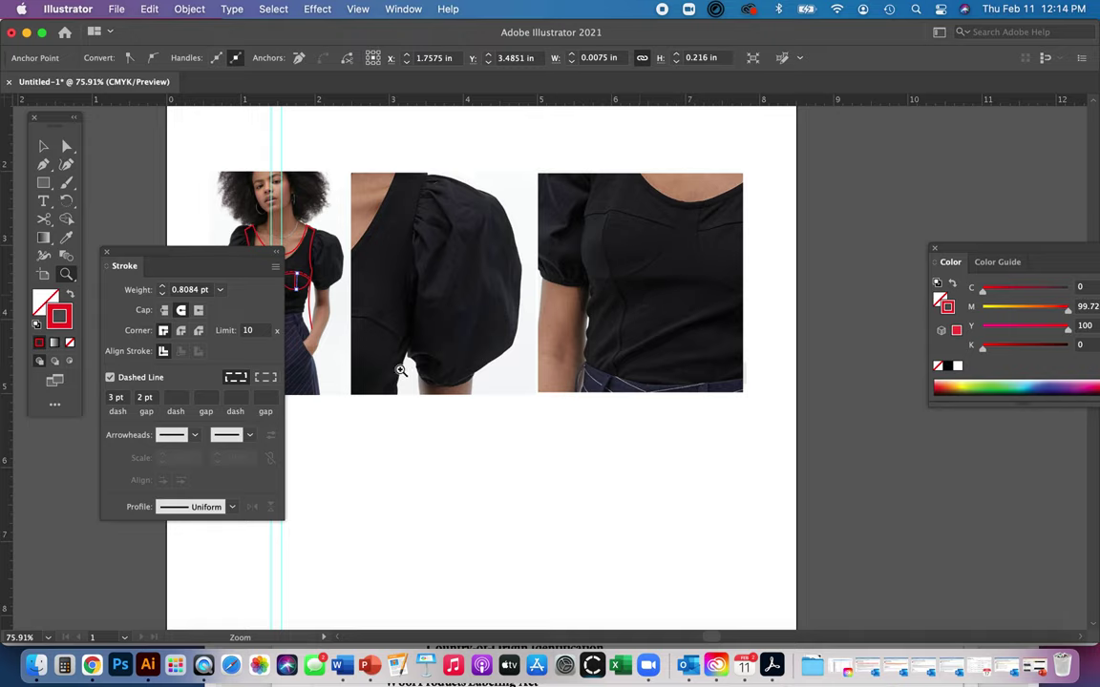
drag(345, 370, 528, 363)
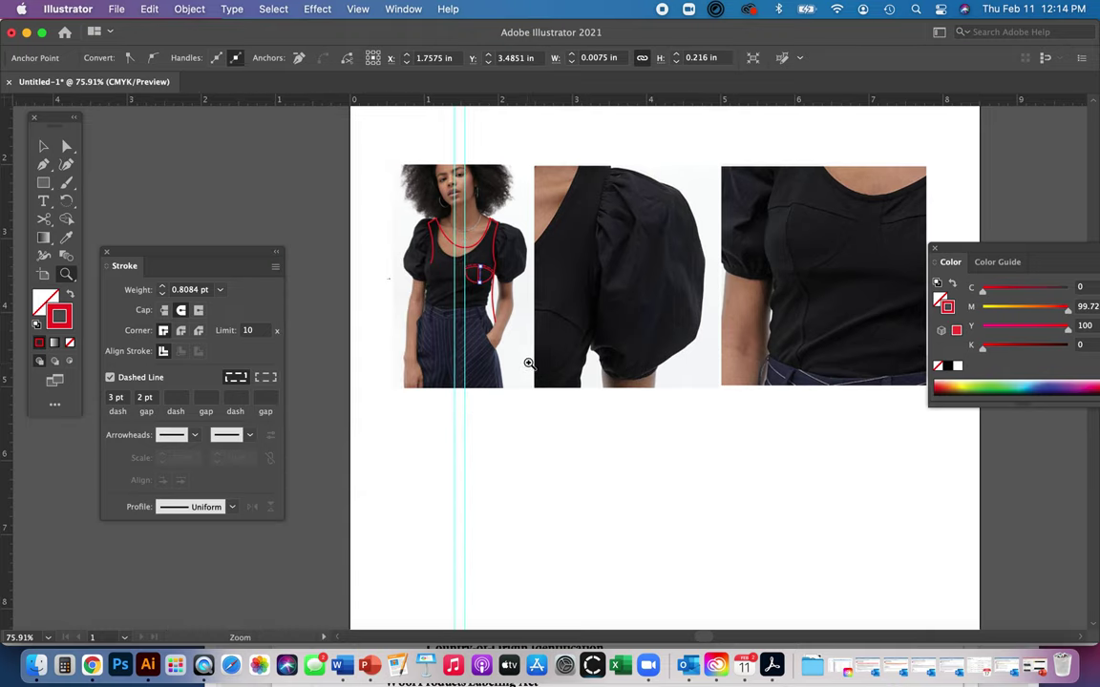
drag(383, 163, 630, 315)
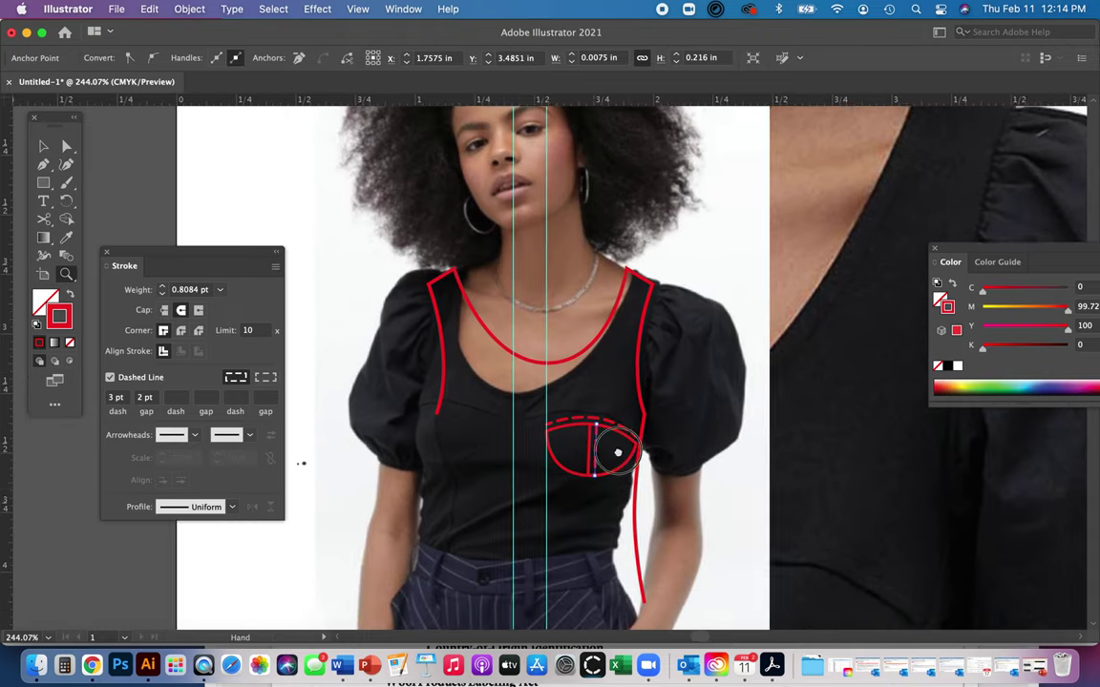
scroll(611, 449, down, 3)
key(a)
click(554, 326)
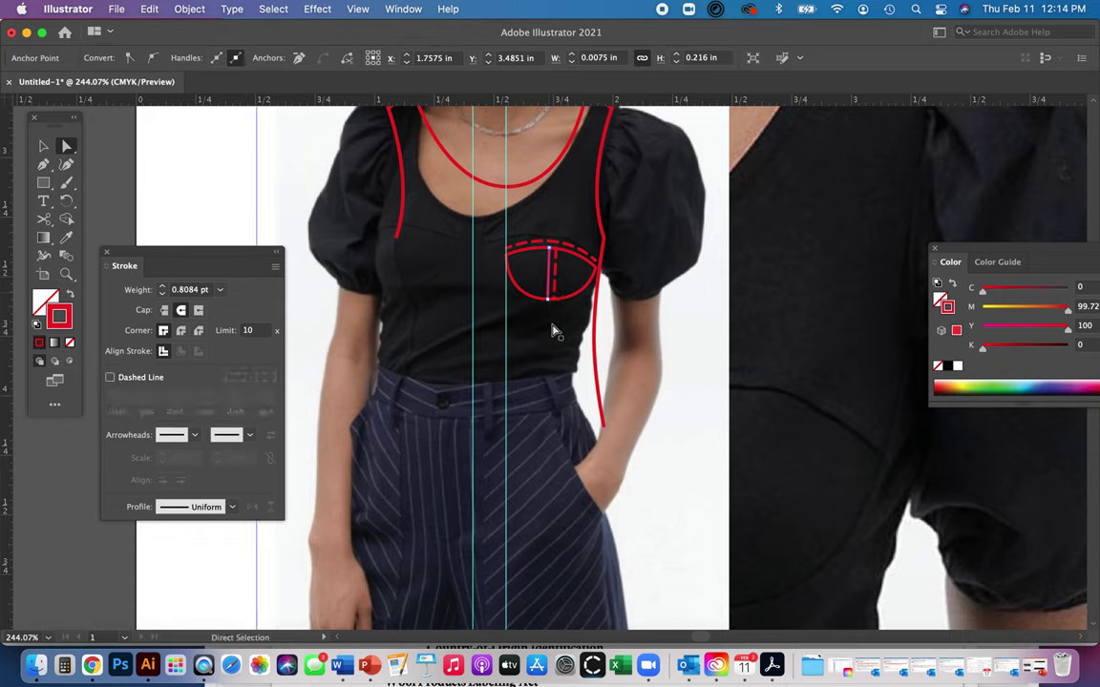
drag(552, 299, 549, 303)
key(p)
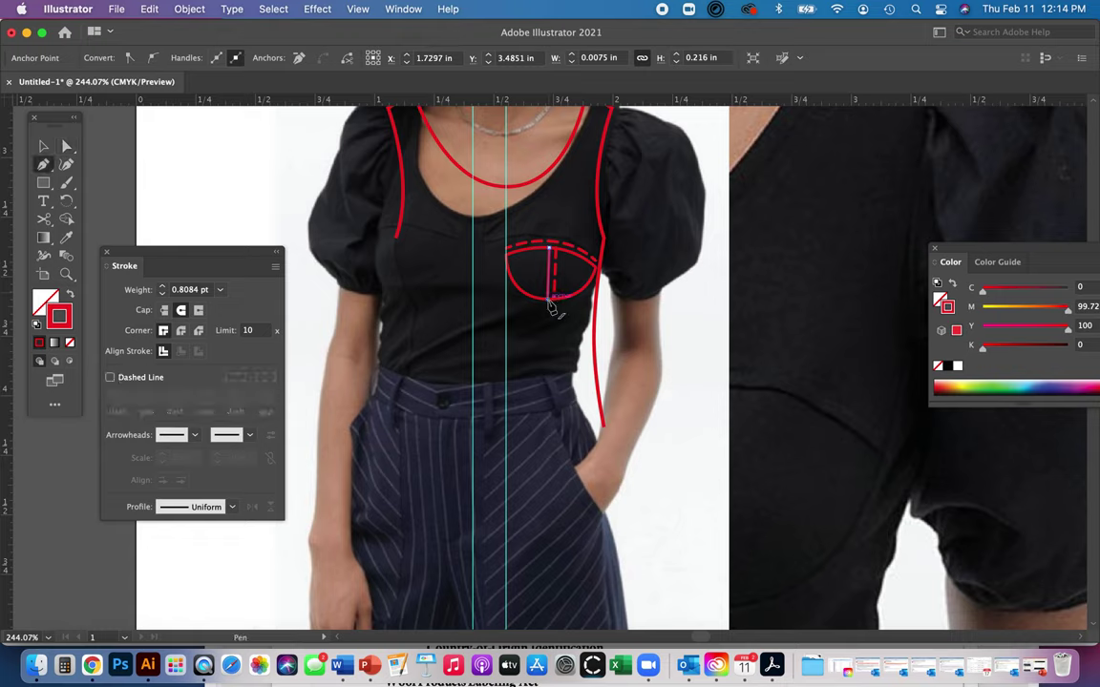
click(549, 300)
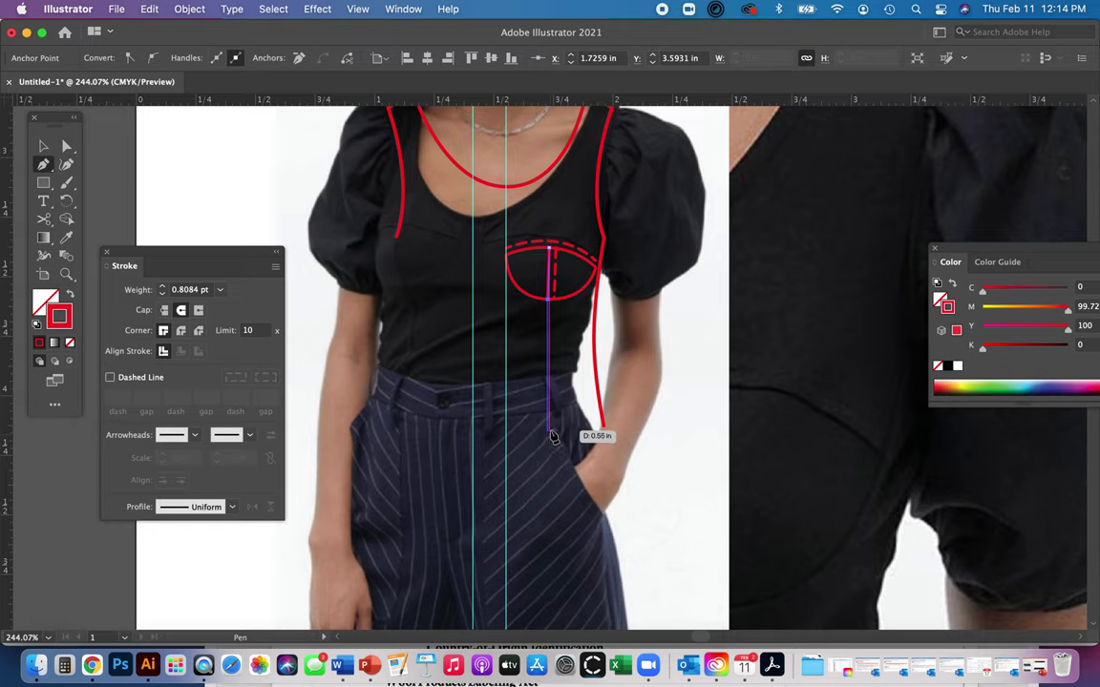
click(549, 427)
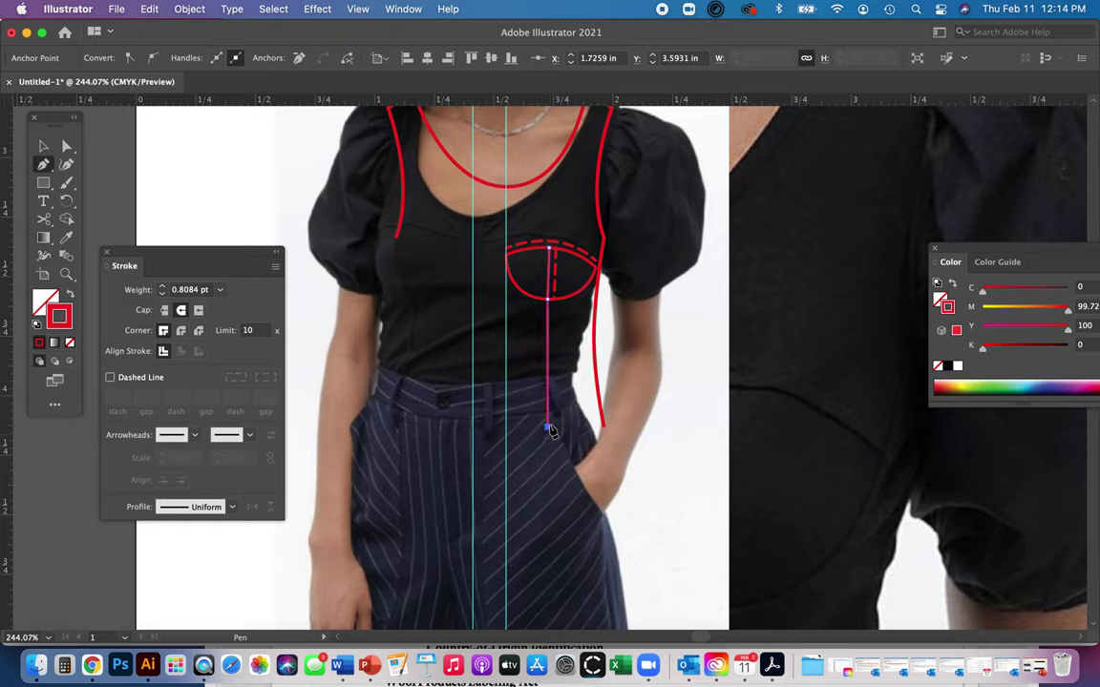
Drag the dashed topstitch line's bottom anchor down to the waistline
key(a)
click(695, 486)
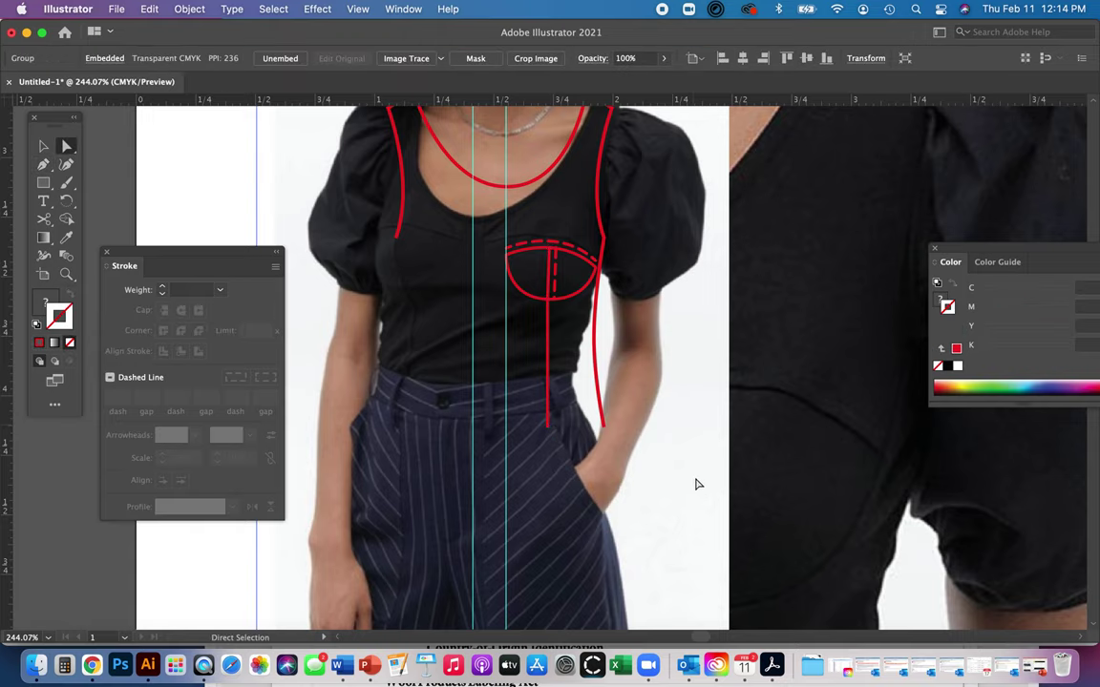
click(552, 264)
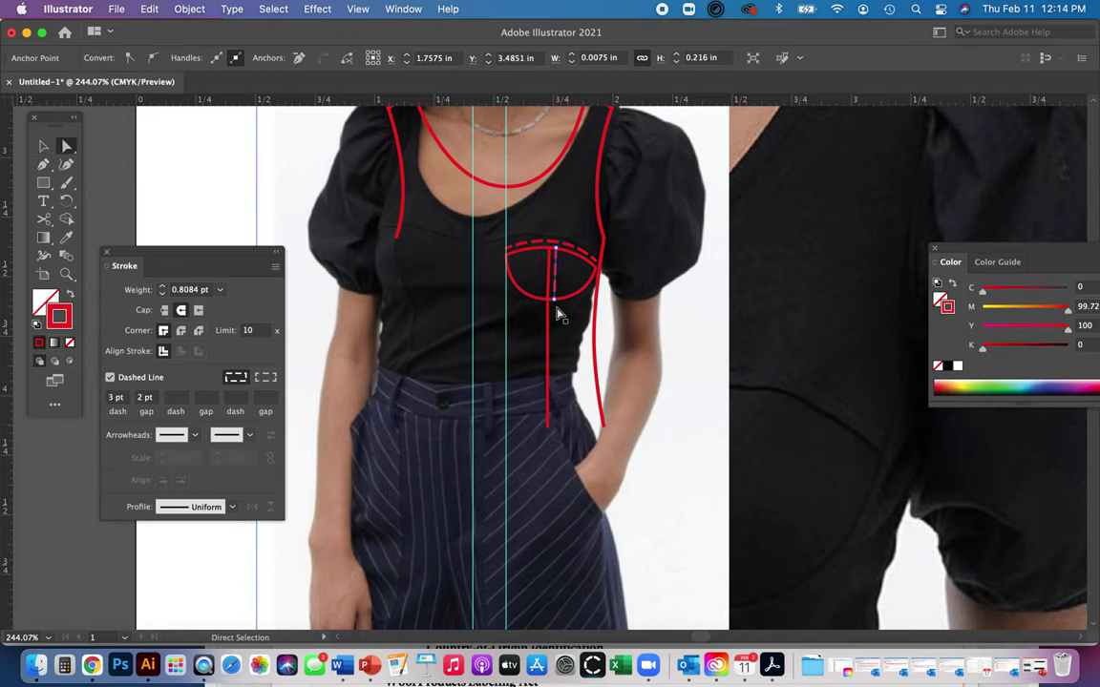
drag(558, 305, 557, 427)
click(653, 422)
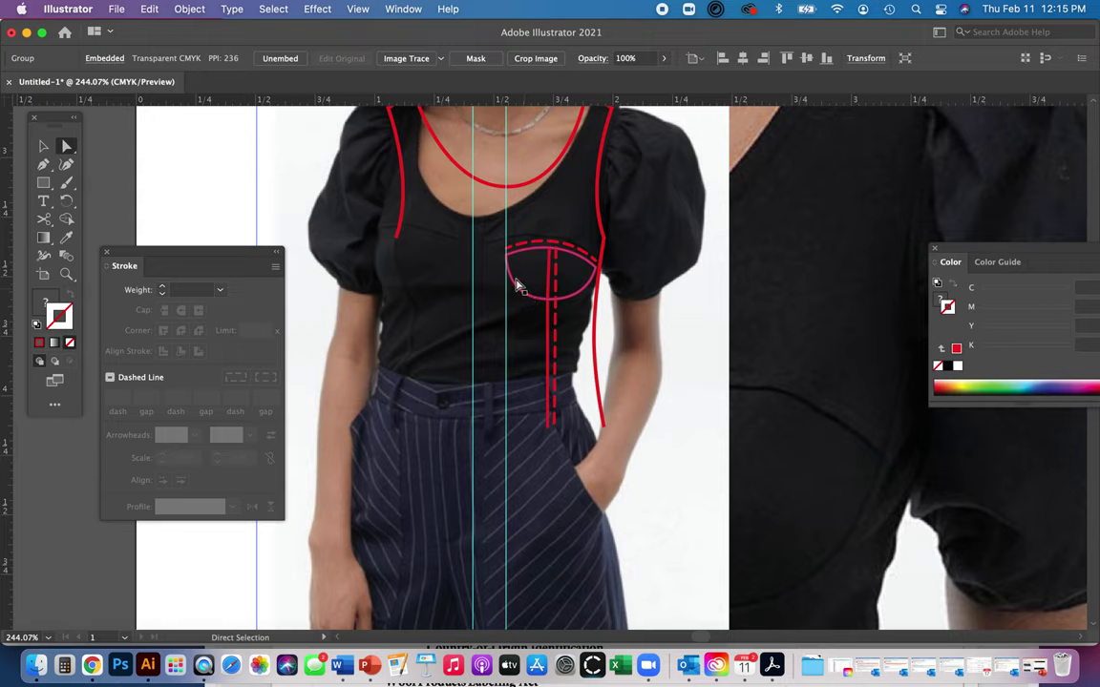
Delete the extra vertical guide
click(516, 286)
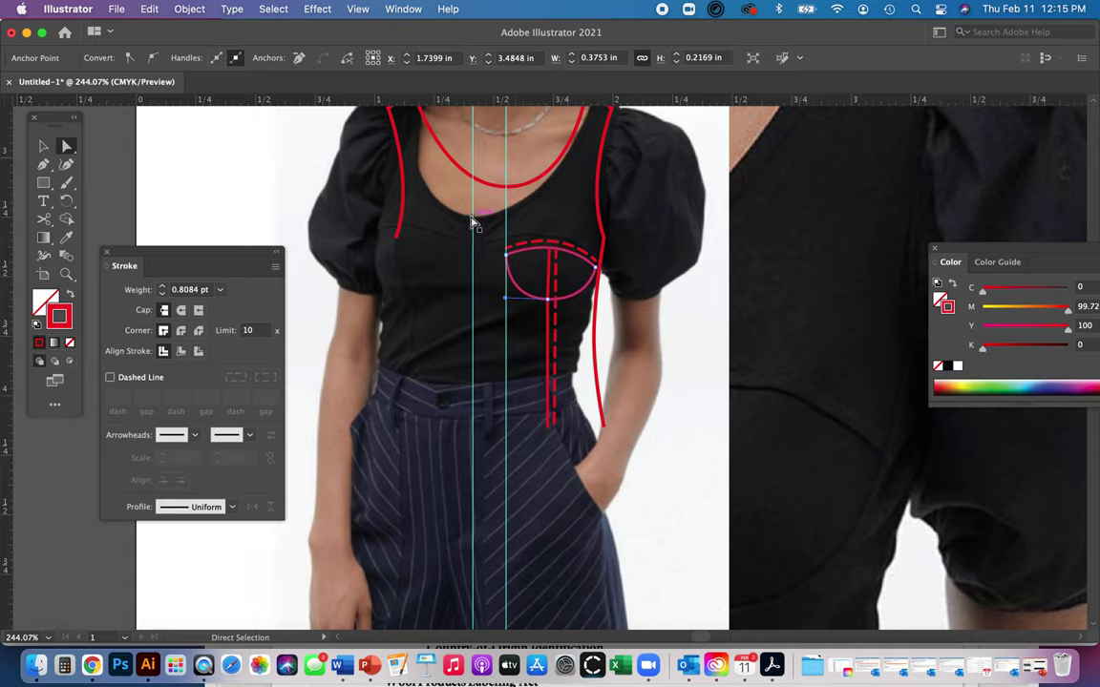
click(512, 191)
click(509, 190)
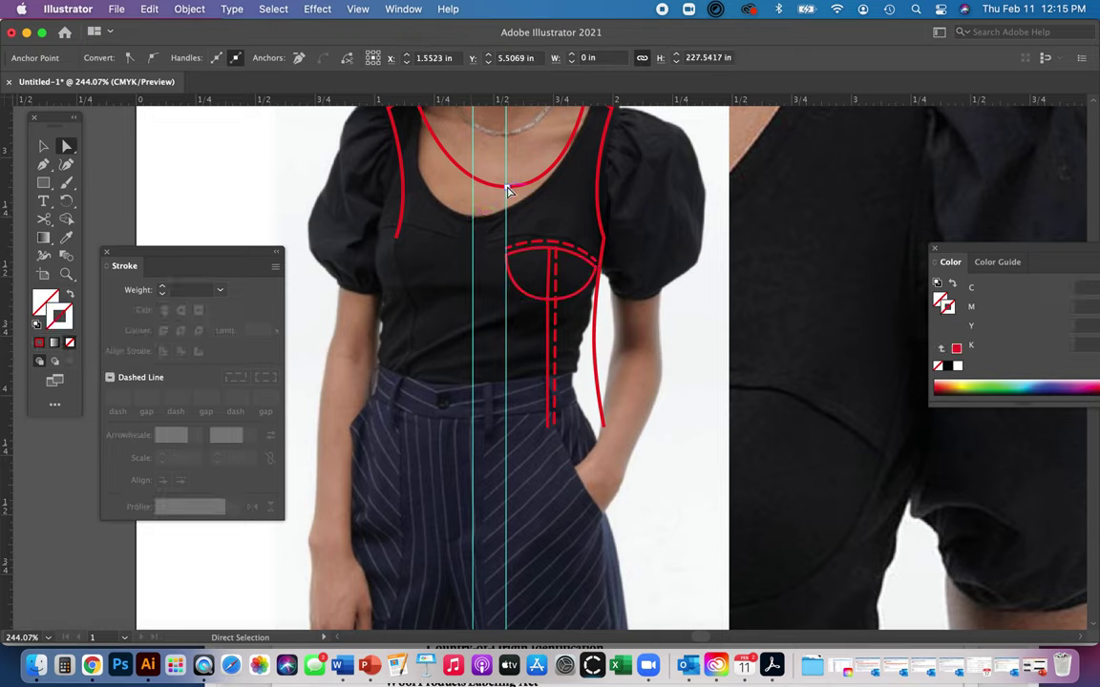
drag(508, 190, 509, 194)
click(507, 201)
key(Delete)
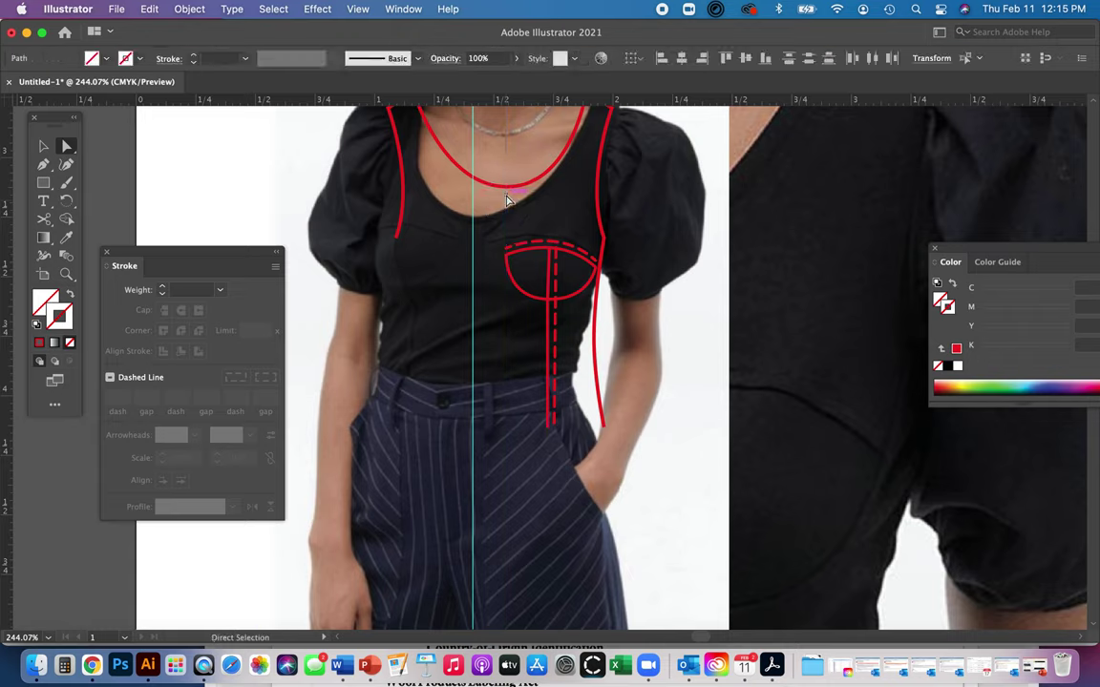
Drag the scoop neckline's bottom anchor down to lower it
click(504, 188)
mouse_move(507, 191)
mouse_down()
mouse_move(507, 220)
mouse_move(497, 211)
mouse_up()
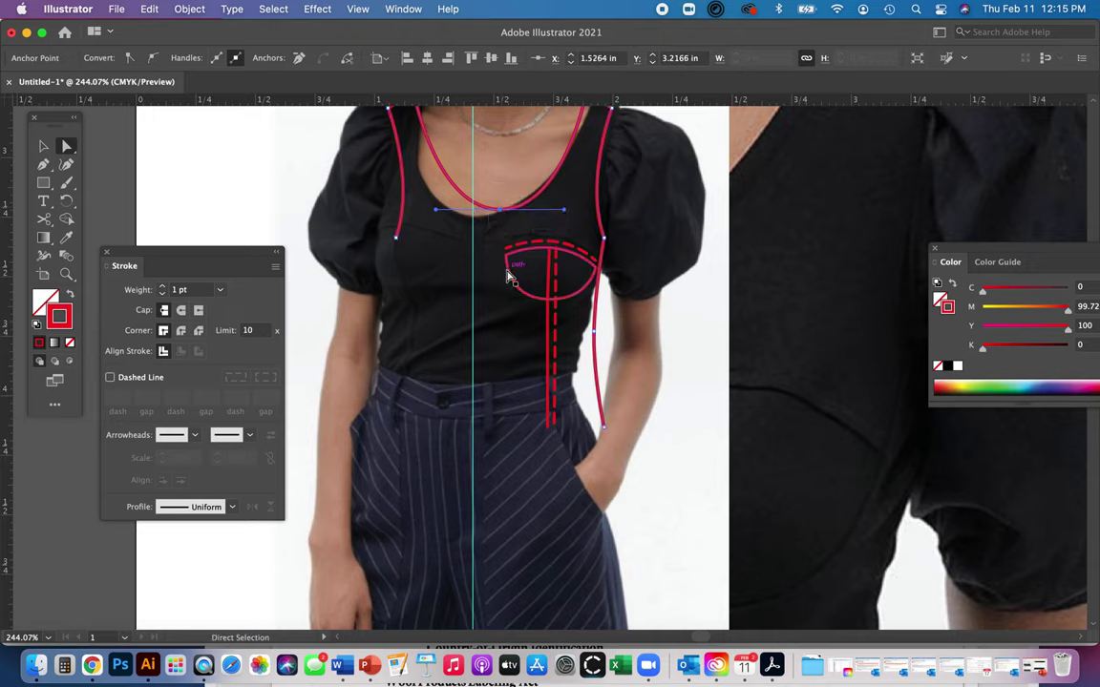
click(517, 286)
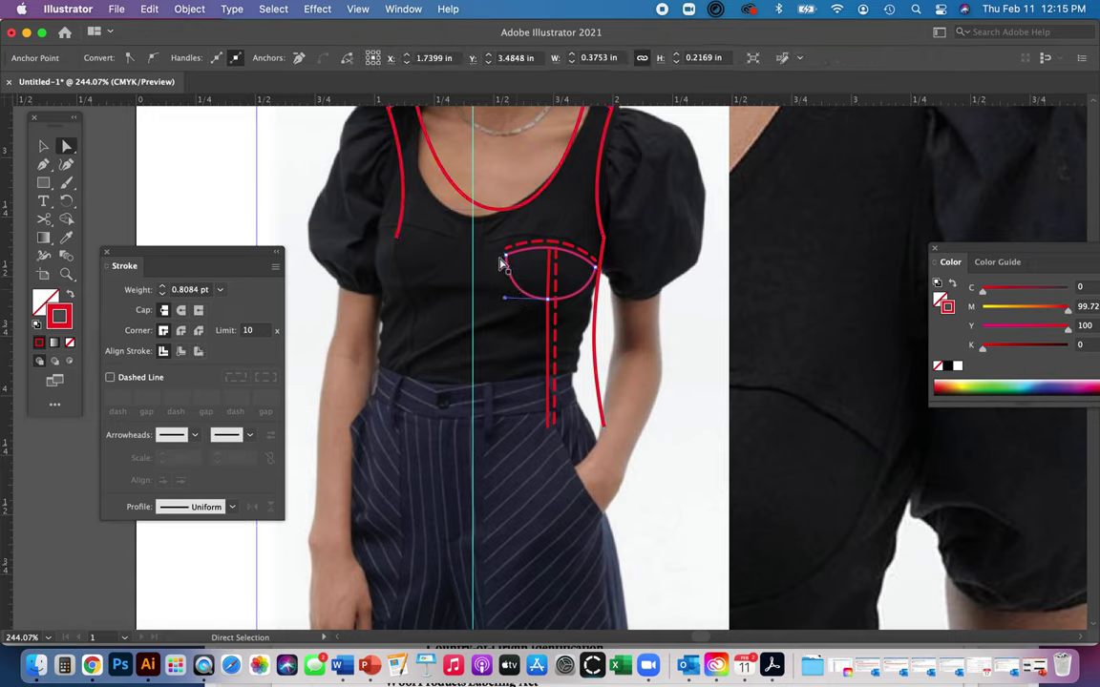
key(z)
drag(504, 259, 658, 410)
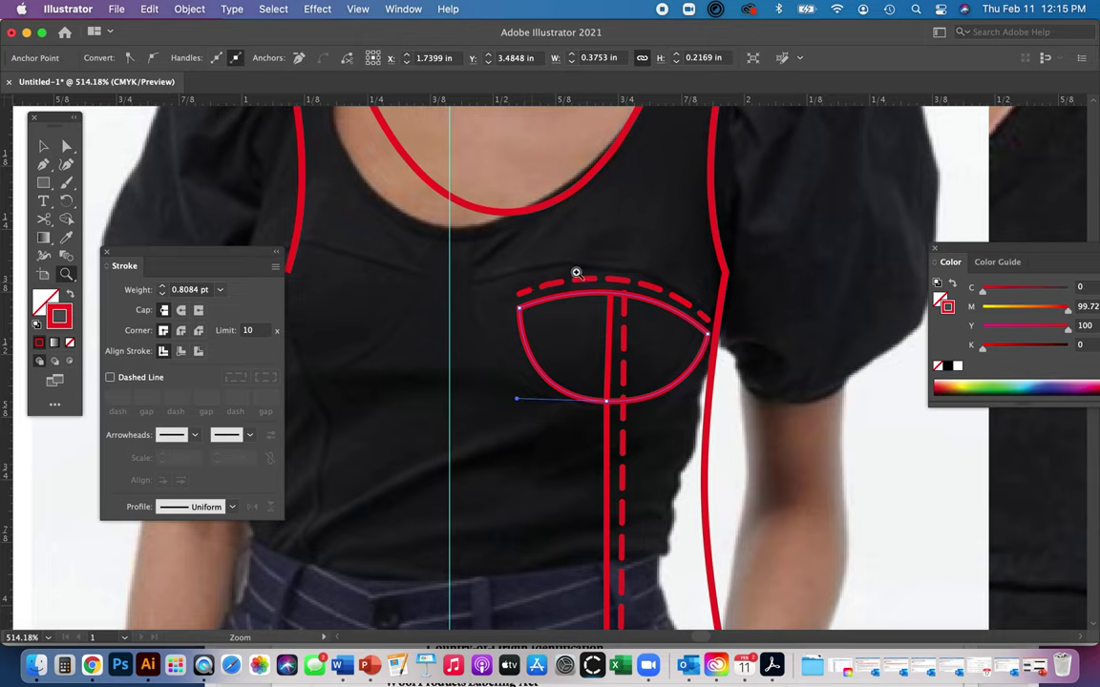
Draw a curved line from the neckline centre down to the cup's inner corner
key(p)
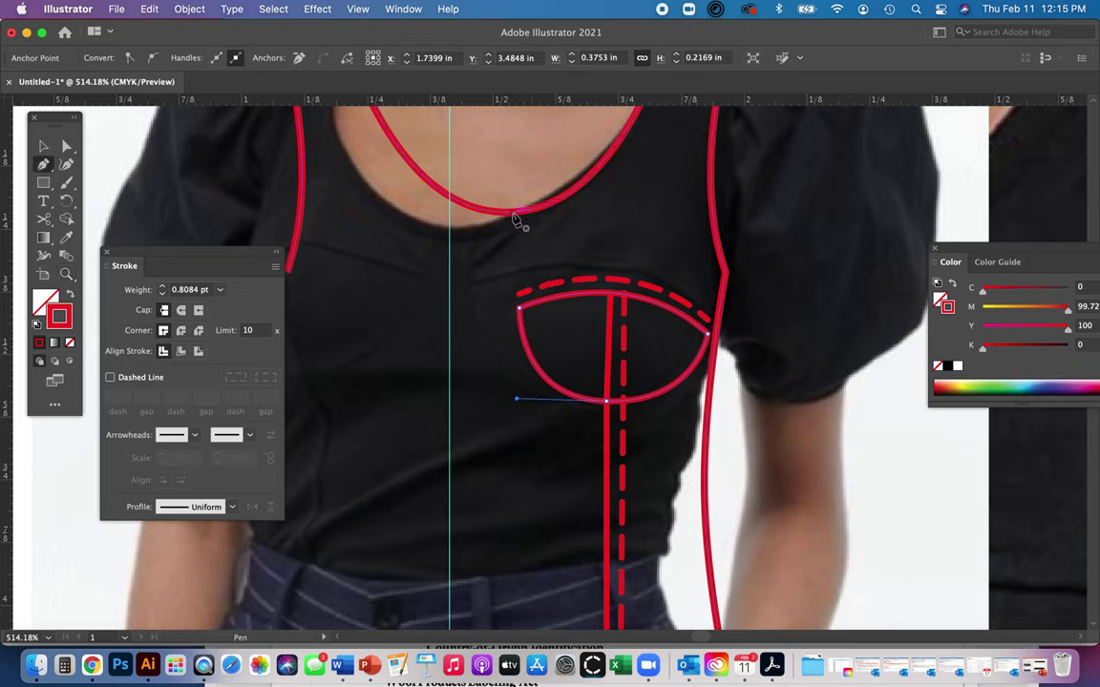
click(512, 213)
drag(518, 307, 534, 347)
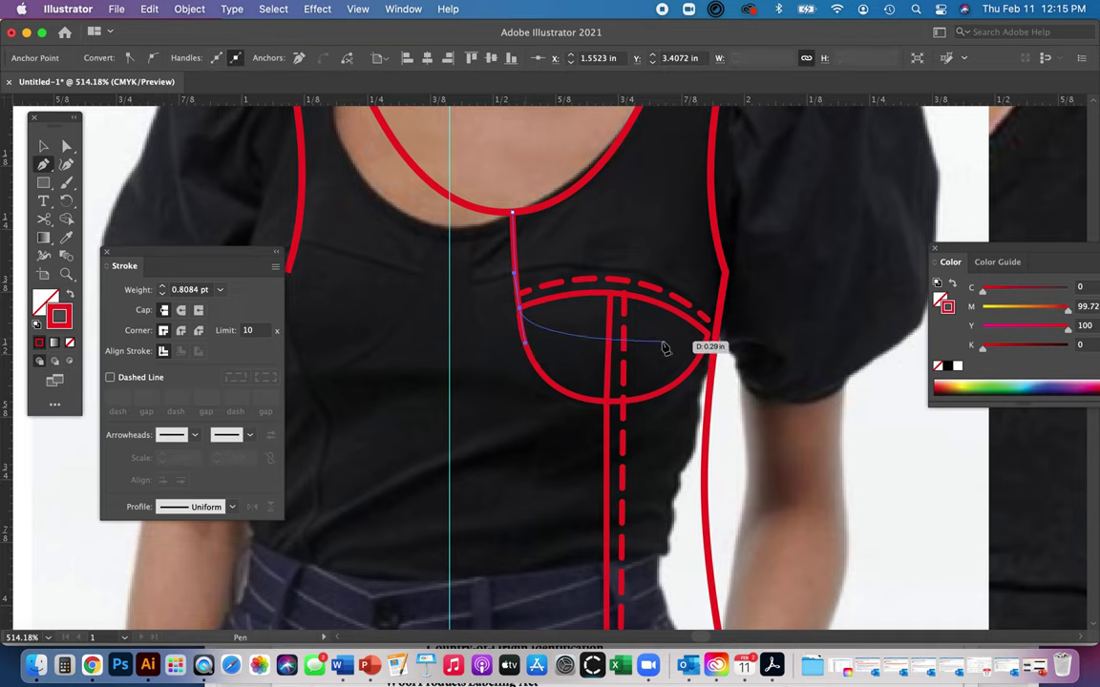
key(a)
click(629, 241)
key(super+0)
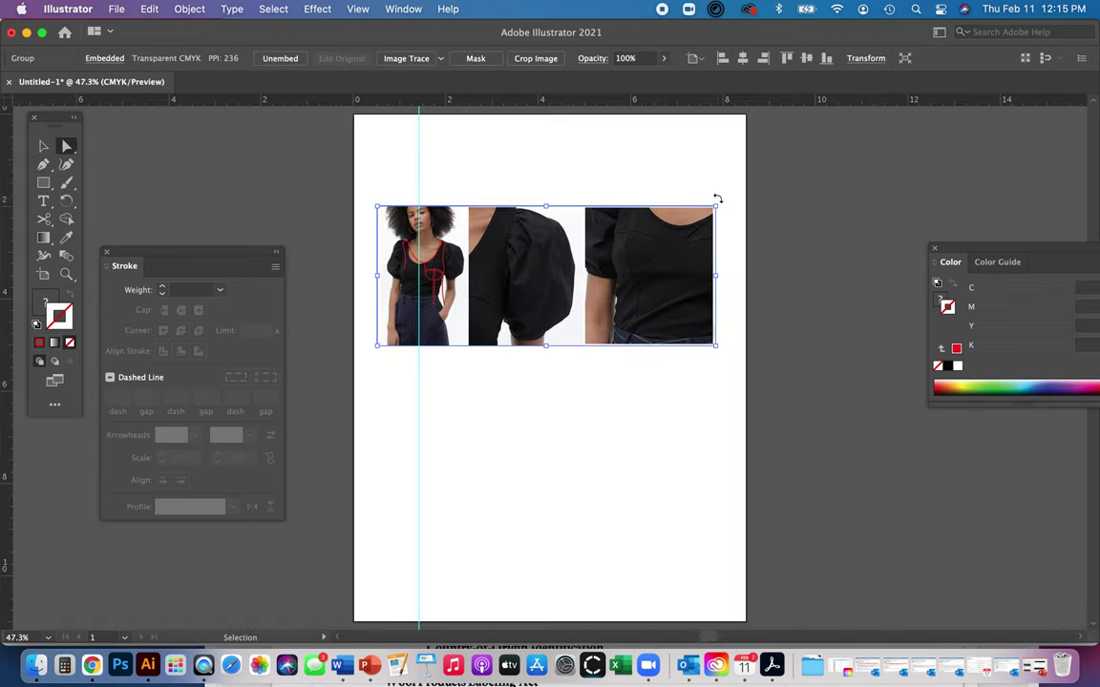
Move the reference photo group up above the sketch
key(super+minus)
key(z)
drag(411, 322, 598, 506)
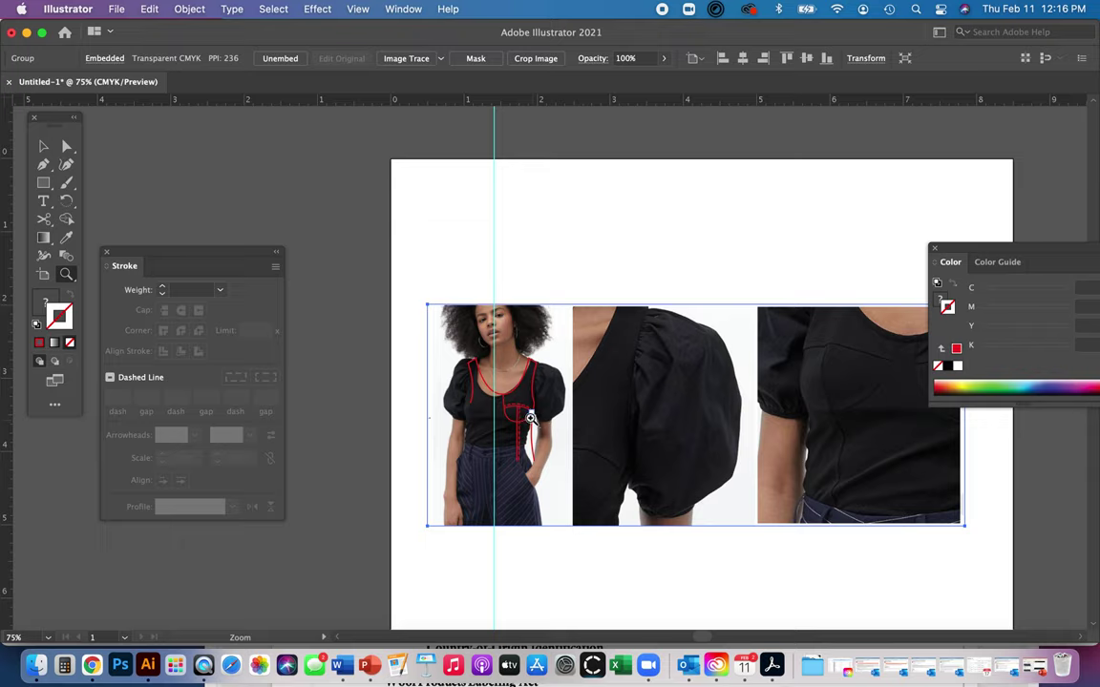
key(v)
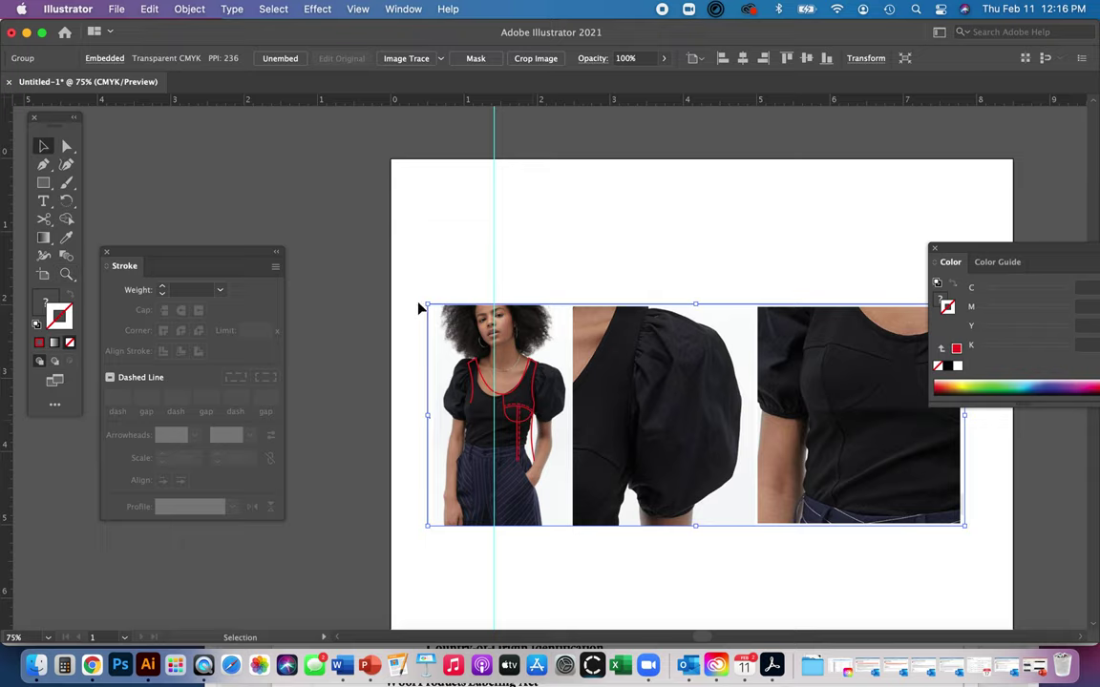
mouse_move(640, 358)
mouse_down()
mouse_move(643, 167)
mouse_move(620, 162)
mouse_up()
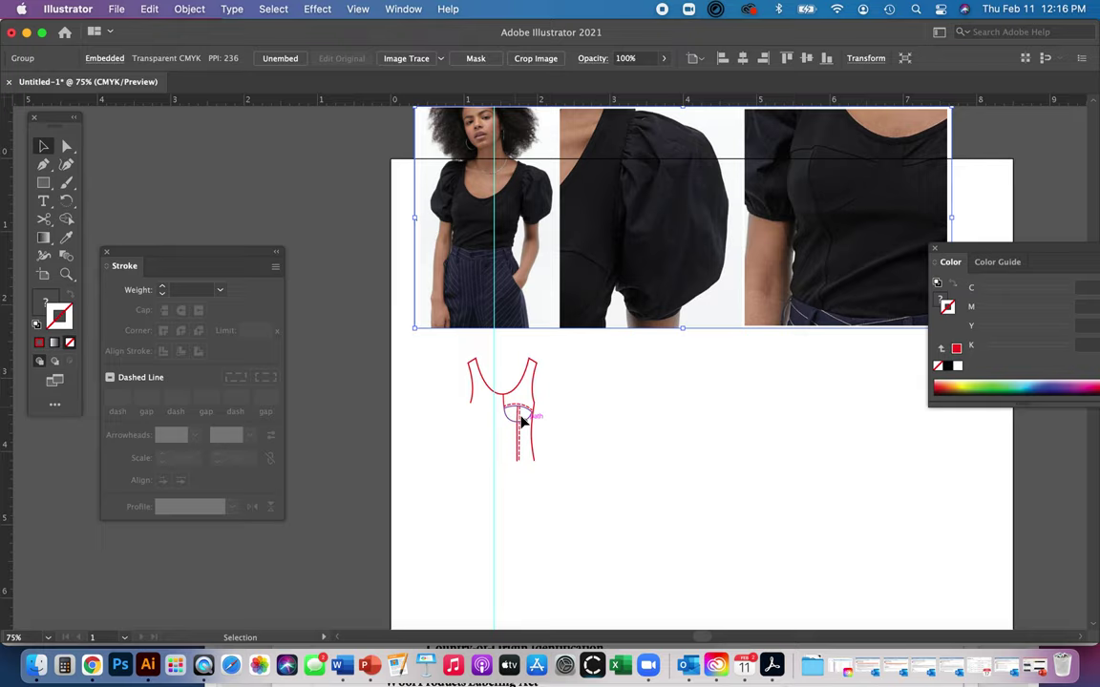
Delete the anchors of the bodice outline's left half
key(z)
mouse_move(481, 366)
mouse_down()
mouse_move(652, 519)
mouse_move(631, 387)
mouse_move(661, 419)
mouse_up()
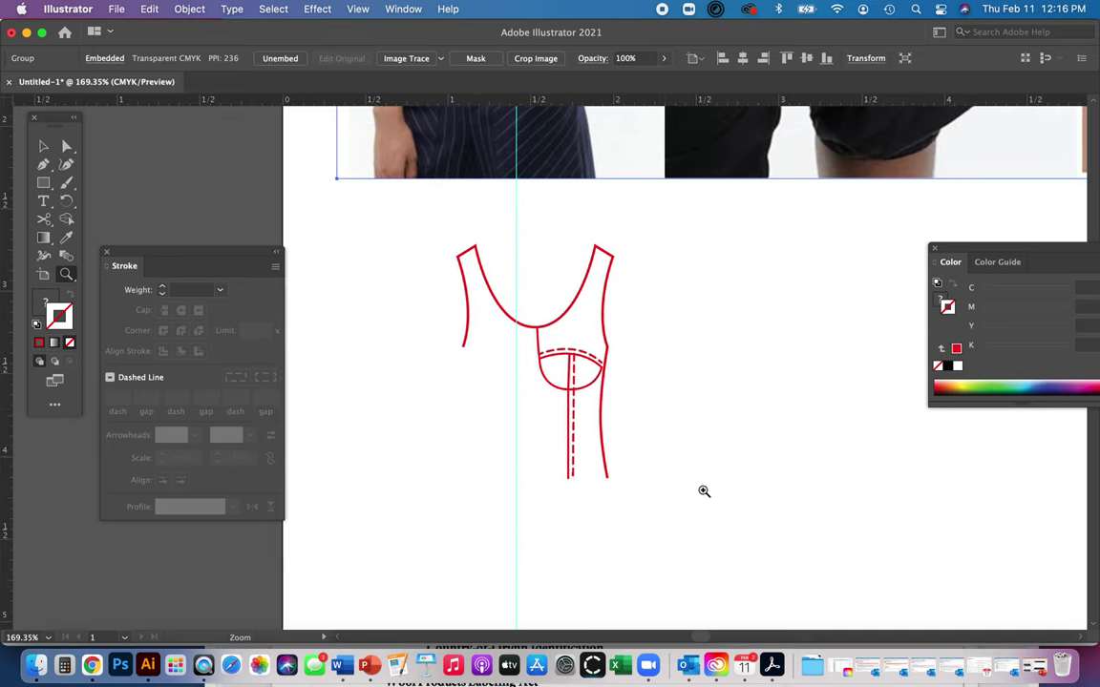
key(a)
click(700, 386)
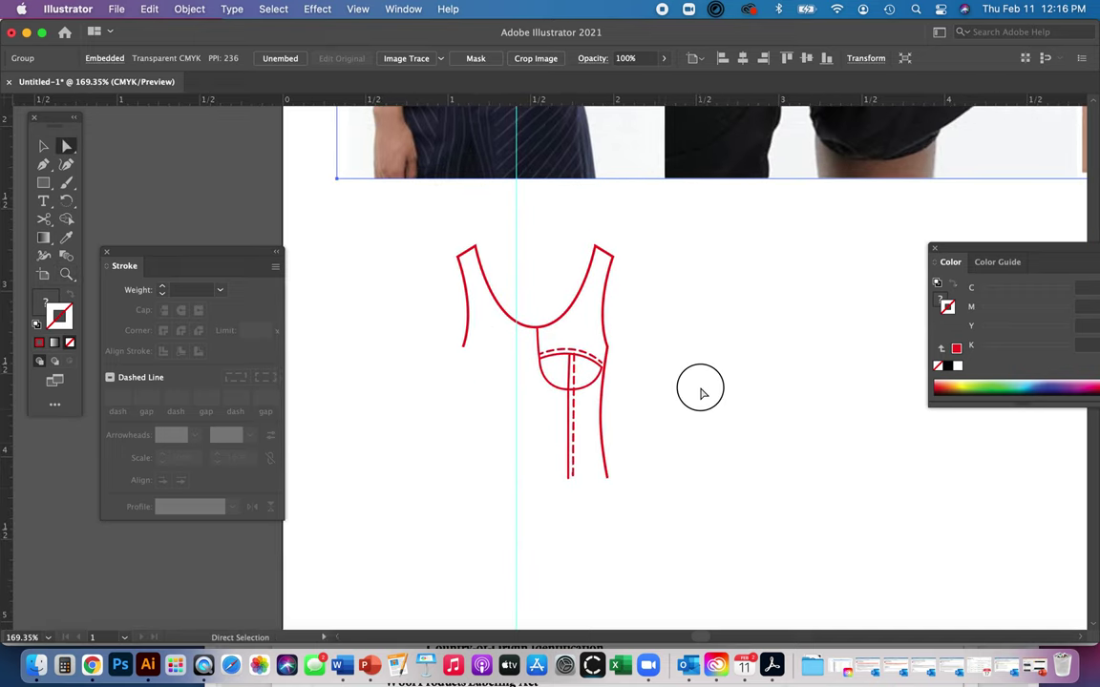
click(523, 300)
drag(535, 299, 556, 328)
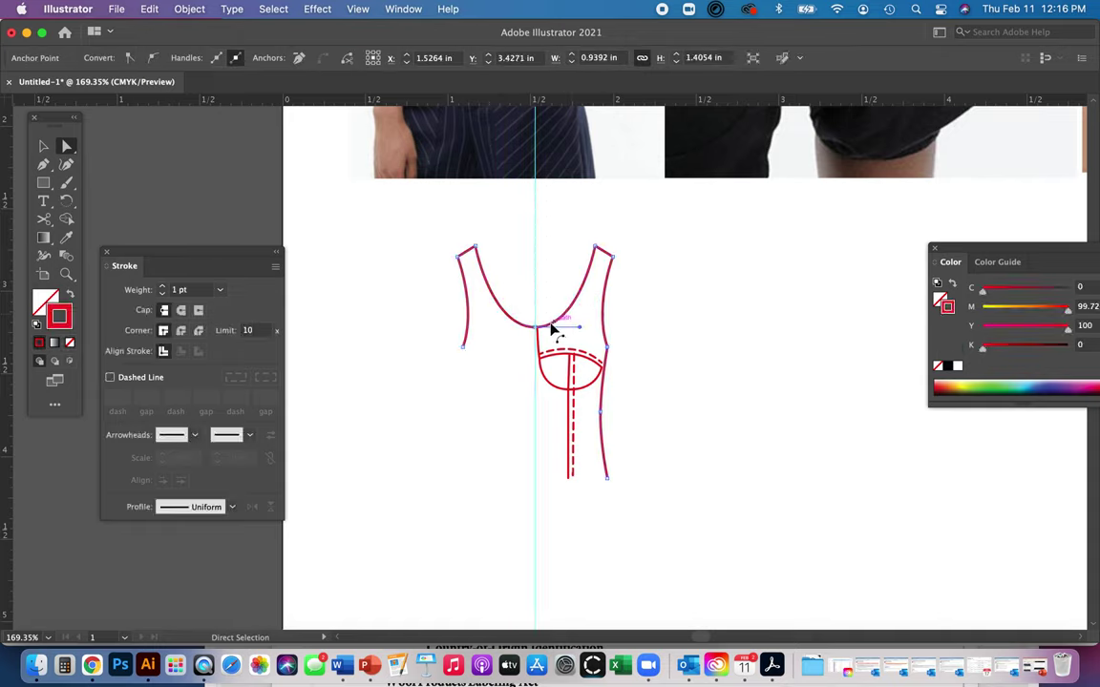
drag(442, 239, 492, 361)
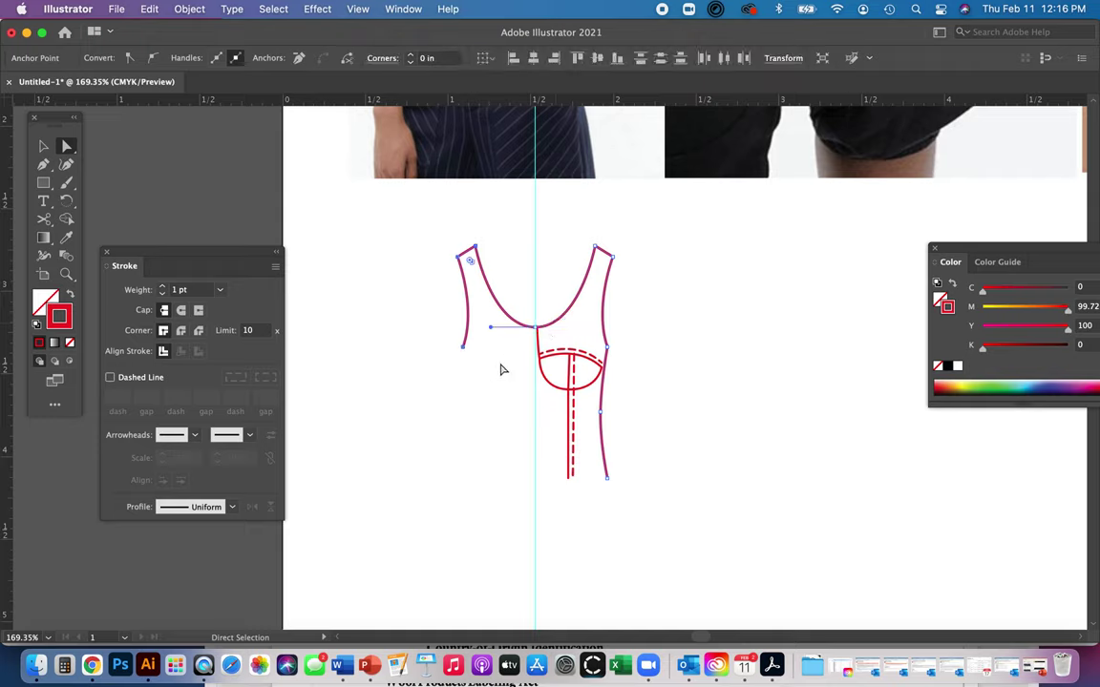
key(Delete)
Select the remaining right half together with the centre-front line
key(v)
click(540, 265)
shift+click(535, 226)
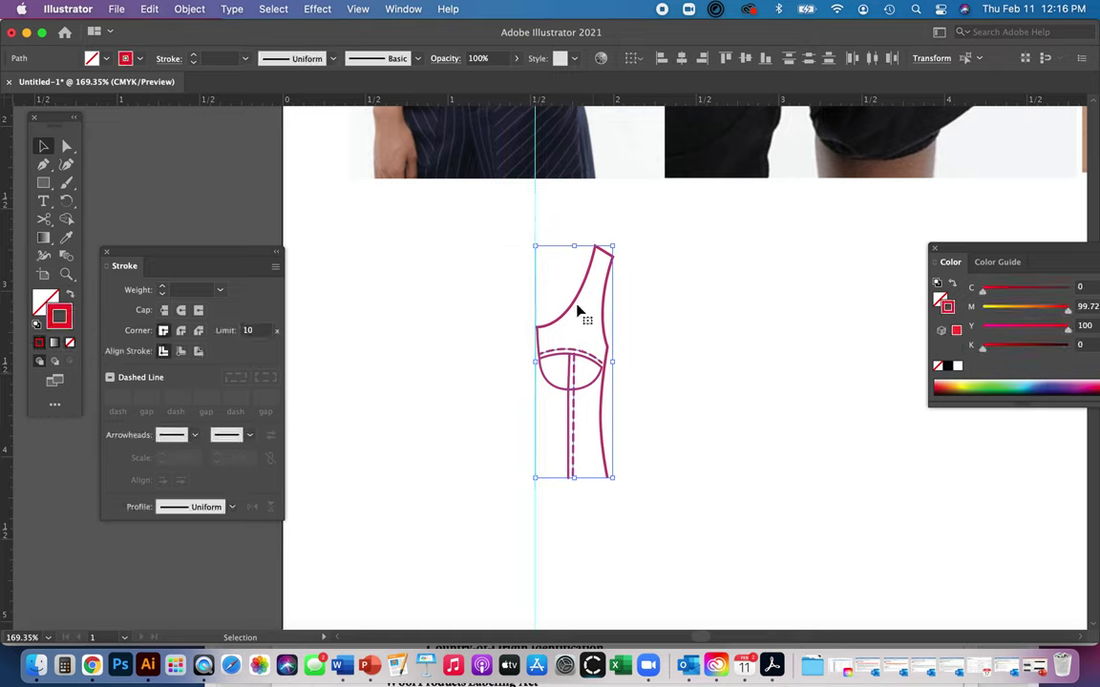
Reflect a copy of the right half across the vertical axis and align it at the centre guide
click(189, 9)
mouse_move(249, 32)
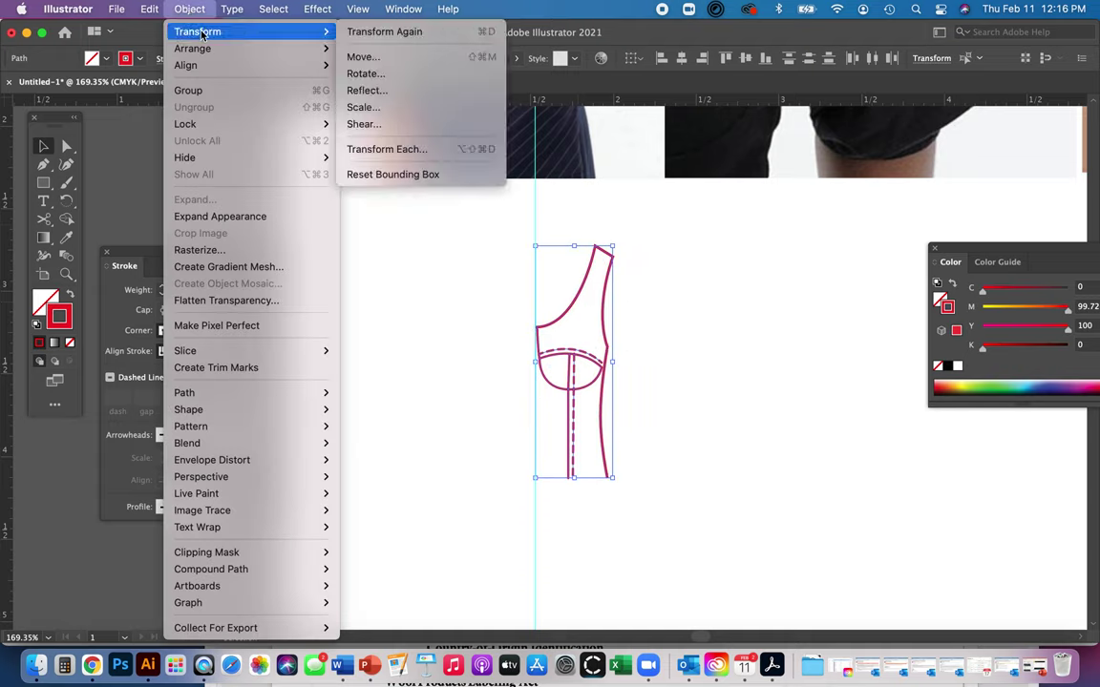
click(430, 90)
click(628, 455)
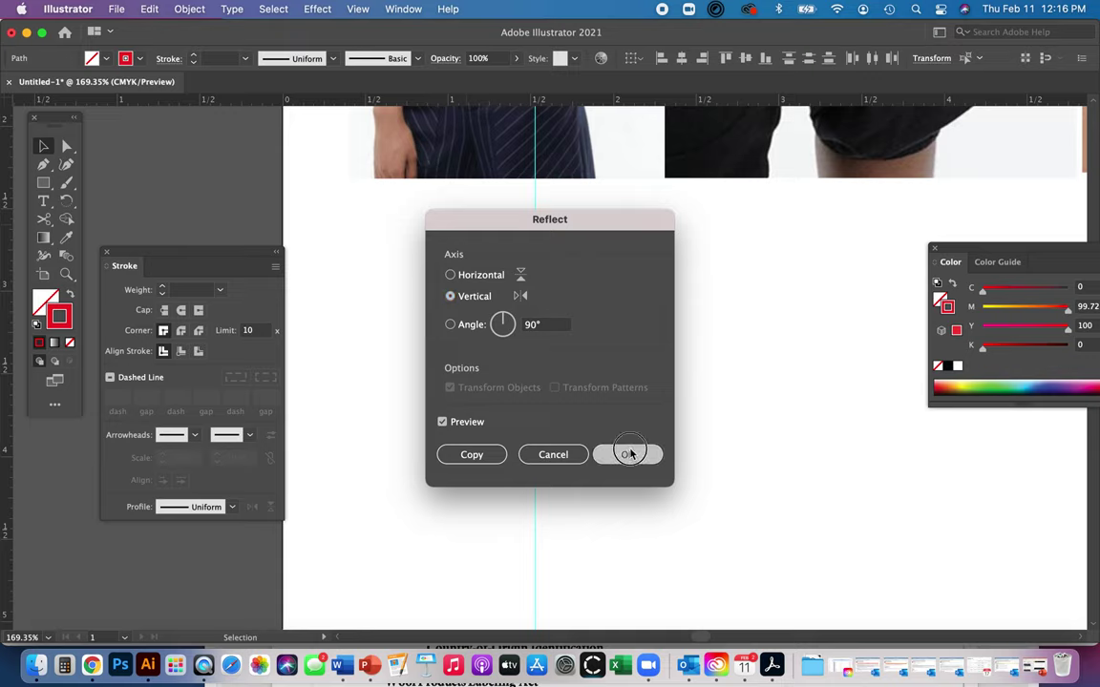
drag(589, 218, 401, 199)
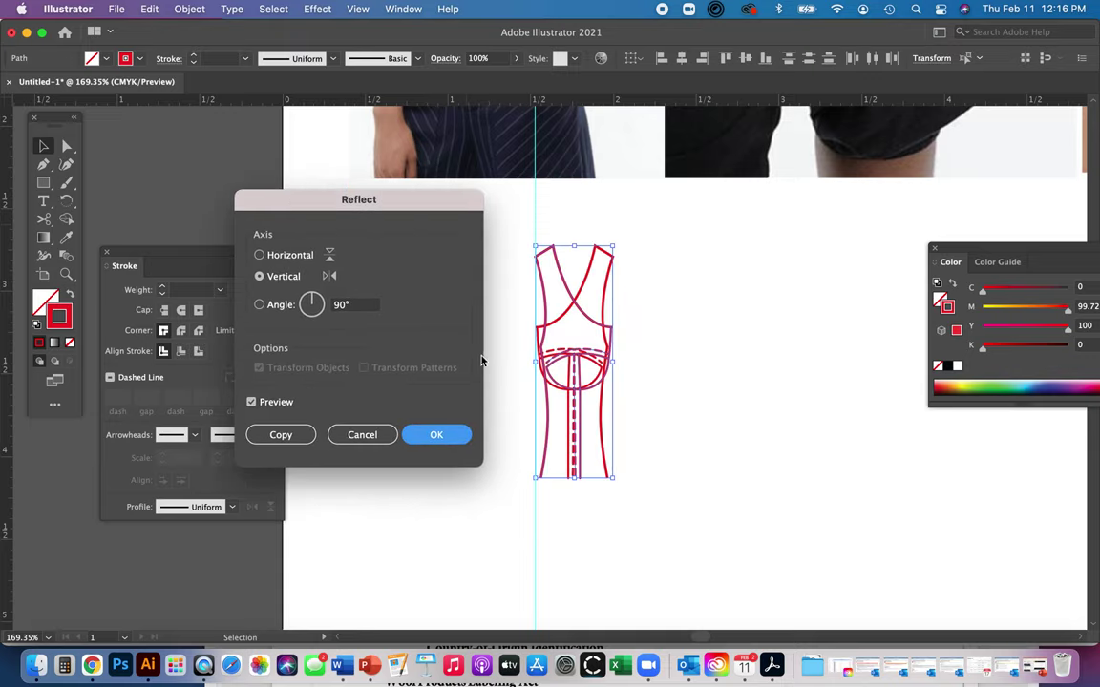
click(427, 436)
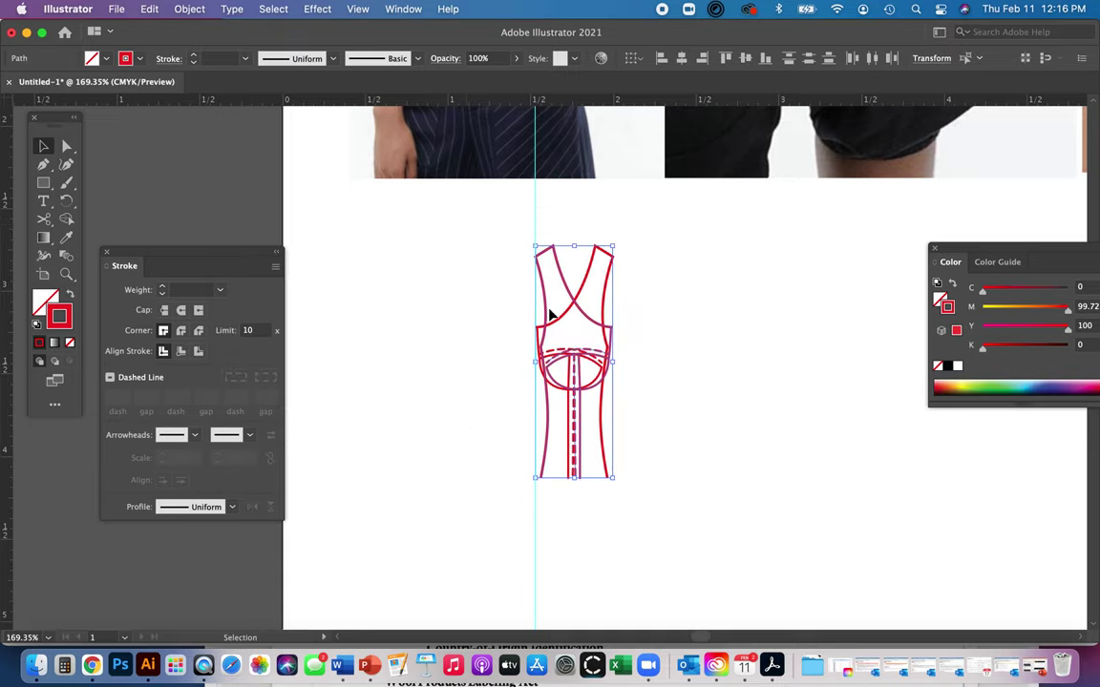
drag(548, 311, 471, 307)
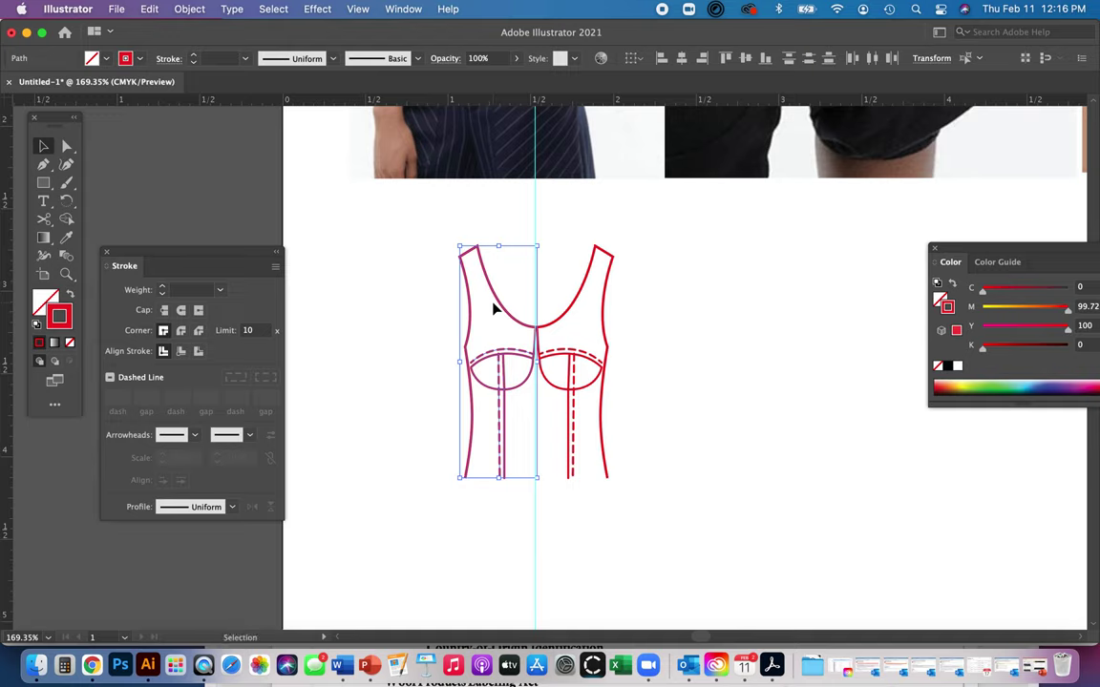
key(p)
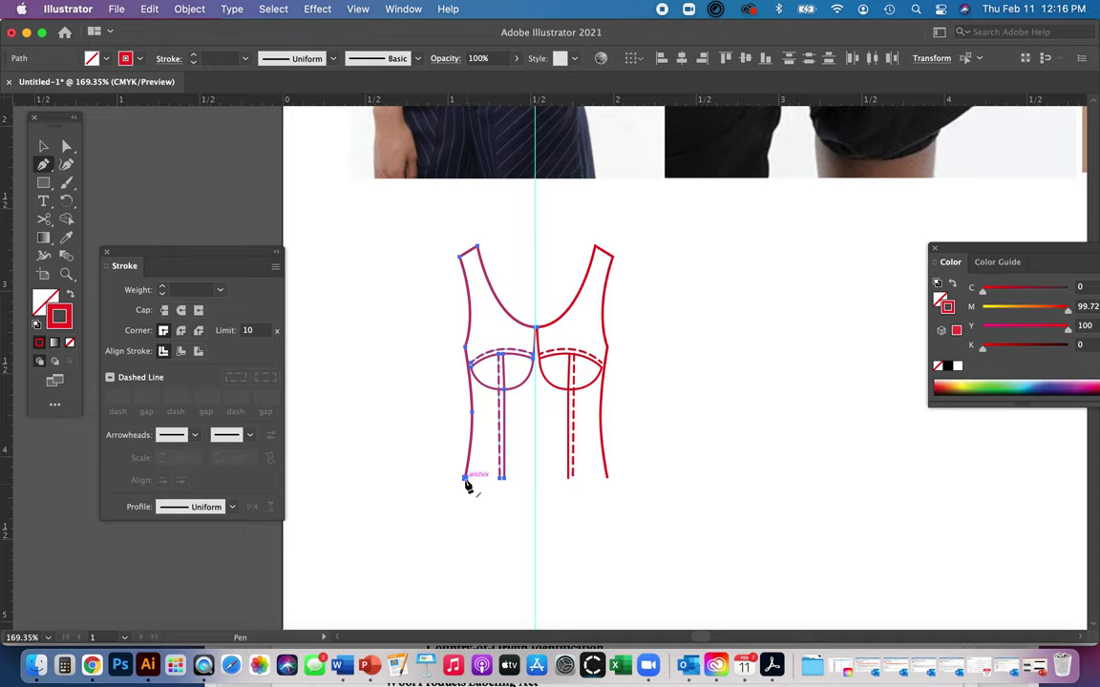
Draw the curved hem across the bottom, closing the garment outline
click(466, 478)
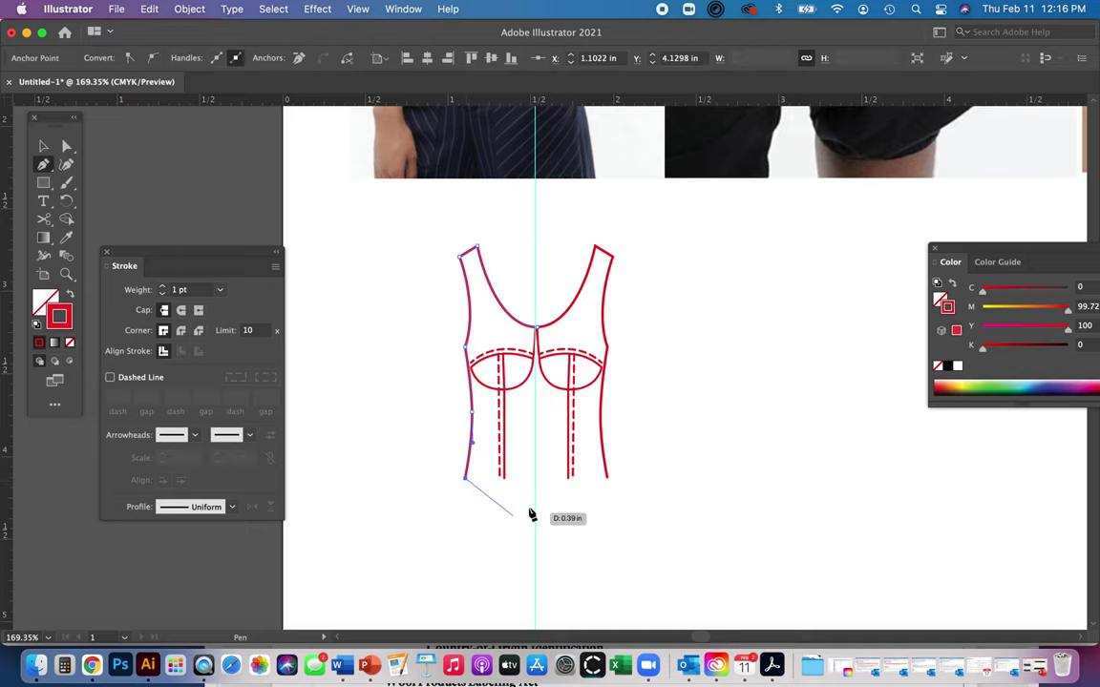
drag(533, 490, 569, 489)
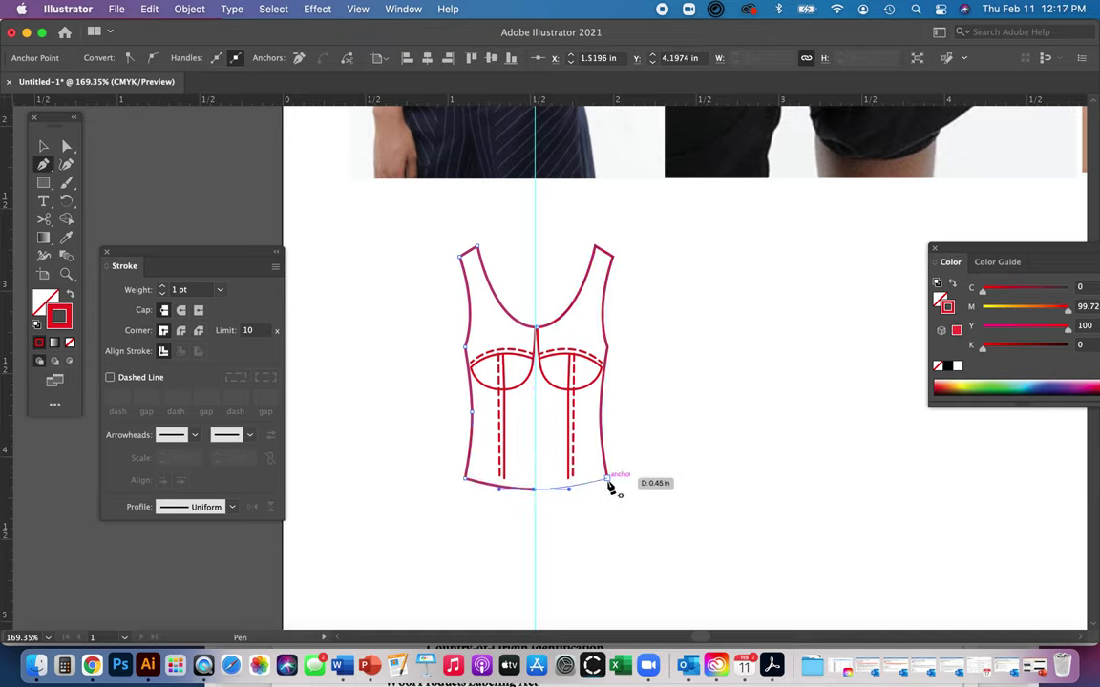
click(608, 483)
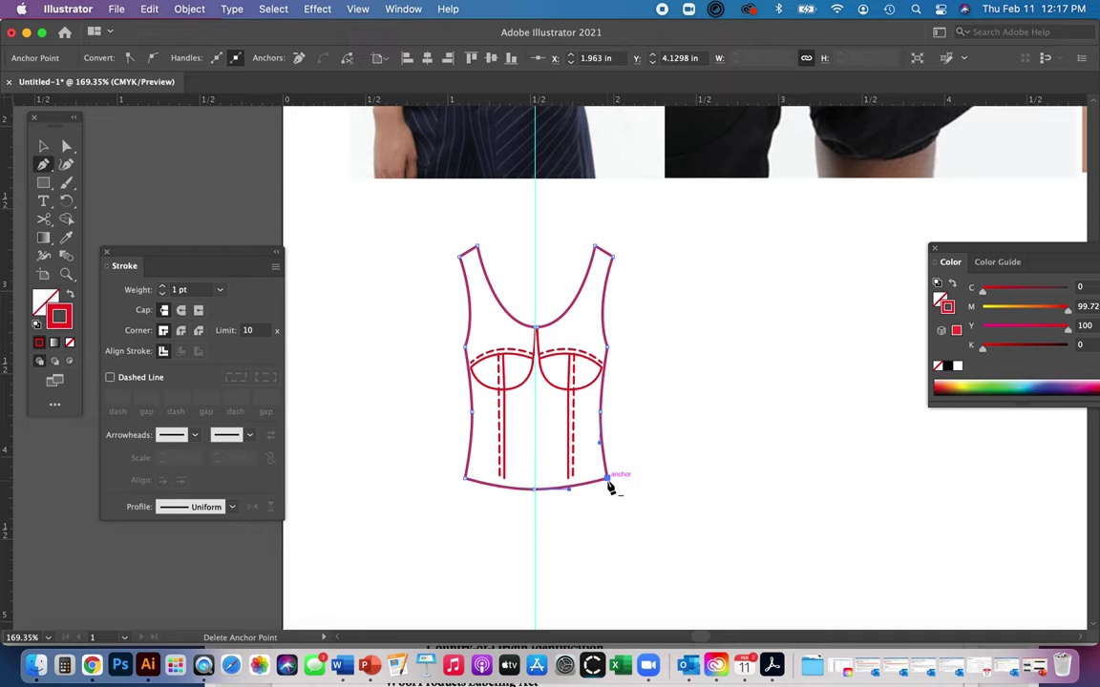
Zoom in on the garment sketch and check the outline and left seam anchors
key(z)
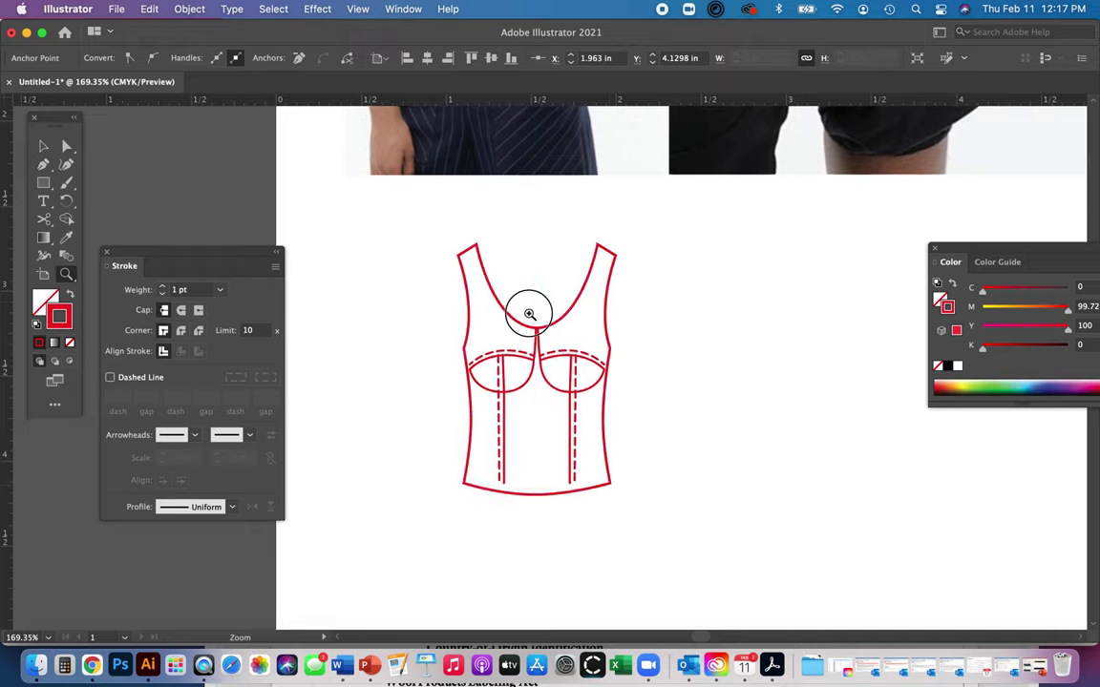
drag(525, 315, 731, 545)
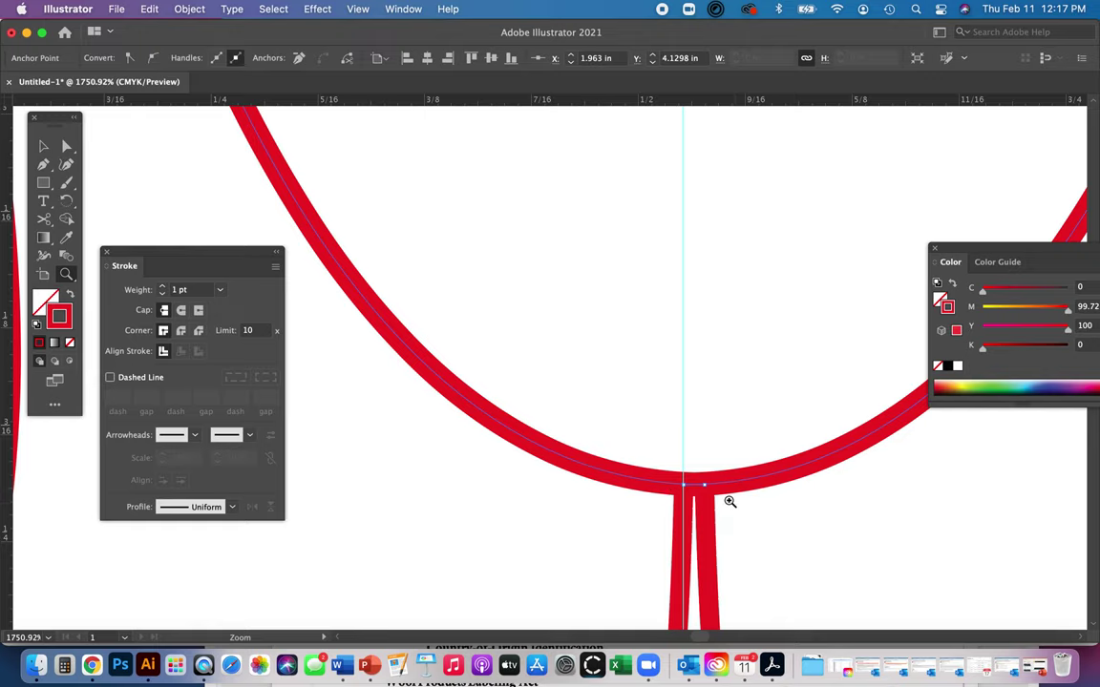
key(super+0)
drag(349, 202, 639, 476)
key(a)
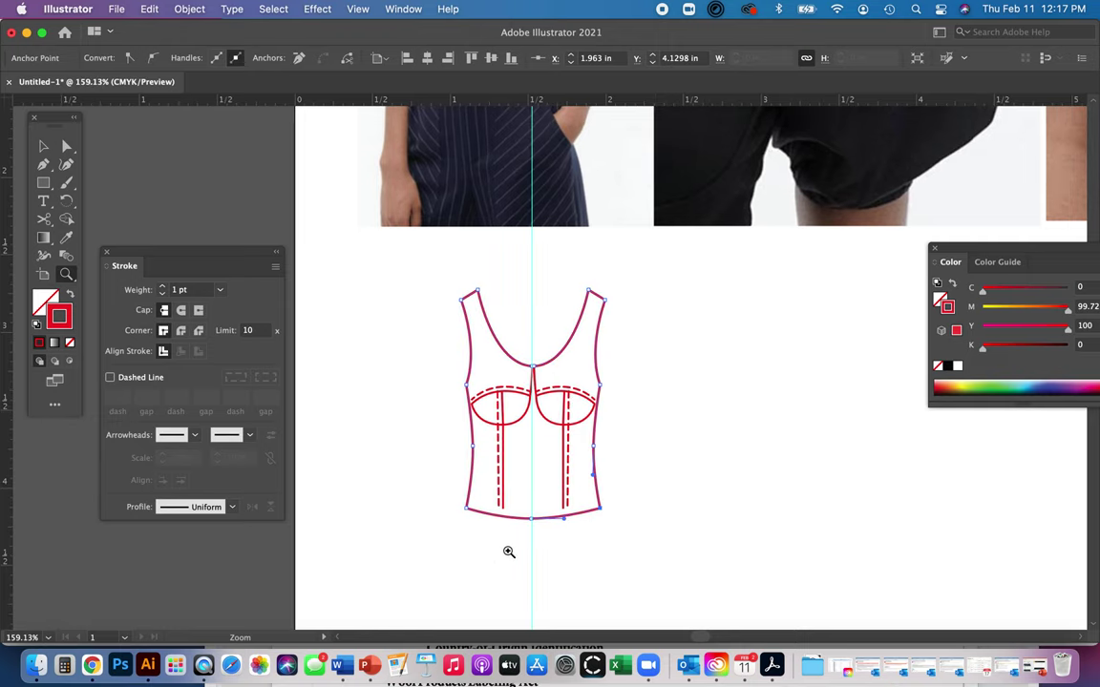
click(462, 513)
click(503, 514)
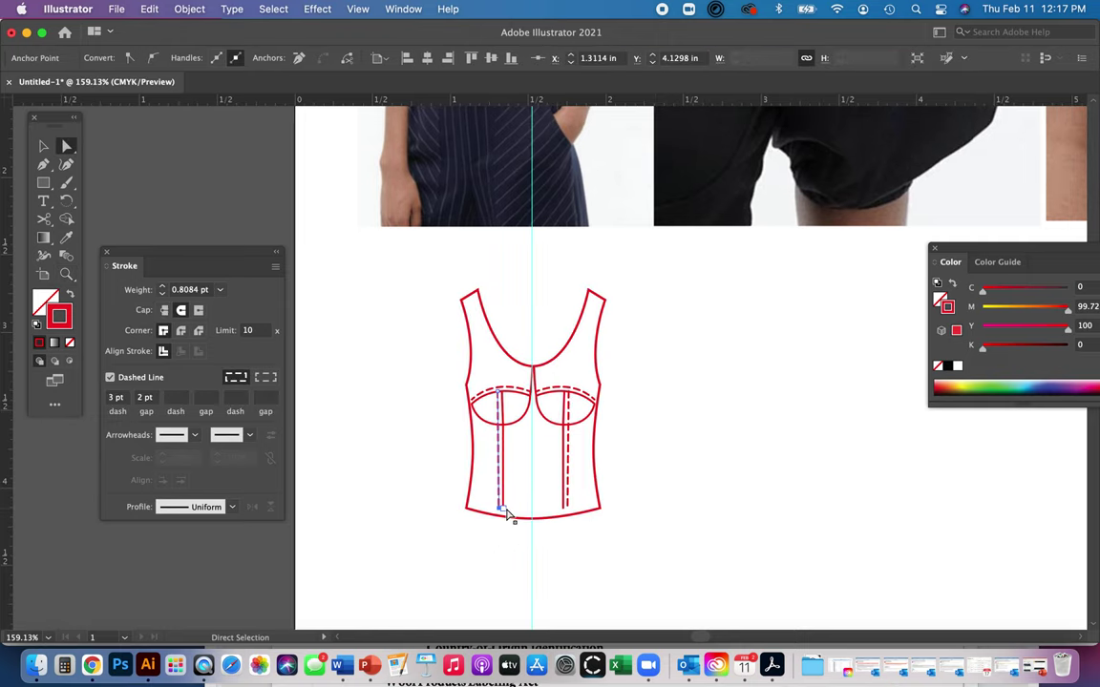
click(559, 525)
click(503, 515)
click(506, 517)
Extend the bottom ends of the left and right seam lines down to the hem
key(z)
drag(478, 533, 677, 594)
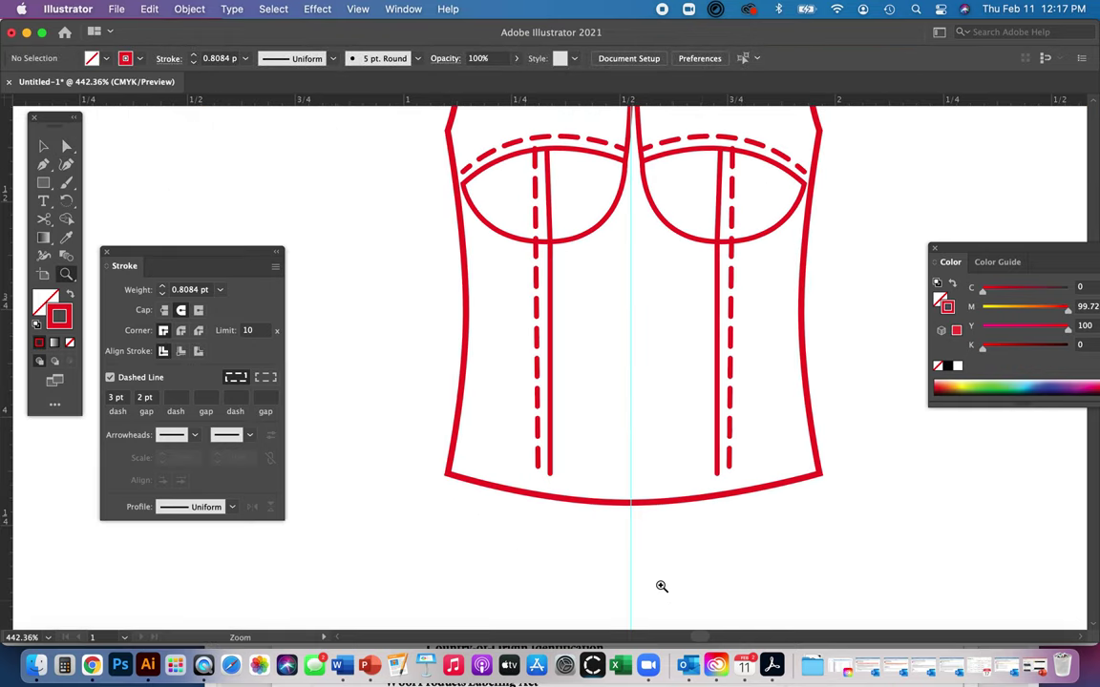
key(a)
click(539, 477)
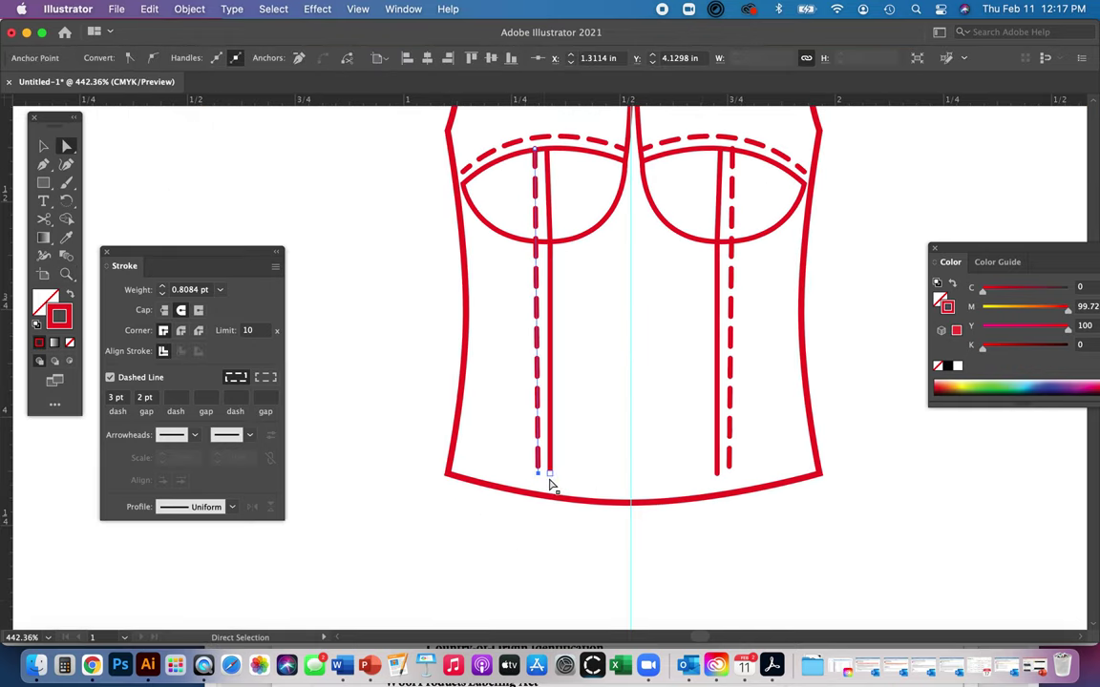
shift+click(729, 473)
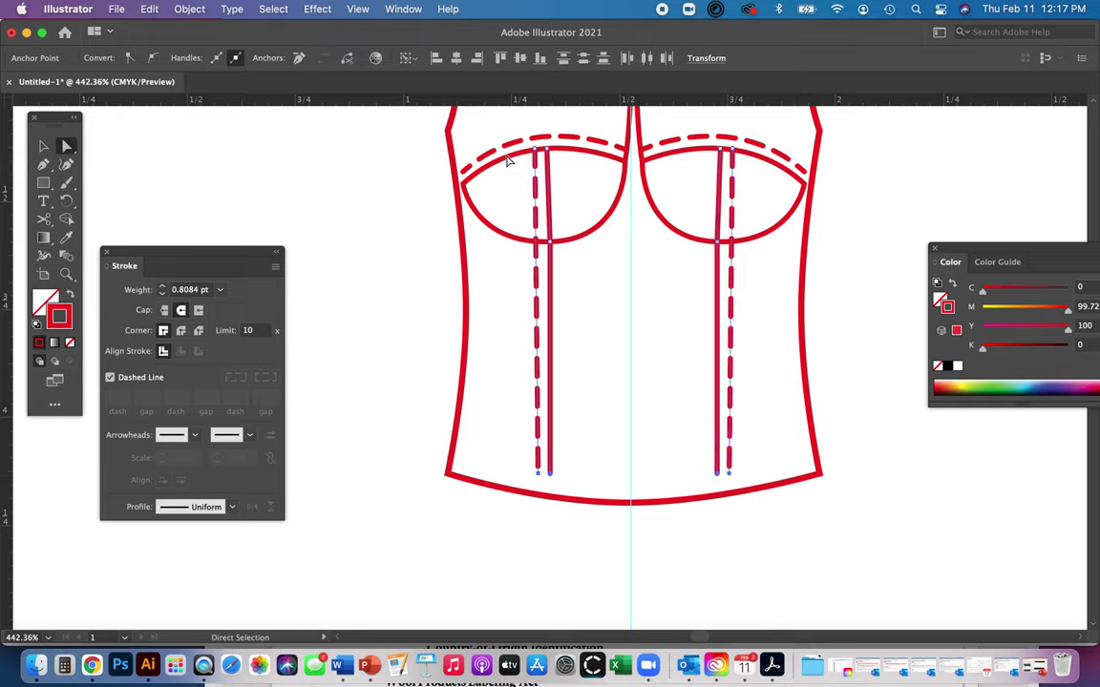
key(Down)
key(Down)
key(Down)
key(Down)
key(Down)
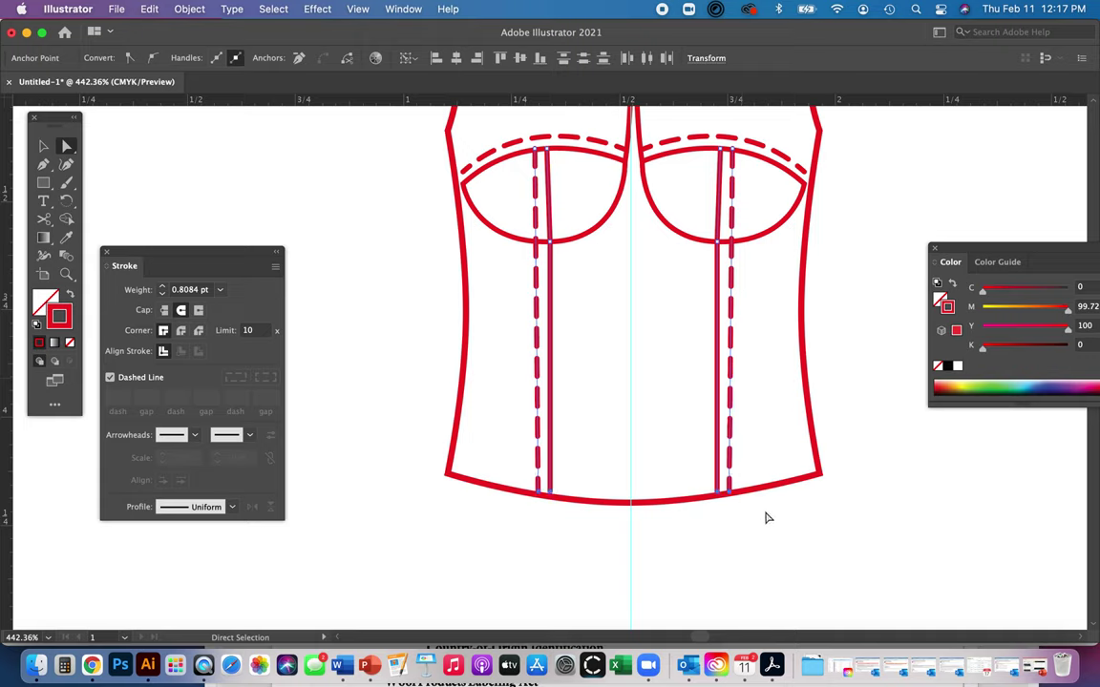
click(648, 541)
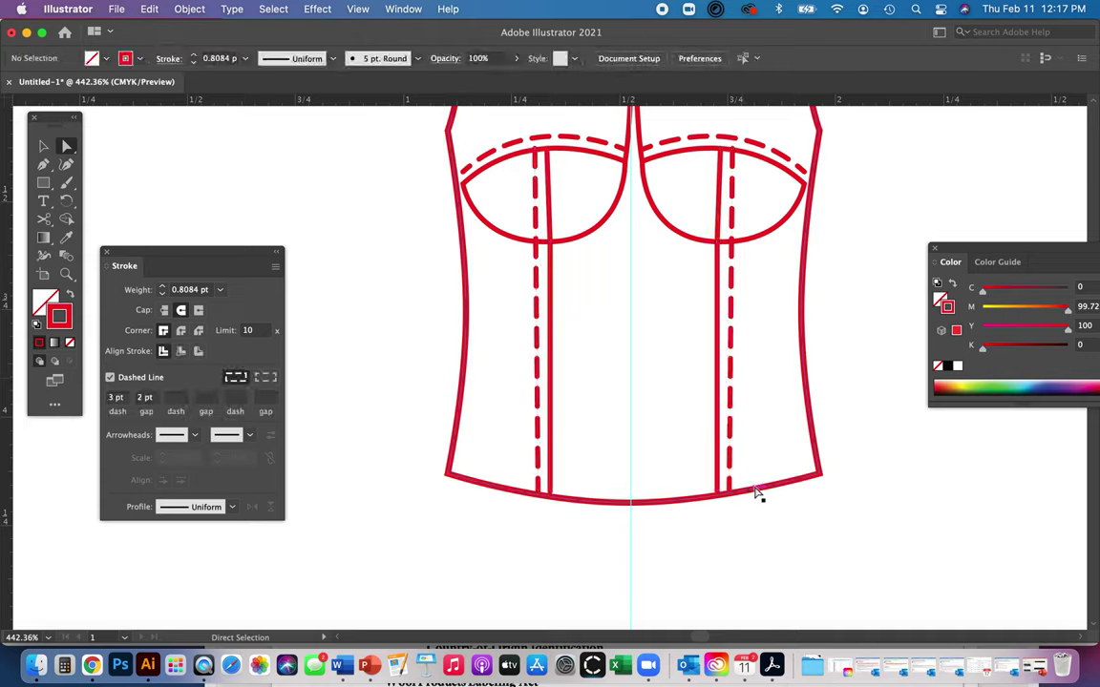
Paste a copy of the hem in front, nudge it up, and give it the dashed stitch style
click(602, 506)
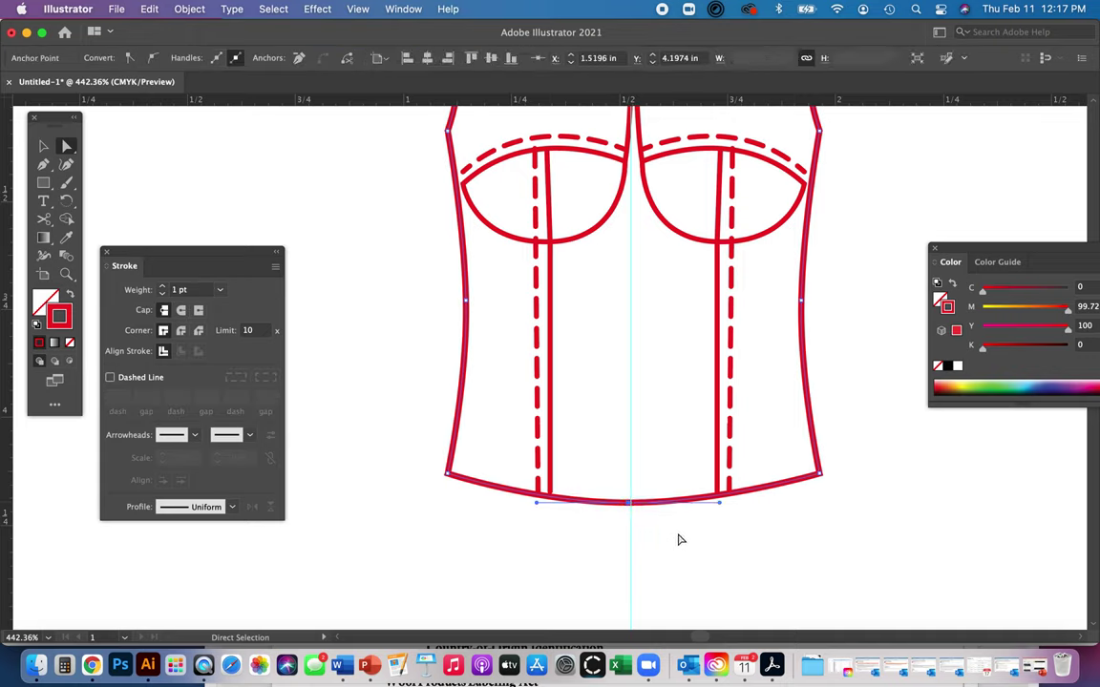
key(super+c)
key(super+f)
key(Up)
key(Up)
key(Up)
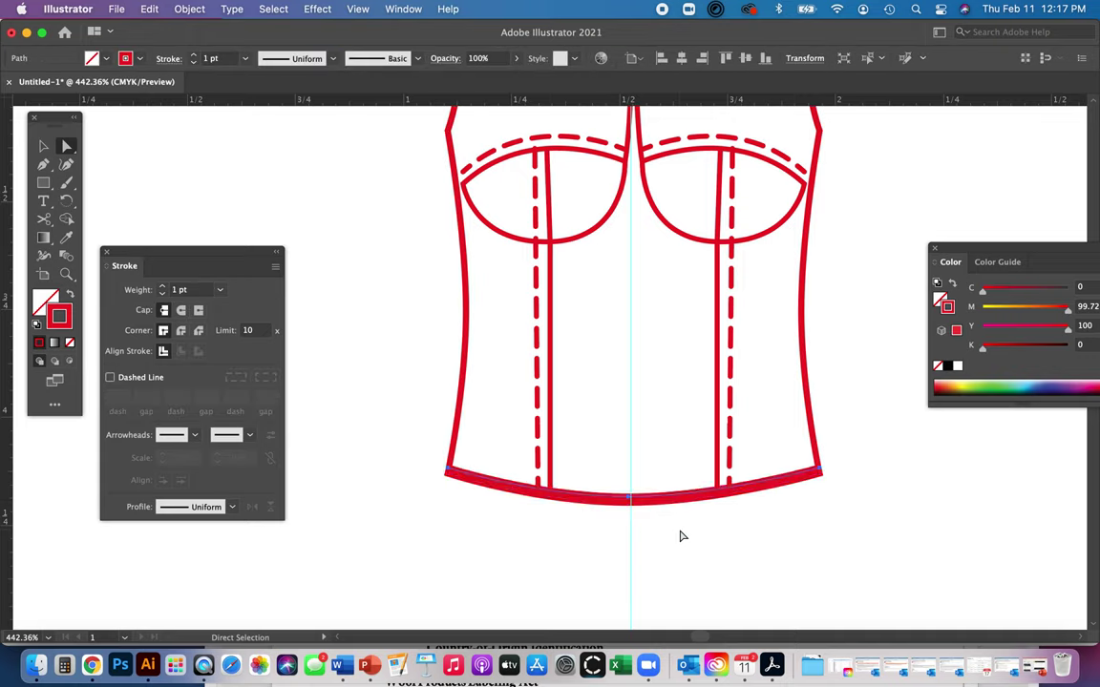
key(i)
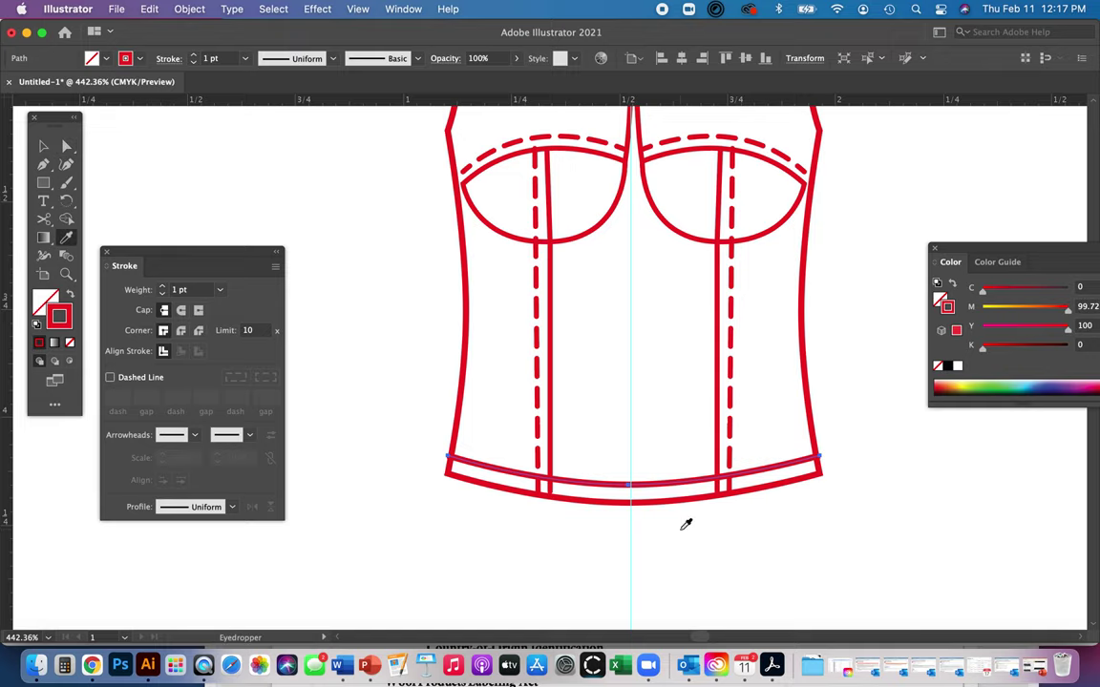
click(739, 350)
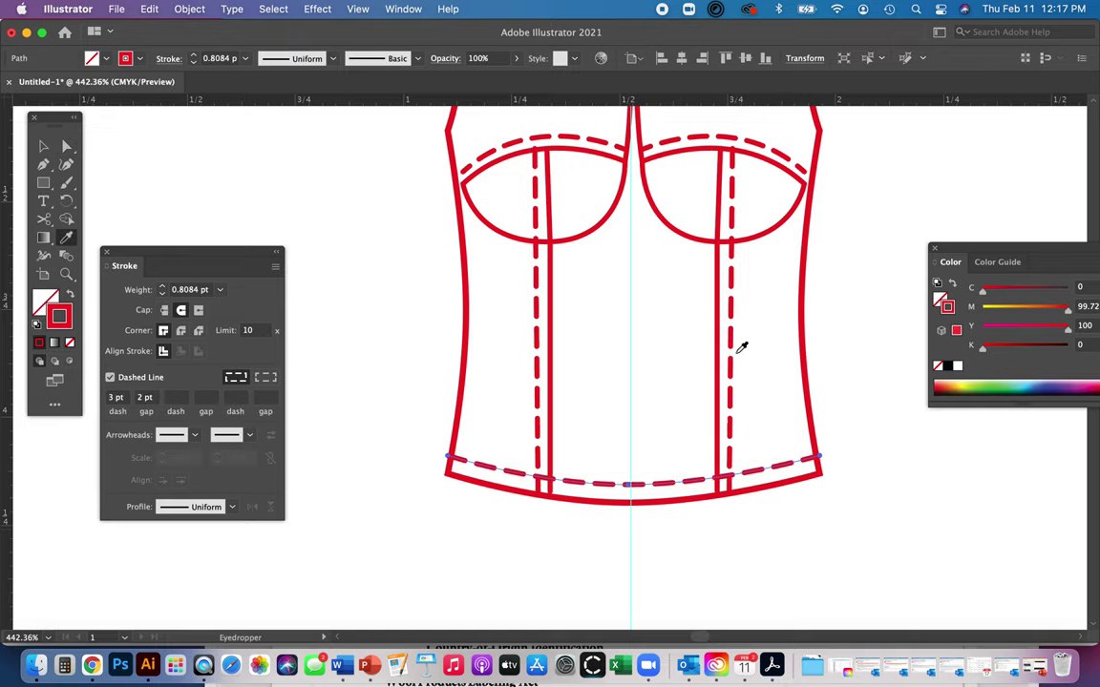
key(space)
drag(682, 322, 645, 562)
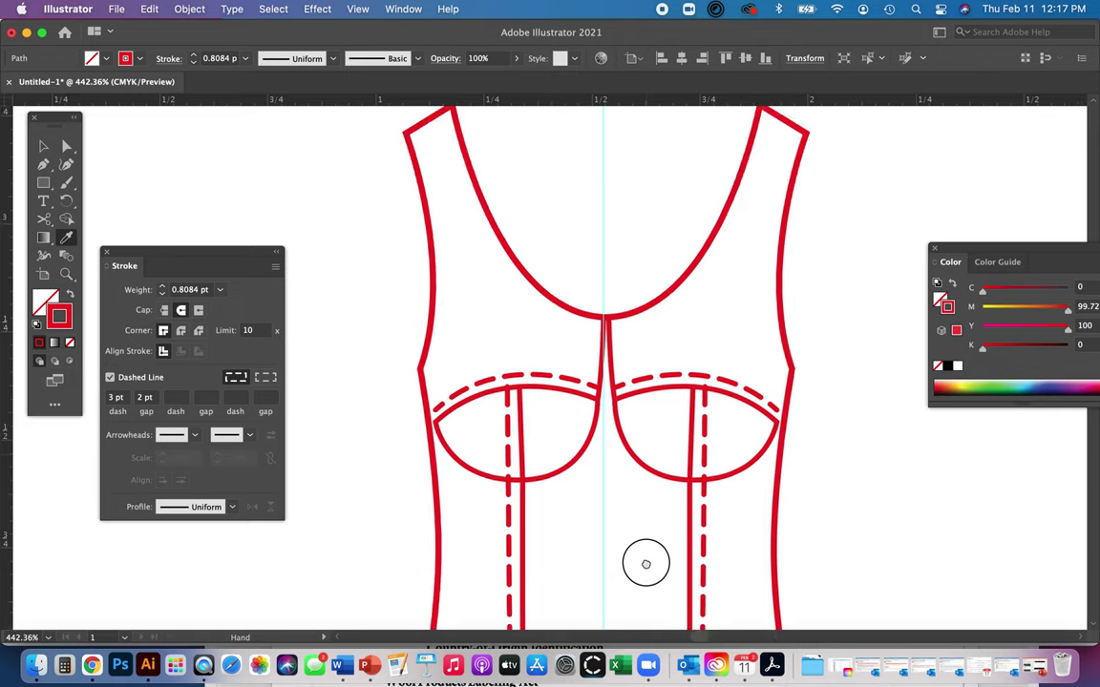
Select the neckline curve and place a copy exactly over the original
key(a)
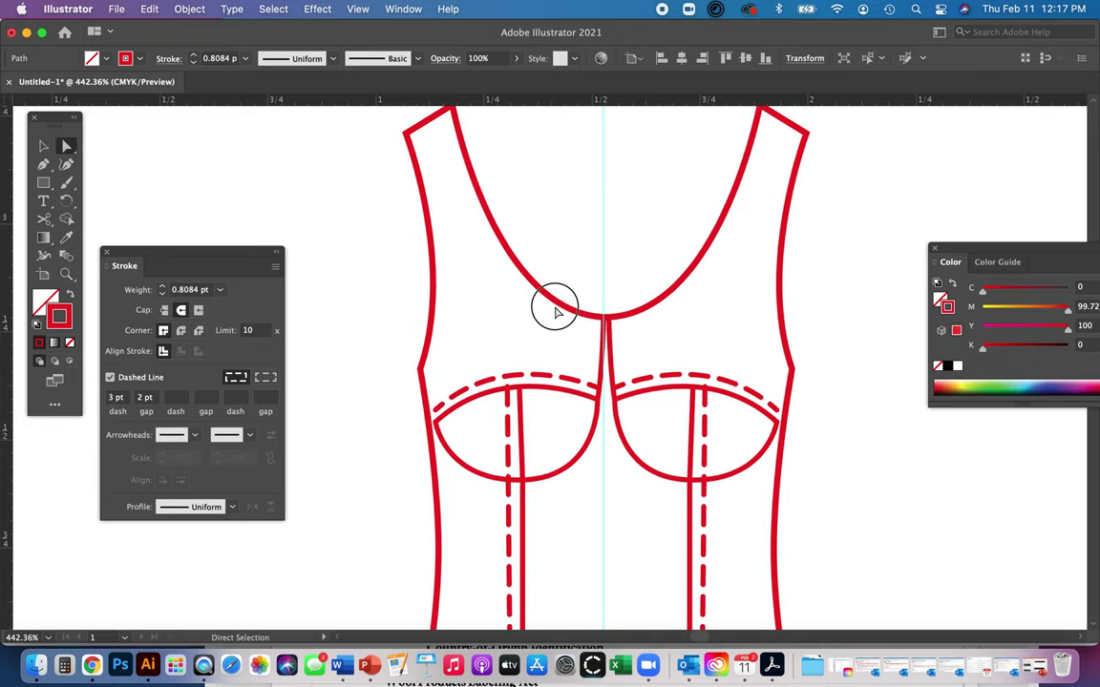
click(607, 317)
click(611, 319)
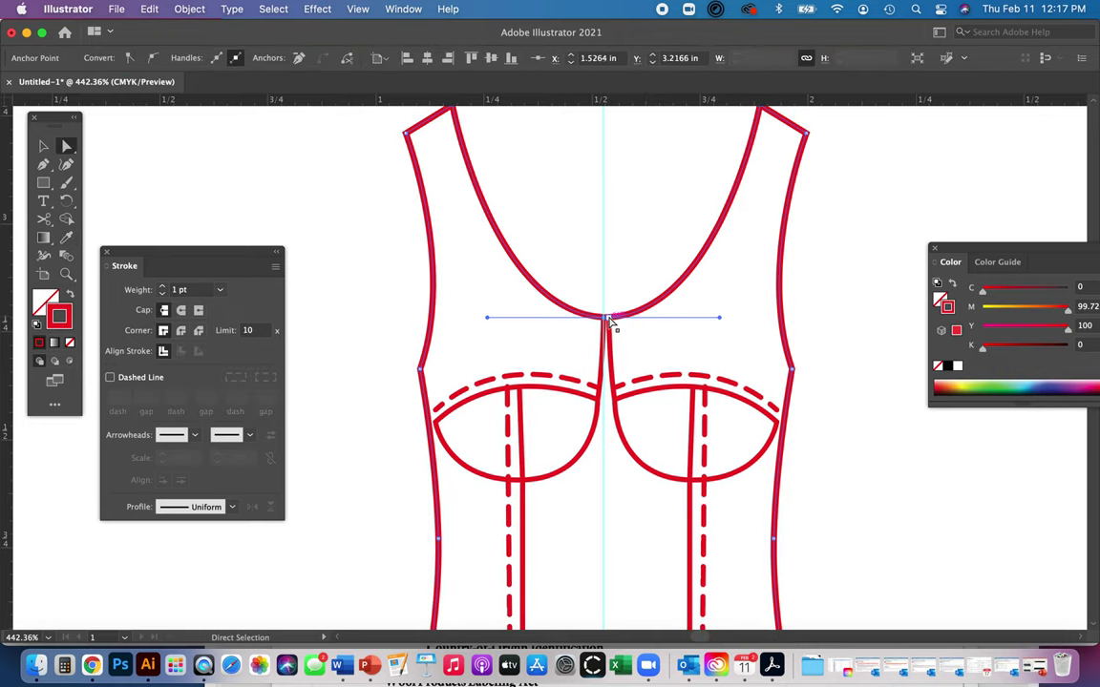
click(650, 361)
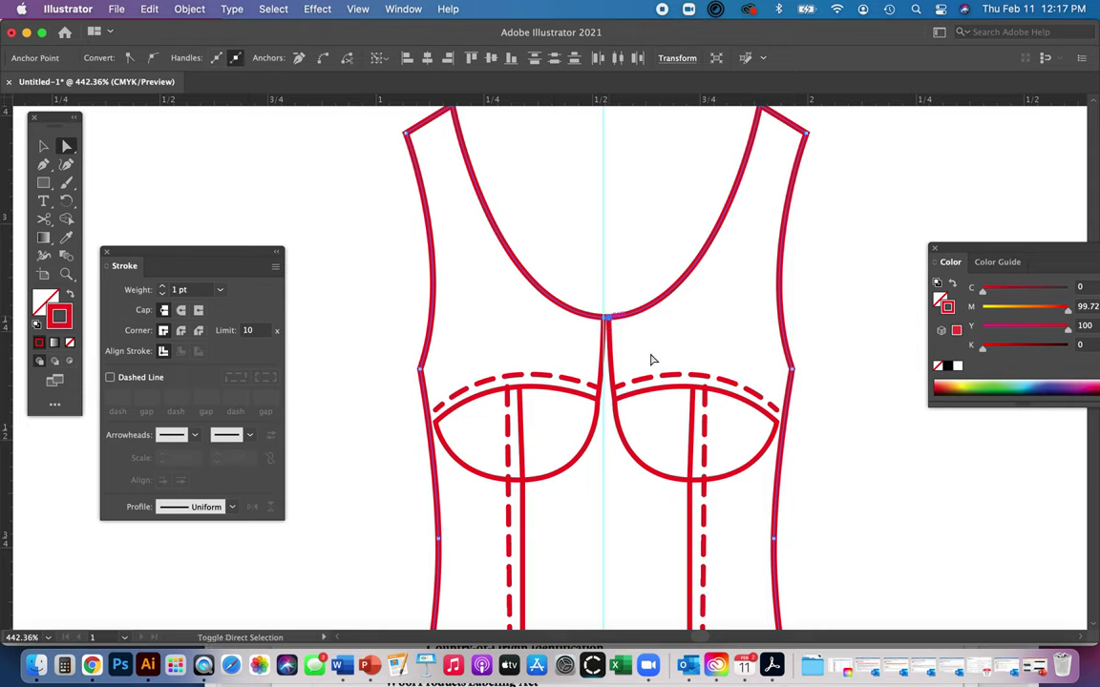
click(695, 391)
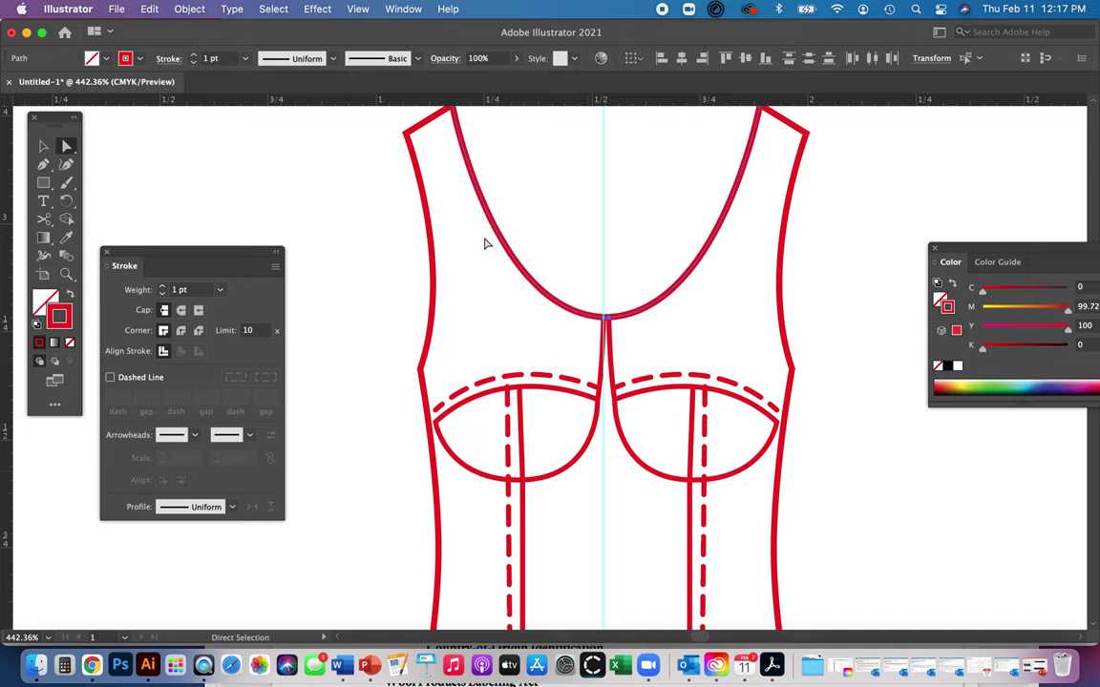
key(alt+Down)
key(Down)
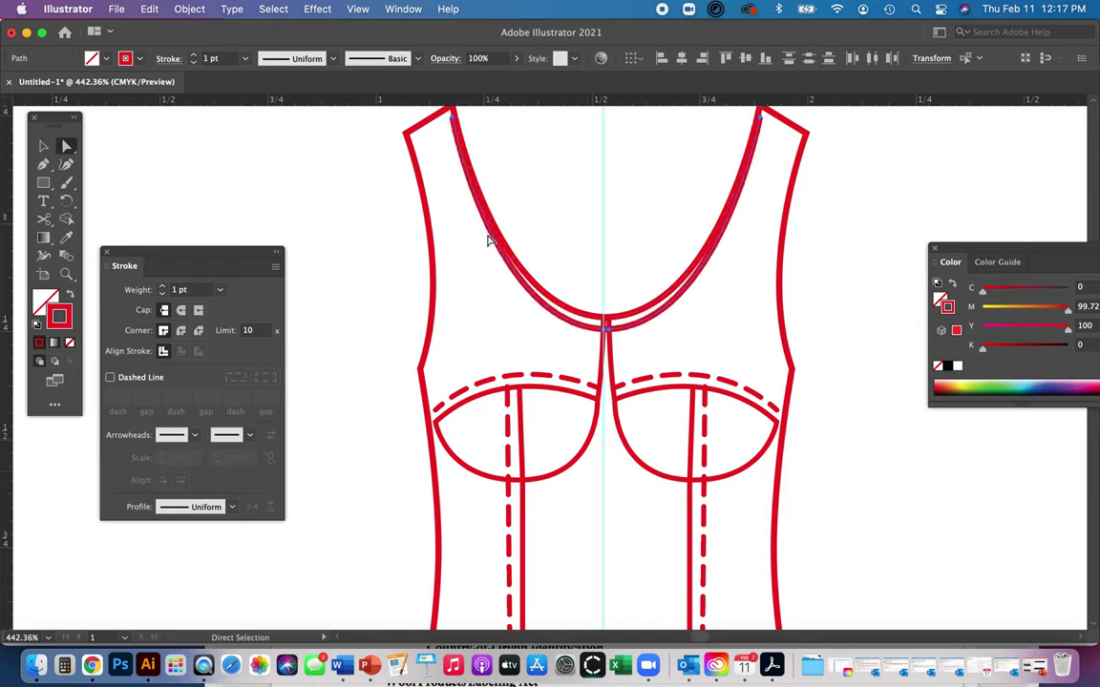
key(Up)
key(Up)
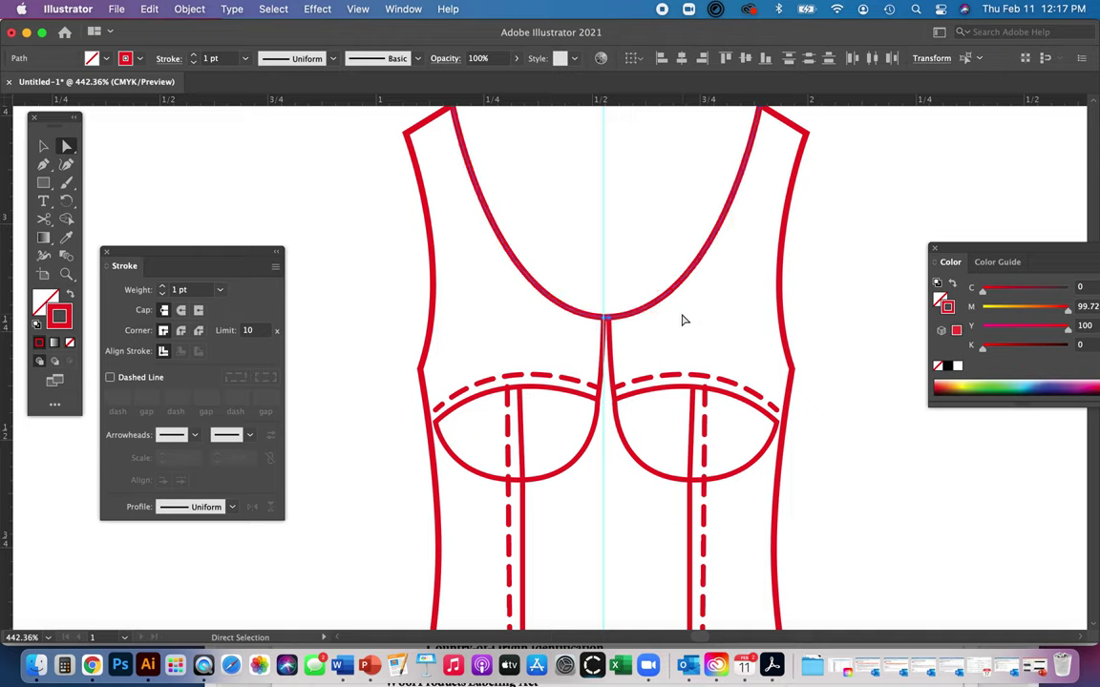
Give the neckline copy a green 3 pt stroke
click(189, 10)
click(189, 7)
double_click(59, 322)
click(566, 360)
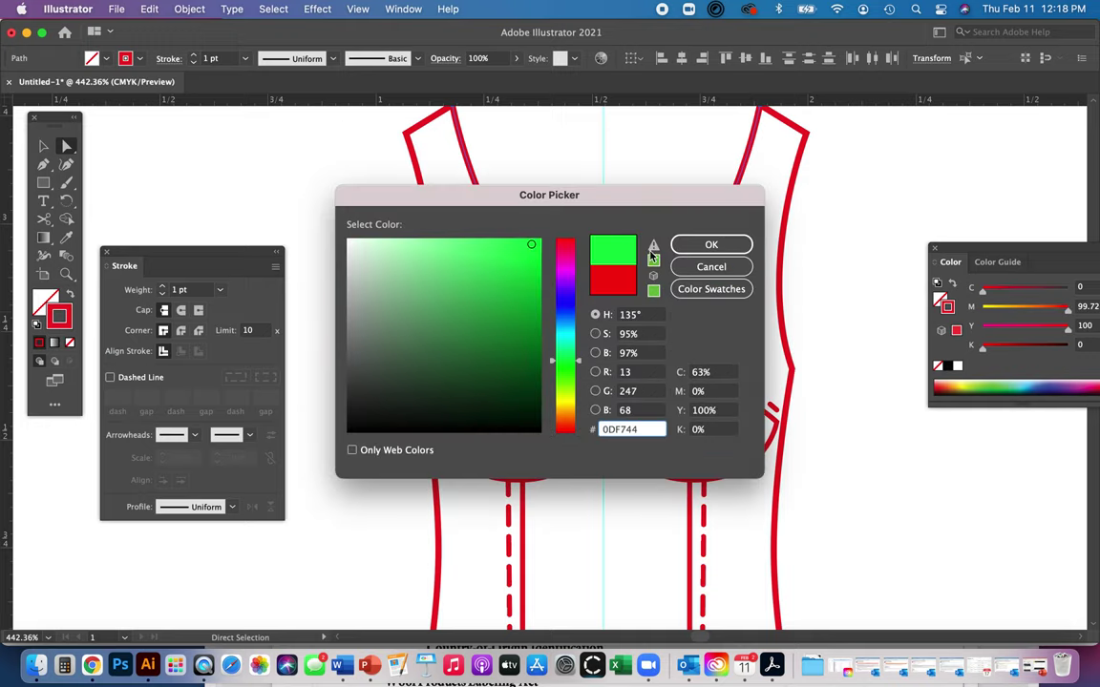
click(711, 244)
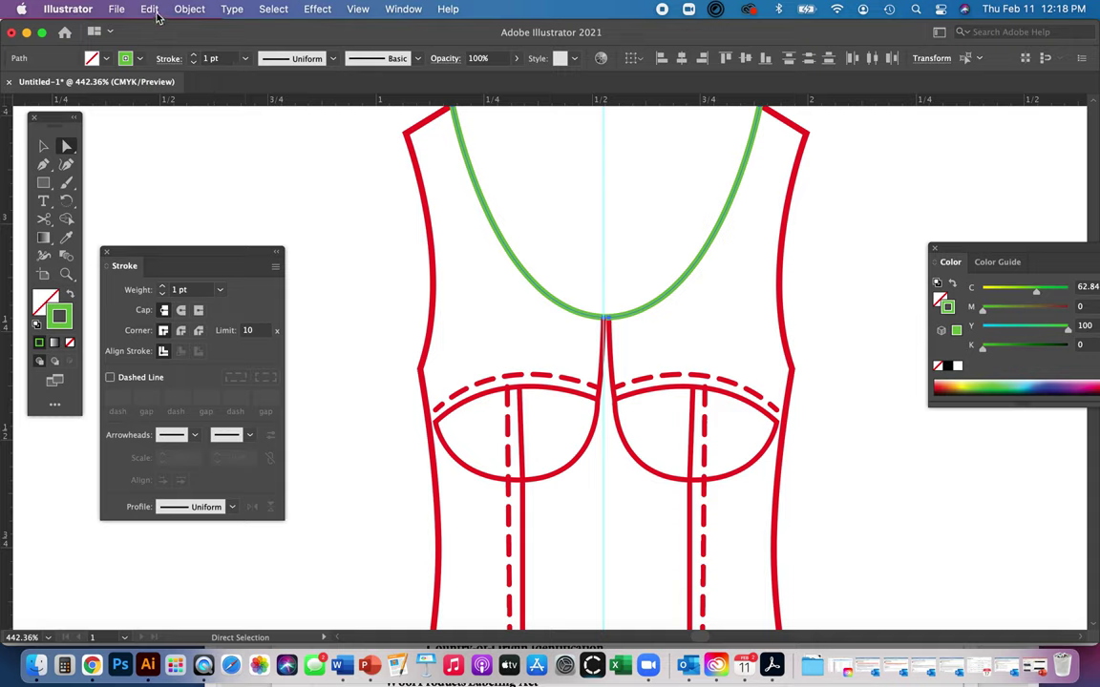
click(193, 57)
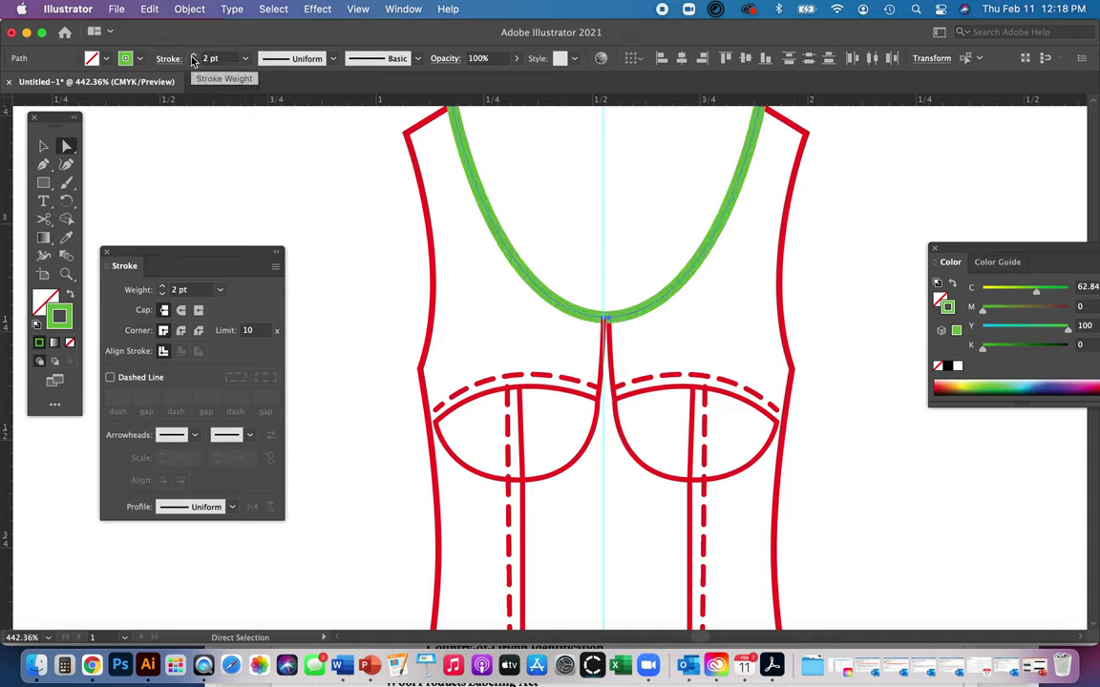
click(193, 56)
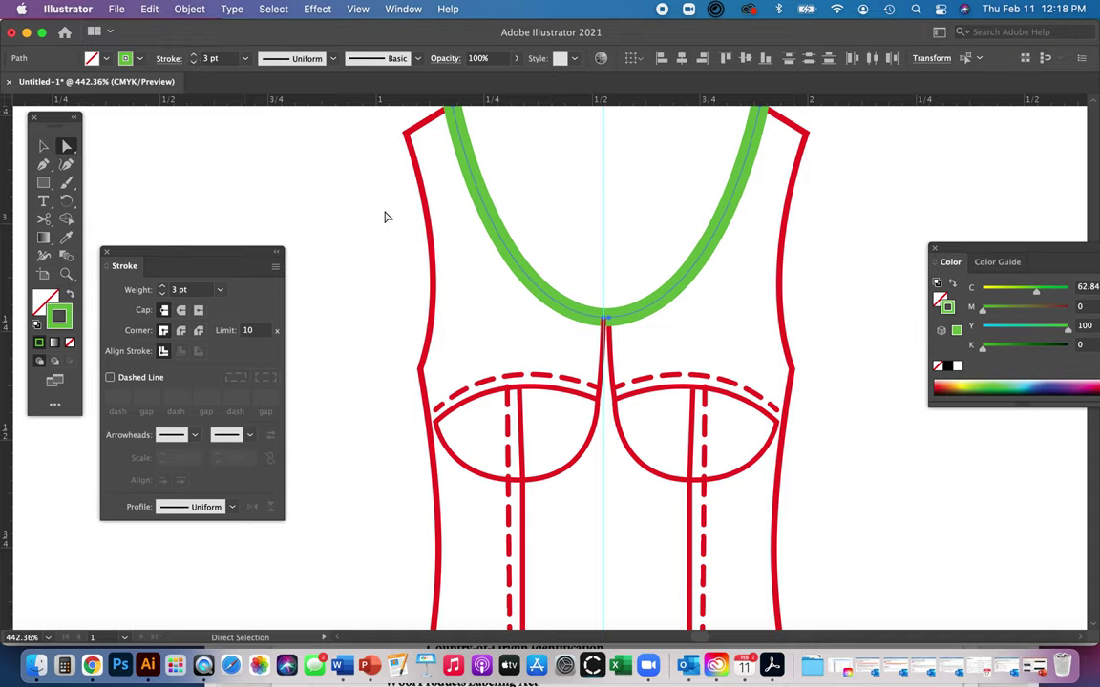
Outline the green stroke into a band and apply the red dashed stitch style to it
click(190, 9)
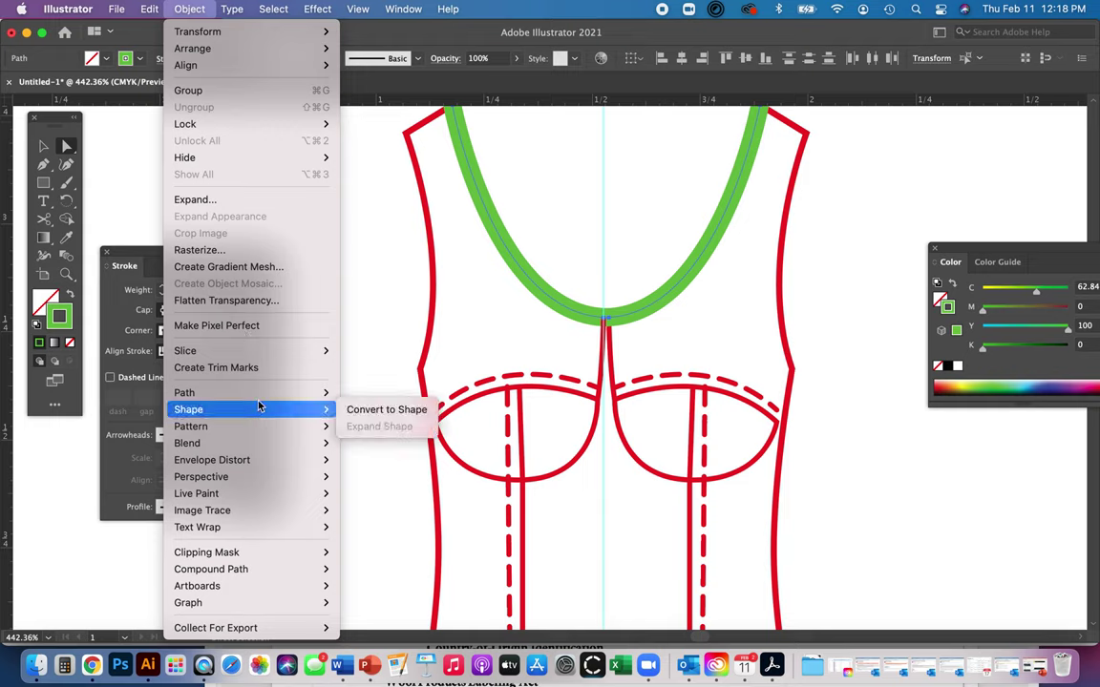
mouse_move(277, 392)
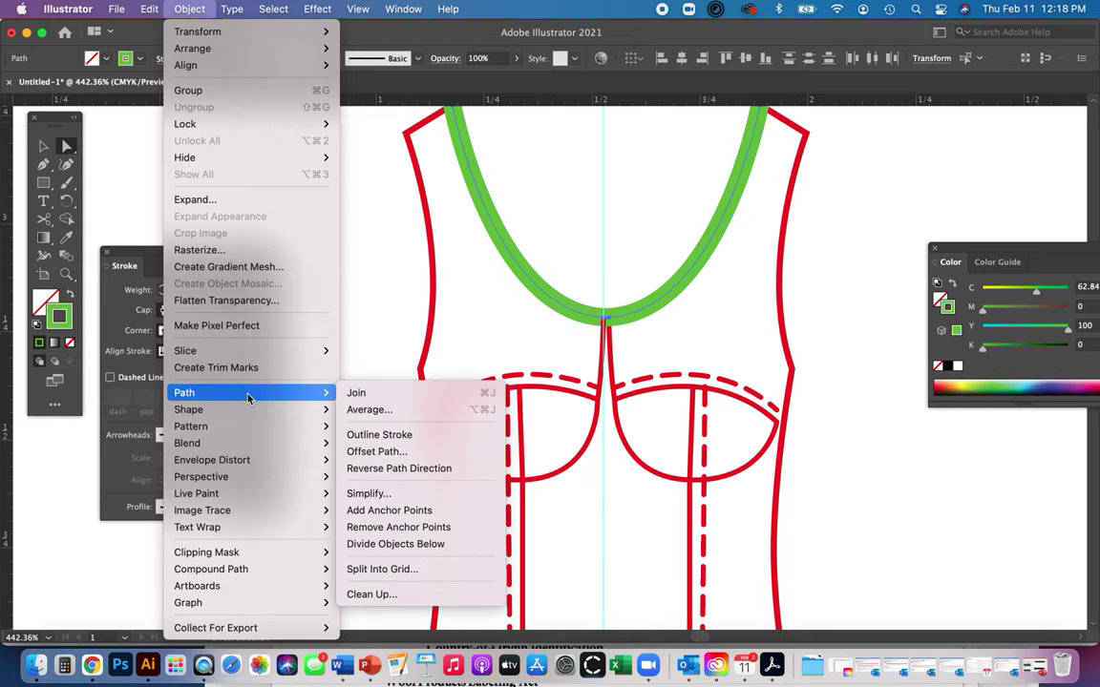
click(392, 434)
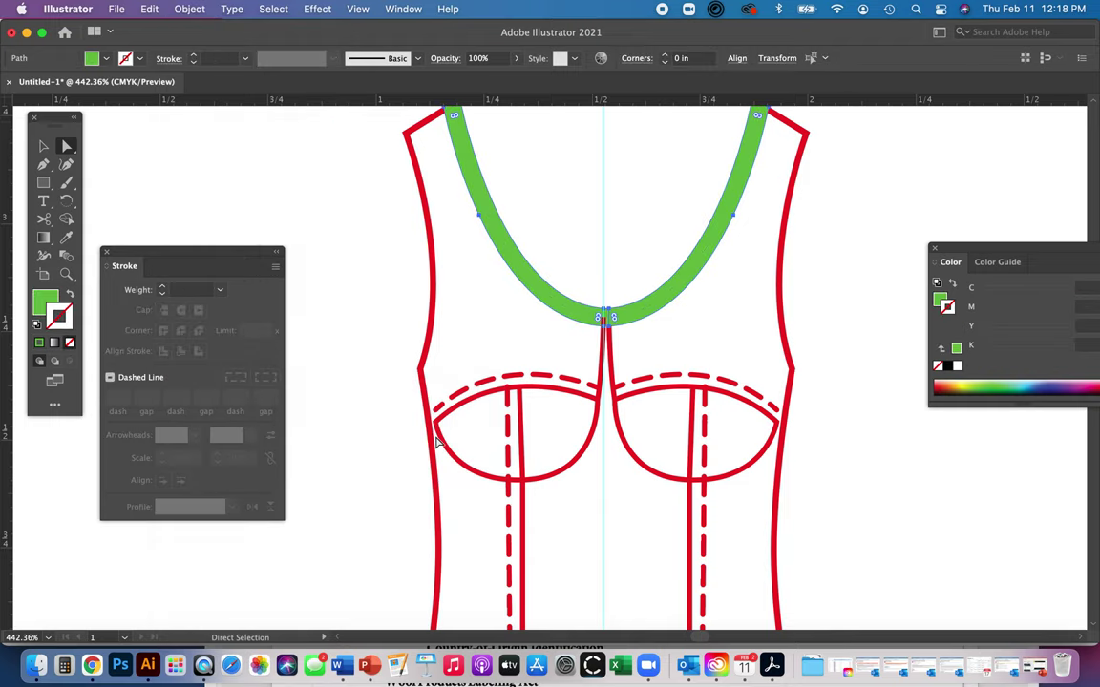
key(i)
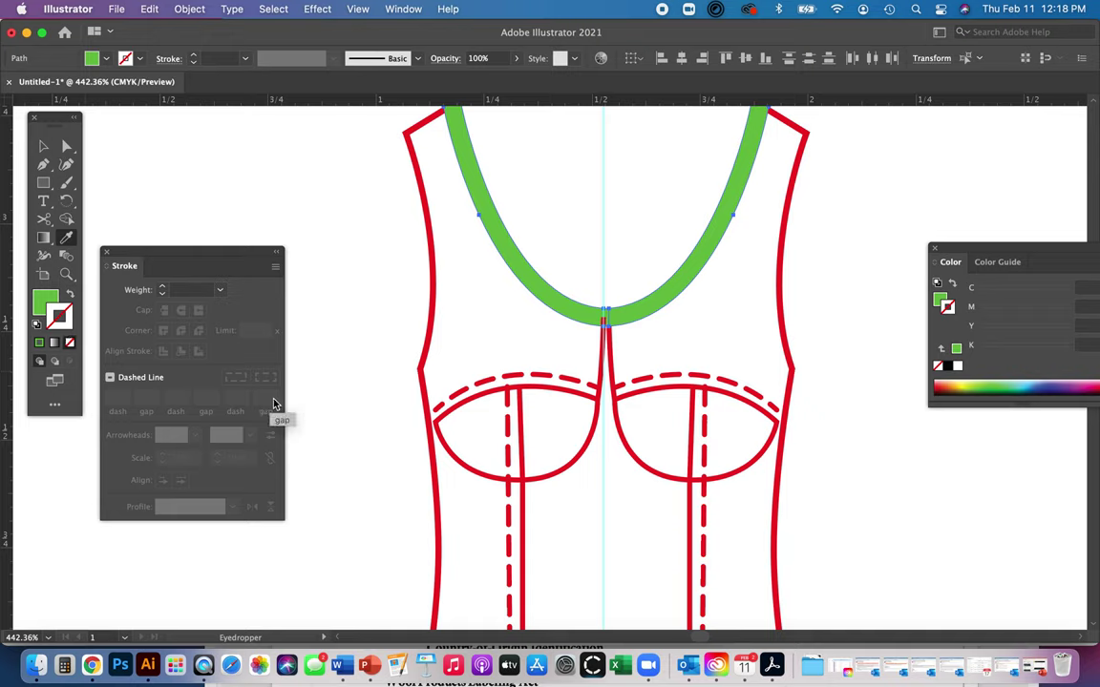
click(457, 391)
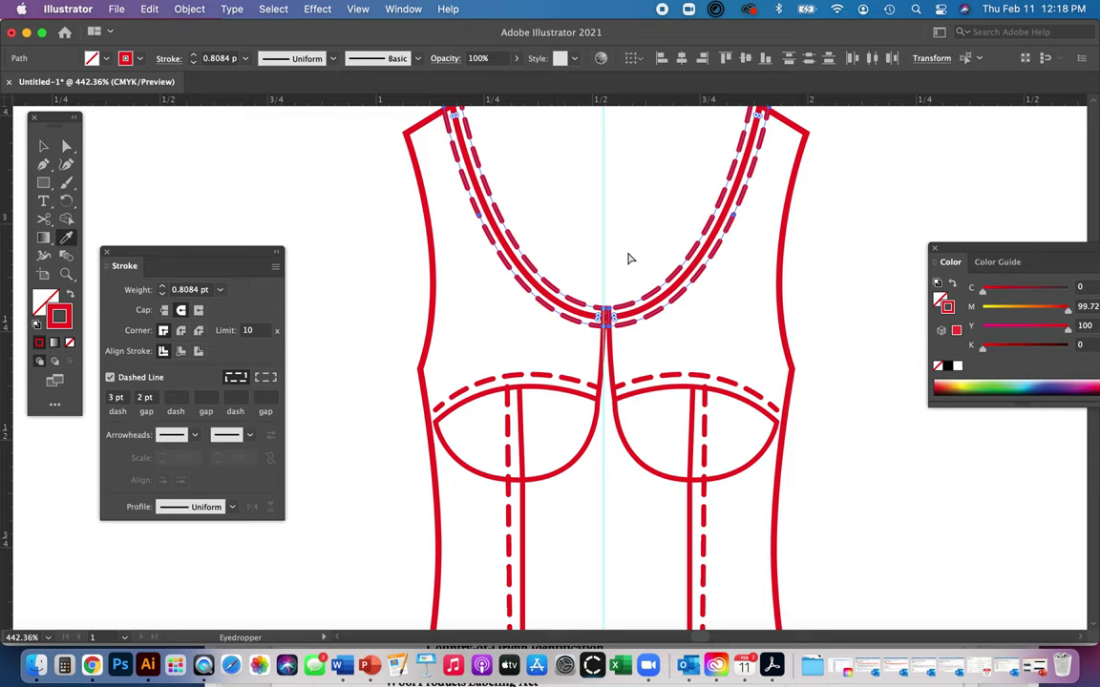
Check the top anchors of the left and right neckline lines
key(a)
click(517, 235)
scroll(573, 267, up, 3)
scroll(573, 267, left, 1)
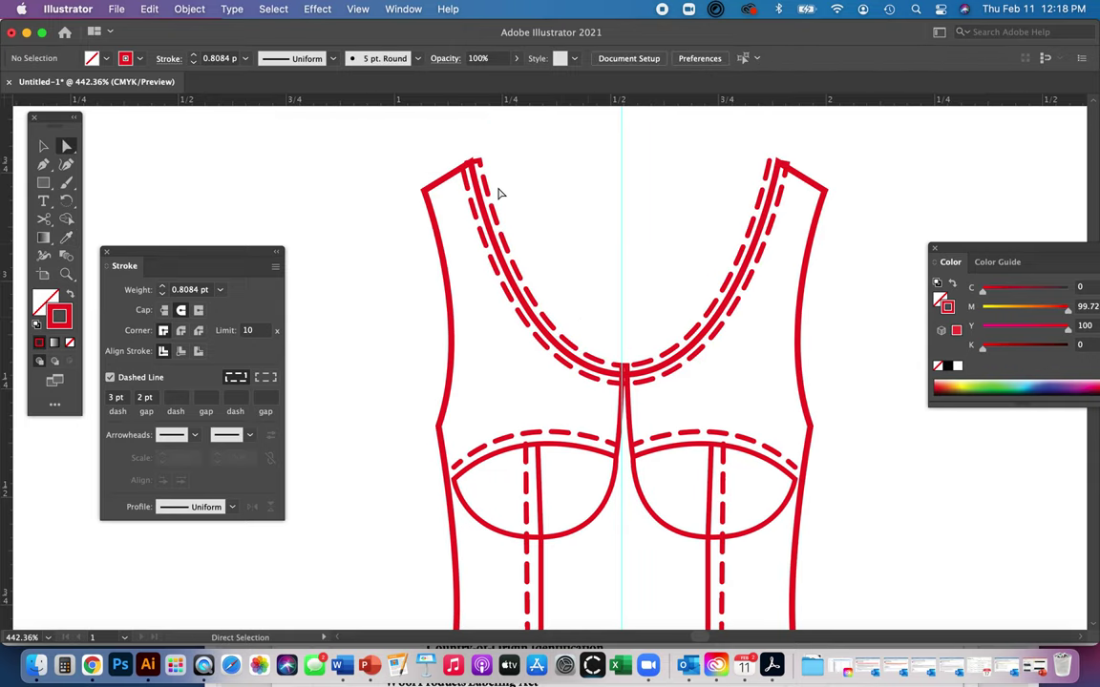
click(482, 162)
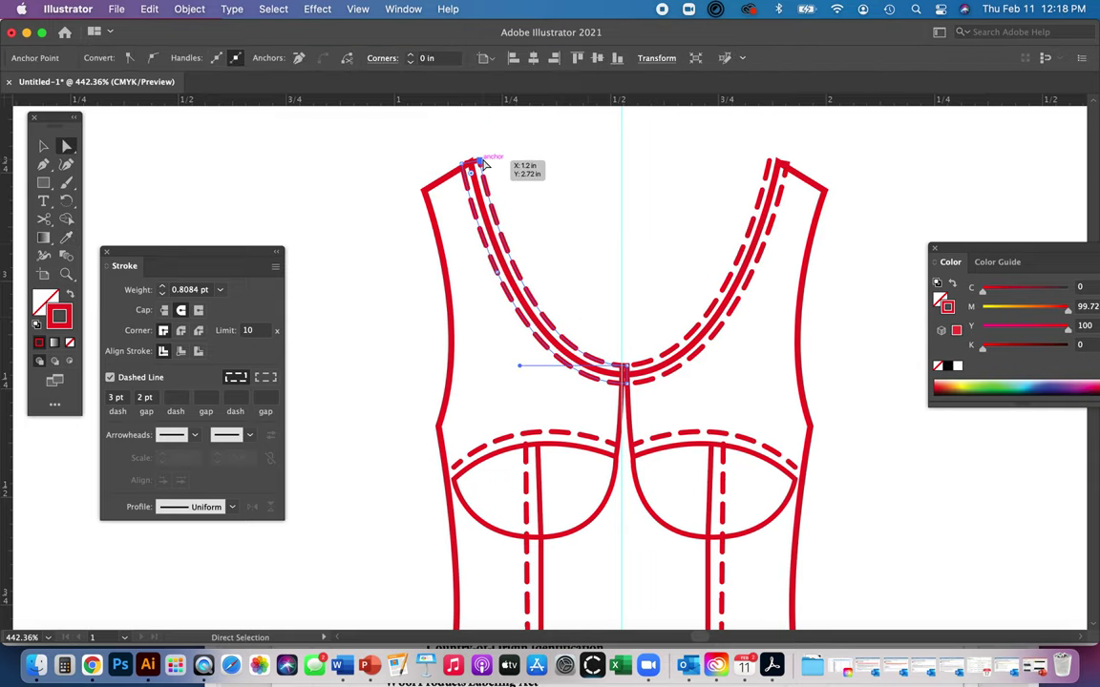
click(602, 265)
click(776, 165)
click(655, 310)
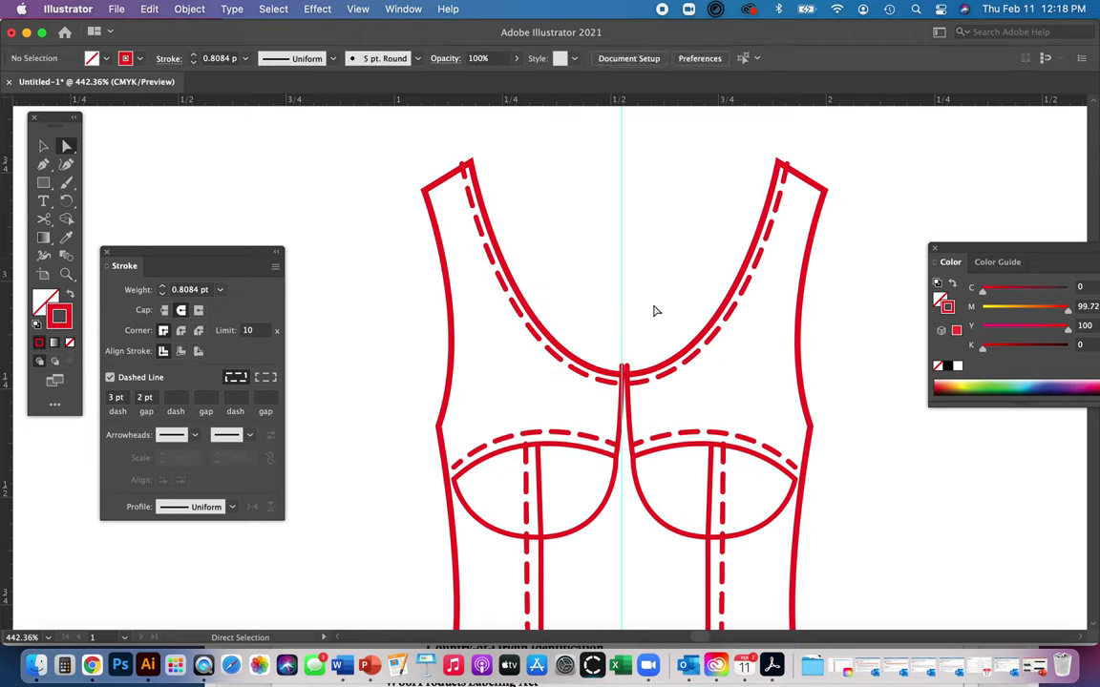
Select the left and right dashed neckline lines in turn to inspect them
click(622, 378)
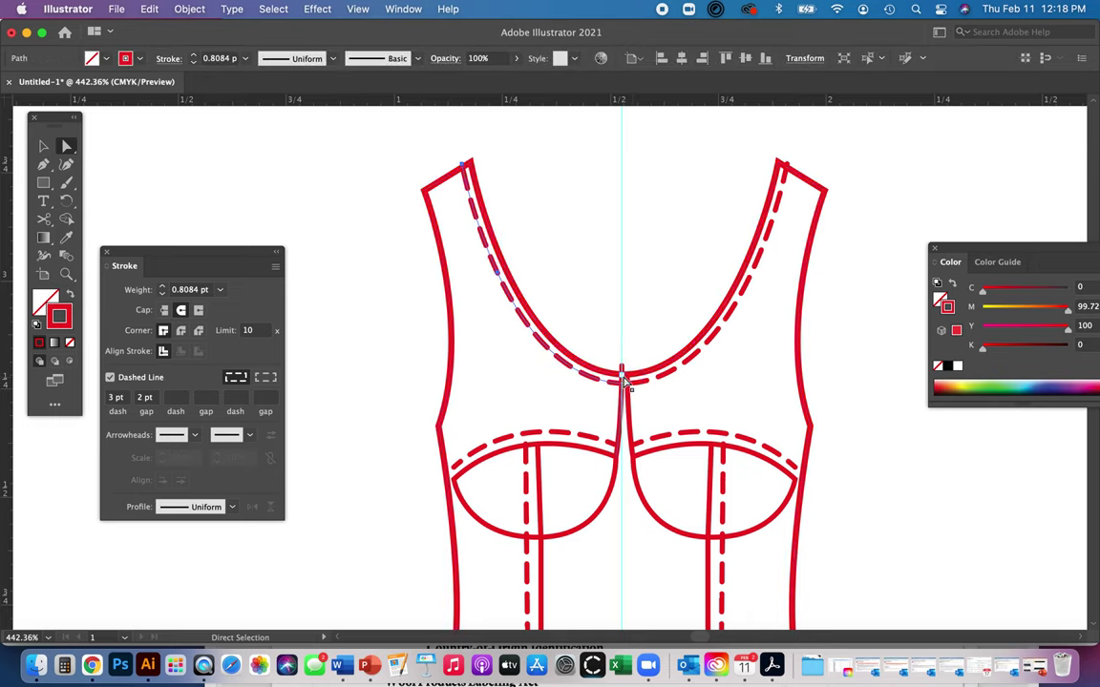
click(568, 342)
drag(573, 344, 425, 145)
click(642, 339)
click(626, 370)
click(662, 314)
Move the right dashed neckline line's top end onto the right strap top
click(783, 186)
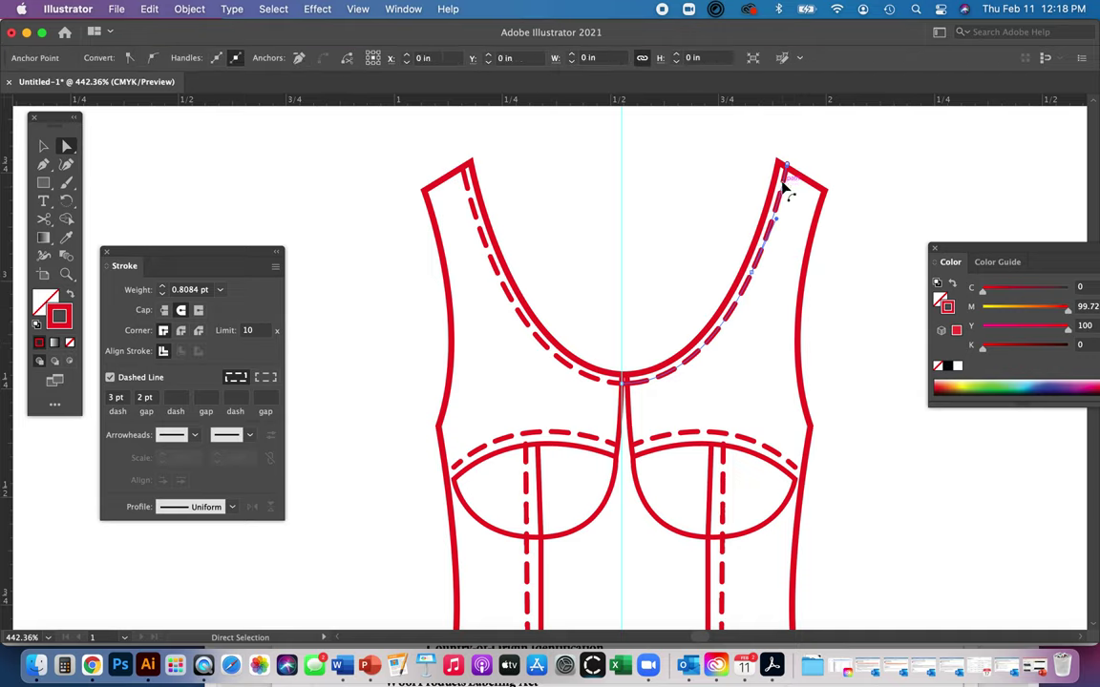
click(785, 181)
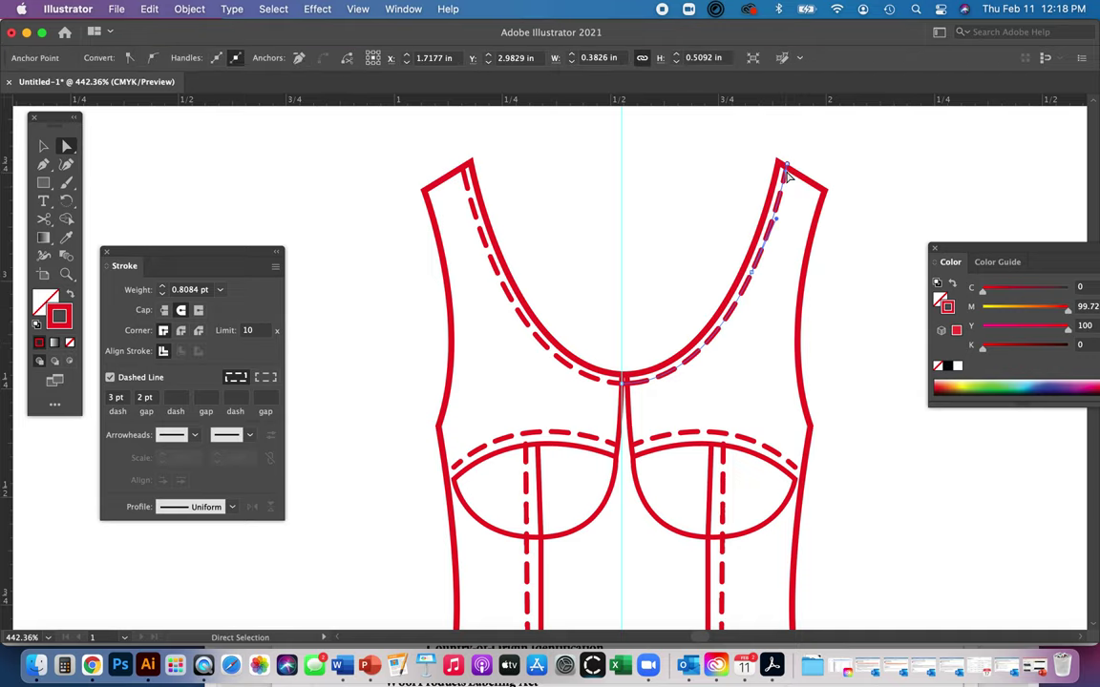
key(super+space)
drag(780, 130, 852, 287)
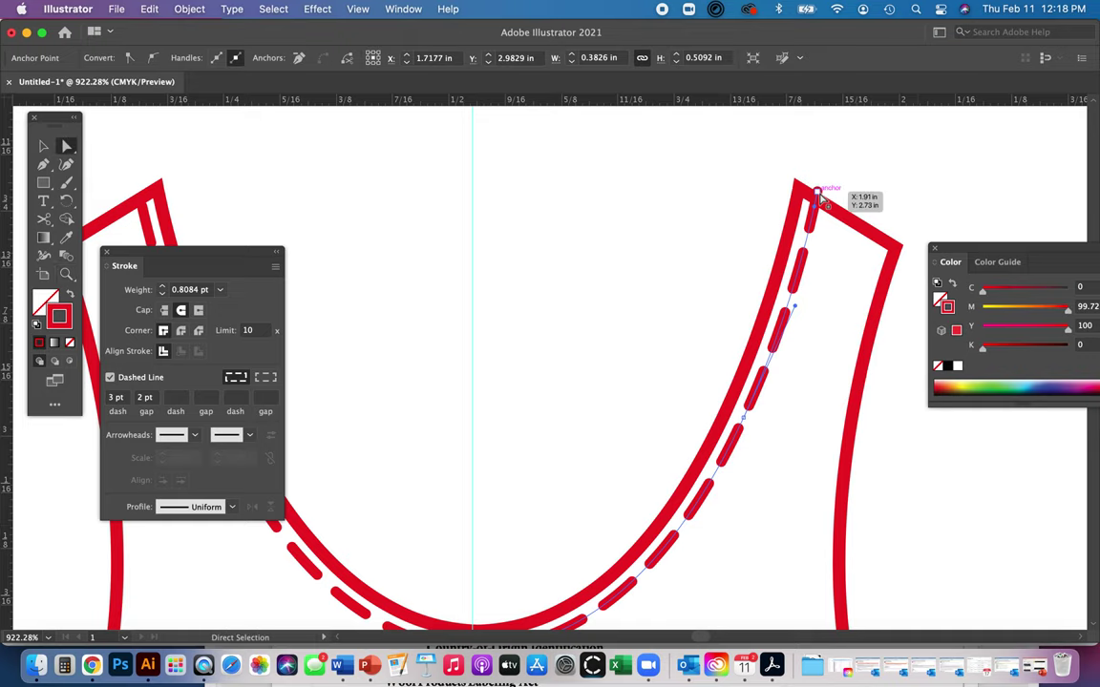
drag(819, 193, 822, 194)
click(722, 214)
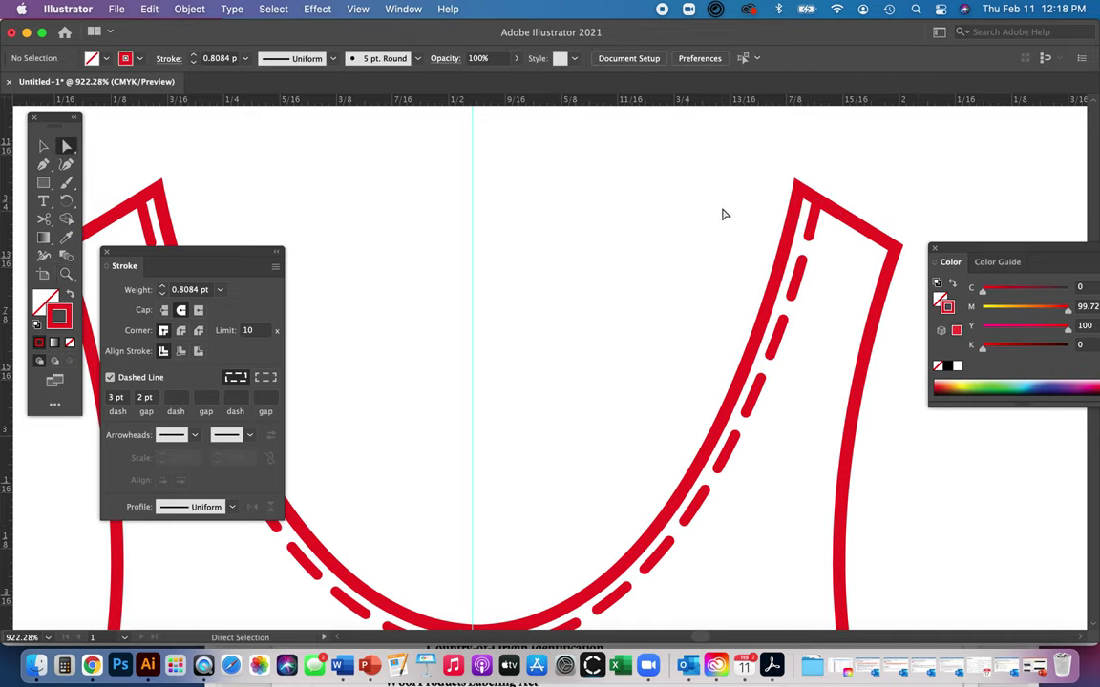
key(super+0)
mouse_move(481, 327)
mouse_down()
mouse_move(653, 388)
mouse_move(646, 395)
mouse_up()
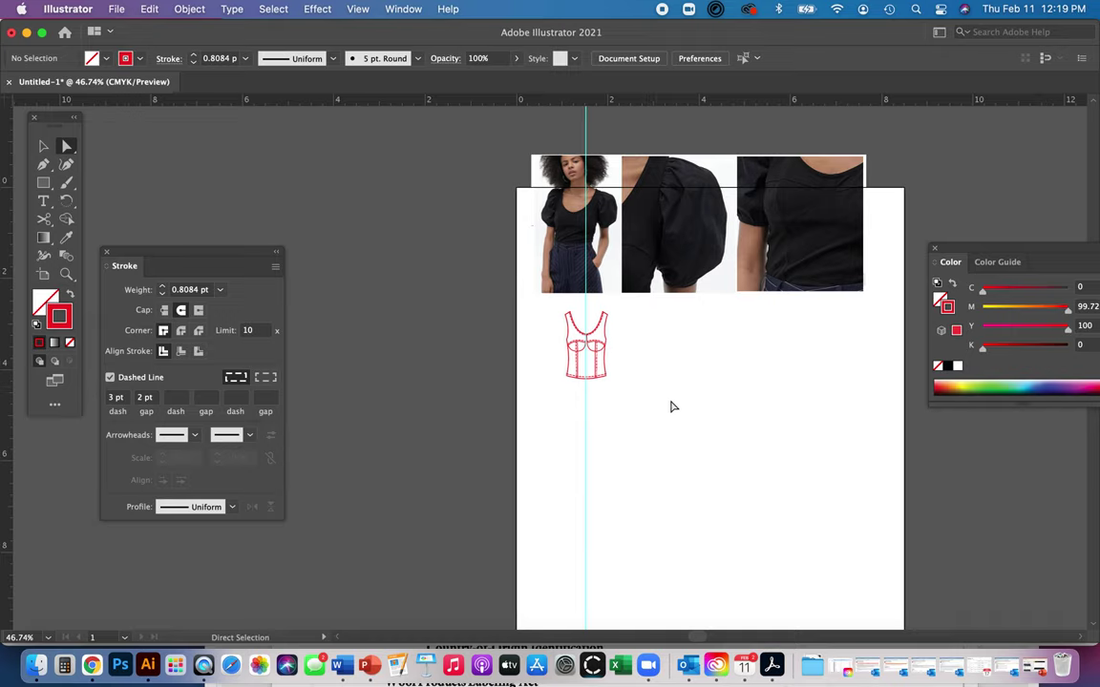
Fill the garment body outline with grey 8E8E8E
key(z)
mouse_move(537, 305)
mouse_down()
mouse_move(670, 373)
mouse_move(770, 473)
mouse_move(682, 368)
mouse_move(543, 359)
mouse_up()
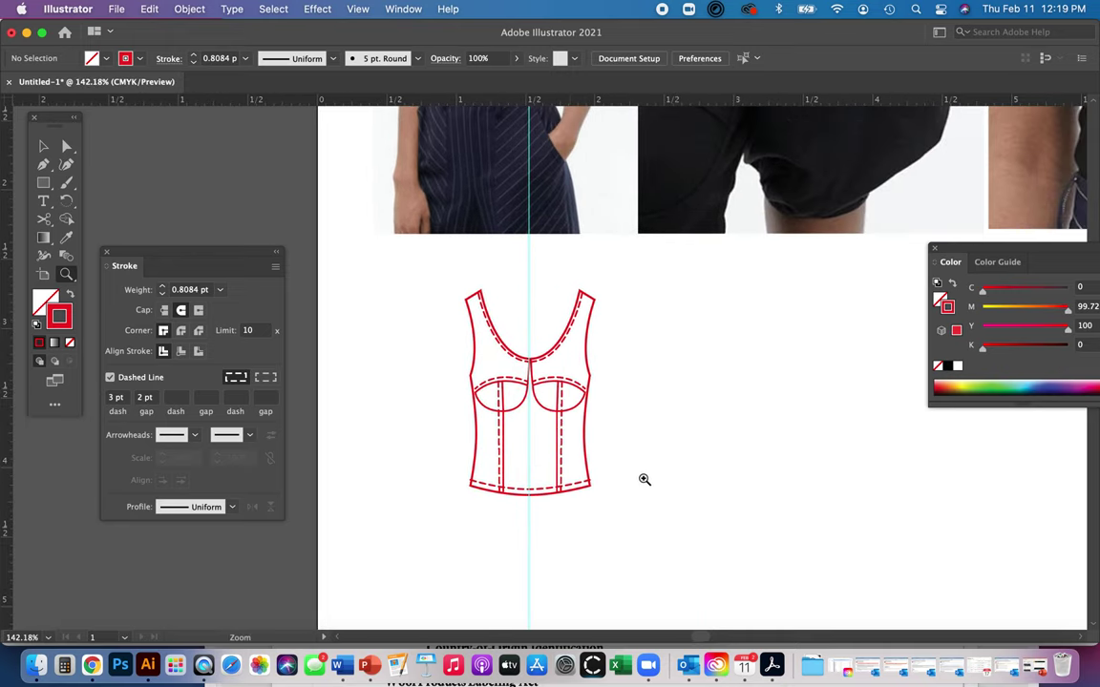
key(a)
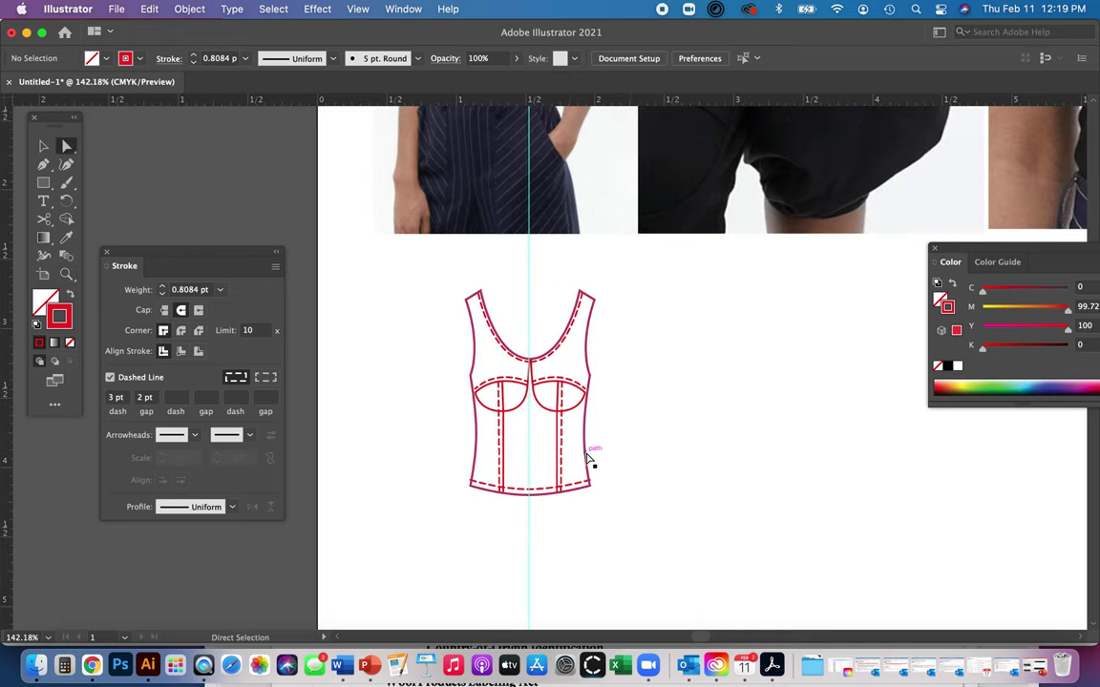
click(586, 454)
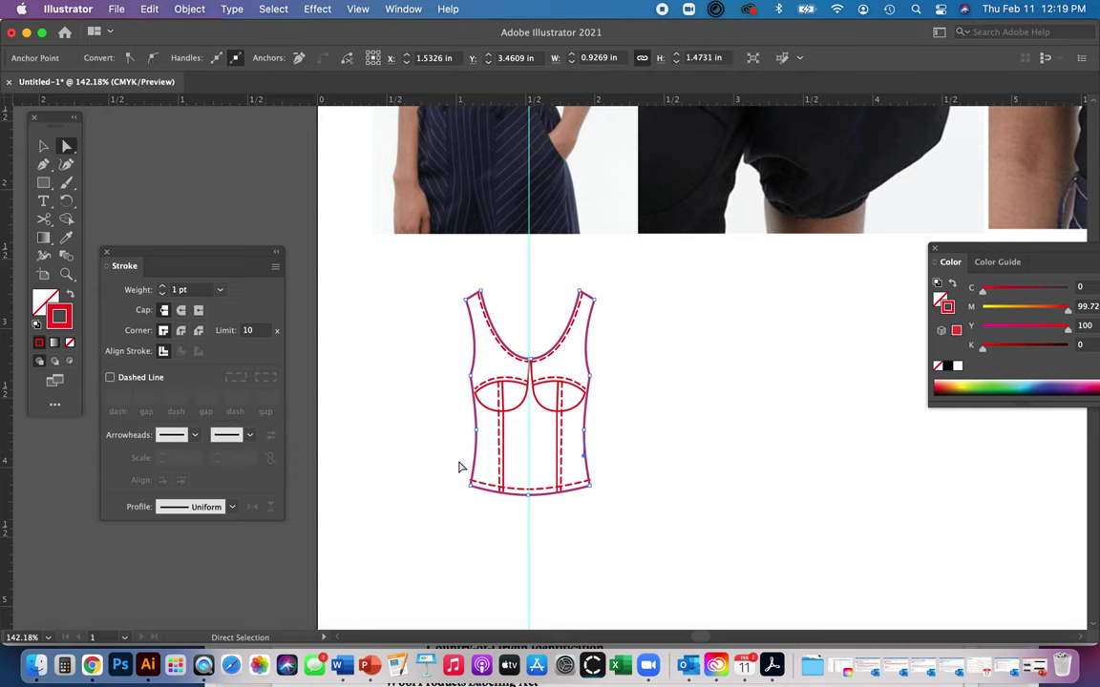
double_click(56, 315)
drag(461, 282, 350, 324)
click(714, 244)
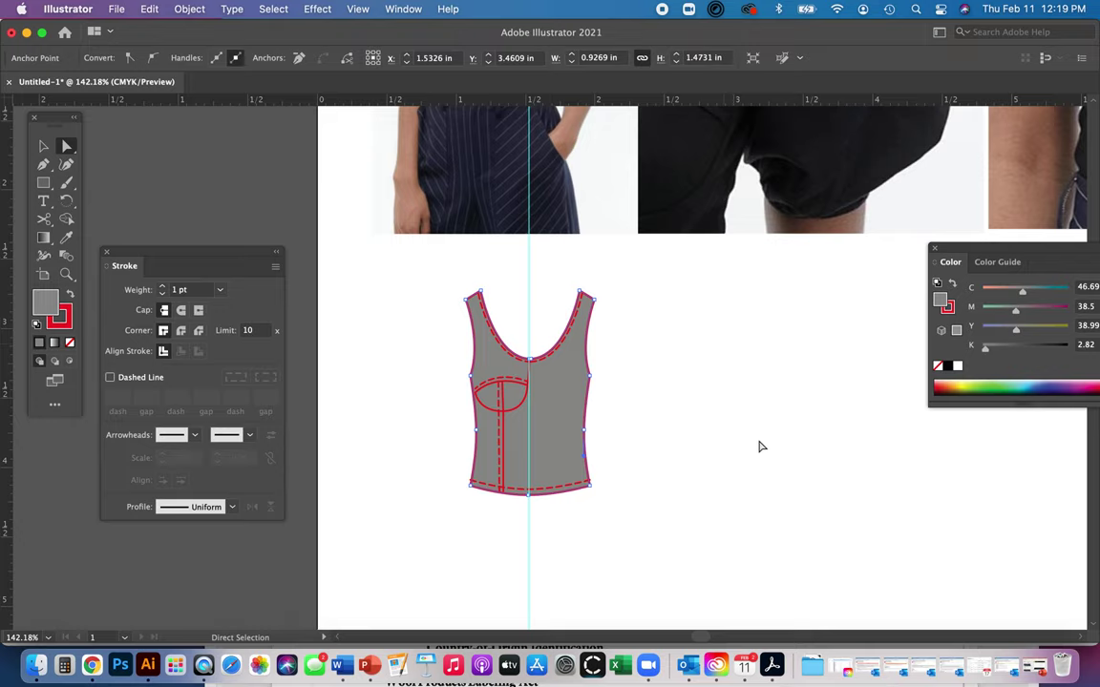
Cut the grey body and paste it in back behind the seam lines
click(573, 401)
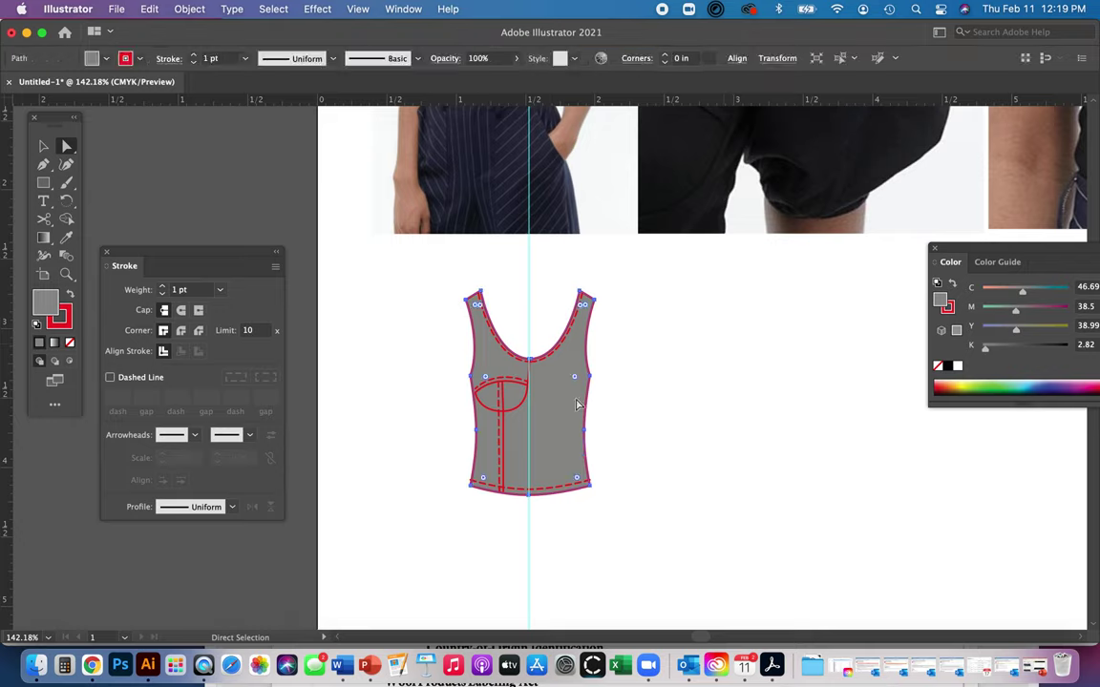
key(super+x)
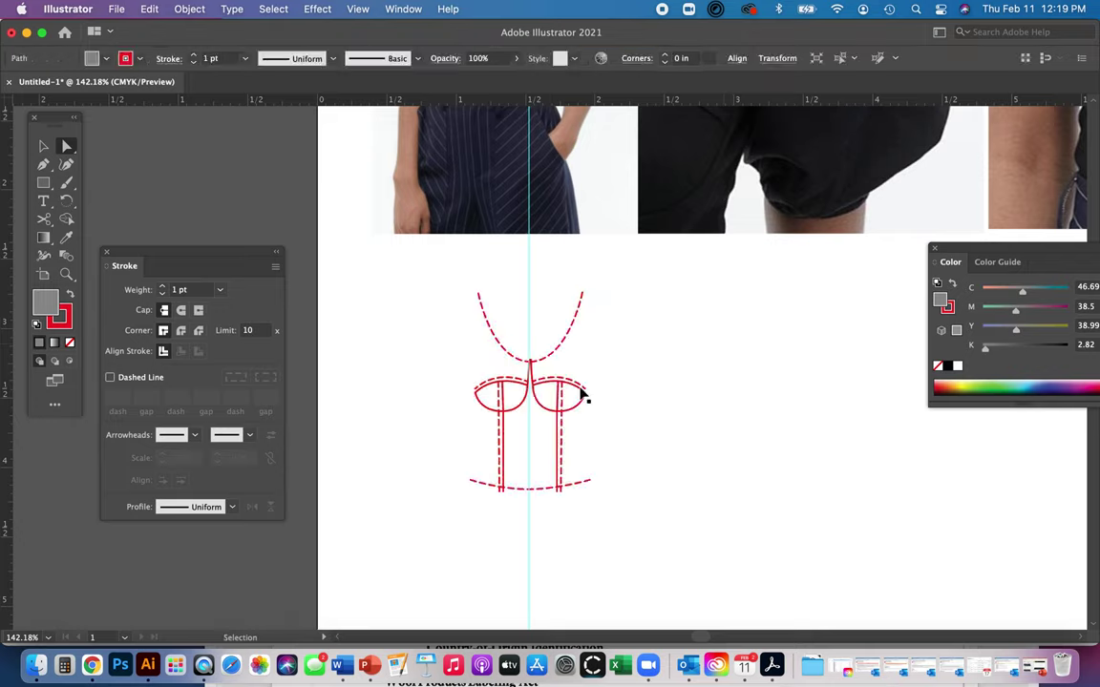
key(super+b)
click(682, 401)
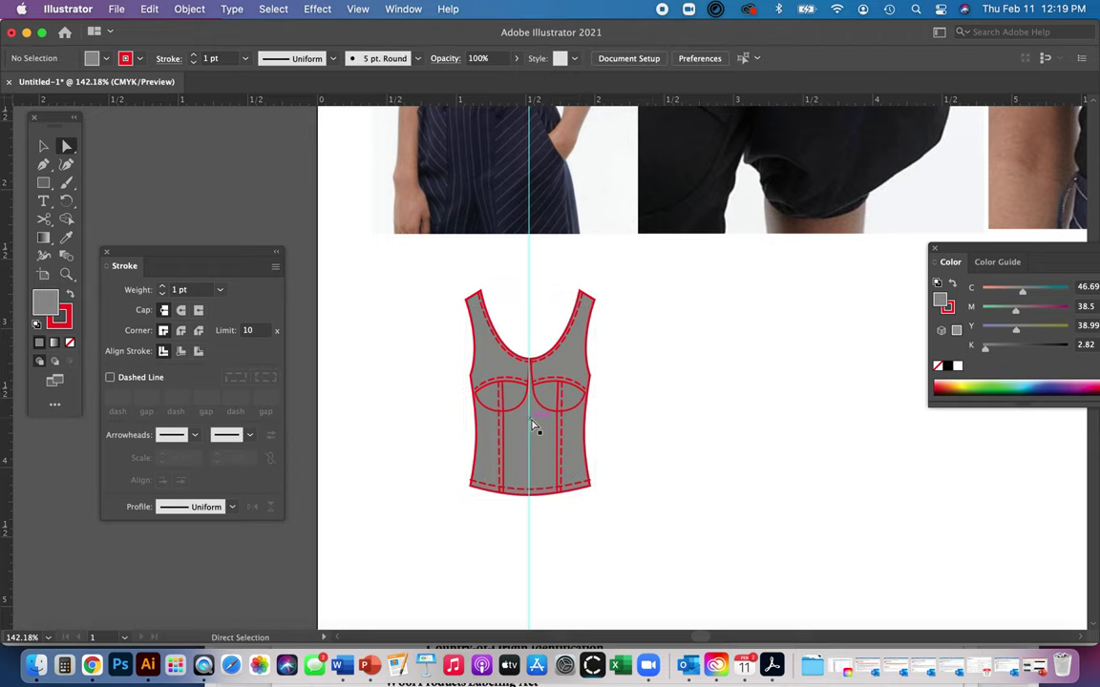
click(402, 9)
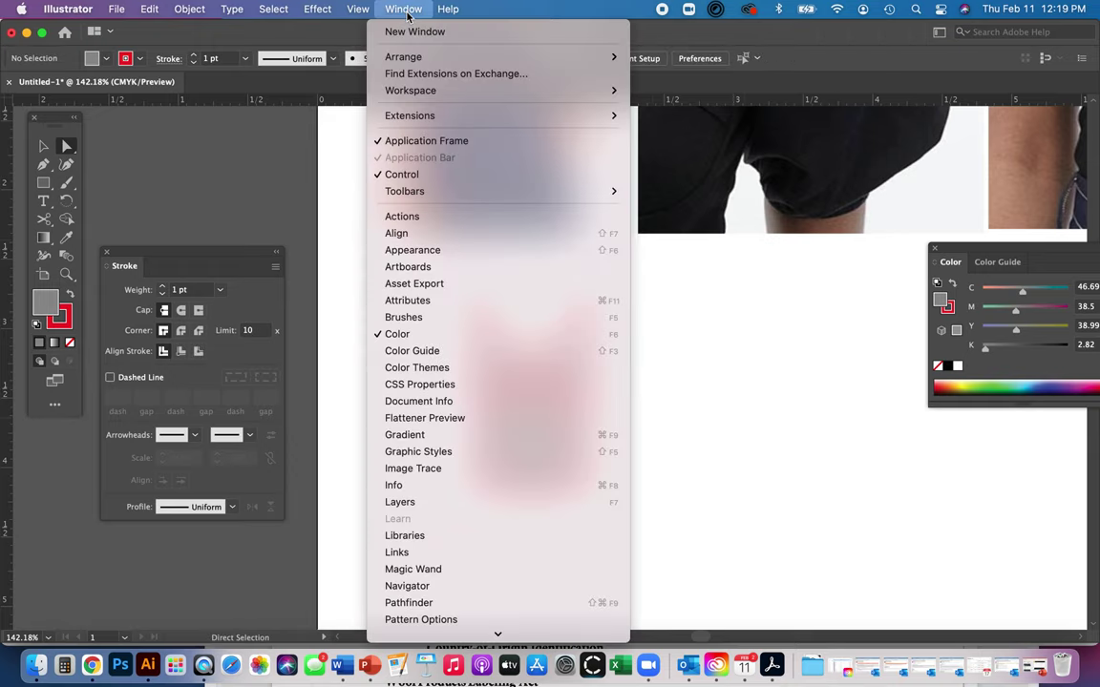
In the Layers panel, select the grey body path in Layer 1 and paste it in back
click(509, 510)
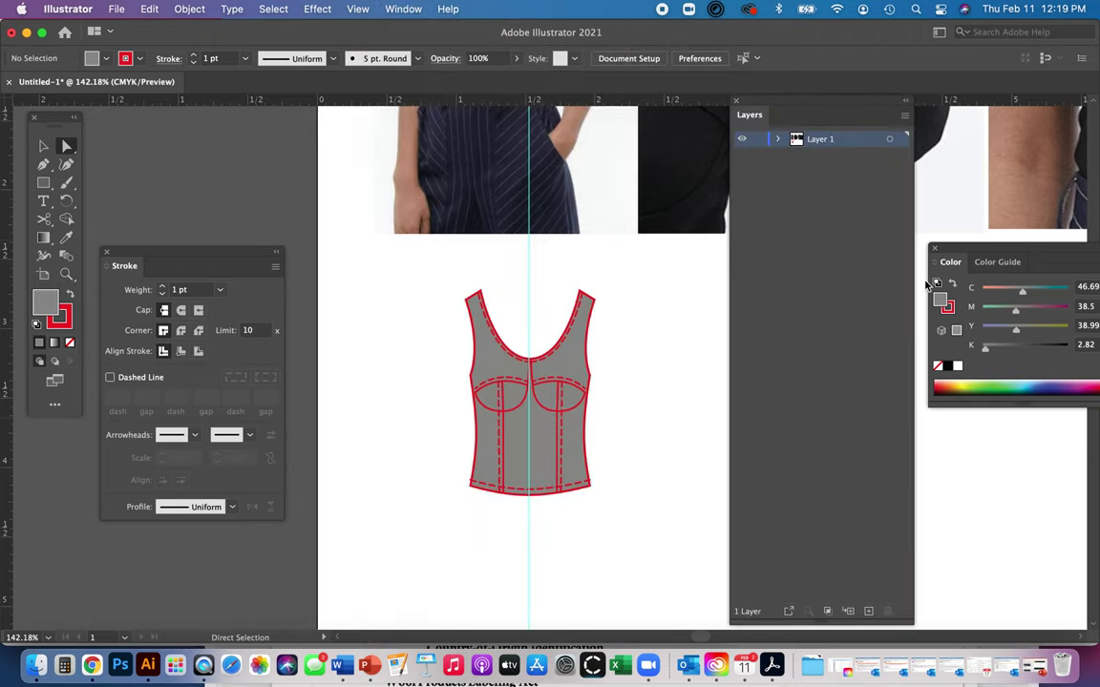
click(778, 140)
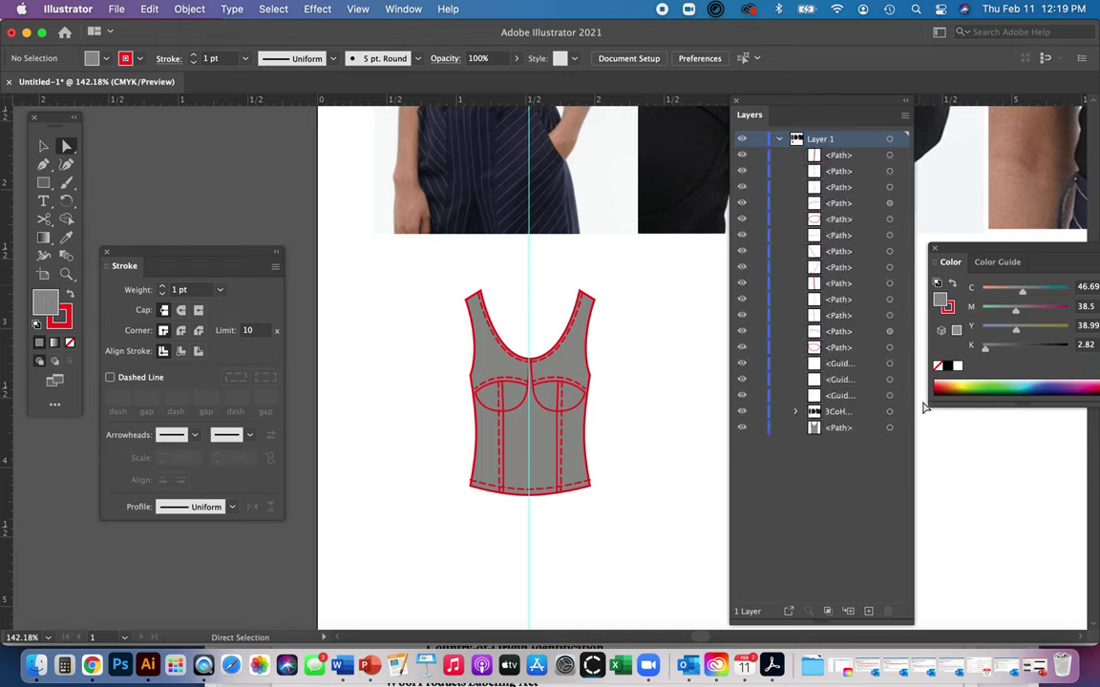
click(581, 362)
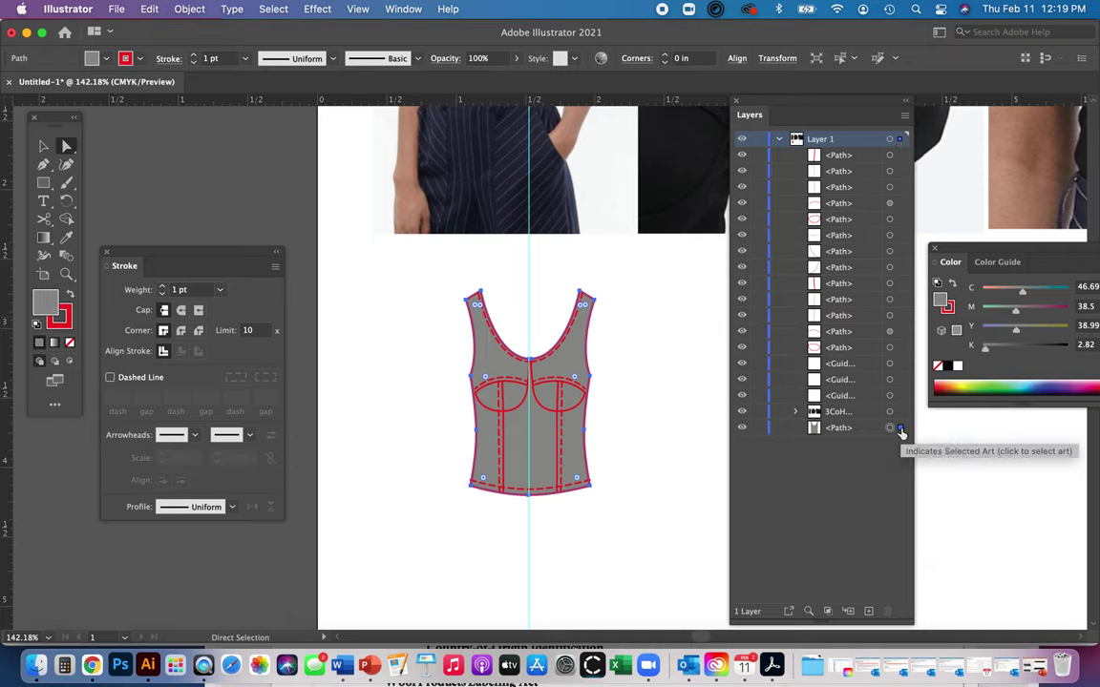
drag(842, 437, 848, 186)
drag(859, 206, 638, 388)
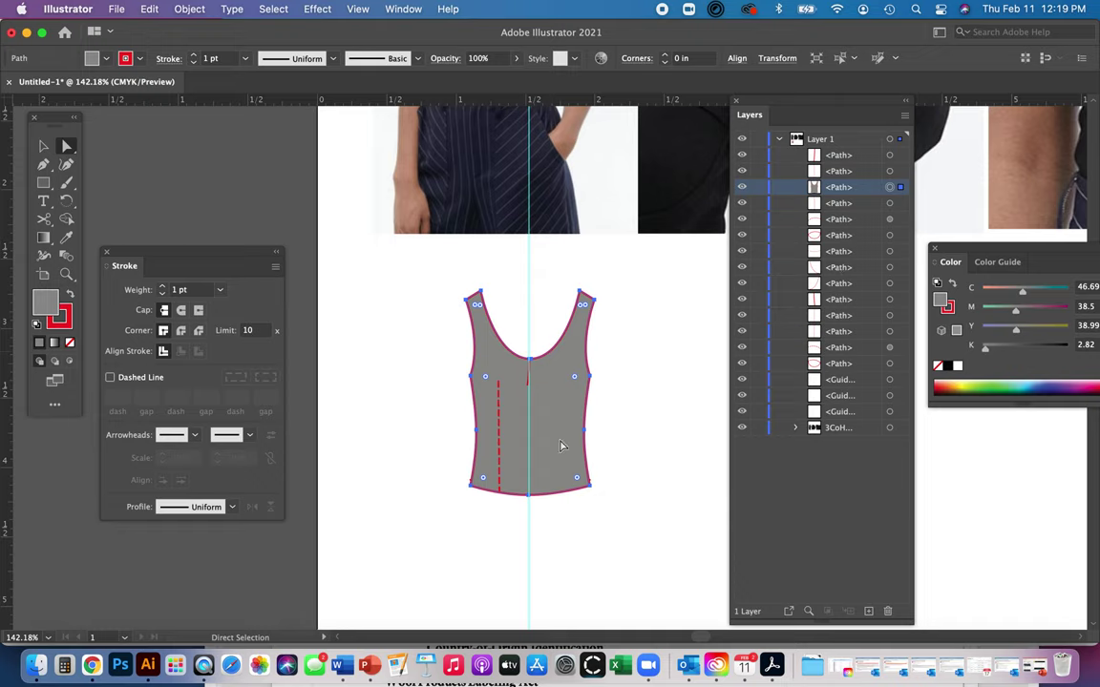
key(super+x)
key(super+b)
click(666, 417)
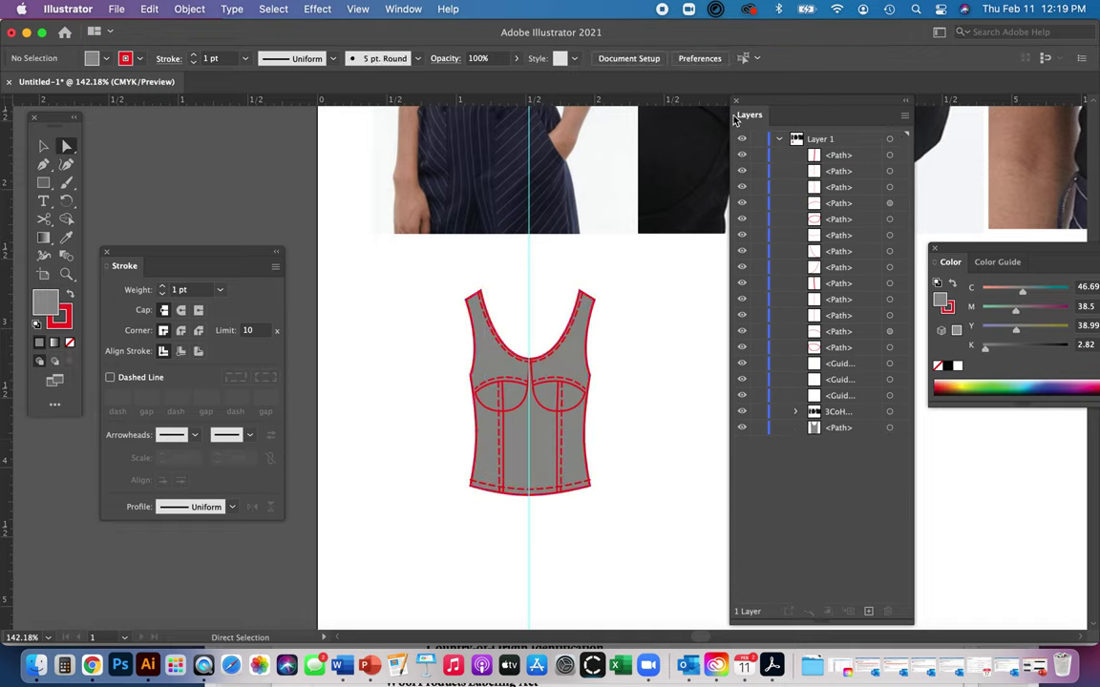
click(735, 103)
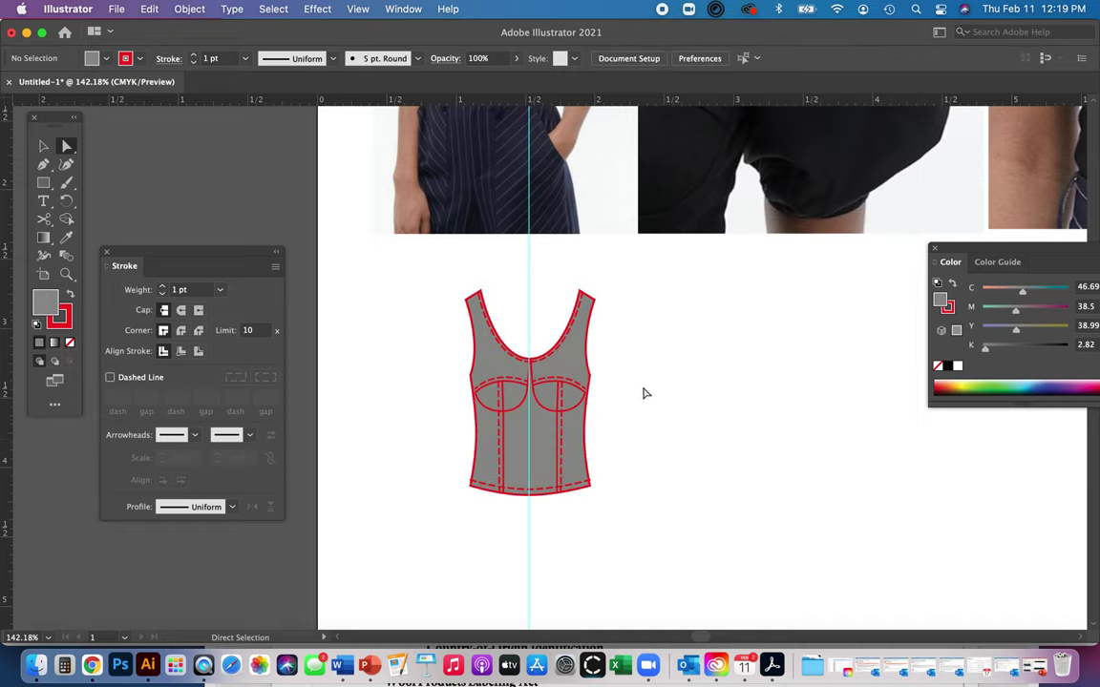
Fill both bust-cup curves with dark red 9E4C4C
click(532, 305)
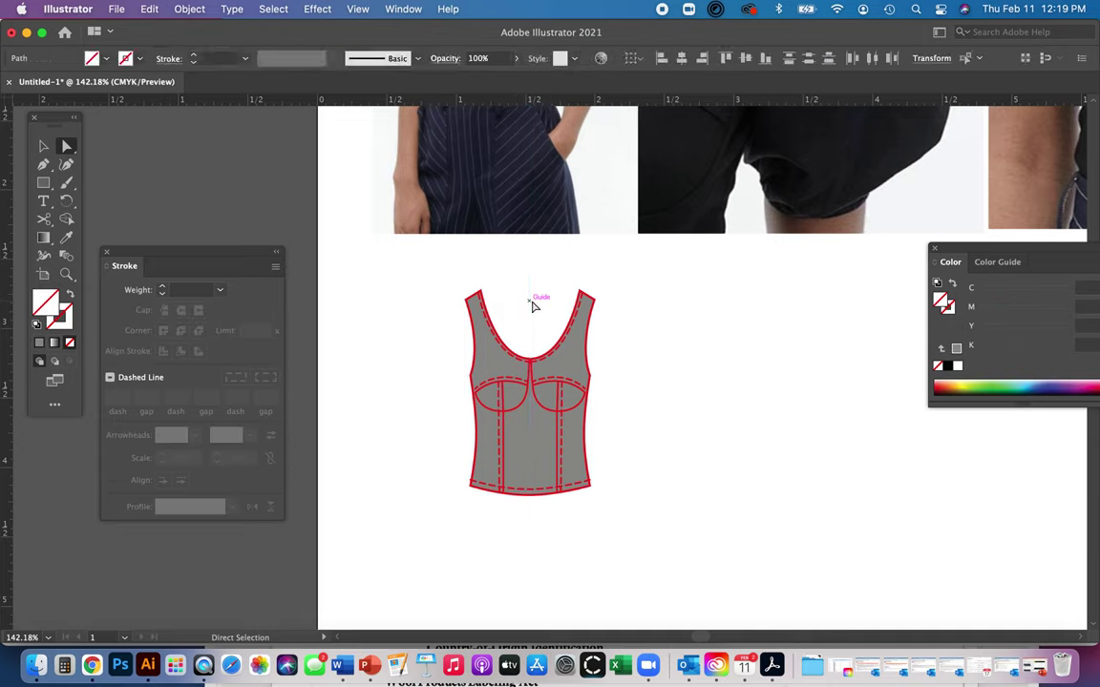
click(503, 410)
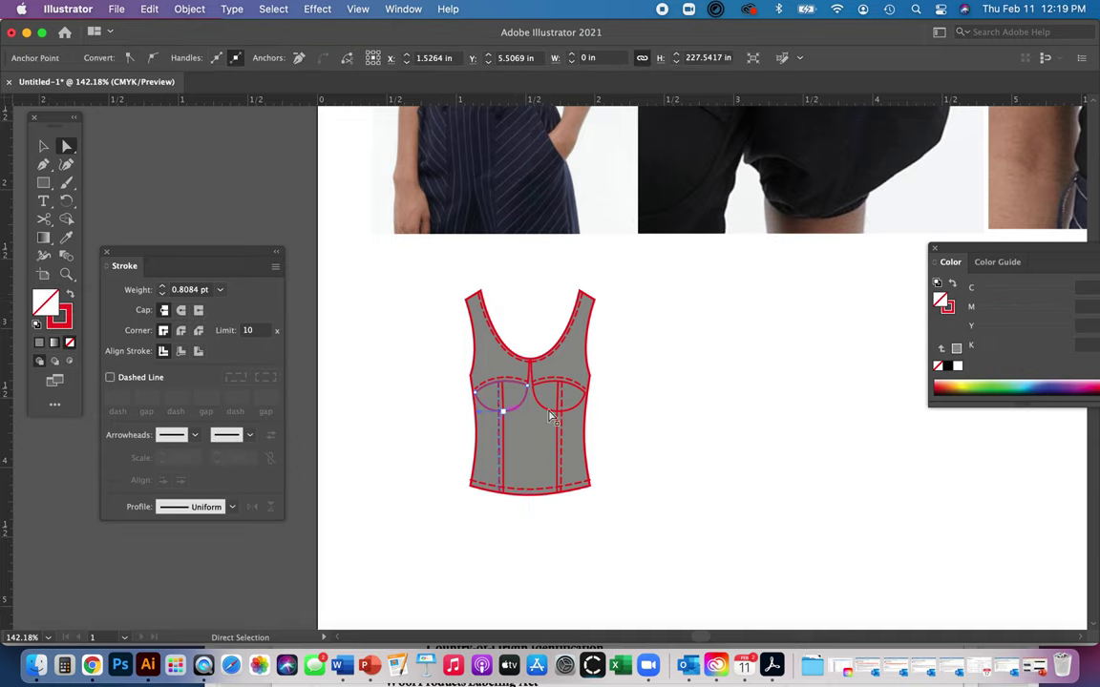
shift+click(558, 413)
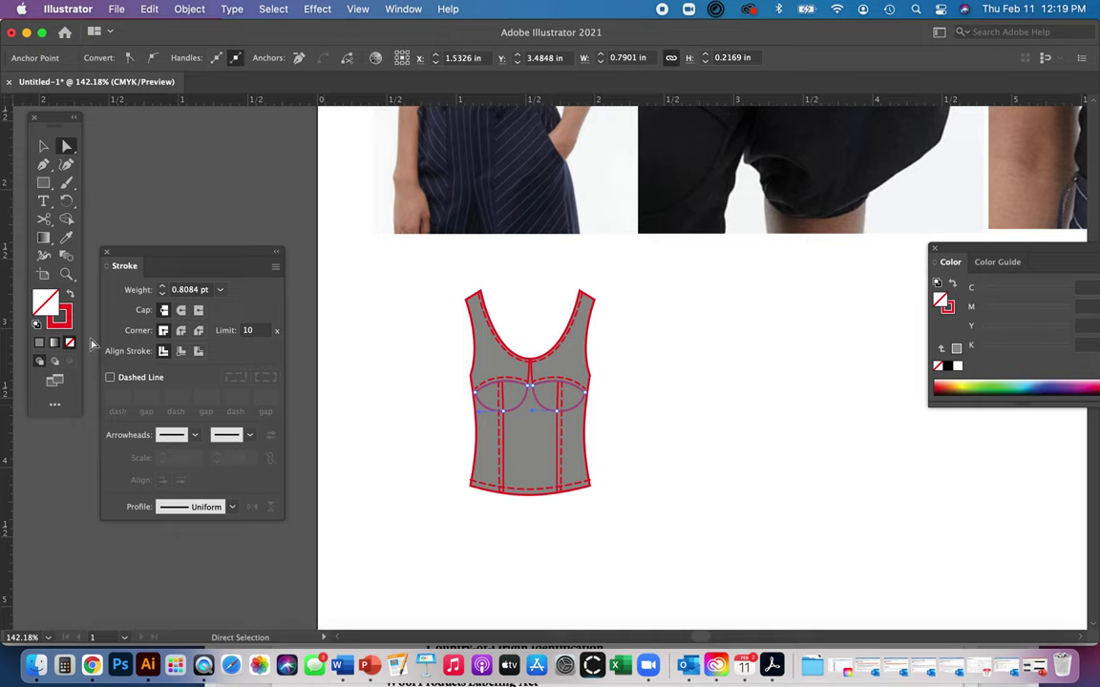
double_click(49, 313)
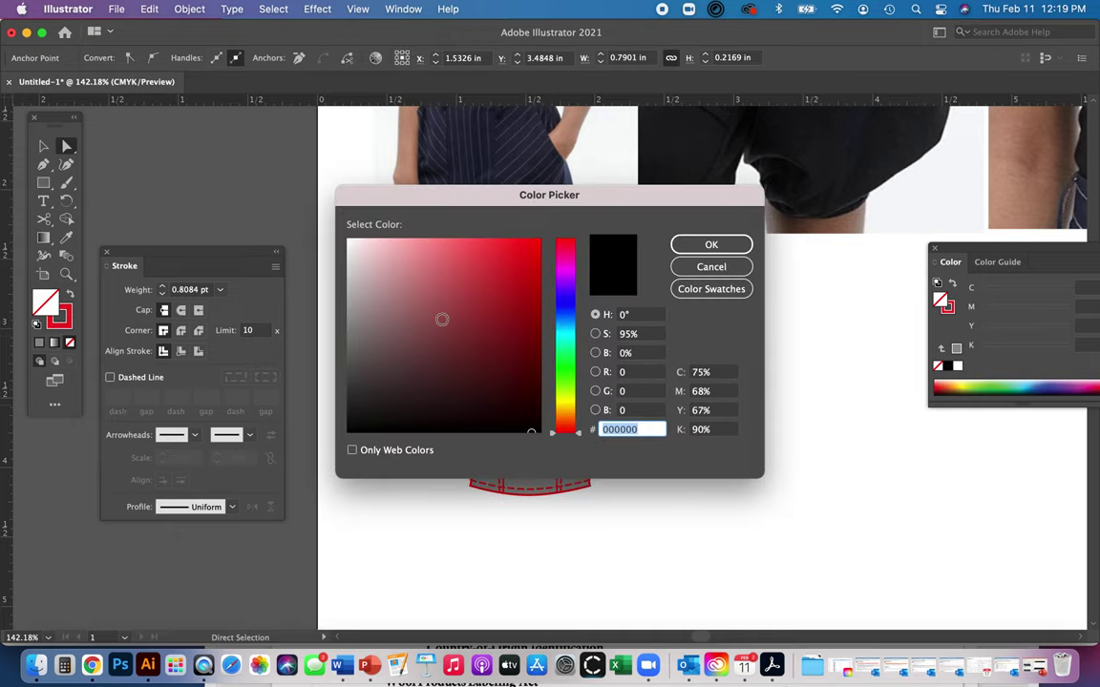
text(9E4C4C)
click(711, 244)
click(750, 395)
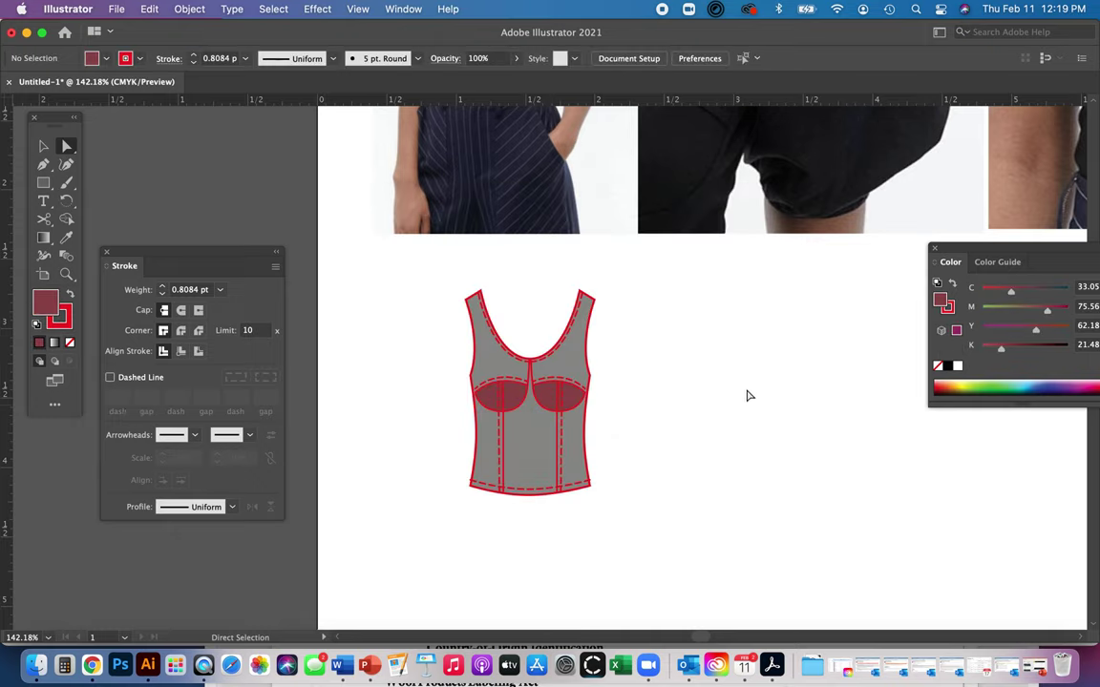
click(566, 366)
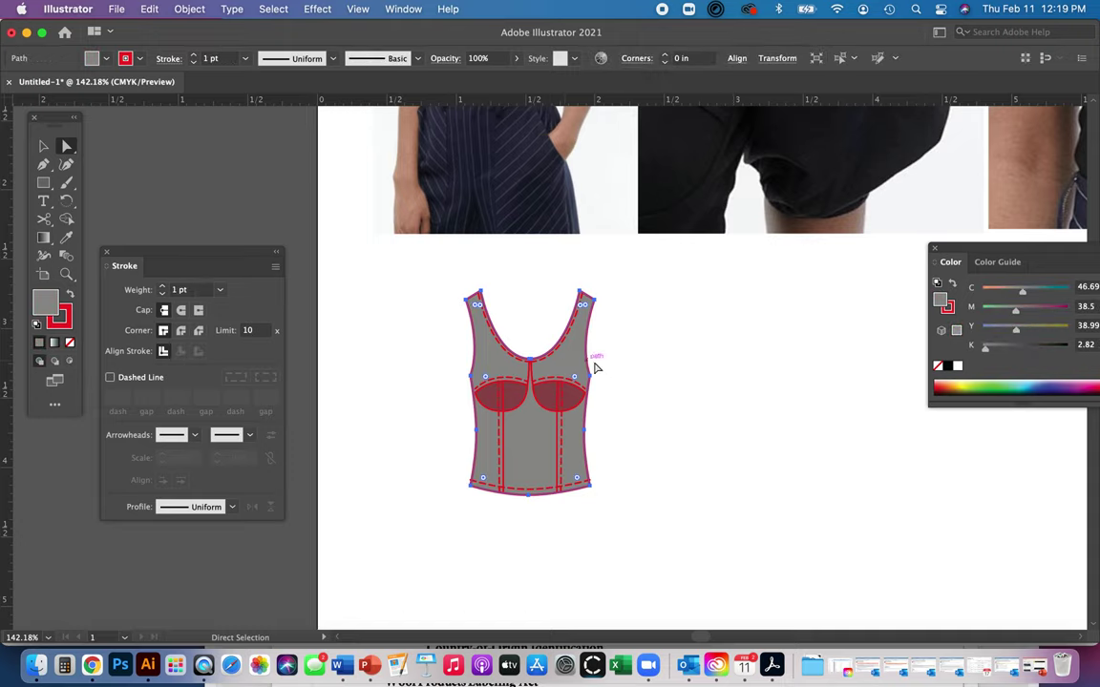
drag(588, 361, 589, 511)
Undo the accidental body move and pan between the reference photo and the sketch
key(super+z)
drag(707, 365, 706, 581)
drag(781, 306, 671, 384)
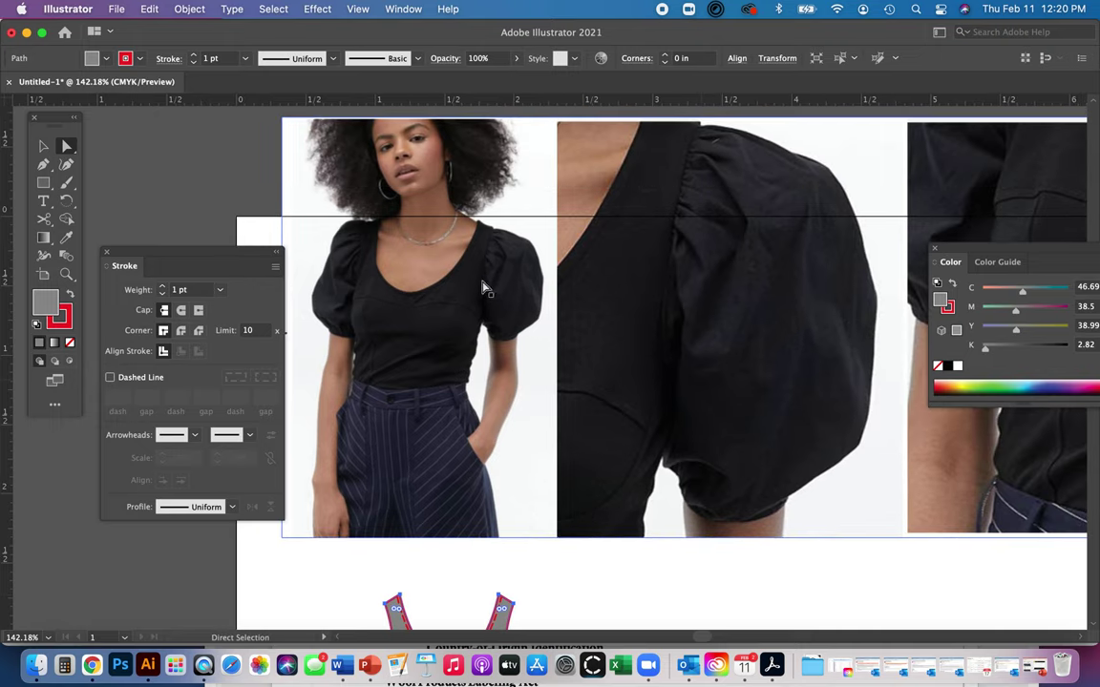
drag(479, 405, 542, 245)
drag(569, 466, 572, 432)
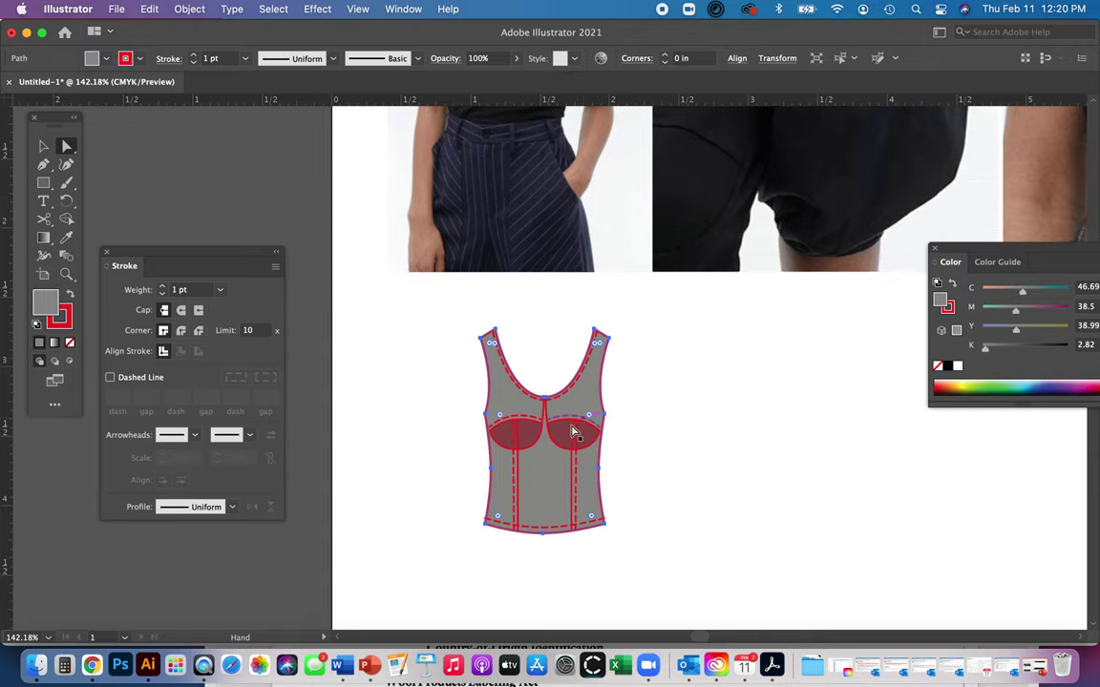
click(687, 451)
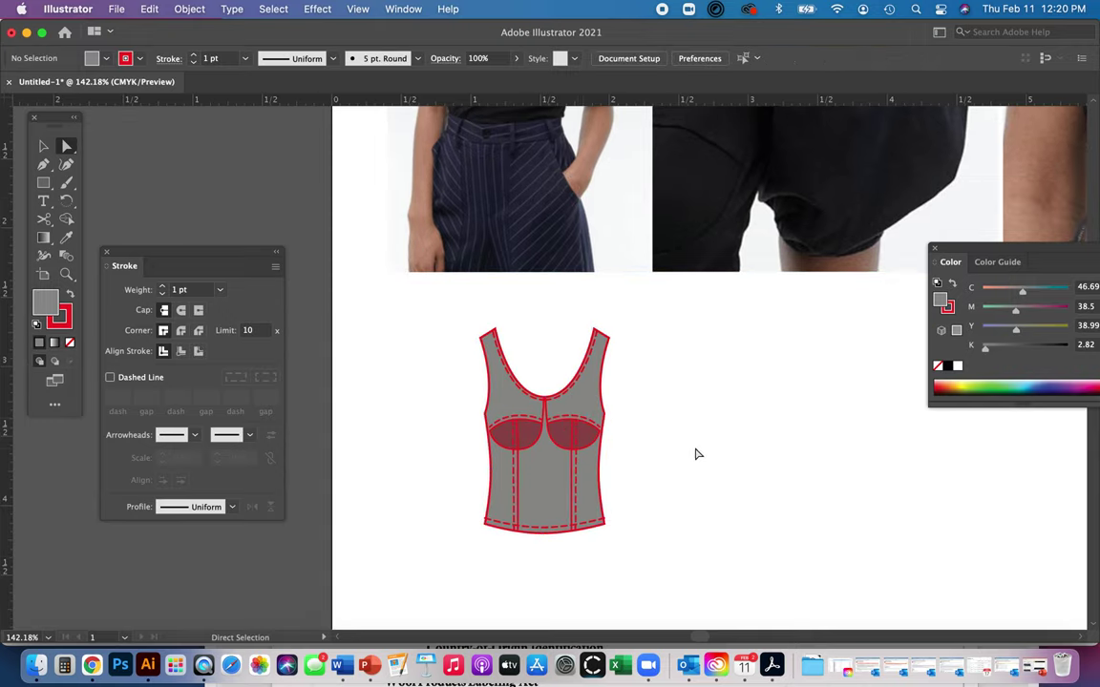
drag(808, 462, 677, 379)
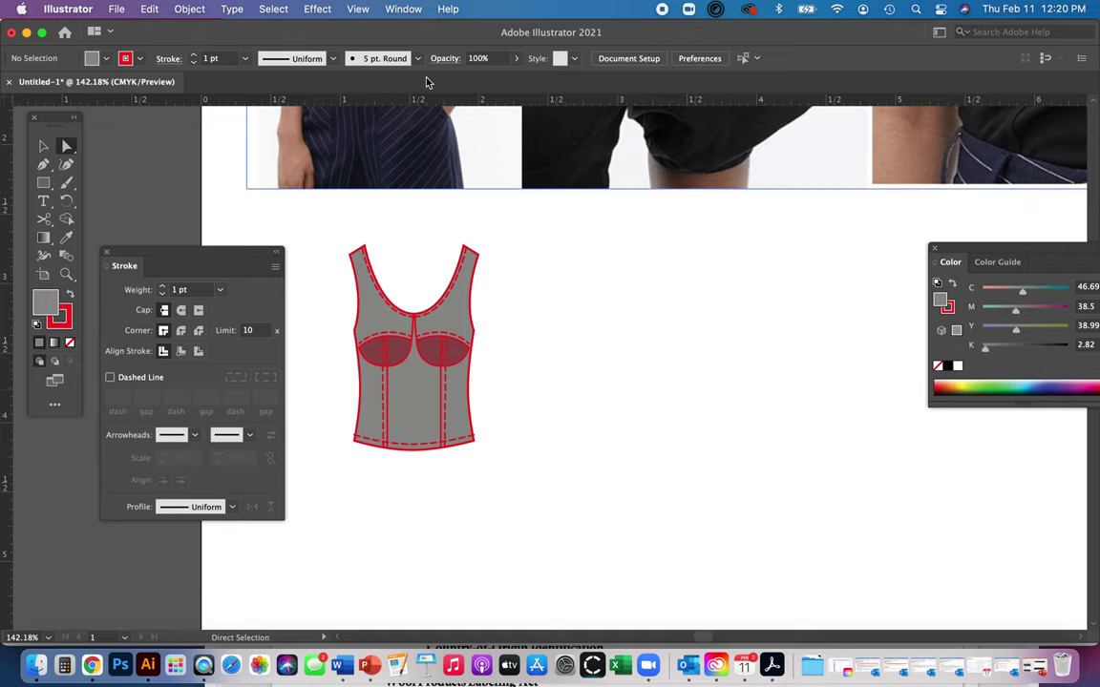
Open the Pathfinder panel, move it aside, and zoom in on the neckline and bust
click(405, 10)
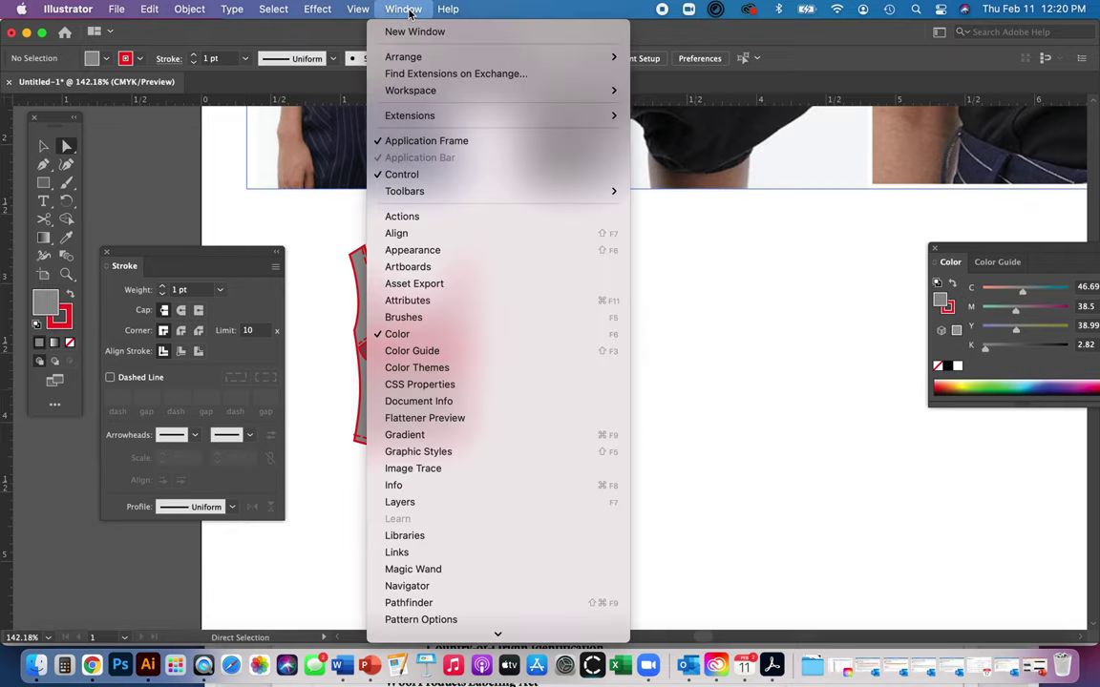
click(492, 604)
drag(810, 318, 637, 237)
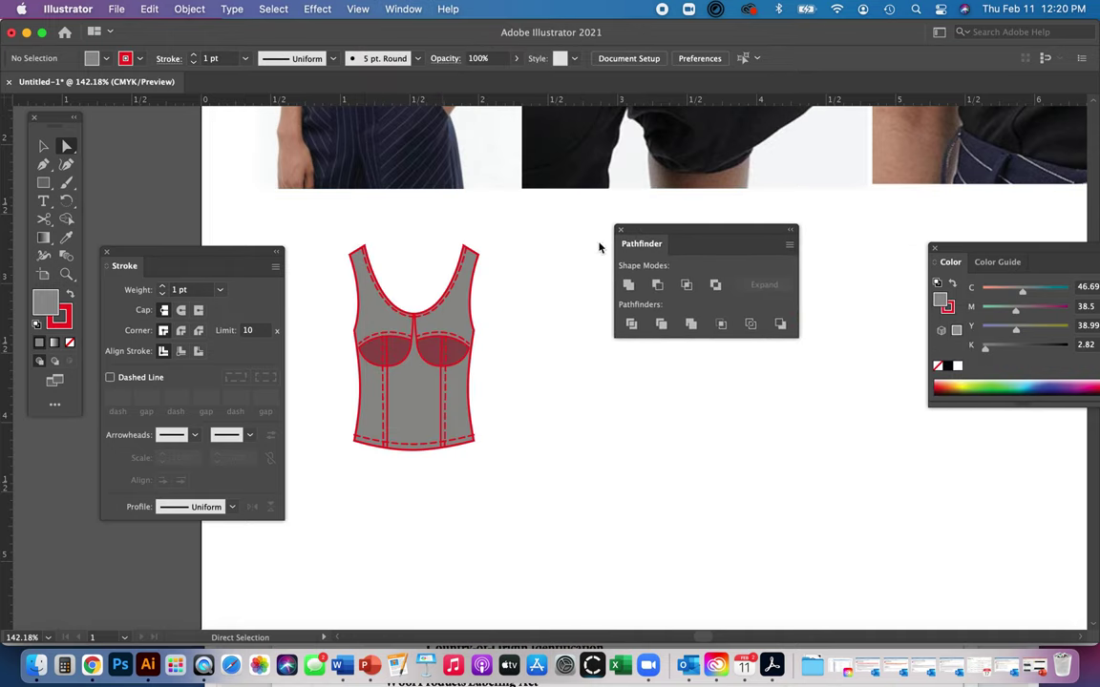
key(z)
drag(314, 214, 484, 307)
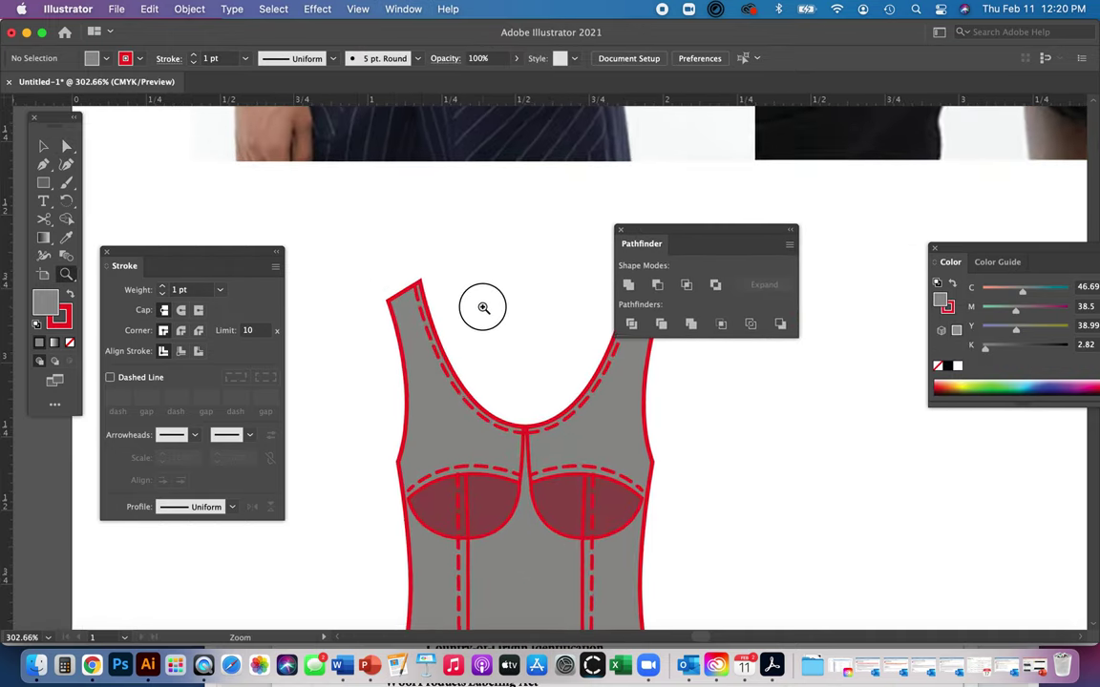
drag(556, 415, 540, 559)
drag(461, 252, 482, 559)
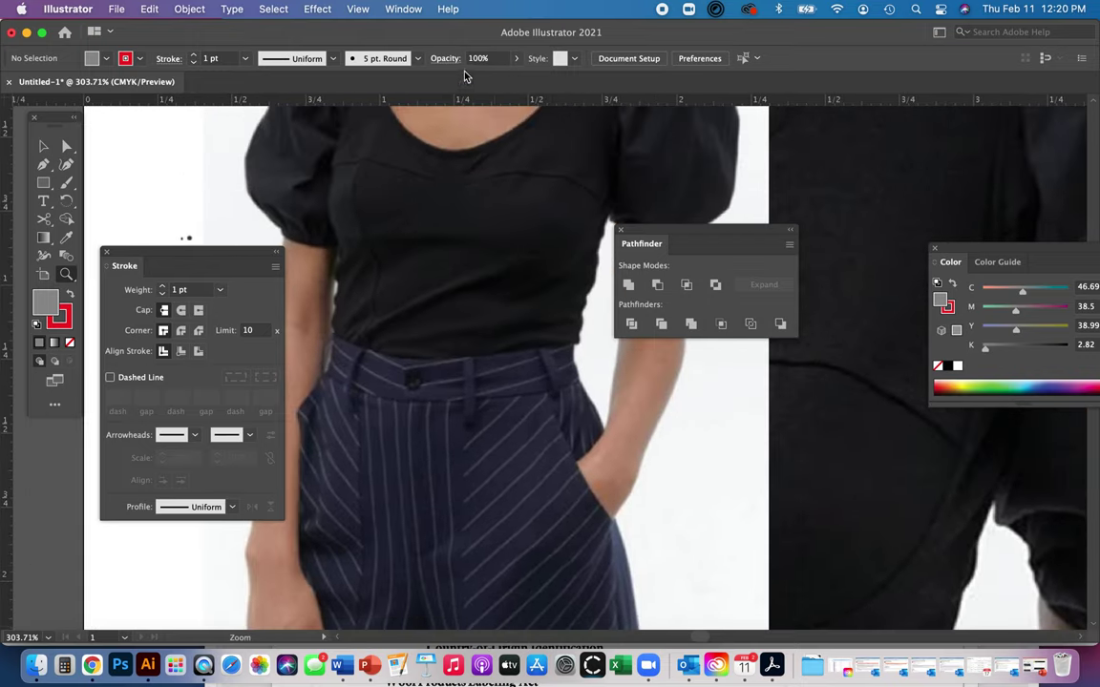
scroll(478, 353, down, 10)
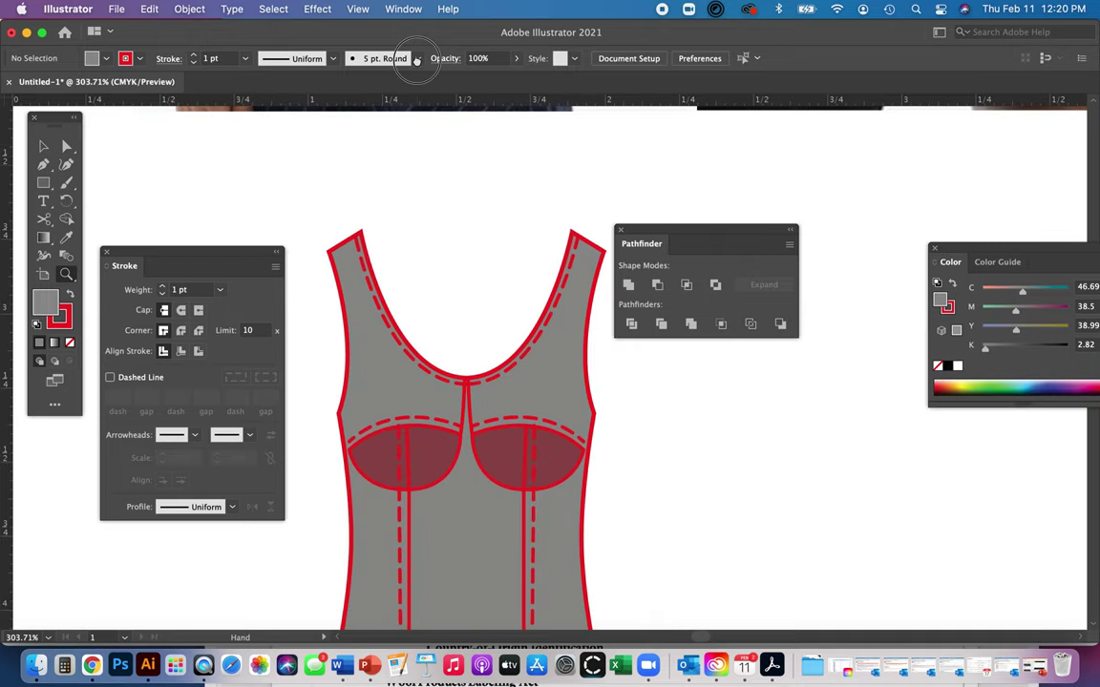
key(a)
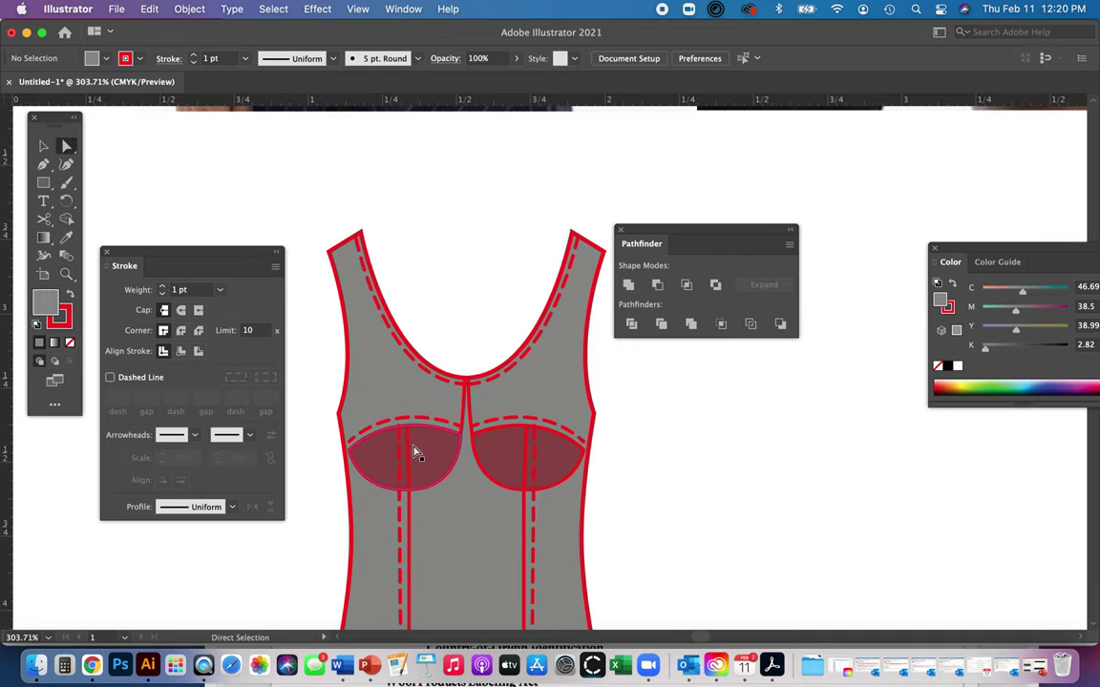
click(466, 381)
mouse_move(467, 381)
mouse_down()
mouse_move(455, 381)
mouse_move(477, 382)
mouse_up()
click(466, 384)
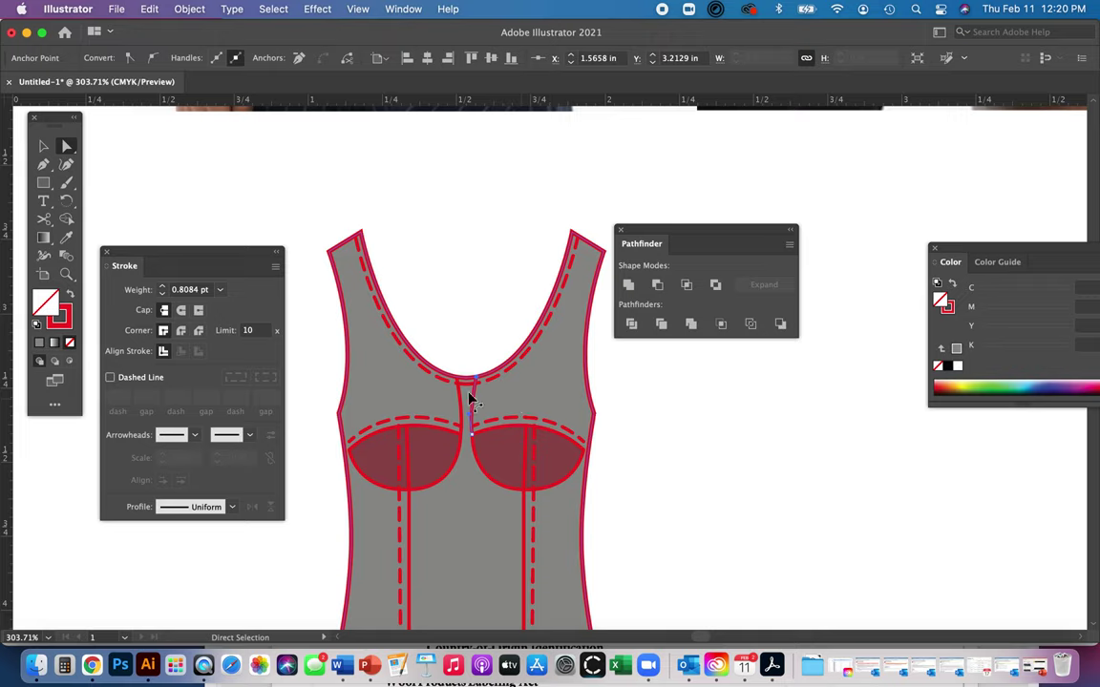
click(535, 392)
click(512, 434)
click(513, 438)
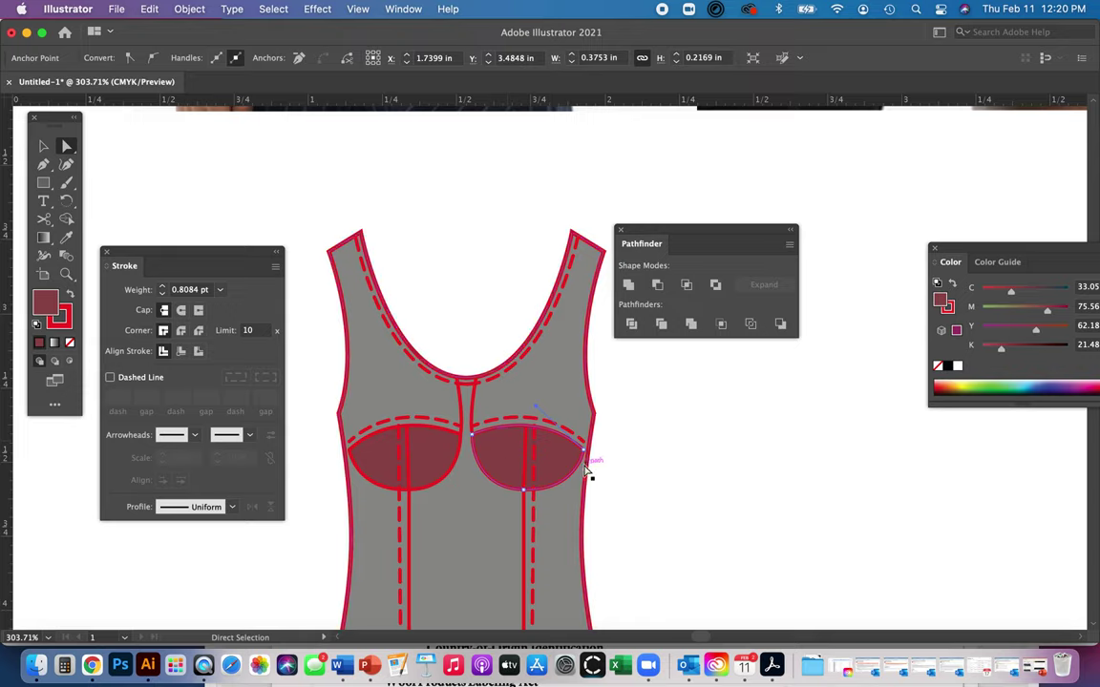
click(442, 435)
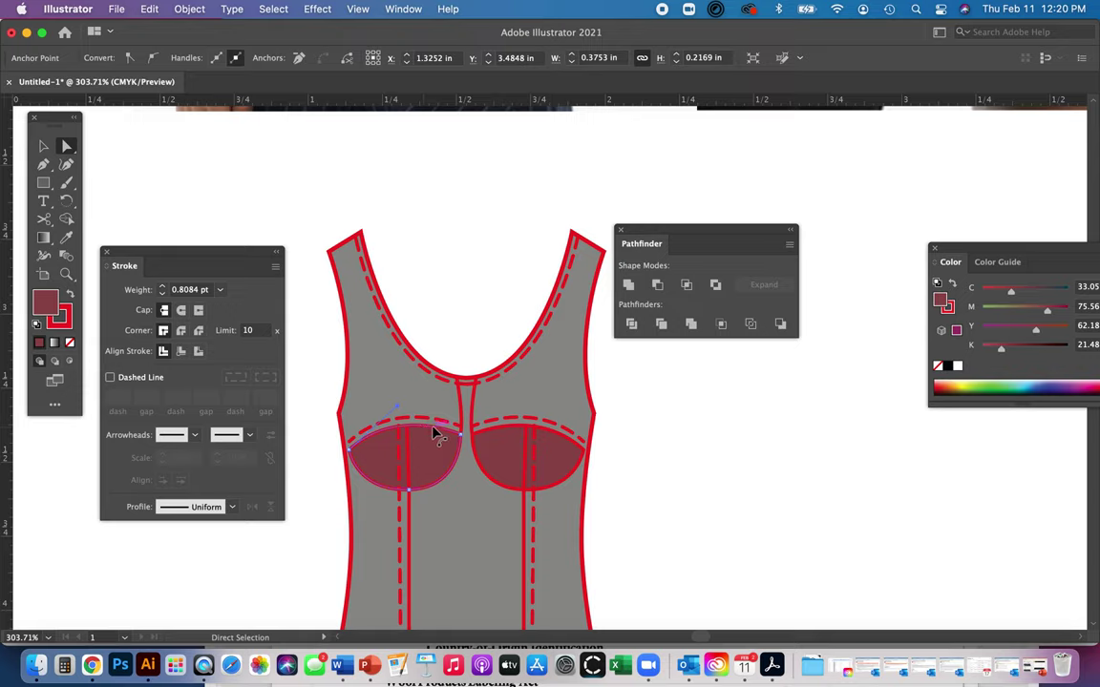
drag(434, 434, 375, 450)
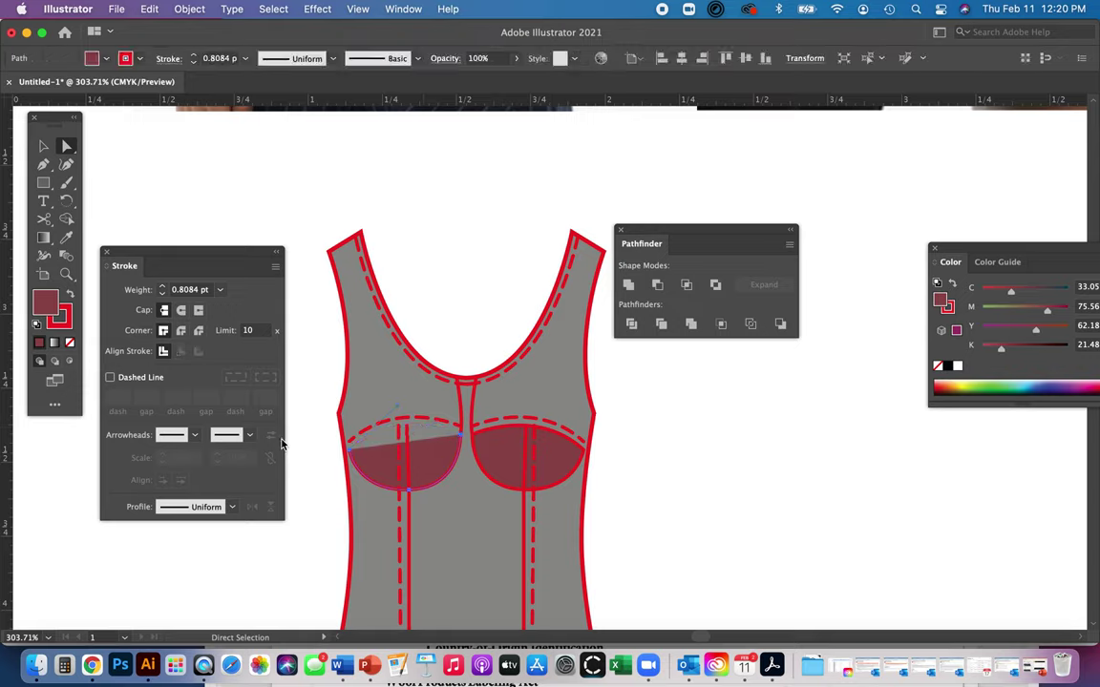
click(302, 512)
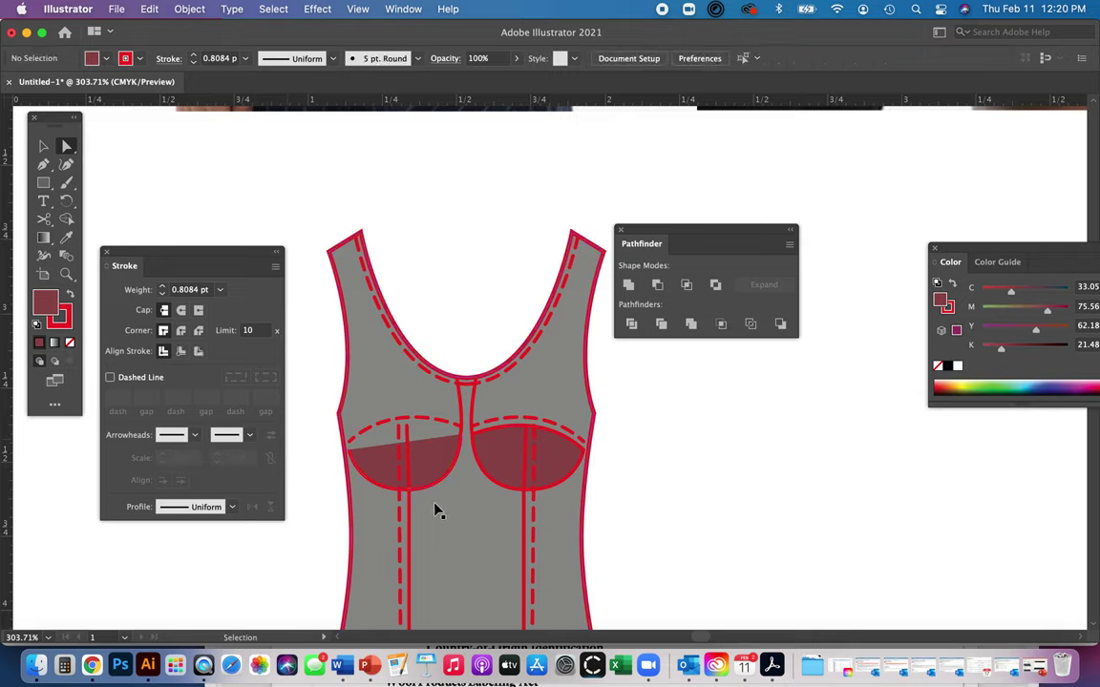
key(super+z)
key(super+z)
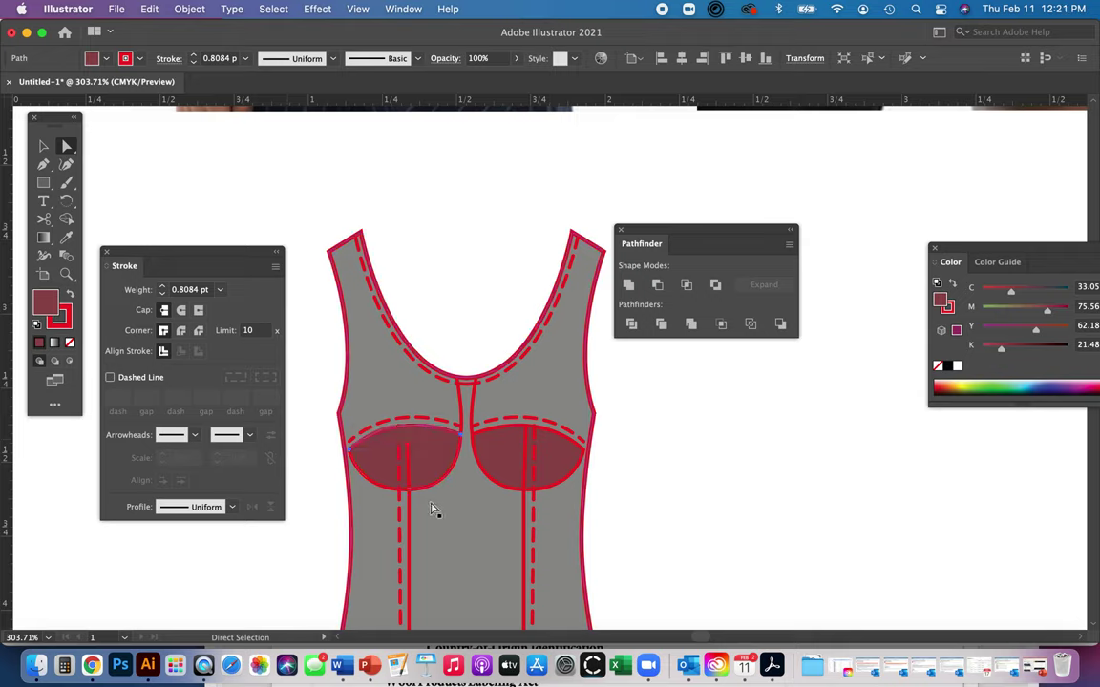
key(v)
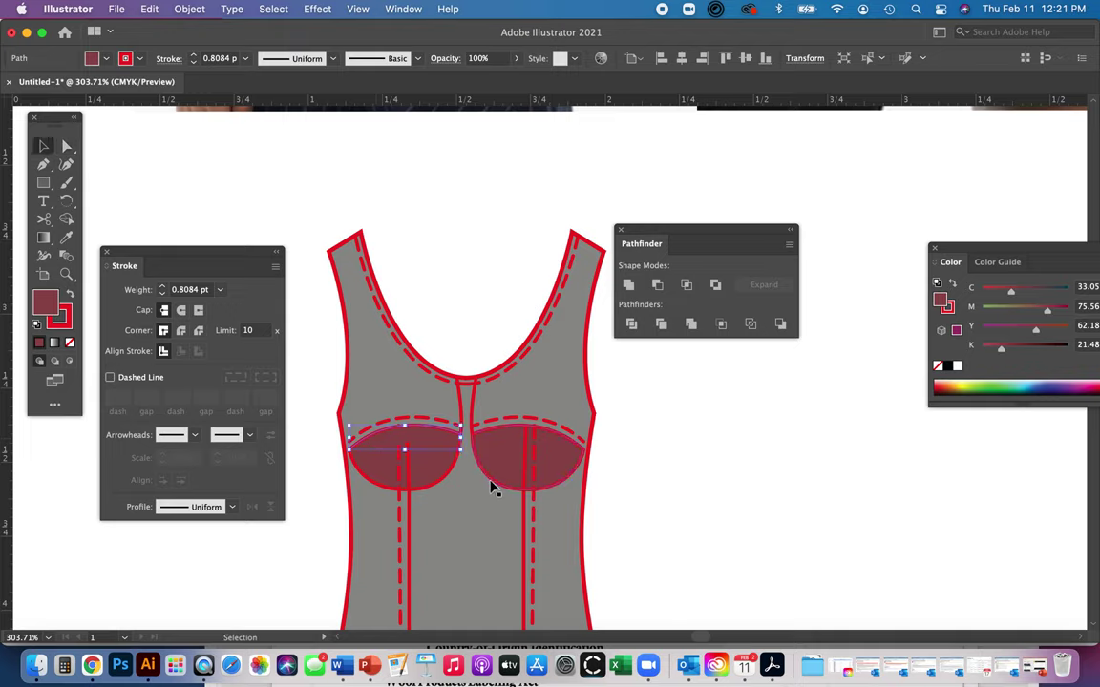
click(498, 448)
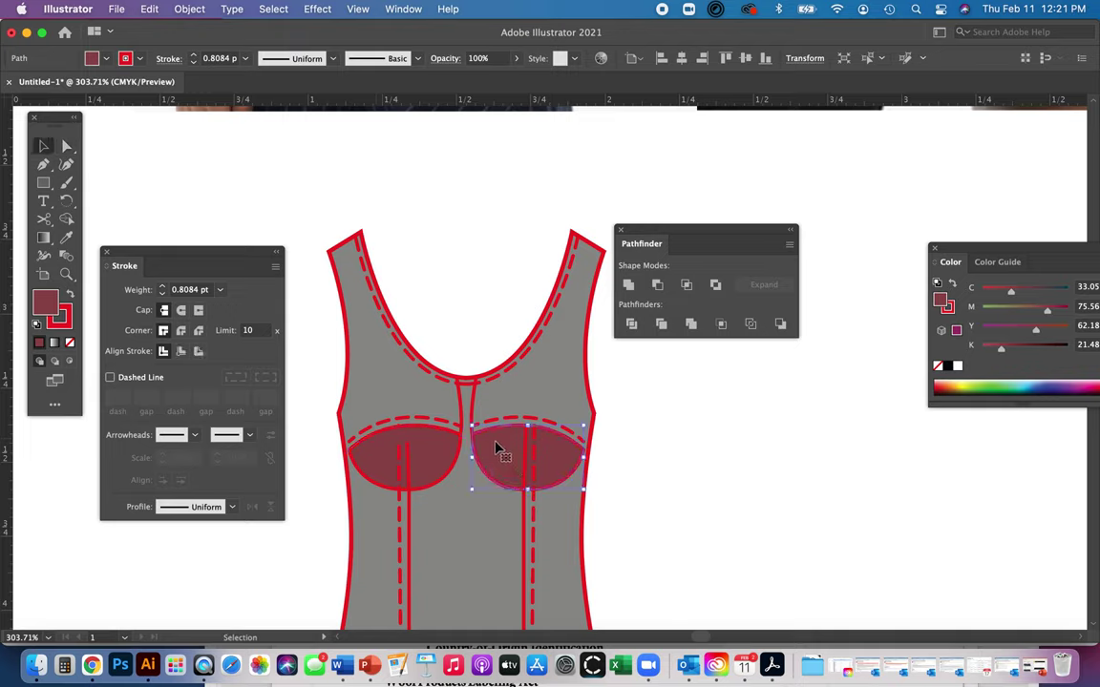
click(425, 447)
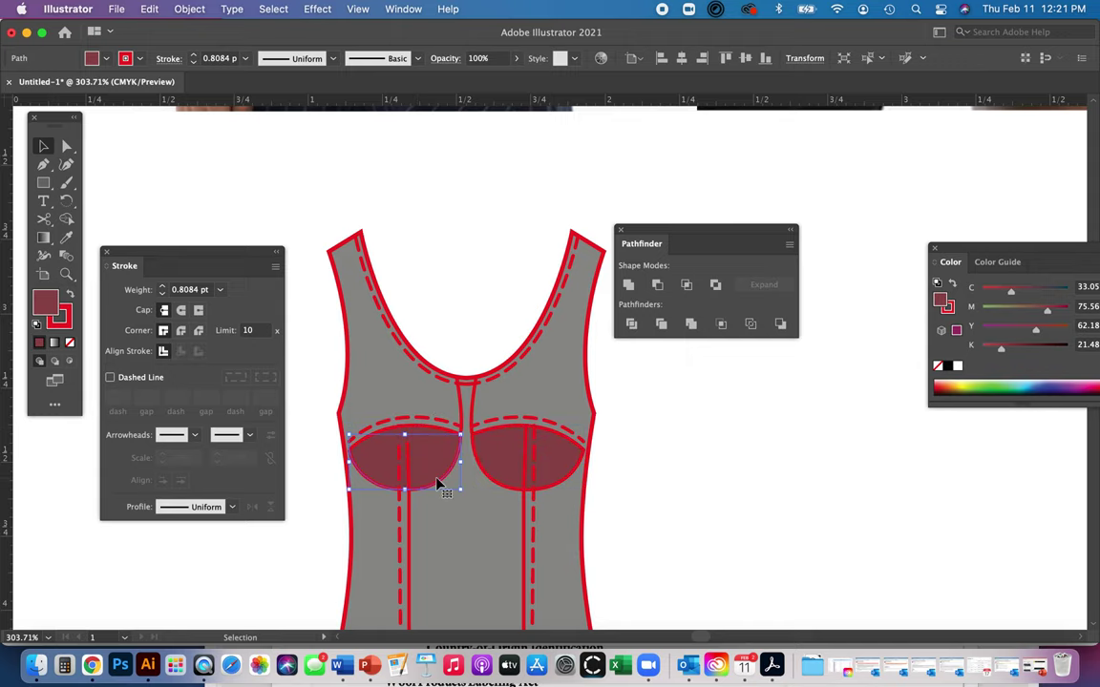
key(z)
Extend the left cup's top curve past the side seam and run an unfilled seam to the neckline
drag(309, 364, 403, 541)
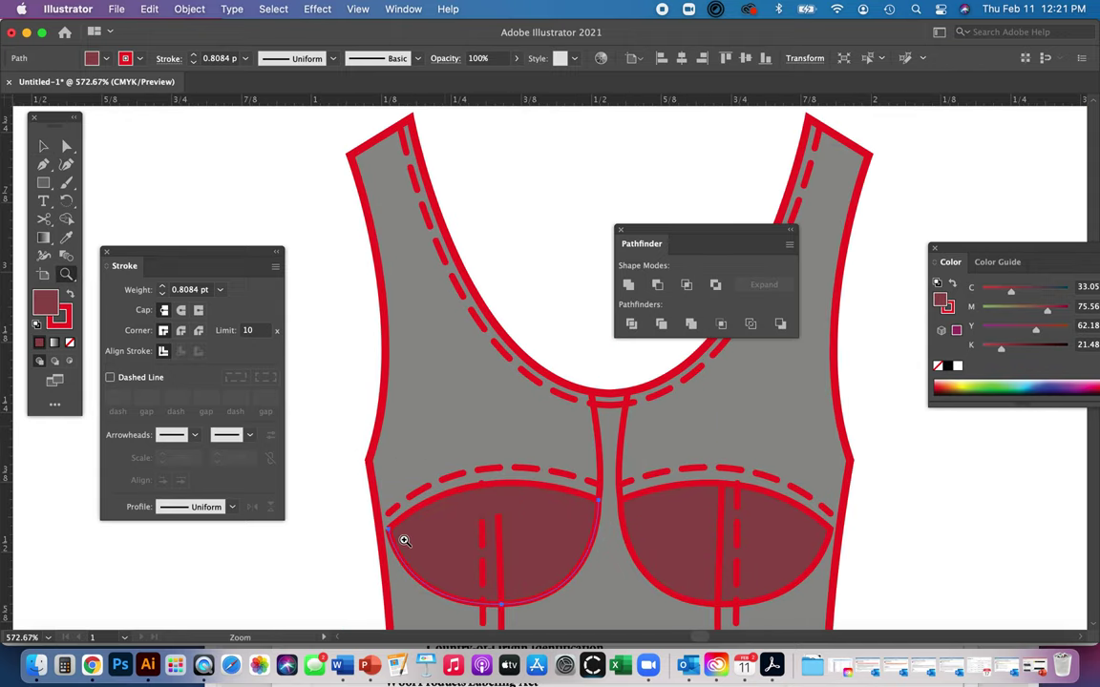
key(a)
click(412, 523)
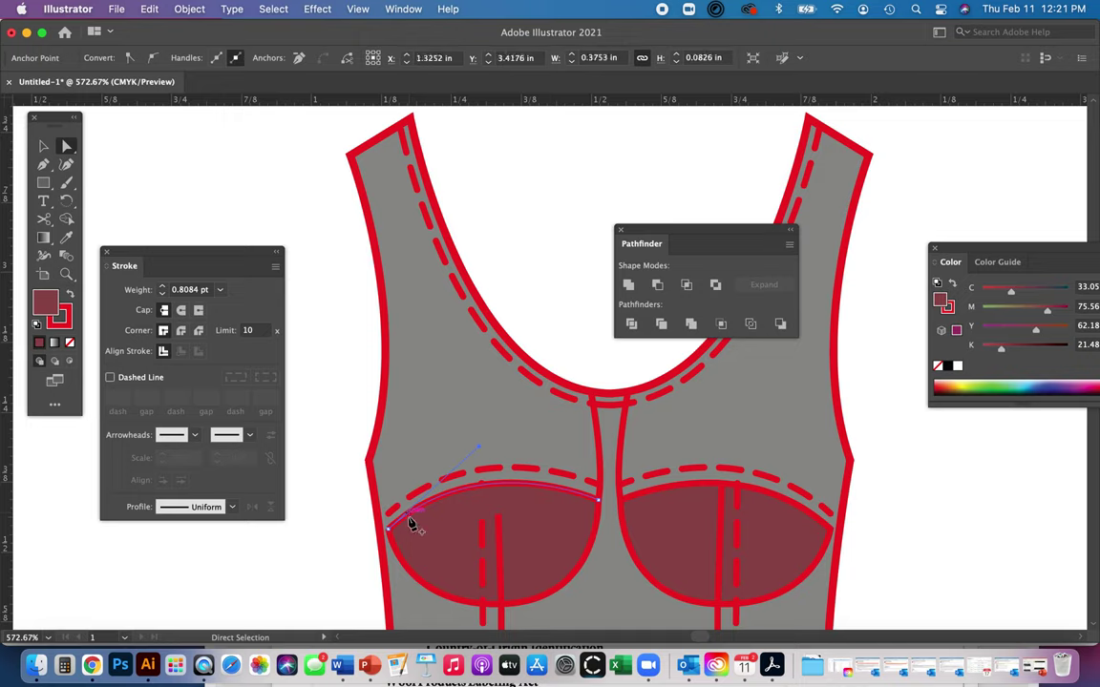
key(p)
drag(387, 527, 611, 516)
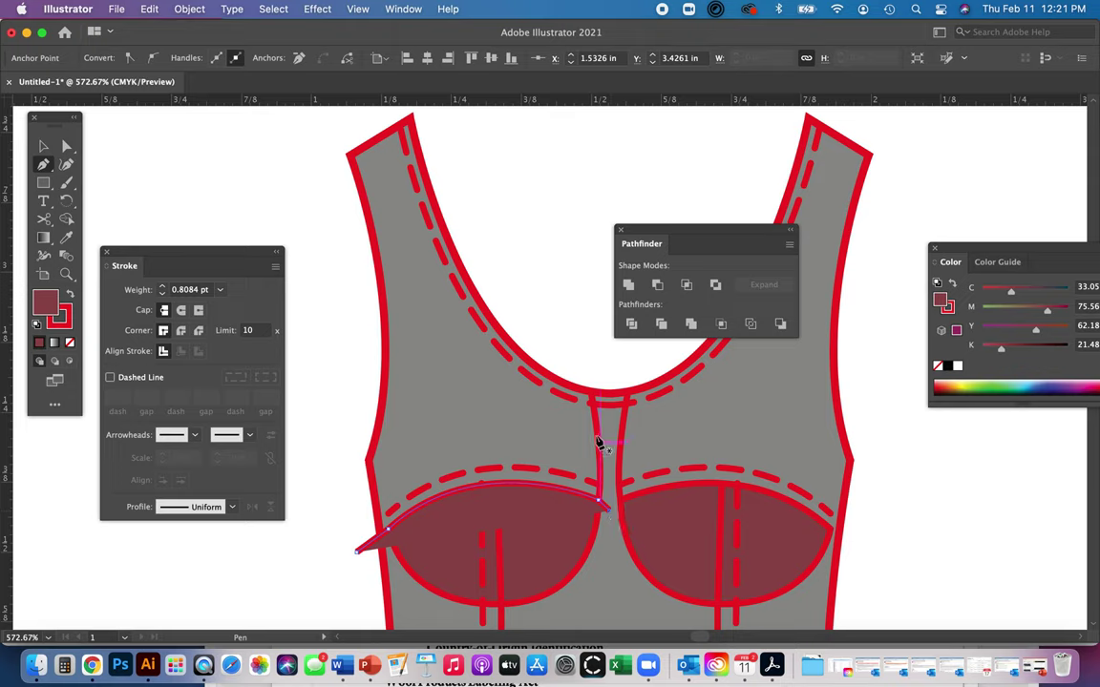
key(/)
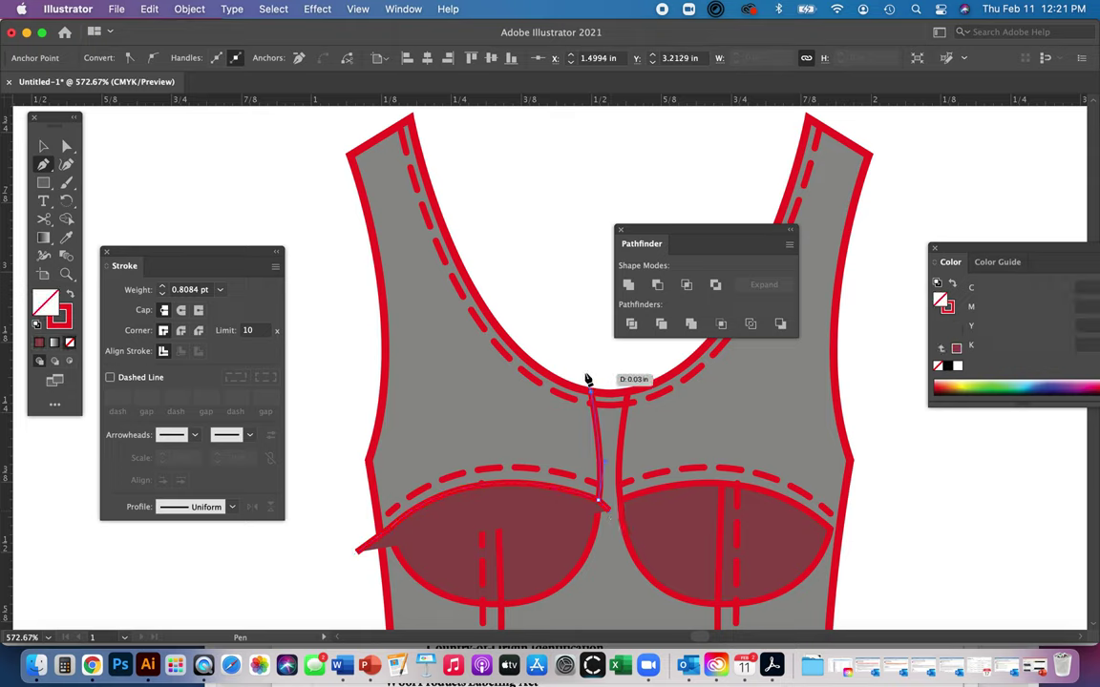
click(585, 376)
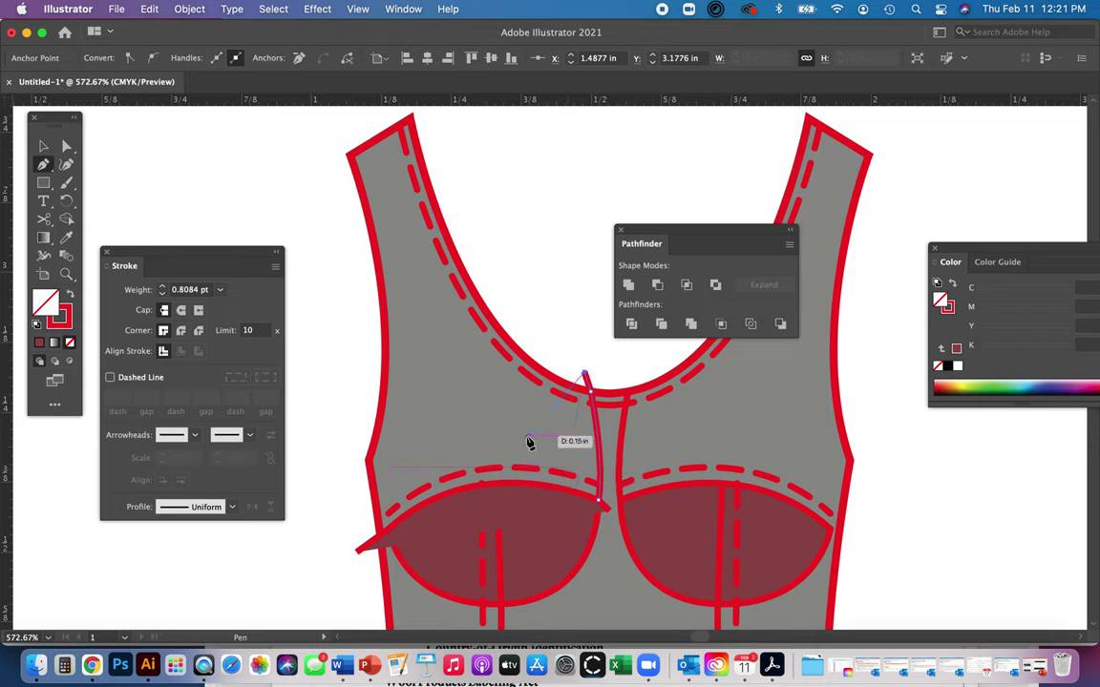
key(a)
click(953, 481)
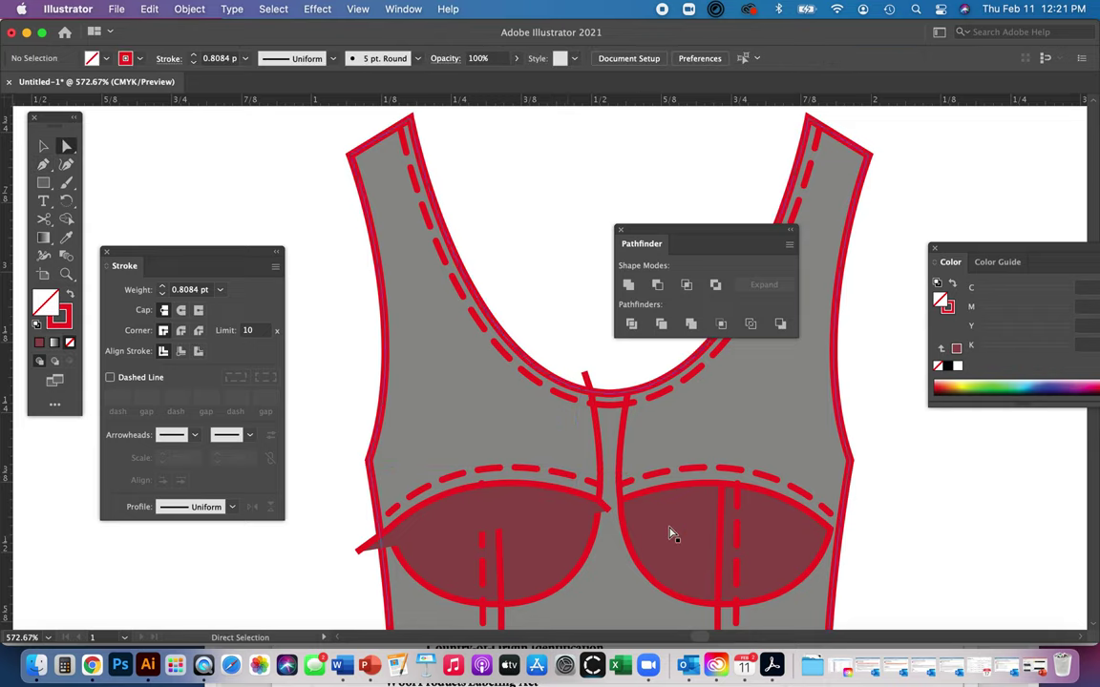
Draw the right seam curve from the right cup's inner end up to the neckline
click(685, 490)
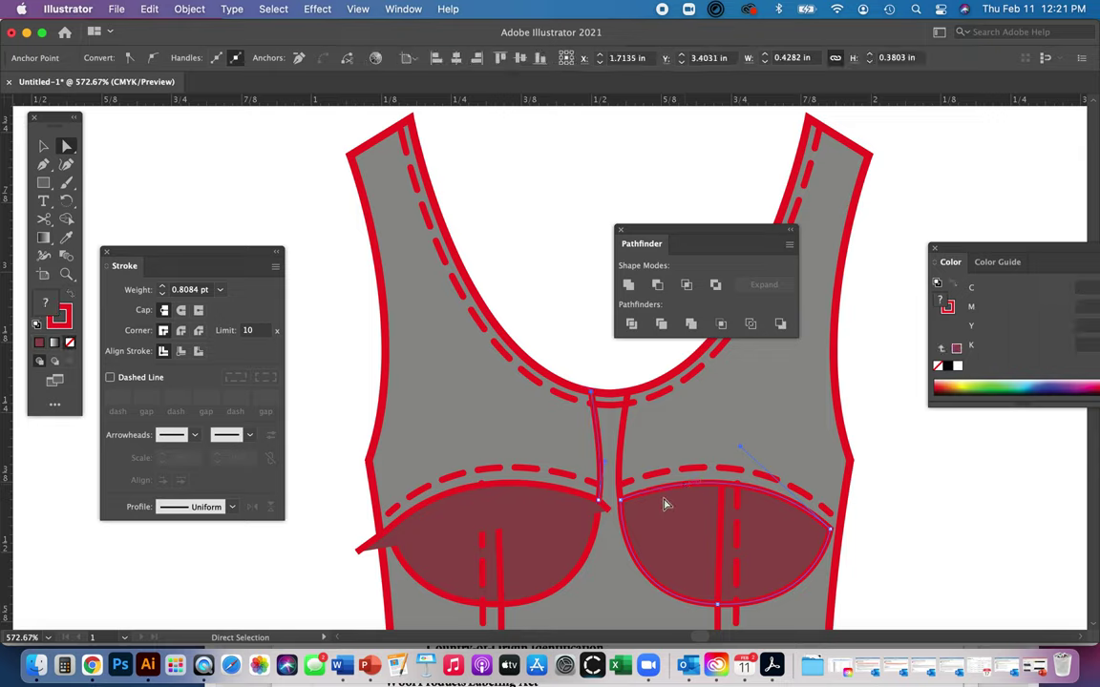
shift+click(663, 504)
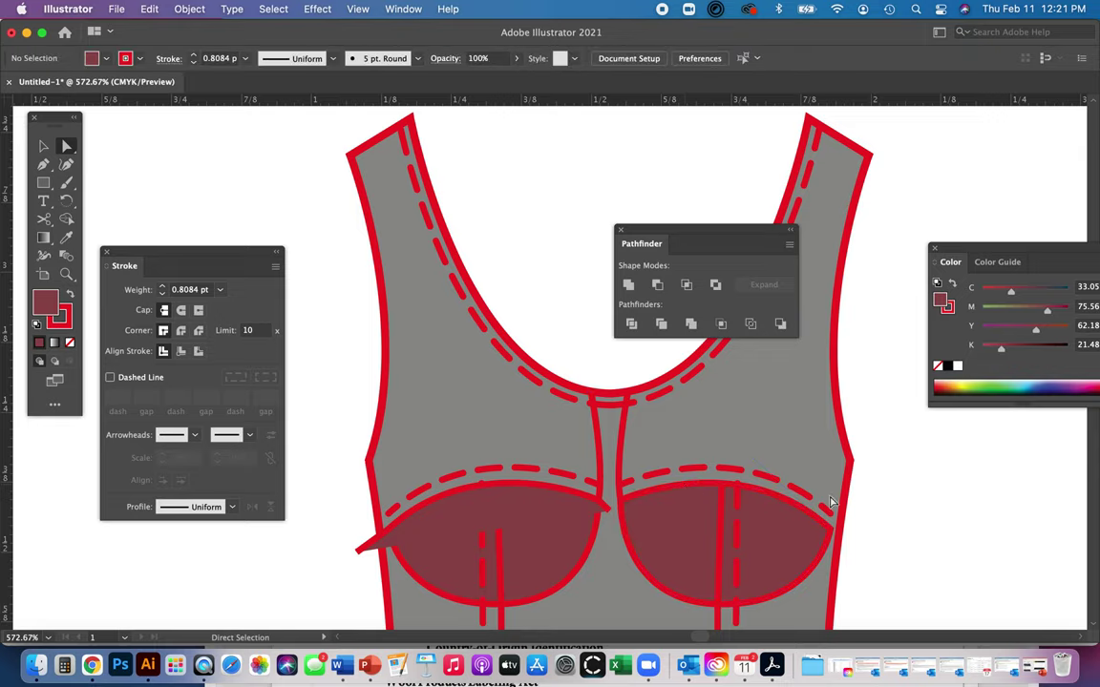
click(684, 491)
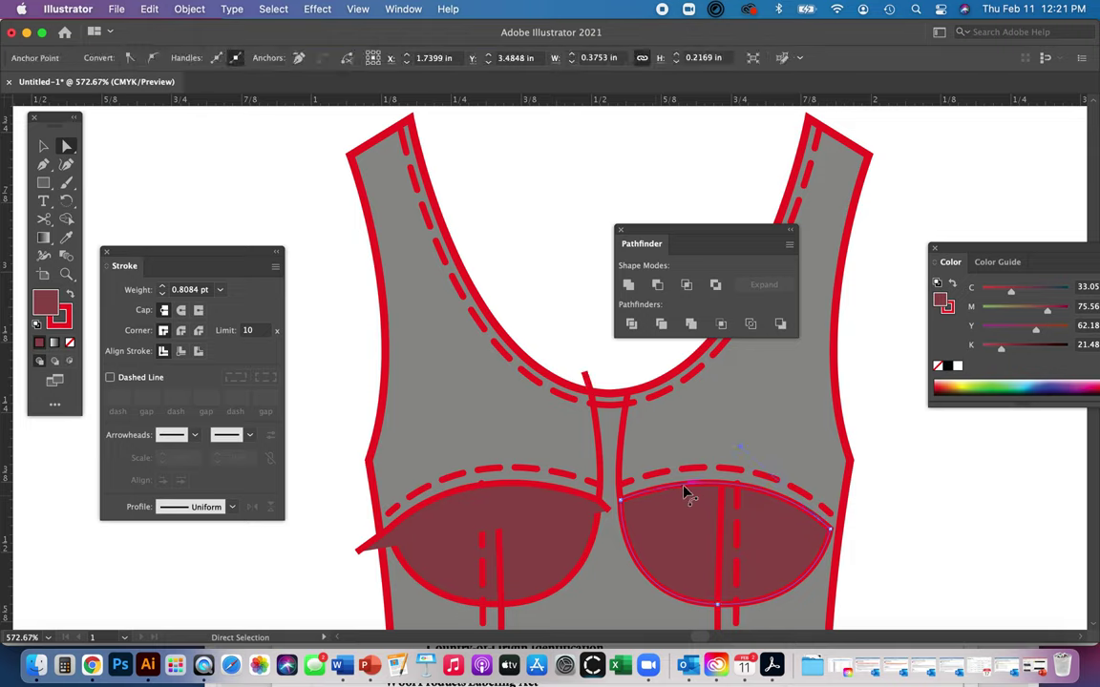
key(Delete)
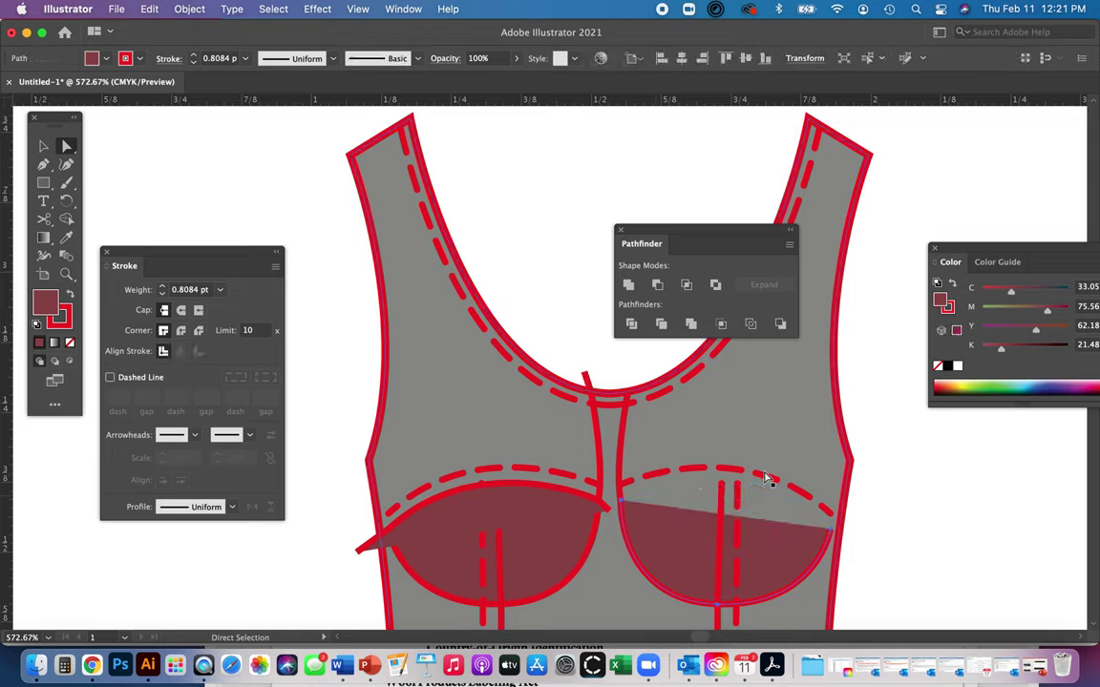
key(super+z)
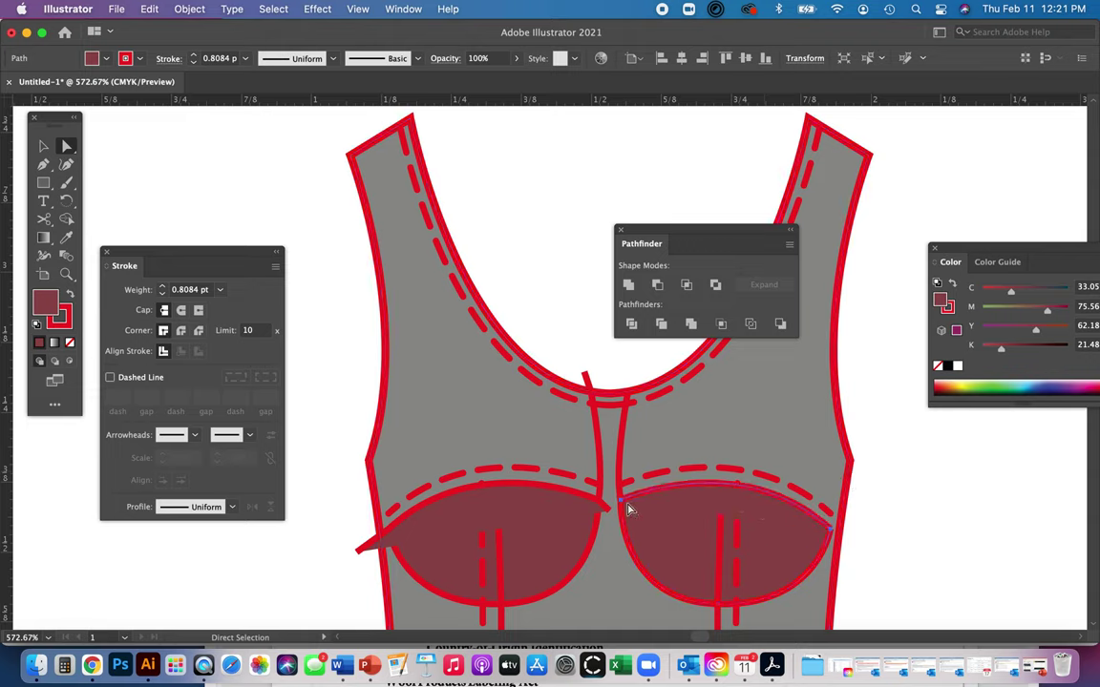
key(p)
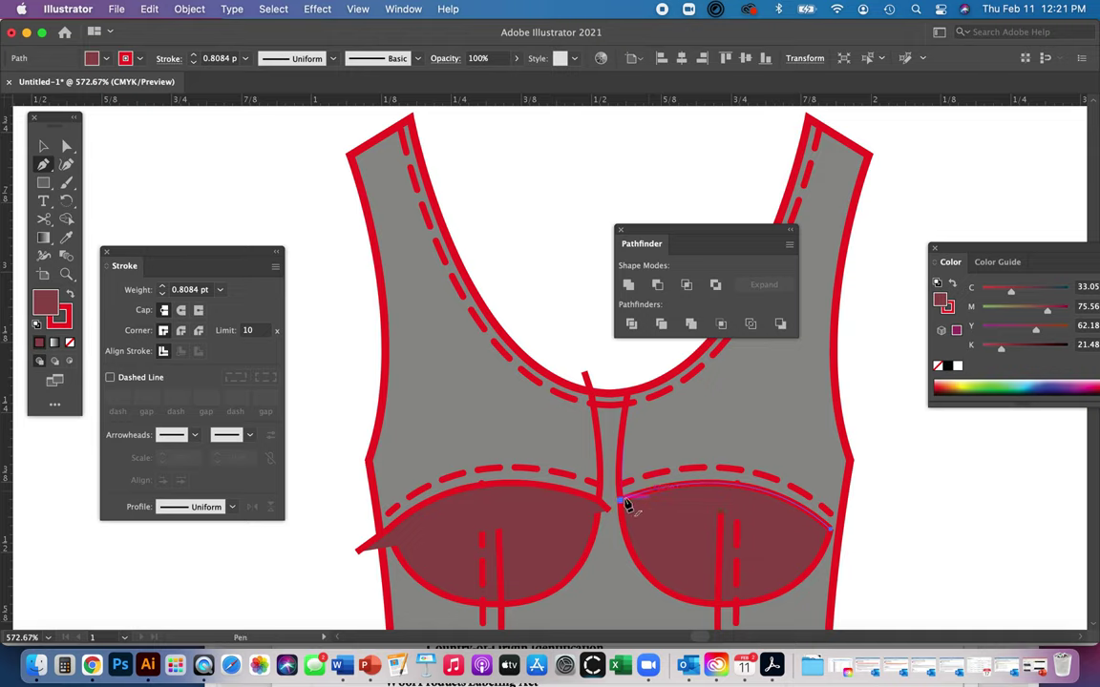
click(619, 503)
drag(617, 511, 889, 547)
super+click(631, 387)
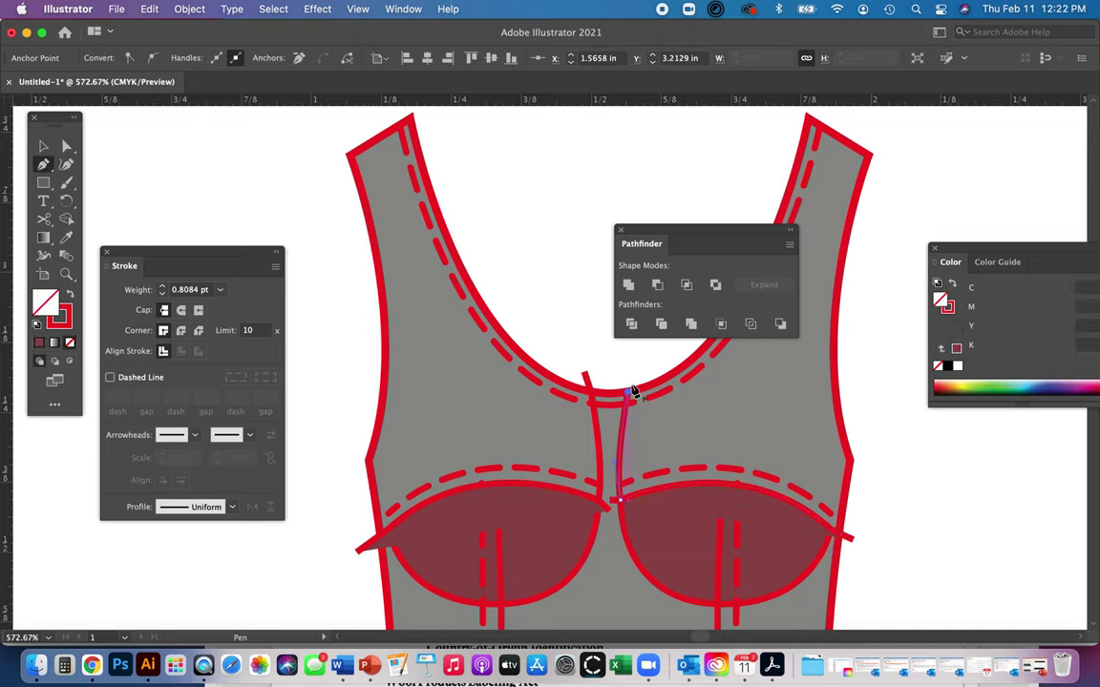
key(a)
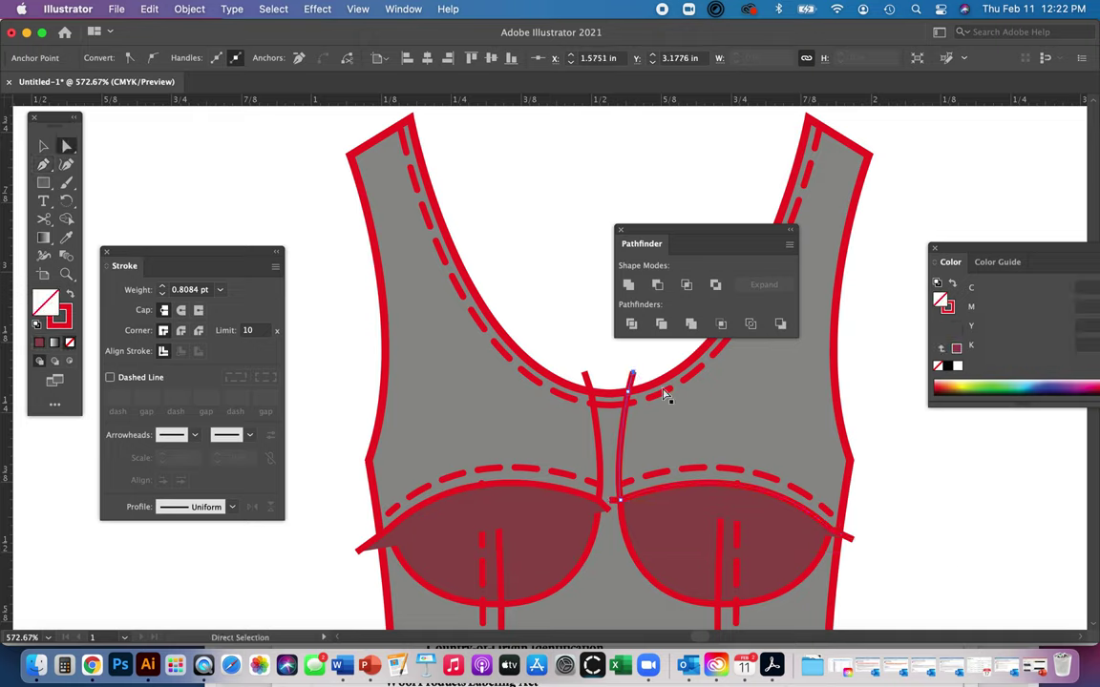
click(907, 537)
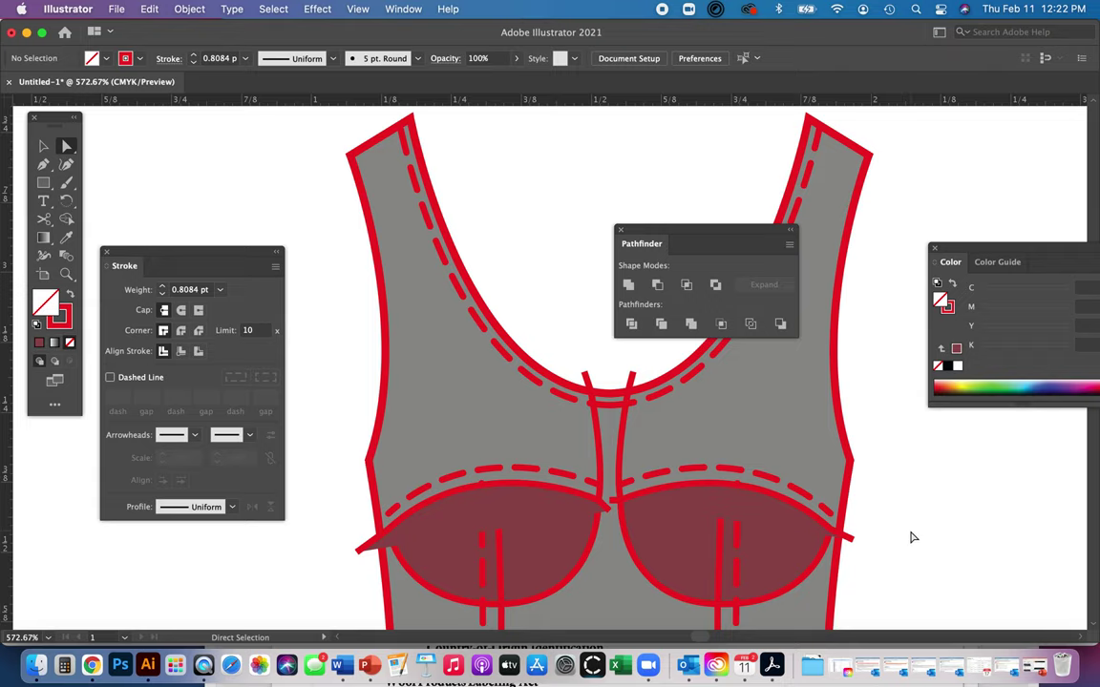
key(super+minus)
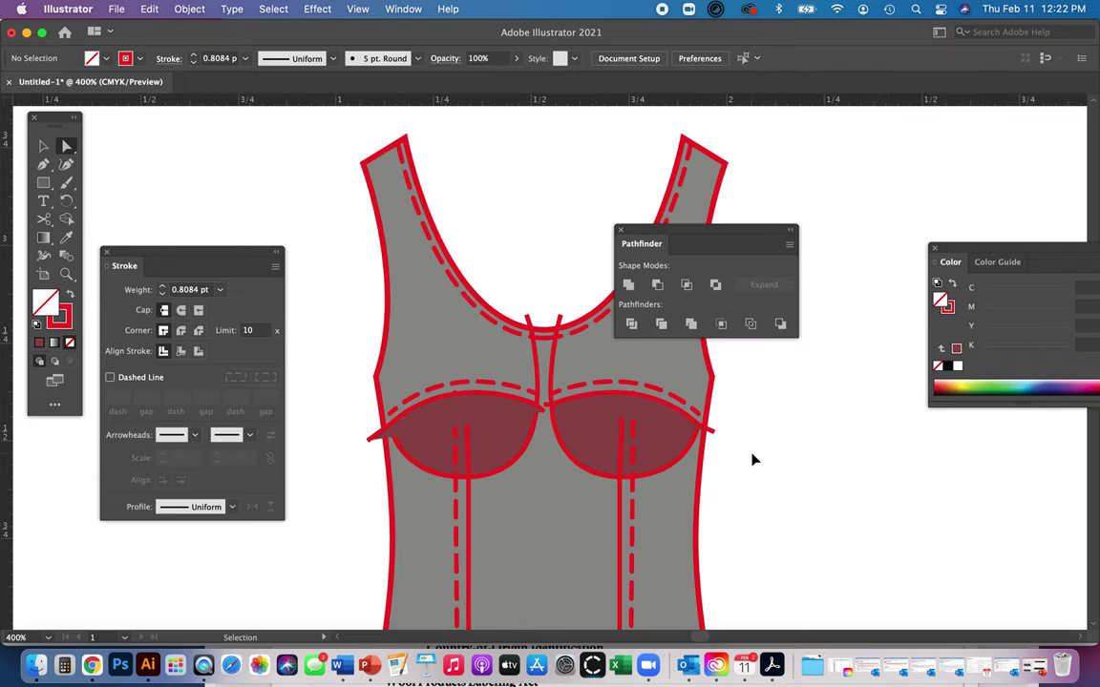
With the Selection tool, select the bust-cup band, then add the centre neck seams and the grey body
key(super+minus)
key(v)
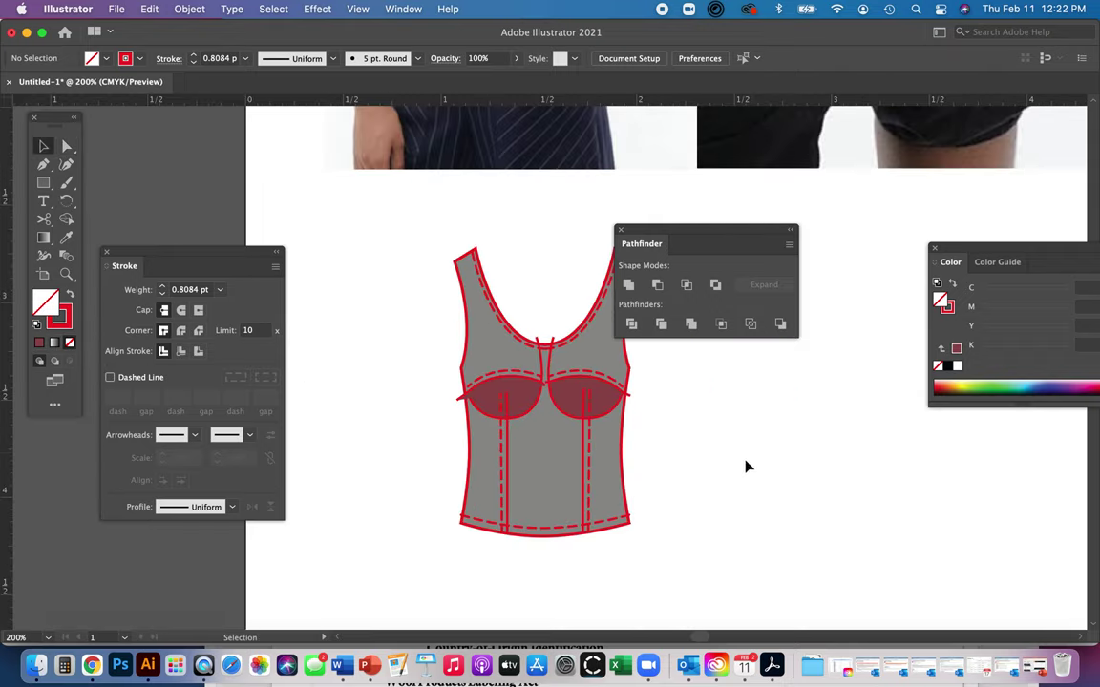
click(522, 392)
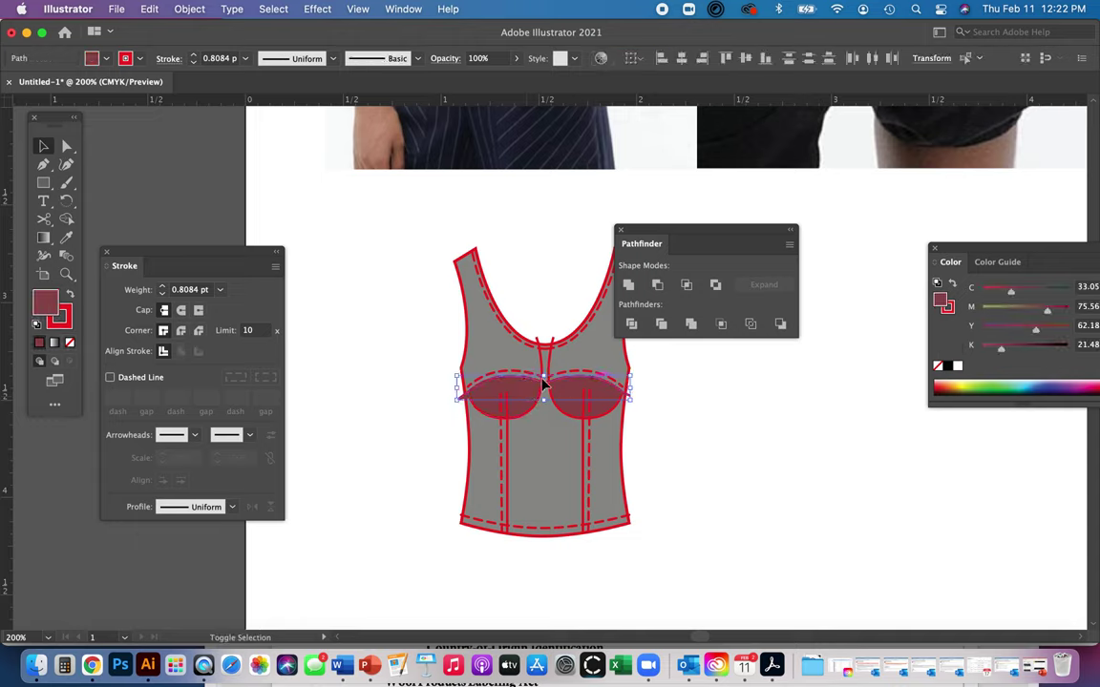
shift+click(544, 361)
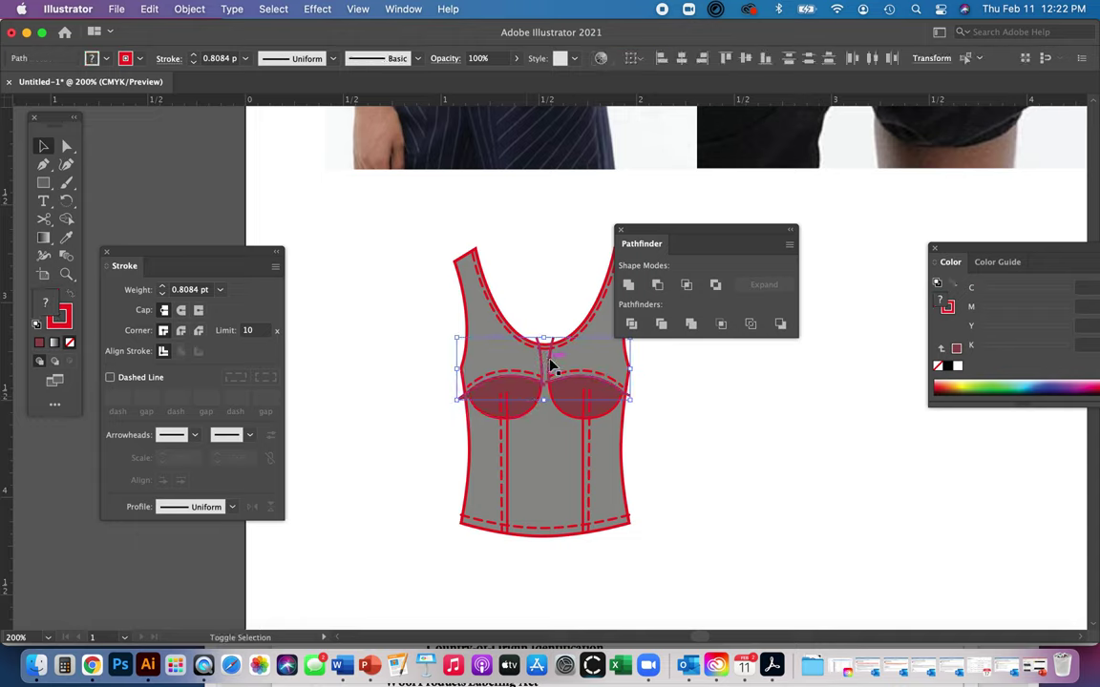
shift+click(467, 311)
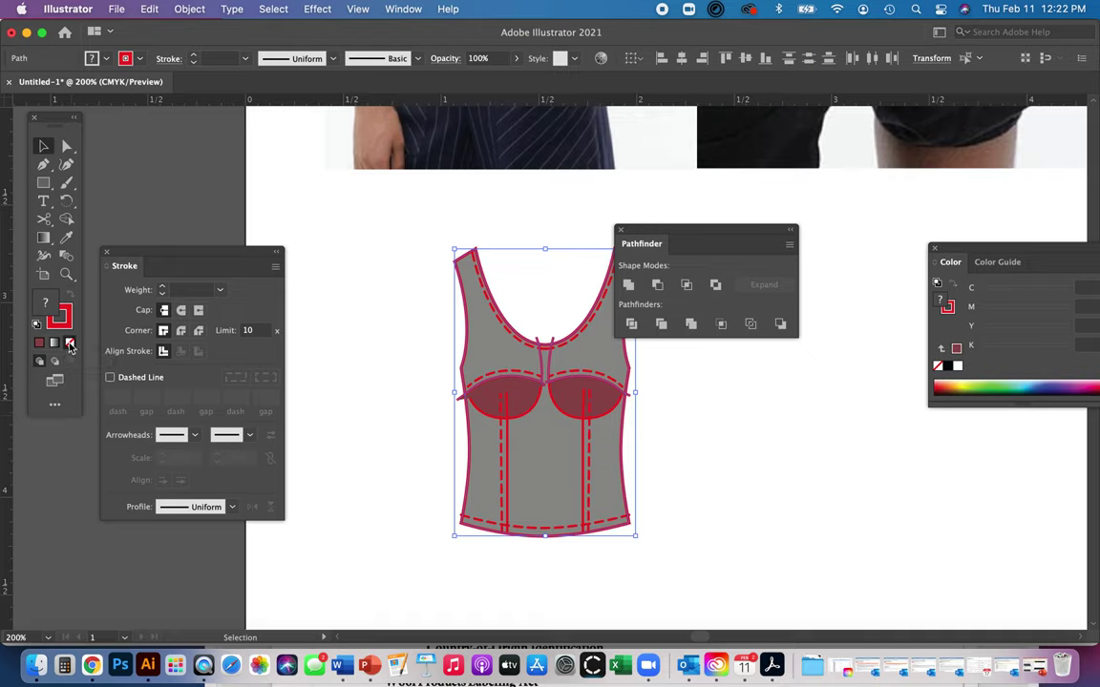
Remove the grey fill from the tank body and the fills from both cup outlines
click(430, 355)
click(465, 349)
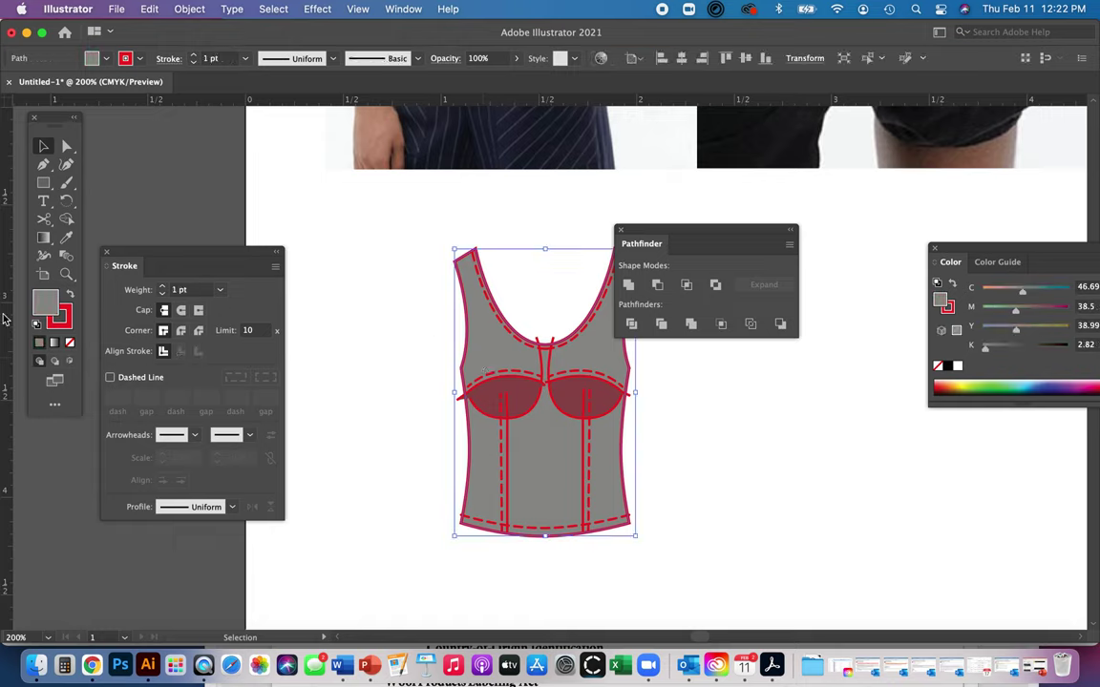
click(70, 343)
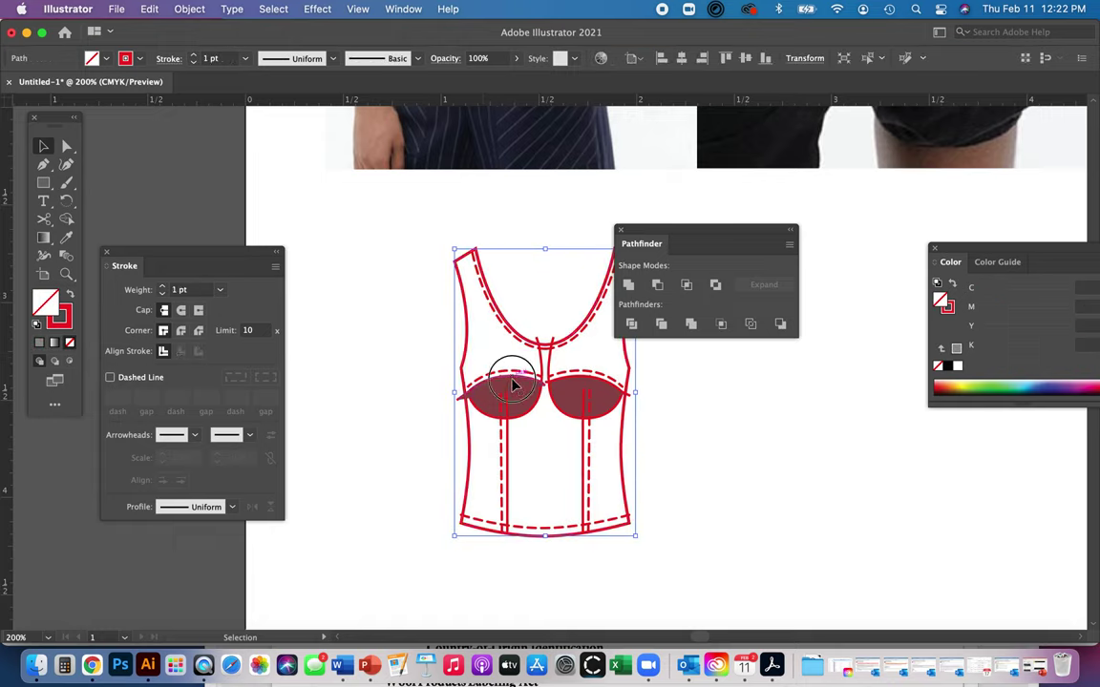
click(504, 388)
click(70, 344)
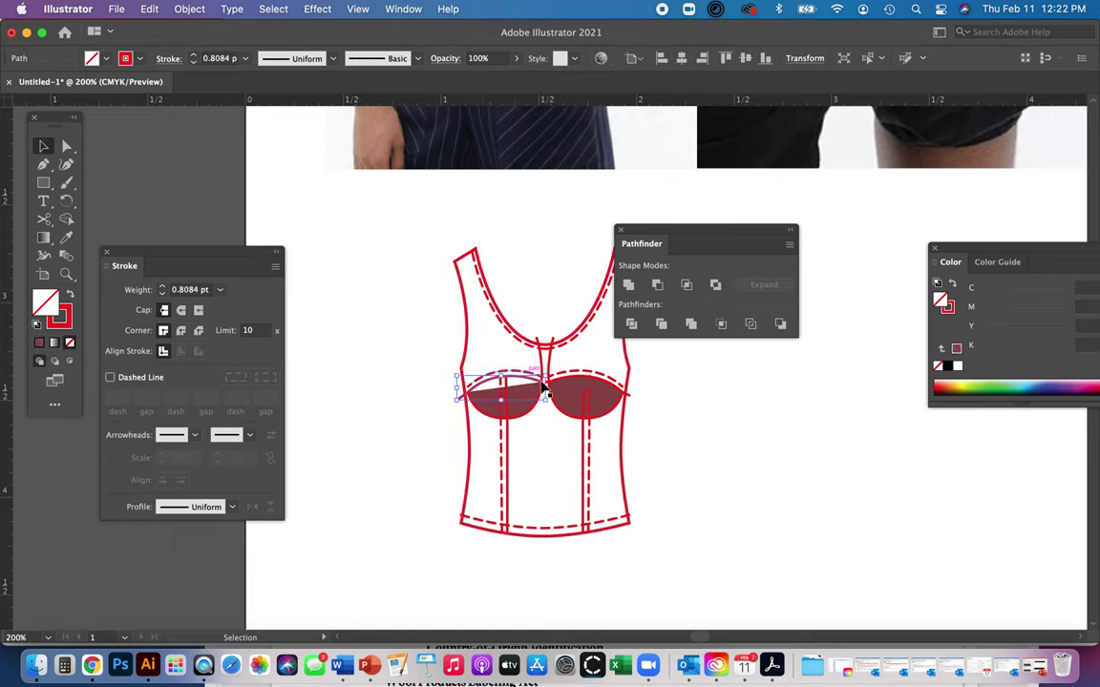
click(571, 387)
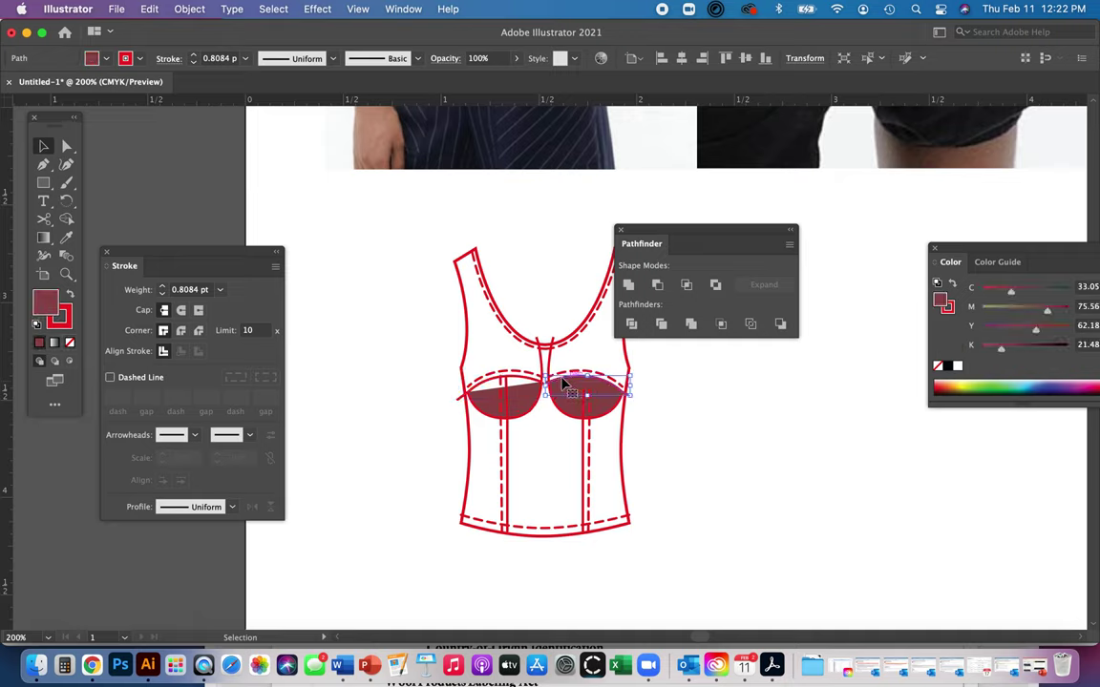
click(70, 344)
Select the left cup, neckline path and outer body outline together
shift+click(486, 386)
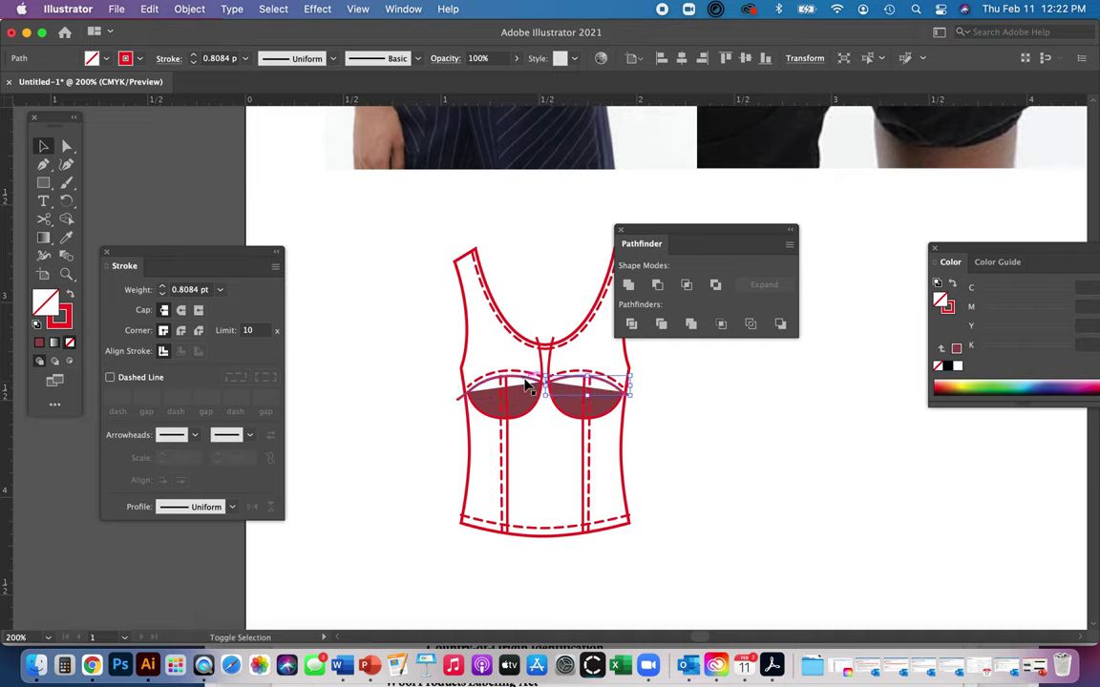
shift+click(541, 363)
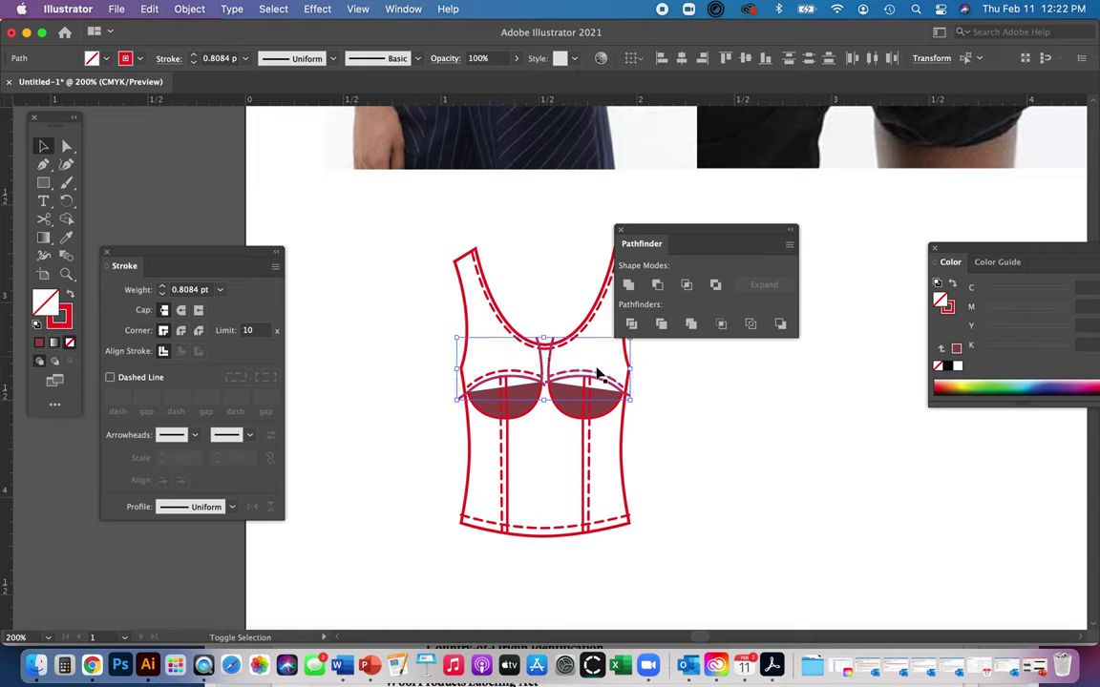
shift+click(508, 325)
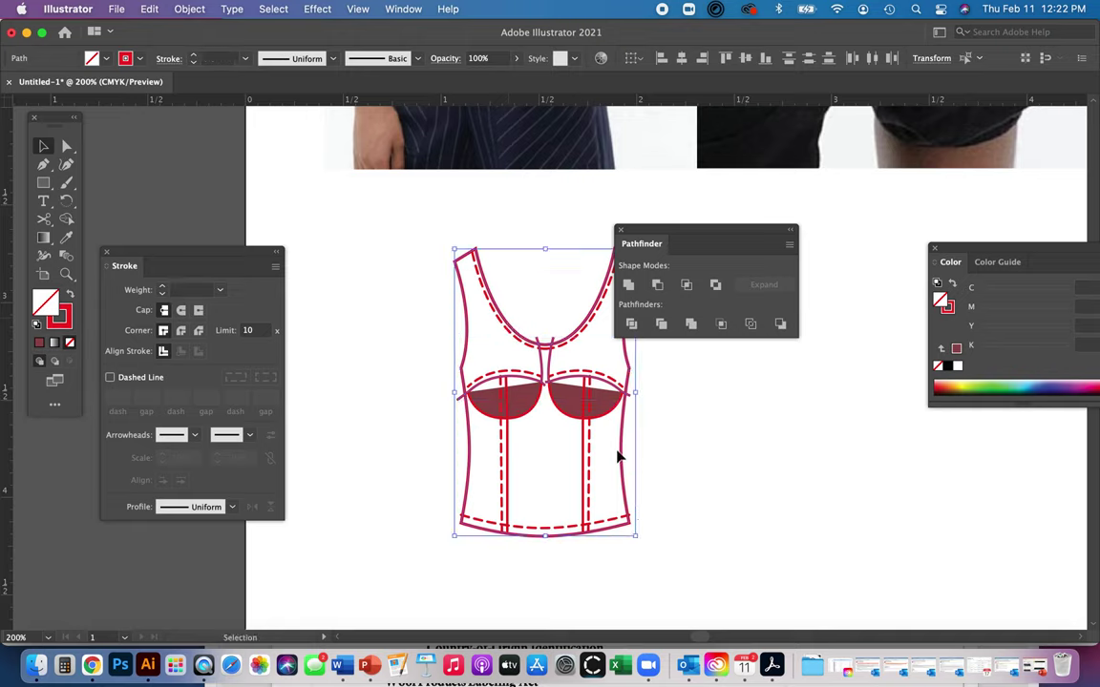
Zoom in on the bodice centre front and pick out the lower cup curves
key(z)
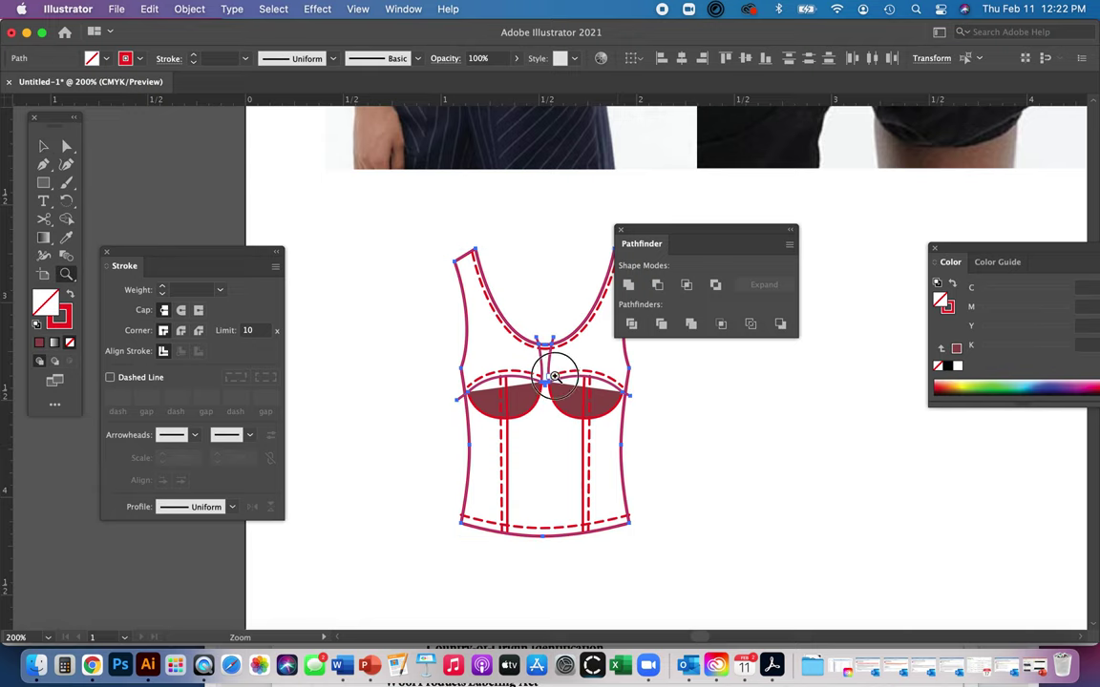
drag(550, 374, 714, 491)
key(a)
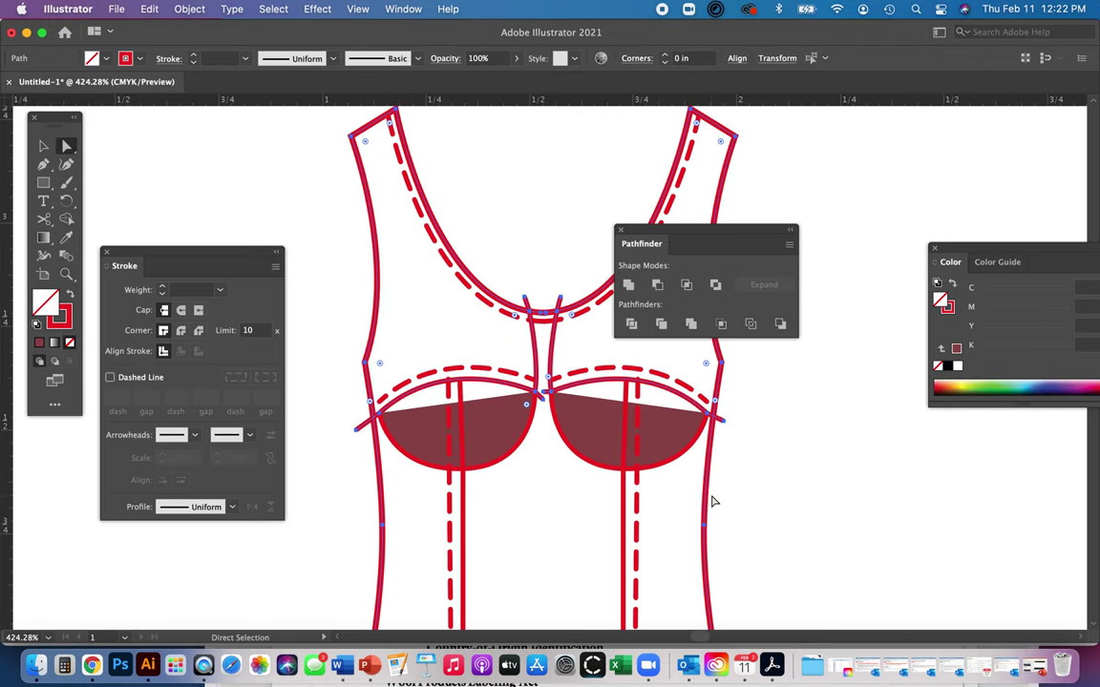
click(622, 469)
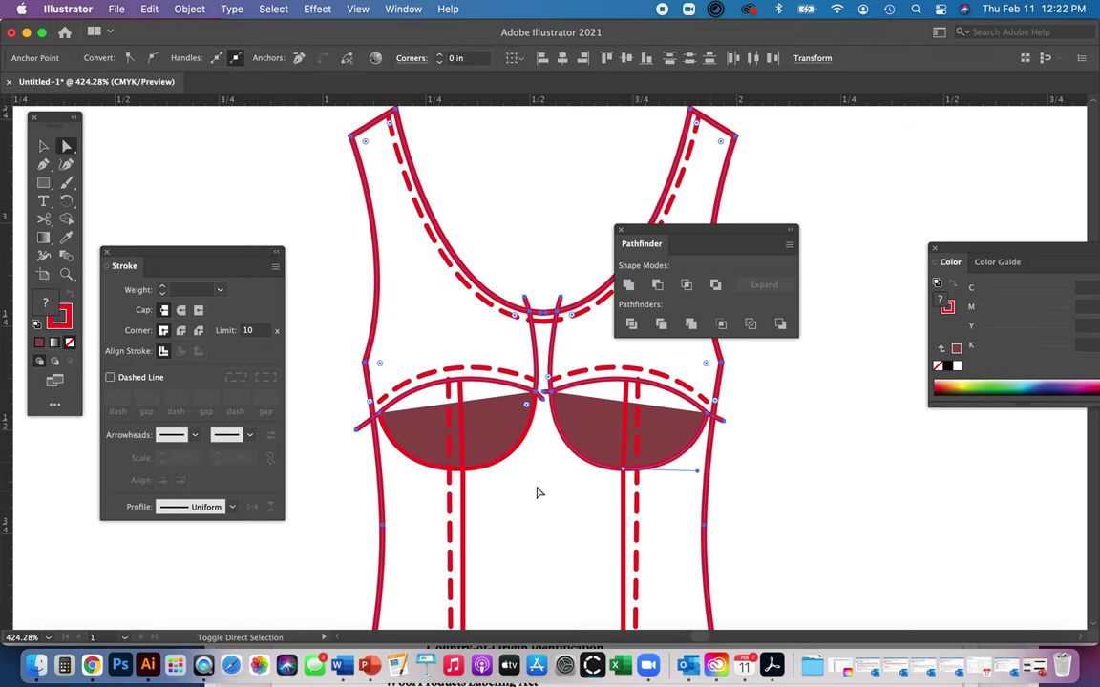
click(489, 467)
key(v)
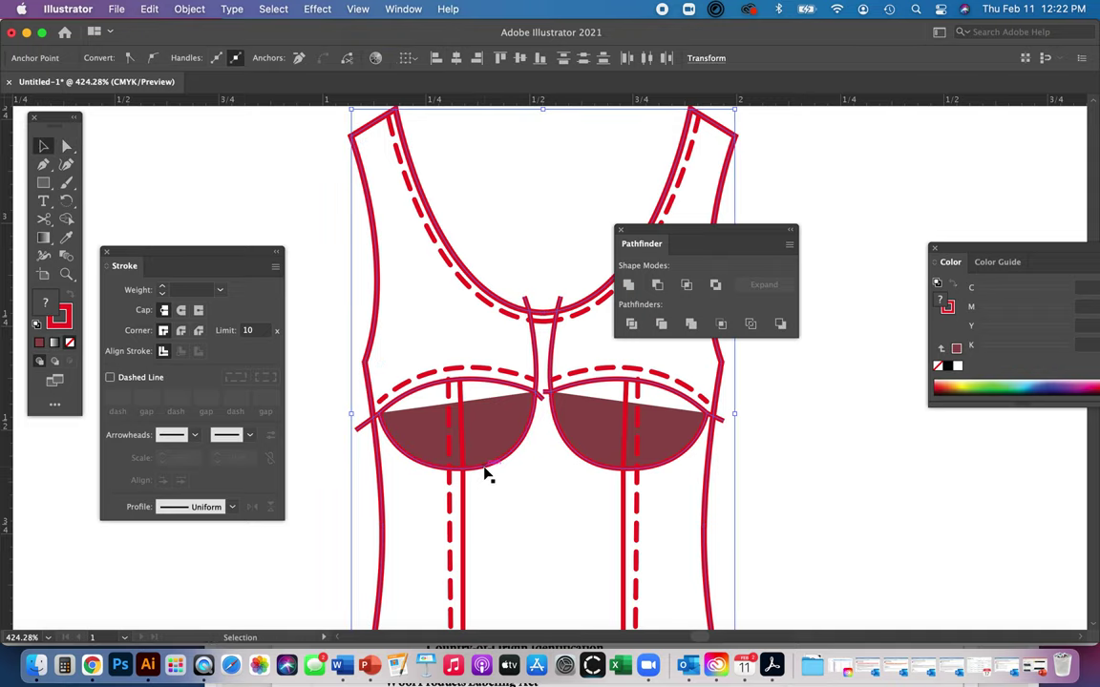
click(605, 470)
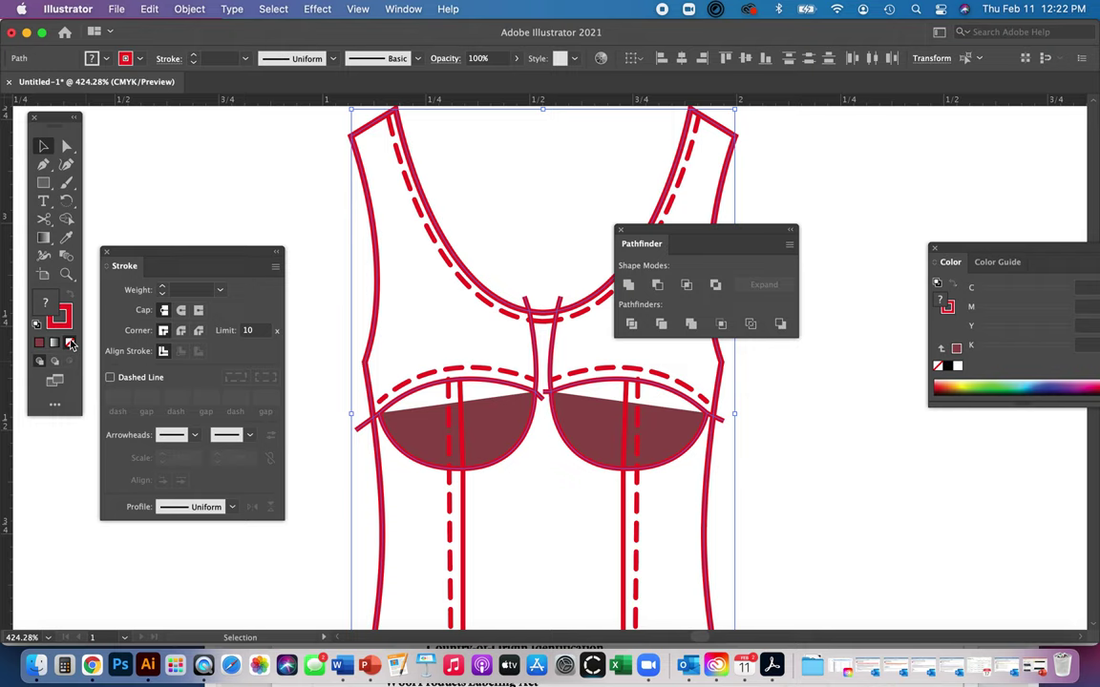
Set the fill of both dark red lower cup shapes to None
click(312, 510)
click(483, 454)
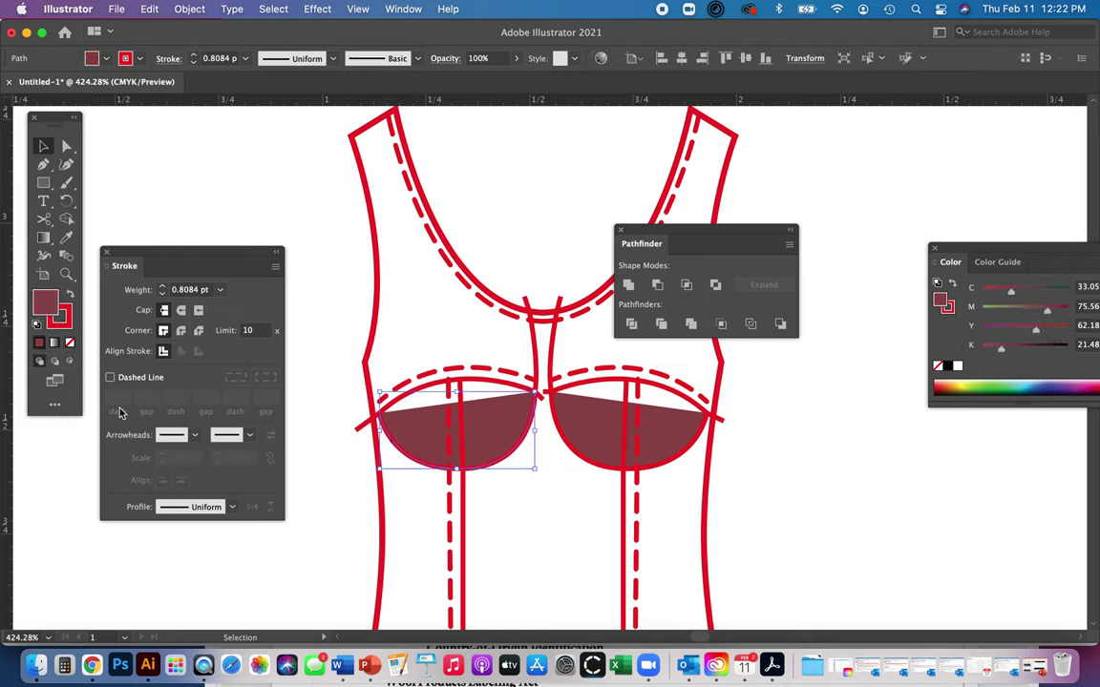
click(76, 350)
click(70, 347)
click(558, 430)
click(70, 346)
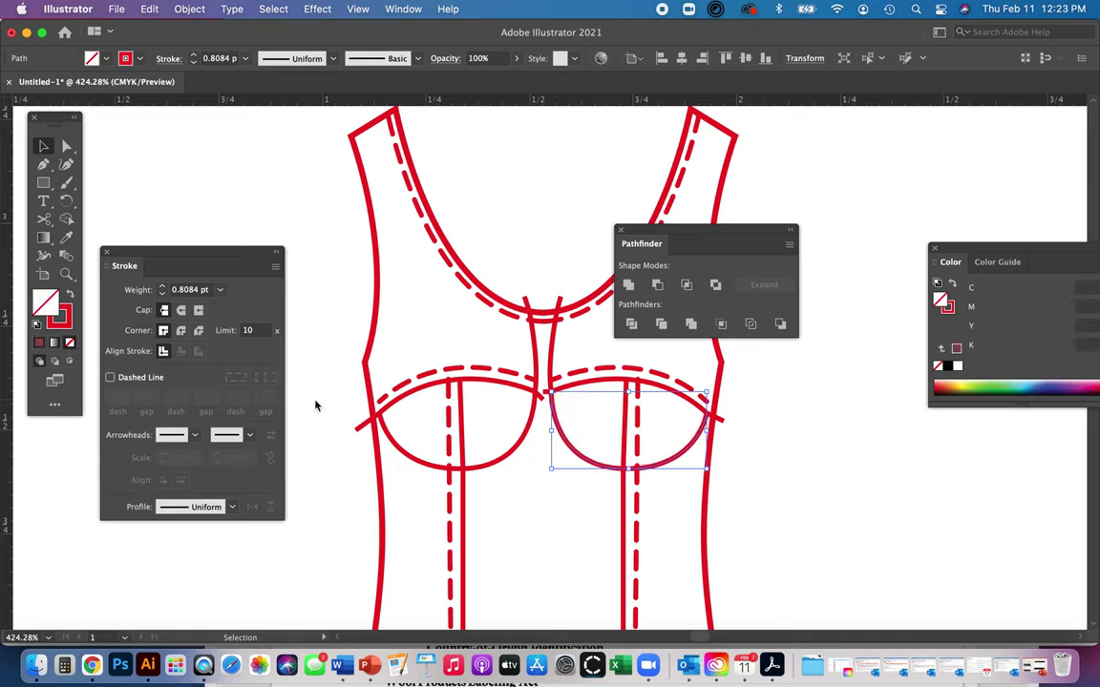
Select both cups, the centre-front path and the body outline, then apply Pathfinder Divide
shift+click(515, 437)
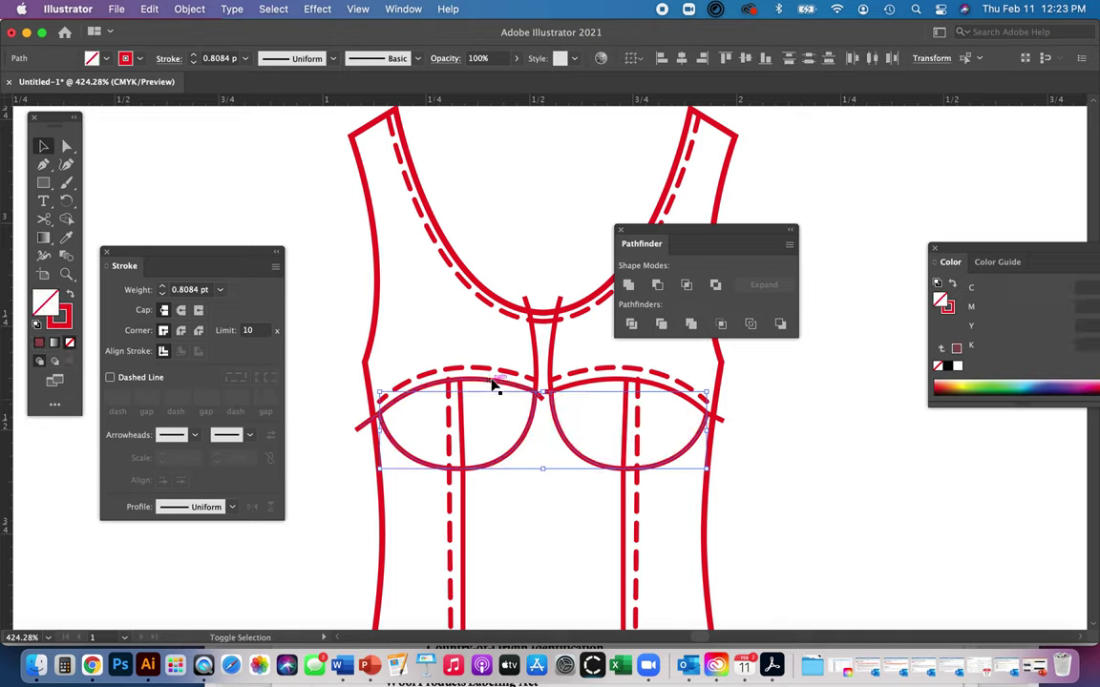
shift+click(577, 386)
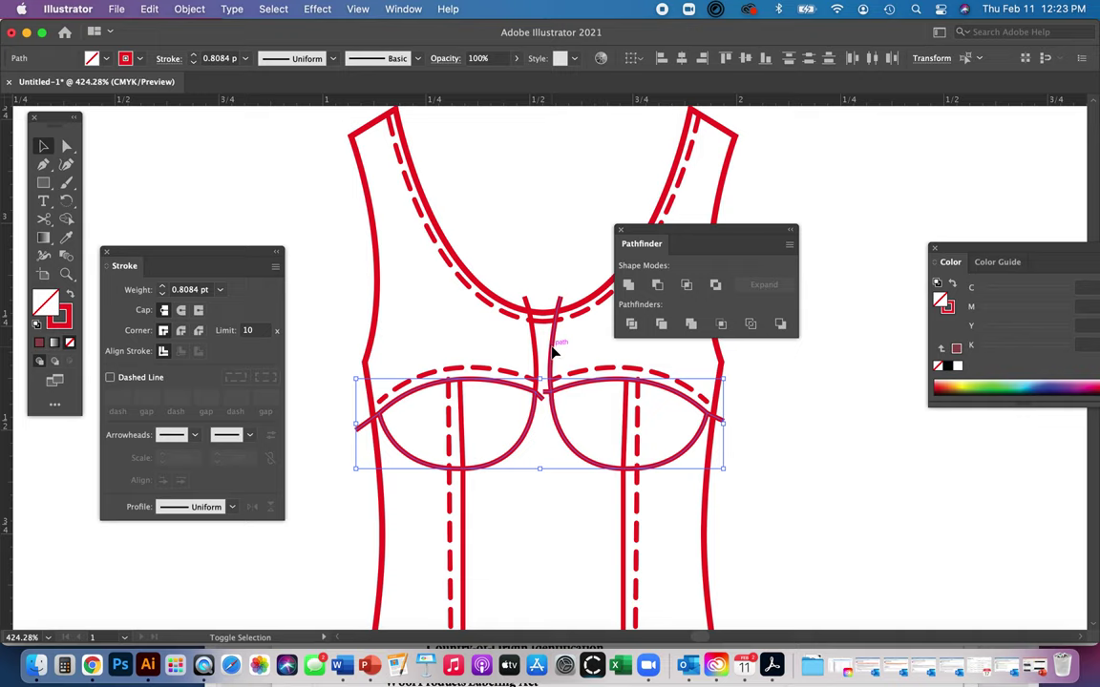
shift+click(551, 349)
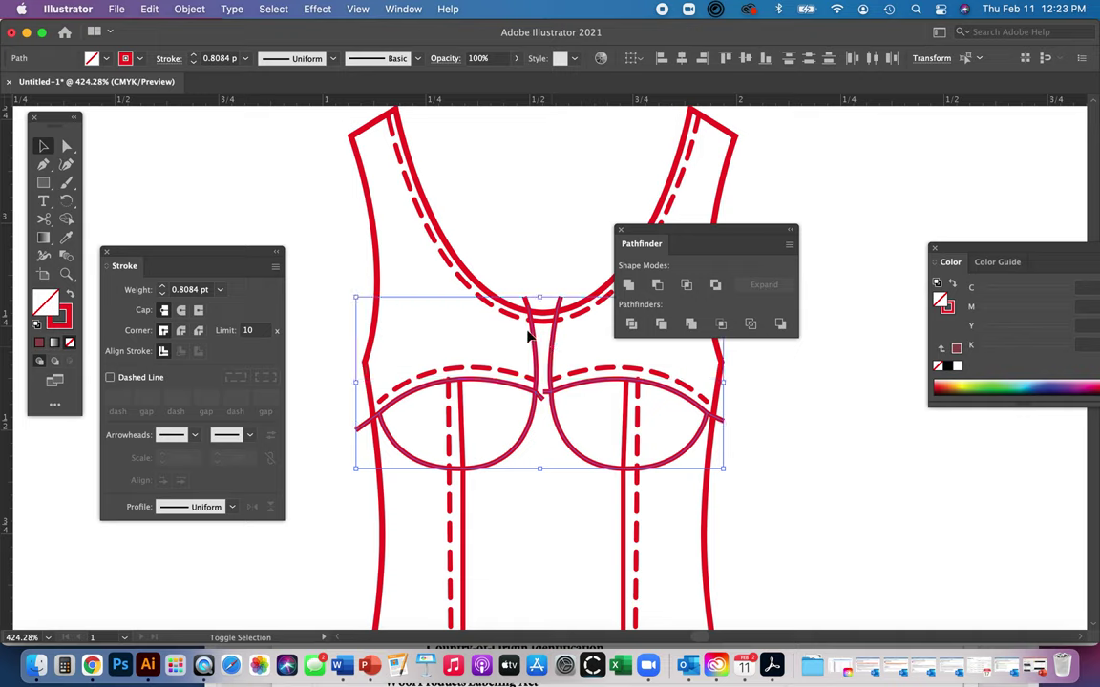
shift+click(454, 256)
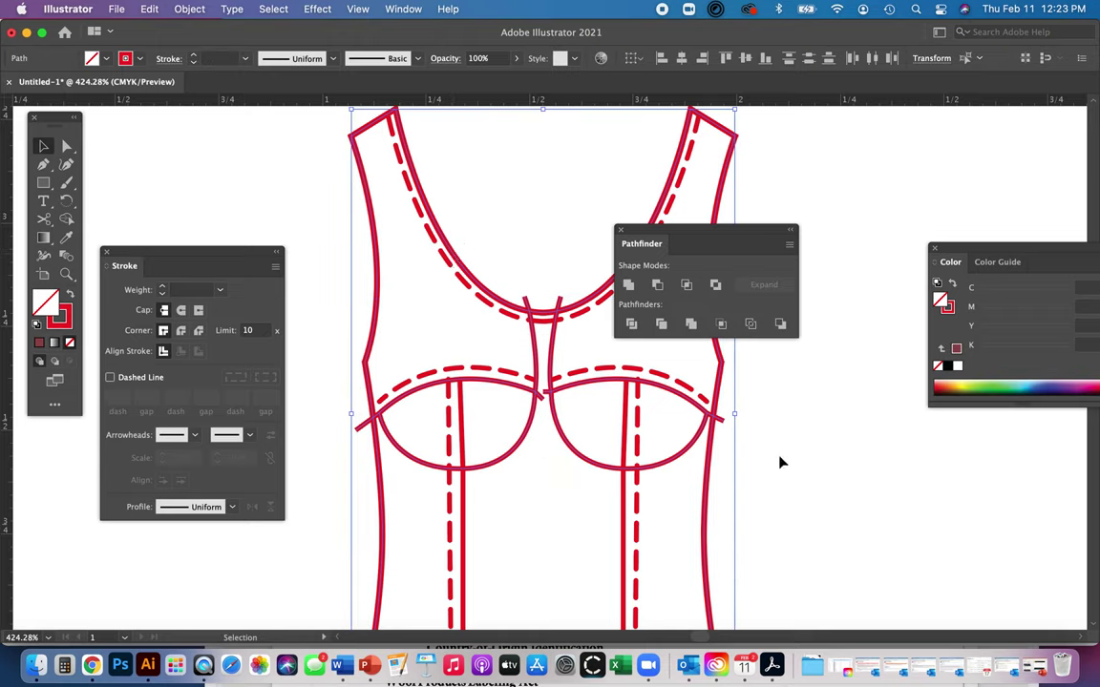
click(631, 325)
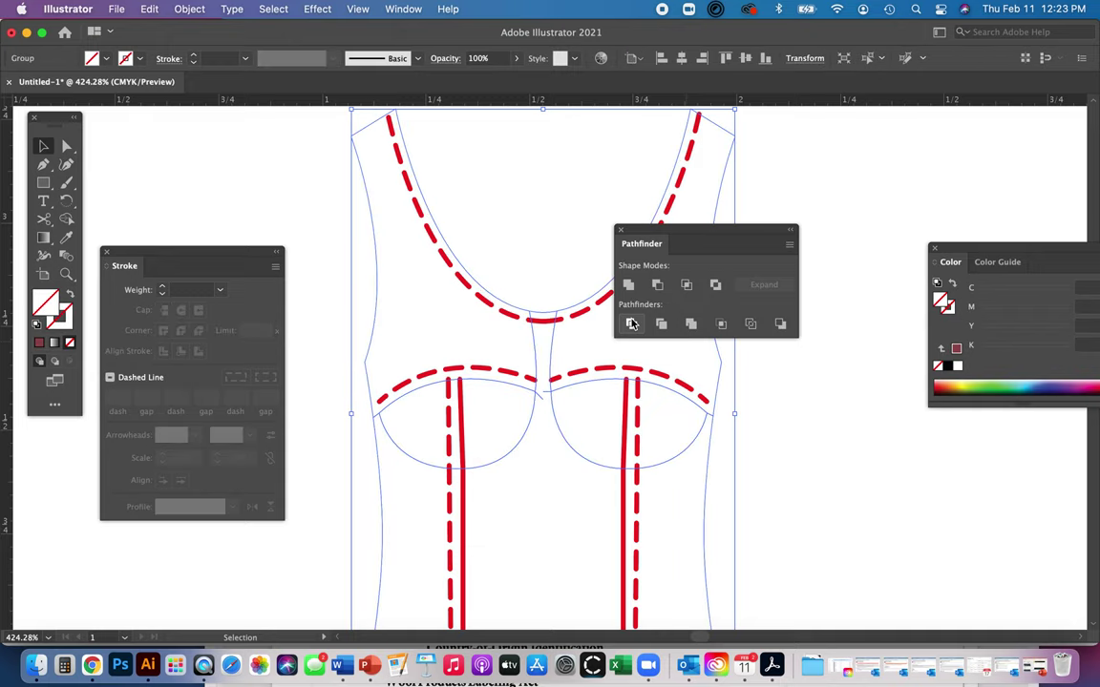
Stroke the divided bodice pieces at 1 pt in green
click(39, 343)
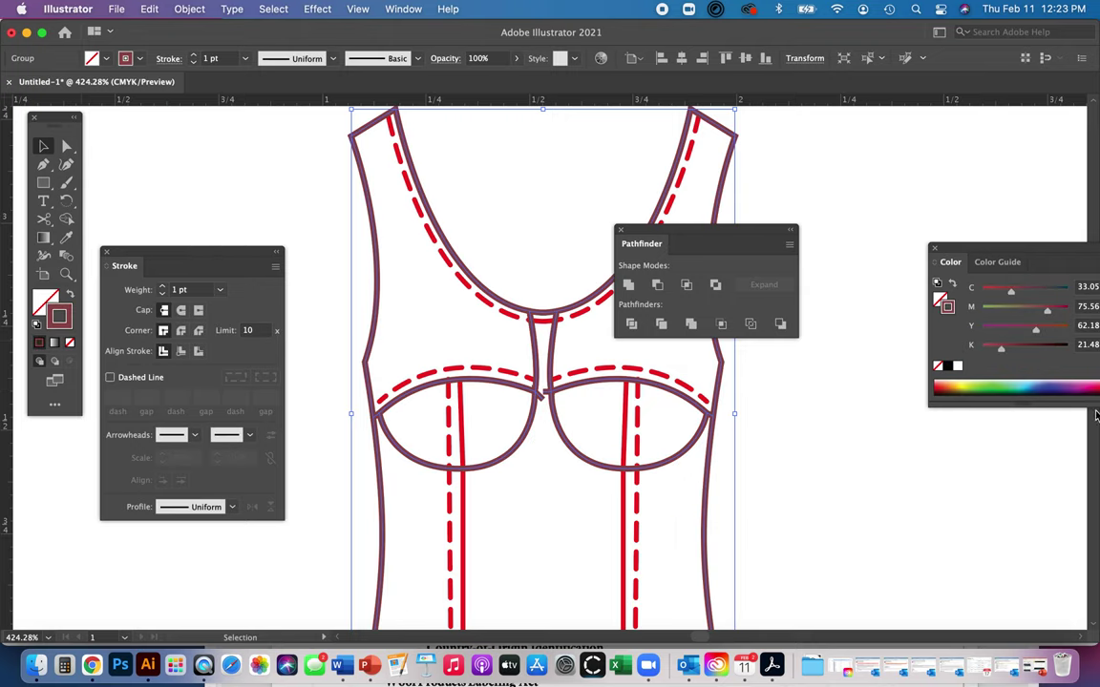
click(994, 385)
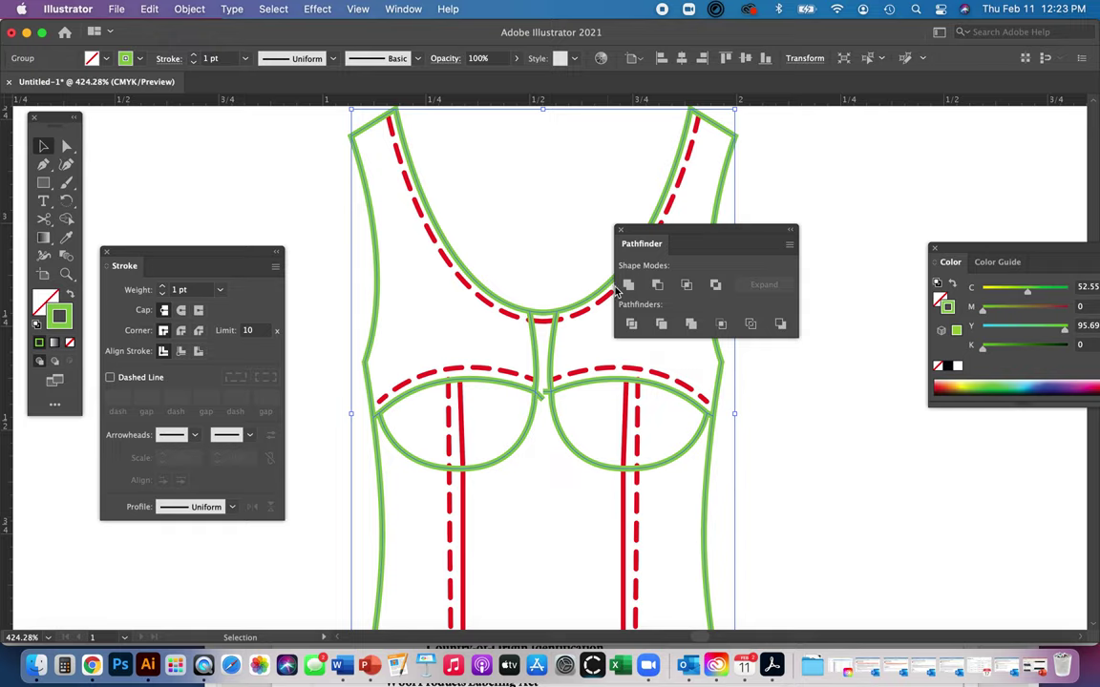
key(Up)
key(Up)
key(Up)
key(Up)
key(Up)
key(Up)
key(Up)
key(Up)
key(Up)
key(Up)
key(Up)
key(Up)
key(Up)
key(Up)
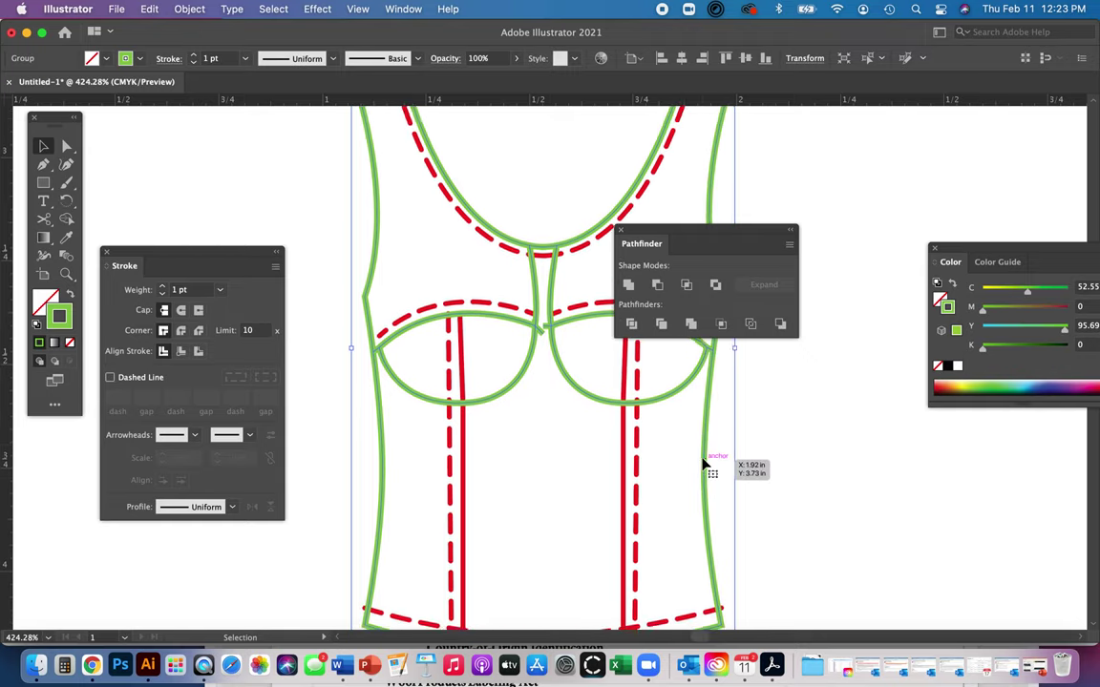
key(Down)
key(Down)
key(Down)
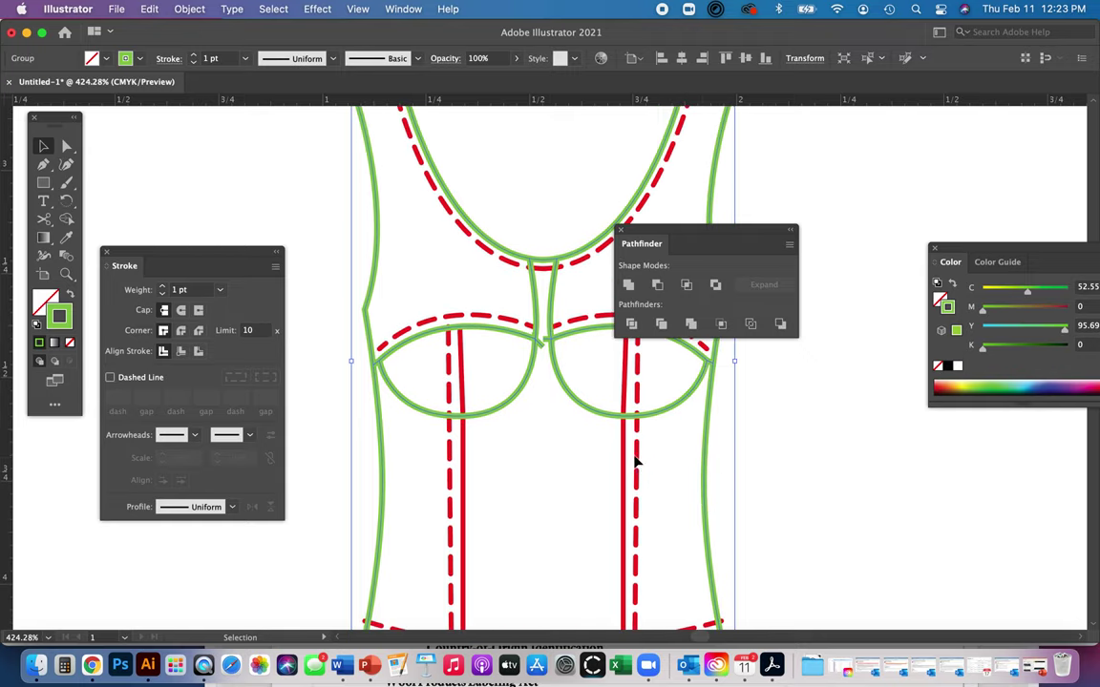
Ungroup the divided bodice pieces and clear the selection
click(189, 10)
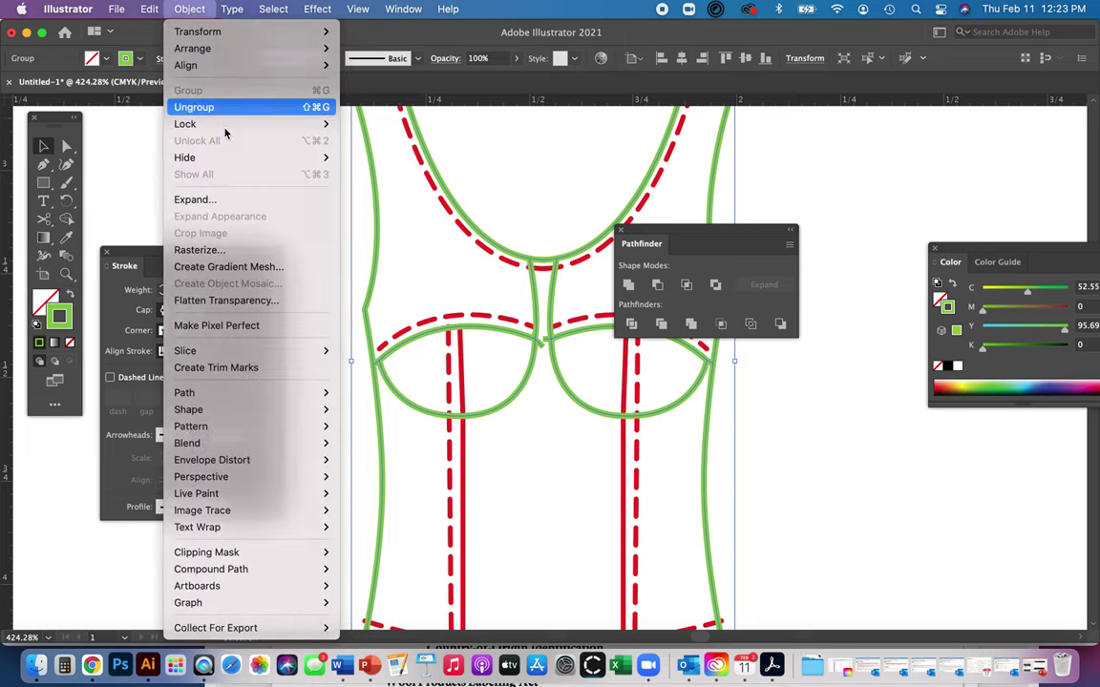
click(196, 98)
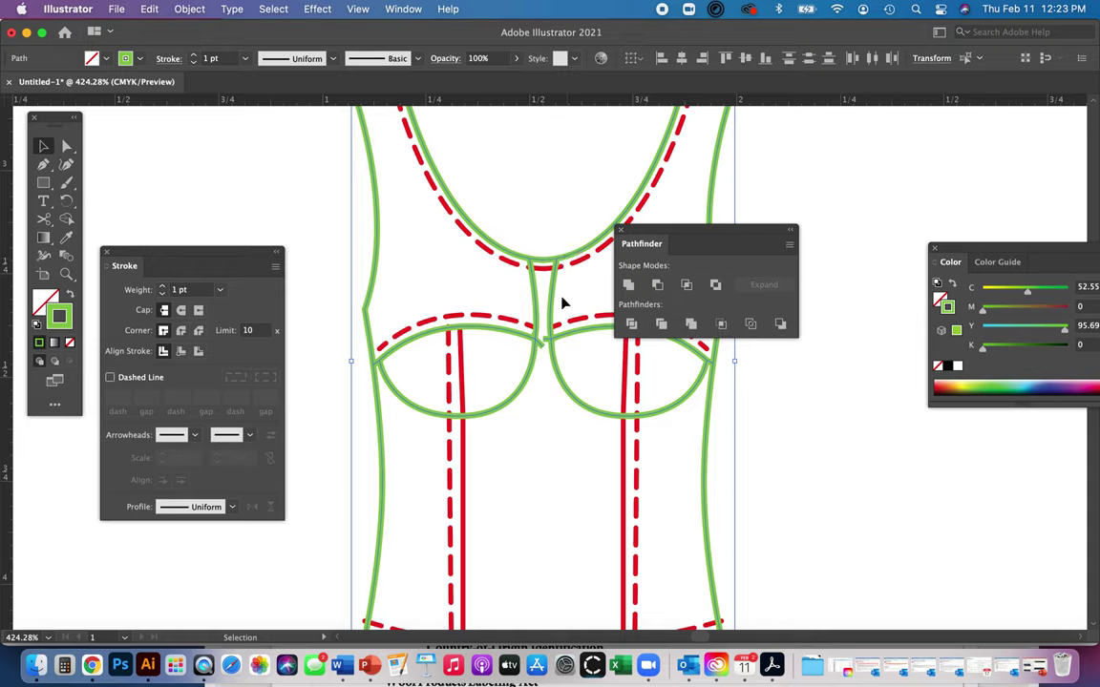
key(a)
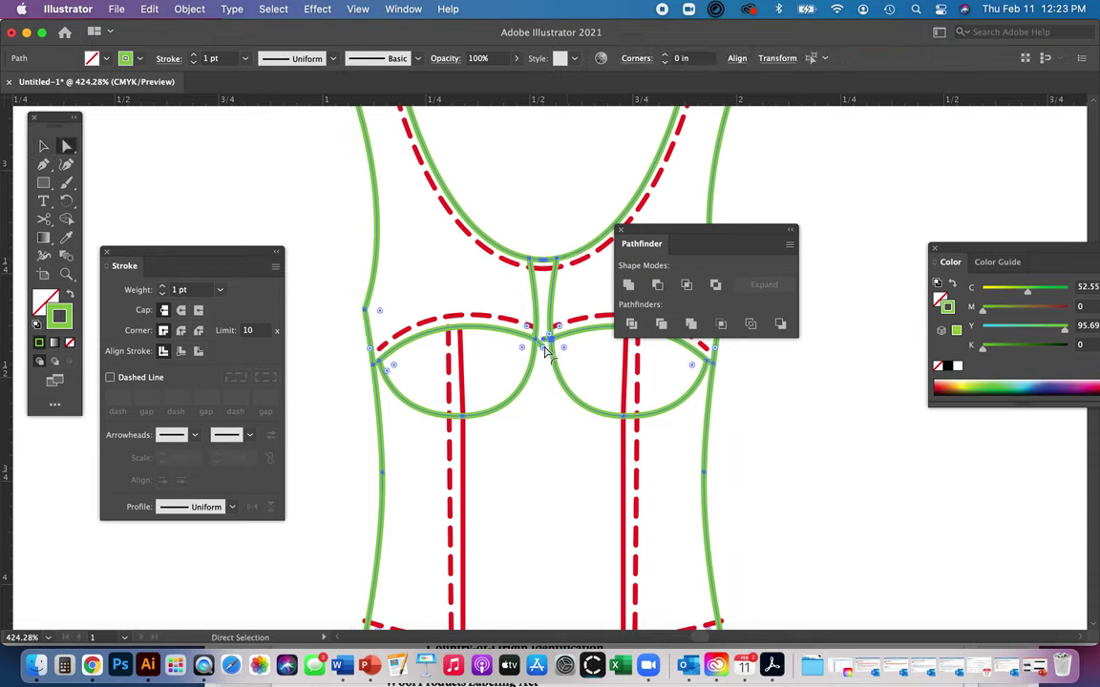
click(541, 387)
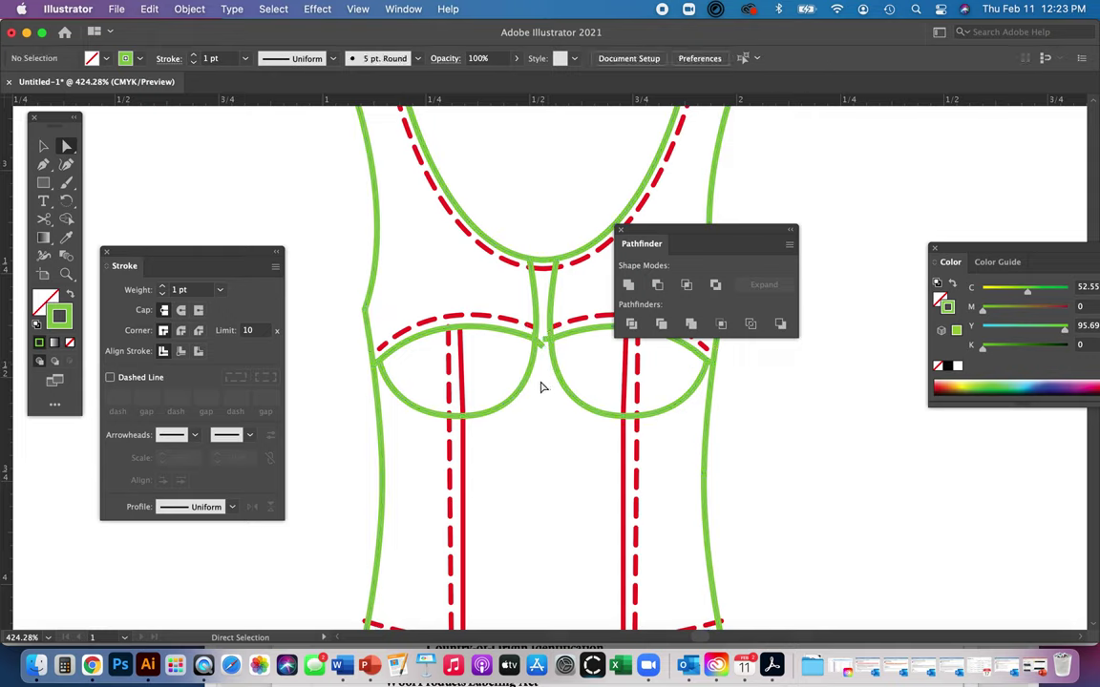
Select the centre-front path pieces and right dashed stitch line, then the left upper panel
click(544, 355)
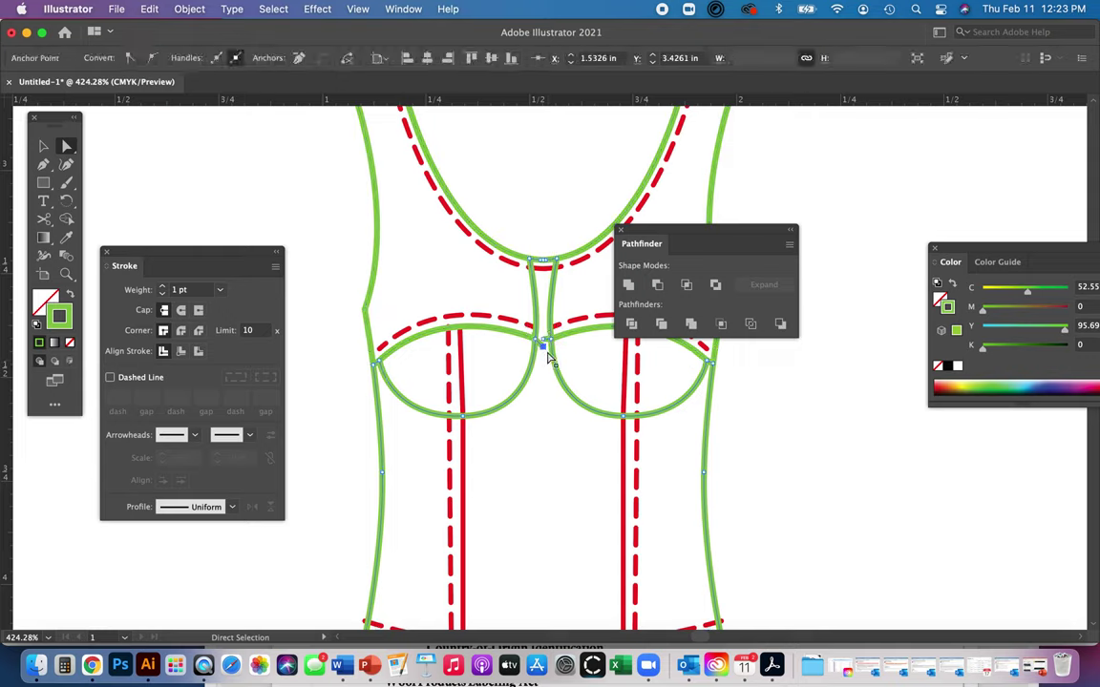
click(547, 358)
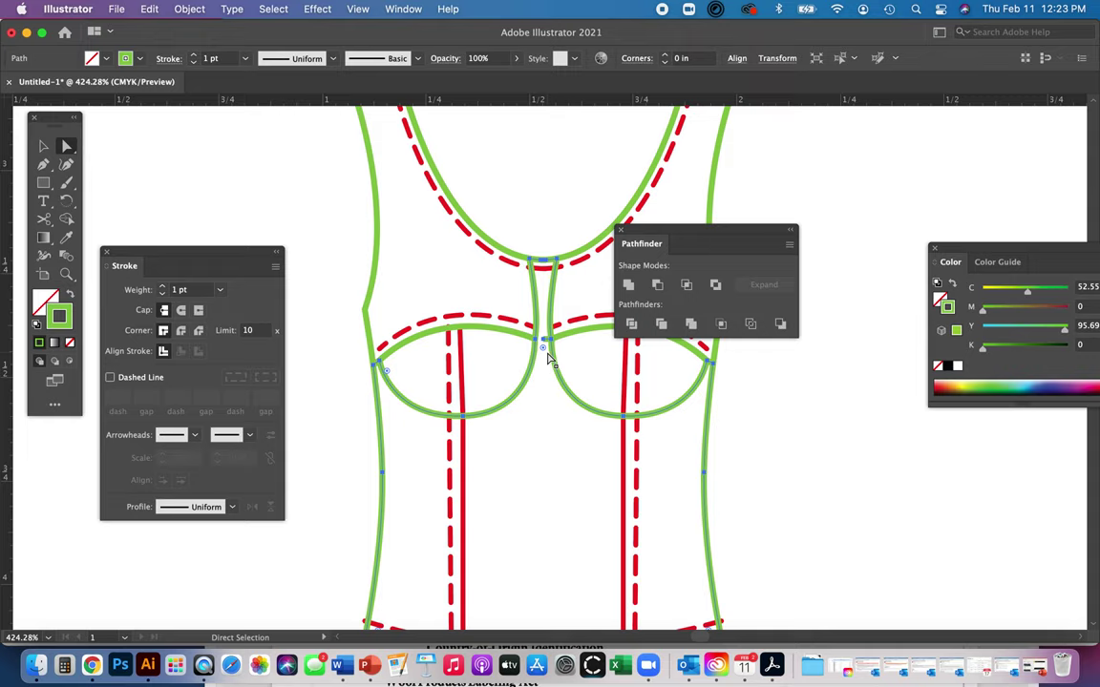
click(544, 368)
click(558, 372)
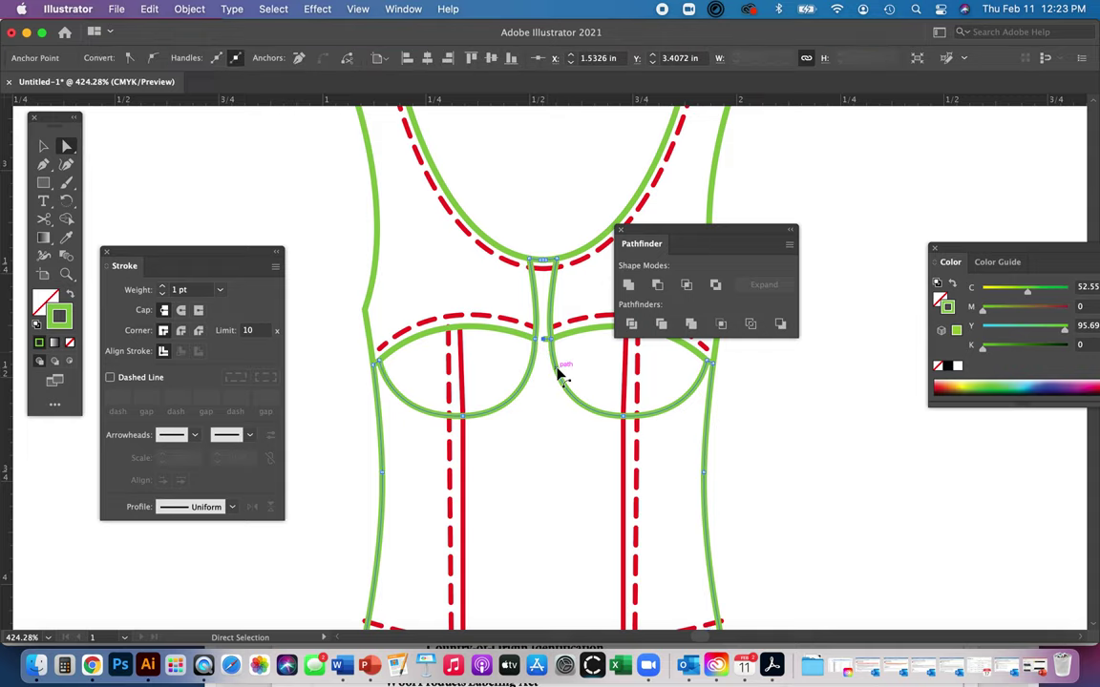
click(567, 369)
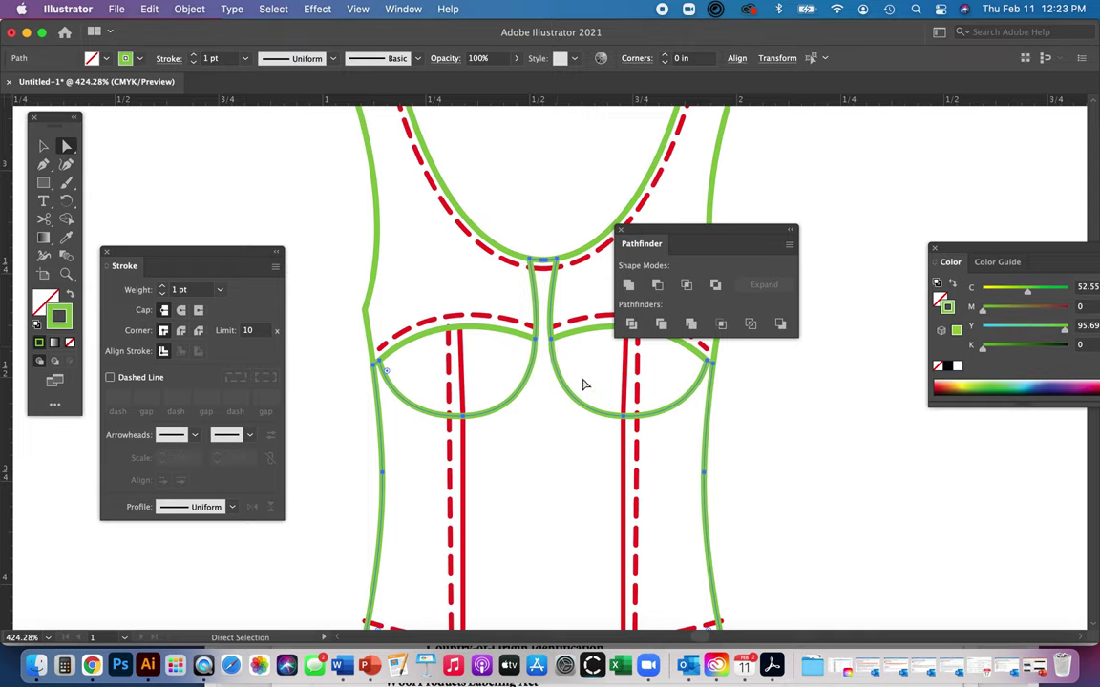
shift+click(636, 420)
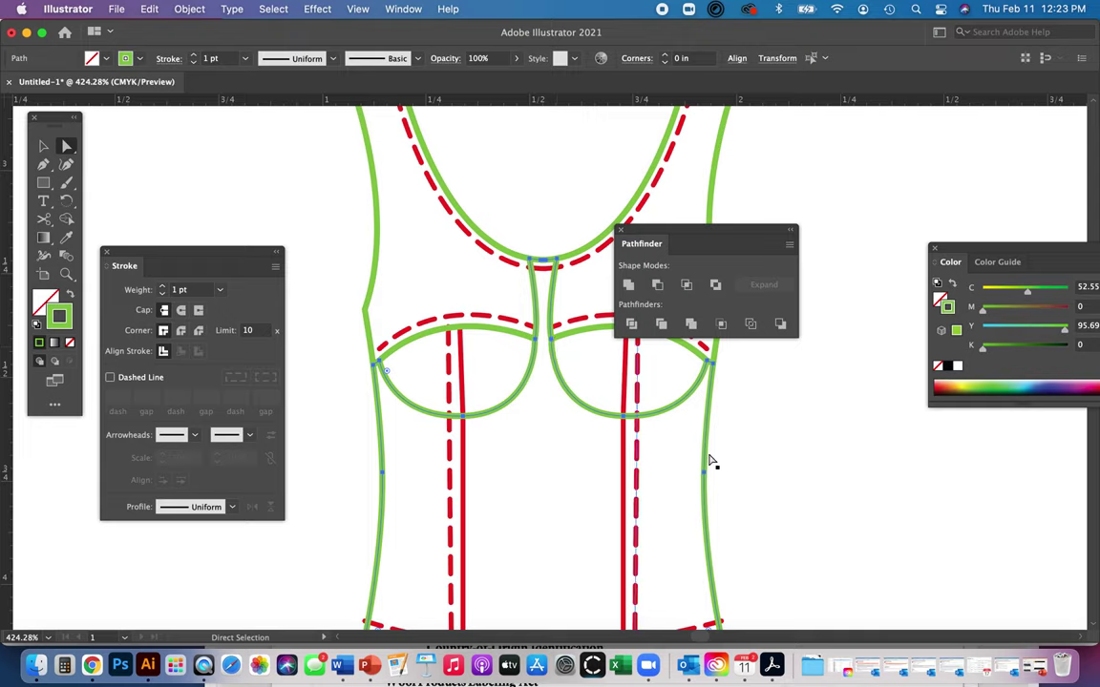
click(761, 449)
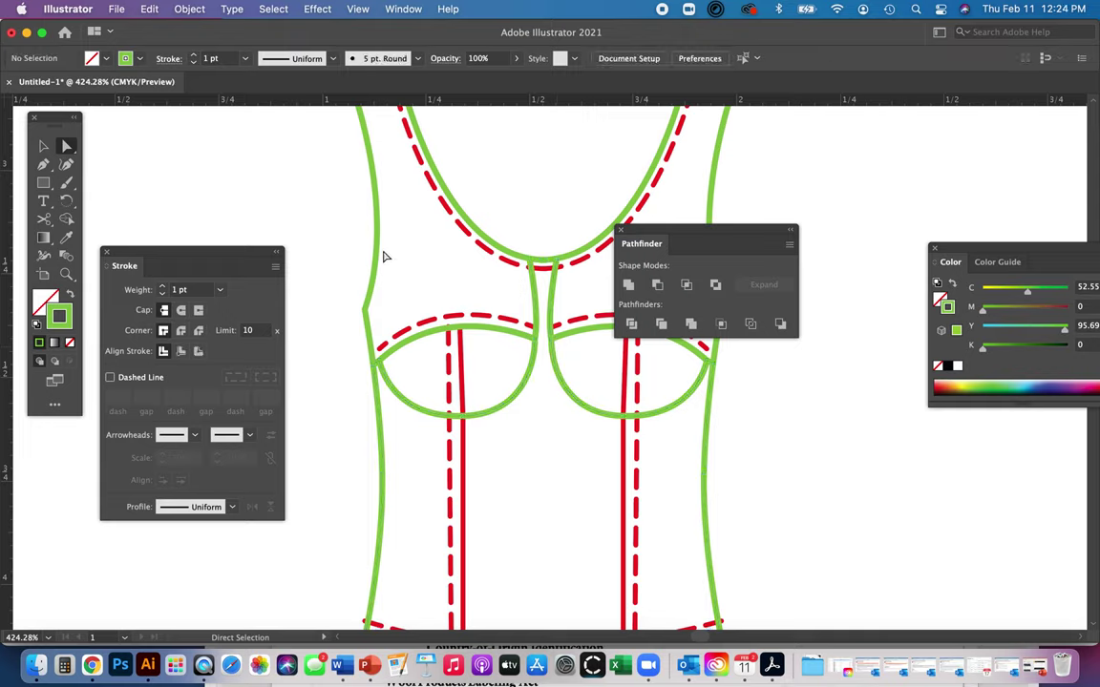
click(375, 242)
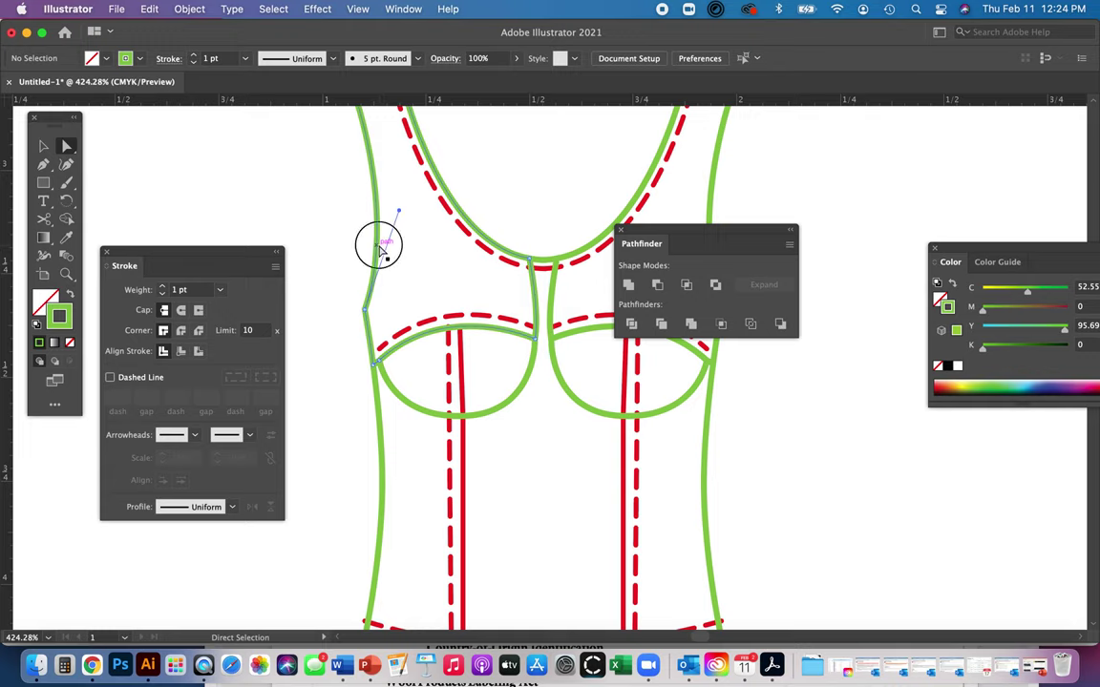
Fill the left upper panel with grey #898484
double_click(38, 302)
text(898484)
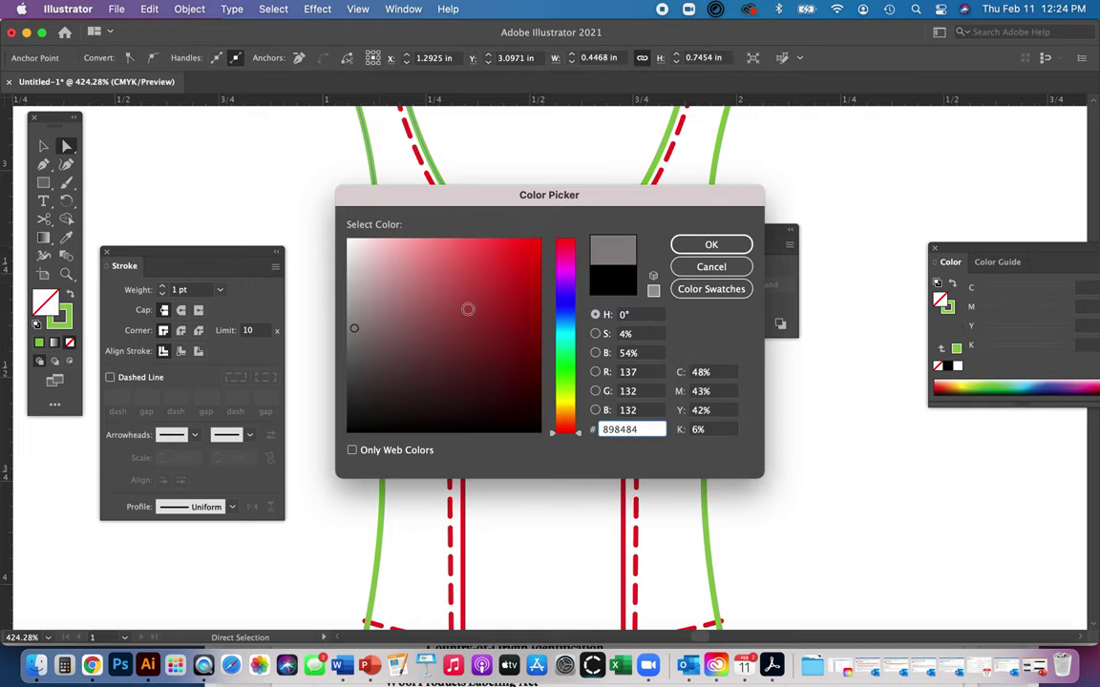
click(711, 246)
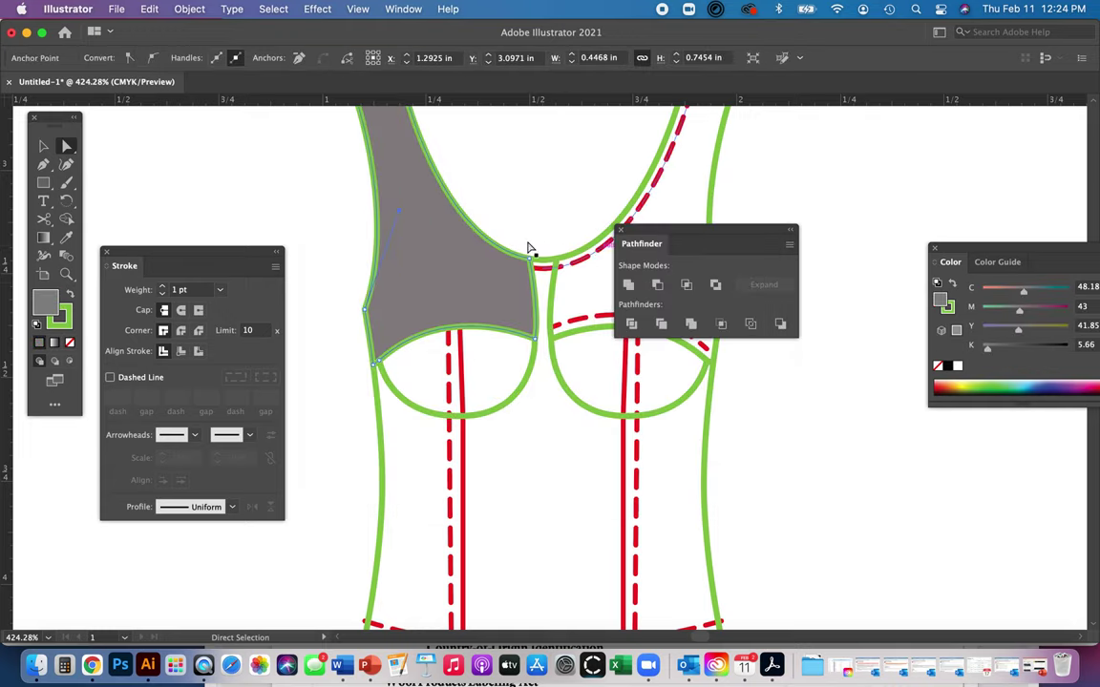
Fill the neckline strip, right upper panel and lower body with maroon #7C3939
click(558, 293)
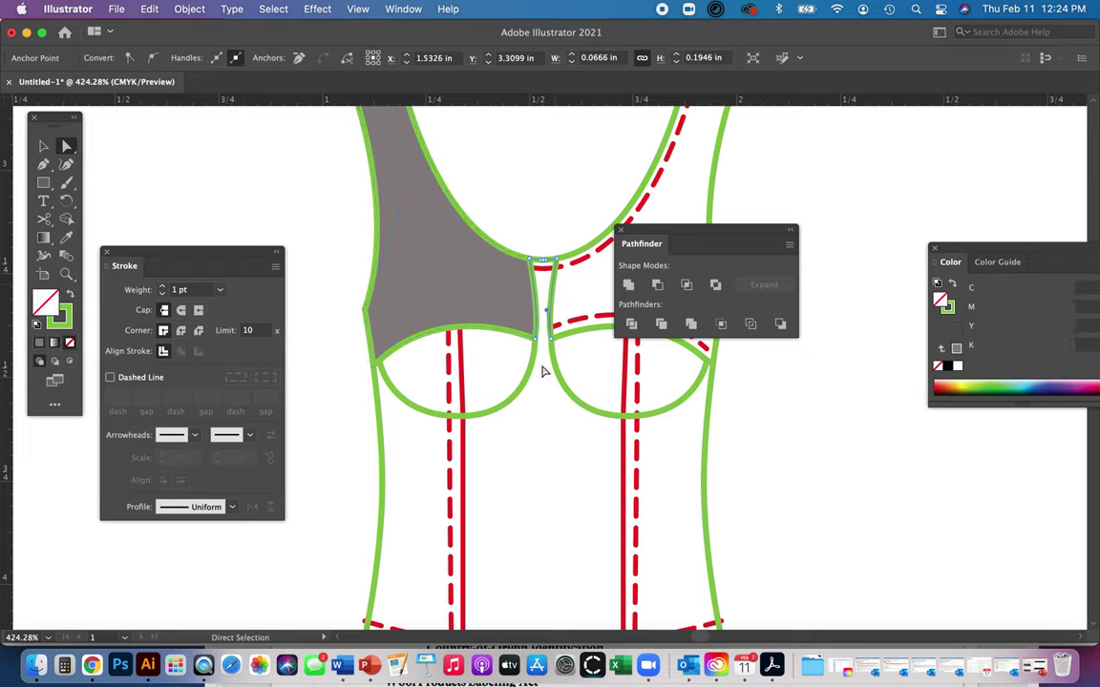
click(711, 189)
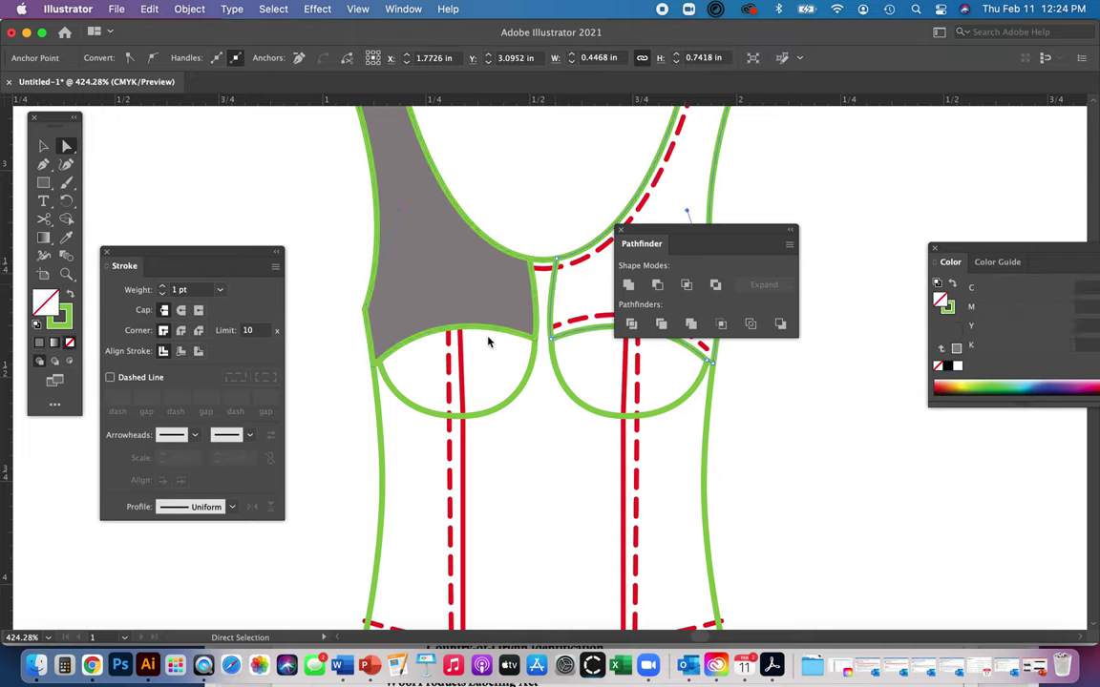
double_click(48, 302)
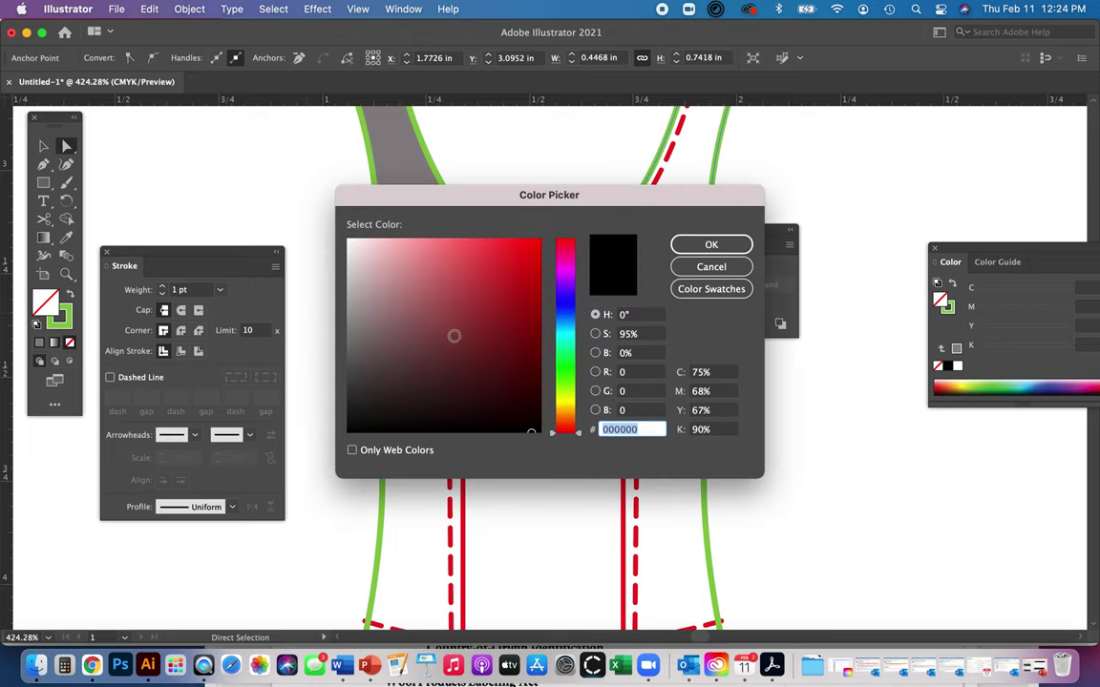
text(7C3939)
click(710, 245)
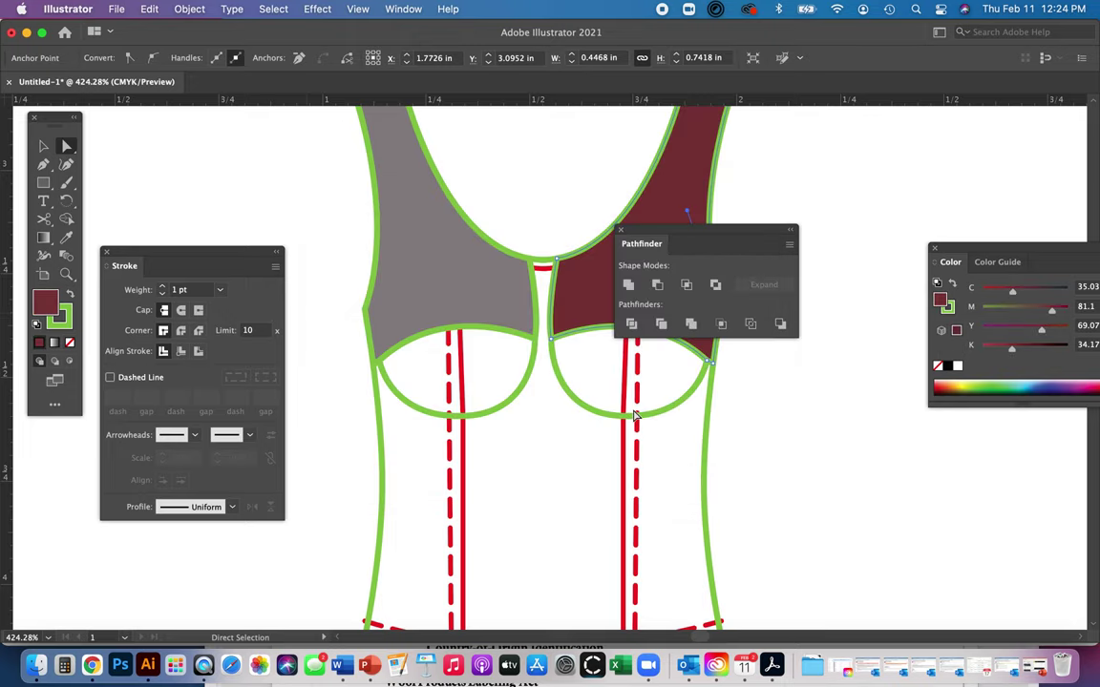
click(598, 411)
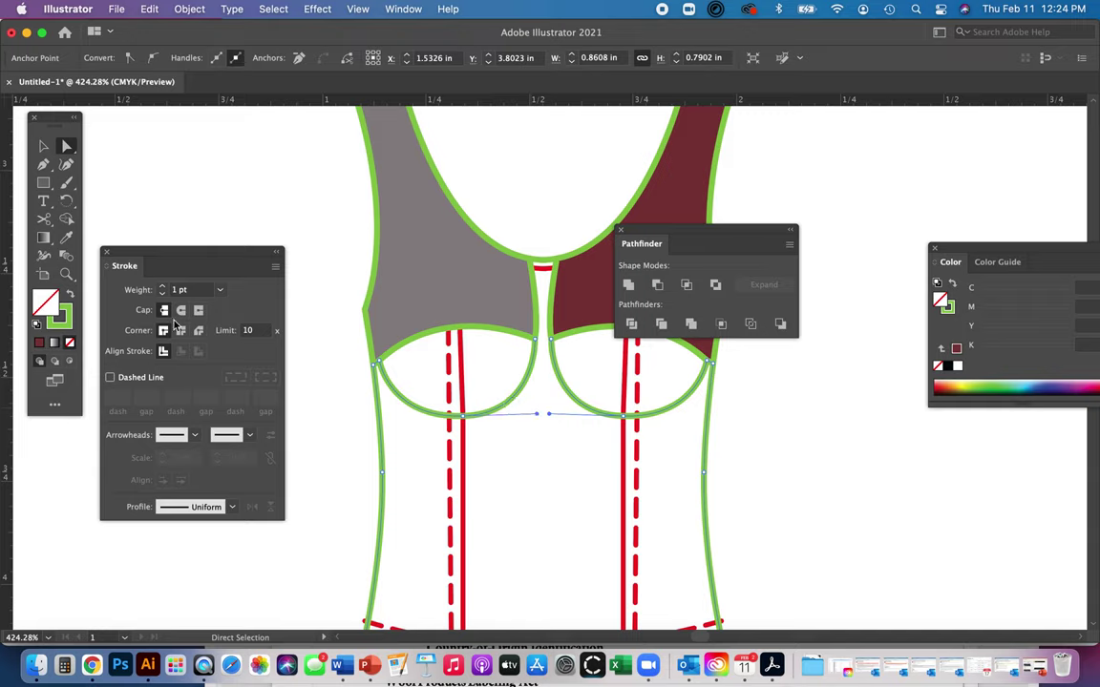
click(38, 345)
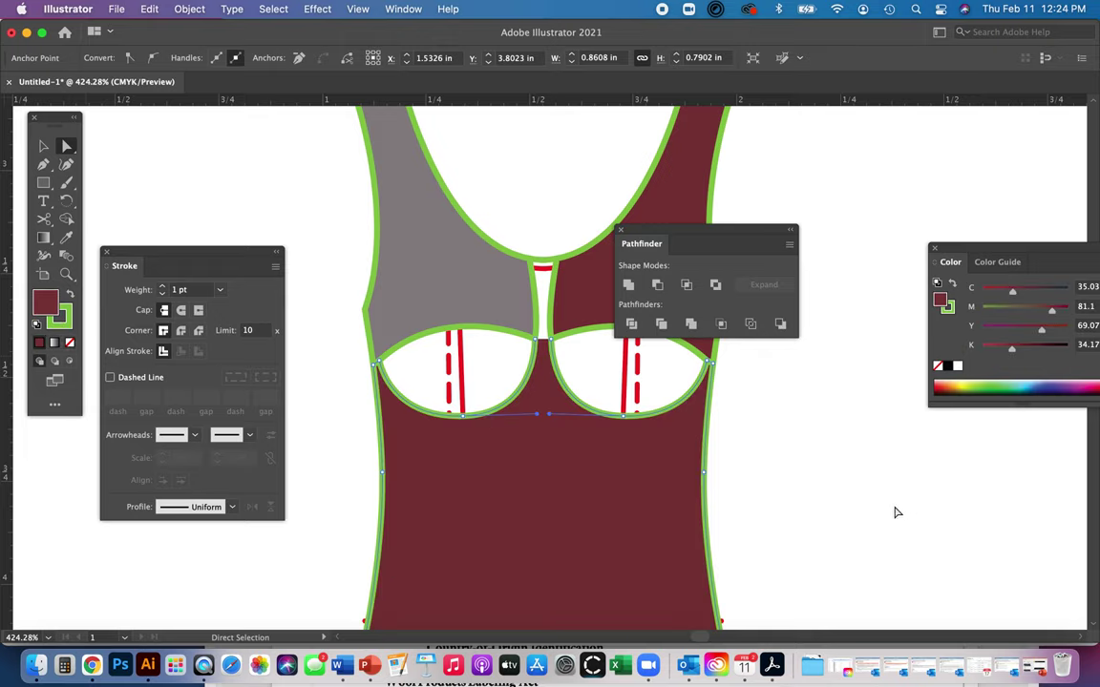
Isolate the maroon body shape, delete and restore it, then exit isolation mode
click(815, 366)
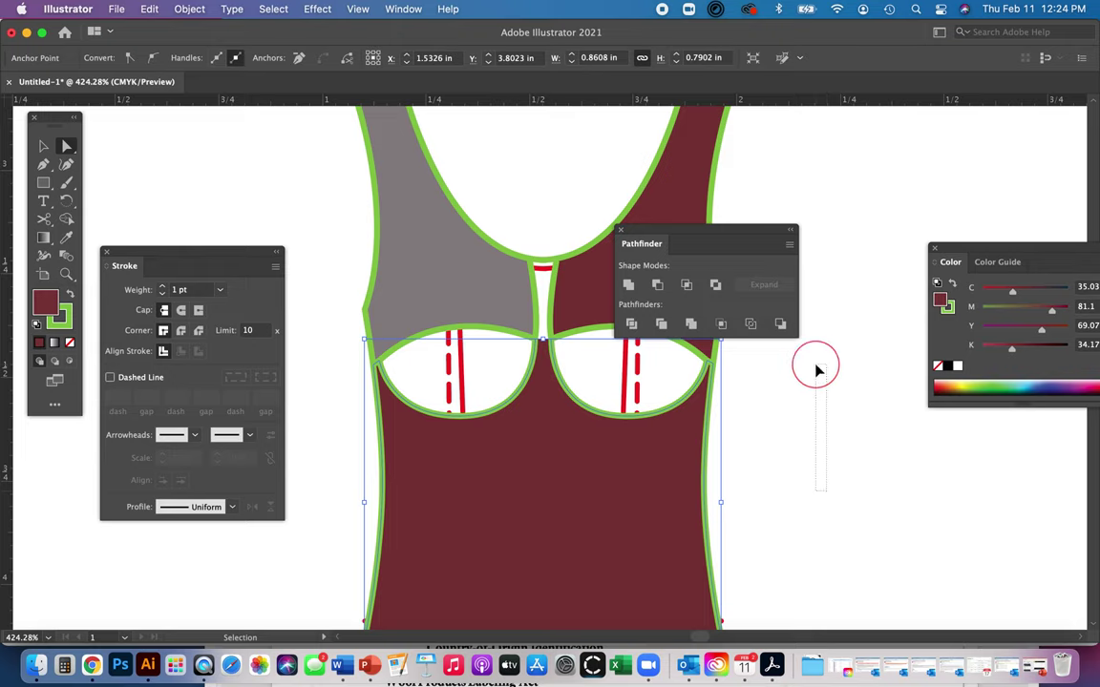
scroll(837, 454, down, 3)
scroll(832, 486, up, 3)
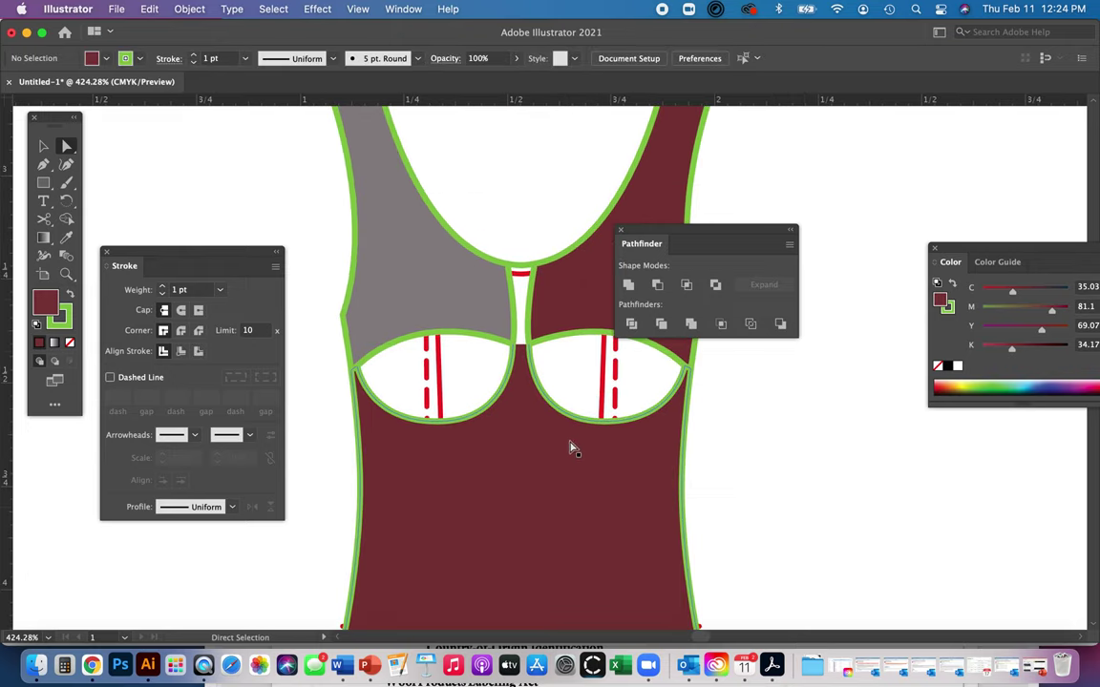
click(513, 380)
click(500, 344)
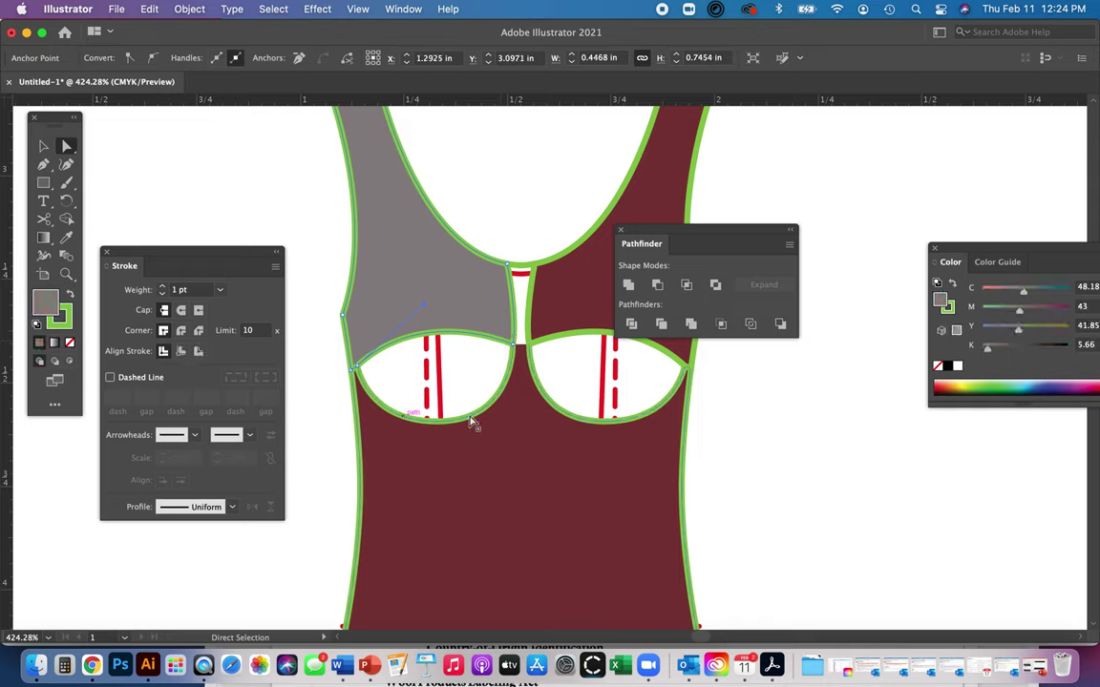
key(v)
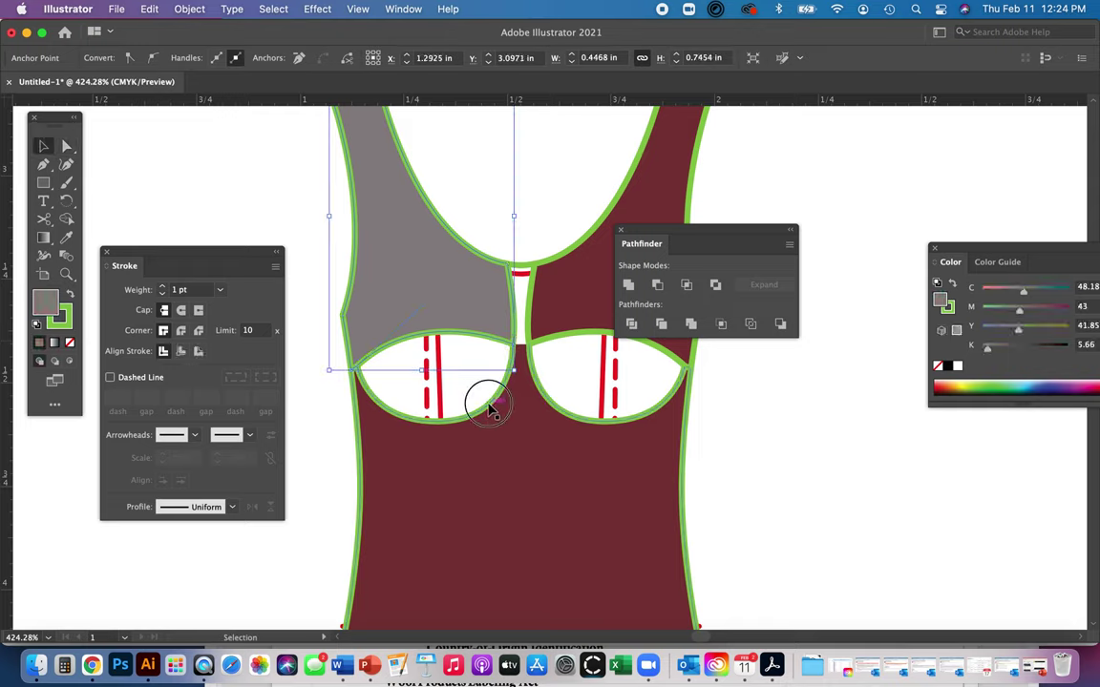
double_click(488, 410)
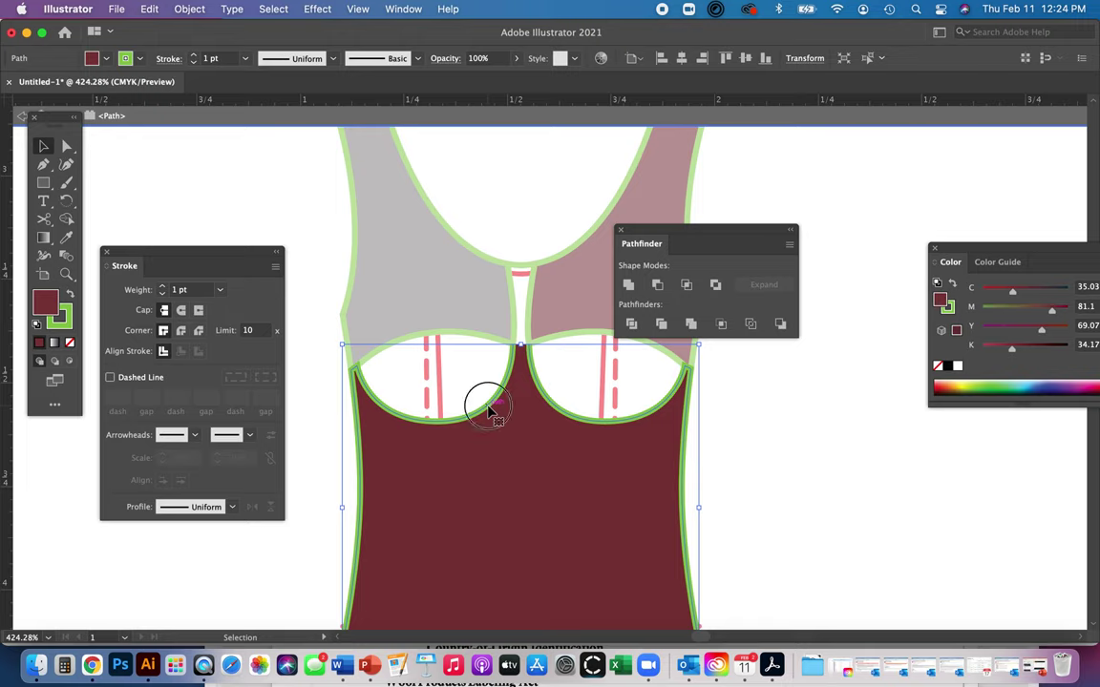
key(Delete)
click(466, 417)
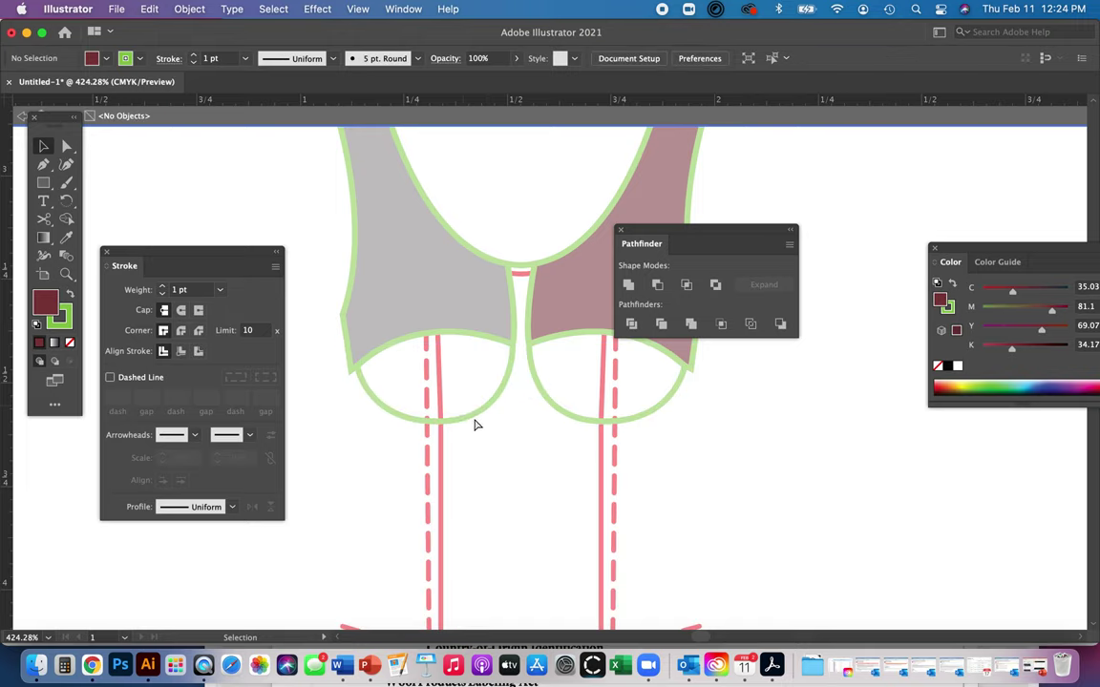
key(super+z)
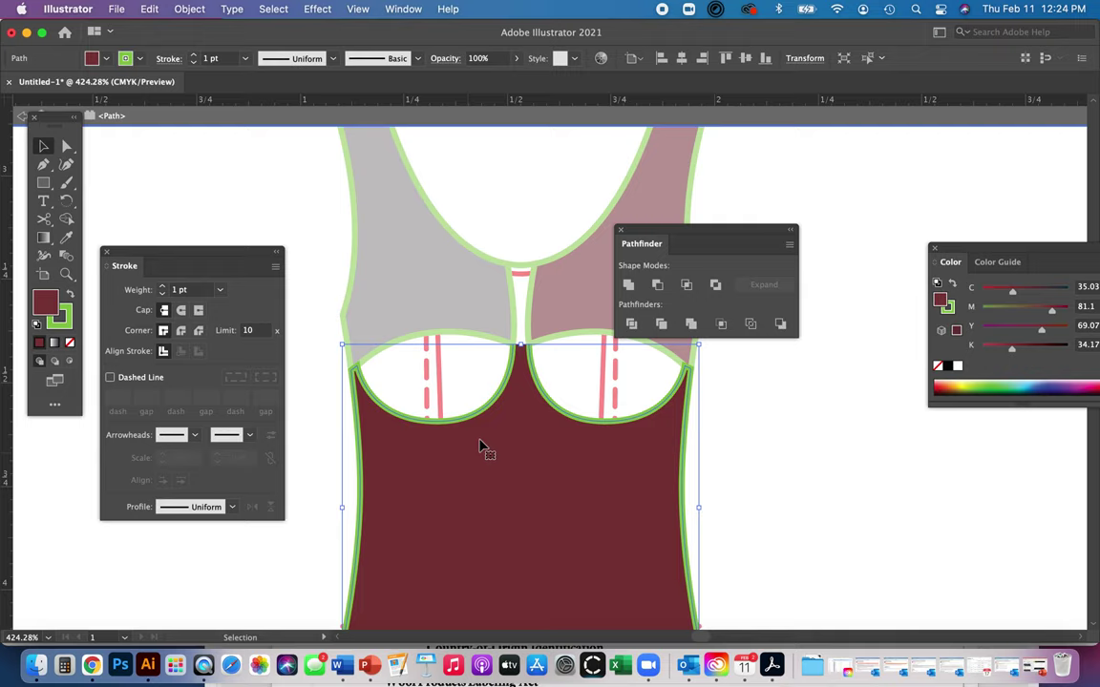
key(super+shift+a)
double_click(736, 446)
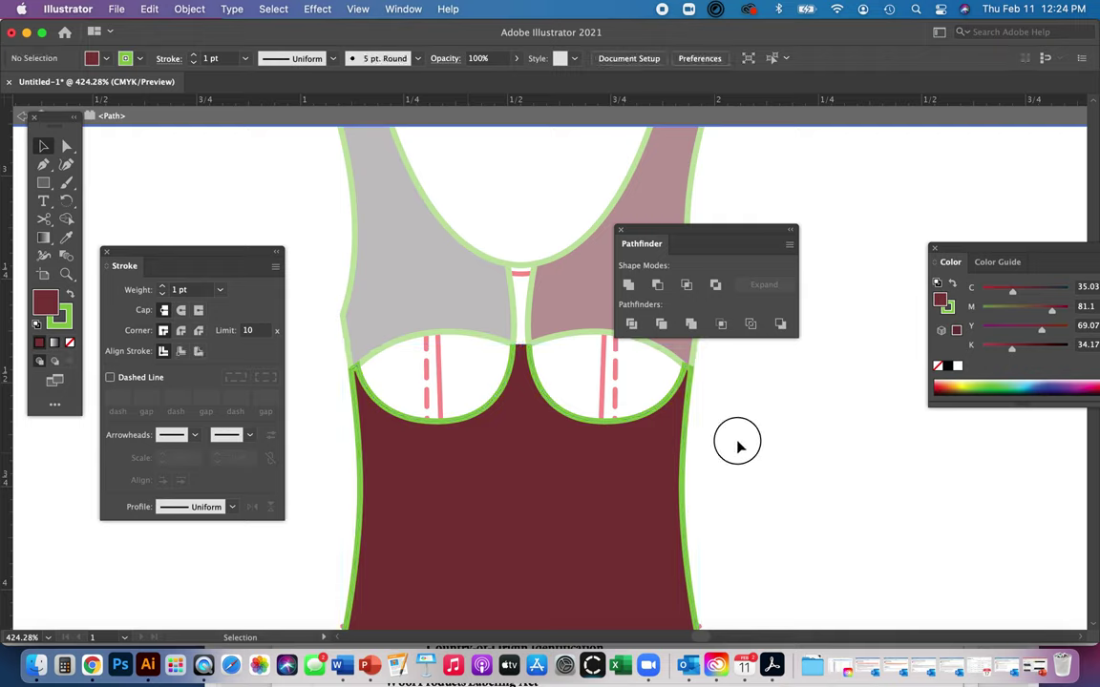
Fill the left cup light yellow-green and sample that green onto the right cup
click(465, 420)
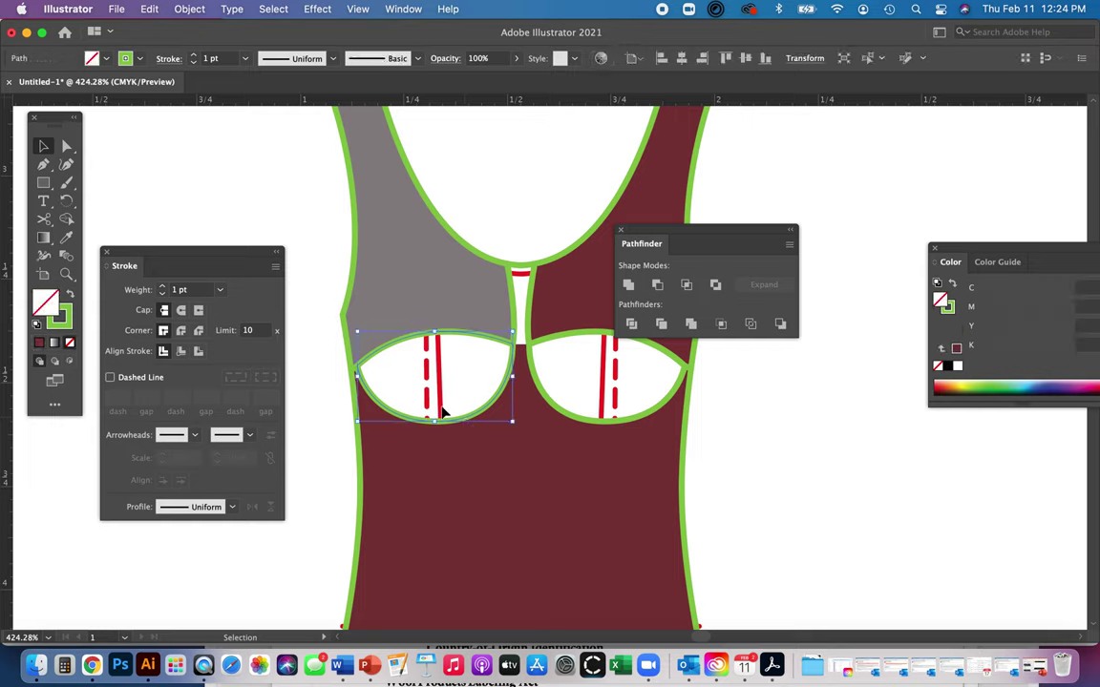
double_click(45, 303)
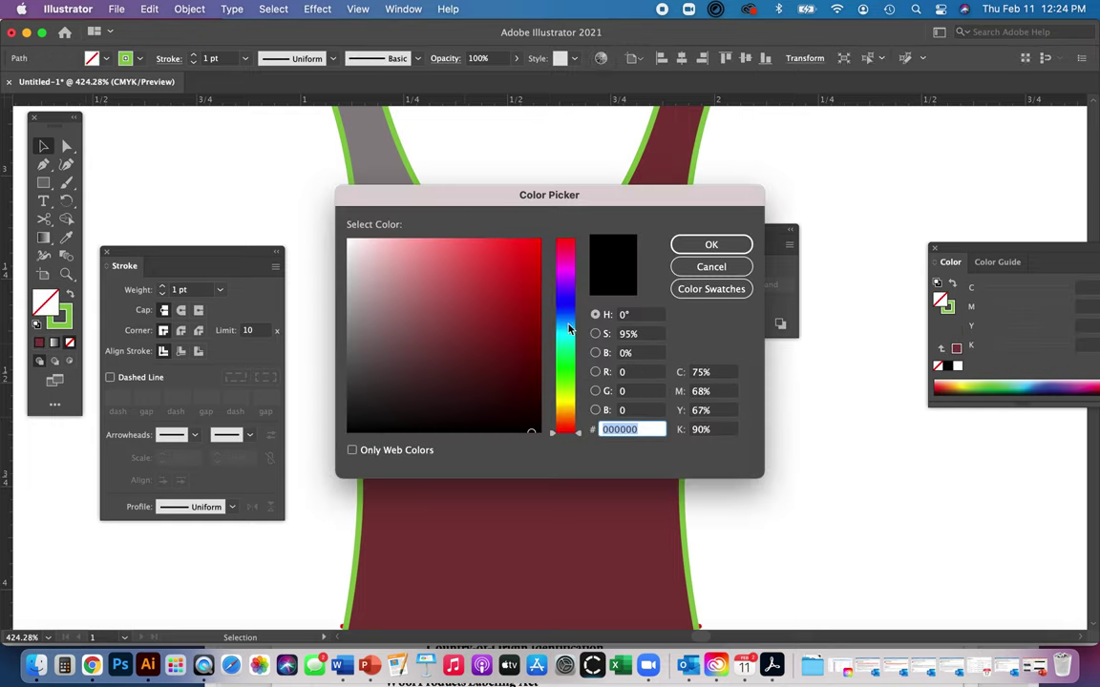
click(566, 388)
drag(500, 266, 476, 252)
click(684, 245)
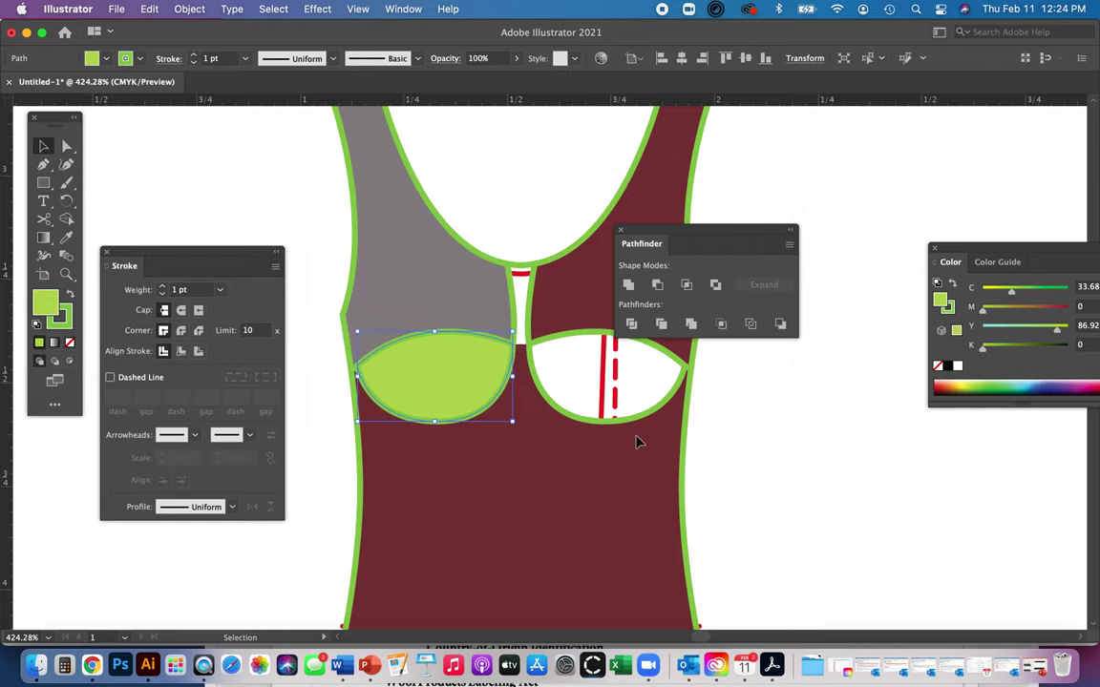
click(587, 367)
key(i)
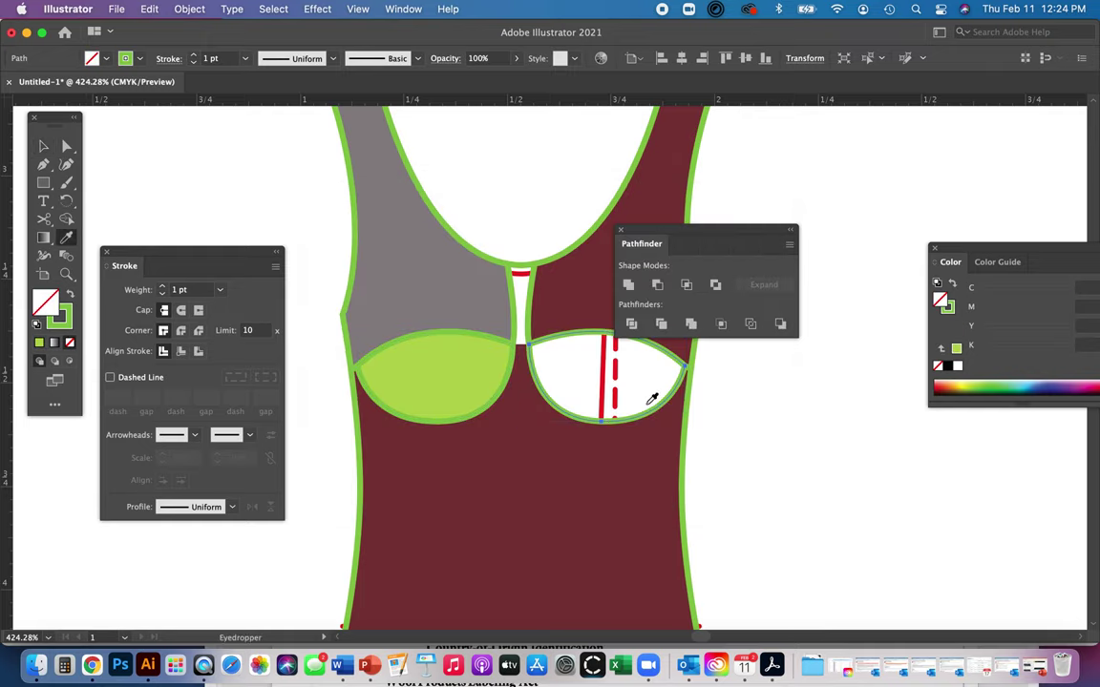
click(459, 372)
Zoom to the neckline and fill the thin centre strip maroon with the Eyedropper
key(a)
click(840, 455)
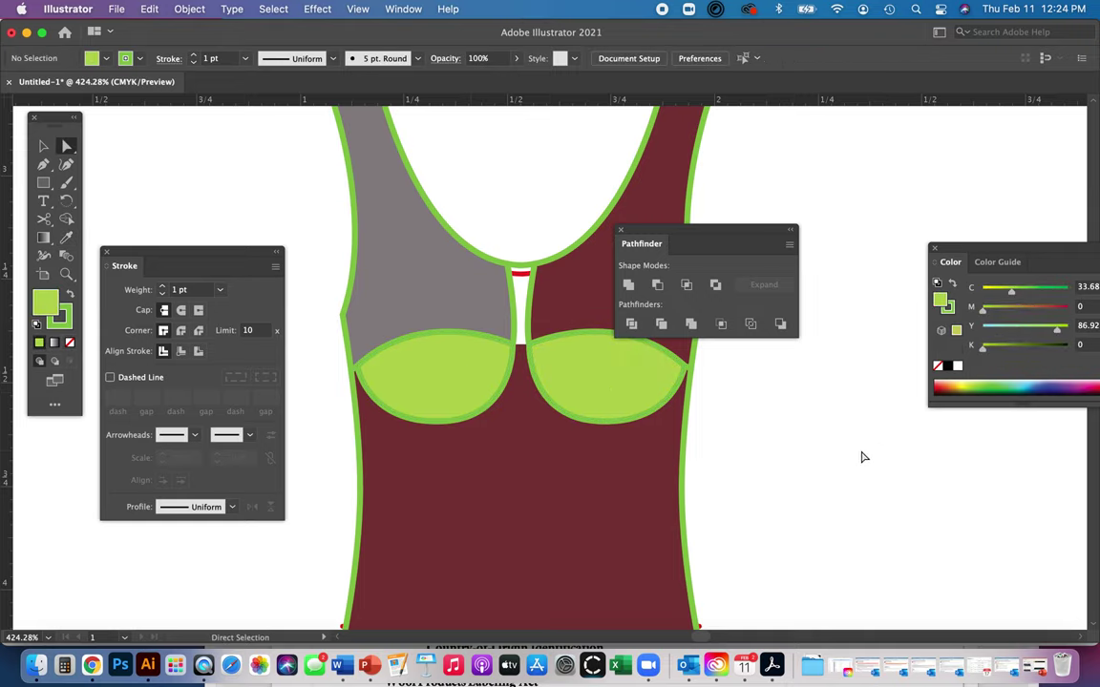
key(z)
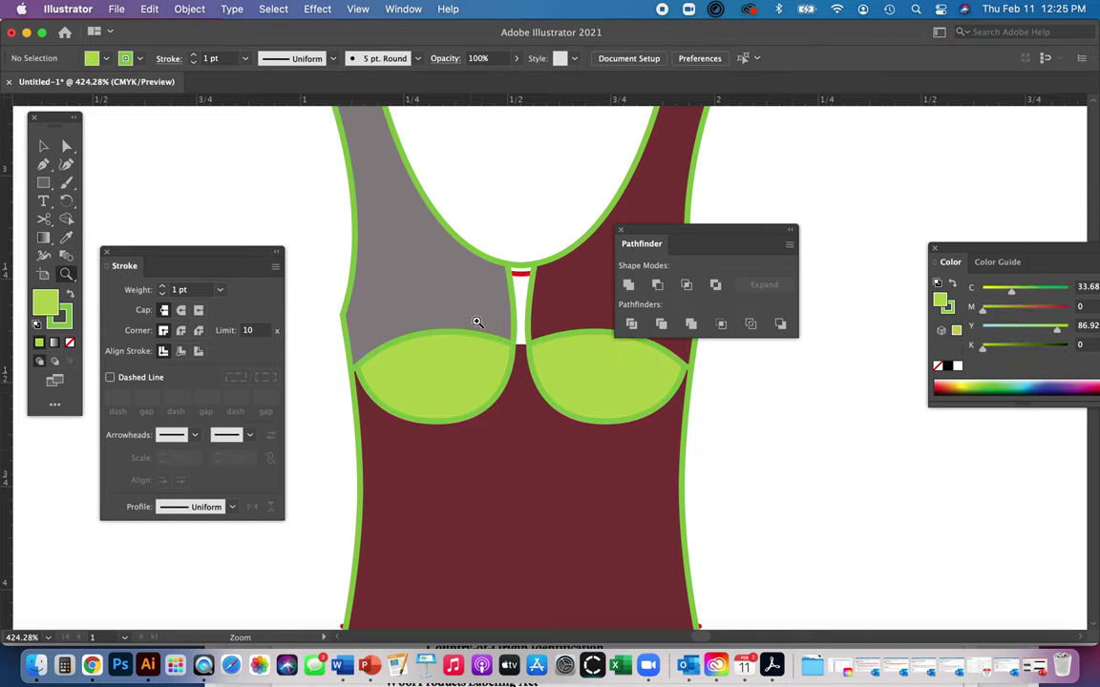
drag(498, 270, 601, 484)
key(a)
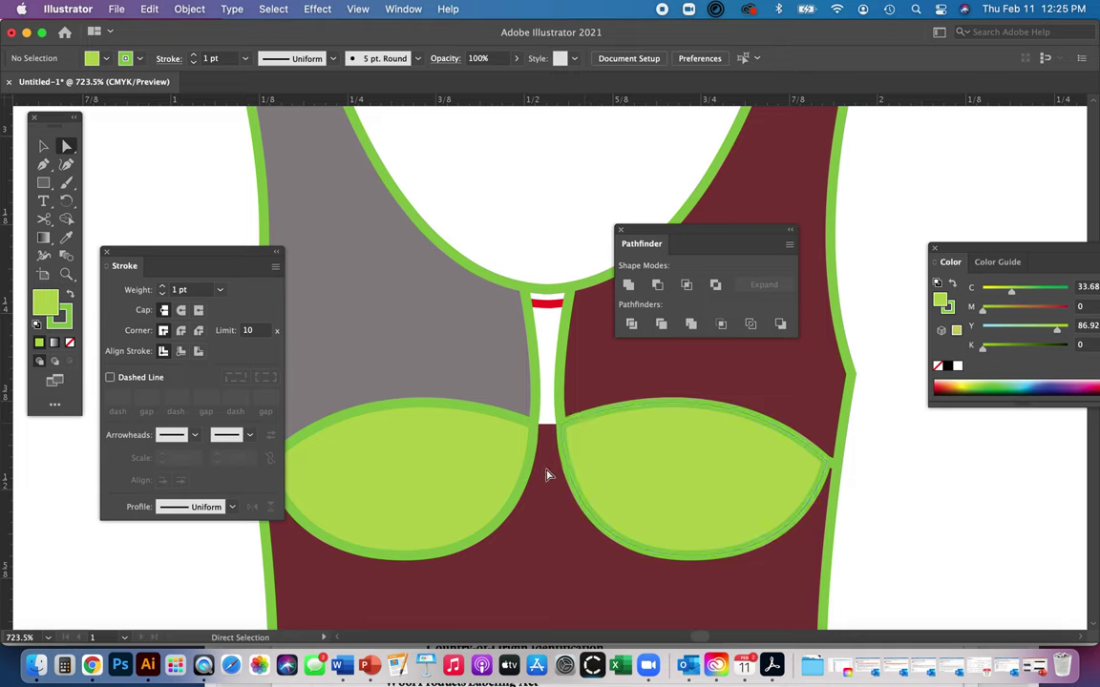
click(535, 336)
click(546, 298)
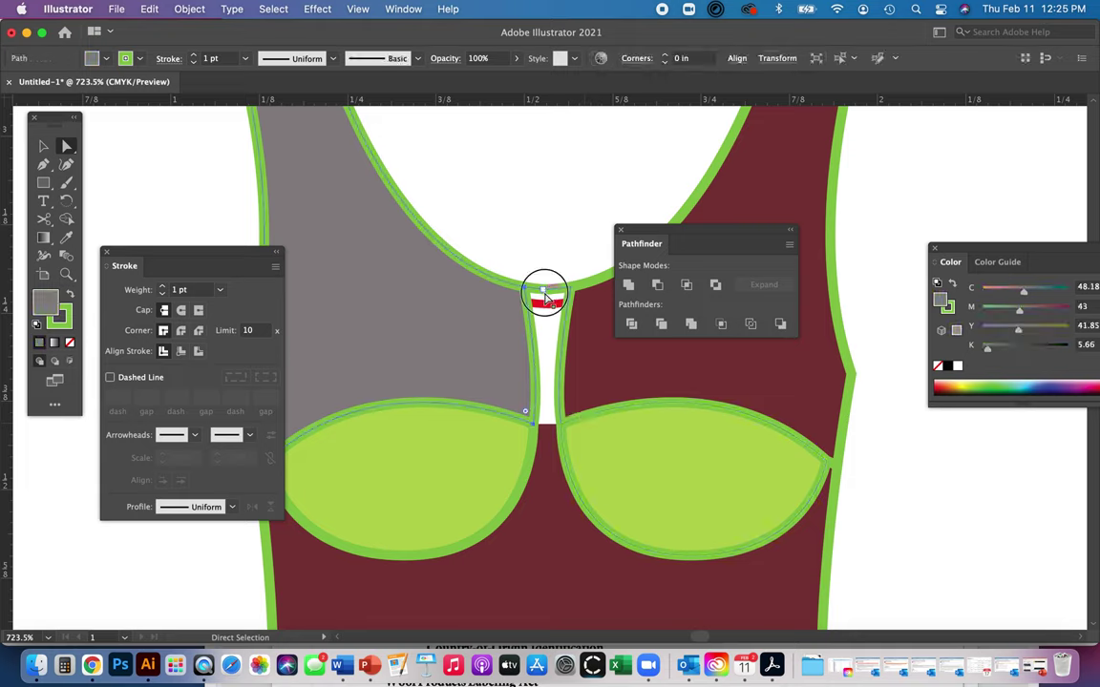
double_click(43, 301)
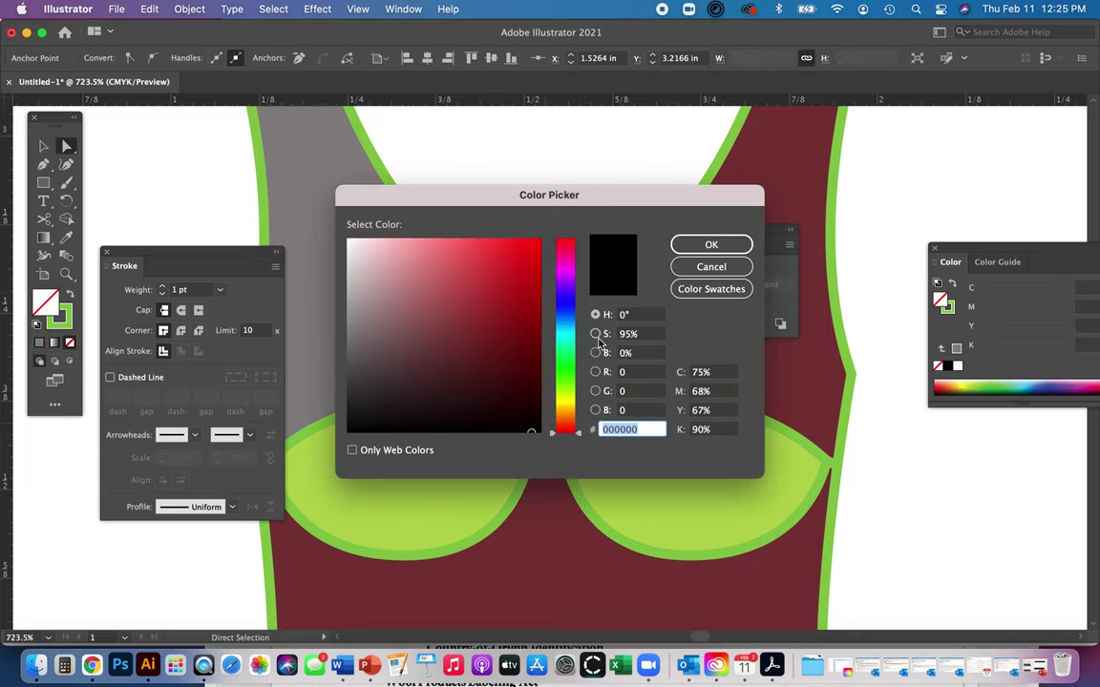
click(711, 266)
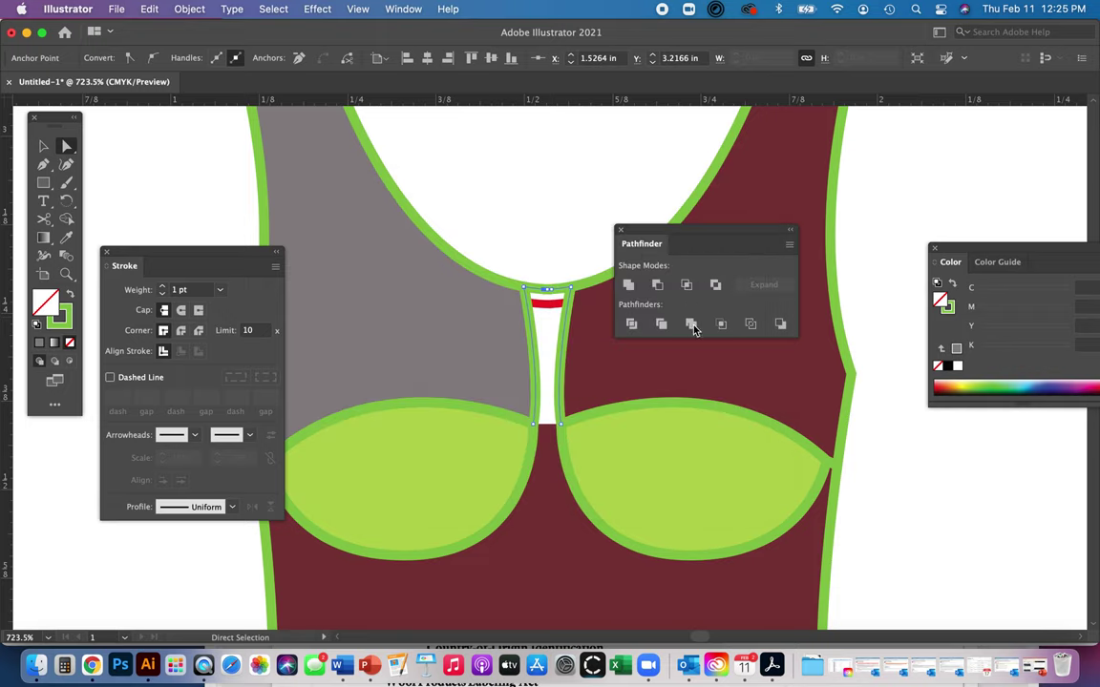
key(i)
click(589, 551)
Sample grey onto the right upper panel, then zoom in around the whole tank top
key(a)
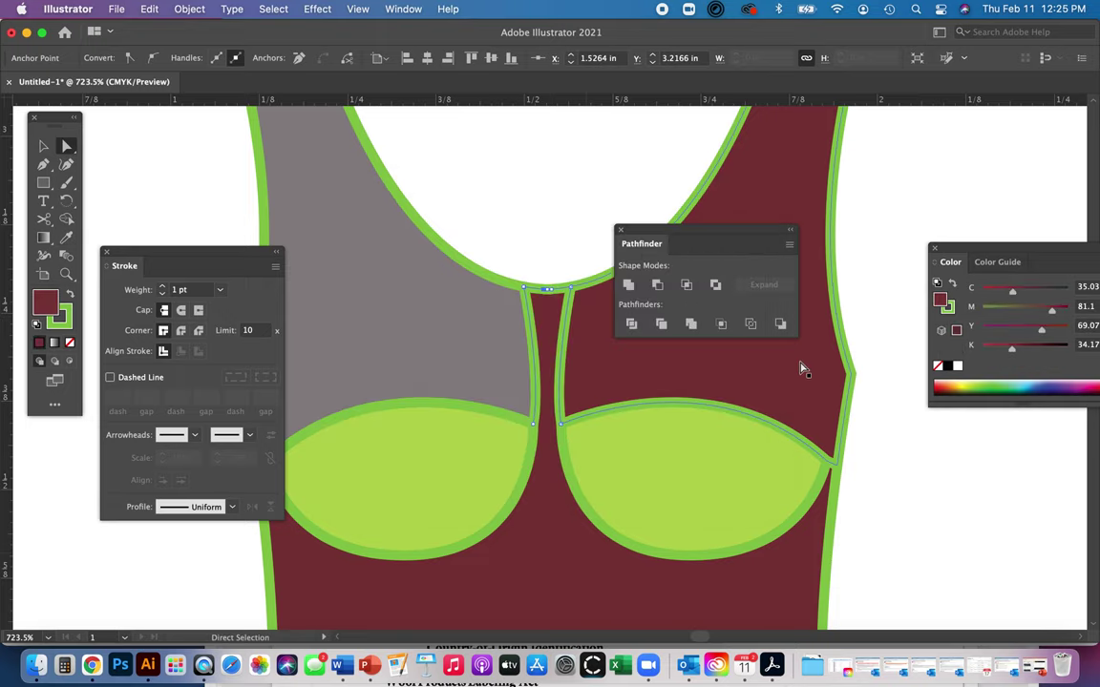
click(810, 361)
key(i)
click(408, 319)
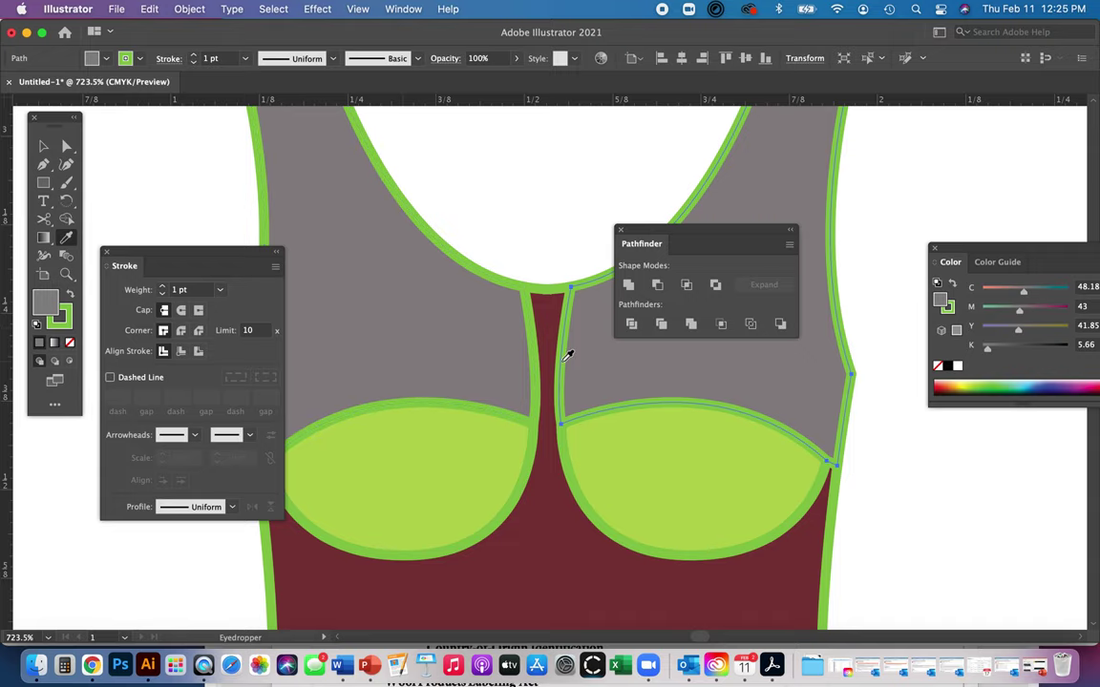
key(super+0)
key(a)
click(506, 320)
key(z)
drag(407, 258, 739, 530)
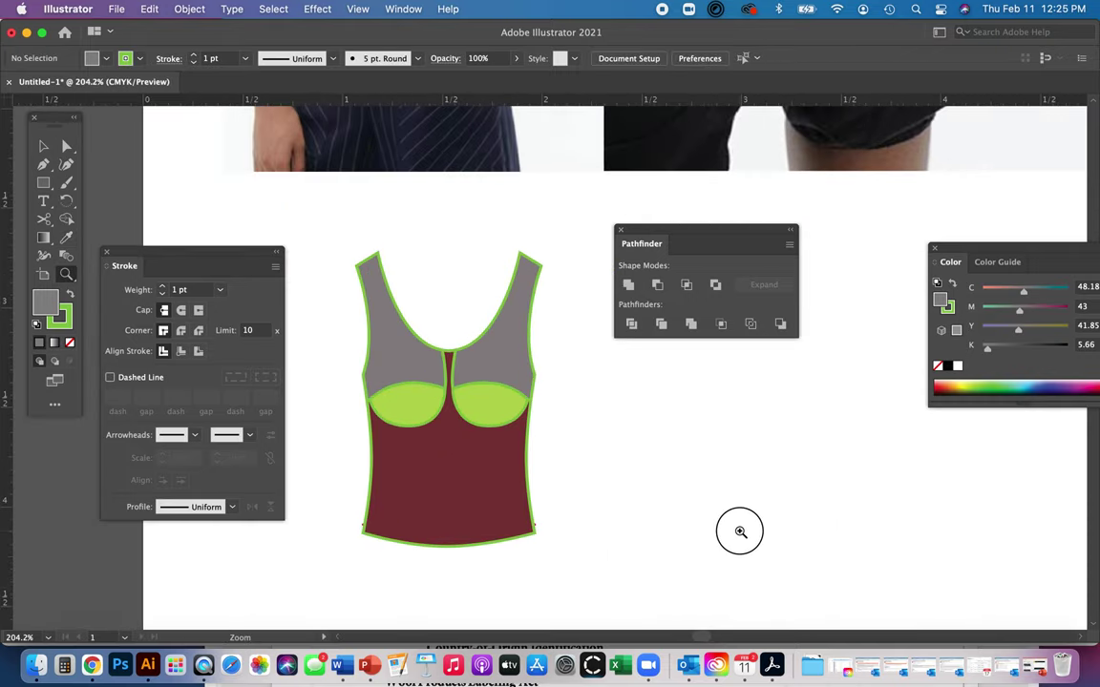
Select the green cup and grey panel, then unlock all locked artwork
key(v)
click(409, 417)
shift+click(409, 373)
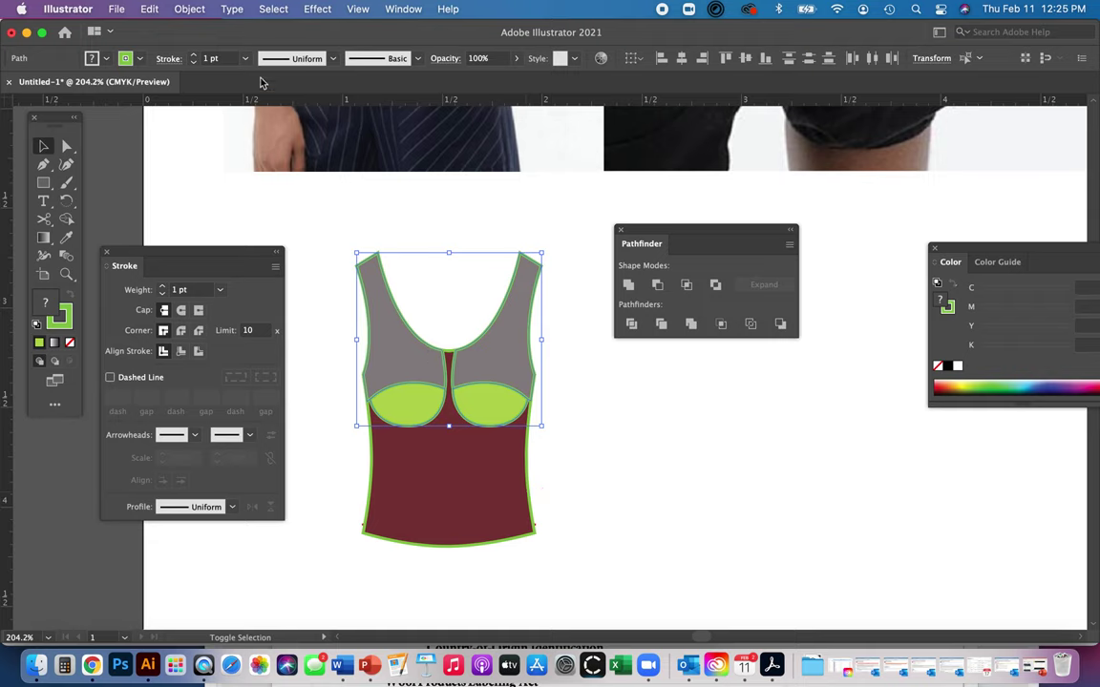
click(274, 8)
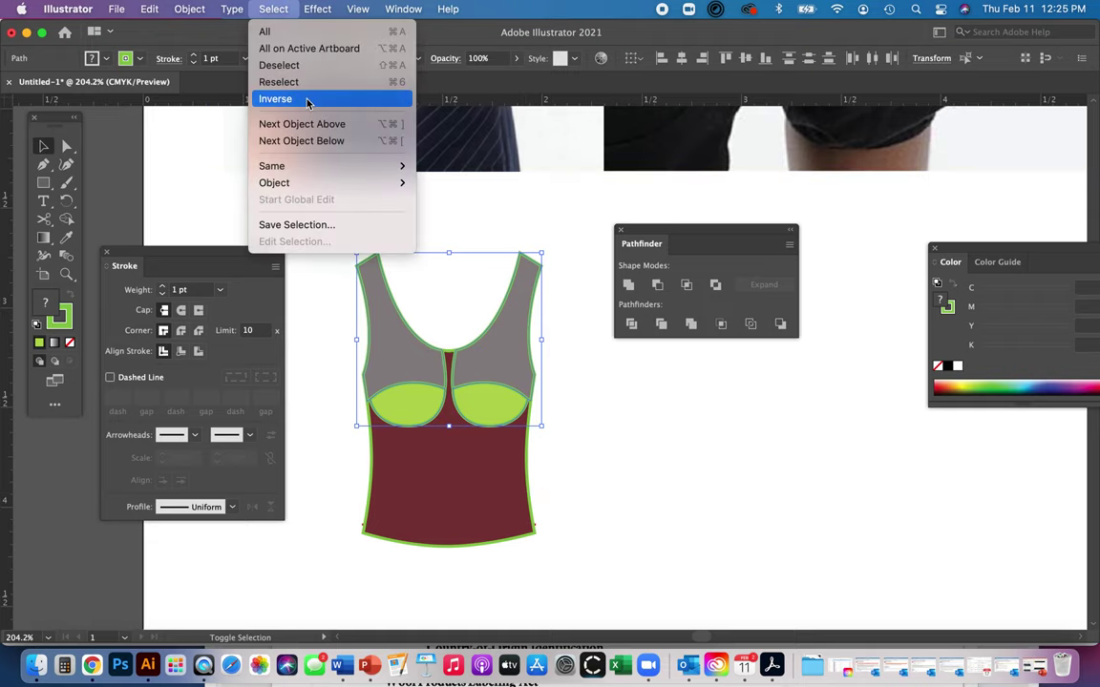
mouse_move(174, 7)
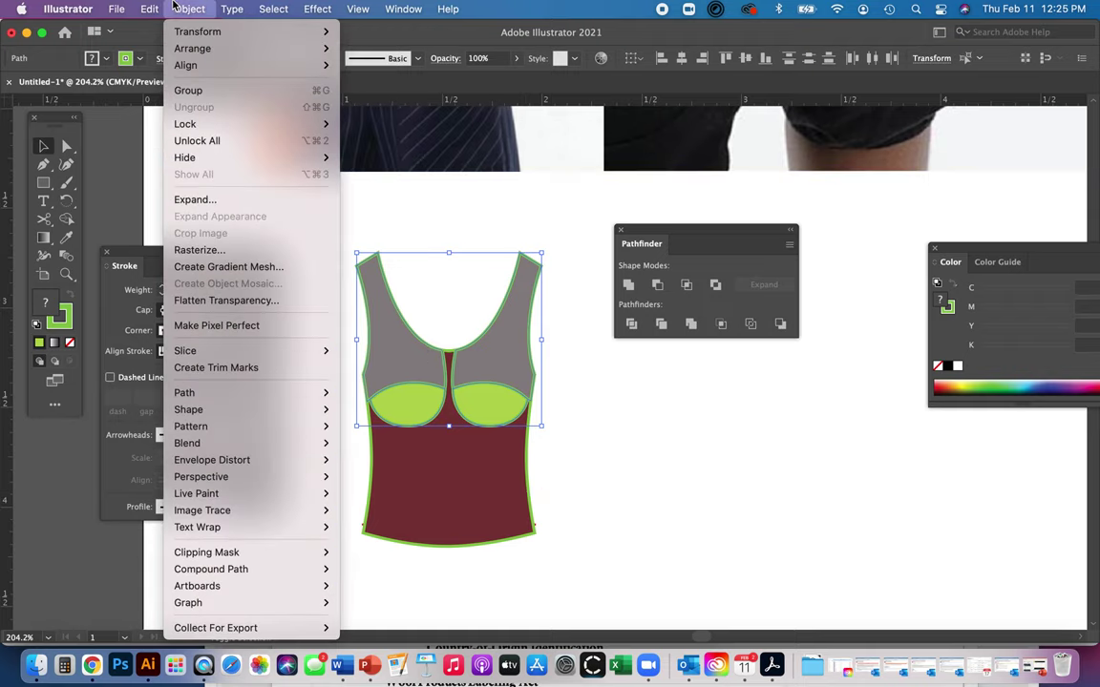
click(210, 140)
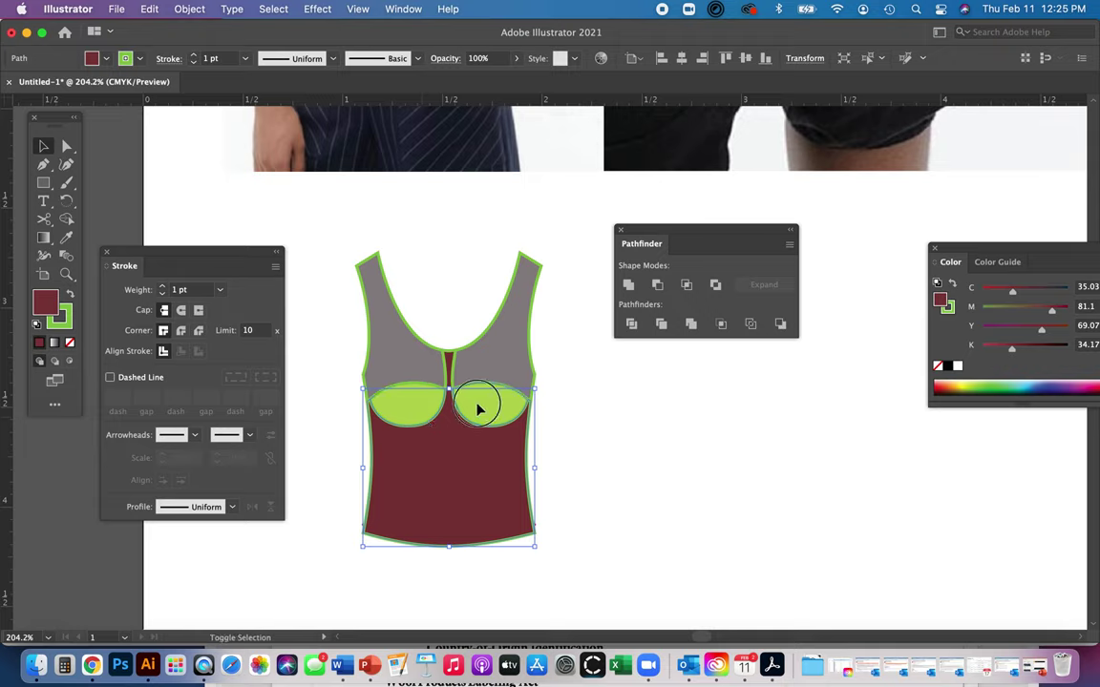
Select the tank-top pieces, delete and undo to restore them, then fit the artboard
click(410, 410)
shift+click(456, 360)
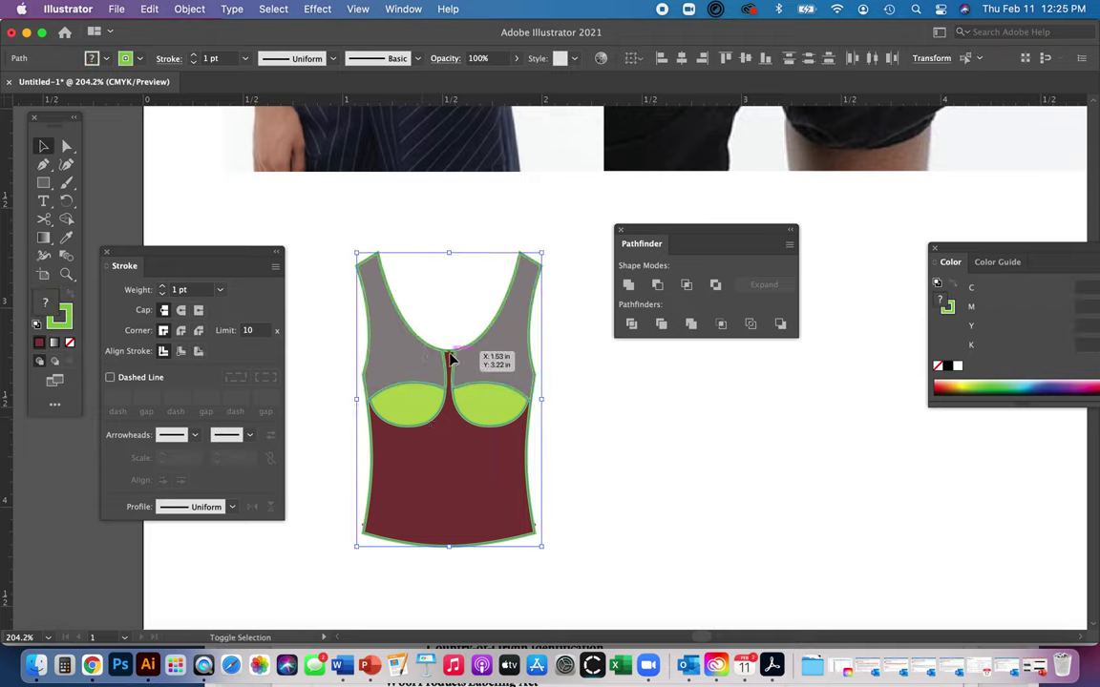
key(Delete)
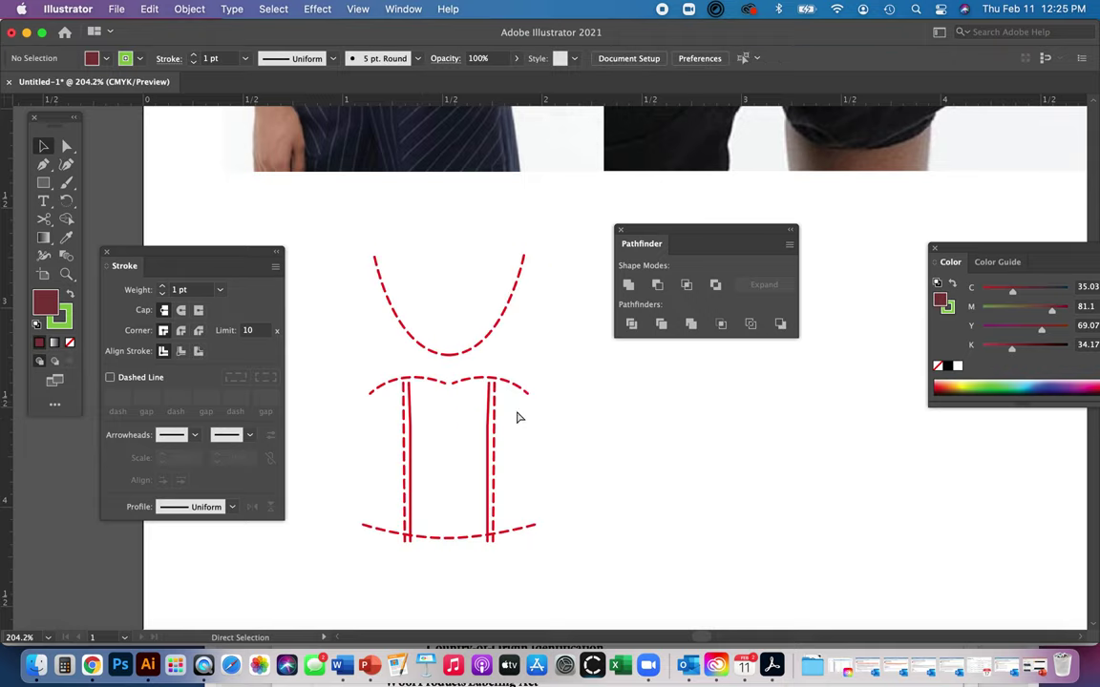
key(super+z)
click(621, 474)
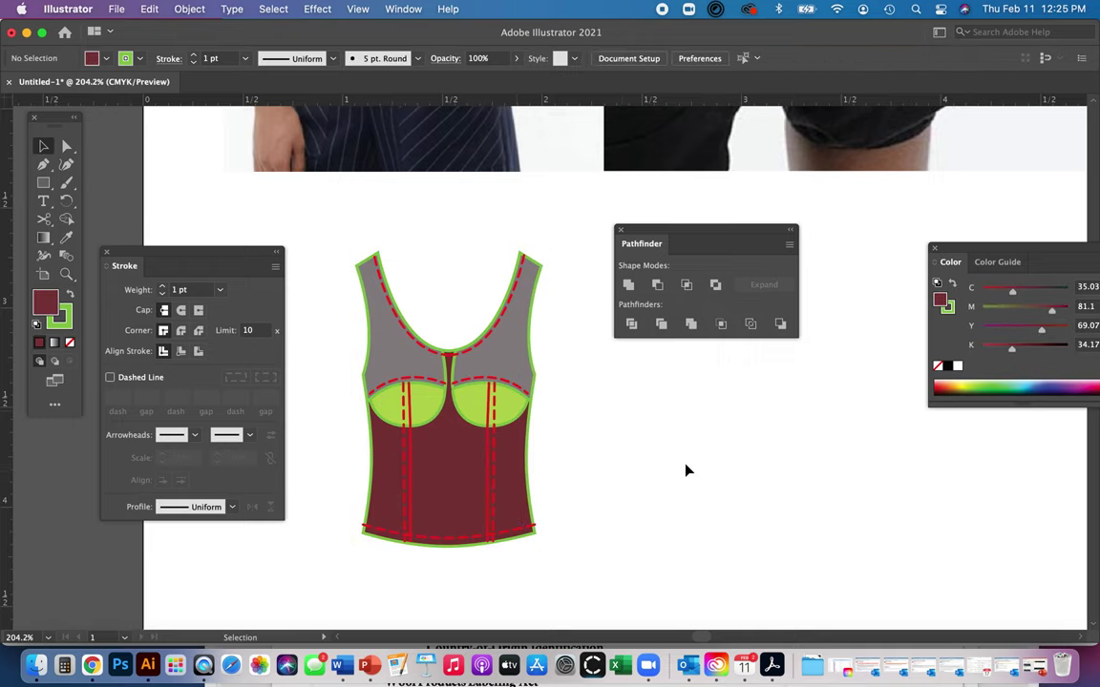
key(space)
drag(692, 468, 671, 555)
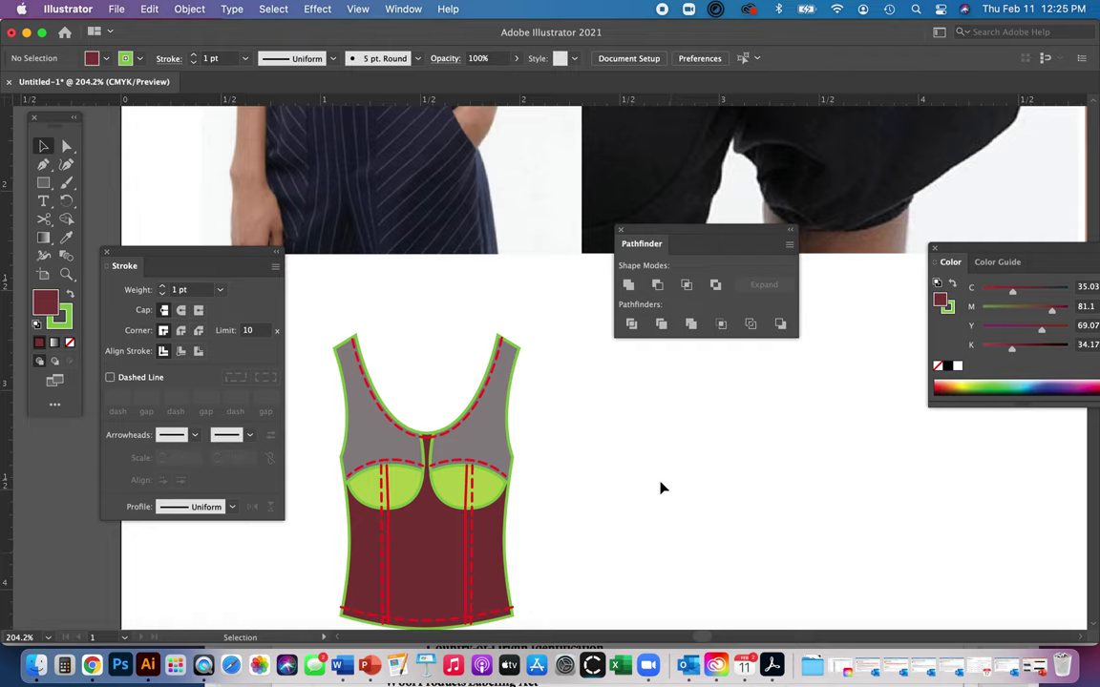
key(super+0)
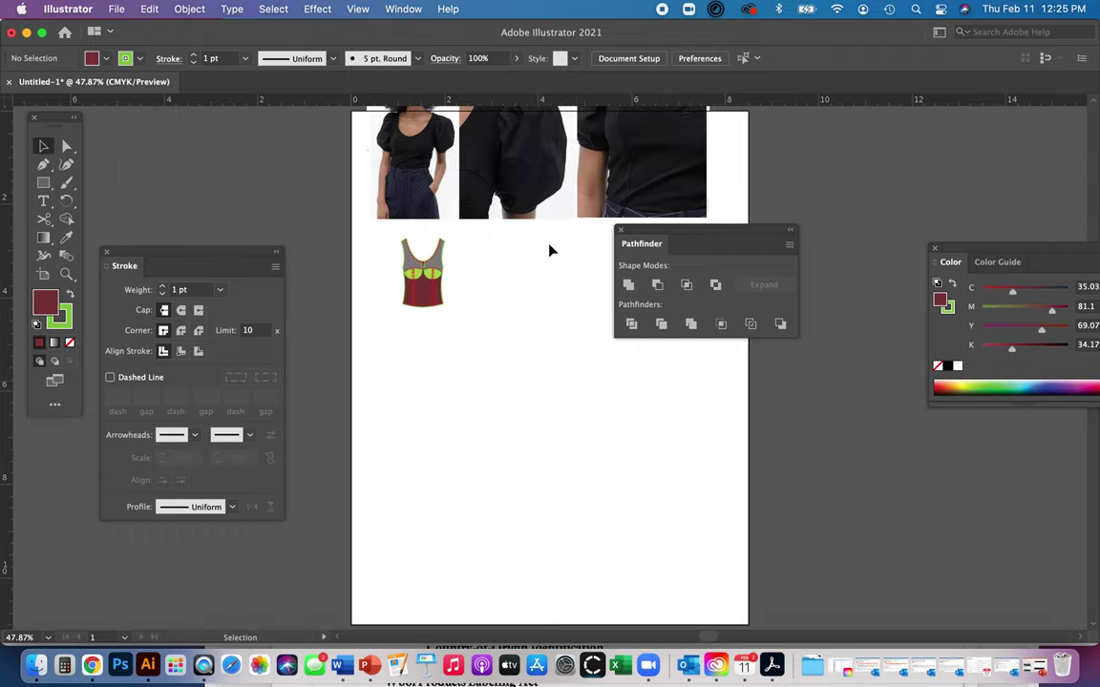
Zoom into the puff-sleeve reference photo and set the fill to None for new pen paths
key(space)
drag(482, 219, 254, 384)
key(z)
key(space)
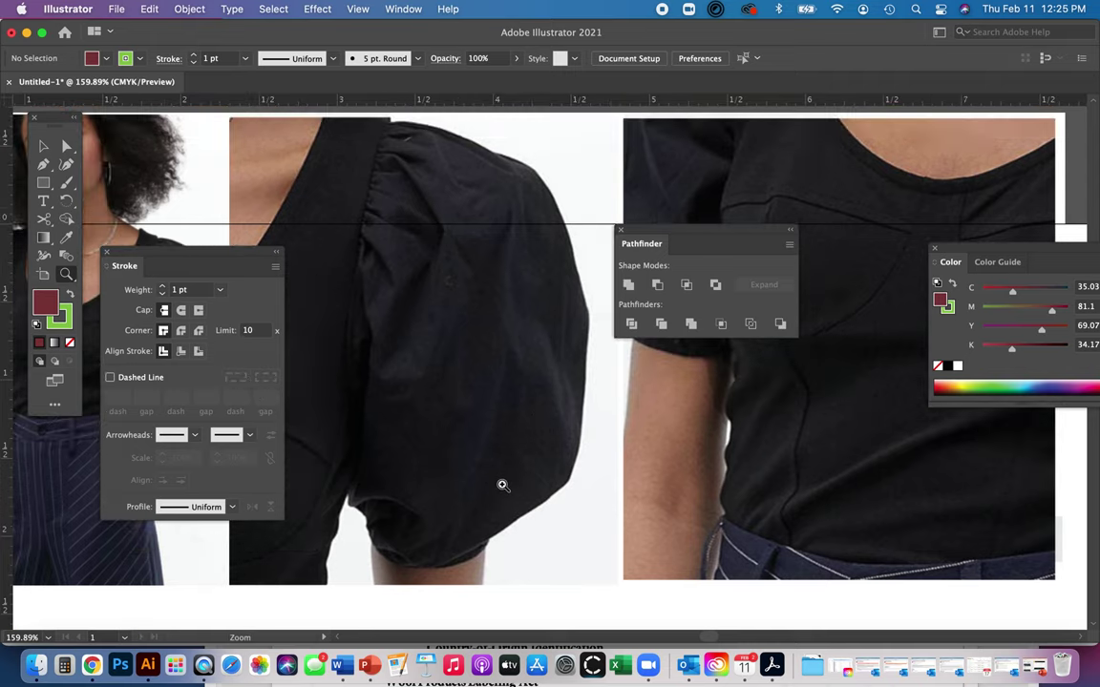
key(p)
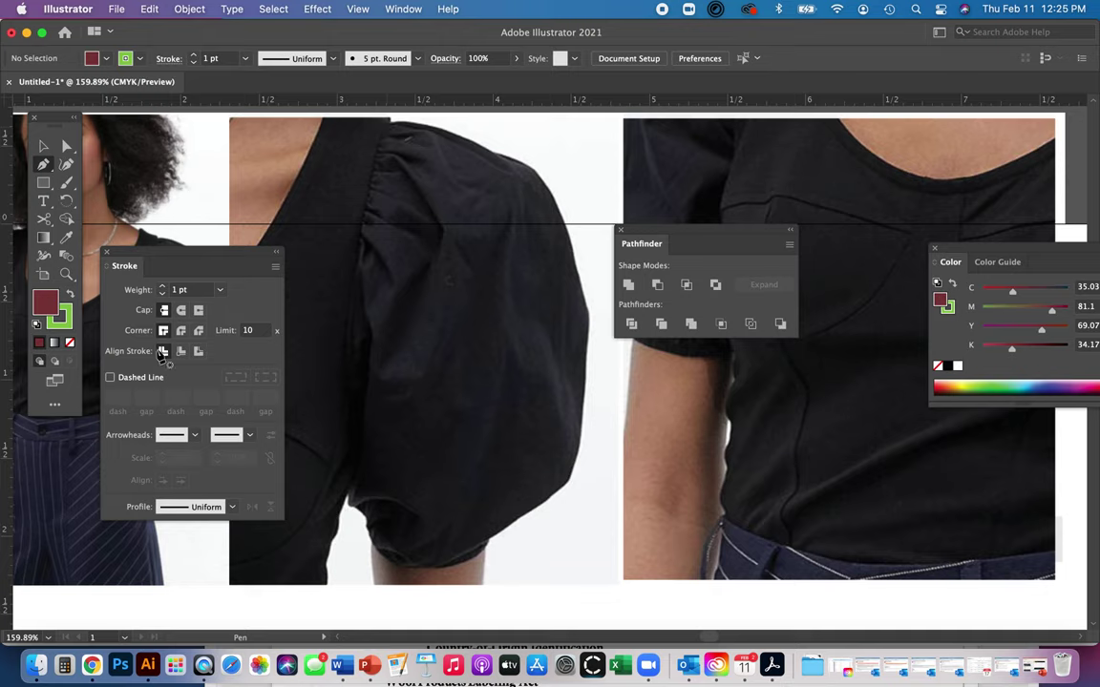
key(a)
click(549, 611)
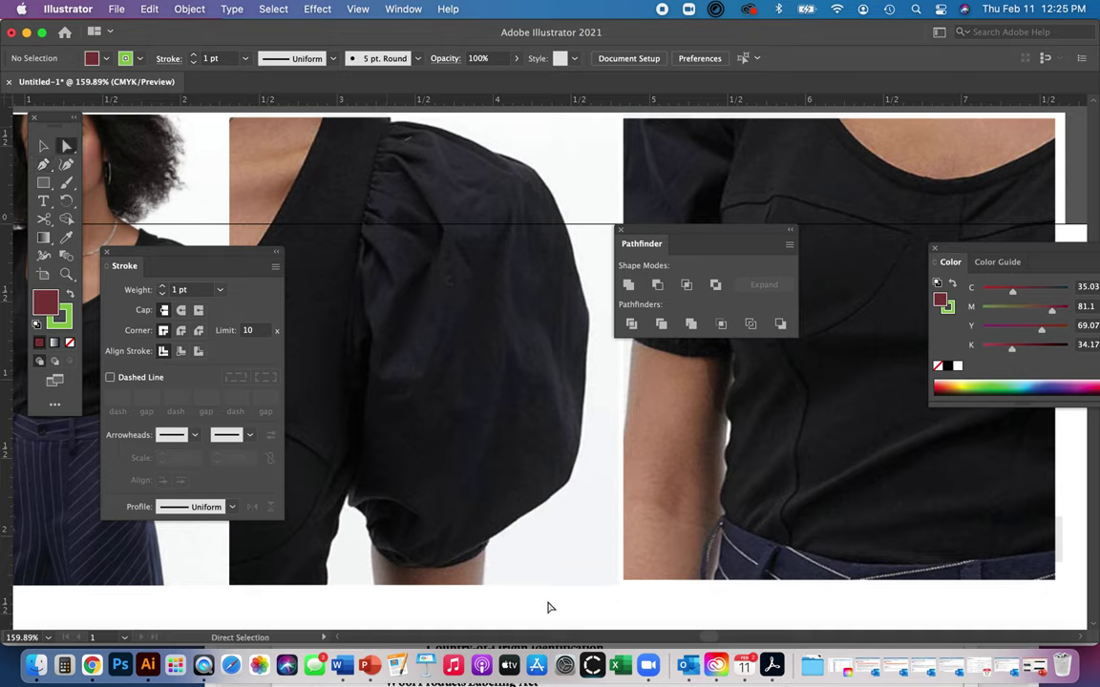
key(slash)
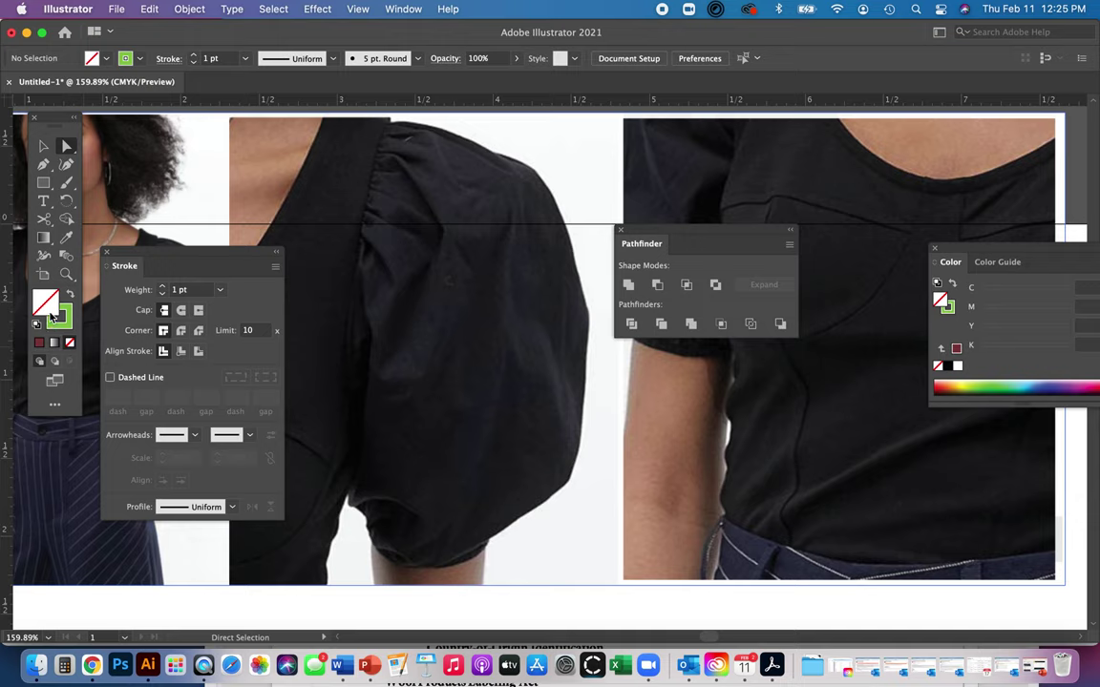
key(p)
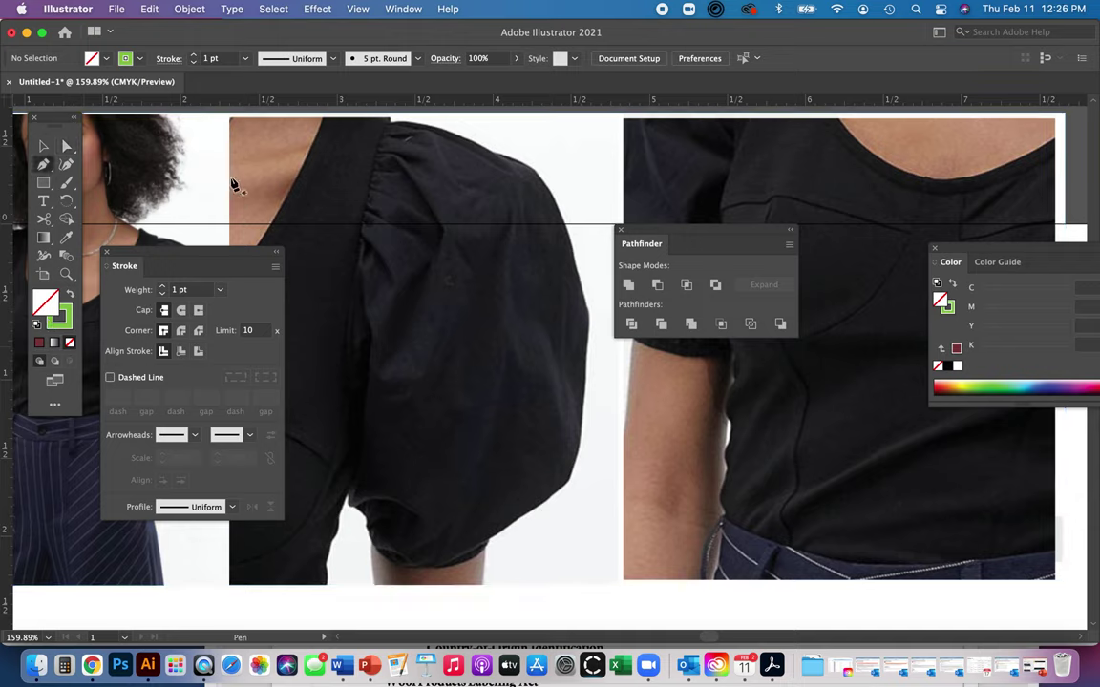
Pen-trace the puff sleeve from the shoulder over the cap, around the cuff and up the inner edge
click(387, 123)
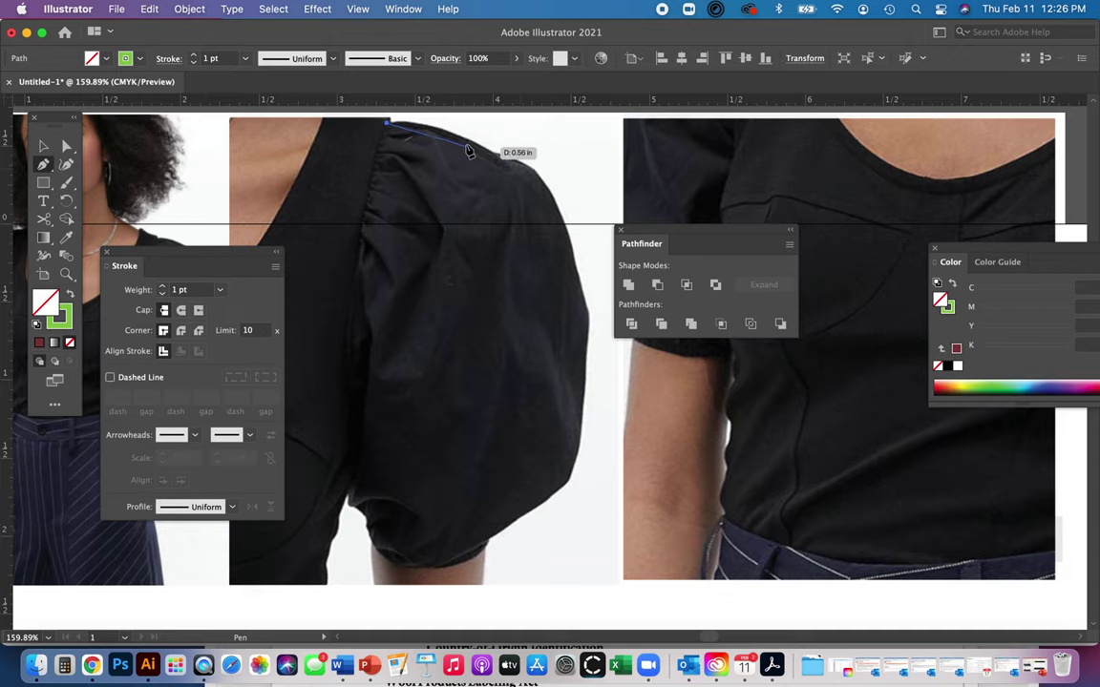
drag(448, 132, 467, 138)
click(496, 155)
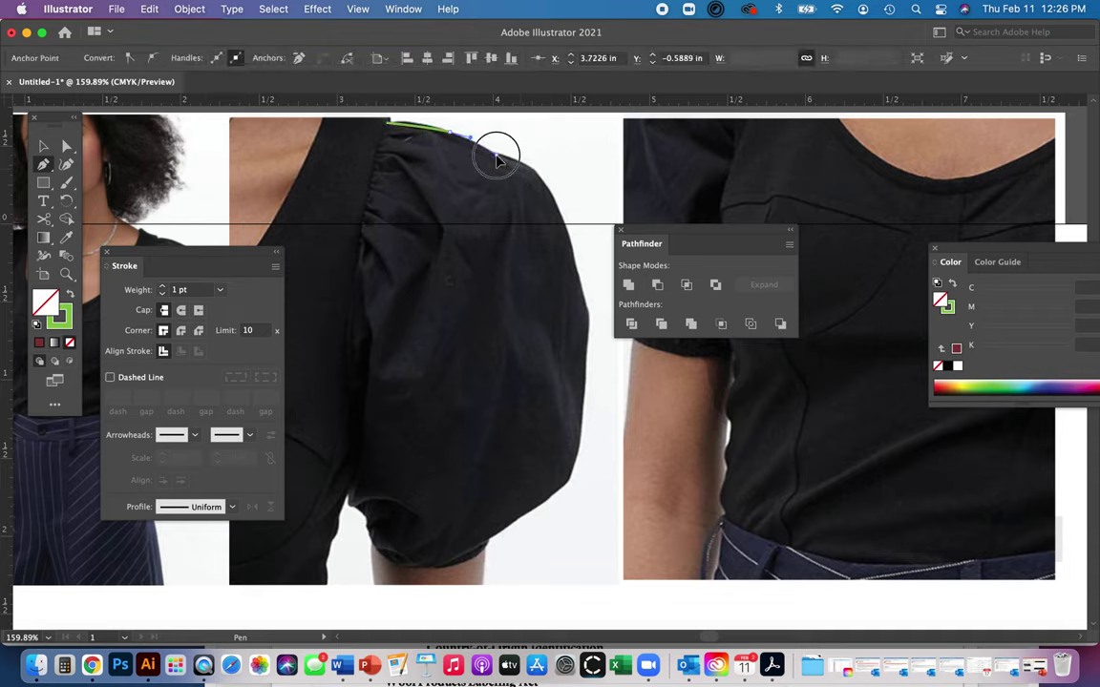
drag(533, 170, 566, 194)
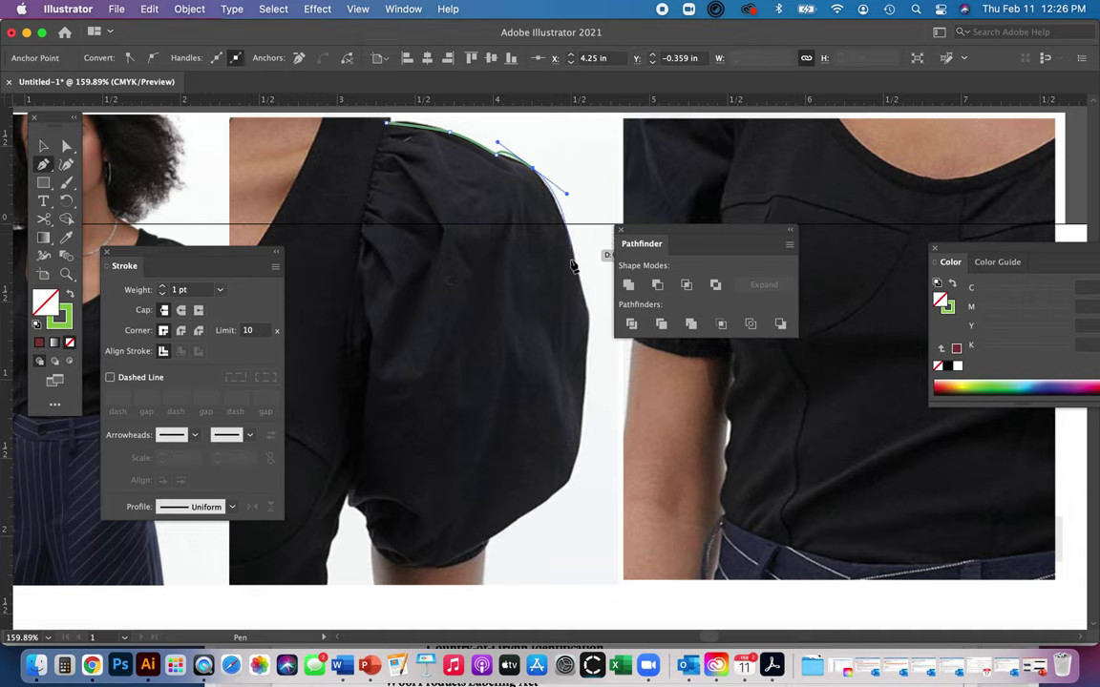
click(585, 299)
drag(585, 396, 582, 451)
drag(572, 482, 535, 517)
drag(493, 540, 456, 565)
mouse_move(366, 532)
mouse_down()
mouse_move(338, 498)
mouse_move(358, 515)
mouse_up()
click(345, 480)
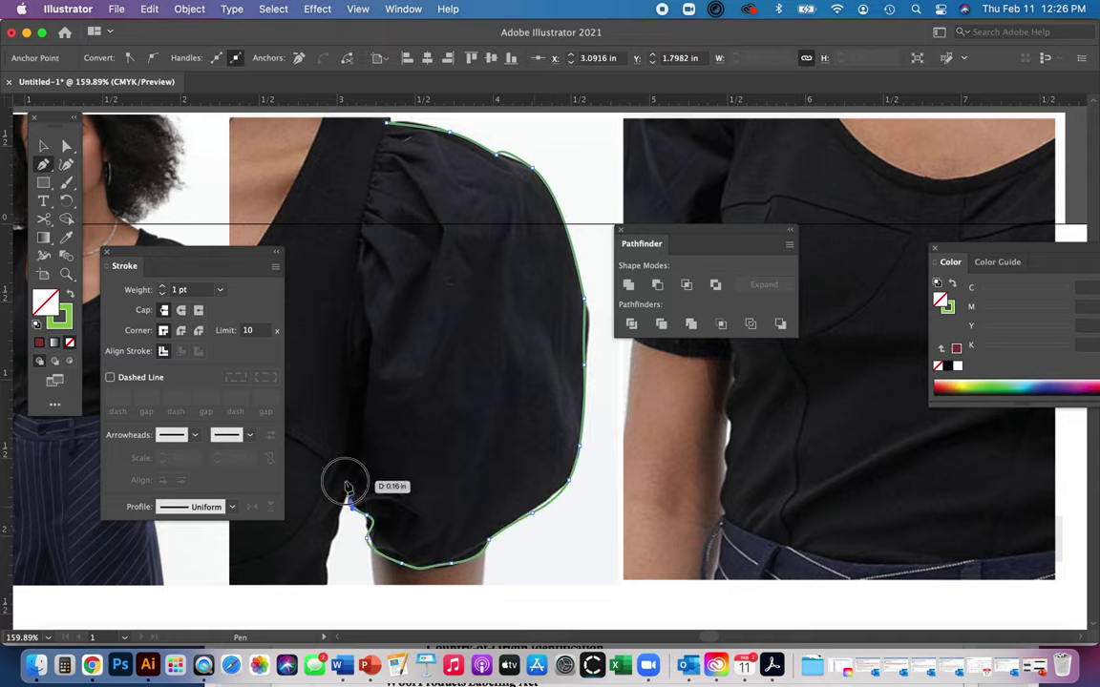
click(358, 435)
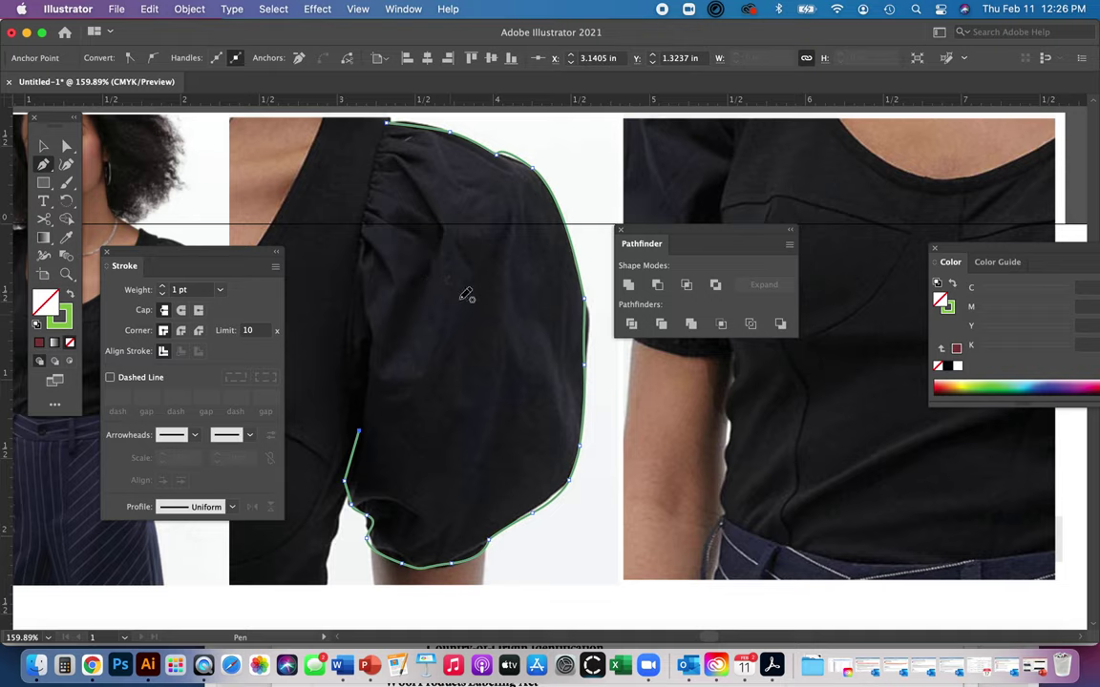
Draw short Pencil gather strokes across the puff sleeve's shoulder cap
key(n)
drag(364, 236, 398, 287)
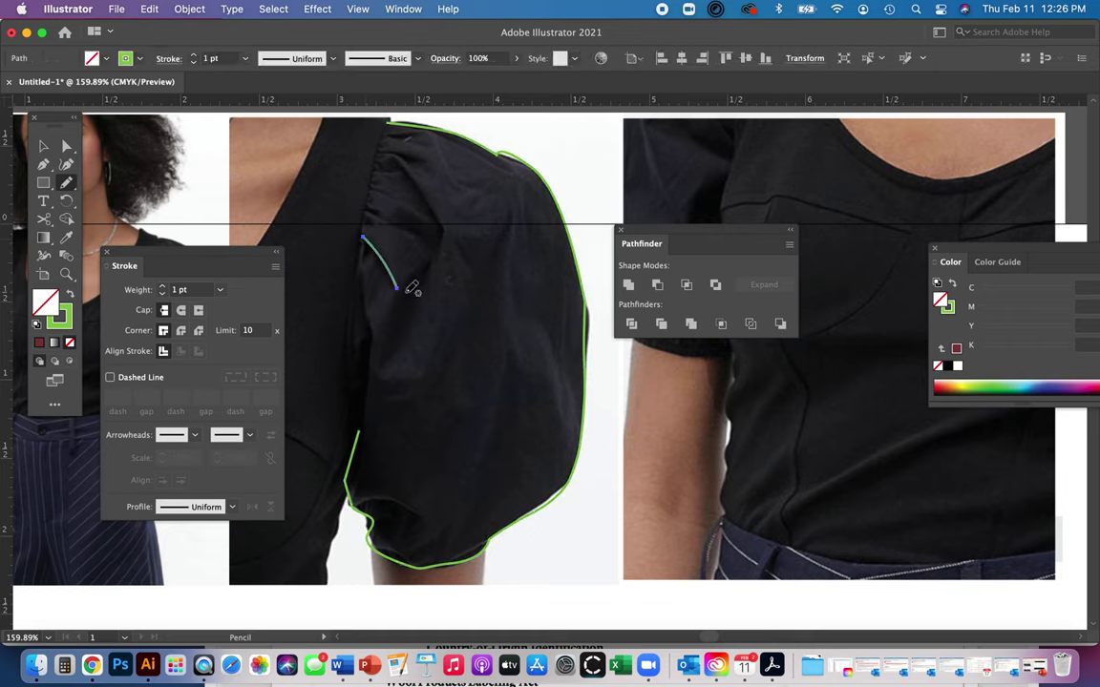
key(super+shift+a)
mouse_move(374, 220)
mouse_down()
mouse_move(372, 233)
mouse_move(427, 263)
mouse_up()
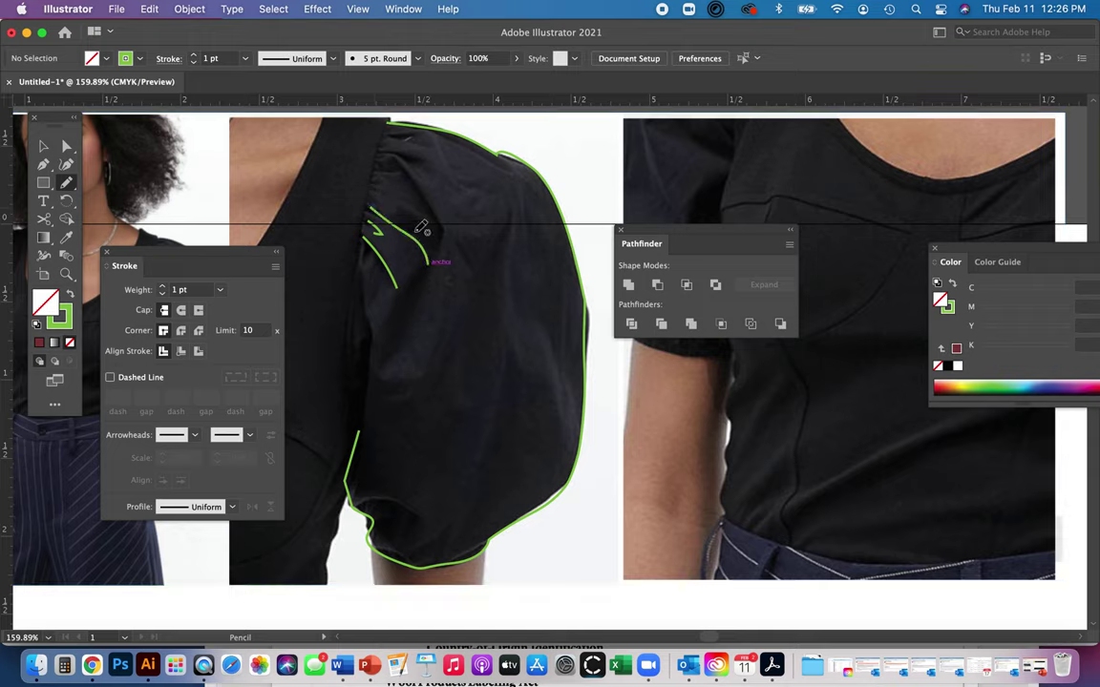
mouse_move(392, 191)
mouse_down()
mouse_move(455, 243)
mouse_move(448, 238)
mouse_up()
mouse_move(380, 167)
mouse_down()
mouse_move(422, 194)
mouse_move(434, 168)
mouse_move(392, 133)
mouse_up()
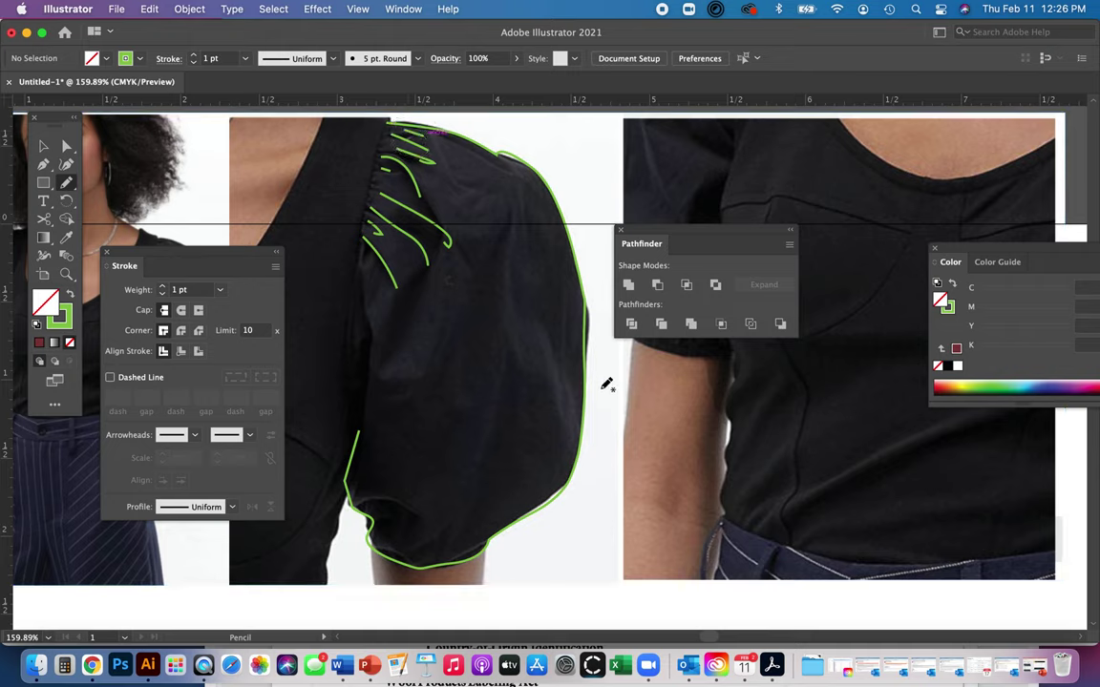
Draw longer fold lines down the sleeve's outer edge, right side and middle toward the cuff
drag(500, 150, 538, 210)
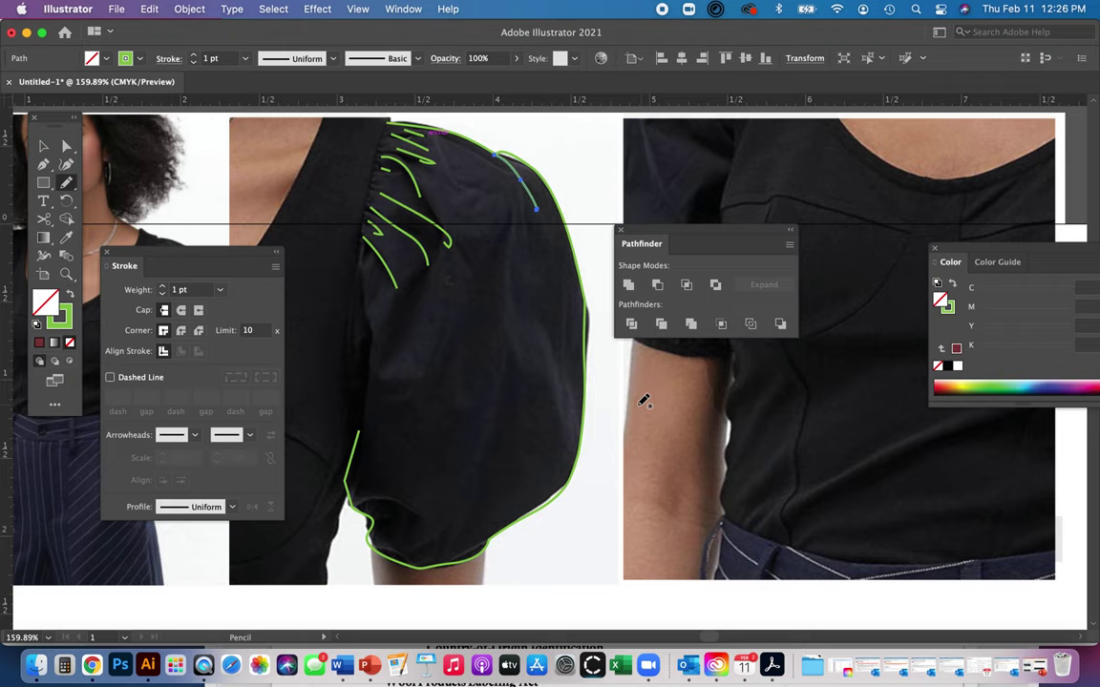
key(super+shift+a)
mouse_move(507, 248)
mouse_down()
mouse_move(497, 347)
mouse_move(555, 363)
mouse_move(561, 415)
mouse_up()
drag(508, 382, 468, 494)
key(super+shift+a)
drag(405, 311, 388, 382)
key(super+shift+a)
Unlock all artwork with Object > Unlock All and draw a short Pen line above the sleeve cap
key(a)
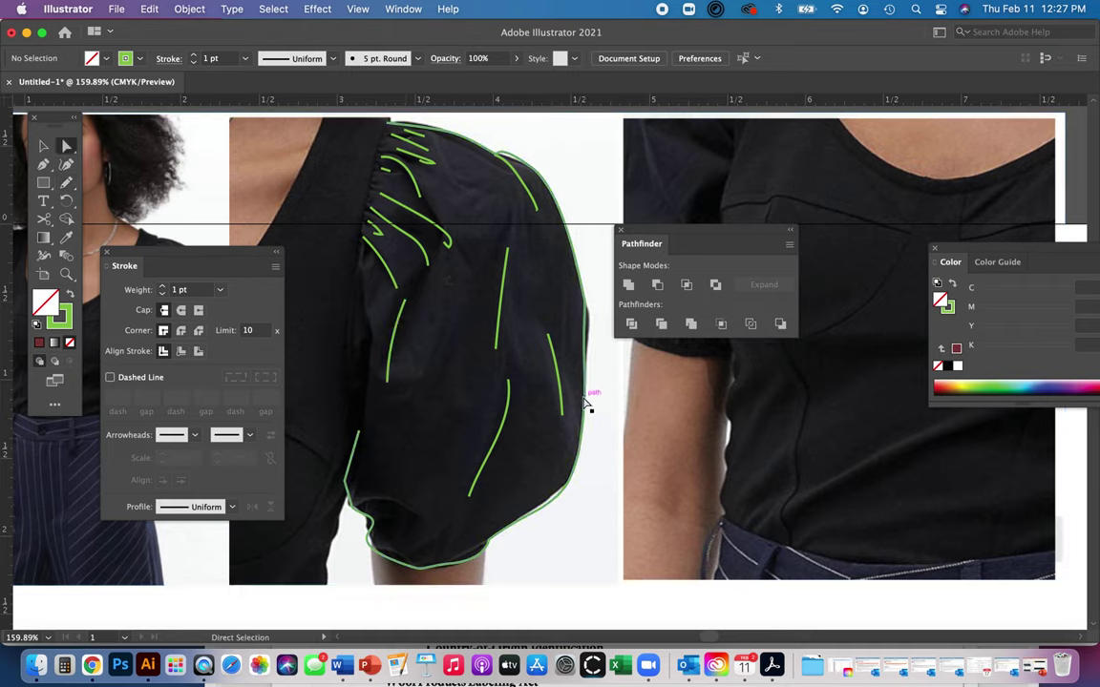
key(p)
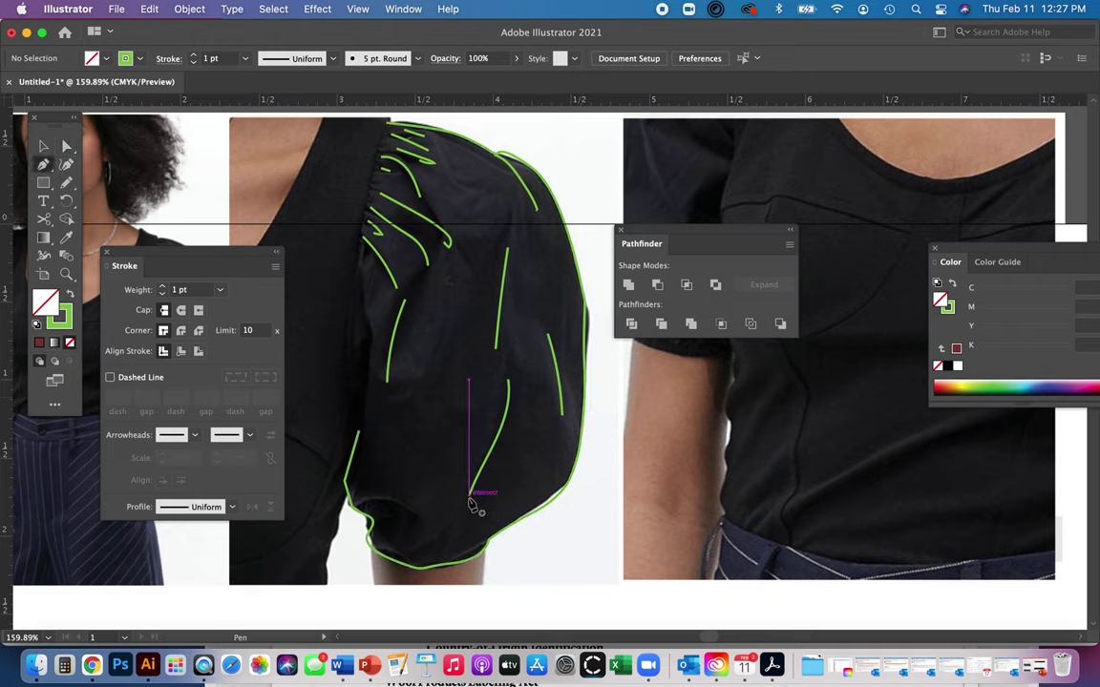
click(190, 9)
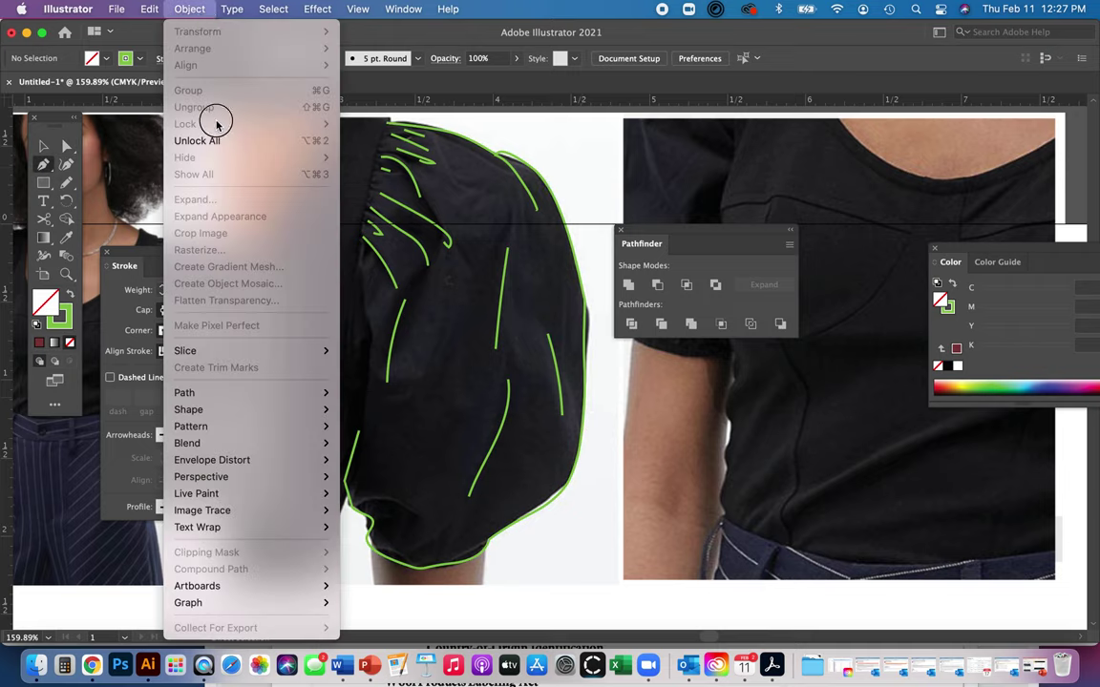
click(223, 143)
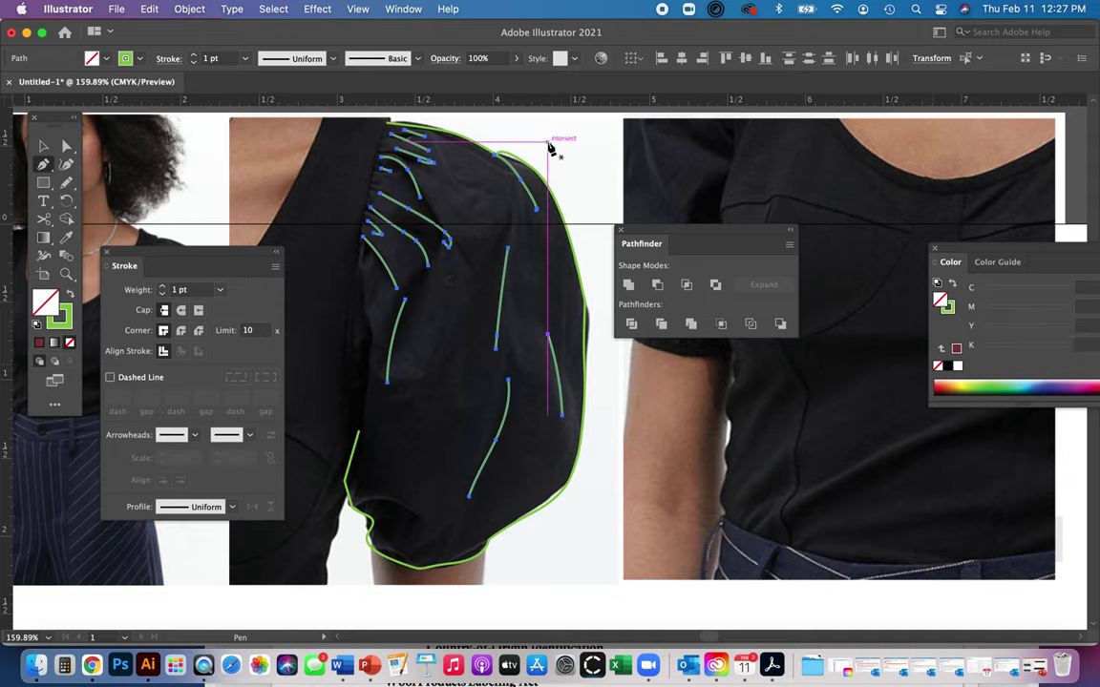
key(a)
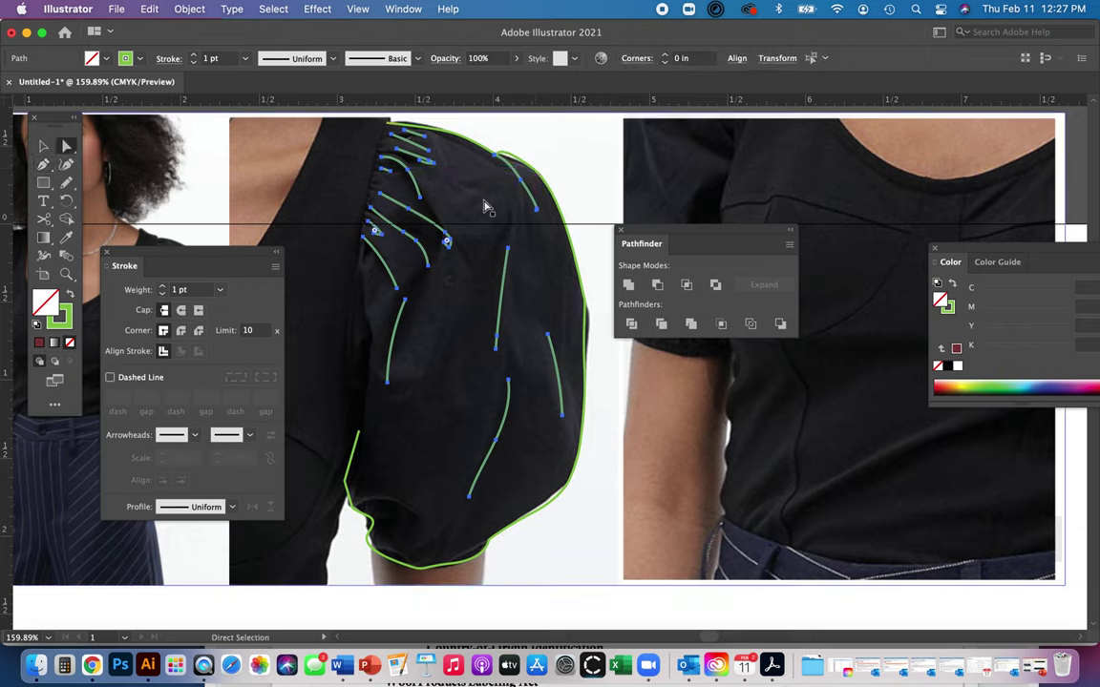
click(546, 155)
key(p)
click(557, 152)
drag(556, 151, 569, 167)
Zoom in on the short green line and expand its fill and stroke into a shape
key(a)
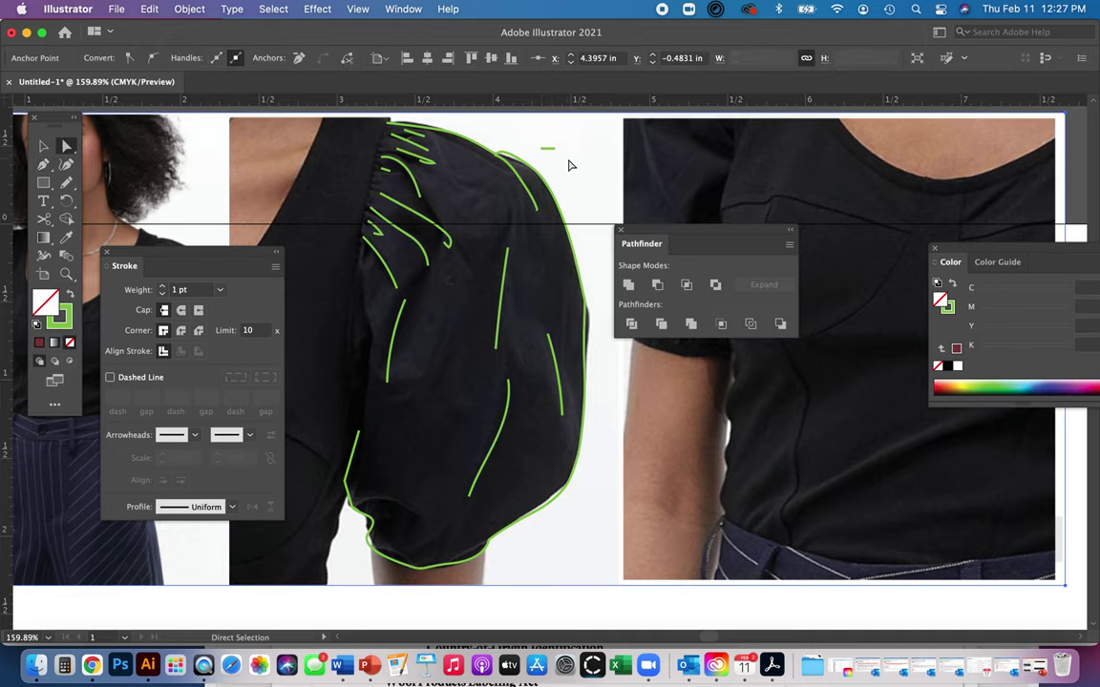
click(545, 147)
key(z)
drag(535, 133, 833, 344)
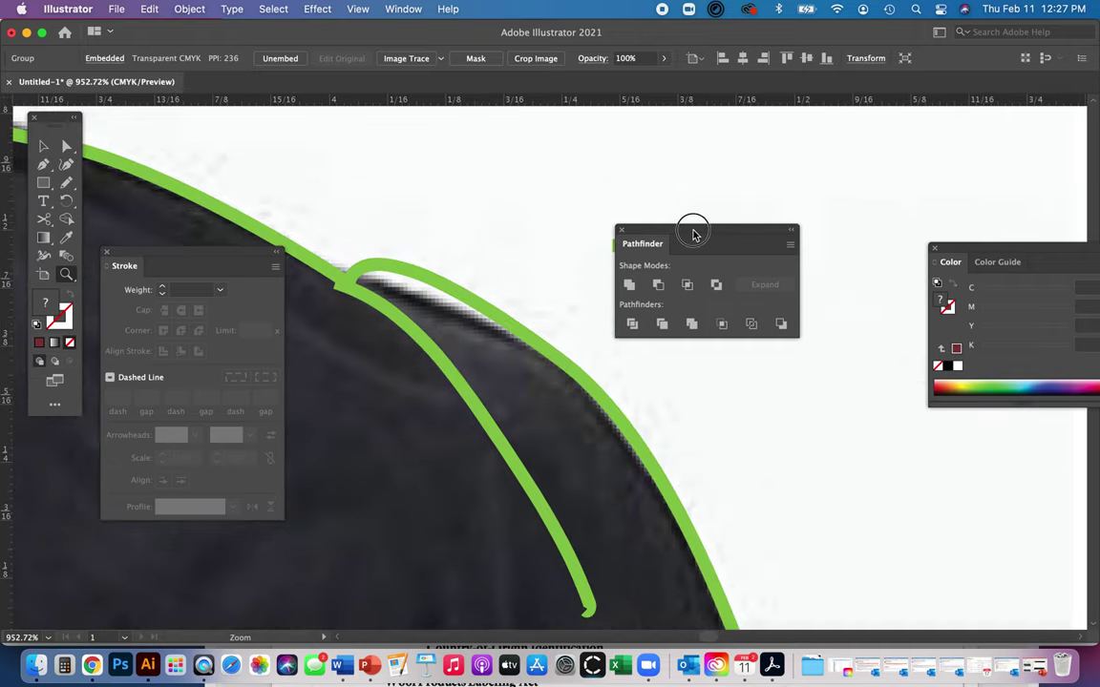
drag(695, 231, 837, 358)
key(v)
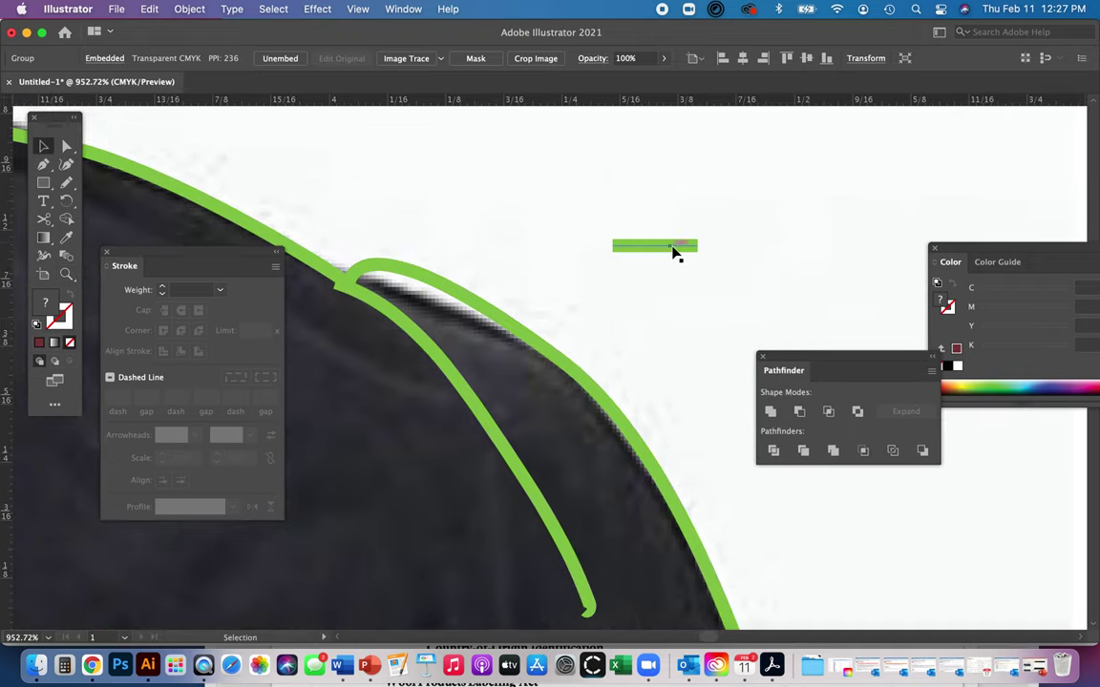
click(674, 250)
click(190, 11)
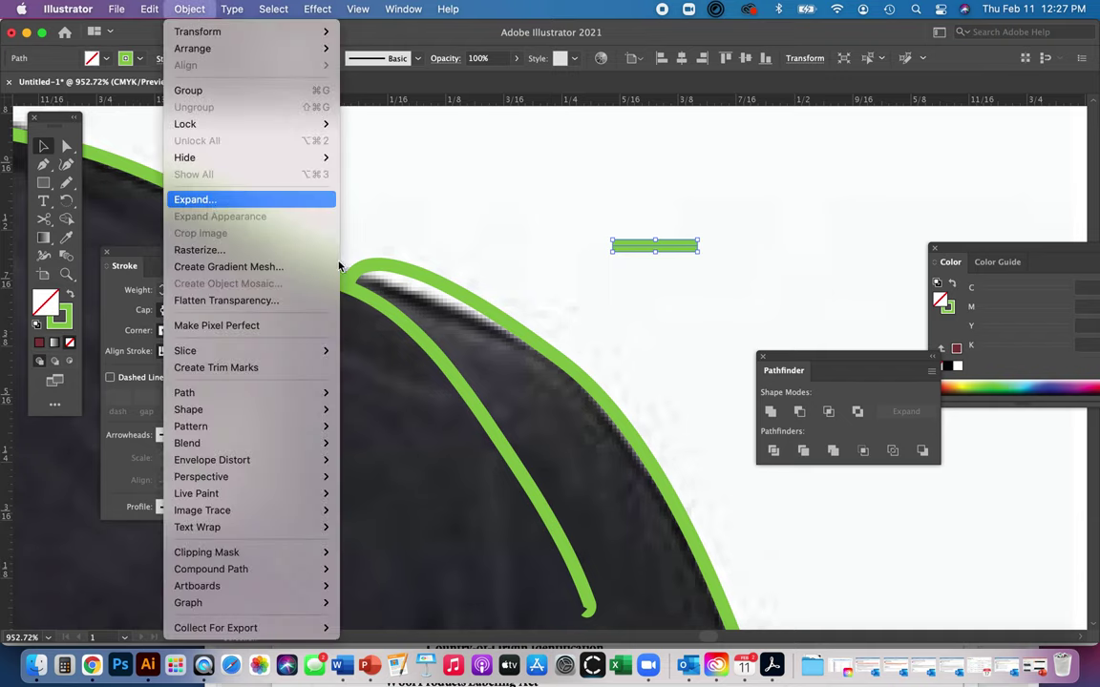
click(218, 201)
click(590, 426)
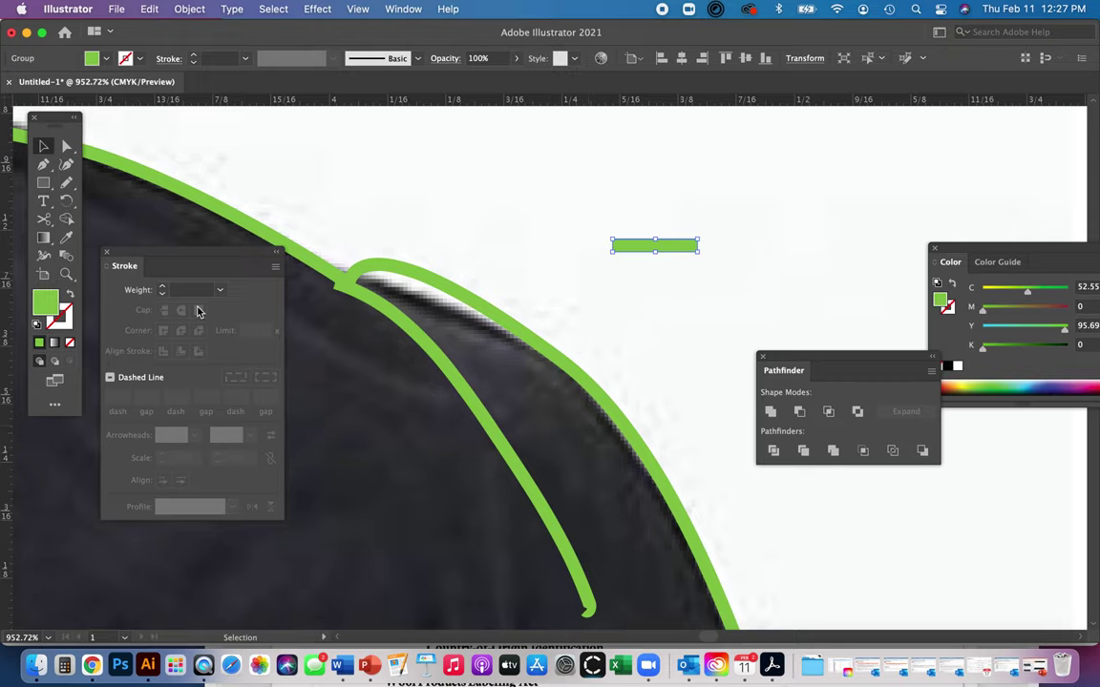
Pull the rectangle's right anchor out to a point and smooth the top corner with the Anchor Point tool
key(z)
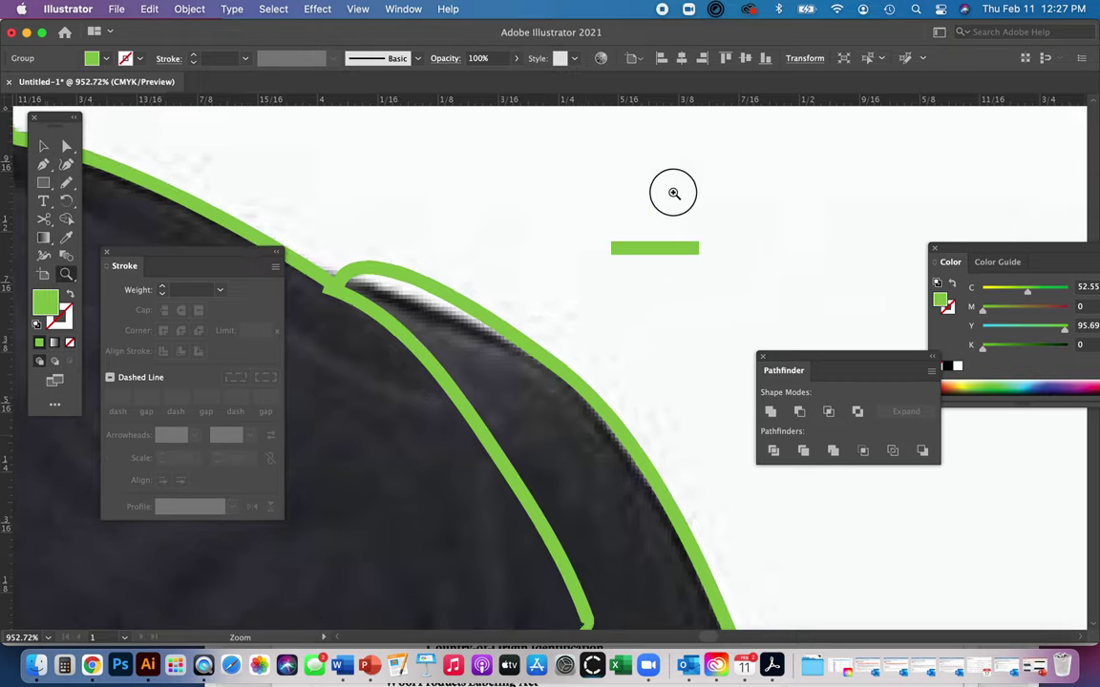
drag(675, 191, 790, 300)
drag(810, 361, 869, 375)
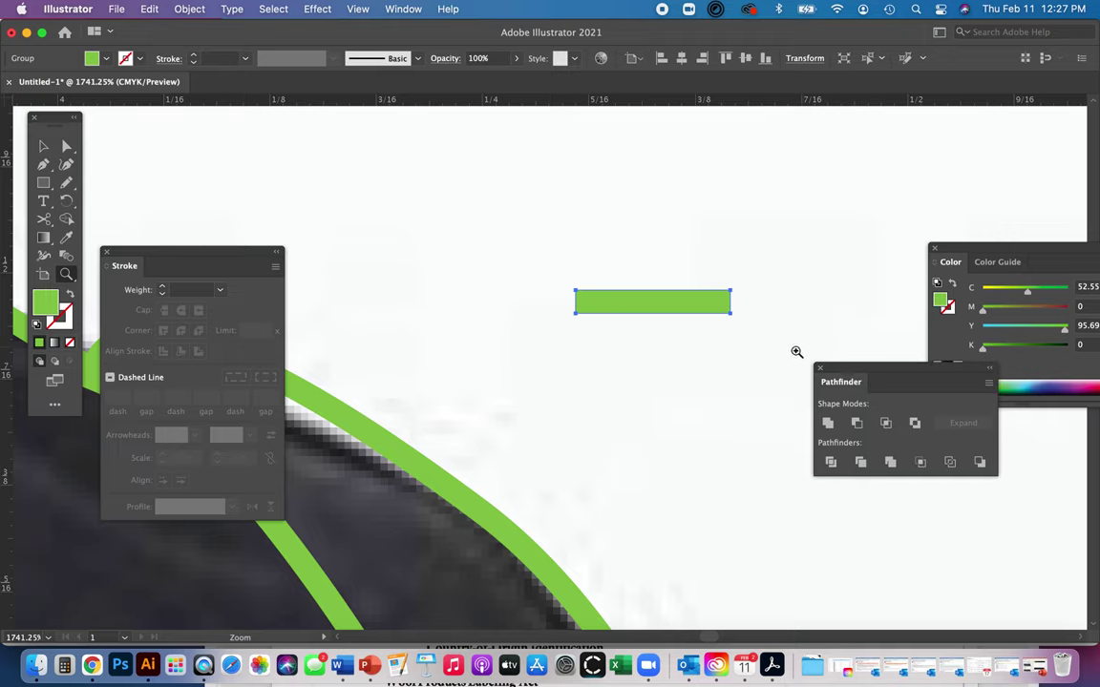
key(p)
key(a)
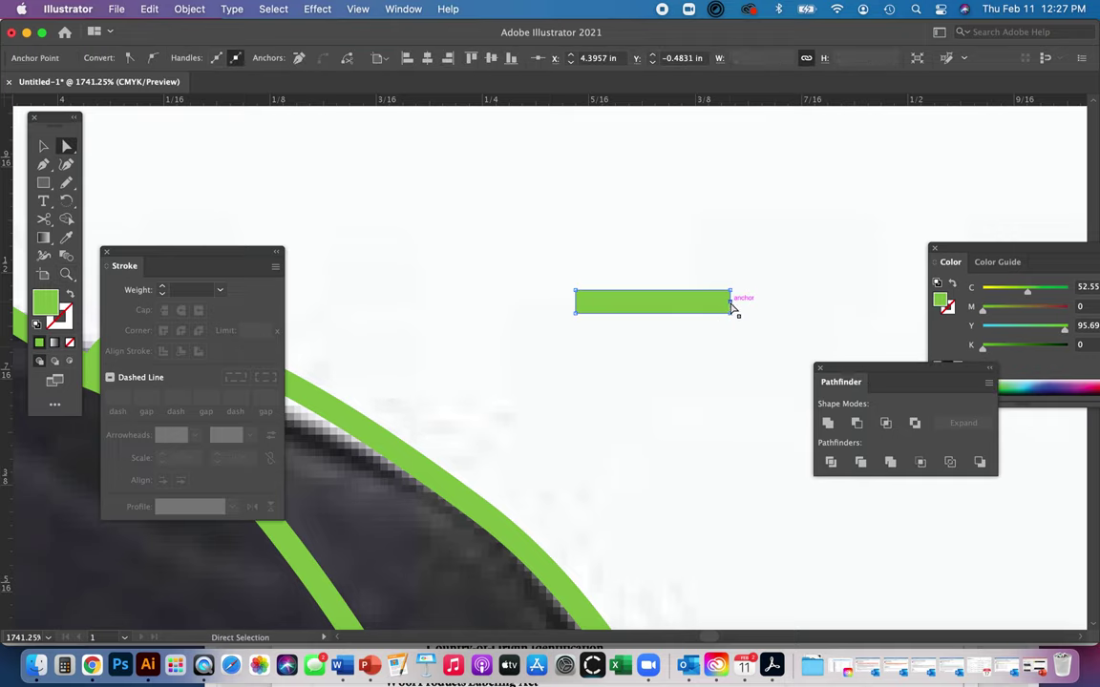
drag(732, 304, 807, 302)
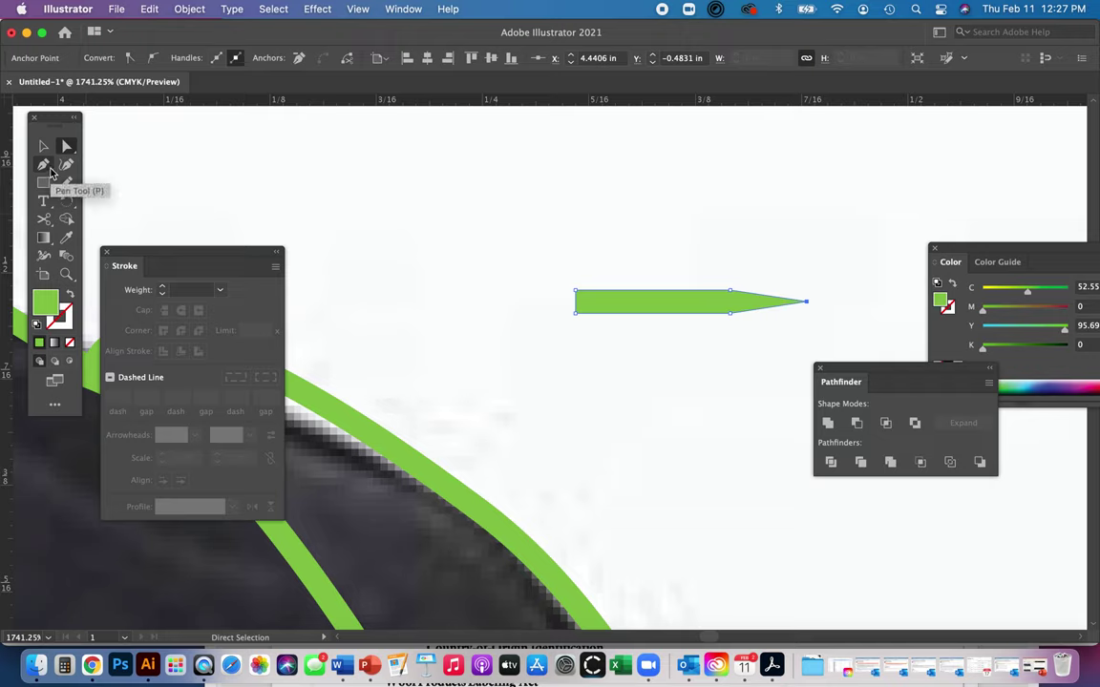
drag(50, 172, 128, 186)
drag(730, 294, 756, 293)
key(a)
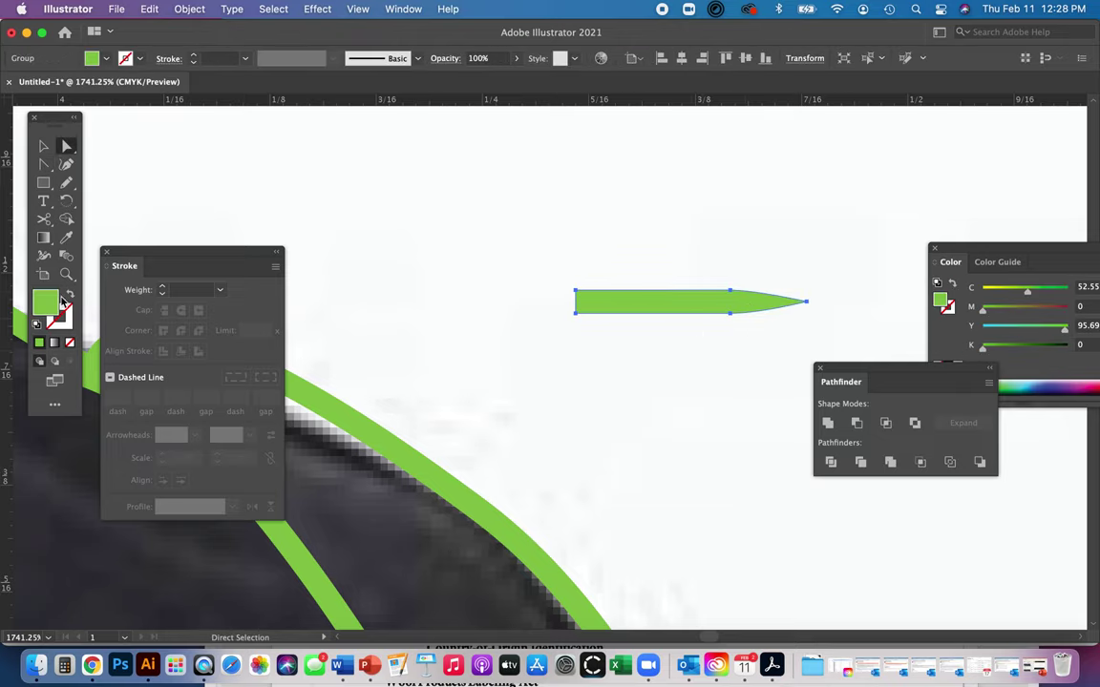
double_click(54, 301)
Fill the tapered shape with 020202 and save it as Art Brush 1 using Tints colorization
click(347, 430)
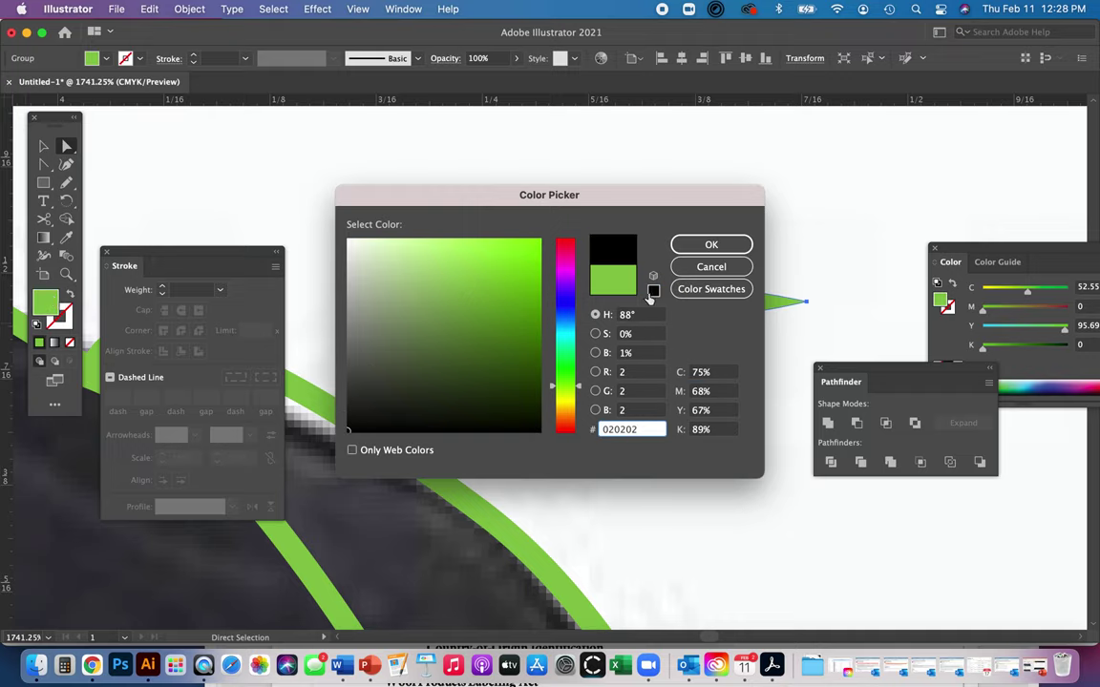
click(706, 245)
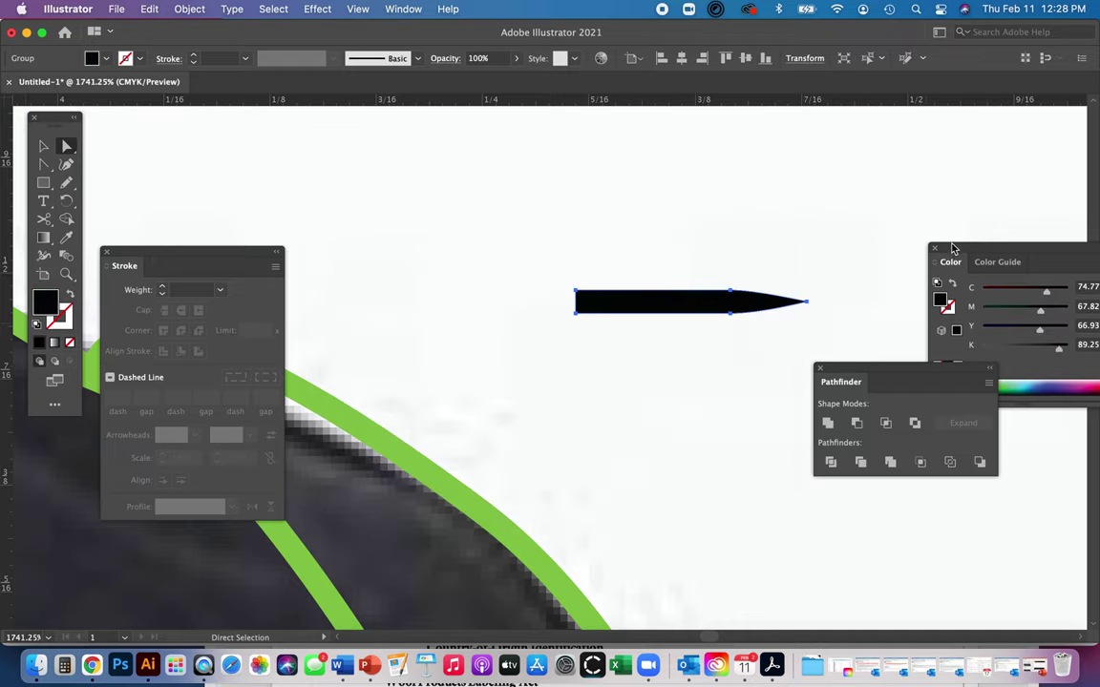
click(391, 9)
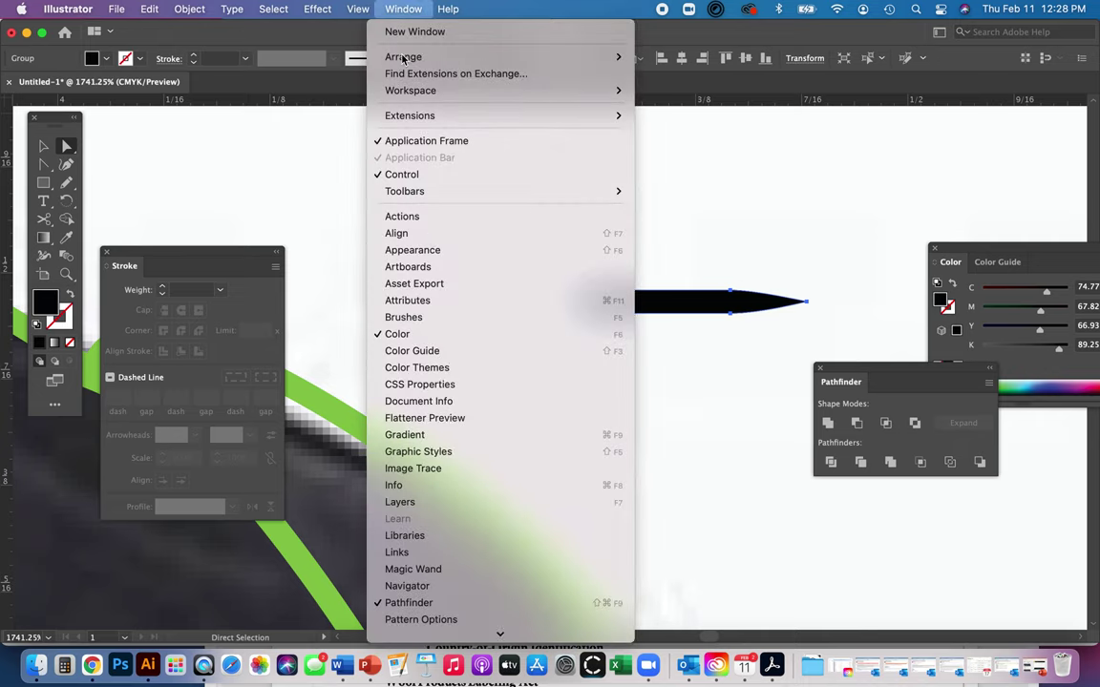
click(442, 316)
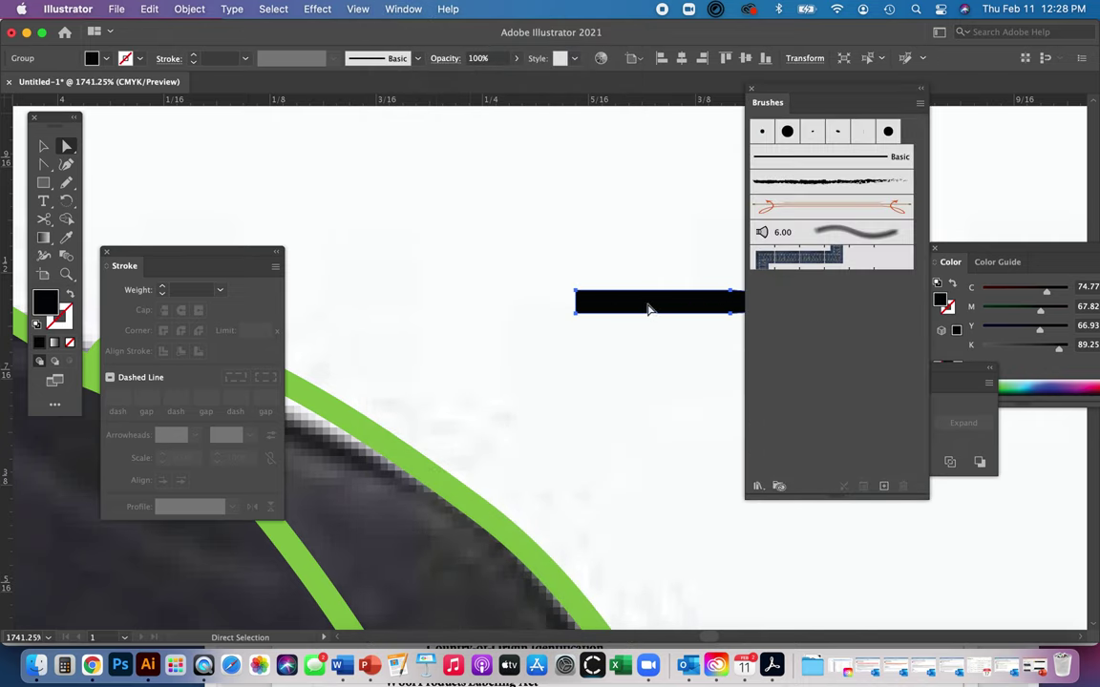
key(v)
mouse_move(648, 311)
mouse_down()
mouse_move(444, 238)
mouse_move(841, 319)
mouse_up()
click(467, 222)
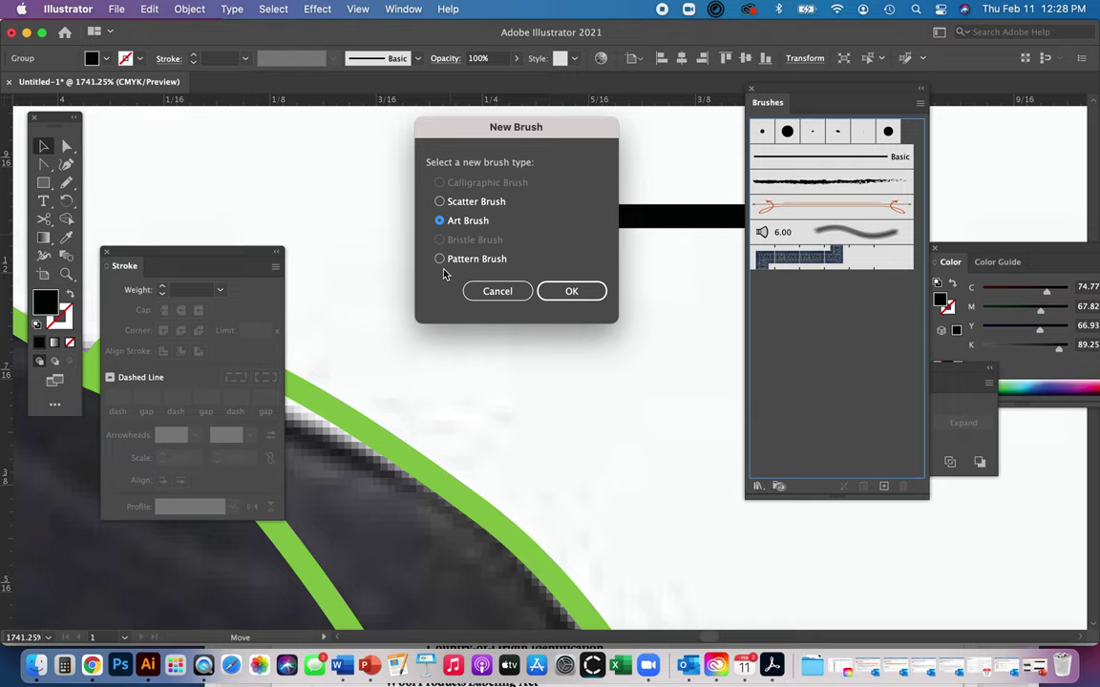
click(569, 291)
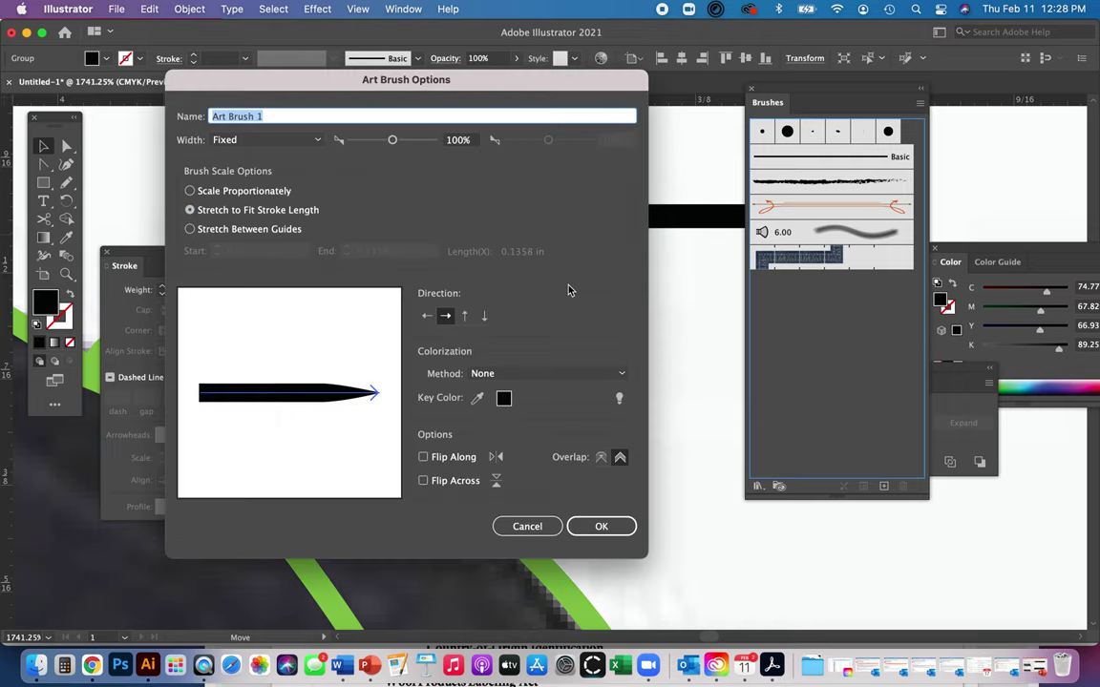
click(496, 373)
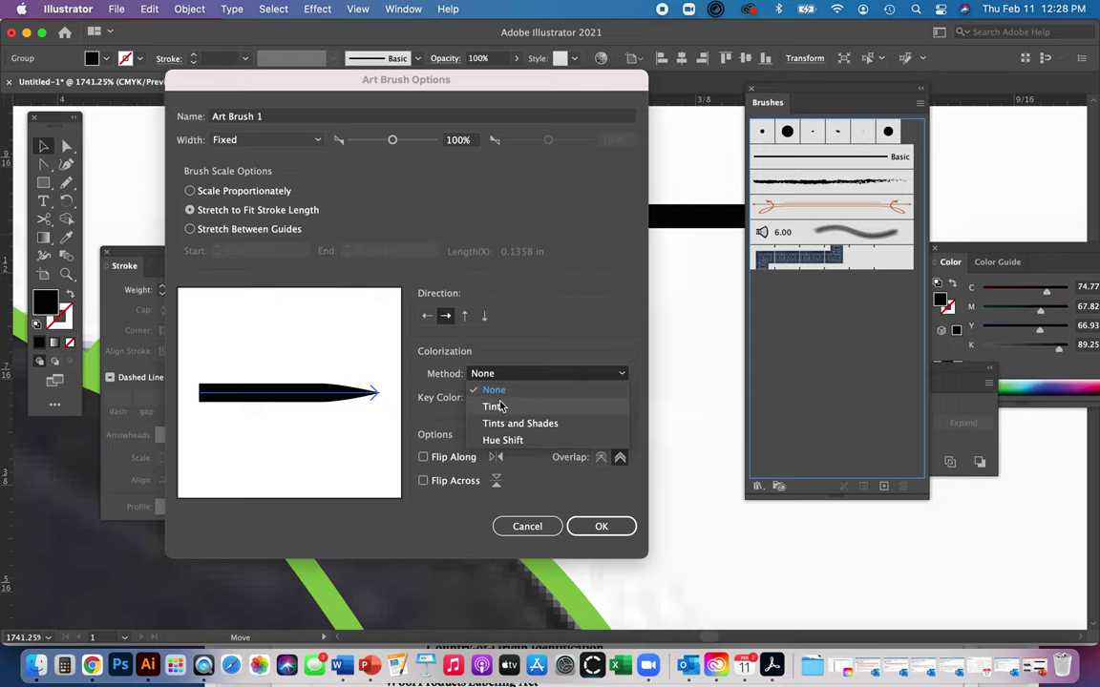
click(504, 409)
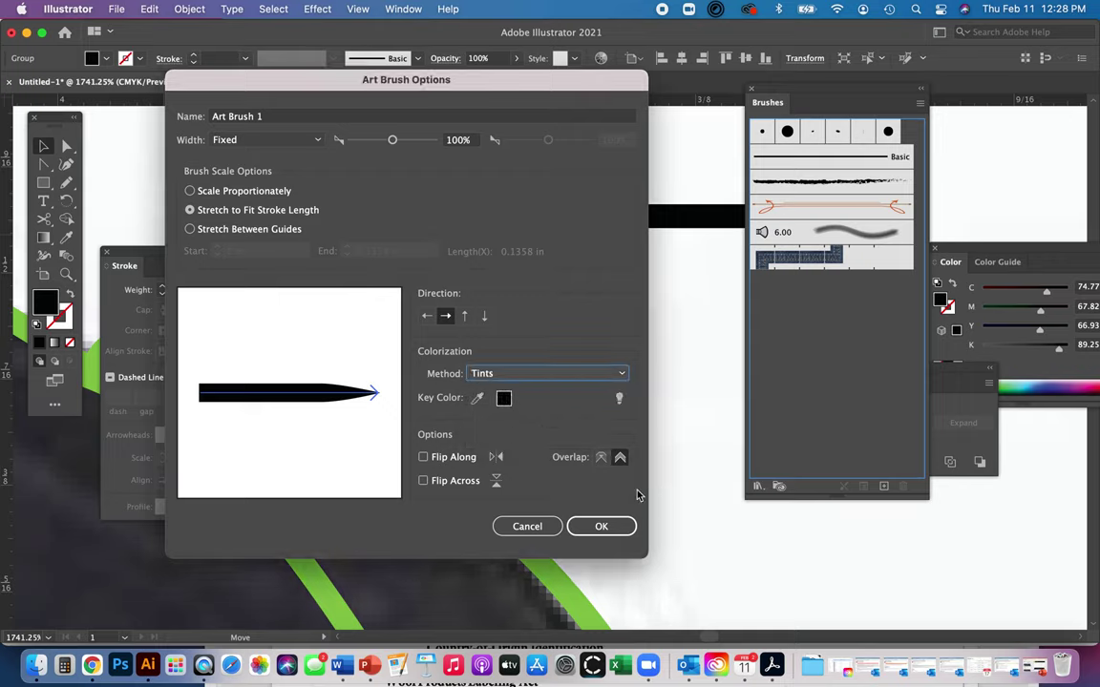
click(599, 526)
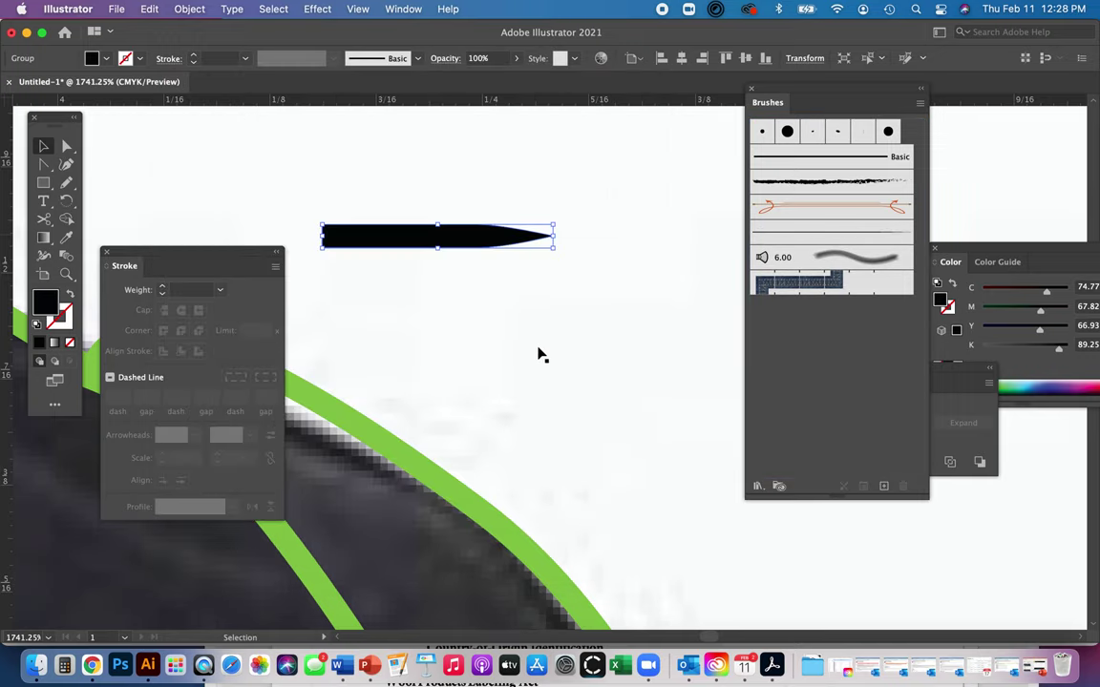
Apply the new tapered art brush to the eight gather lines at the sleeve top
key(super+minus)
key(super+minus)
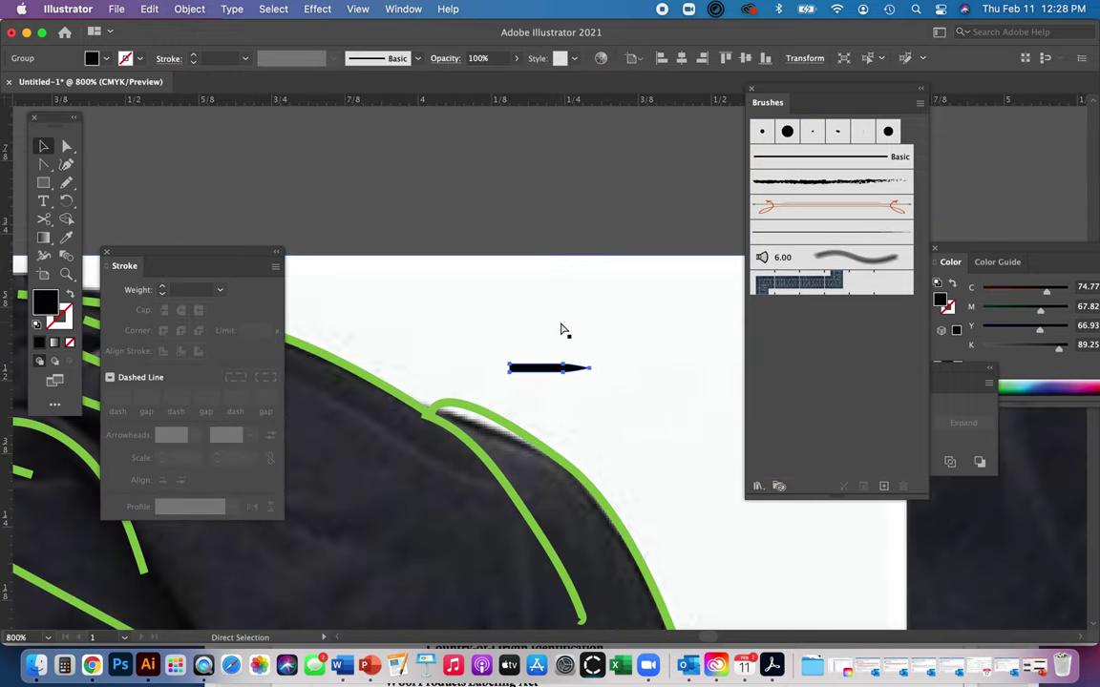
click(586, 408)
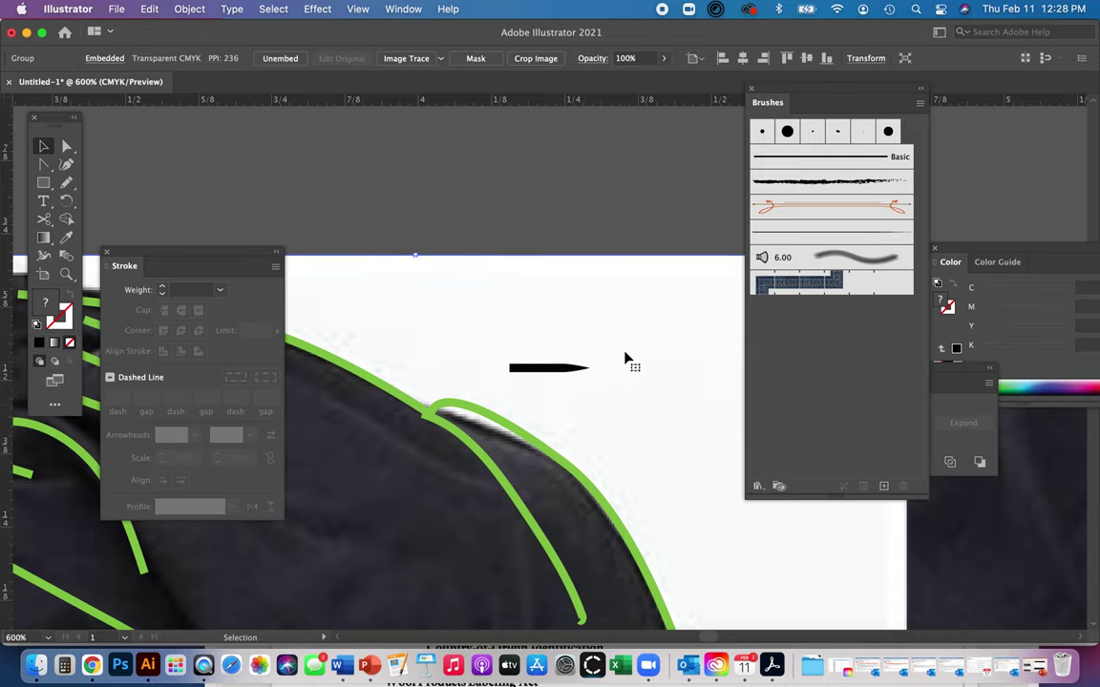
scroll(586, 253, down, 3)
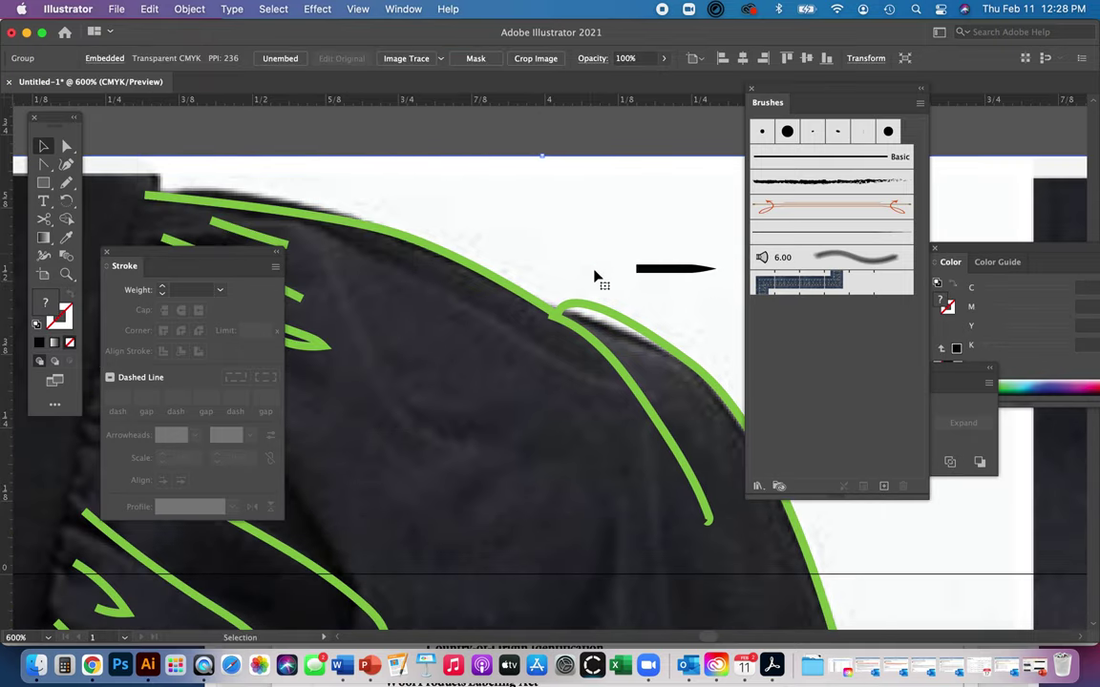
key(super+minus)
key(super+minus)
scroll(561, 359, up, 3)
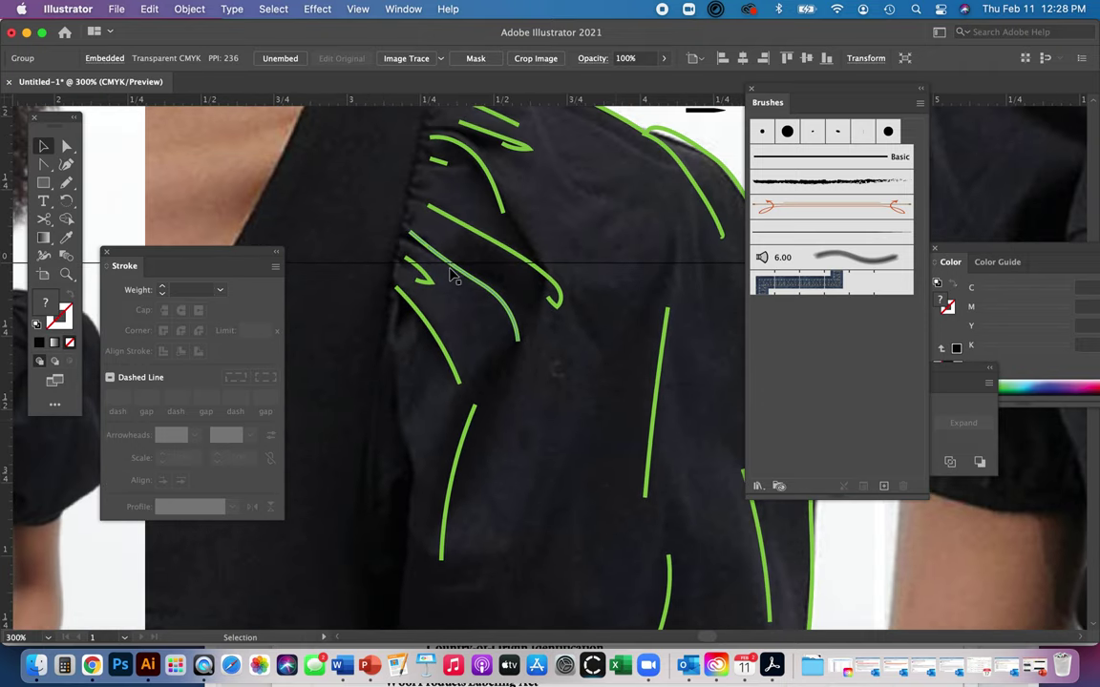
click(425, 304)
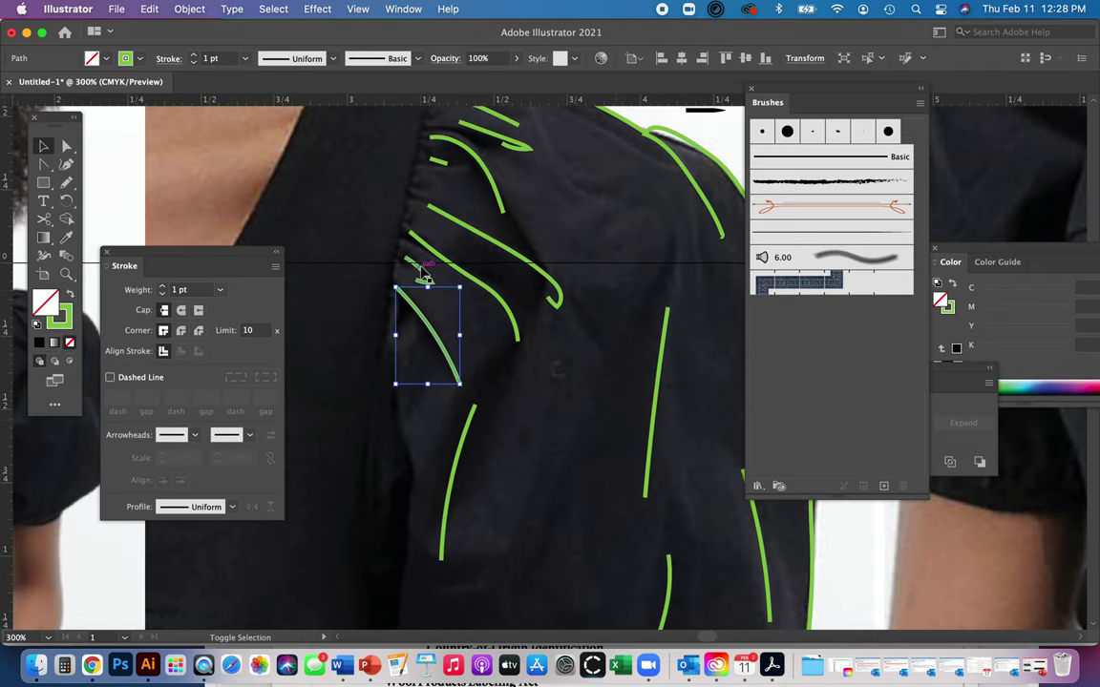
shift+click(424, 275)
shift+click(460, 258)
shift+click(441, 217)
shift+click(455, 166)
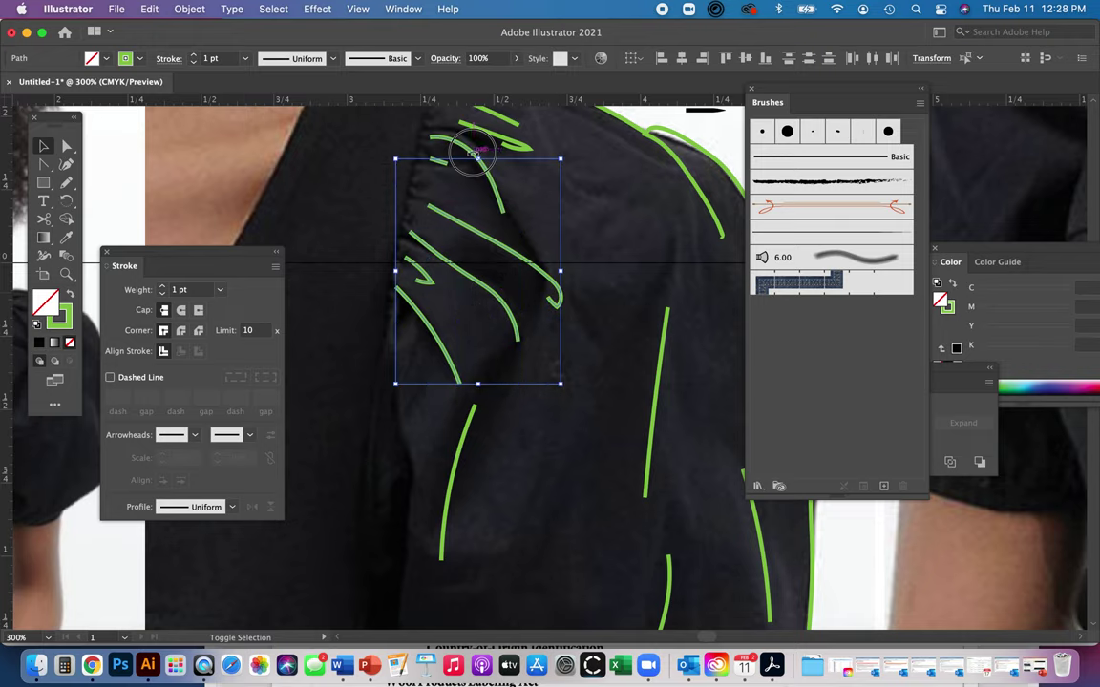
shift+click(511, 121)
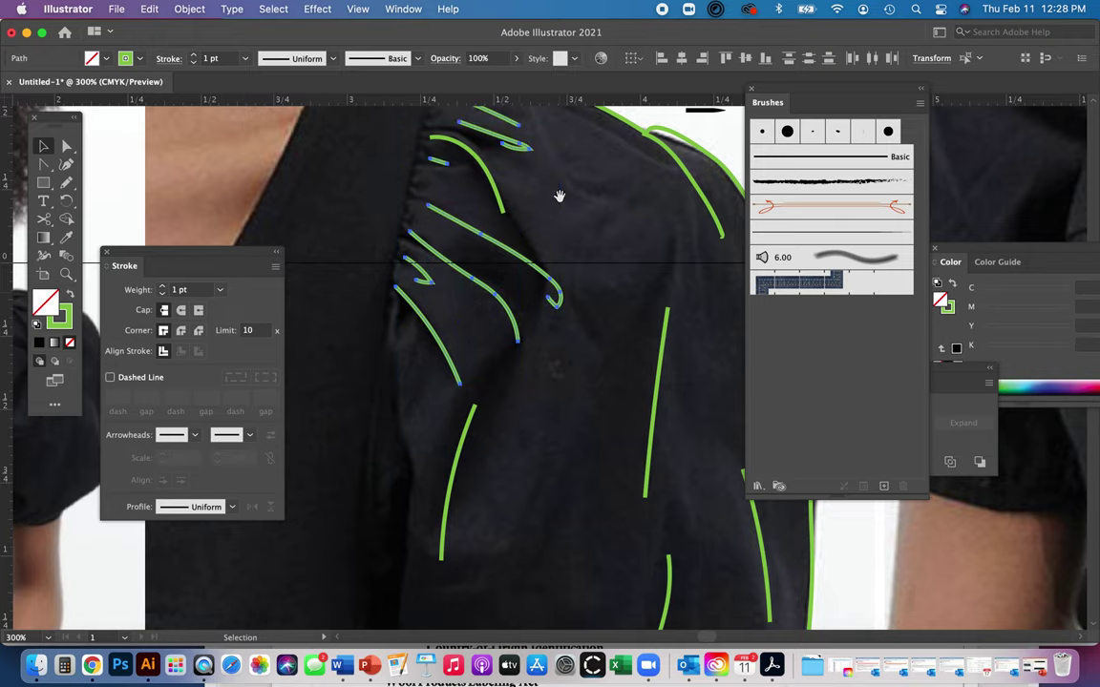
scroll(550, 300, up, 5)
shift+click(489, 197)
shift+click(466, 188)
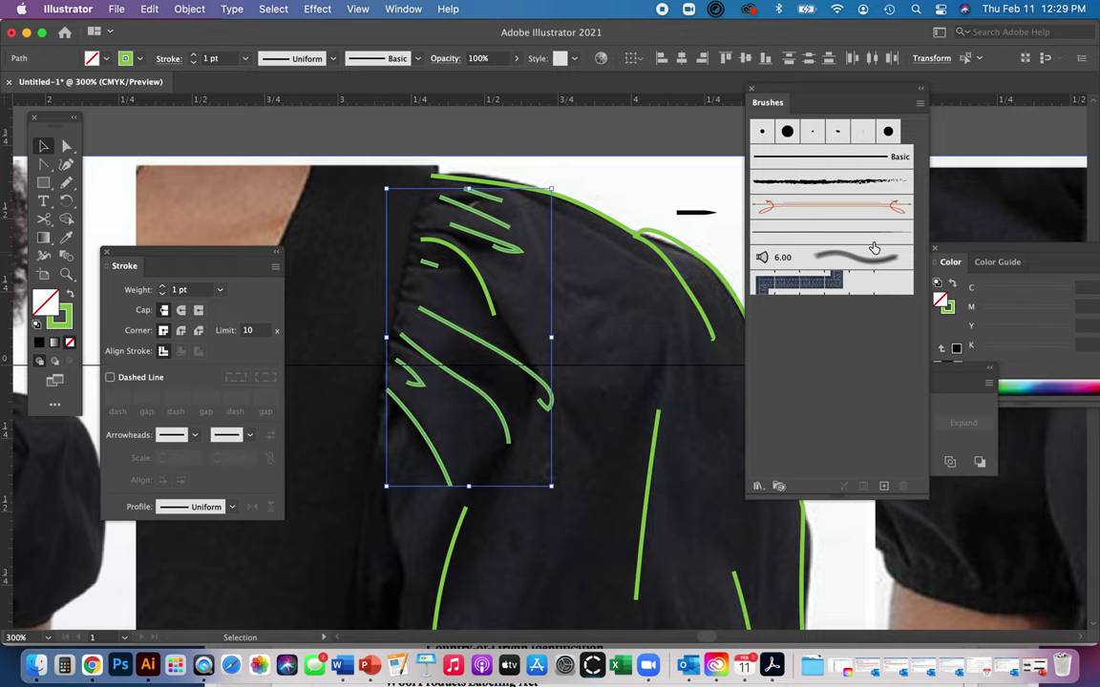
click(829, 236)
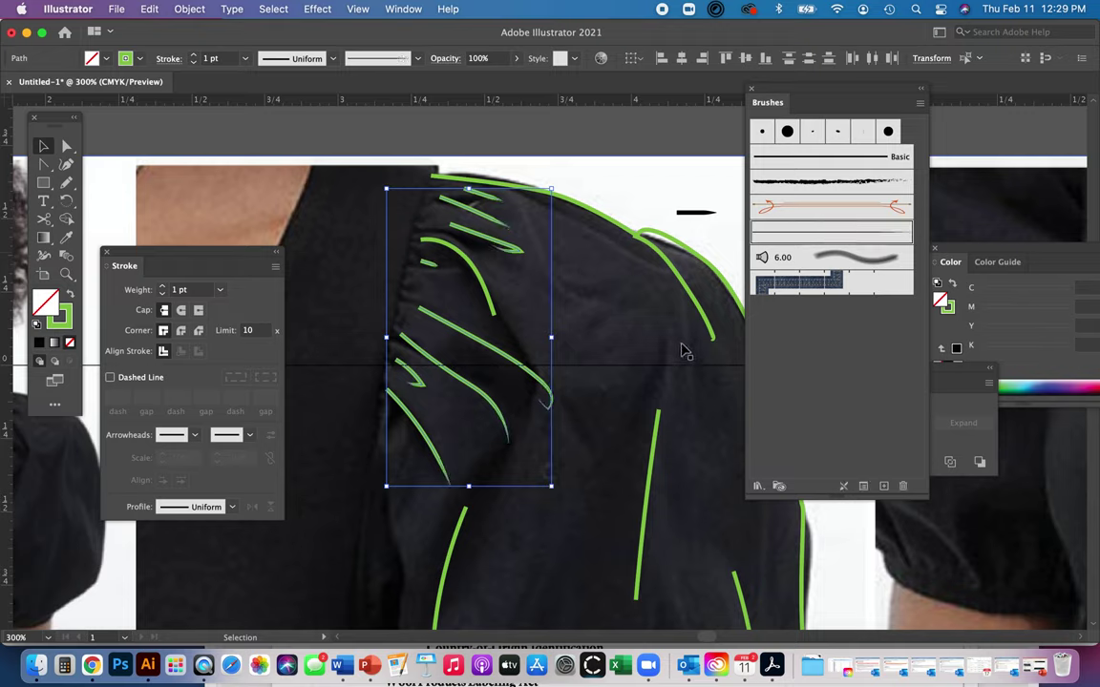
Check a single brushed gather line, then zoom back toward the black tapered shape
click(485, 277)
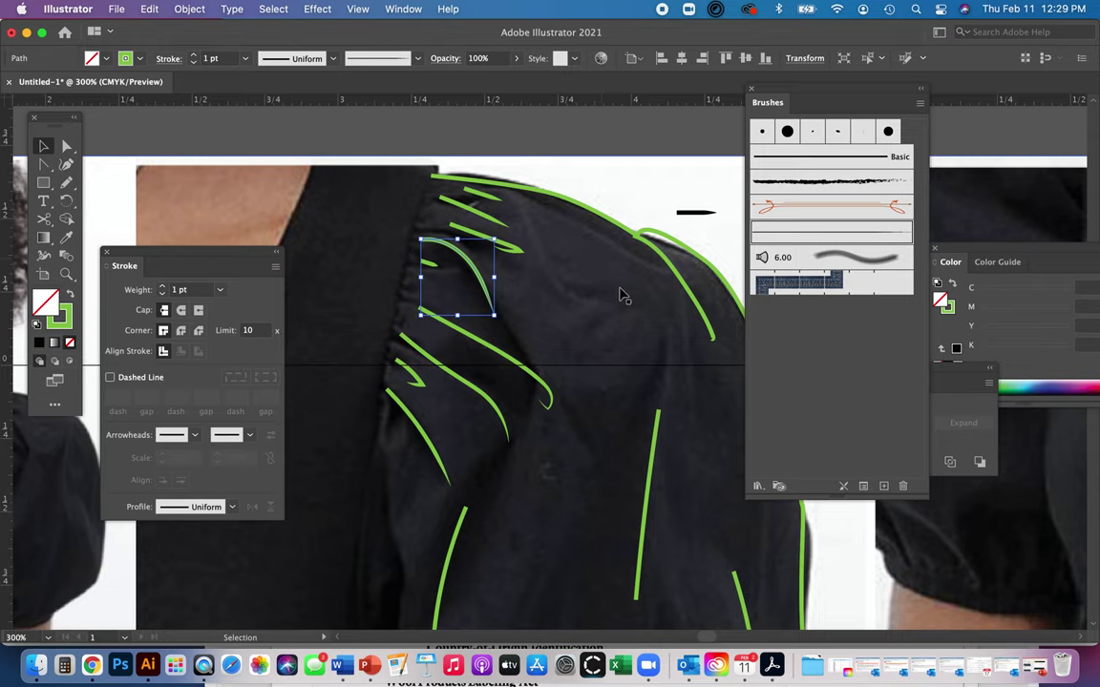
drag(606, 300, 527, 297)
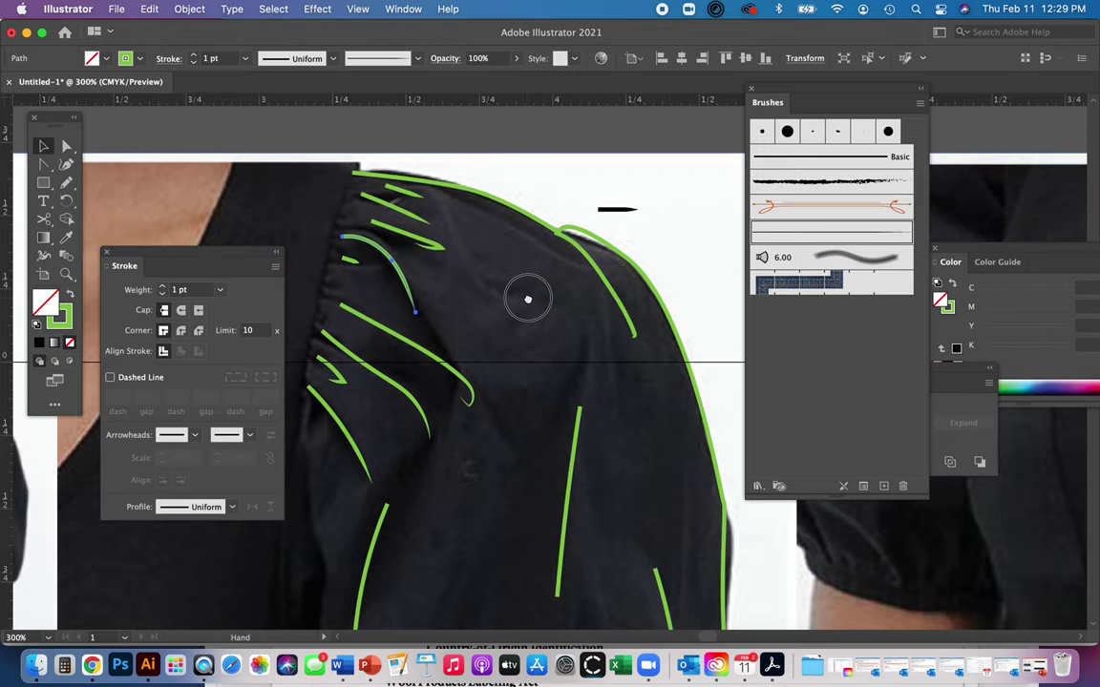
click(625, 213)
mouse_move(592, 191)
mouse_down()
mouse_move(609, 233)
mouse_move(582, 181)
mouse_move(809, 373)
mouse_up()
key(z)
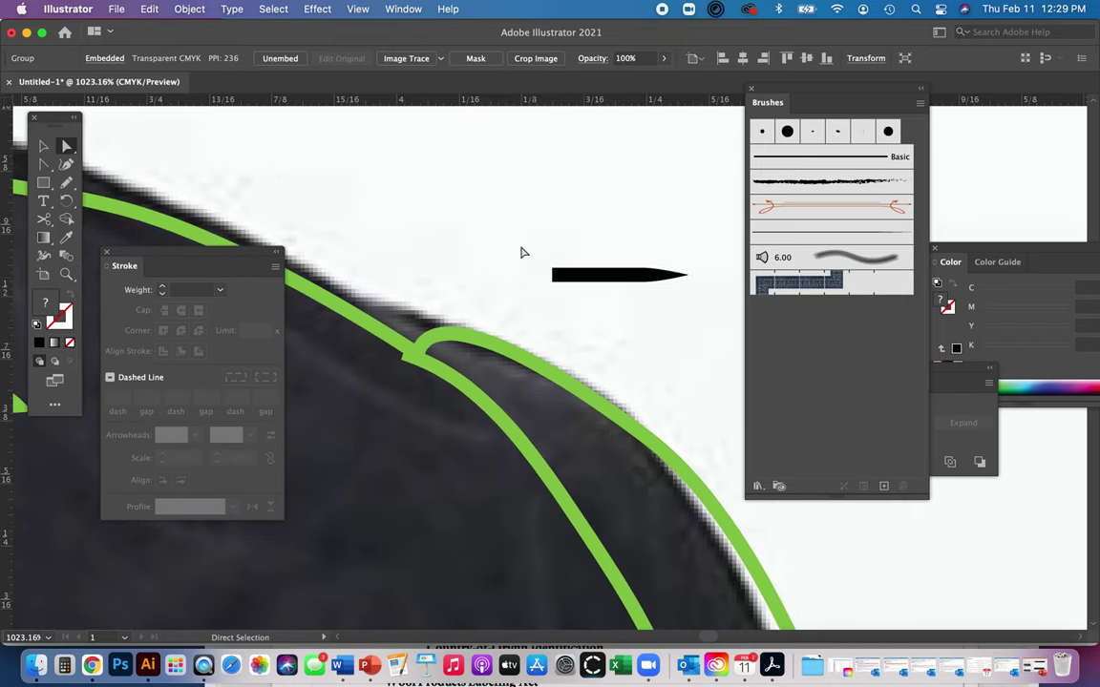
Shorten the black tapered shape by dragging its left anchors to the right
drag(519, 238, 737, 423)
key(a)
drag(613, 351, 445, 340)
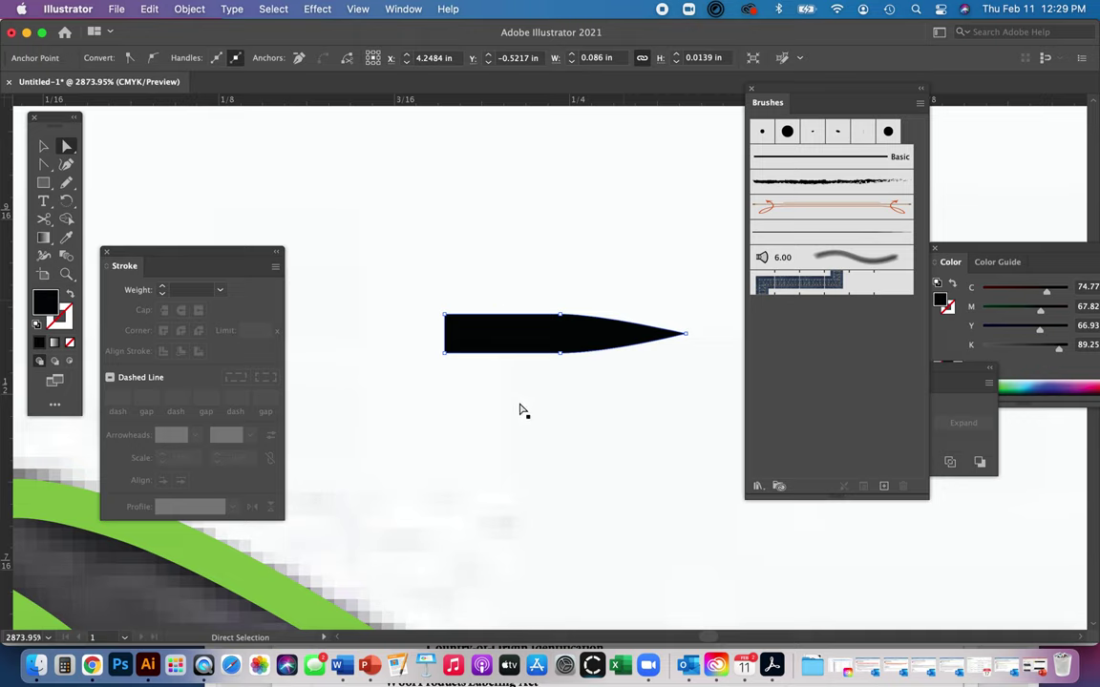
click(525, 336)
Save the shortened shape as Art Brush 2 with Tints colorization and delete the source shape
key(v)
mouse_move(528, 341)
mouse_down()
mouse_move(804, 320)
mouse_move(819, 348)
mouse_move(806, 356)
mouse_up()
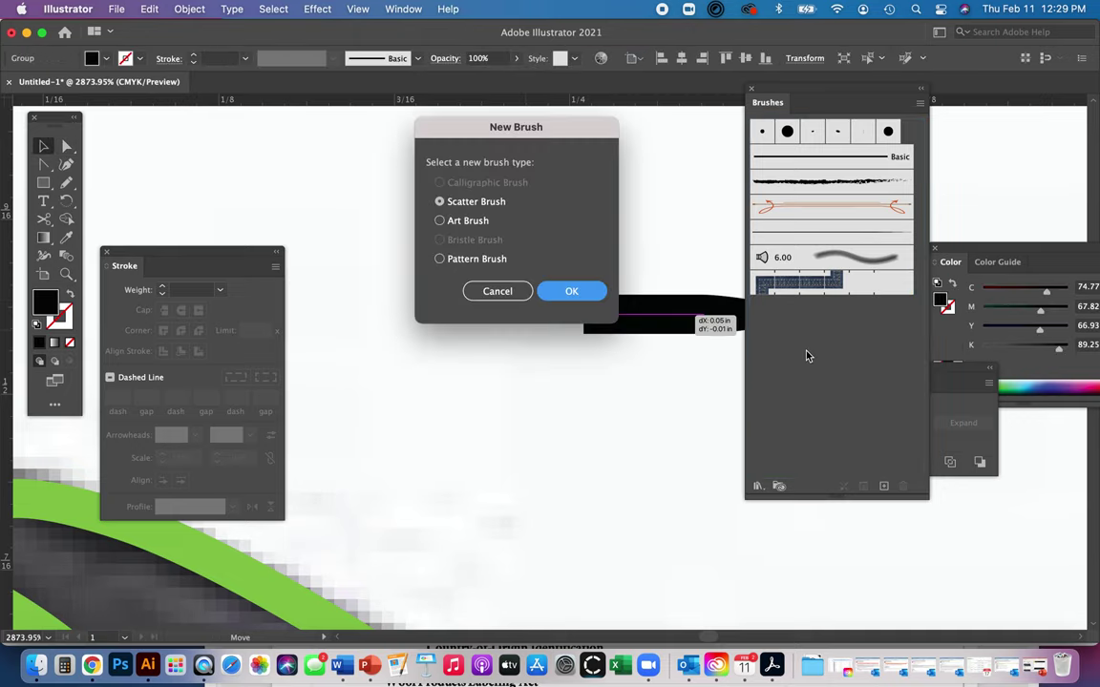
click(468, 220)
click(579, 293)
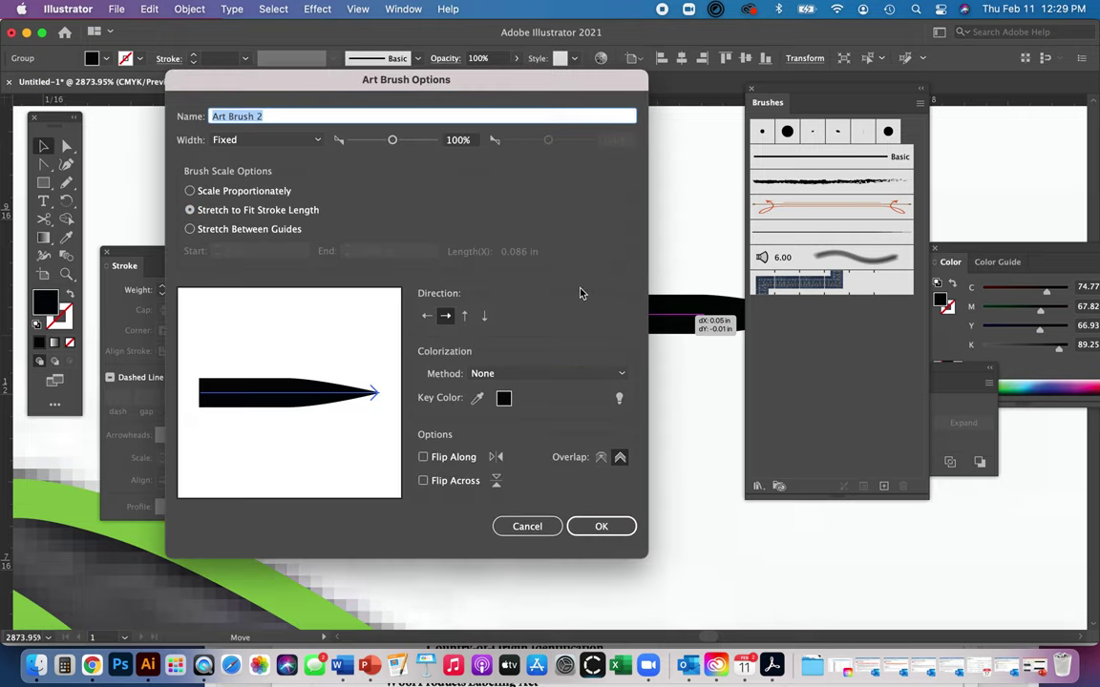
click(523, 374)
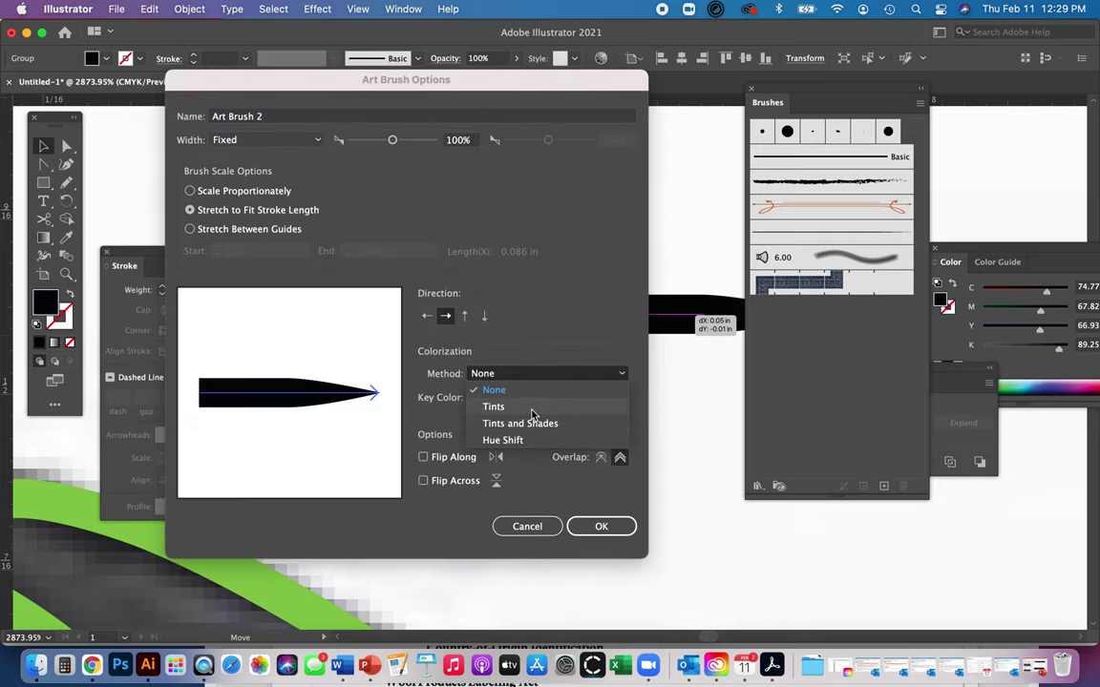
click(533, 408)
click(605, 526)
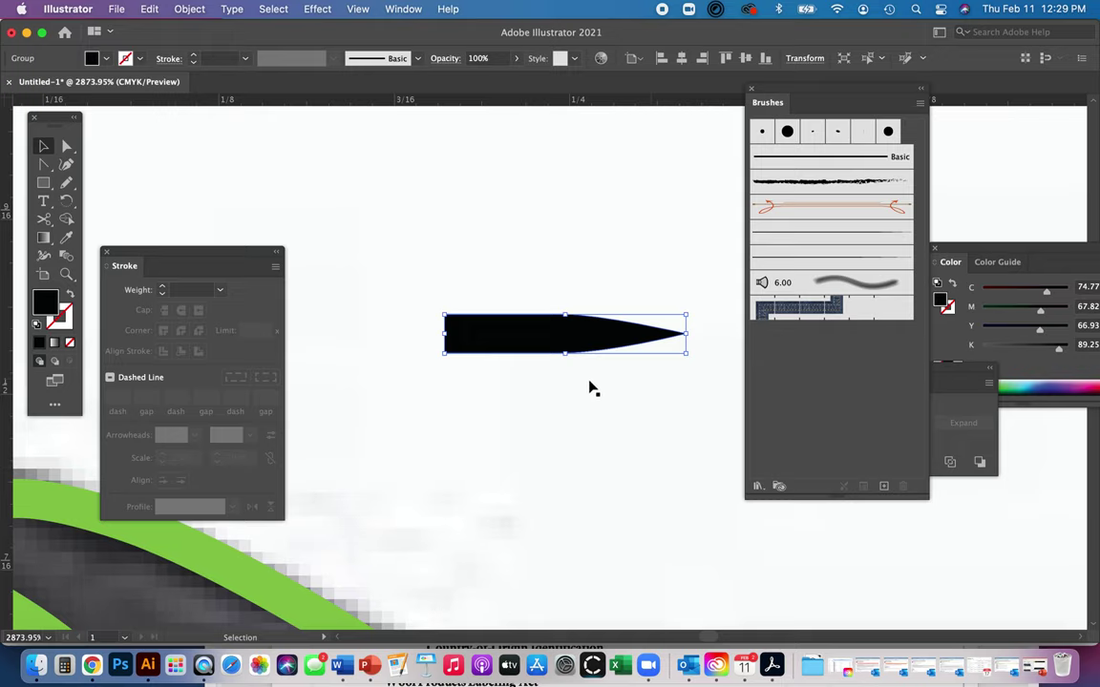
key(Delete)
Restyle the eight sleeve-top gather lines with a different art brush and group them
key(super+0)
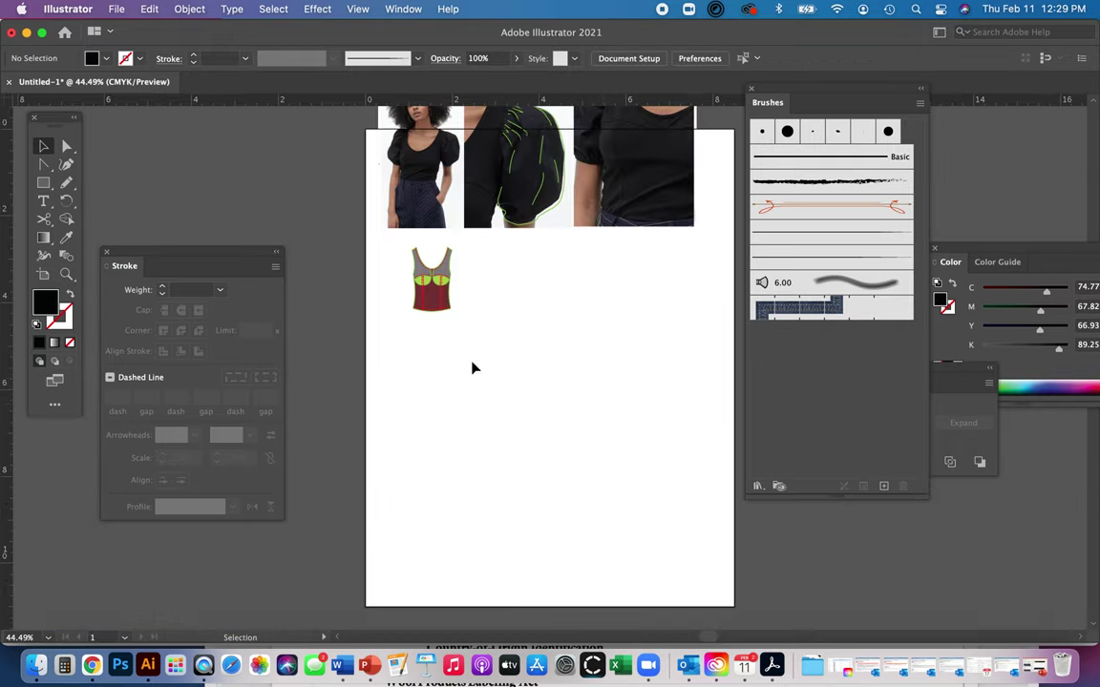
key(z)
scroll(537, 491, up, 5)
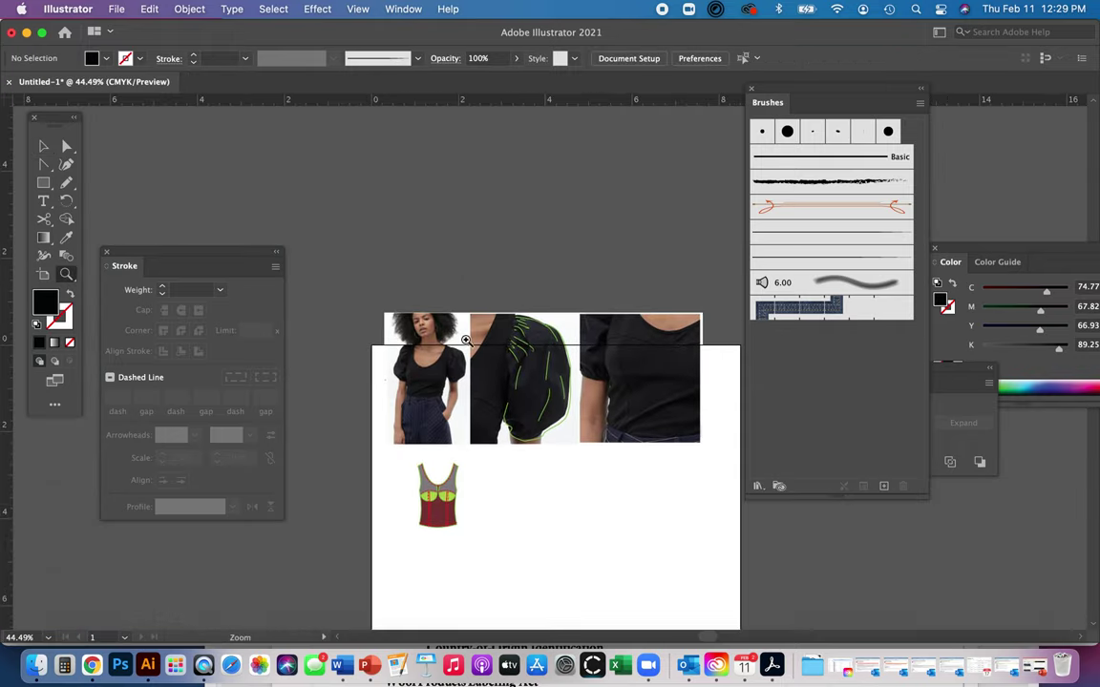
click(572, 493)
scroll(571, 493, up, 6)
scroll(422, 292, down, 2)
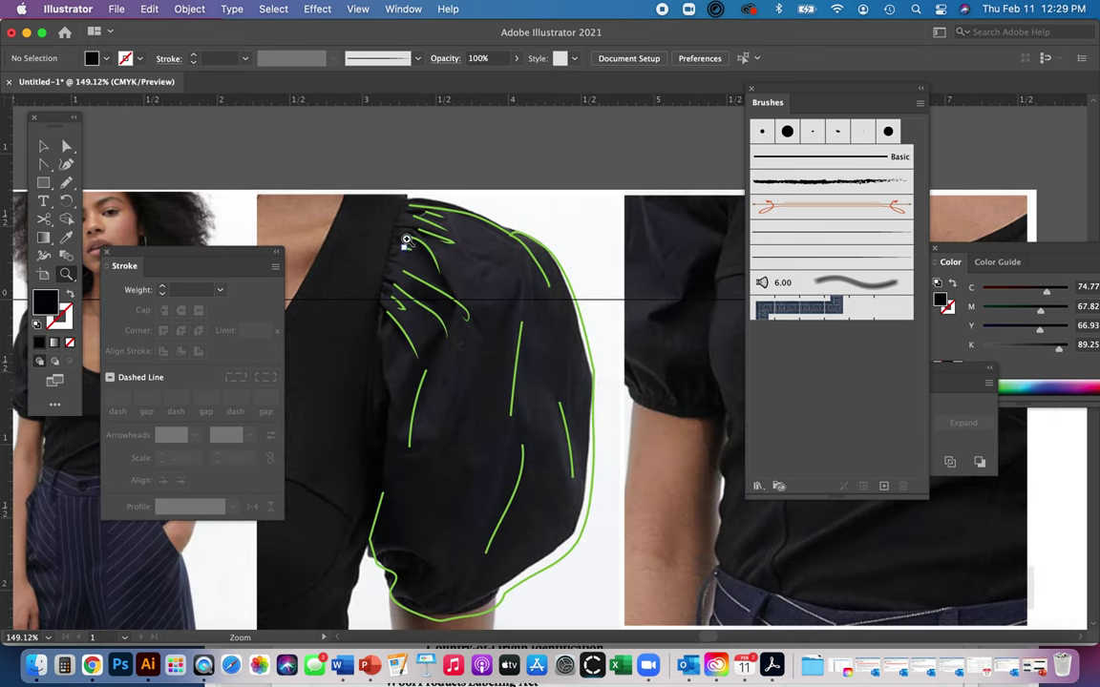
key(v)
click(401, 394)
shift+click(384, 340)
shift+click(382, 318)
shift+click(437, 322)
shift+click(401, 250)
shift+click(425, 239)
shift+click(460, 217)
shift+click(451, 196)
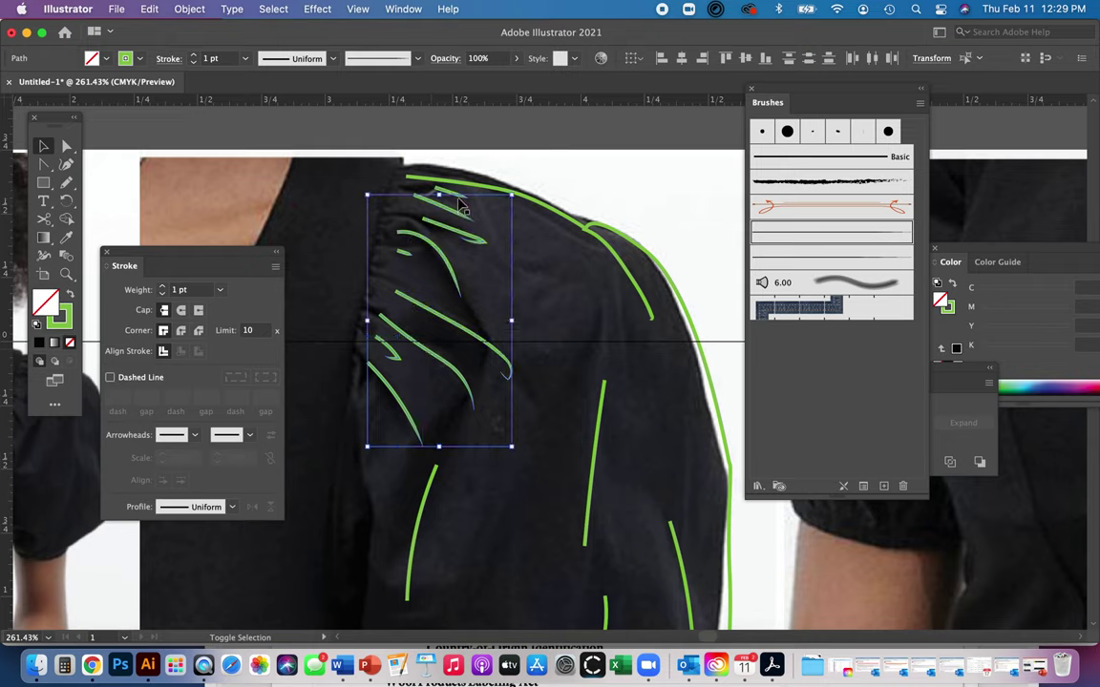
click(832, 258)
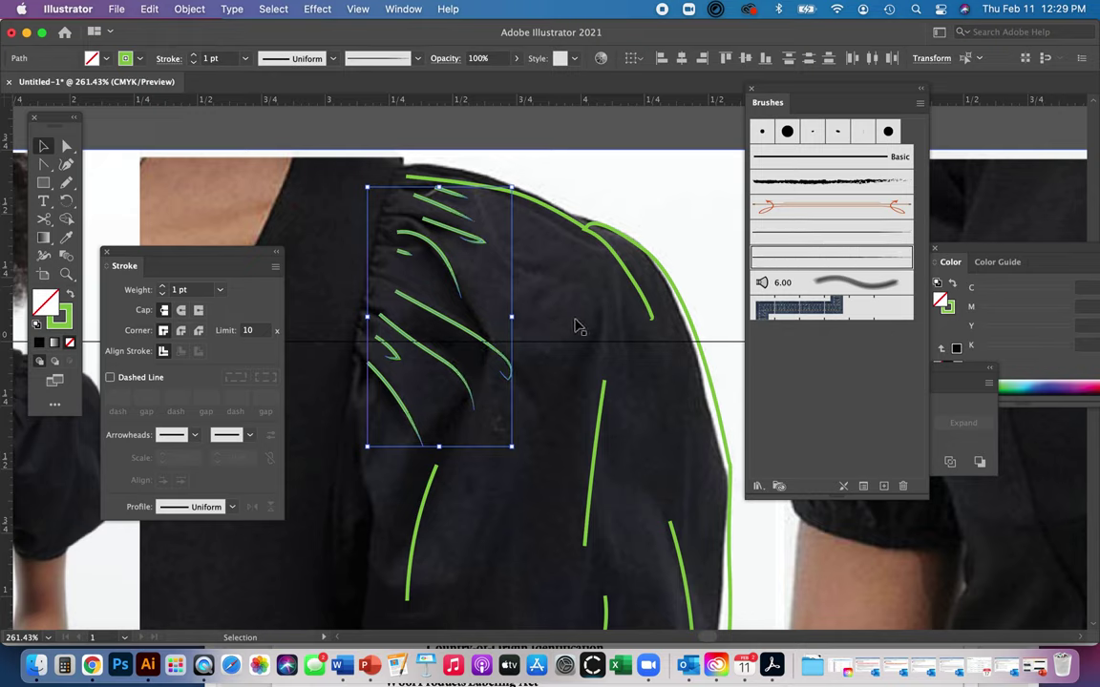
key(super+g)
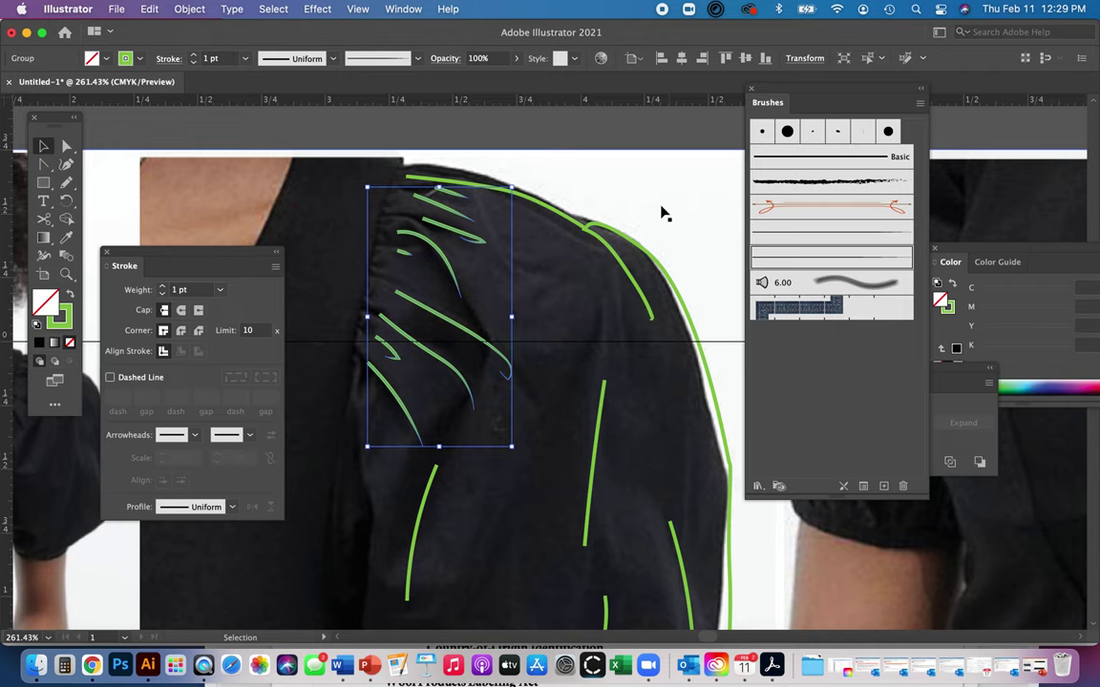
Apply an art brush to the curved shoulder stroke
click(681, 271)
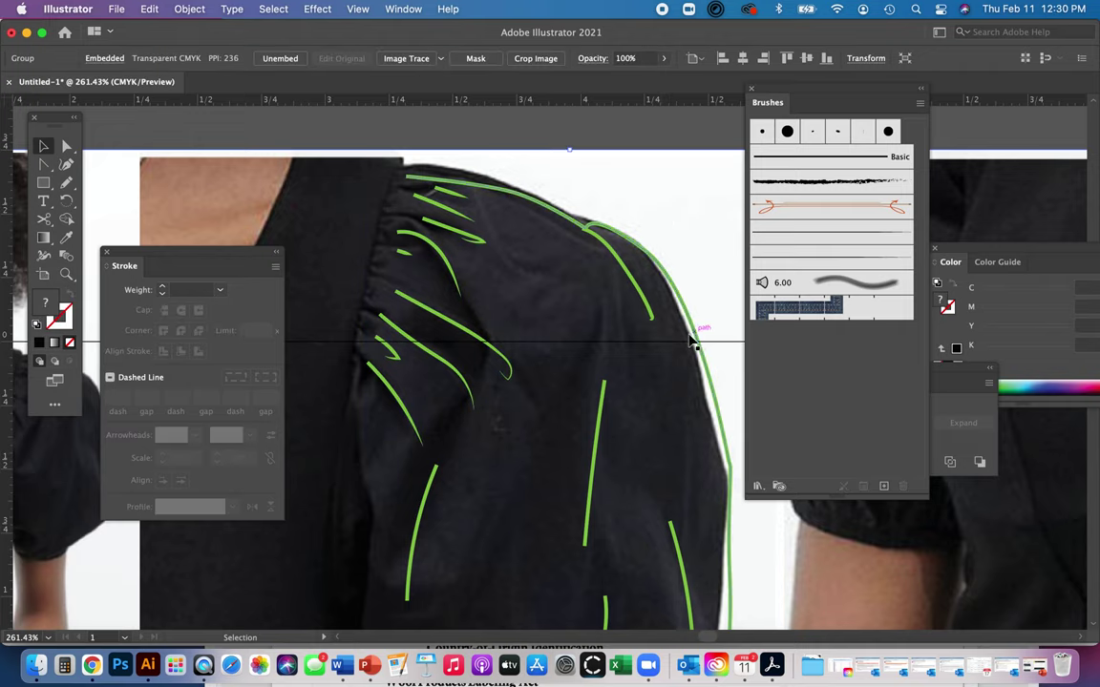
click(653, 313)
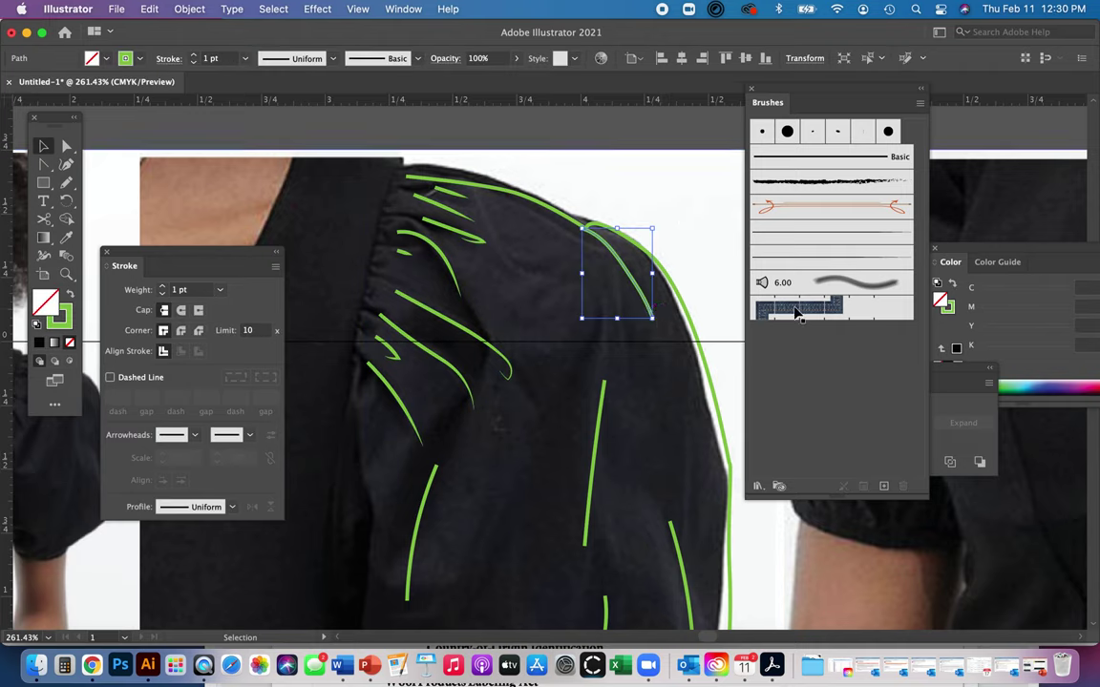
click(807, 265)
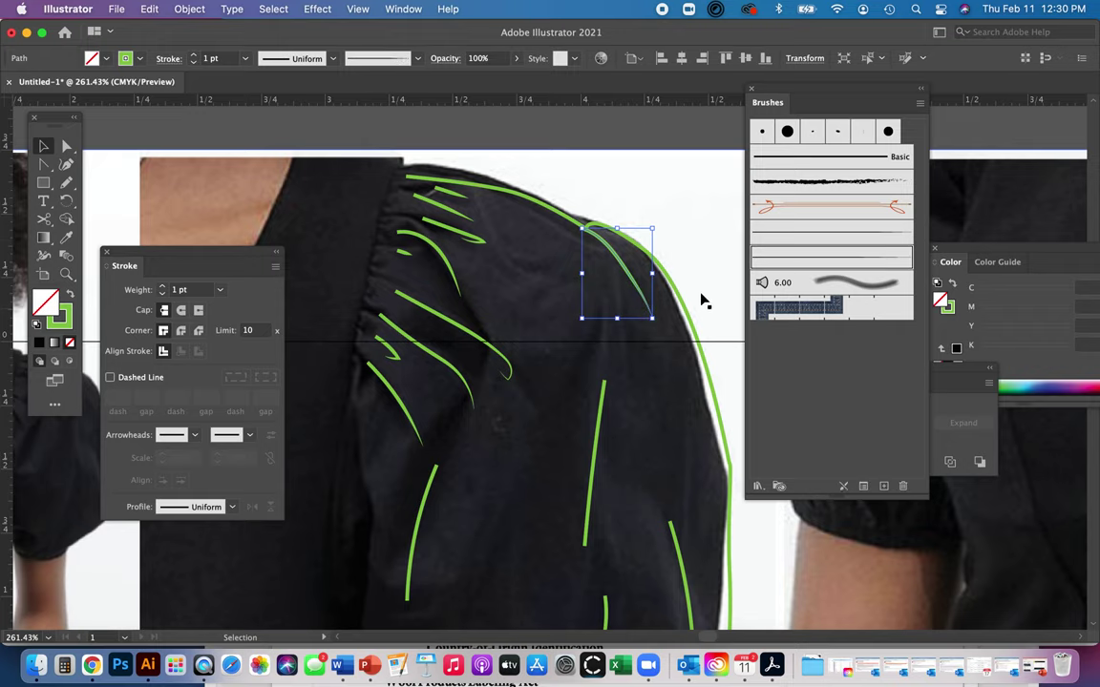
Delete the lower green fold strokes on the sleeve
drag(615, 460, 604, 293)
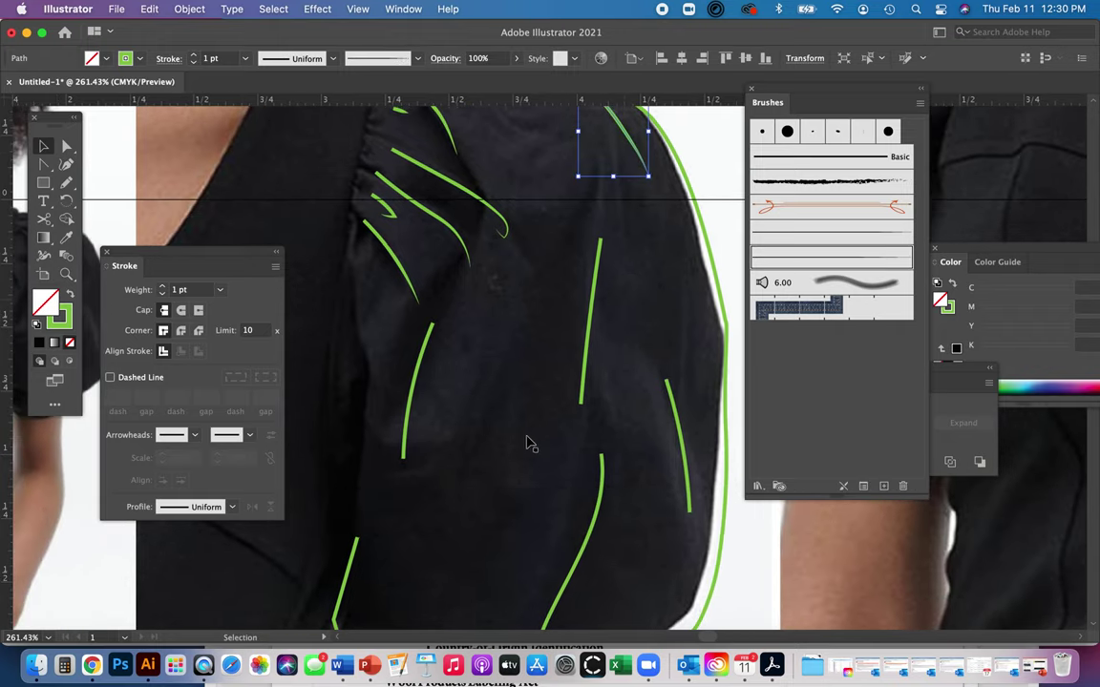
click(414, 420)
shift+click(582, 386)
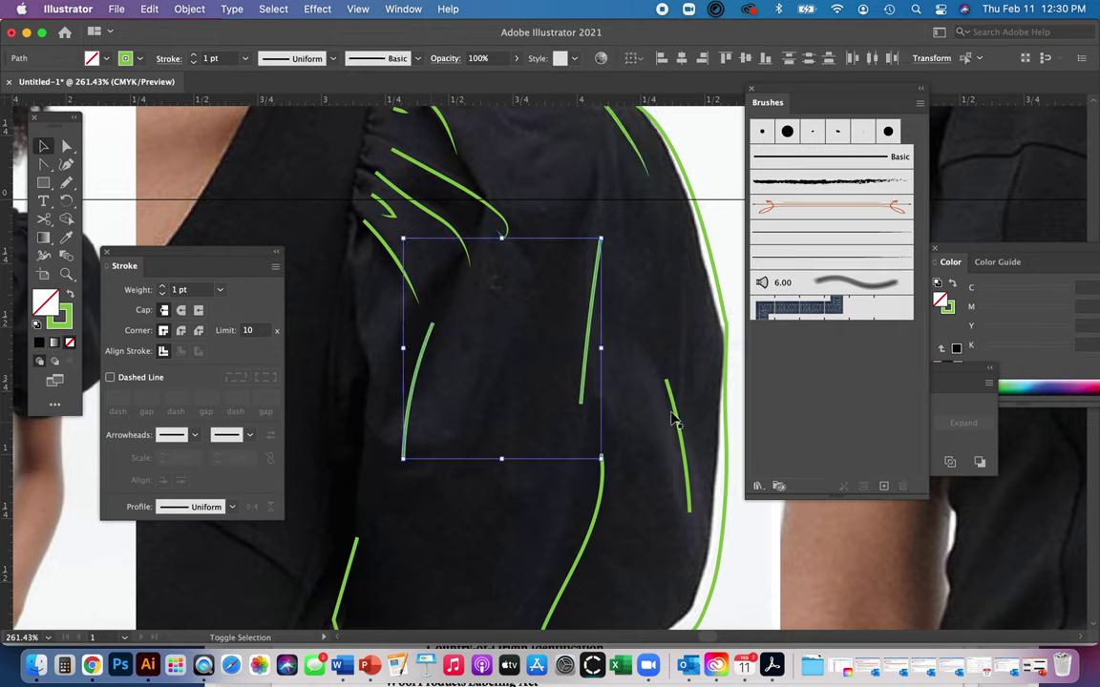
shift+click(672, 420)
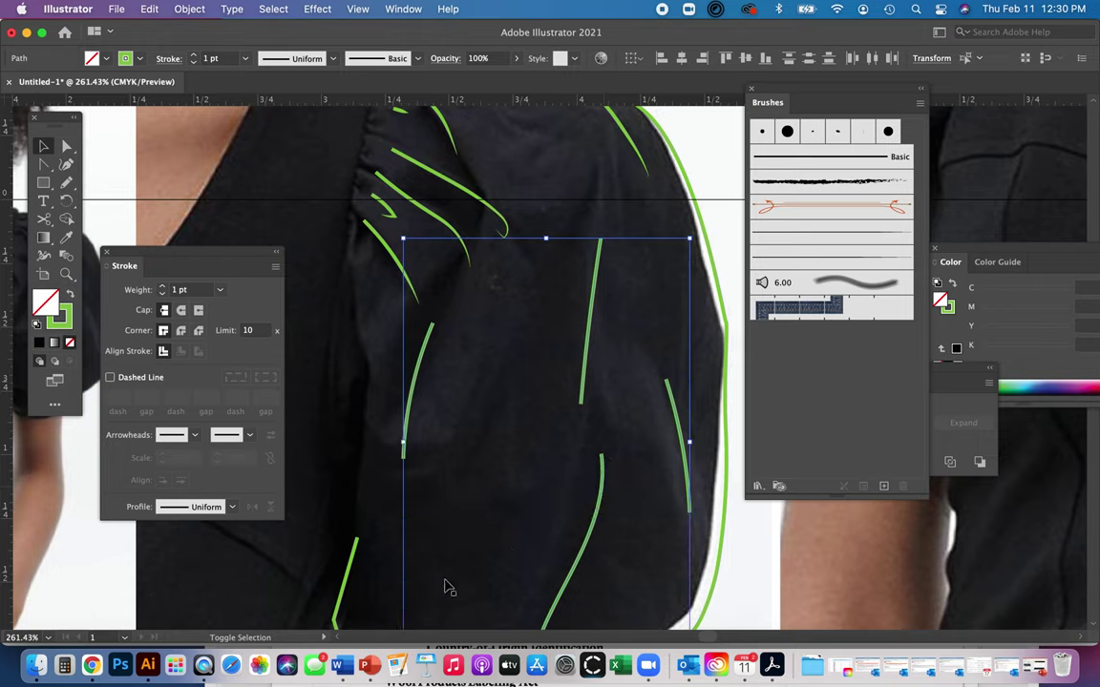
key(Delete)
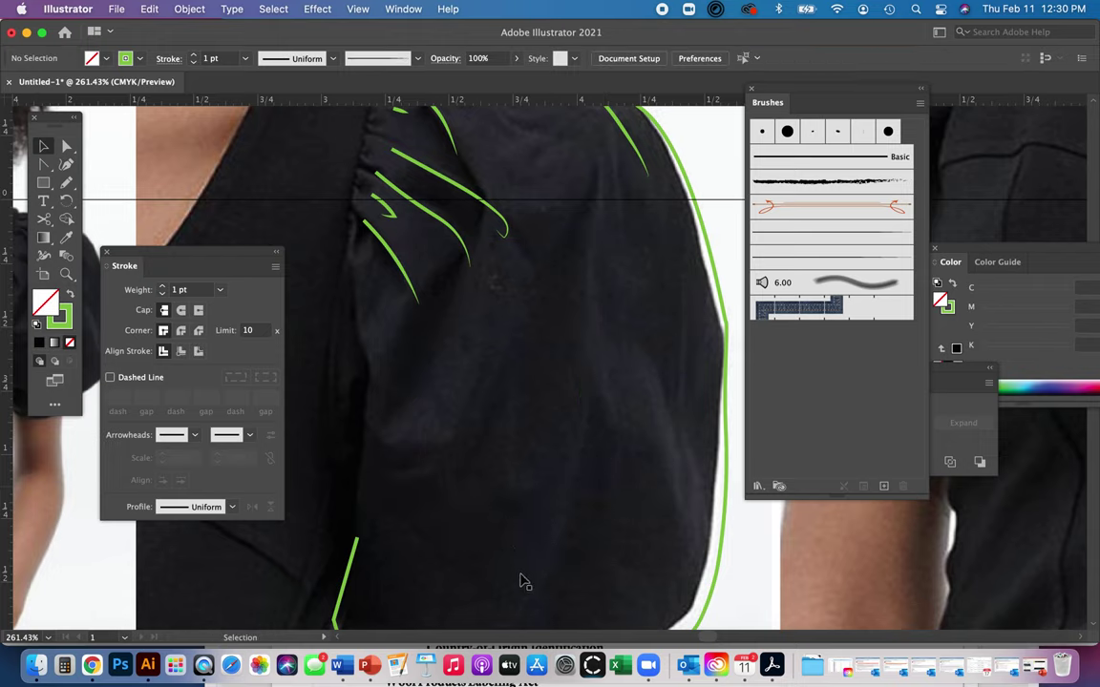
Draw a leaf shape on the sleeve and make it green-filled with no outline
key(n)
mouse_move(436, 329)
mouse_down()
mouse_move(402, 358)
mouse_move(393, 429)
mouse_move(434, 367)
mouse_move(431, 329)
mouse_up()
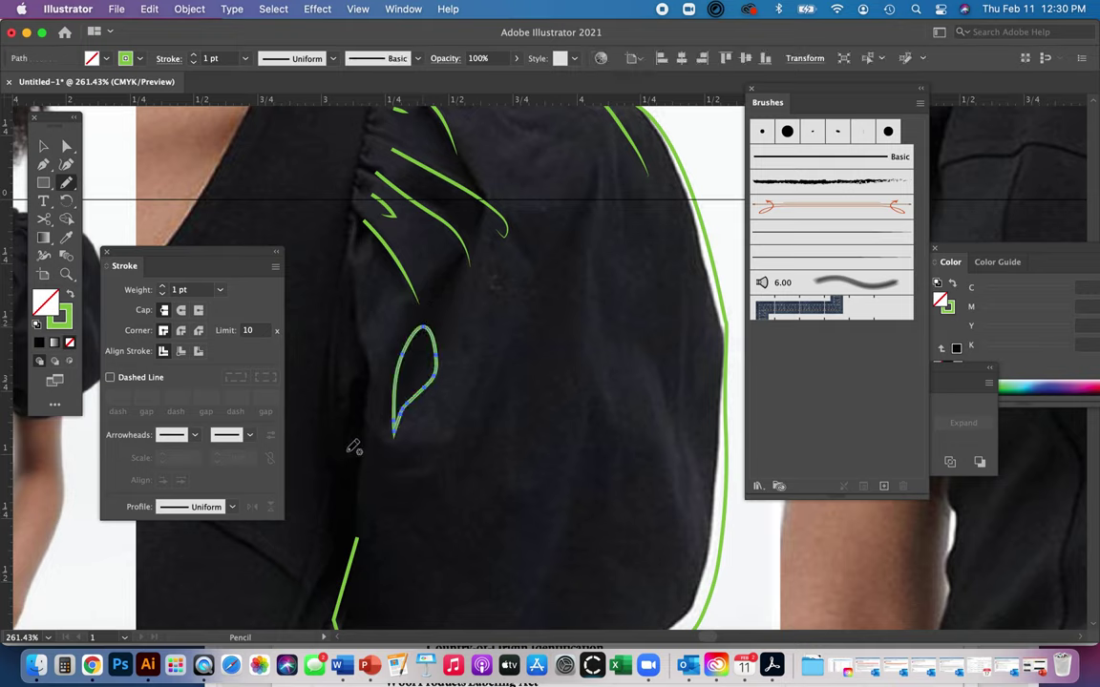
click(70, 296)
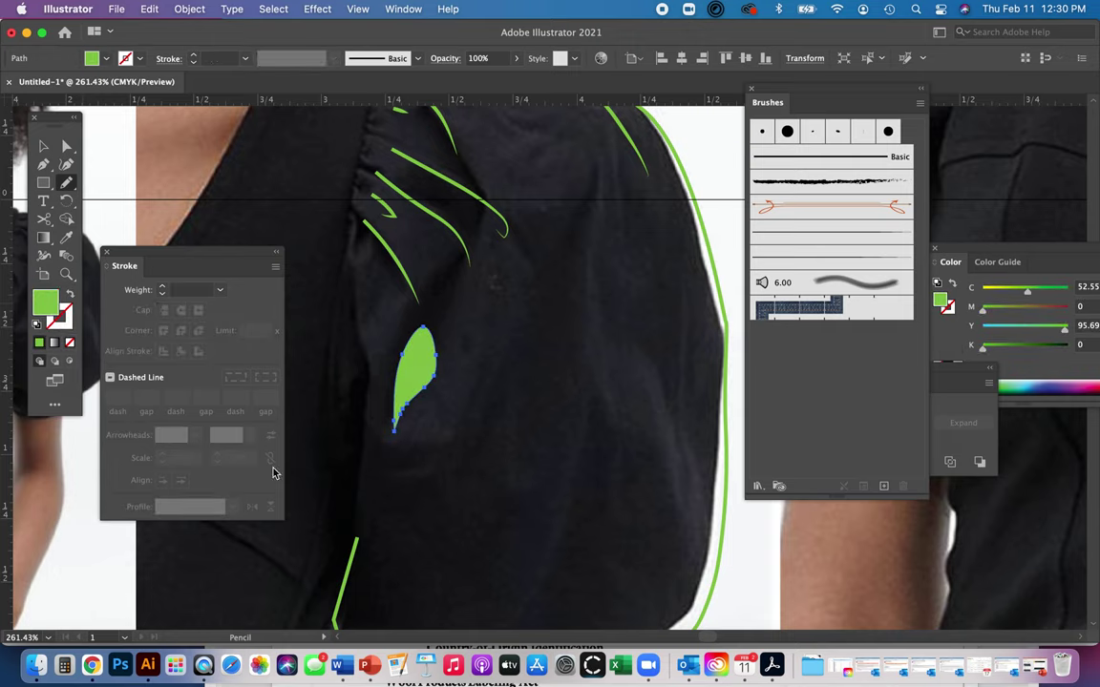
scroll(597, 506, down, 3)
mouse_move(573, 303)
mouse_down()
mouse_move(543, 450)
mouse_move(551, 481)
mouse_move(582, 451)
mouse_move(595, 362)
mouse_move(589, 302)
mouse_move(575, 300)
mouse_move(487, 467)
mouse_up()
key(i)
click(417, 287)
drag(515, 298, 520, 351)
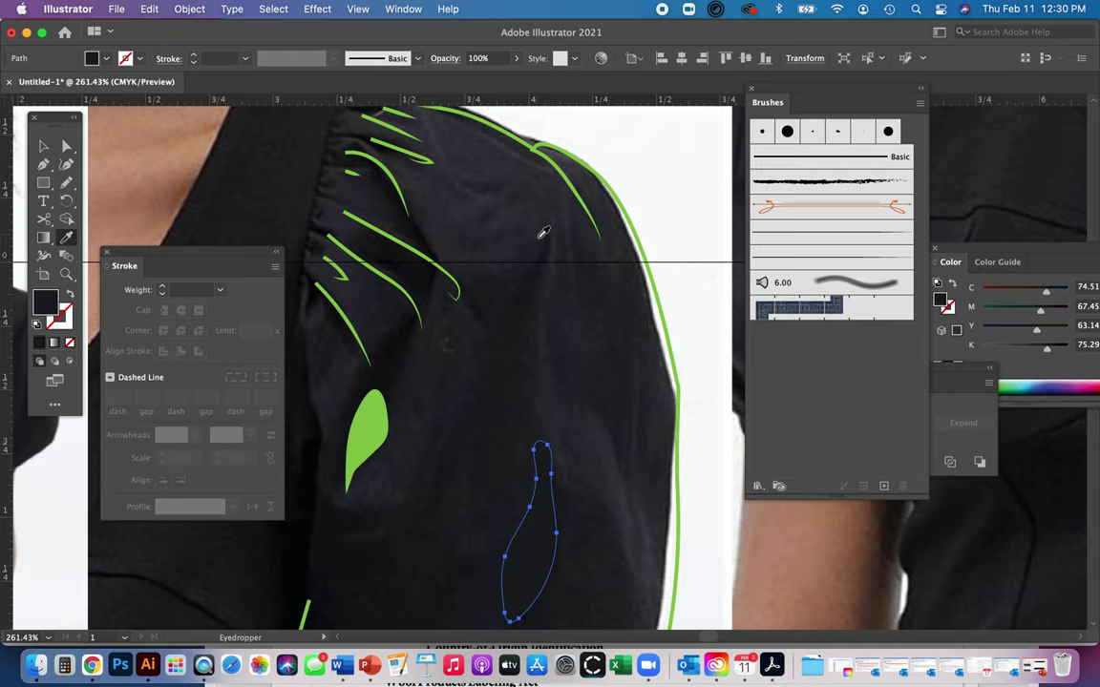
key(super+z)
Draw two more leaf shapes on the sleeve, filling each with the leaf green via the Eyedropper
key(n)
mouse_move(549, 229)
mouse_down()
mouse_move(481, 347)
mouse_move(527, 389)
mouse_move(548, 228)
mouse_up()
key(i)
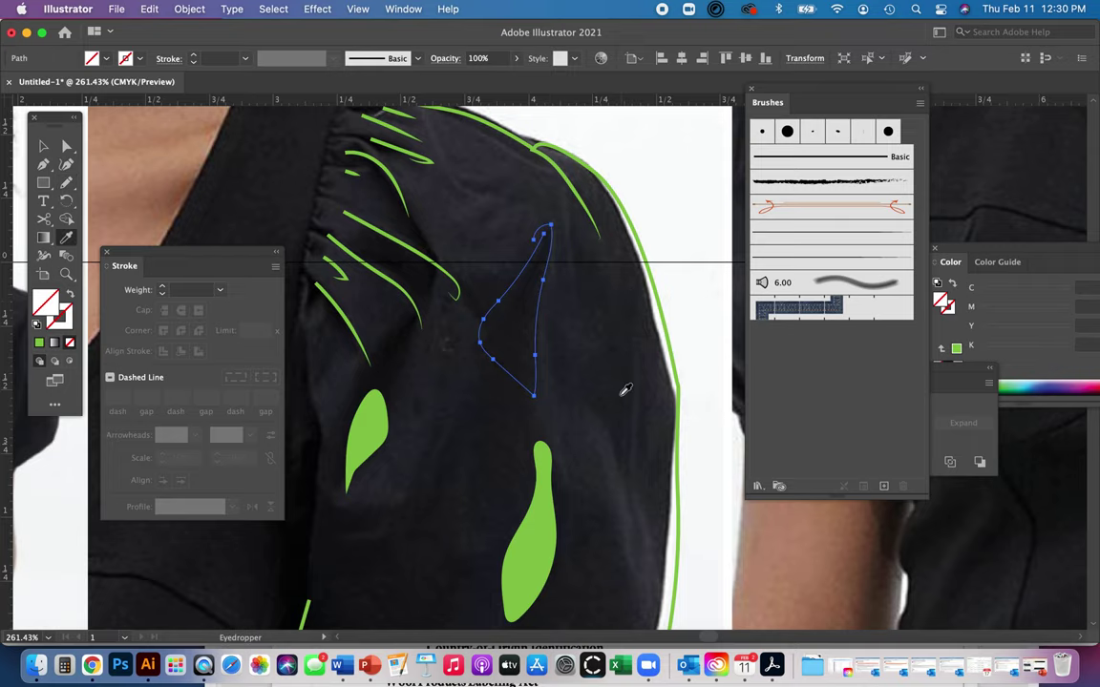
click(558, 518)
scroll(628, 442, down, 3)
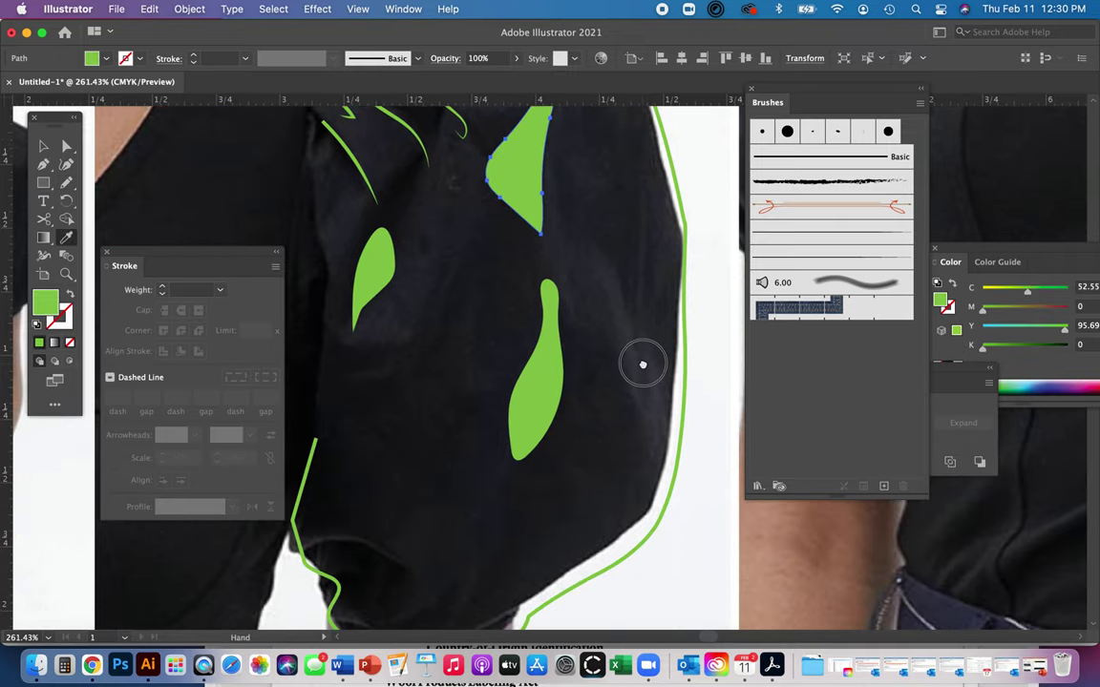
key(n)
mouse_move(588, 294)
mouse_down()
mouse_move(569, 323)
mouse_move(559, 377)
mouse_move(589, 426)
mouse_move(593, 319)
mouse_up()
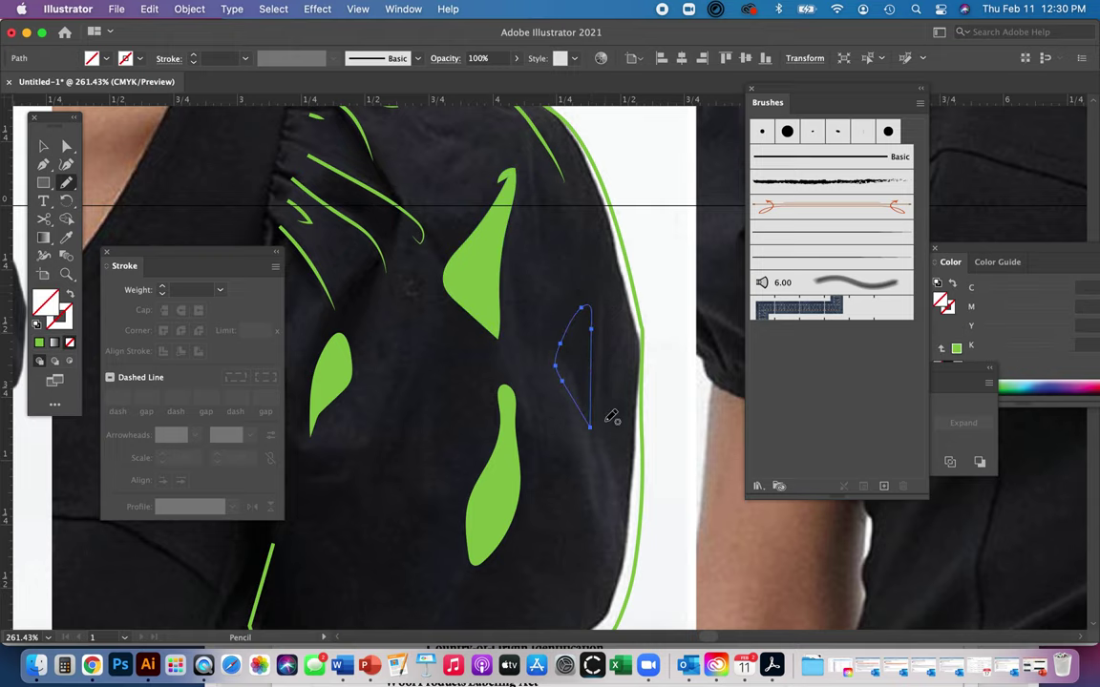
key(i)
click(474, 466)
click(507, 498)
drag(505, 573, 604, 409)
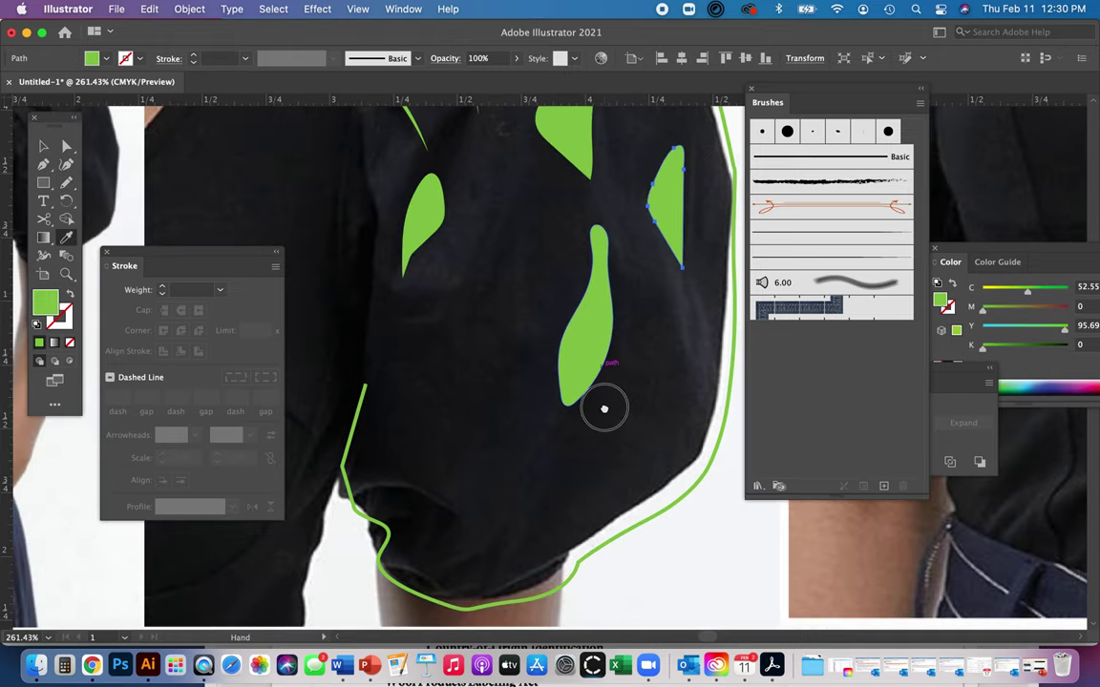
Add two green-filled leaf shapes along the sleeve's bottom edge and fit the artboard in view
key(n)
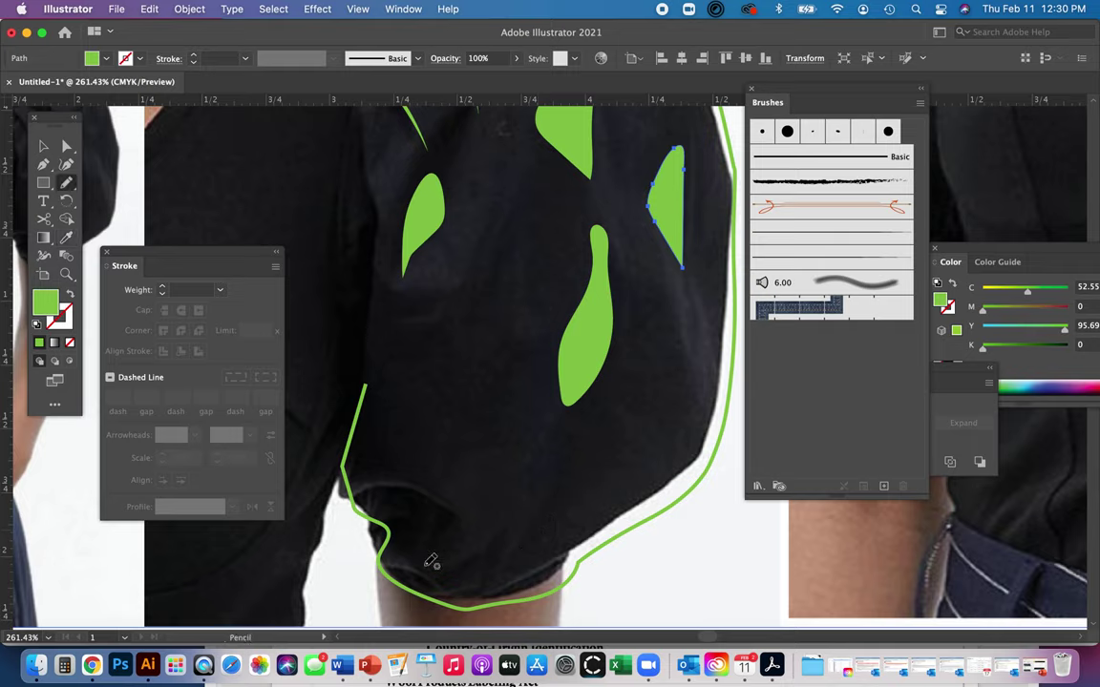
mouse_move(373, 492)
mouse_down()
mouse_move(427, 499)
mouse_move(445, 527)
mouse_move(411, 546)
mouse_move(404, 524)
mouse_move(370, 499)
mouse_up()
key(i)
click(581, 366)
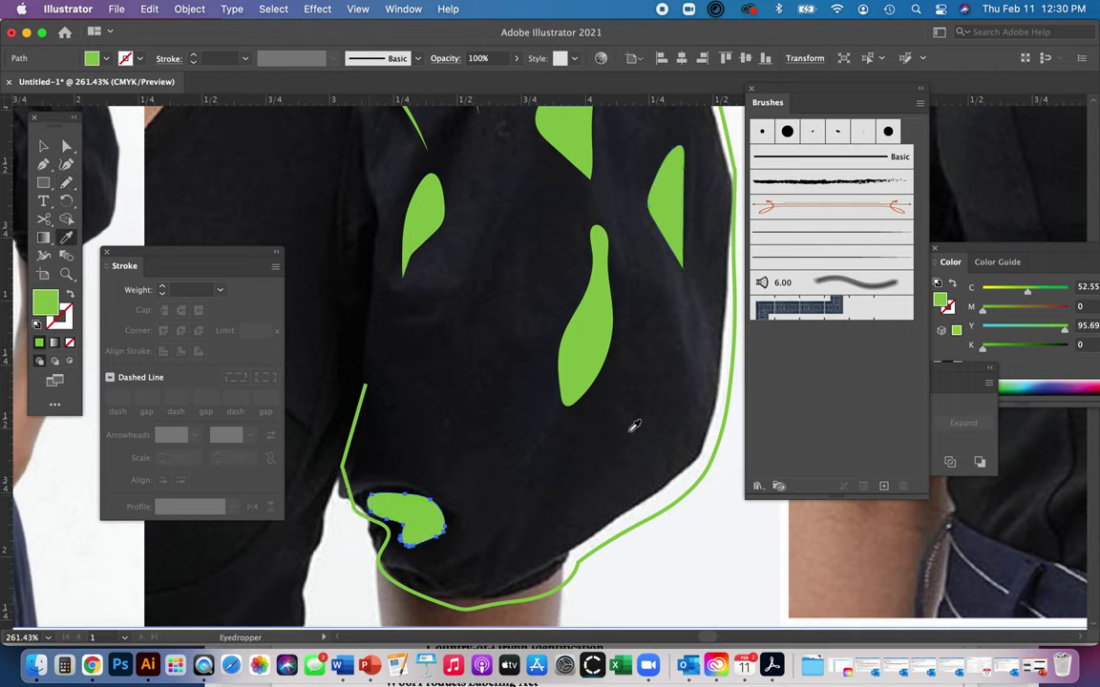
key(n)
mouse_move(555, 480)
mouse_down()
mouse_move(519, 545)
mouse_move(563, 520)
mouse_move(557, 483)
mouse_move(552, 489)
mouse_up()
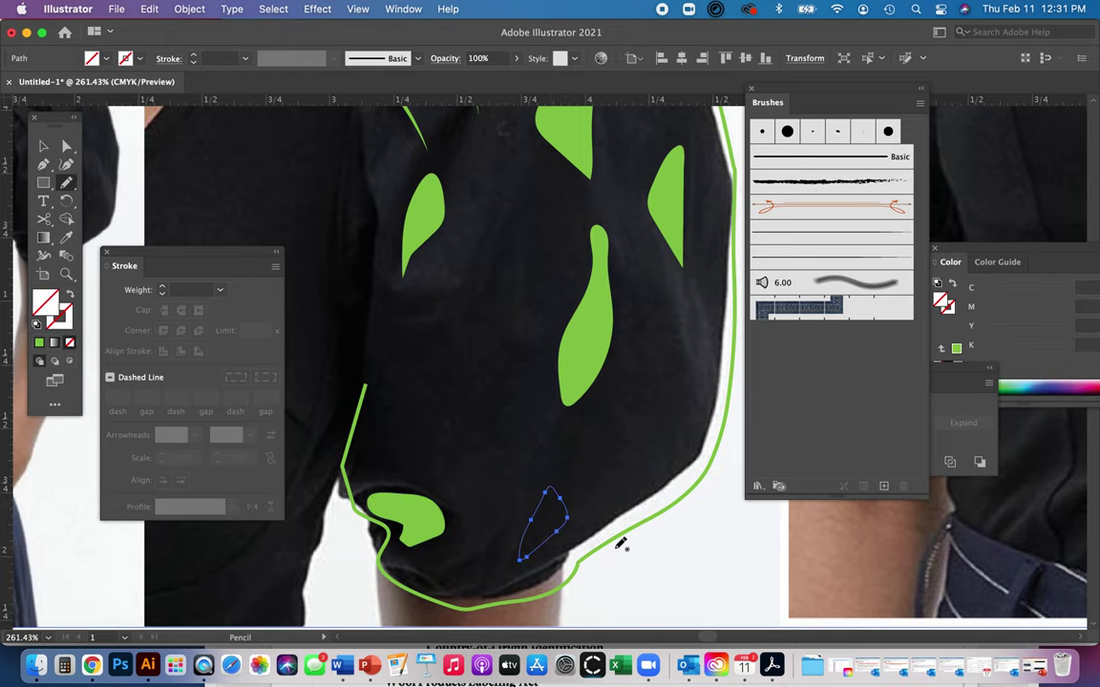
key(i)
click(577, 366)
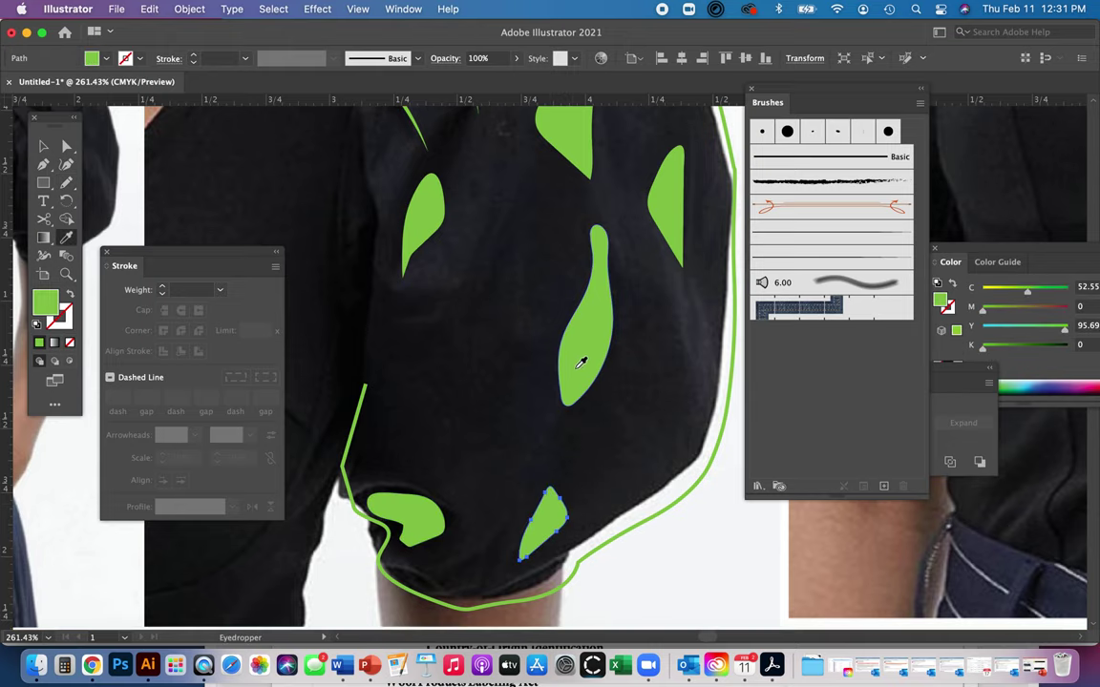
key(super+0)
drag(601, 344, 587, 453)
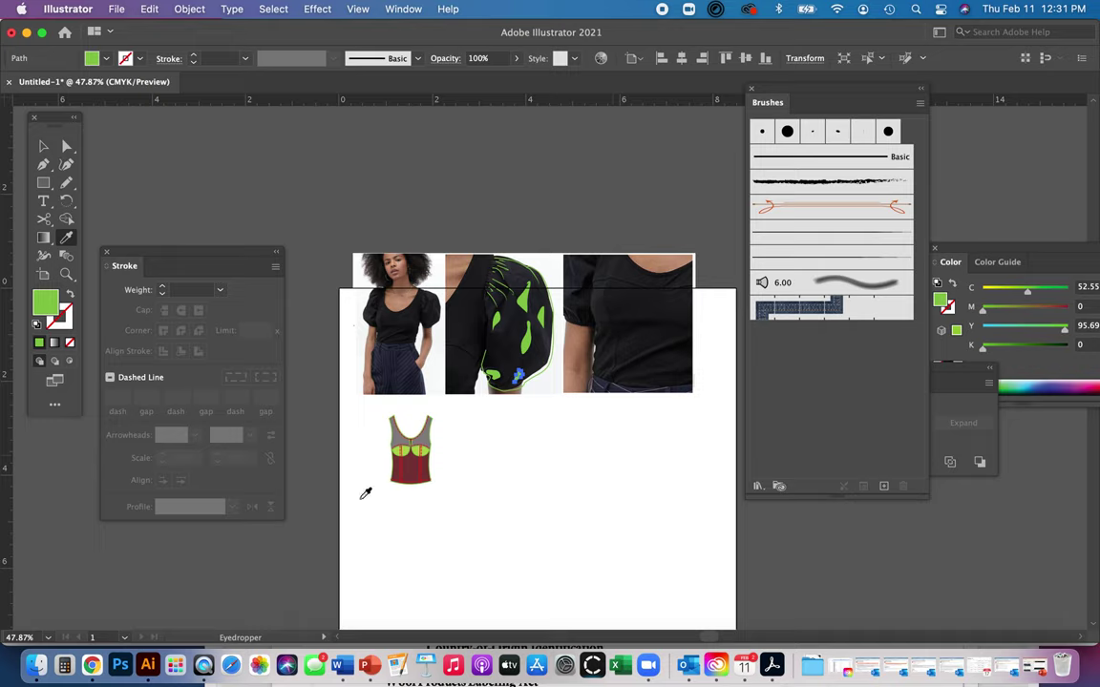
Move the reference photos above the artboard and shrink the sleeve drawing
key(v)
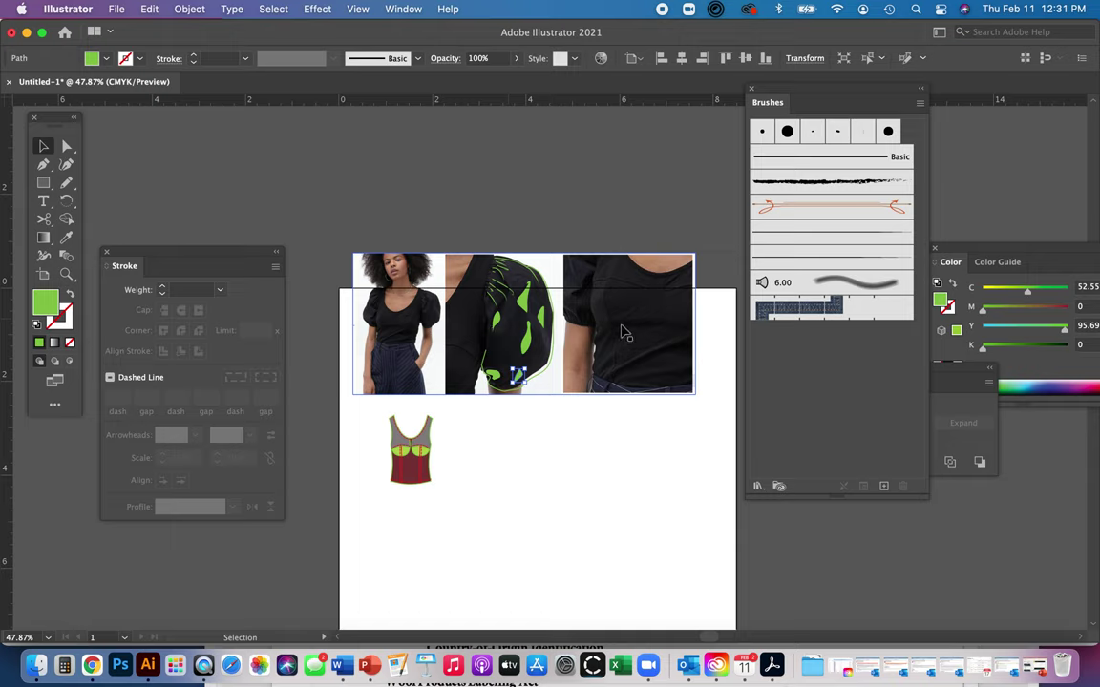
drag(618, 336, 612, 173)
drag(465, 254, 545, 427)
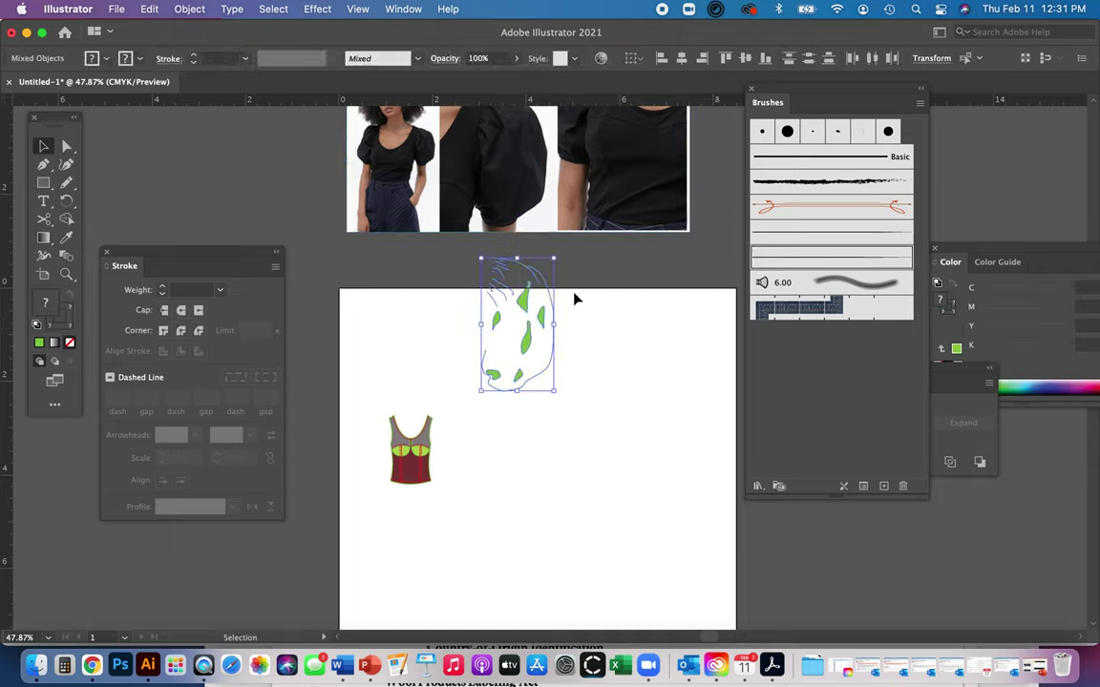
mouse_move(552, 263)
mouse_down()
mouse_move(522, 368)
mouse_move(535, 348)
mouse_move(498, 364)
mouse_move(444, 440)
mouse_up()
Scale, rotate and nudge the sleeve so it fits against the tank top's armhole
key(z)
drag(424, 388, 550, 327)
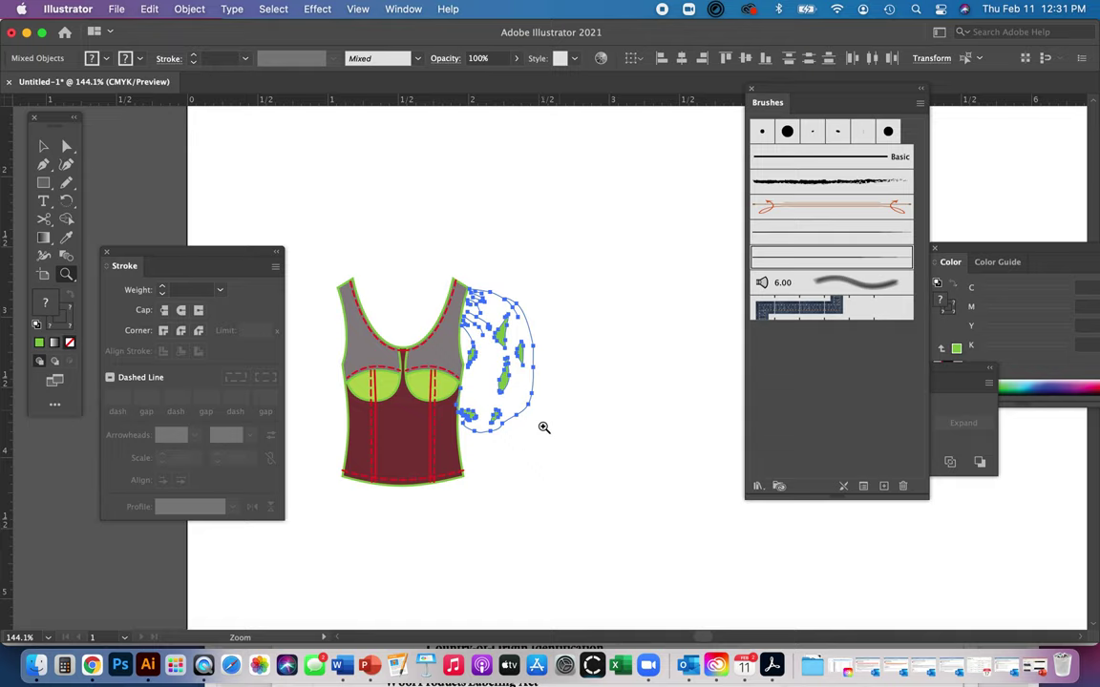
key(v)
drag(534, 435, 509, 357)
drag(532, 277, 523, 284)
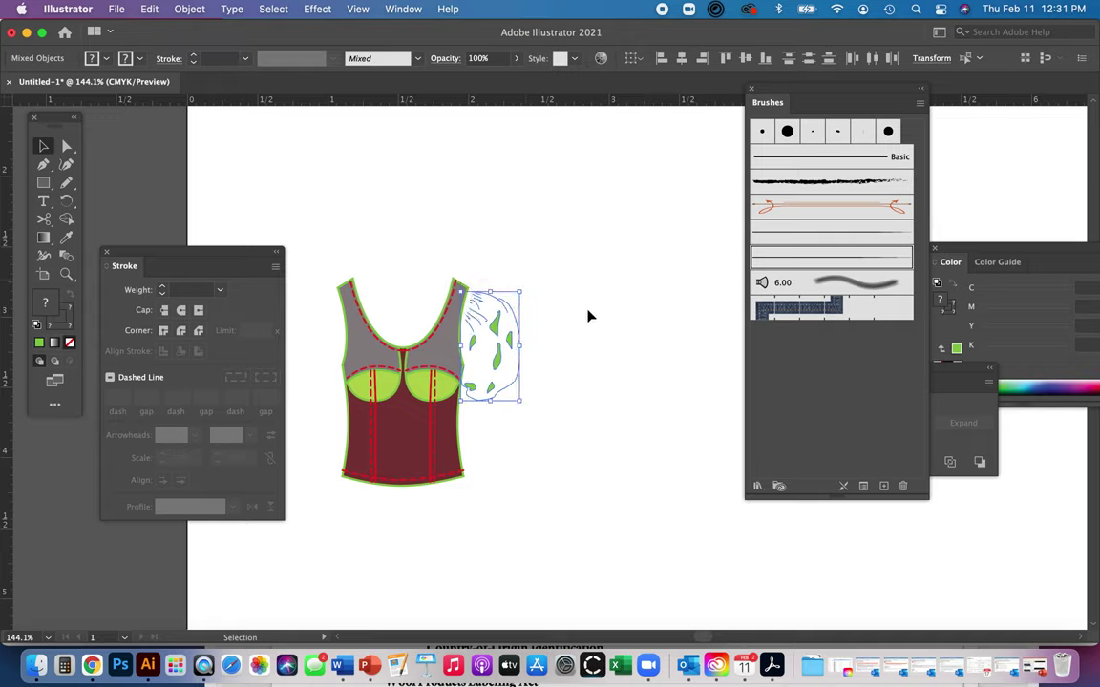
mouse_move(525, 283)
mouse_down()
mouse_move(520, 275)
mouse_move(522, 287)
mouse_up()
key(Up)
key(Up)
key(Up)
key(Up)
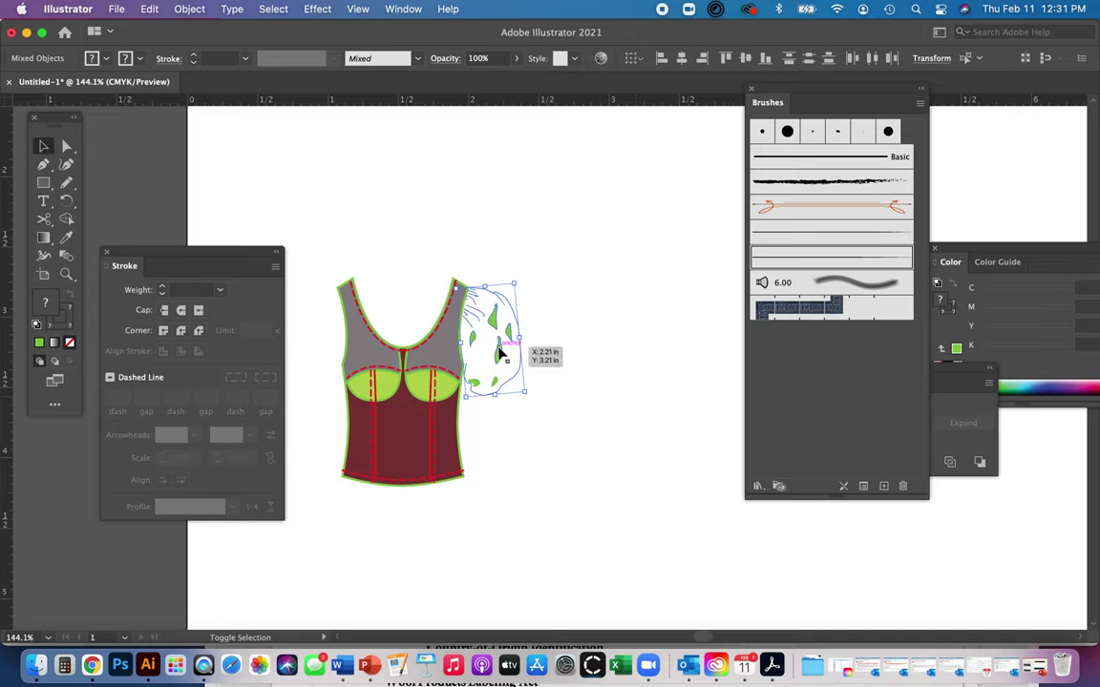
Reshape the sleeve's leaf shapes and thicken the sleeve outline to 1 pt
mouse_move(478, 339)
mouse_down()
mouse_move(491, 319)
mouse_move(506, 334)
mouse_up()
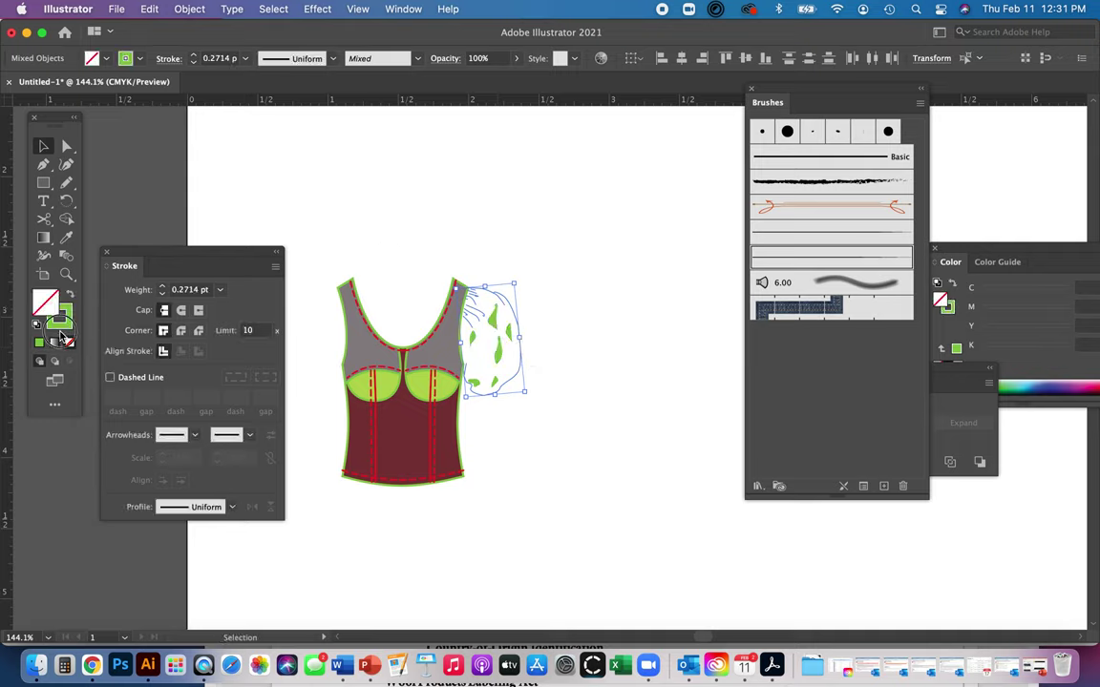
click(62, 325)
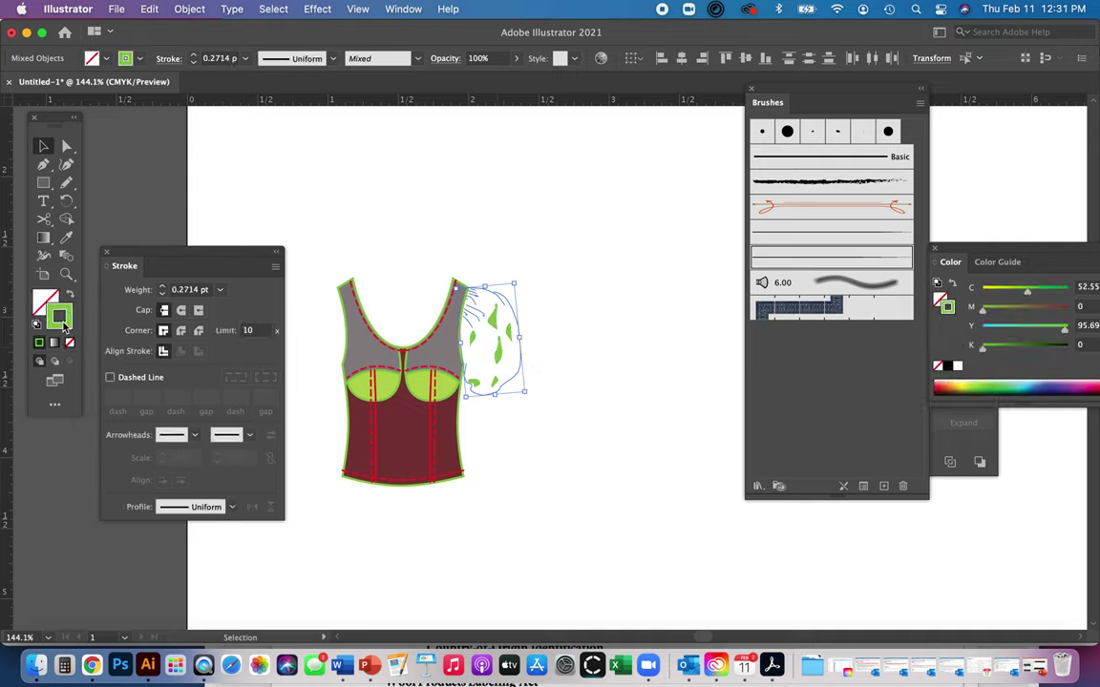
click(196, 56)
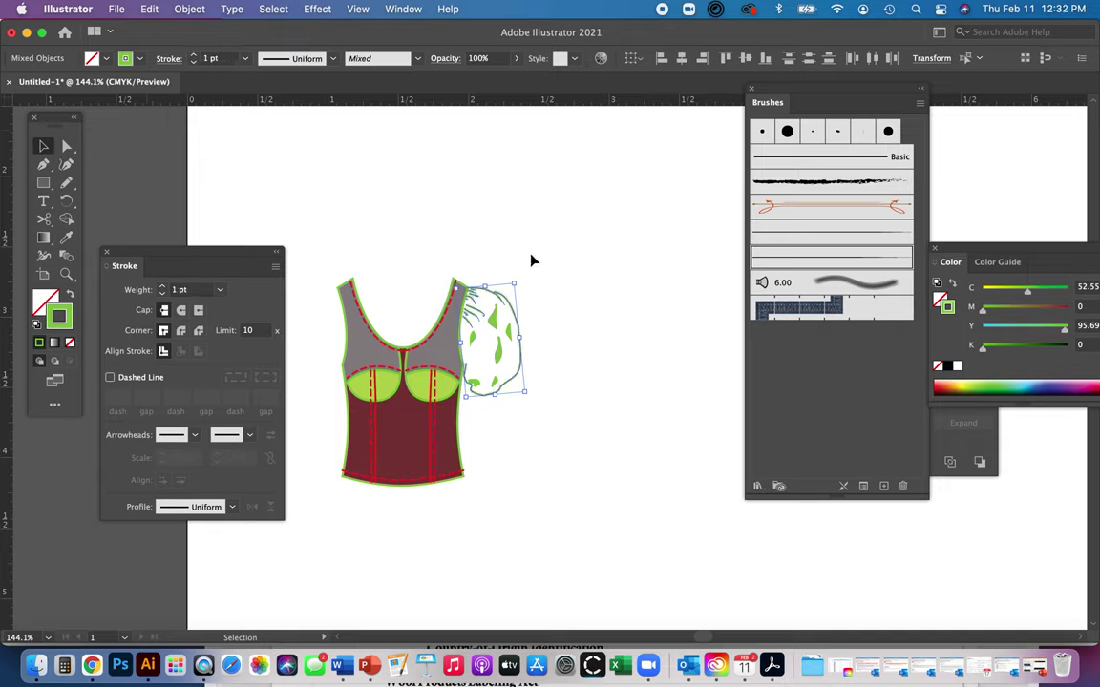
click(691, 469)
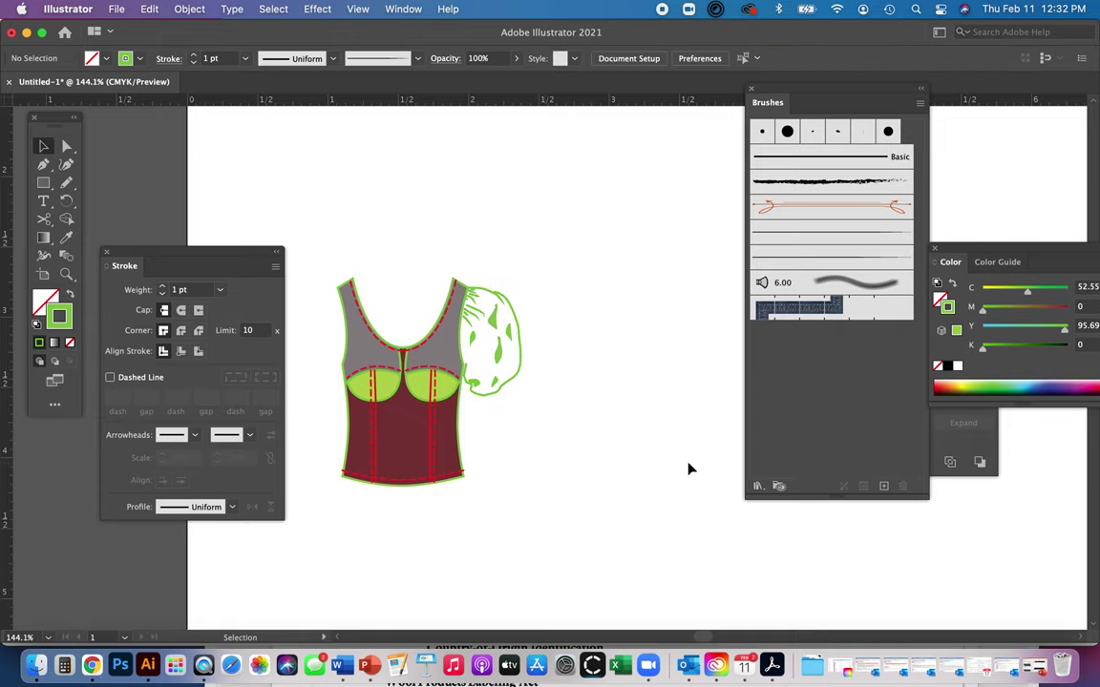
key(z)
drag(424, 353, 673, 501)
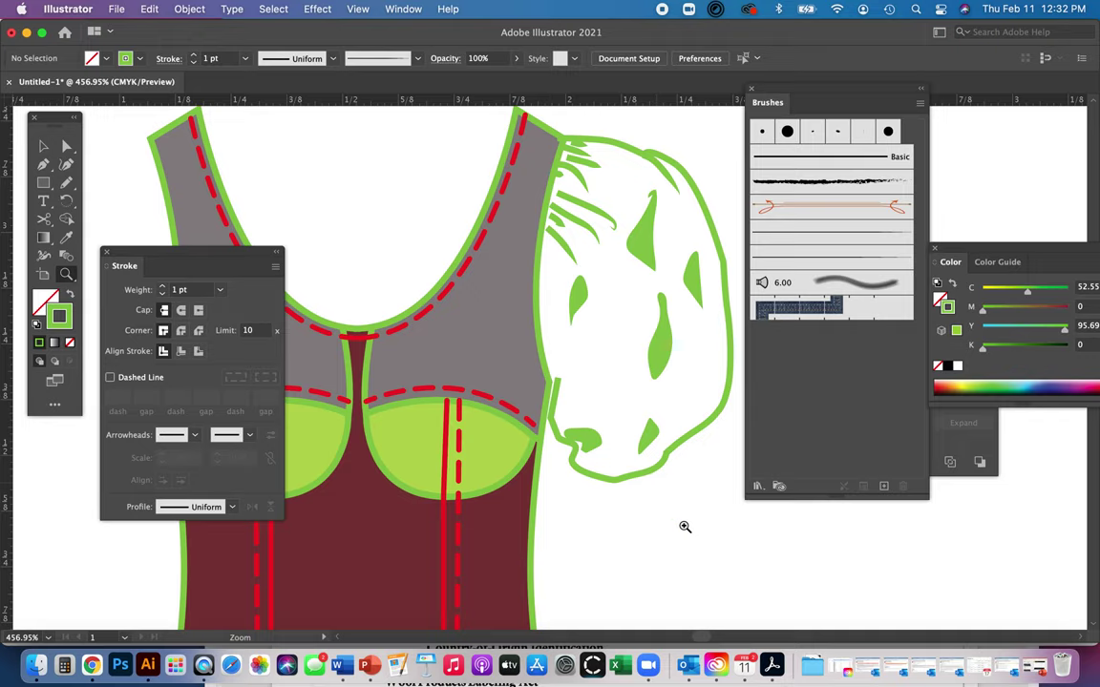
Delete two anchors from the sleeve outline's bottom edge
key(a)
click(638, 477)
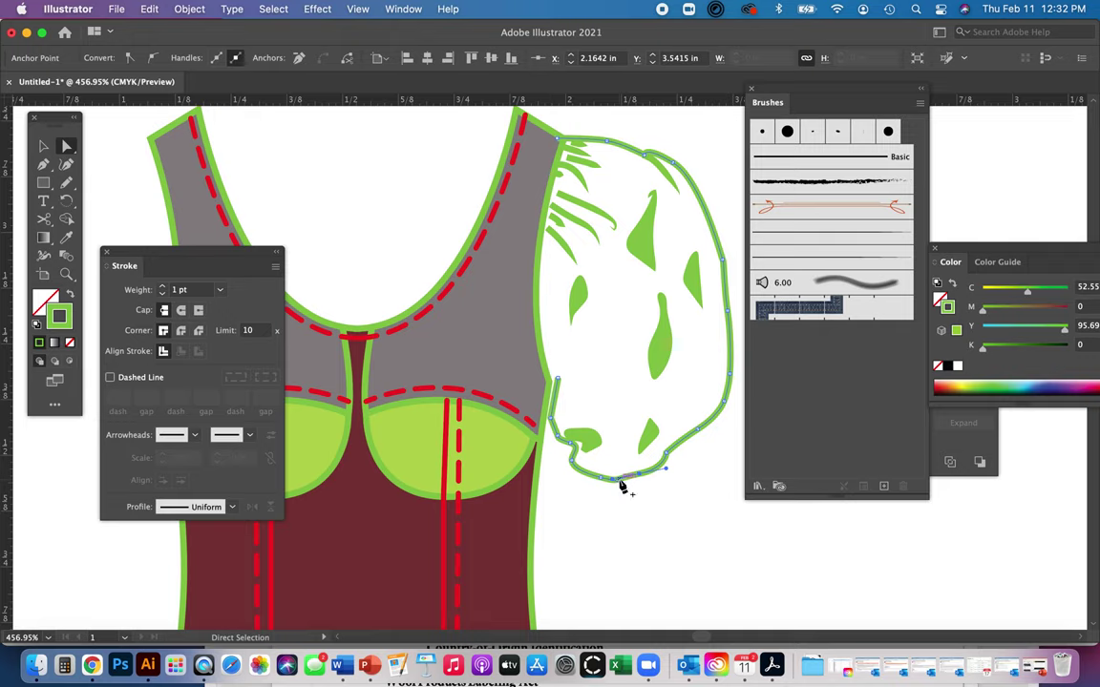
key(minus)
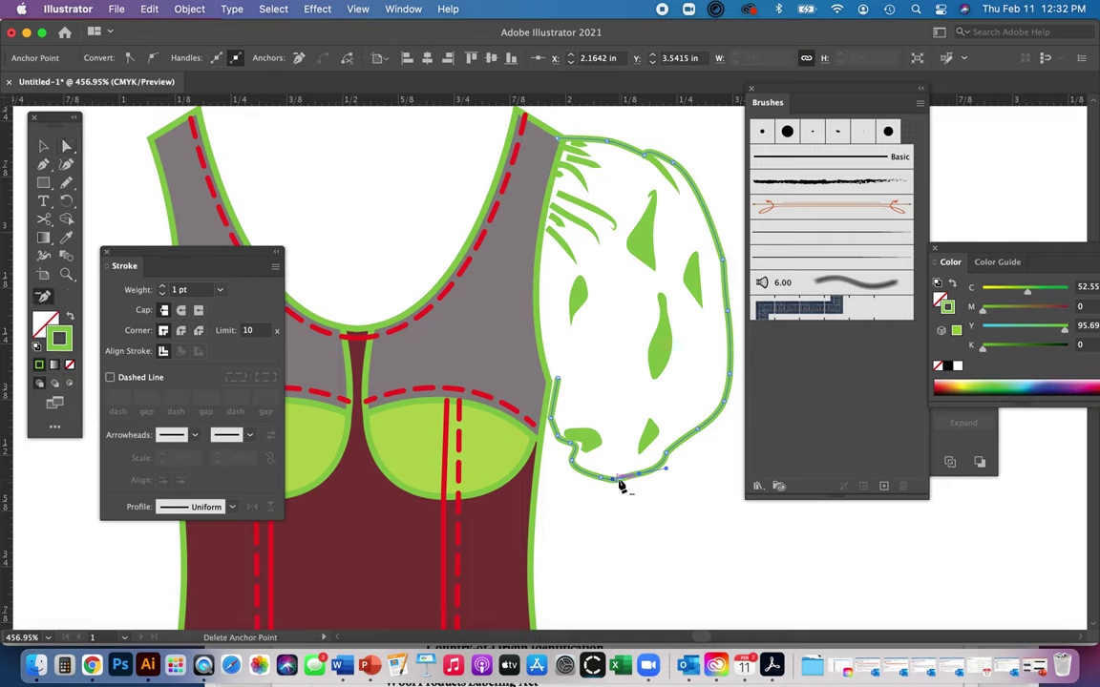
click(640, 479)
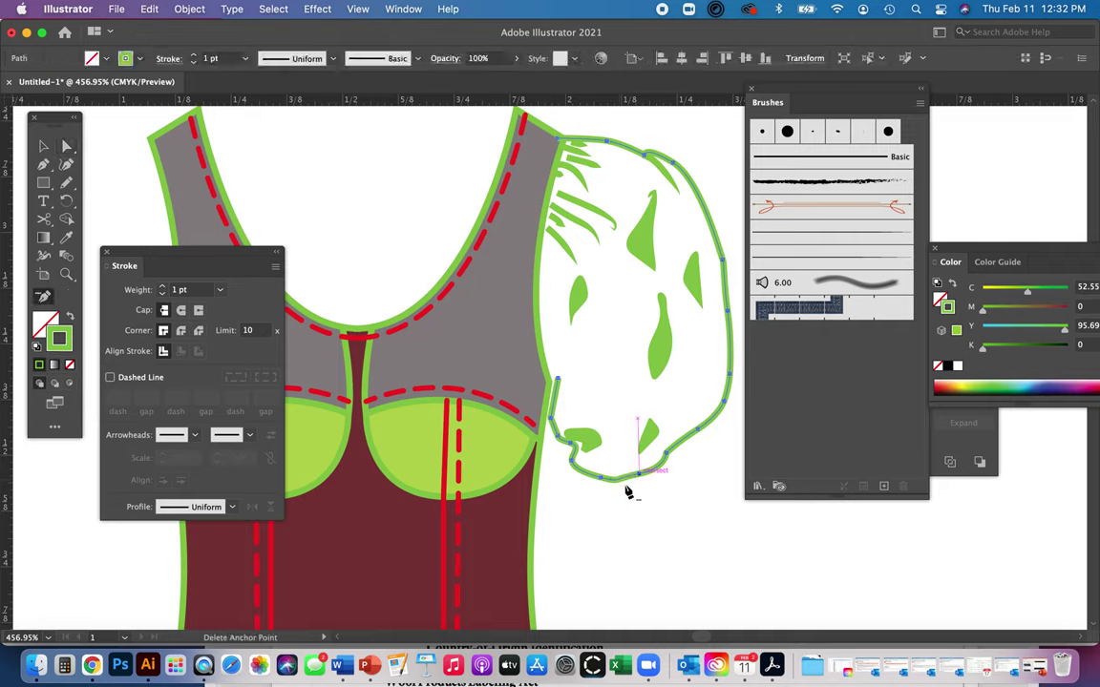
click(604, 481)
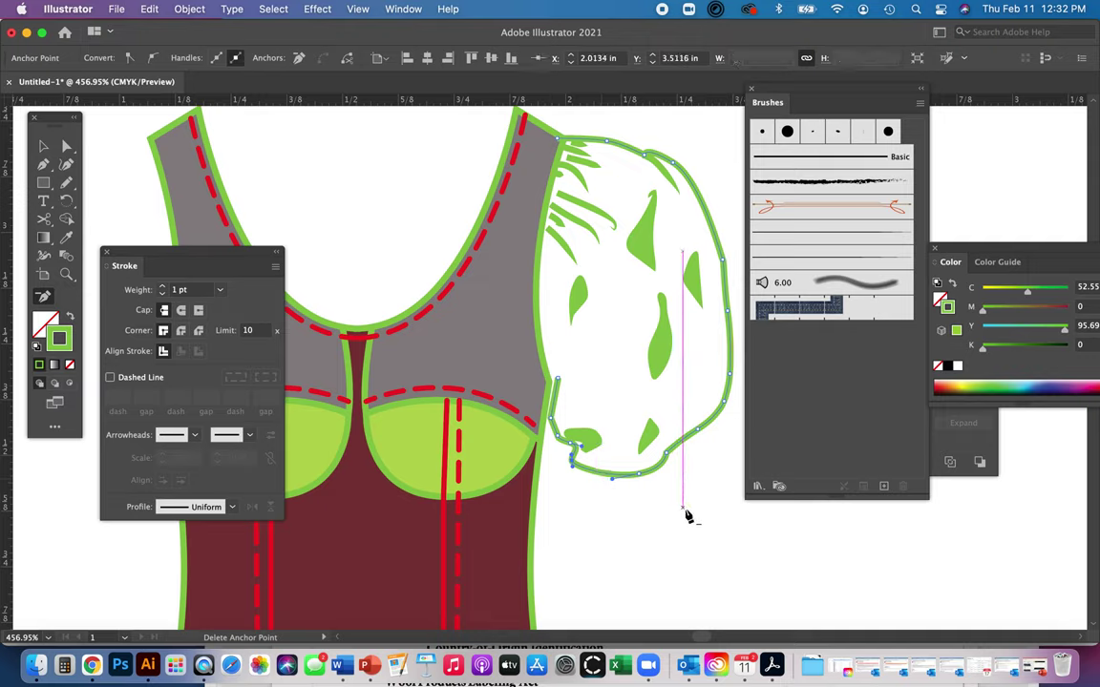
Redraw the cuff line with the Pen across the sleeve's bottom to its right corner
key(p)
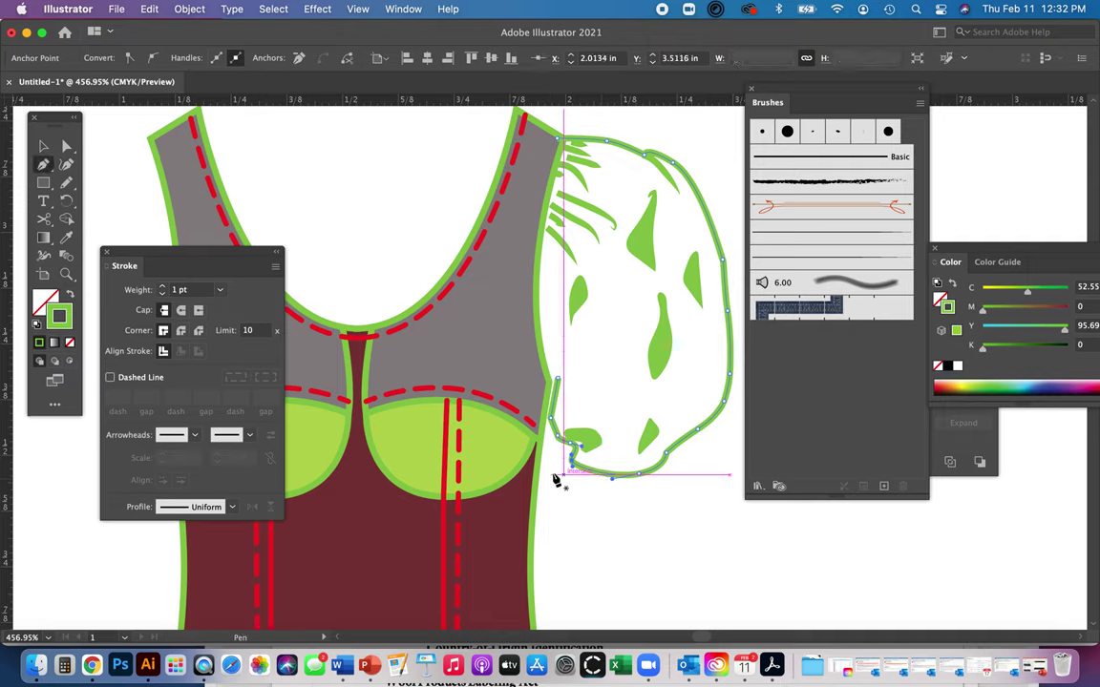
super+click(563, 455)
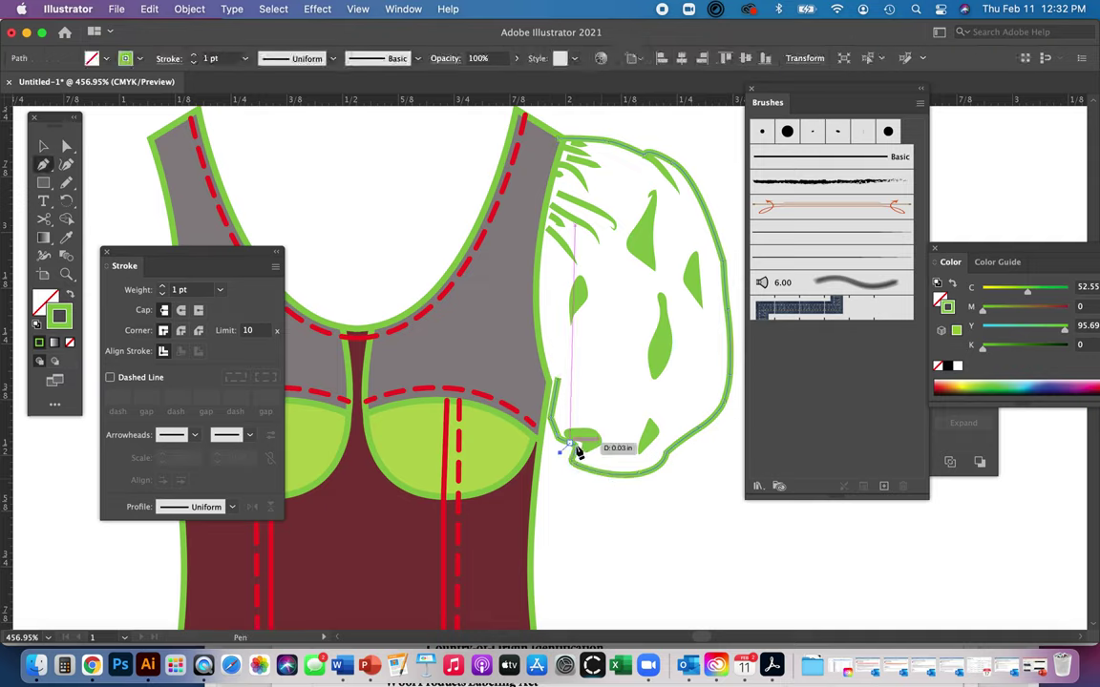
click(569, 448)
click(619, 455)
click(653, 457)
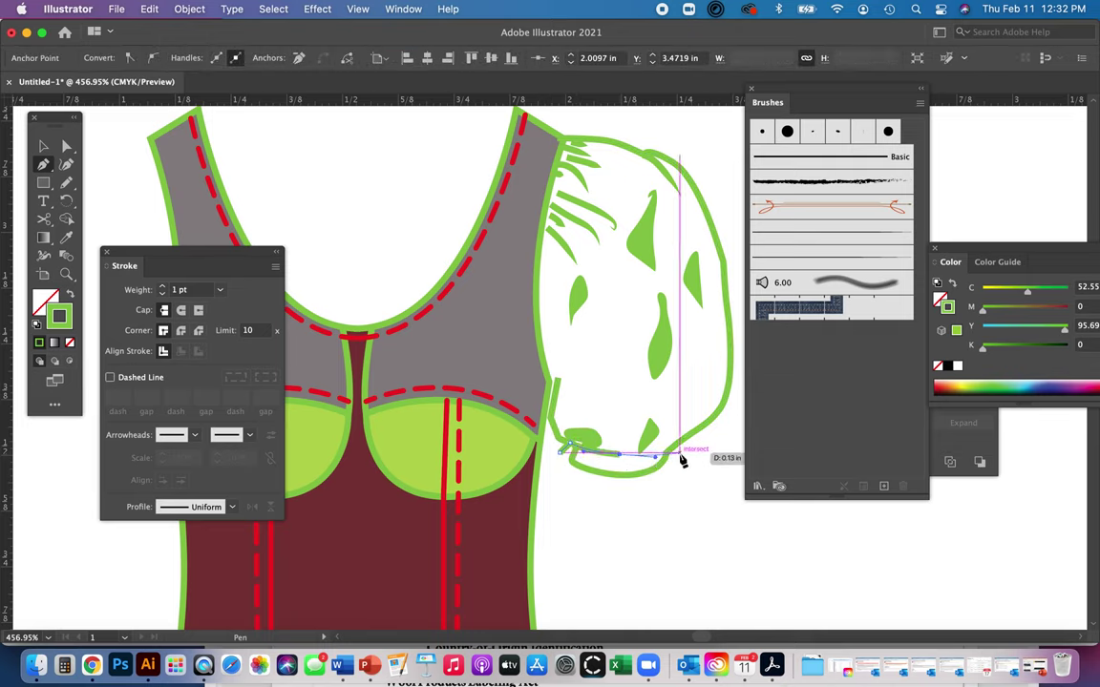
click(679, 448)
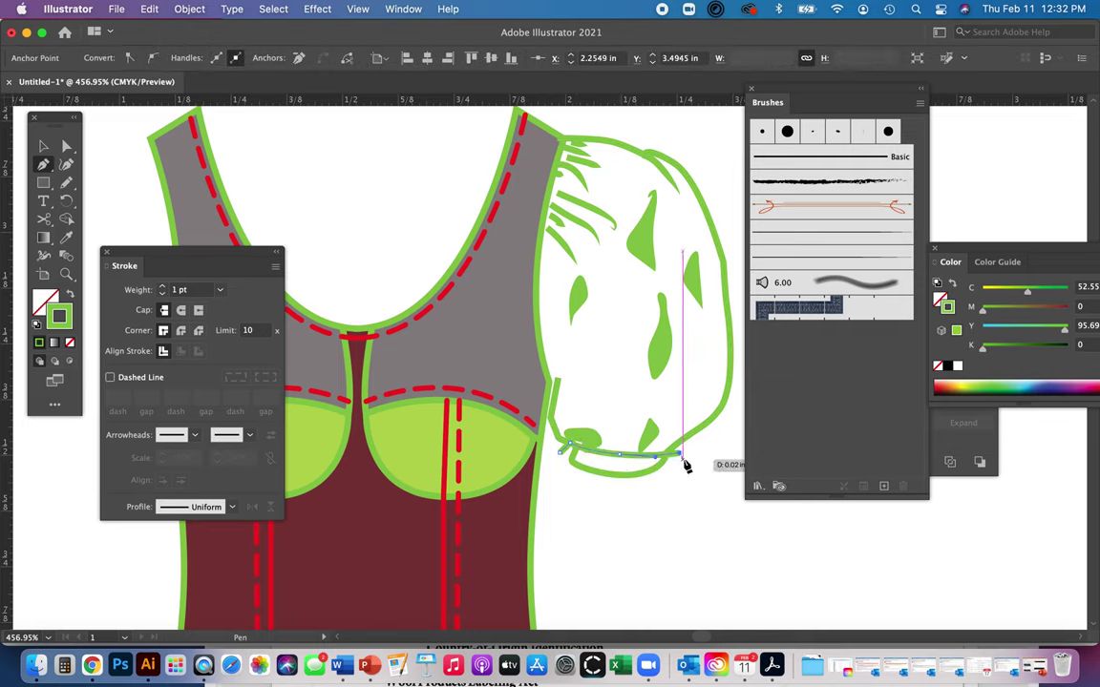
key(v)
click(663, 480)
Pull the cuff's lower anchor right to flatten the bottom edge and square the corner
key(z)
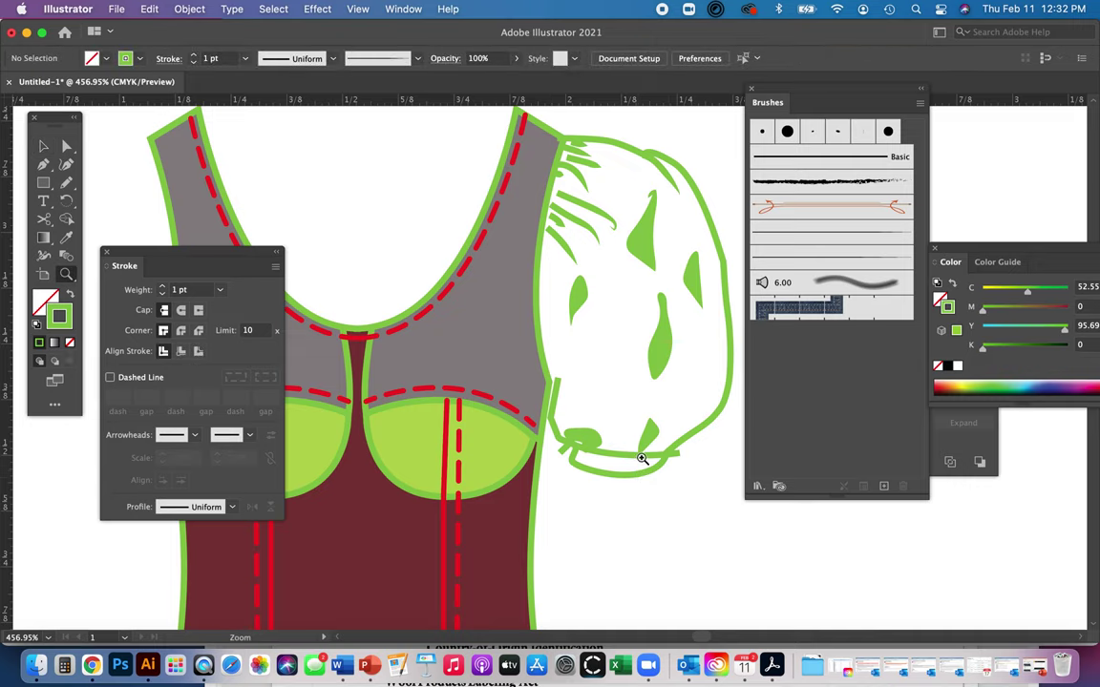
click(634, 447)
click(572, 471)
key(a)
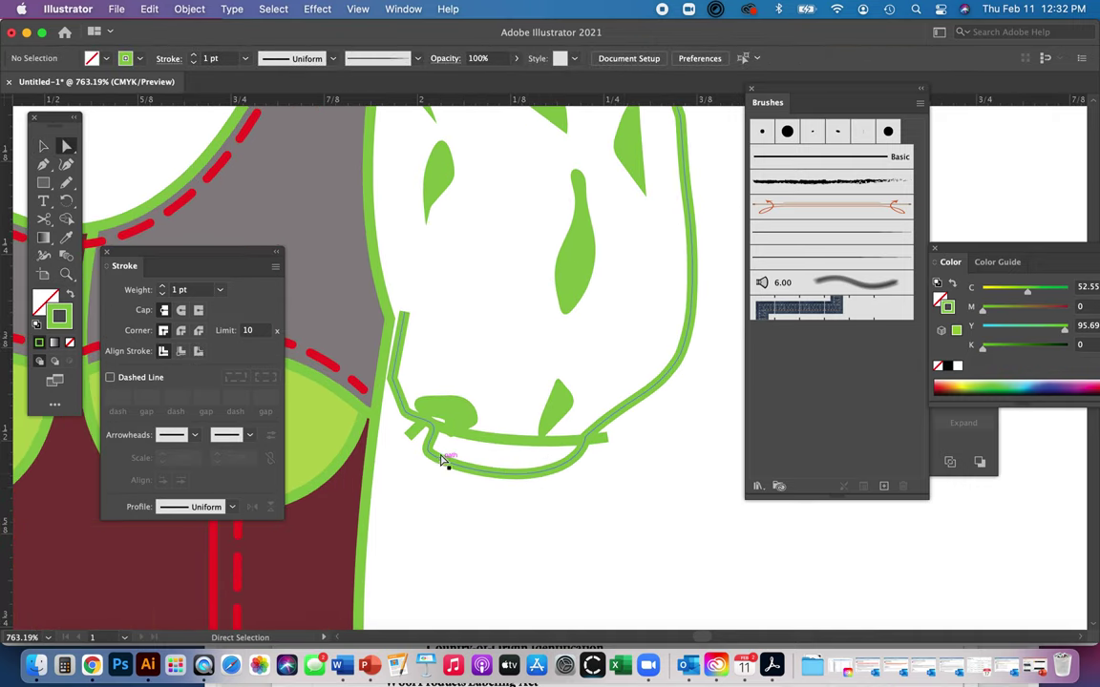
click(569, 473)
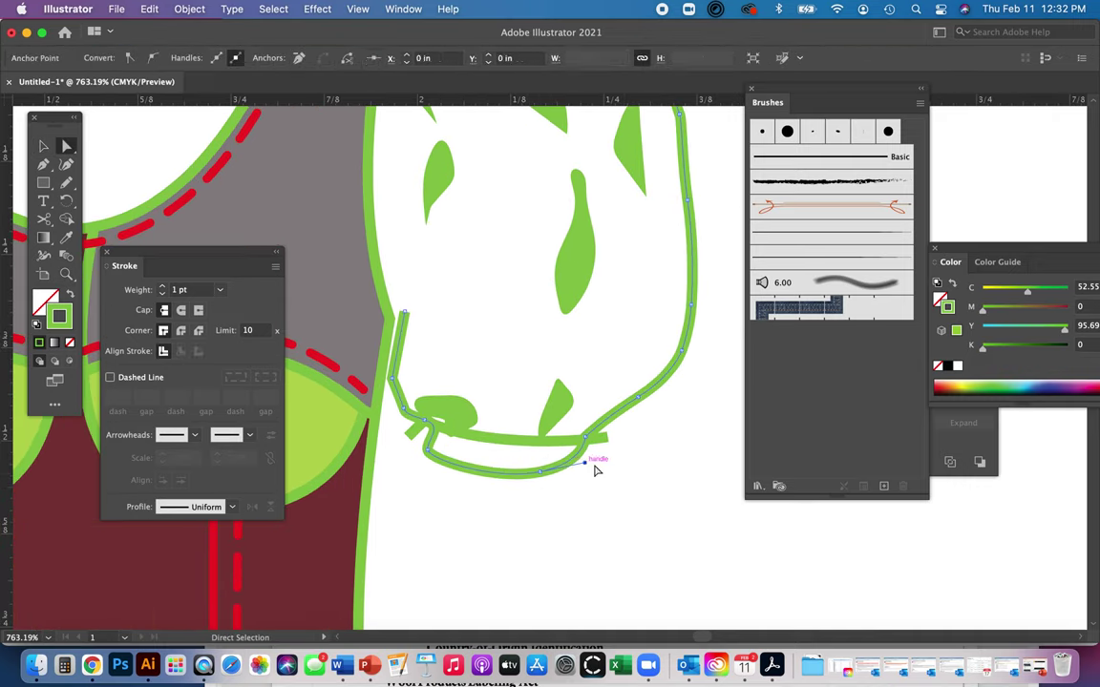
drag(542, 475, 573, 477)
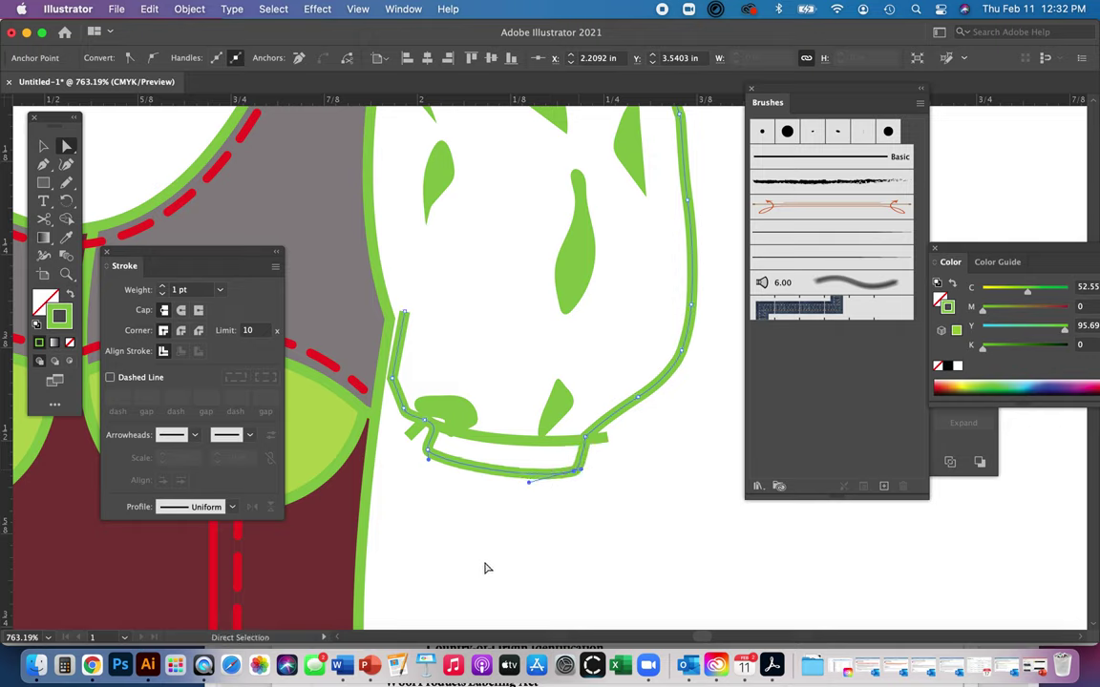
click(525, 480)
click(535, 446)
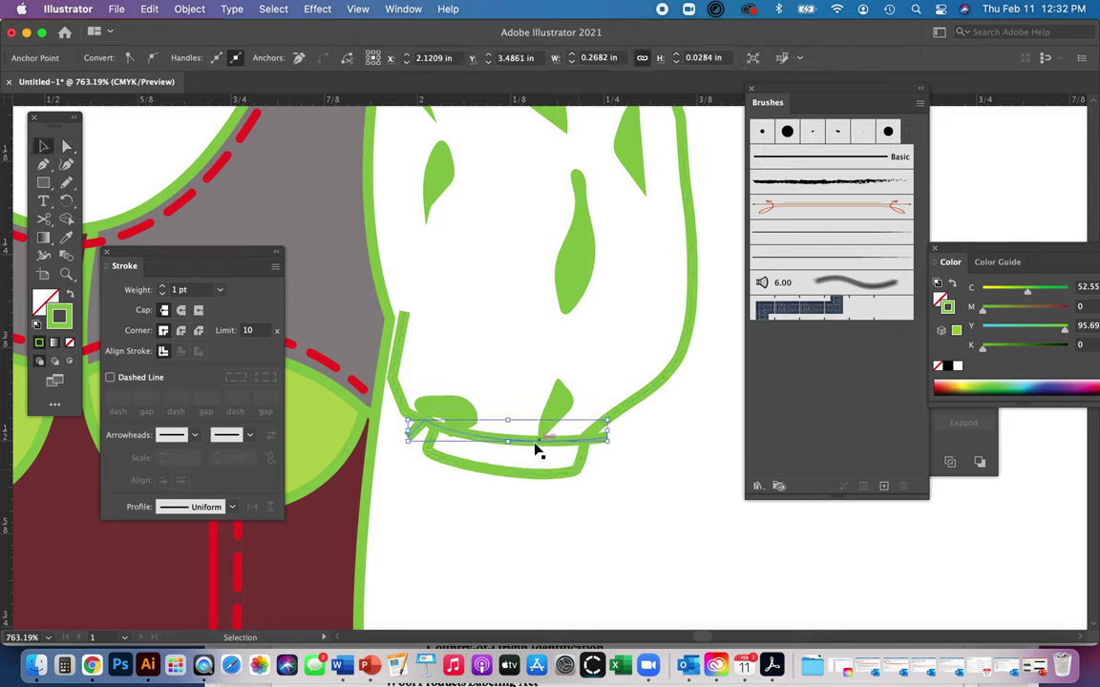
Try Pathfinder Divide on the outer sleeve outline, then undo it
click(627, 415)
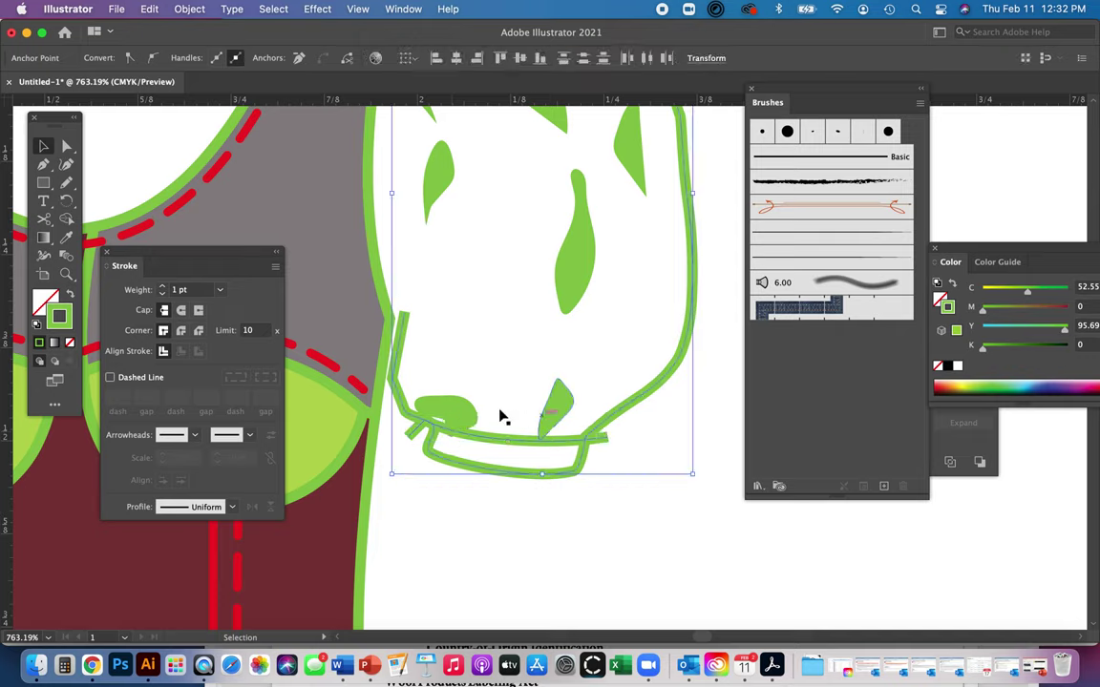
click(938, 434)
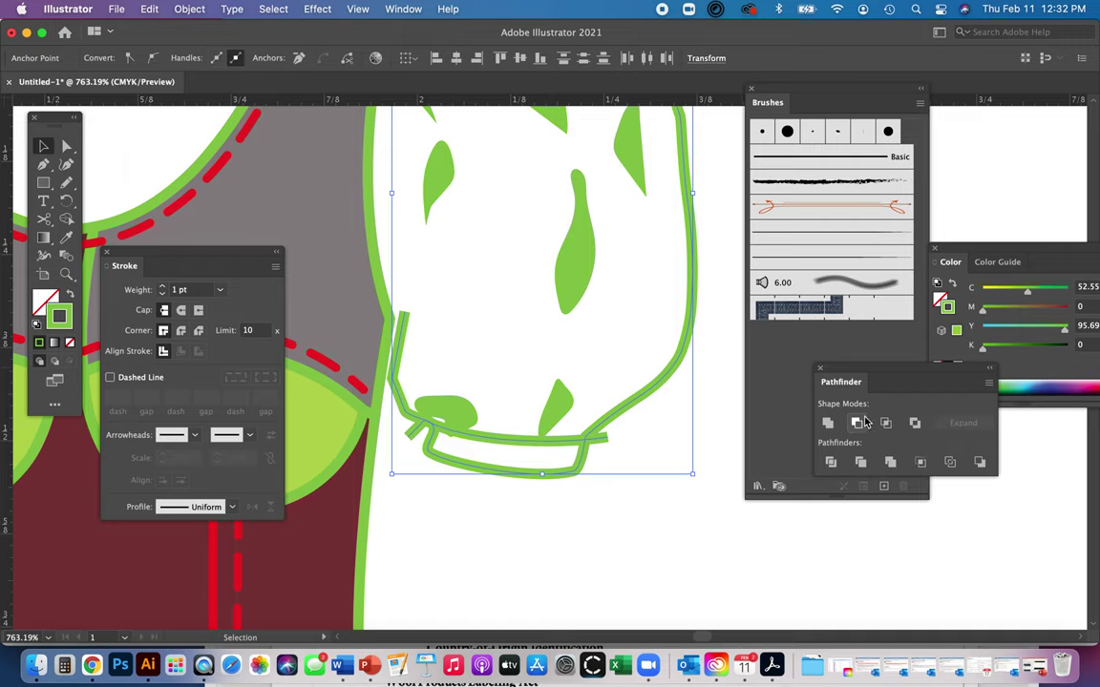
click(829, 463)
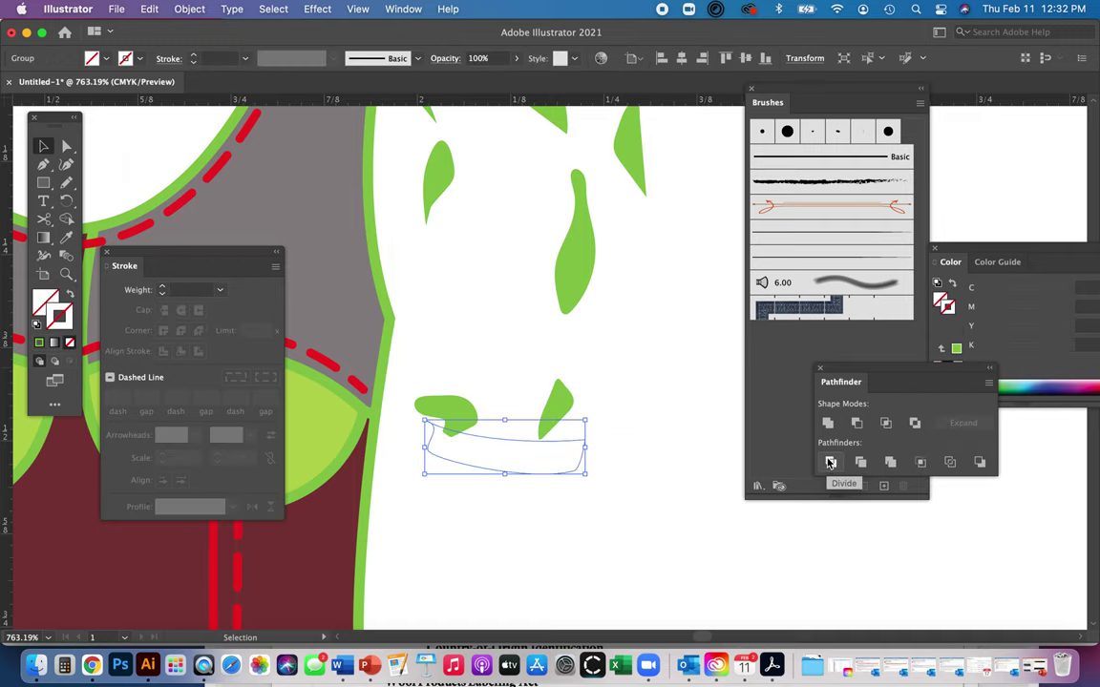
key(super+z)
Continue the sleeve path with a straight segment up its inner edge
drag(609, 326, 637, 530)
key(v)
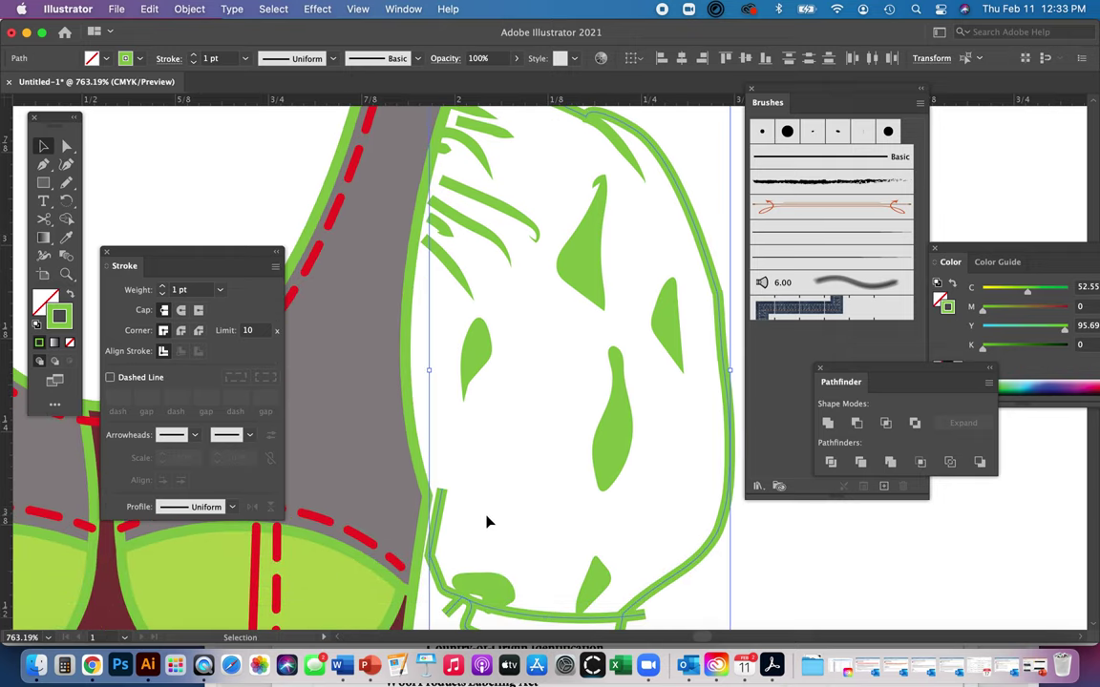
click(455, 503)
key(a)
drag(442, 489, 428, 498)
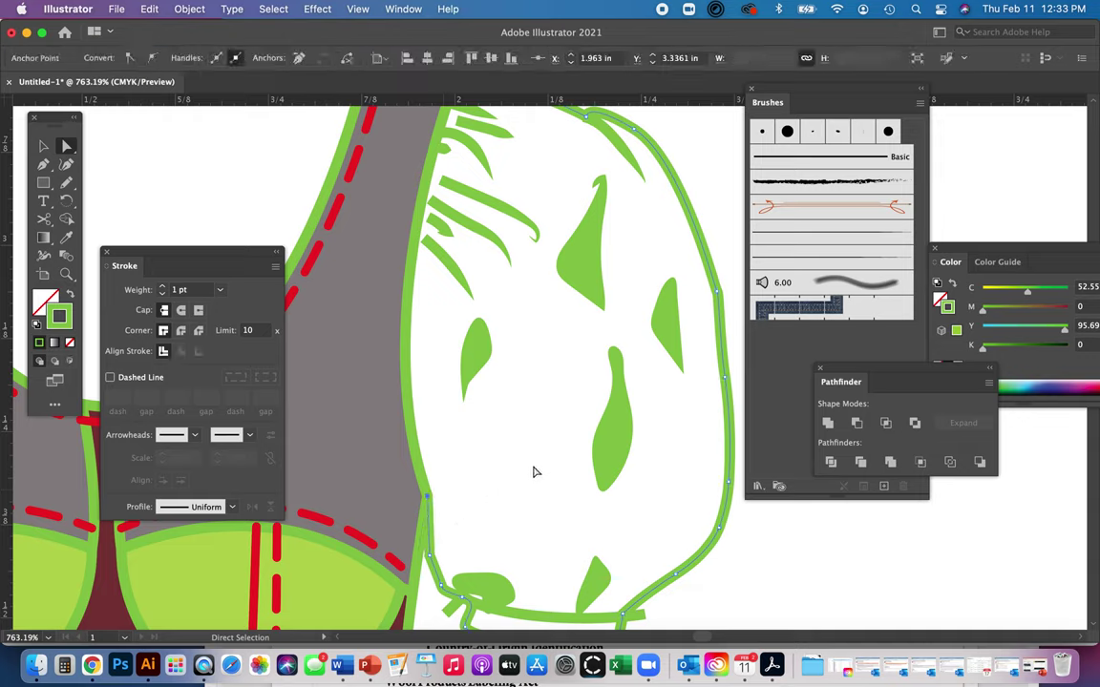
key(p)
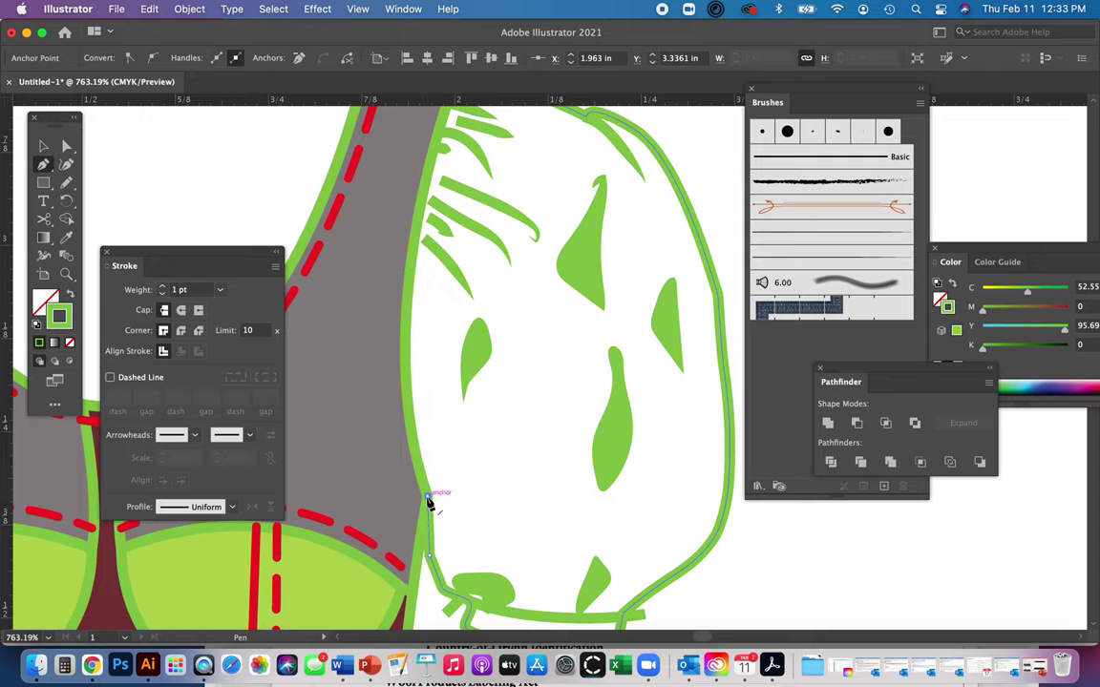
click(428, 497)
click(387, 481)
Reposition the inner line's top anchor and add a curved anchor at the strap top
key(a)
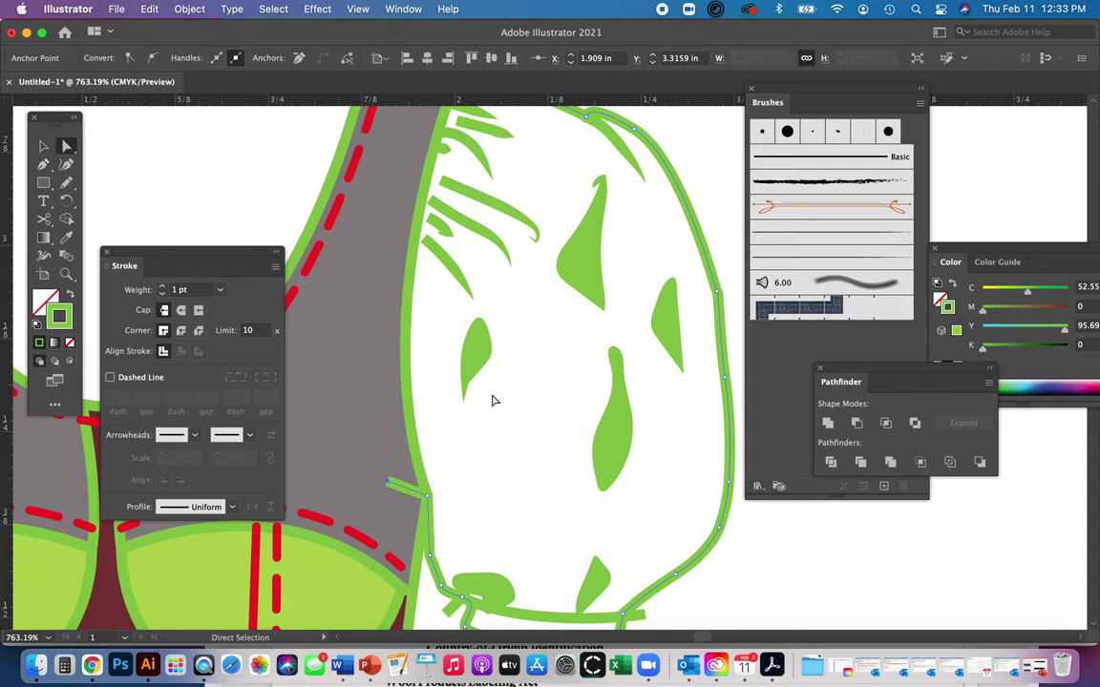
scroll(492, 400, up, 5)
drag(420, 301, 456, 307)
key(p)
click(426, 297)
key(super+minus)
key(super+minus)
Set the narrow inner seam path's fill to None and pull its top anchor up
key(a)
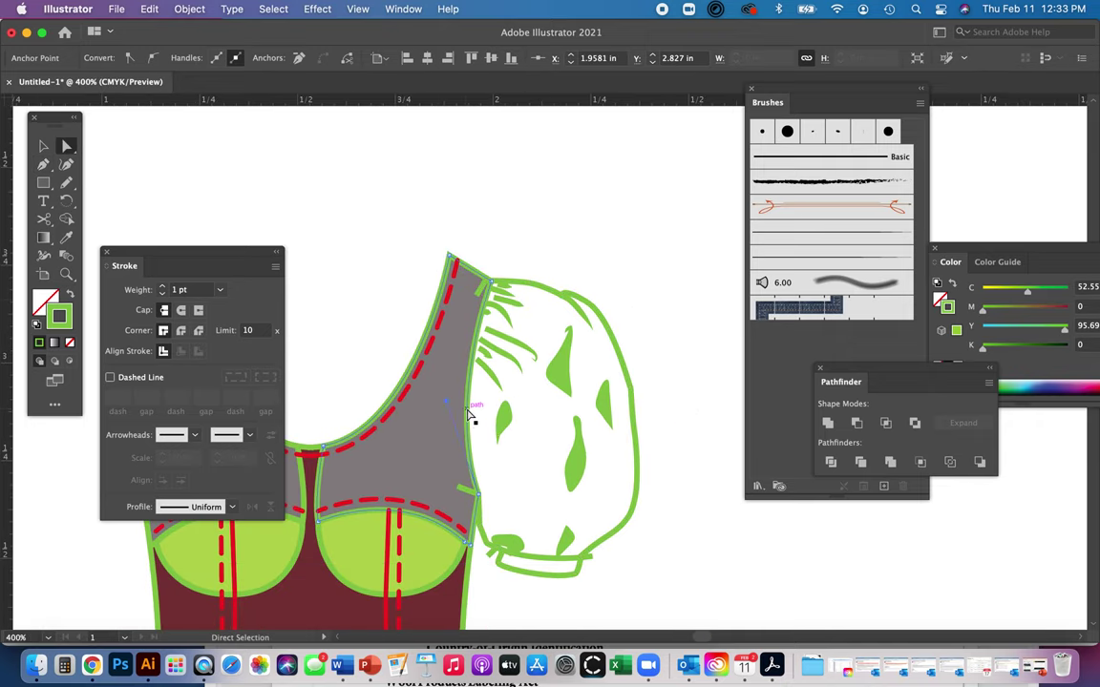
click(468, 411)
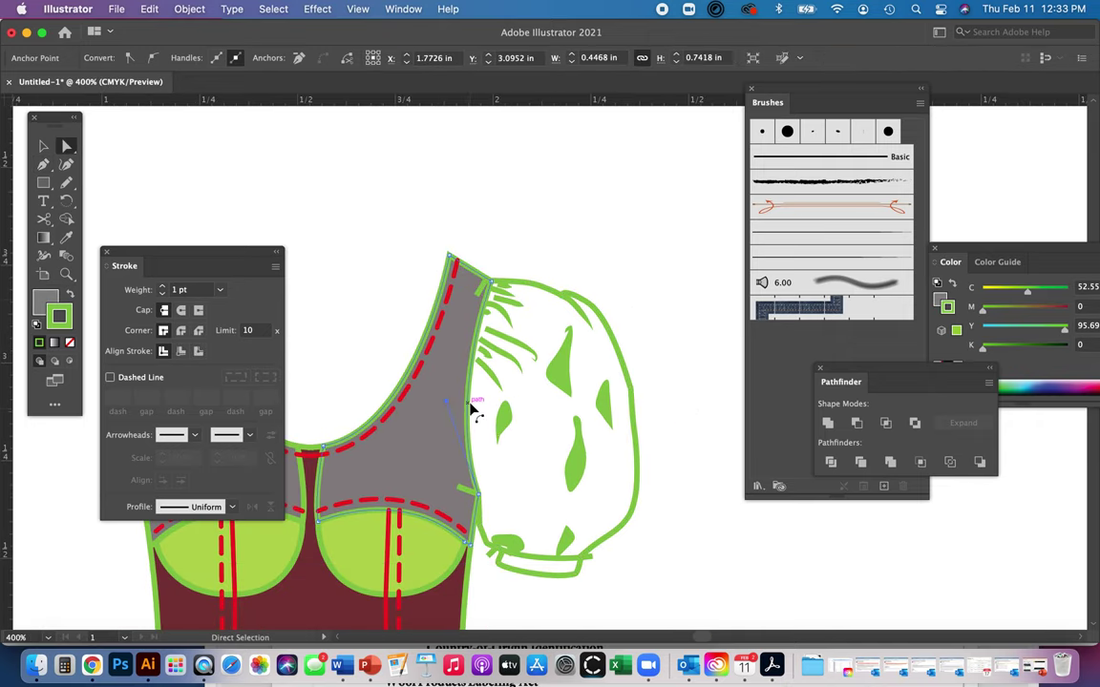
click(581, 209)
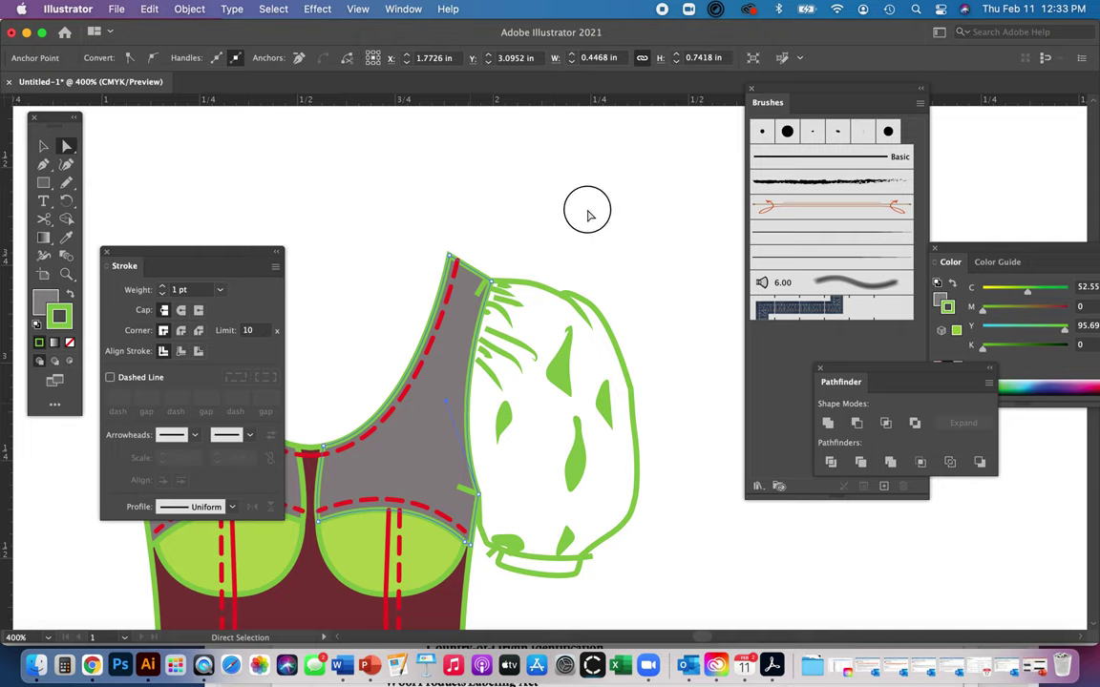
click(490, 324)
key(a)
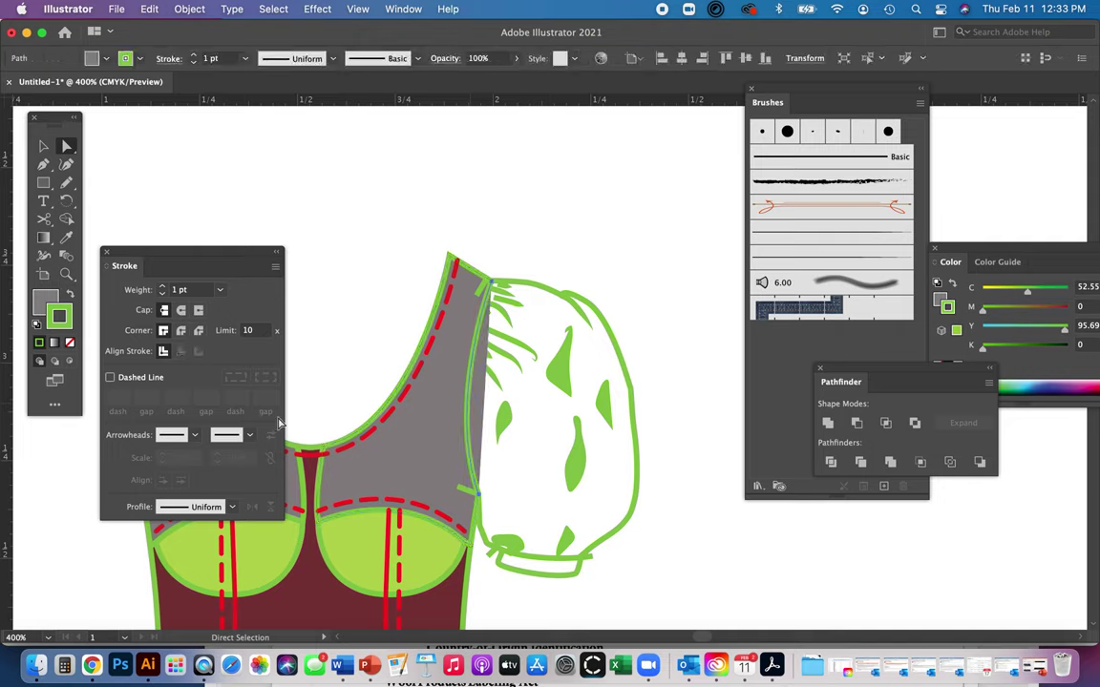
click(39, 303)
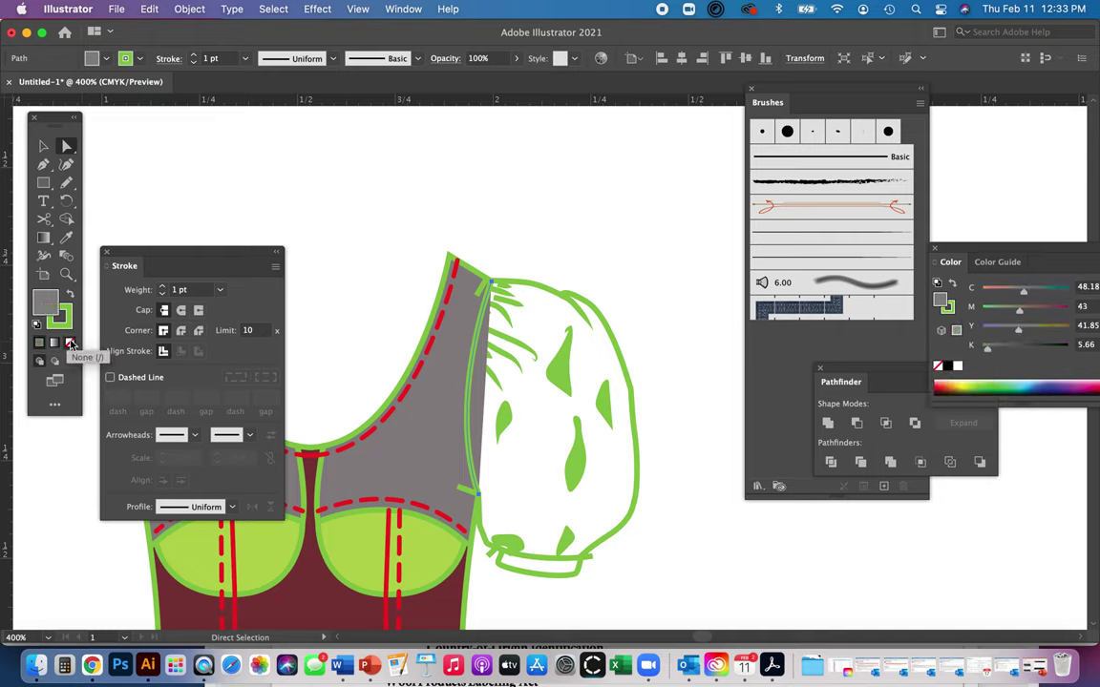
key(slash)
drag(493, 283, 497, 256)
Extend the seam down to the cuff, then select the sleeve outline and strap tip line
key(p)
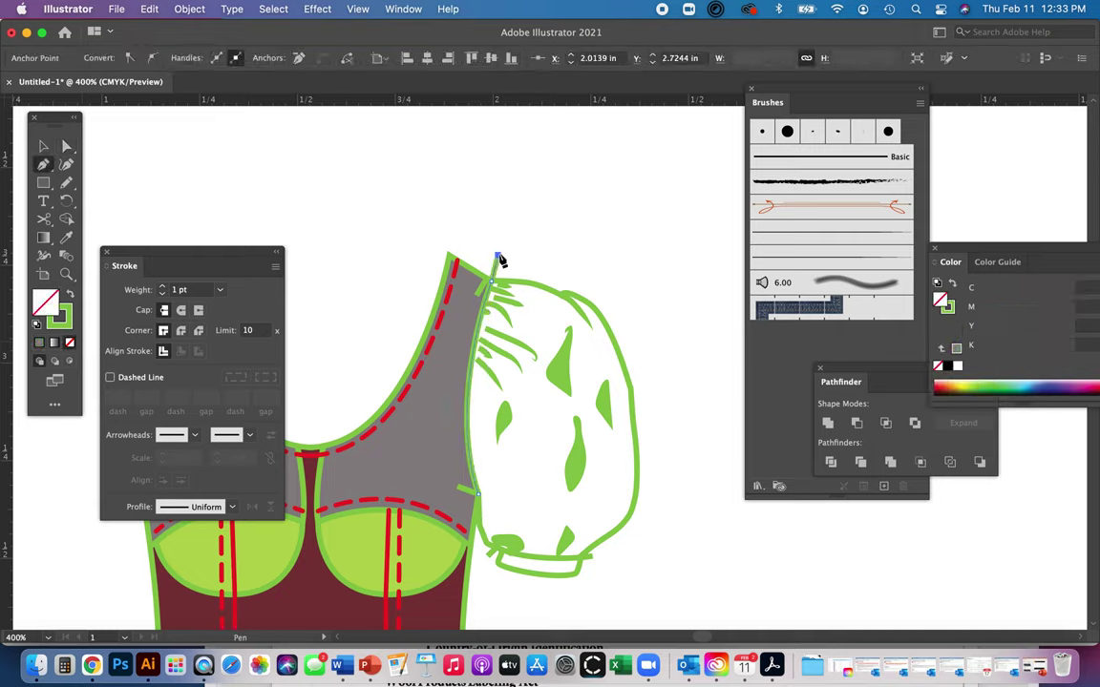
click(478, 492)
click(475, 542)
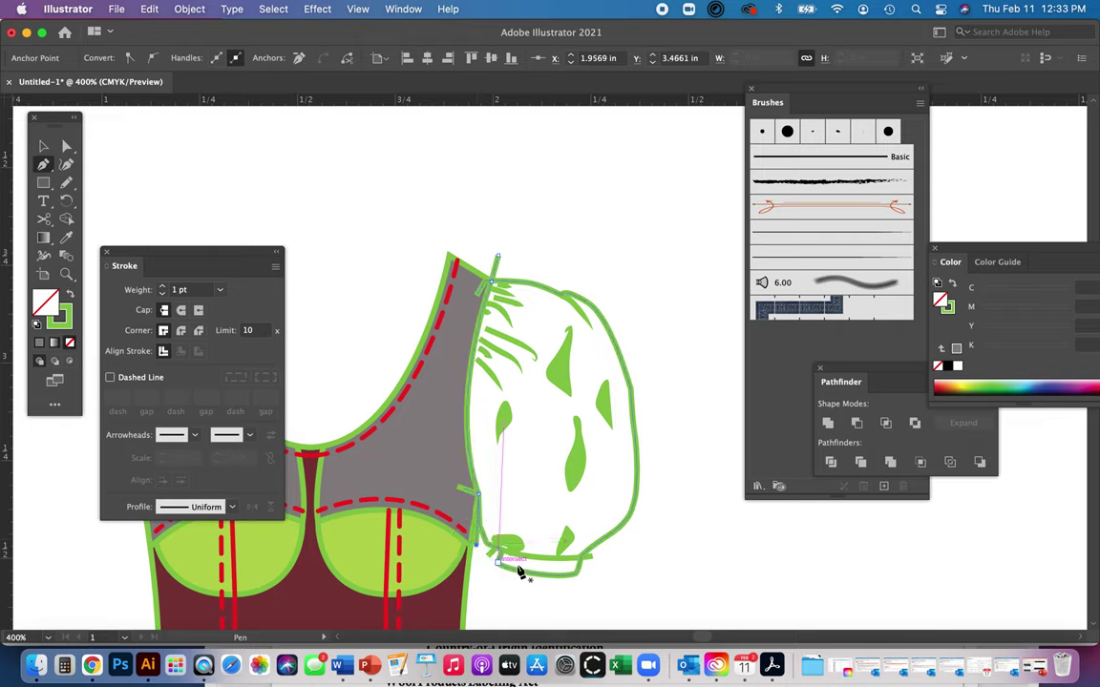
key(a)
click(565, 586)
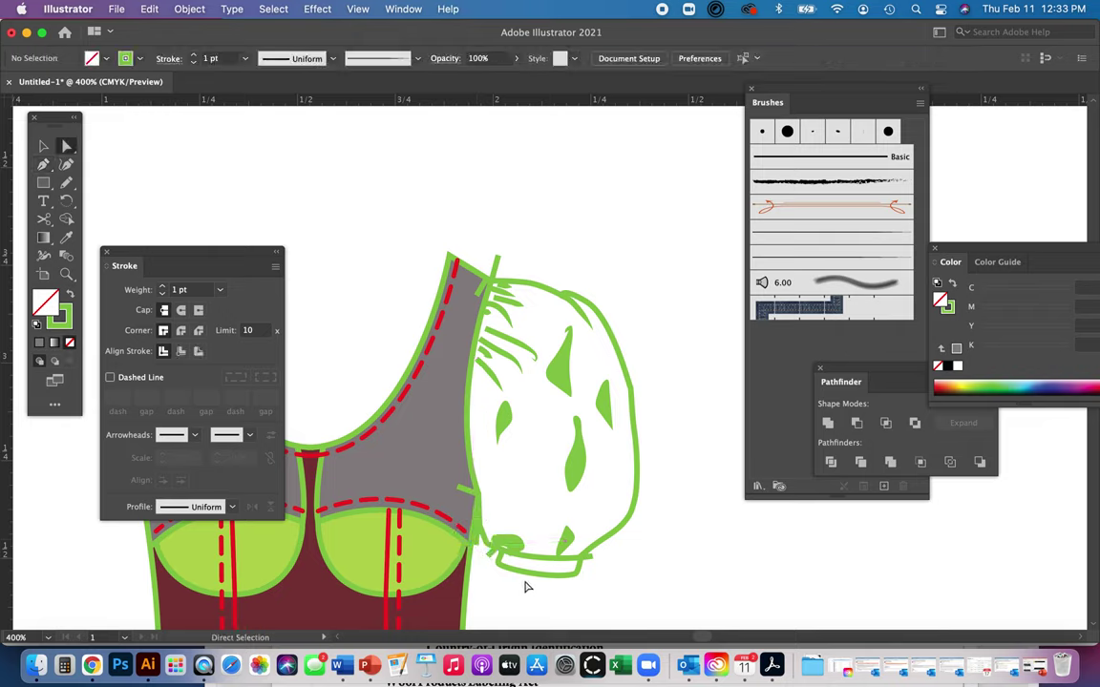
key(v)
click(537, 563)
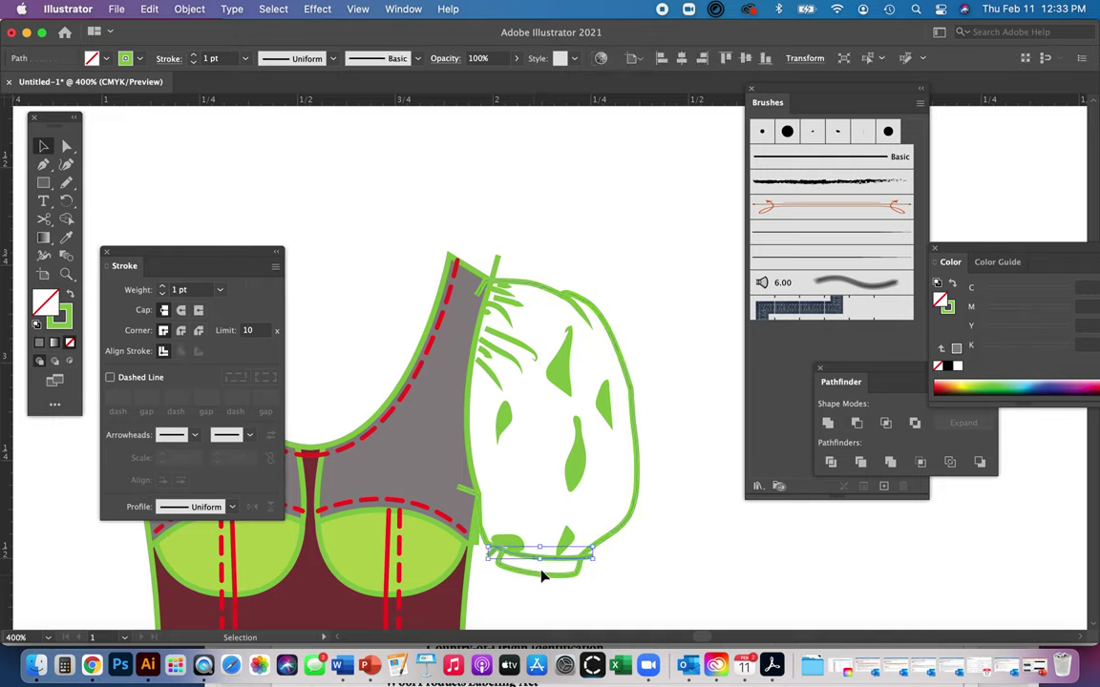
shift+click(473, 447)
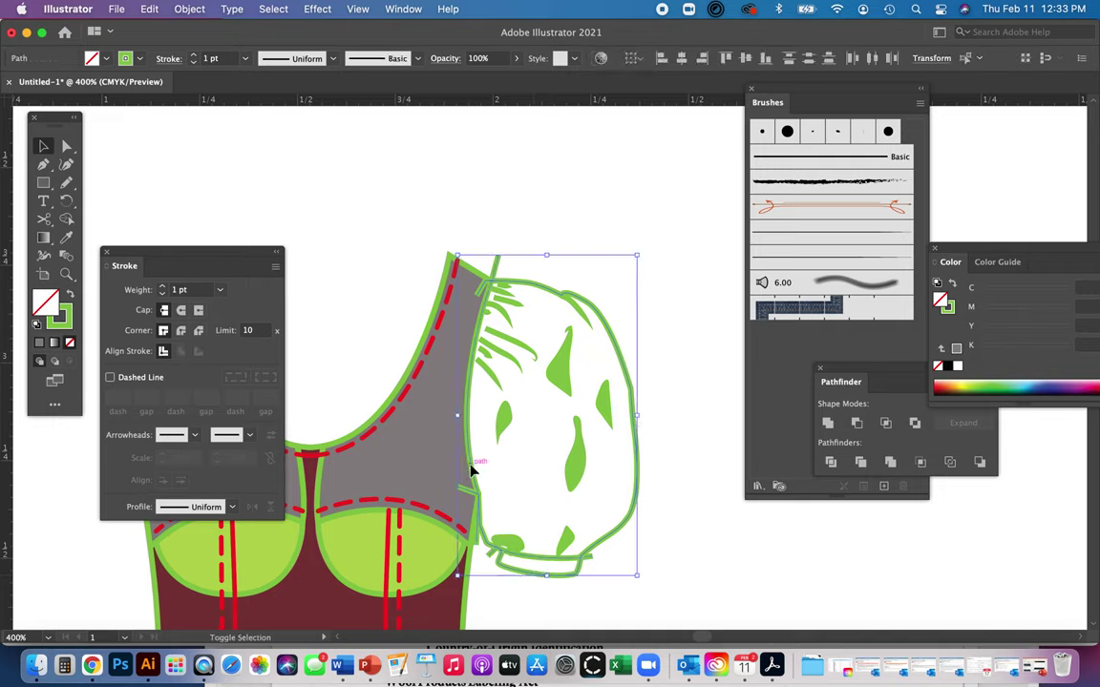
Divide the sleeve shapes and fill the sleeve with the bodice's maroon
click(831, 463)
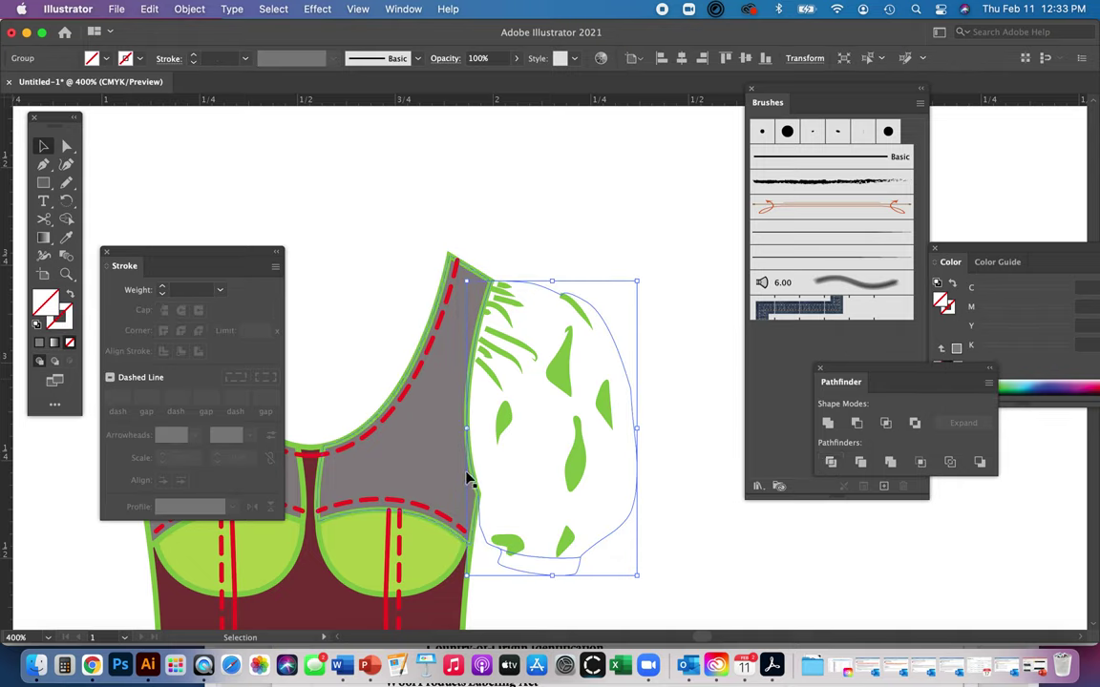
key(i)
click(447, 420)
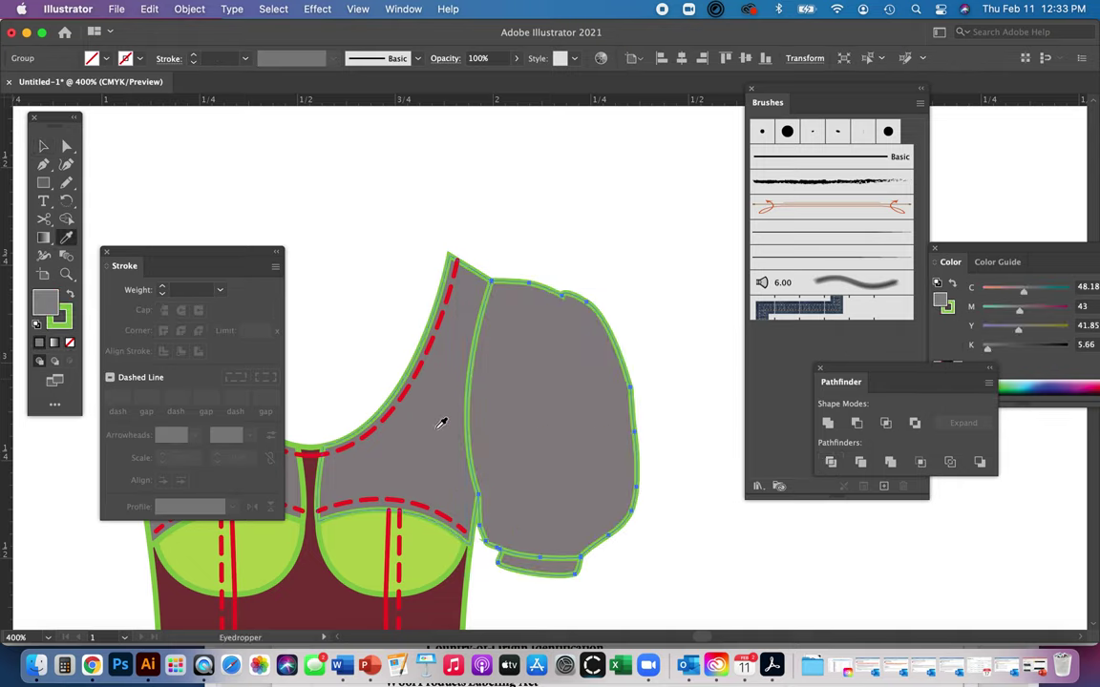
click(316, 595)
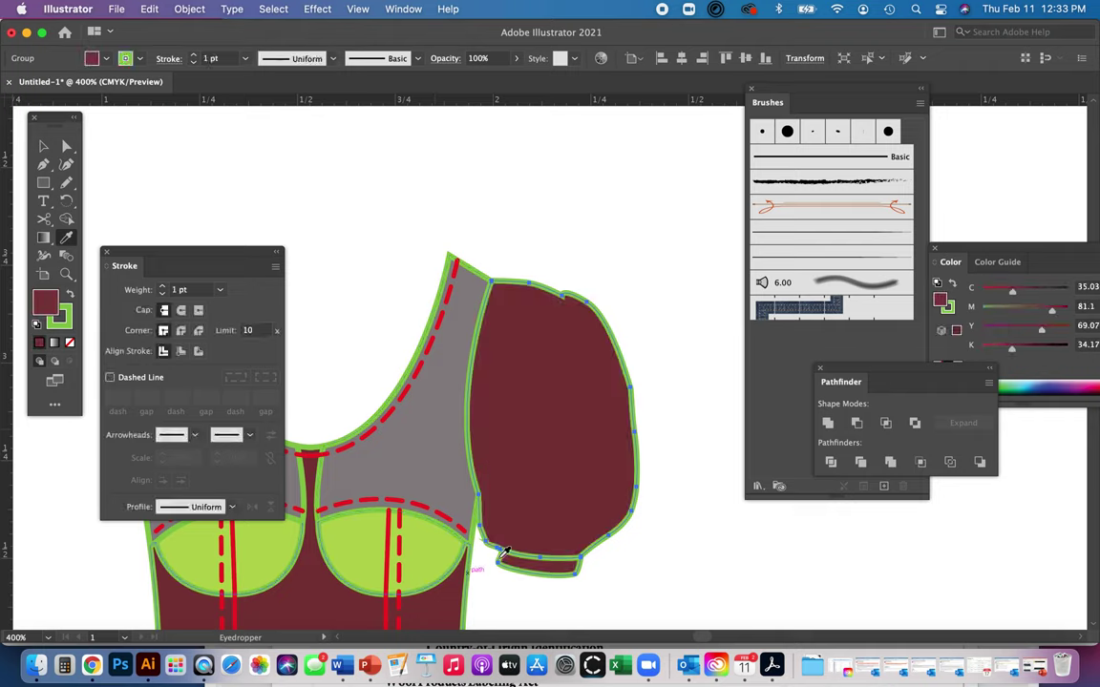
key(v)
key(super+z)
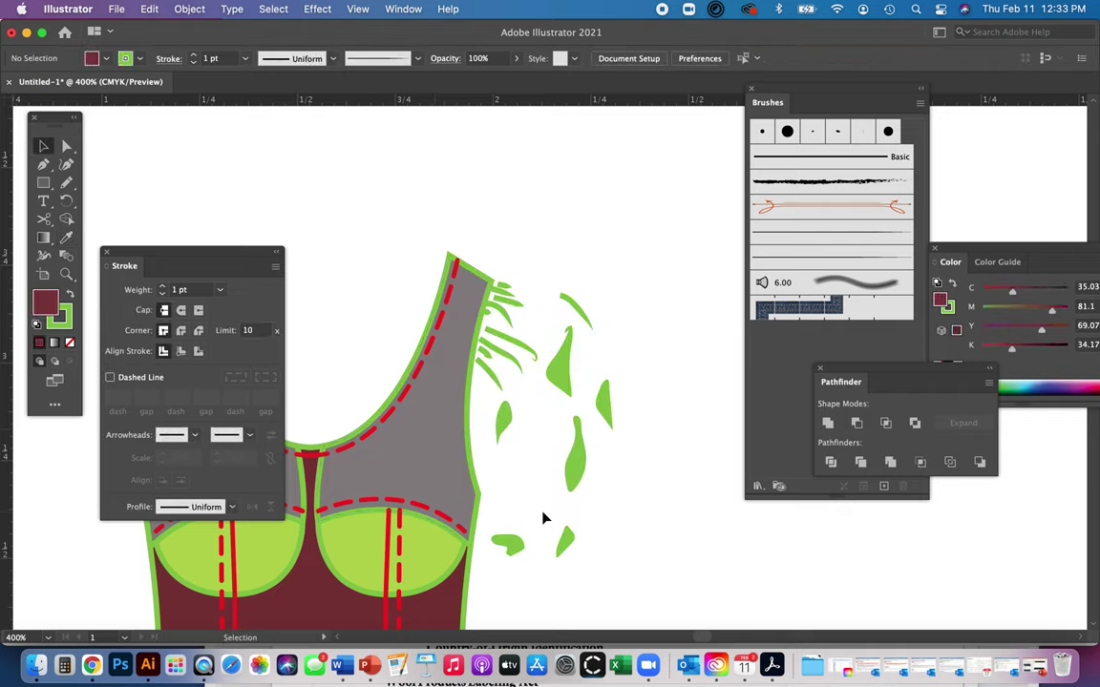
click(694, 585)
Give the green leaf shapes inside the sleeve a maroon fill with no outline
key(a)
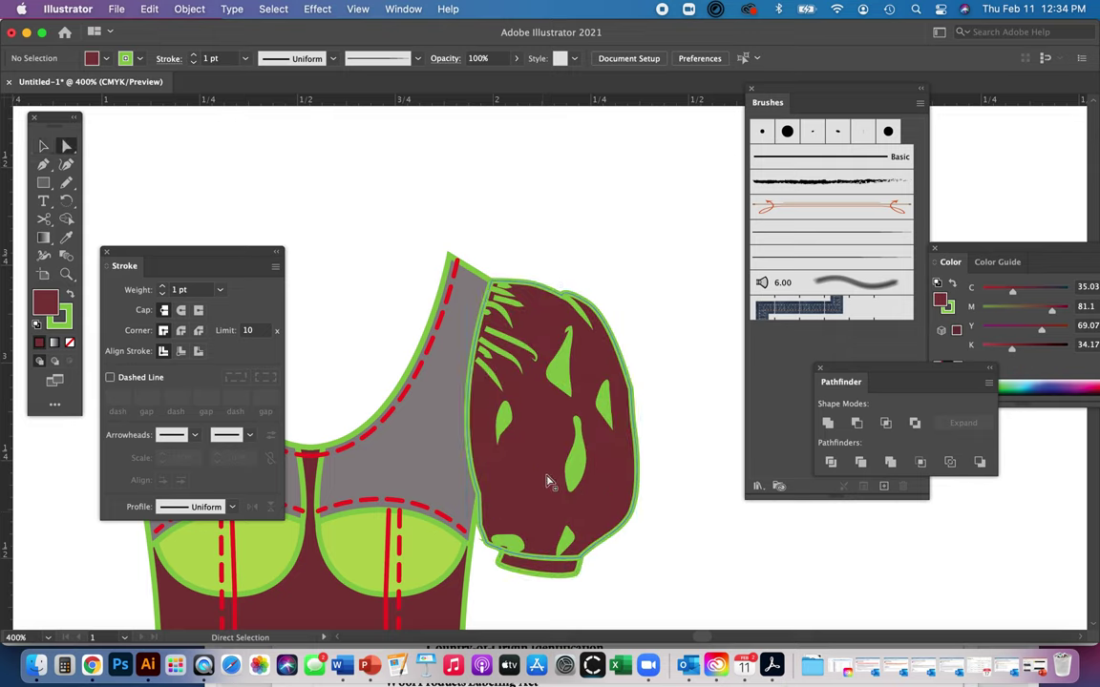
click(503, 430)
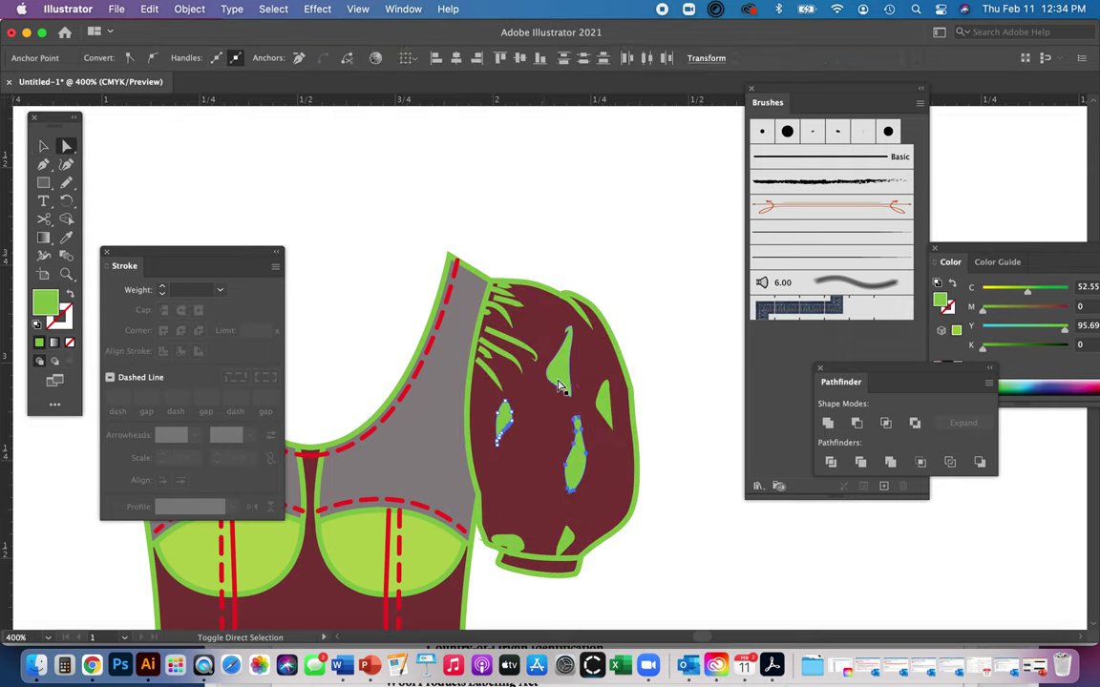
shift+click(607, 399)
shift+click(568, 546)
key(i)
click(535, 483)
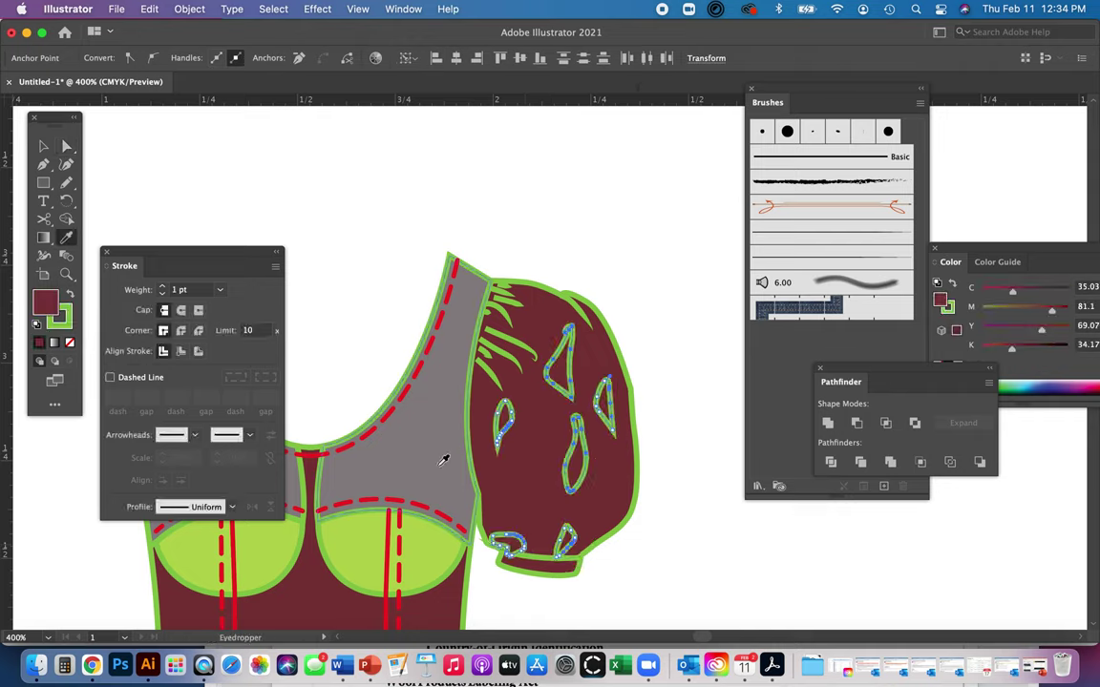
click(70, 342)
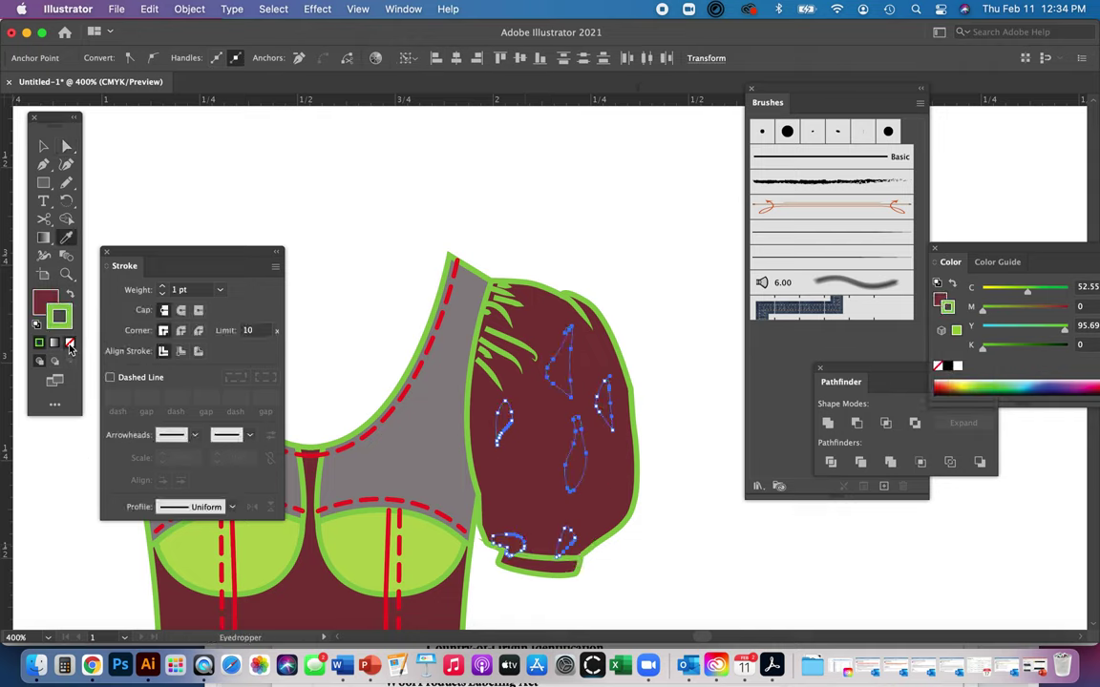
Change the leaf shapes' fill to darker maroon 5B2729
click(45, 304)
double_click(43, 303)
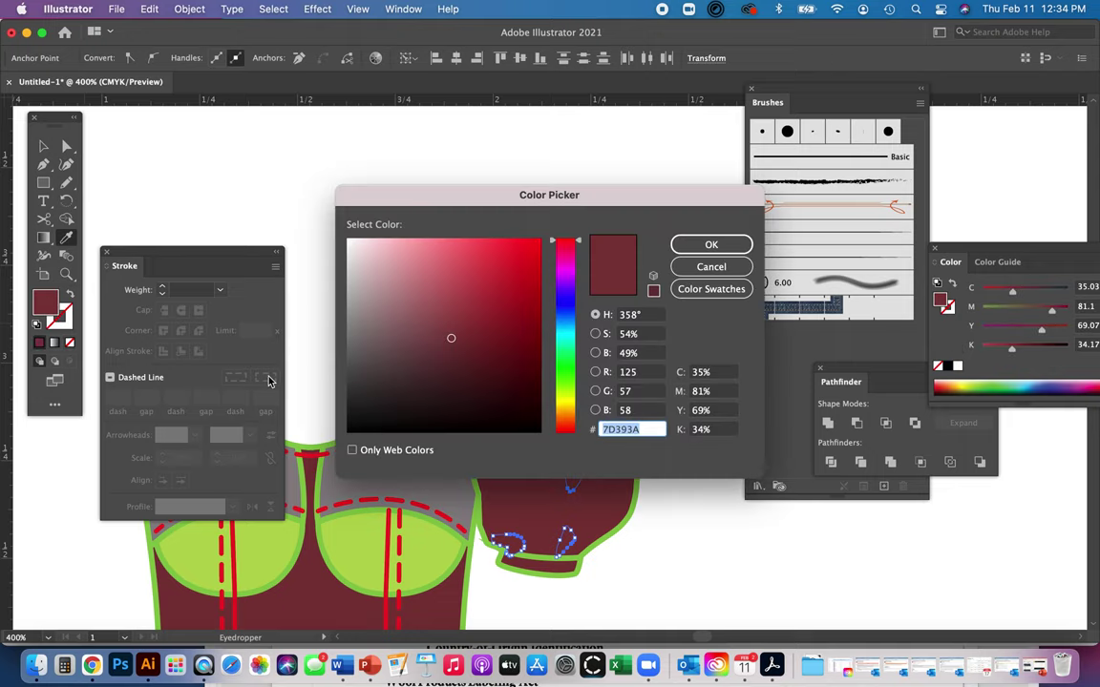
click(458, 362)
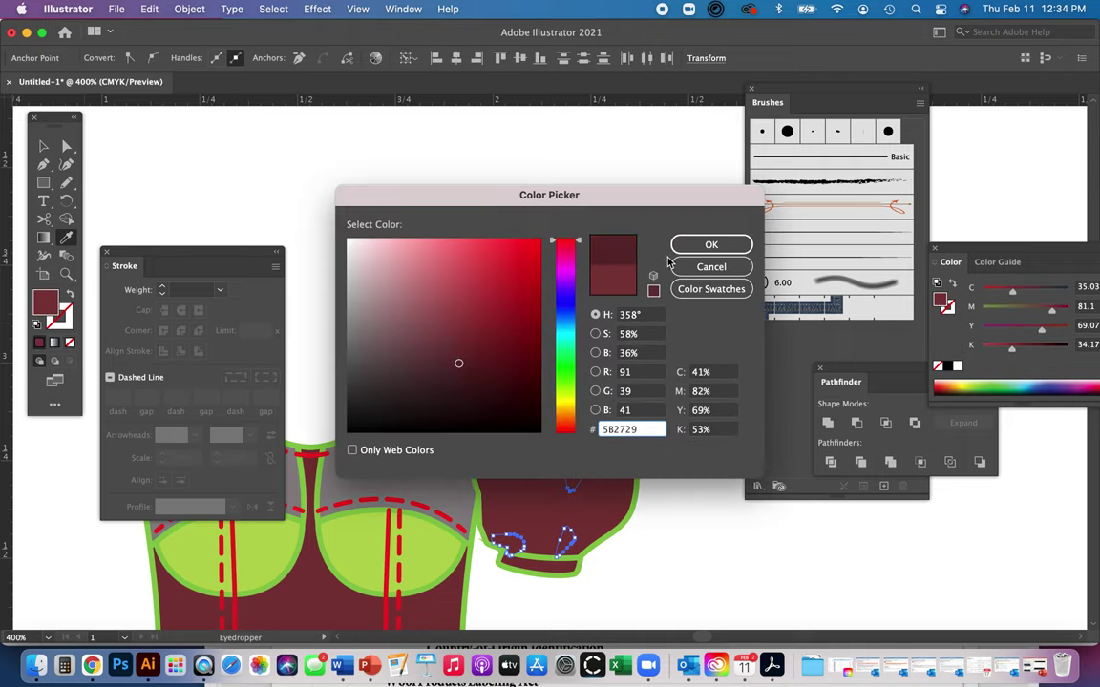
click(703, 245)
key(a)
click(671, 290)
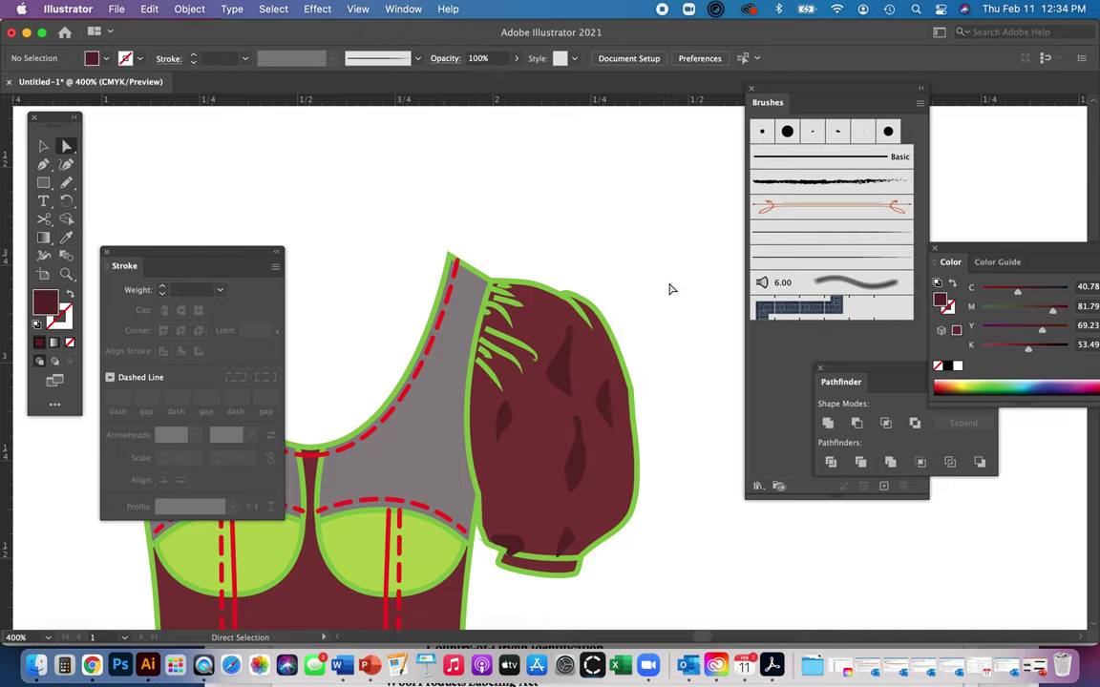
key(super+0)
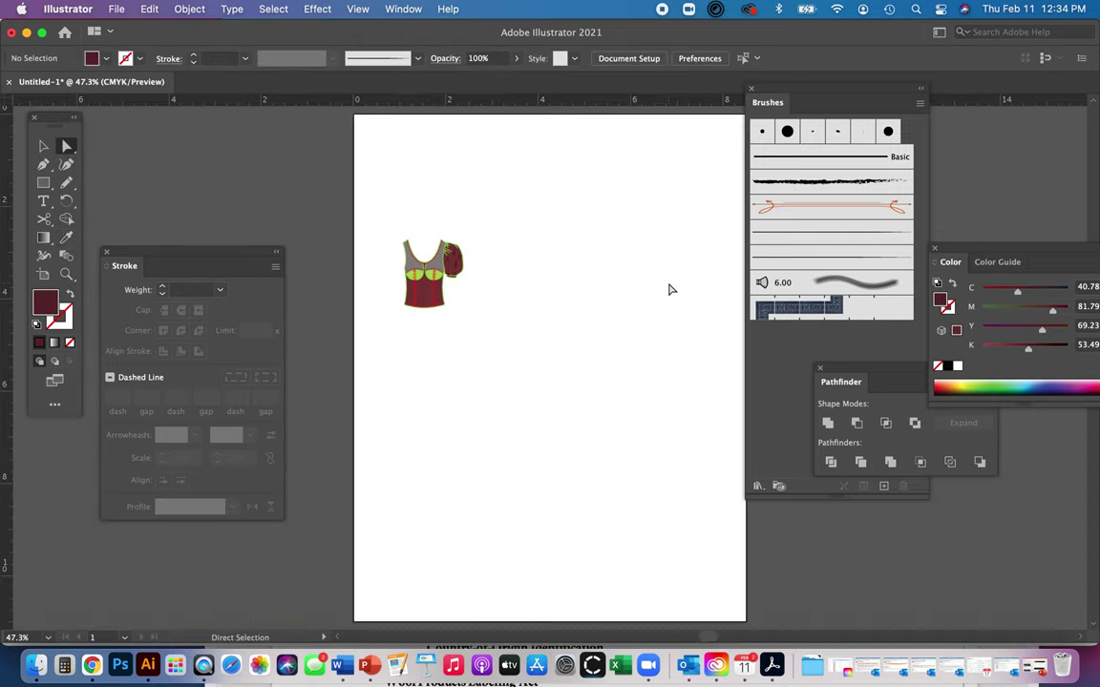
key(z)
drag(459, 299, 568, 407)
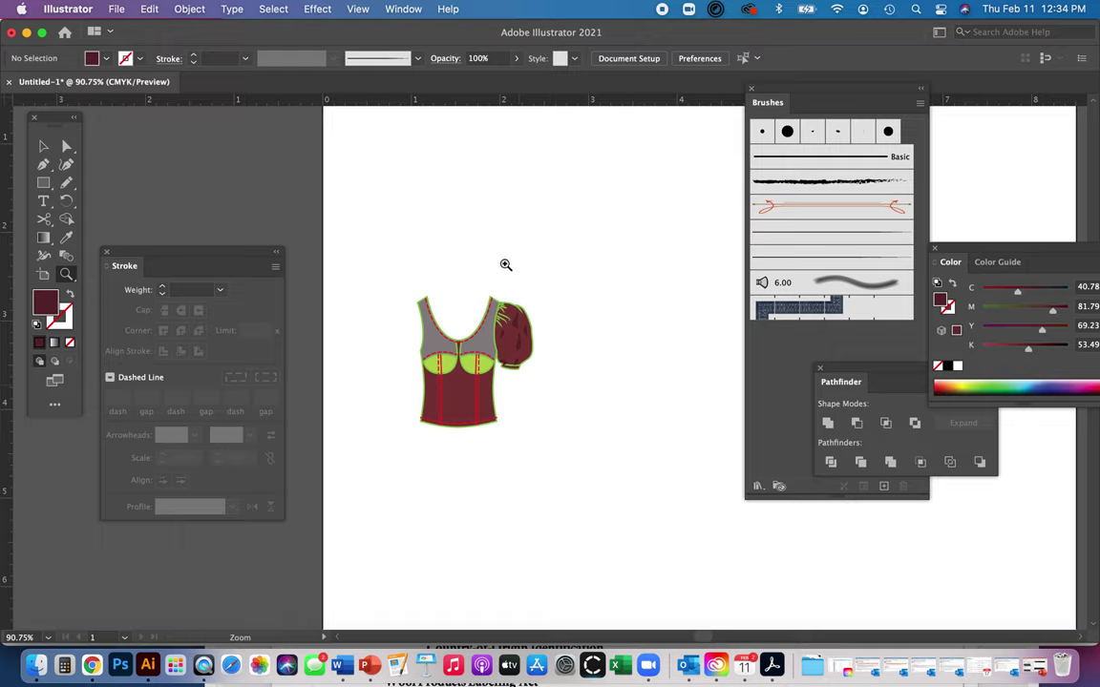
drag(393, 268, 511, 368)
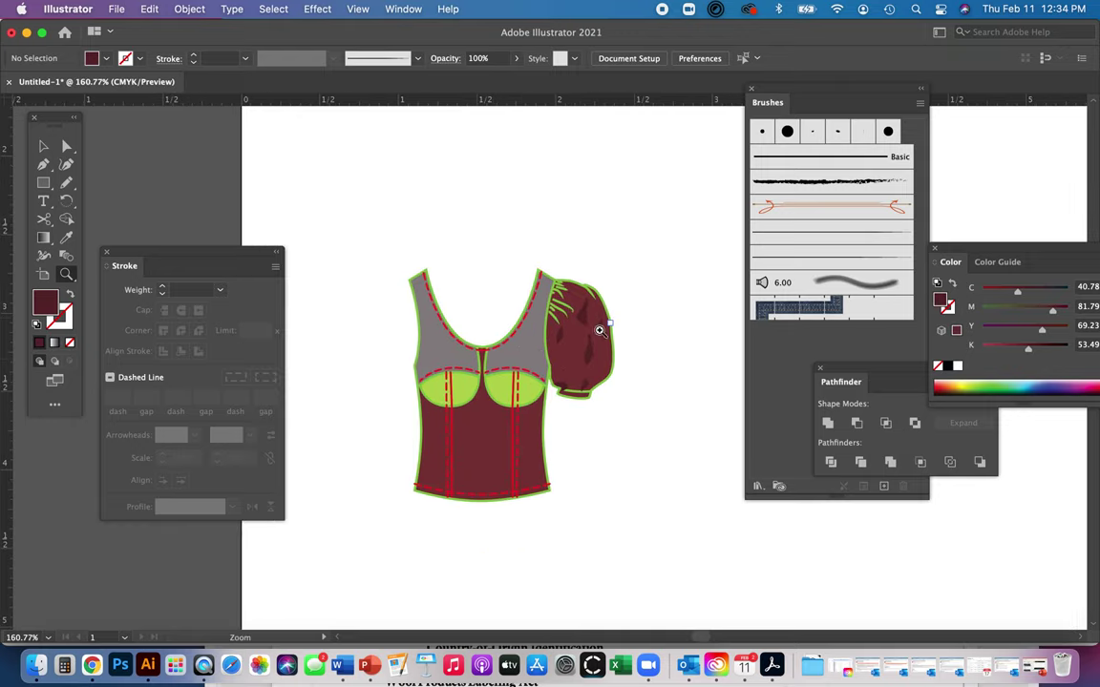
drag(516, 246, 657, 437)
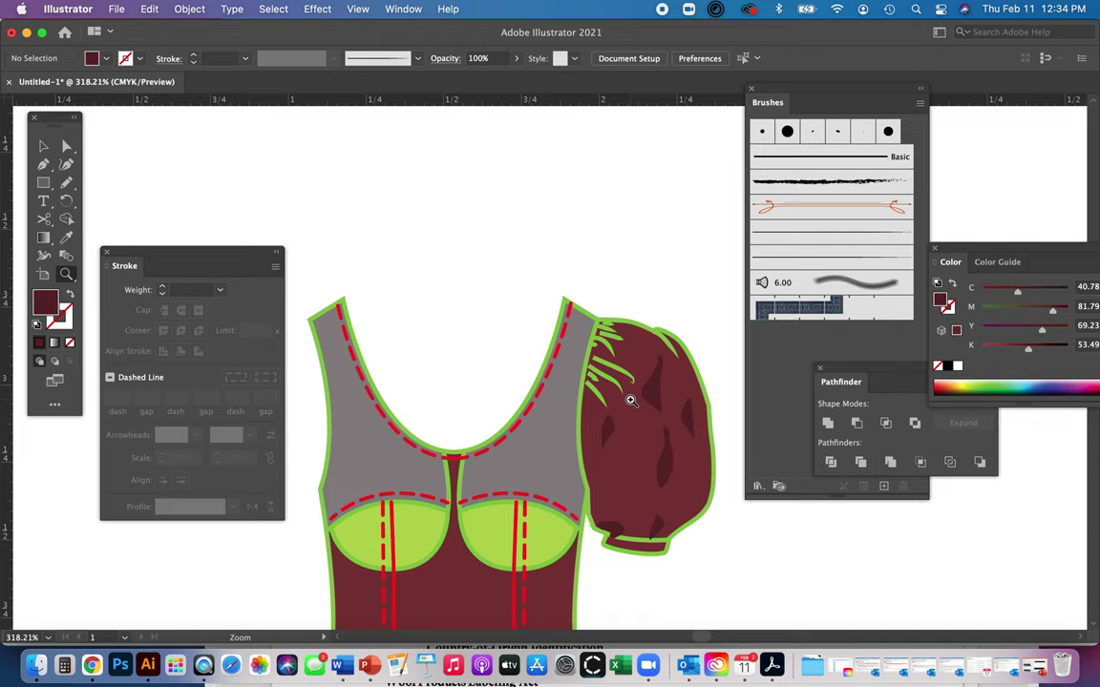
key(a)
Move one green strand's tip up toward the shoulder edge
click(600, 367)
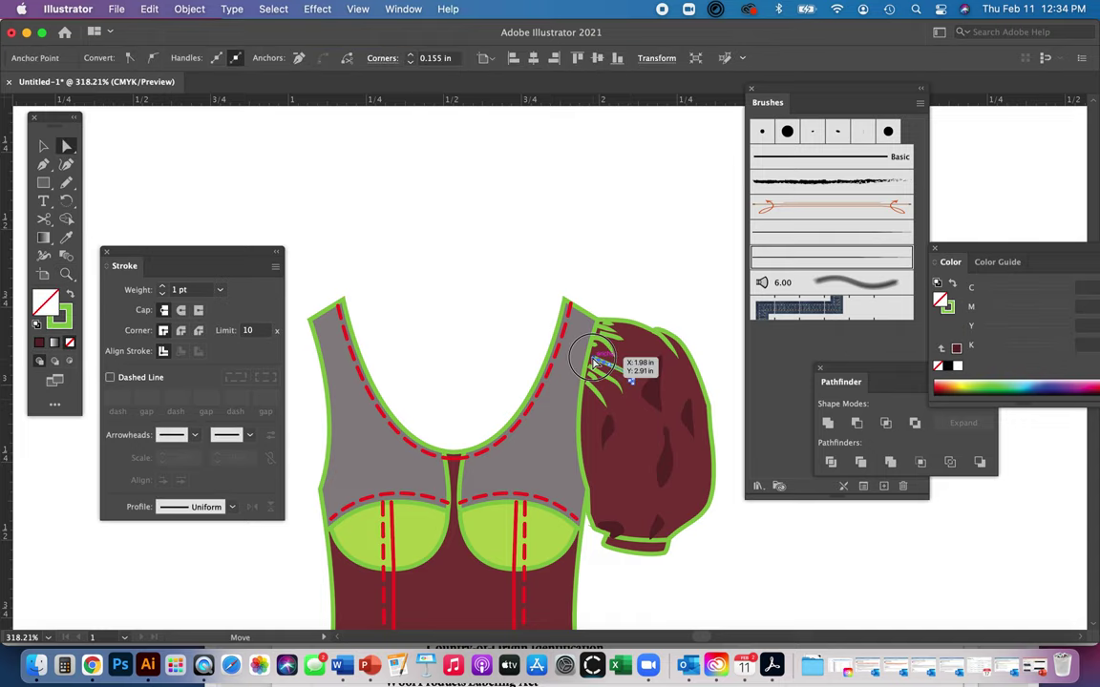
click(605, 365)
drag(605, 365, 421, 514)
key(space)
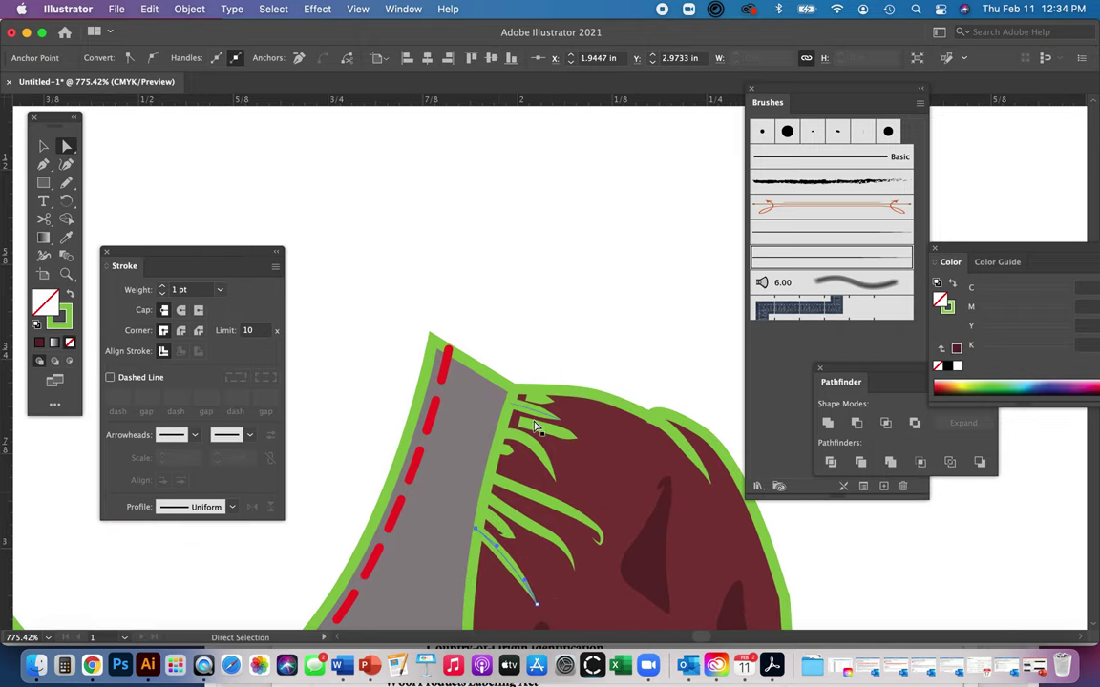
click(518, 425)
drag(518, 425, 520, 389)
Set the selected green gather strands to a 0.5 pt stroke weight
shift+click(541, 425)
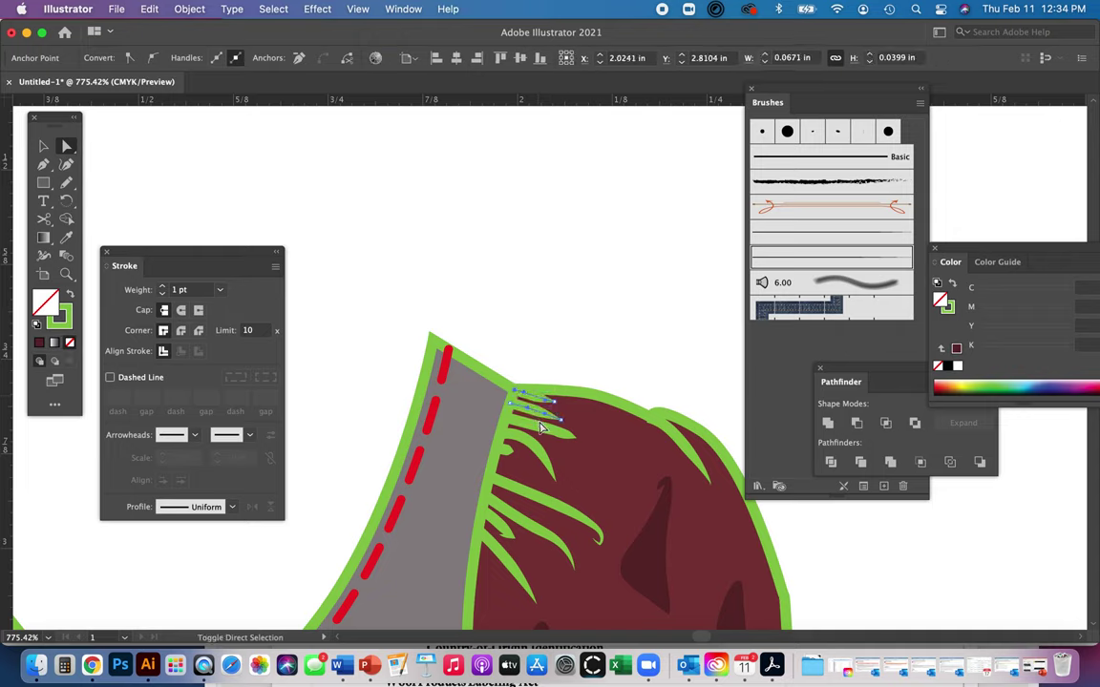
shift+click(504, 449)
shift+click(534, 467)
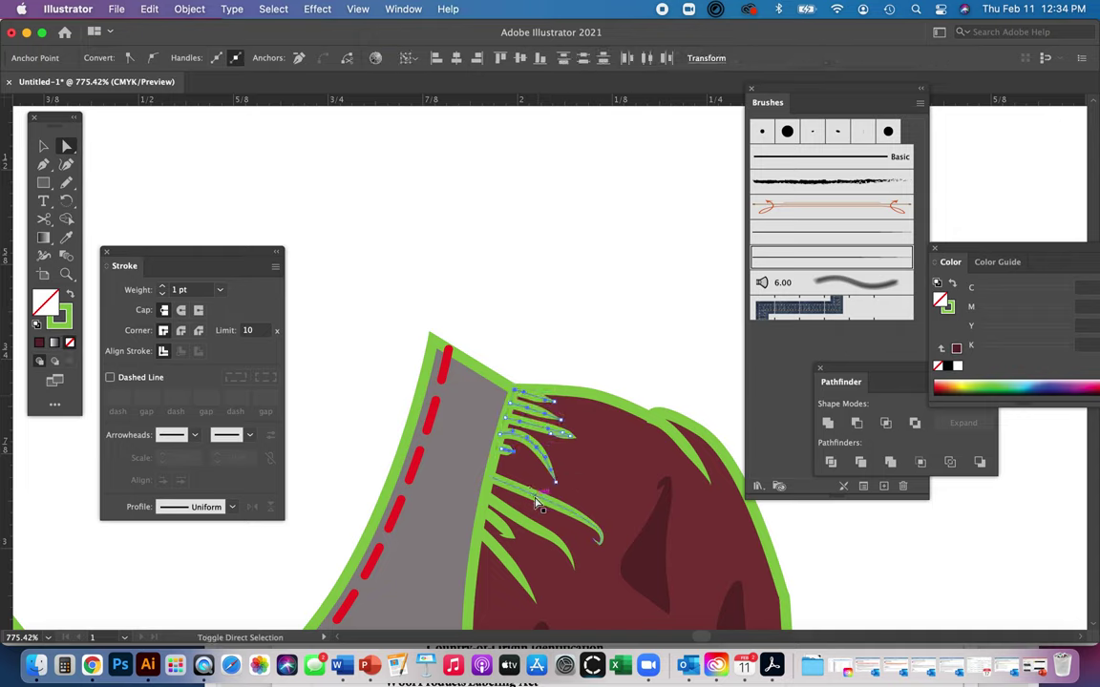
shift+click(537, 522)
shift+click(541, 532)
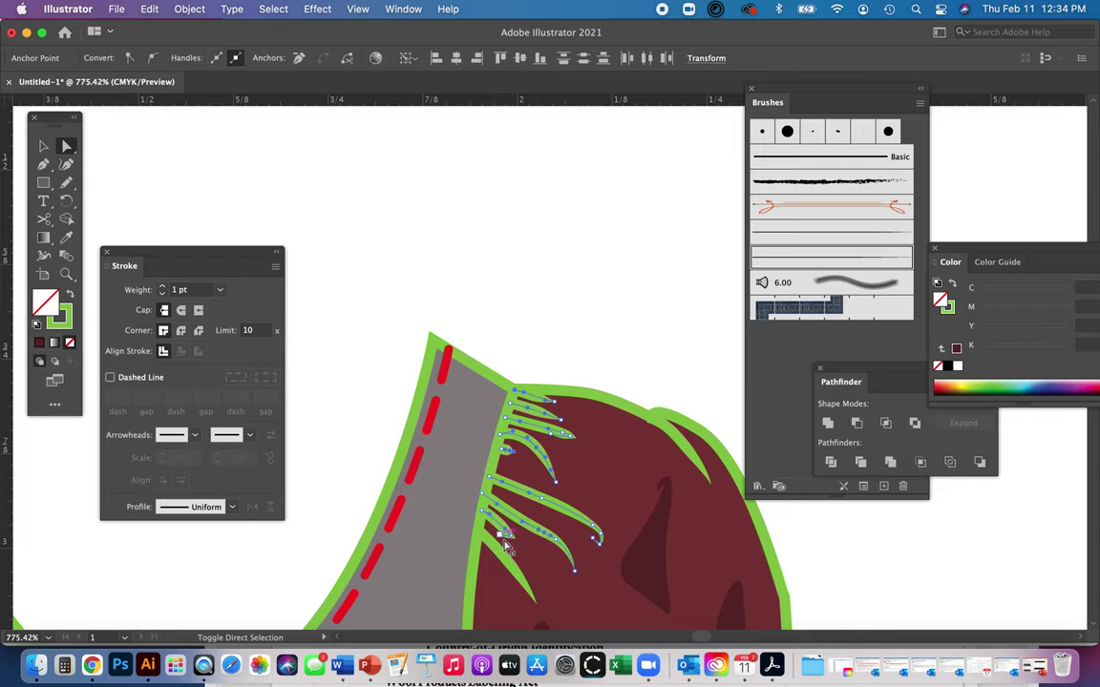
shift+click(512, 553)
drag(512, 557, 448, 448)
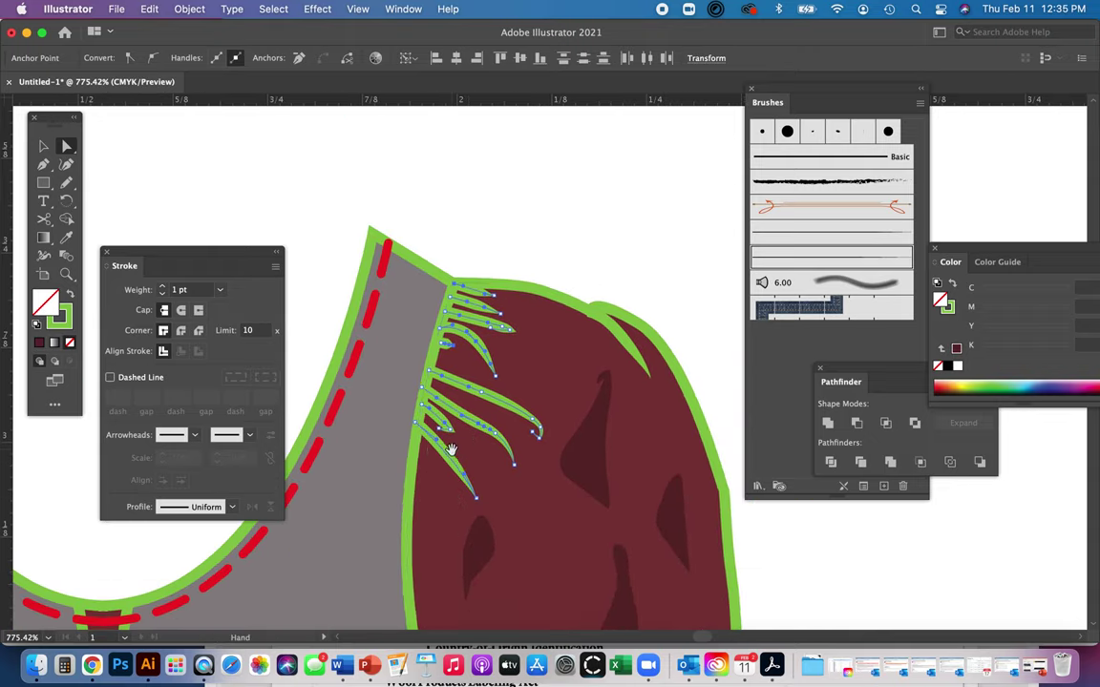
click(219, 289)
click(238, 311)
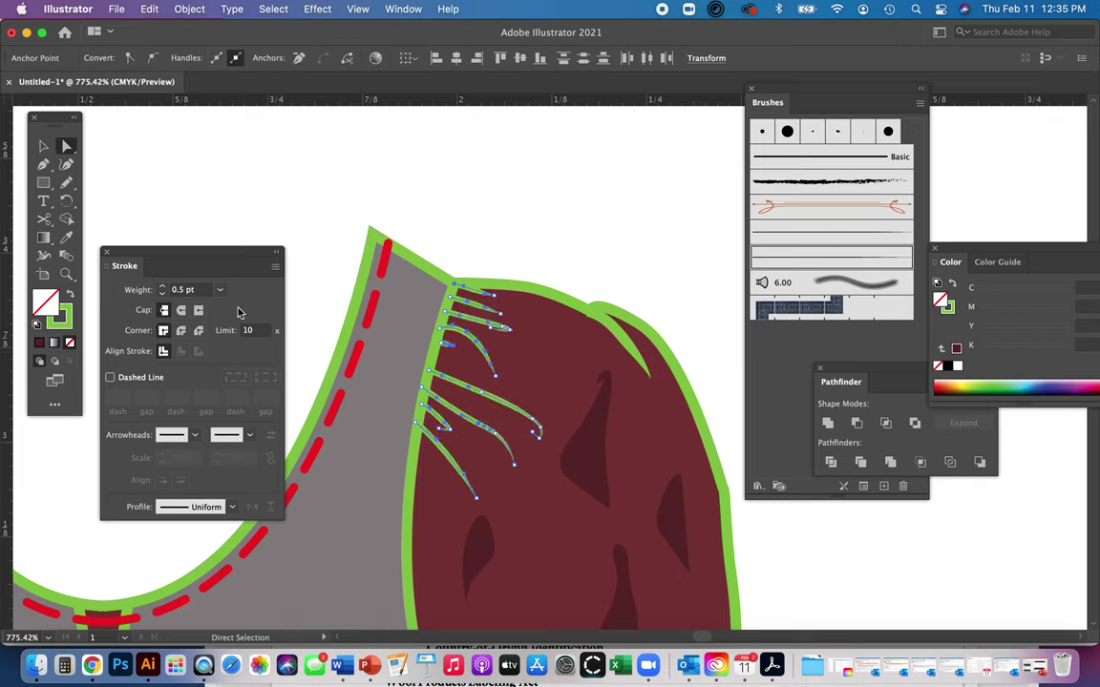
click(518, 210)
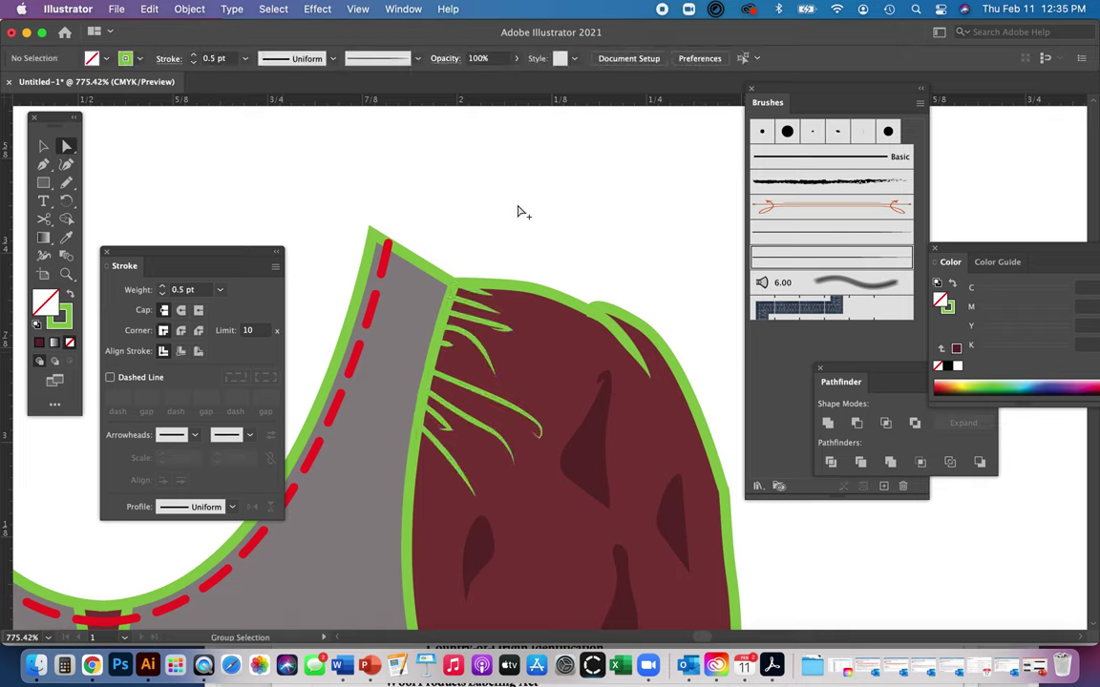
key(super+0)
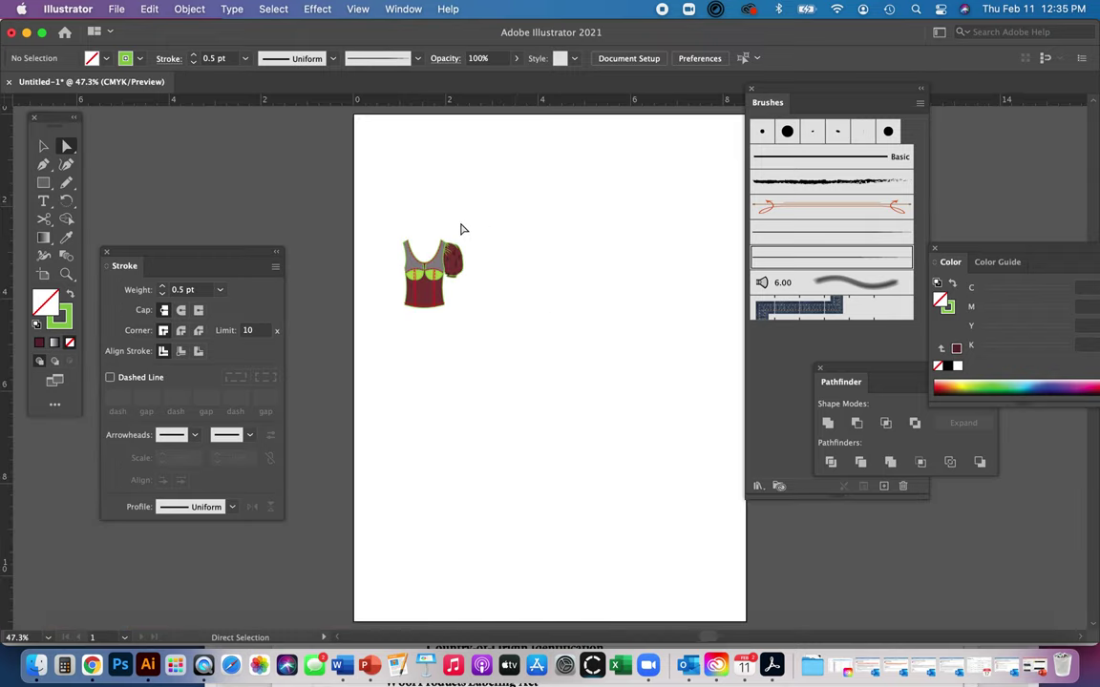
Thin the strand along the sleeve top to a 0.5 pt stroke
key(z)
drag(422, 220, 719, 447)
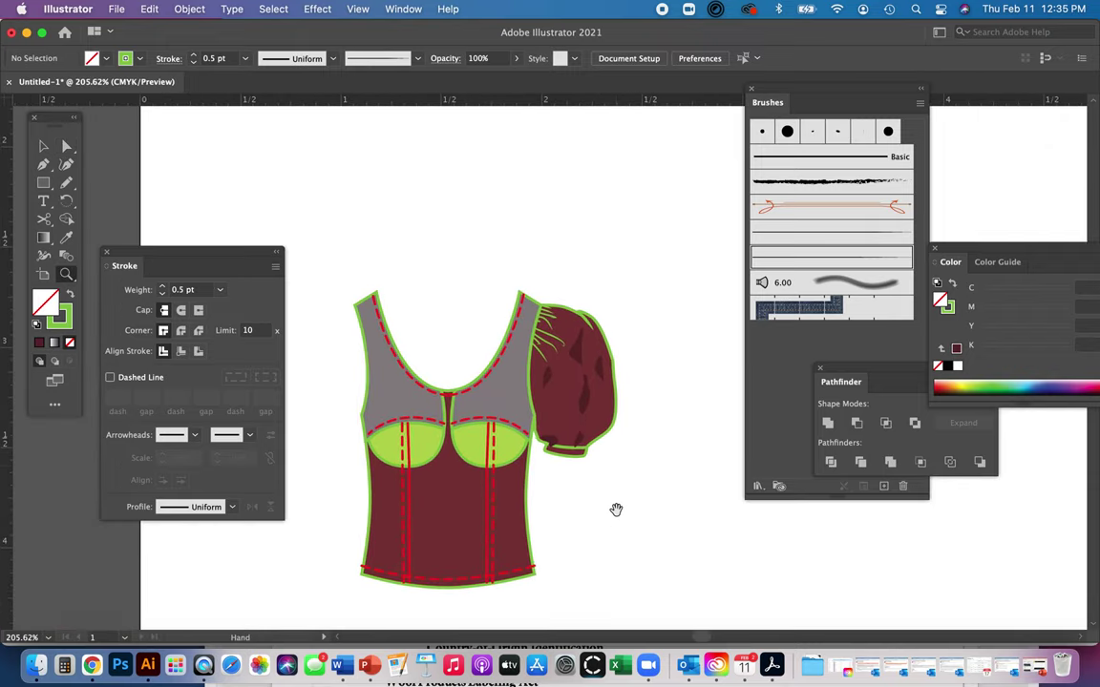
key(a)
click(591, 328)
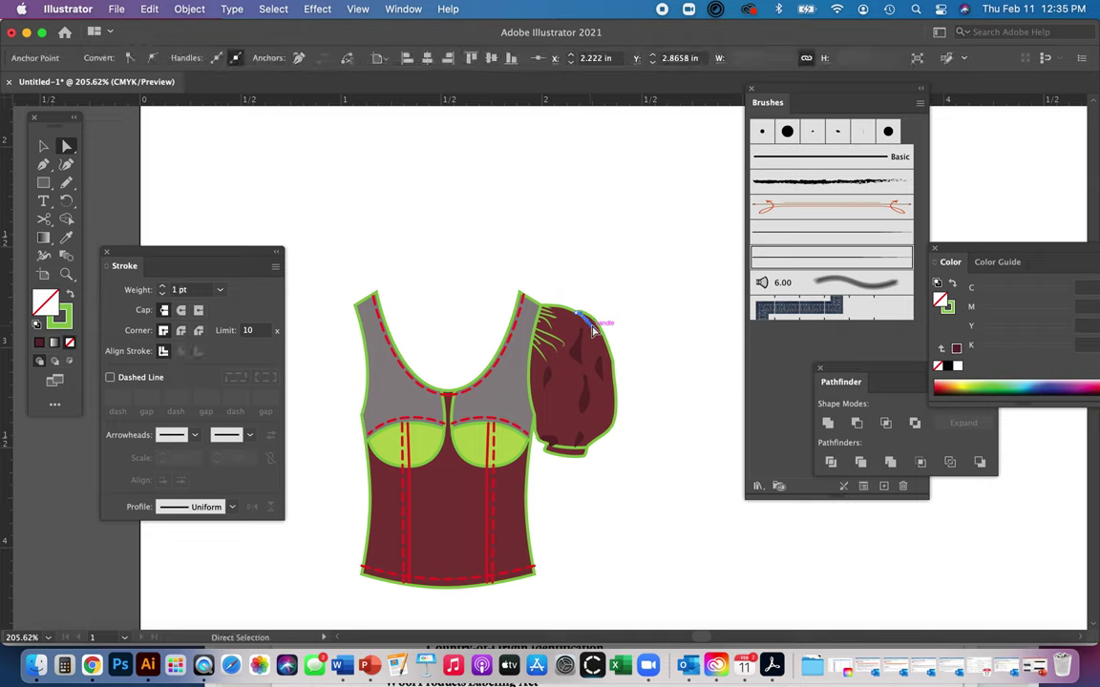
click(220, 292)
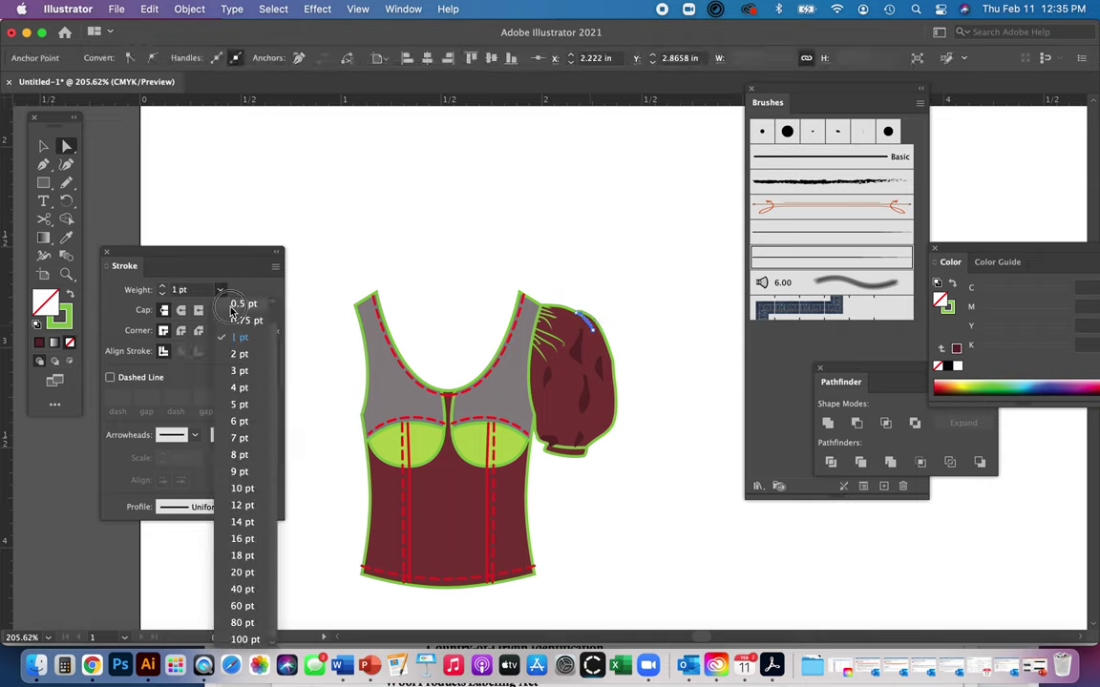
click(235, 304)
click(521, 239)
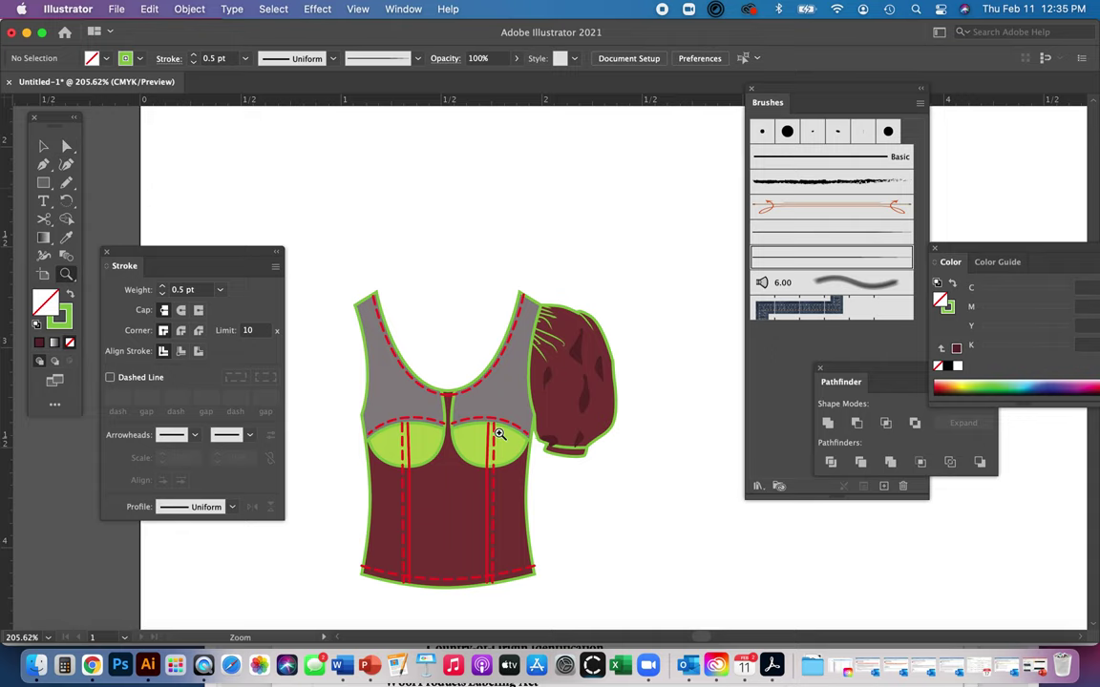
Check the small dark shape on the sleeve, then marquee-select all sleeve pieces
drag(494, 432, 565, 489)
click(589, 477)
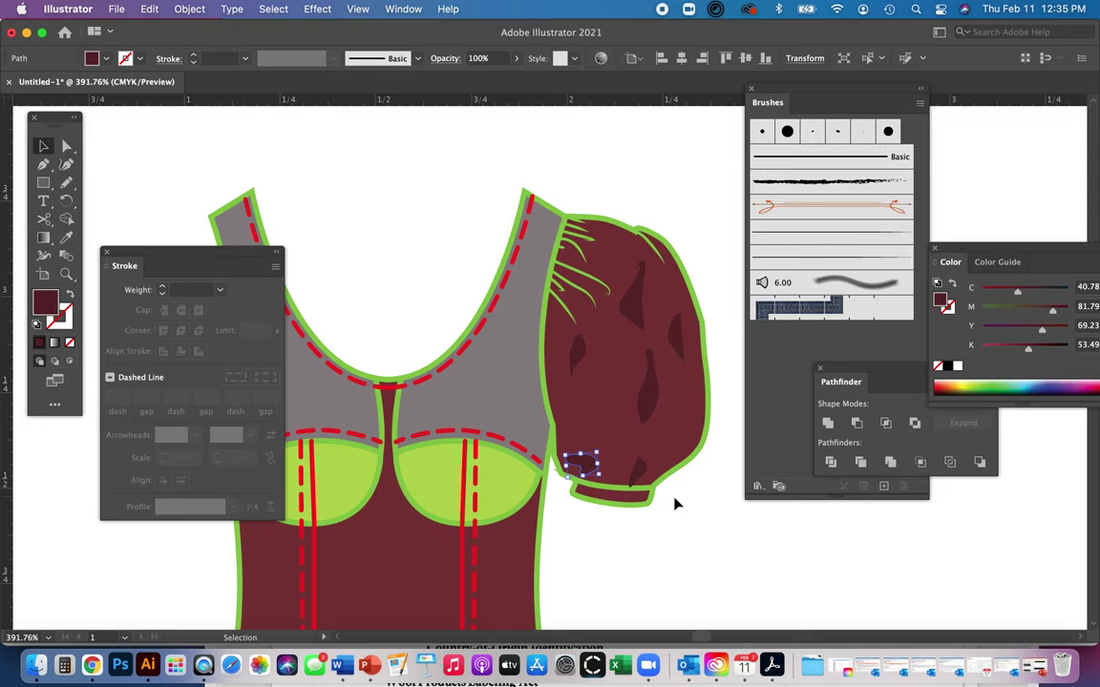
click(649, 536)
key(super+minus)
key(super+minus)
key(super+minus)
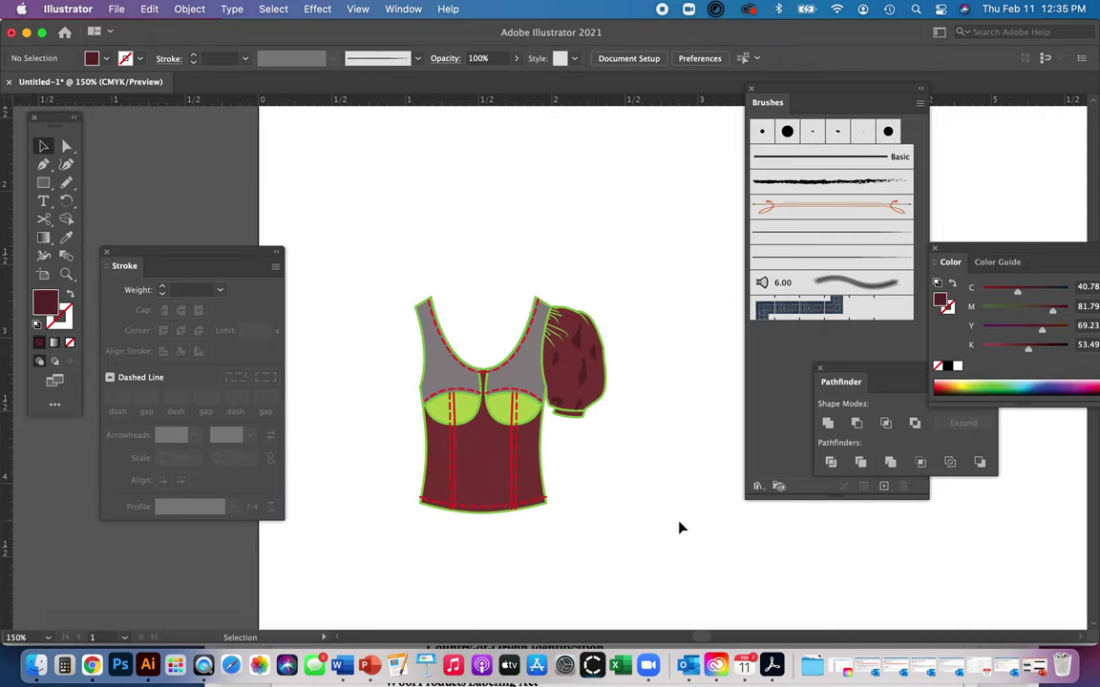
drag(654, 313, 554, 485)
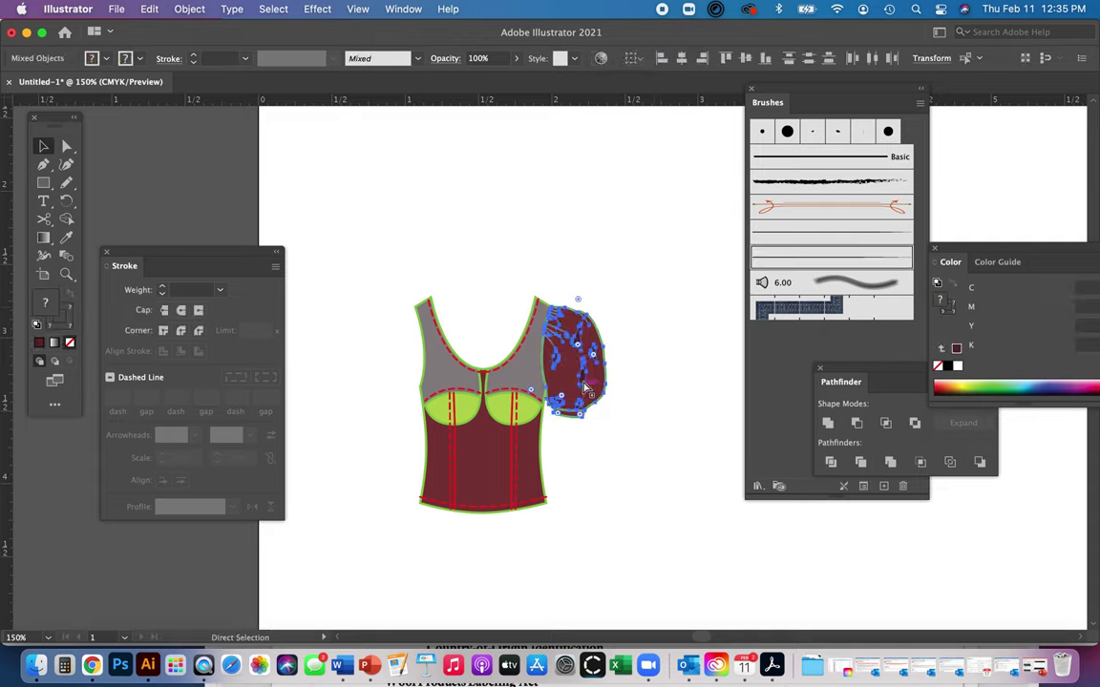
Reflect the sleeve across a vertical axis via Object > Transform > Reflect
click(210, 7)
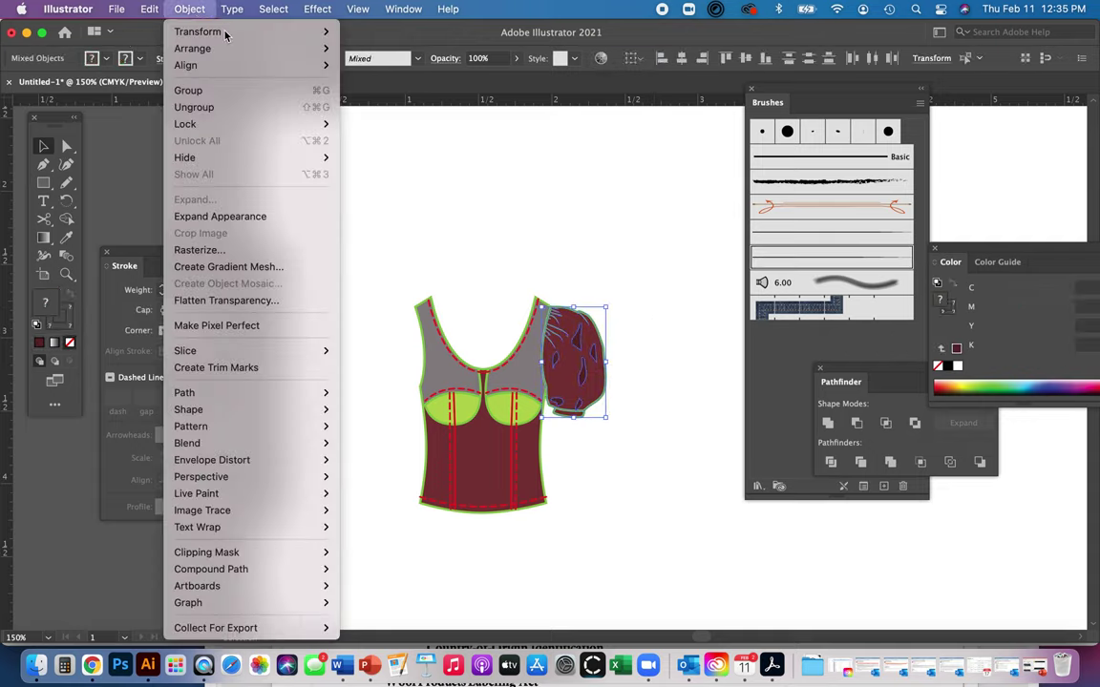
mouse_move(229, 9)
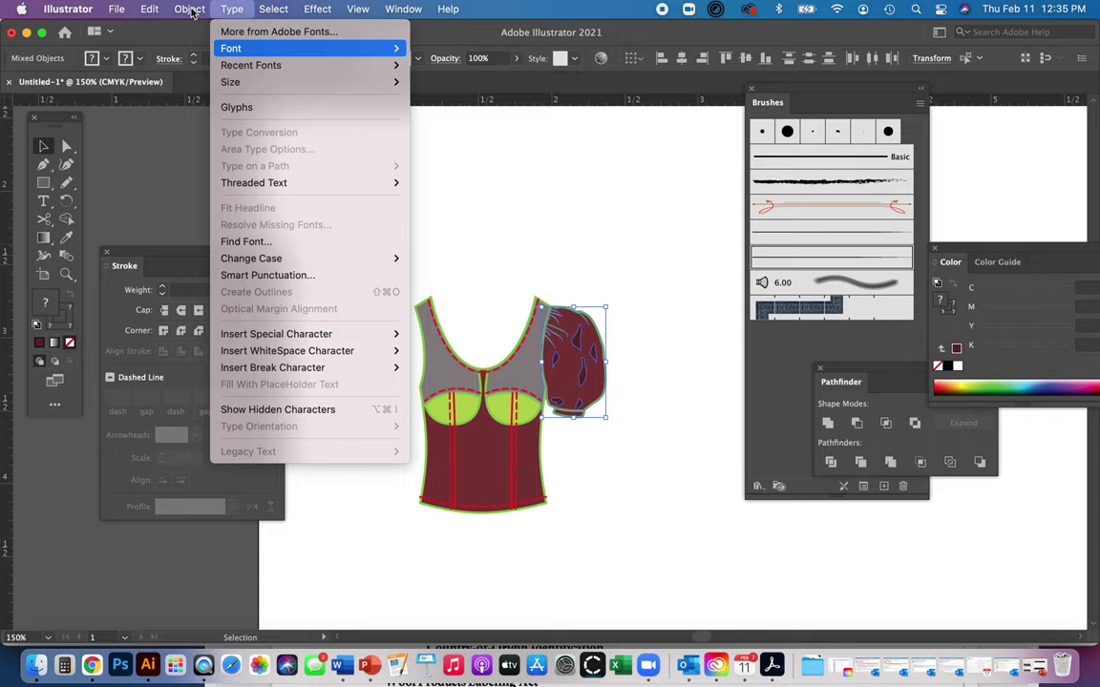
mouse_move(188, 10)
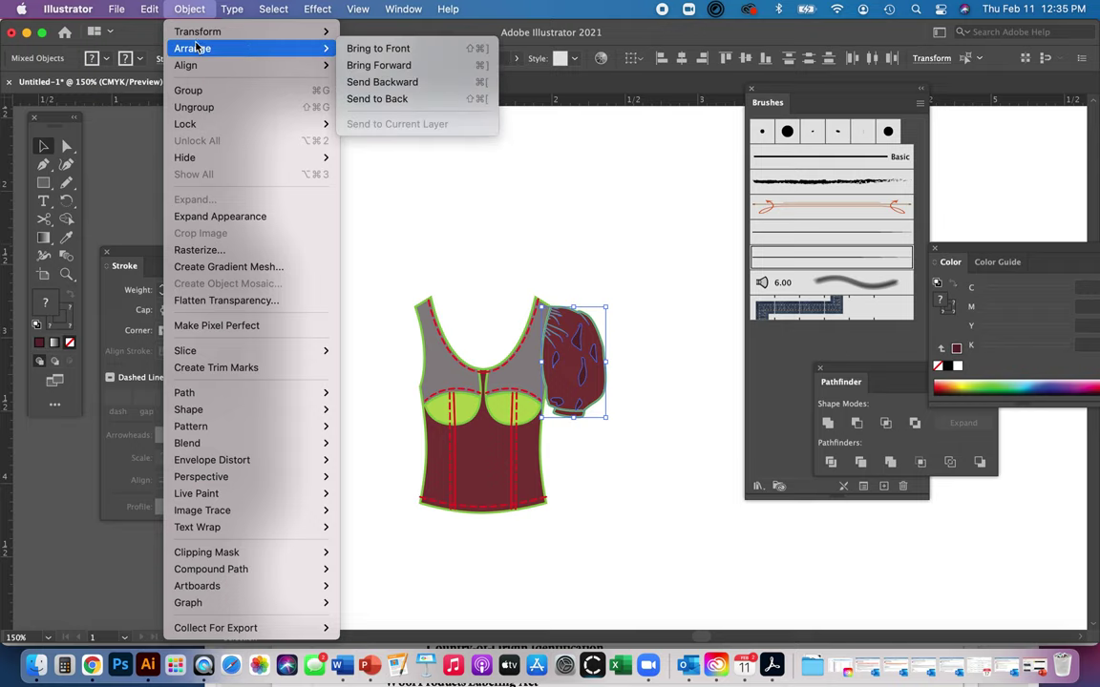
mouse_move(286, 33)
click(365, 91)
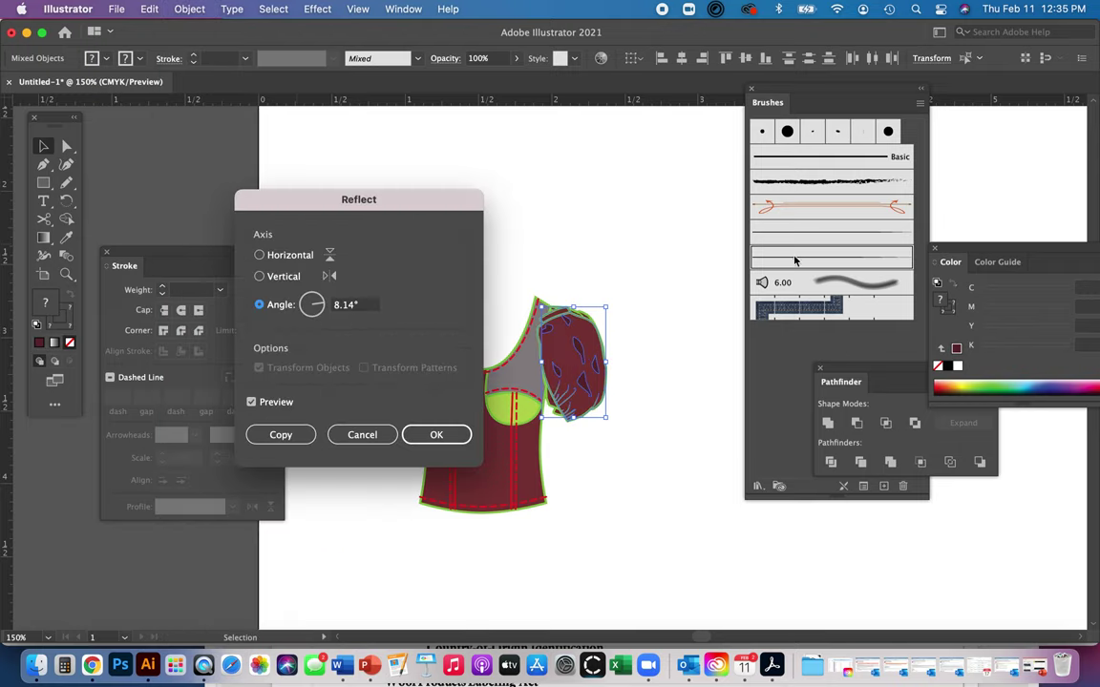
click(261, 277)
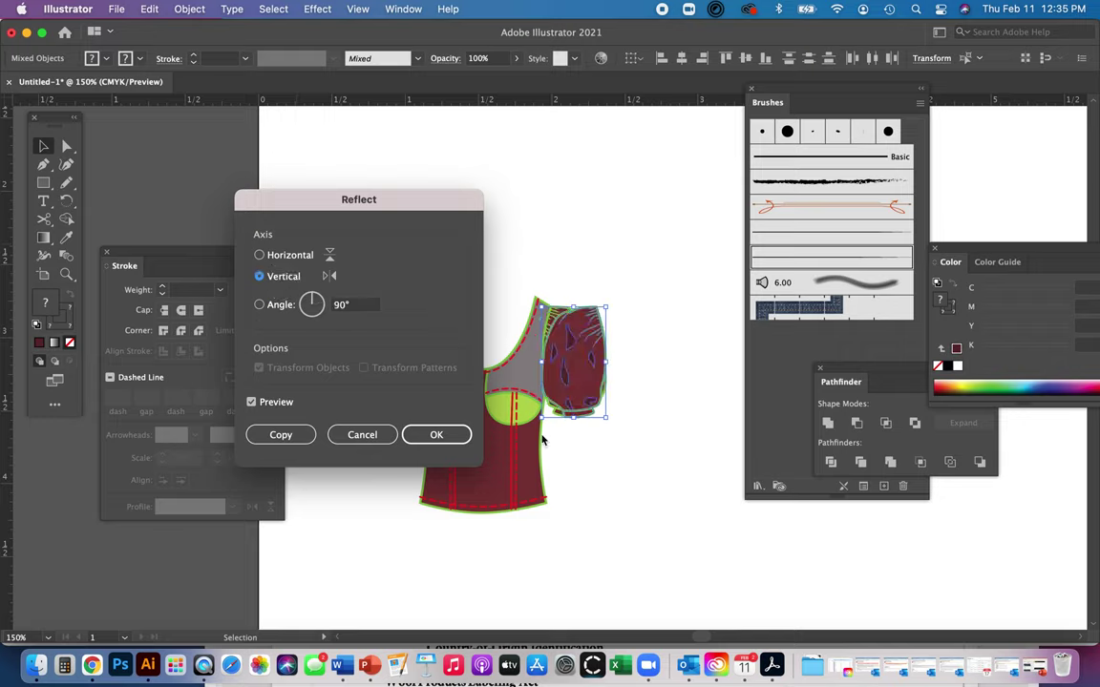
click(435, 434)
Alt-drag a copy of the mirrored sleeve onto the left shoulder
drag(567, 366, 386, 373)
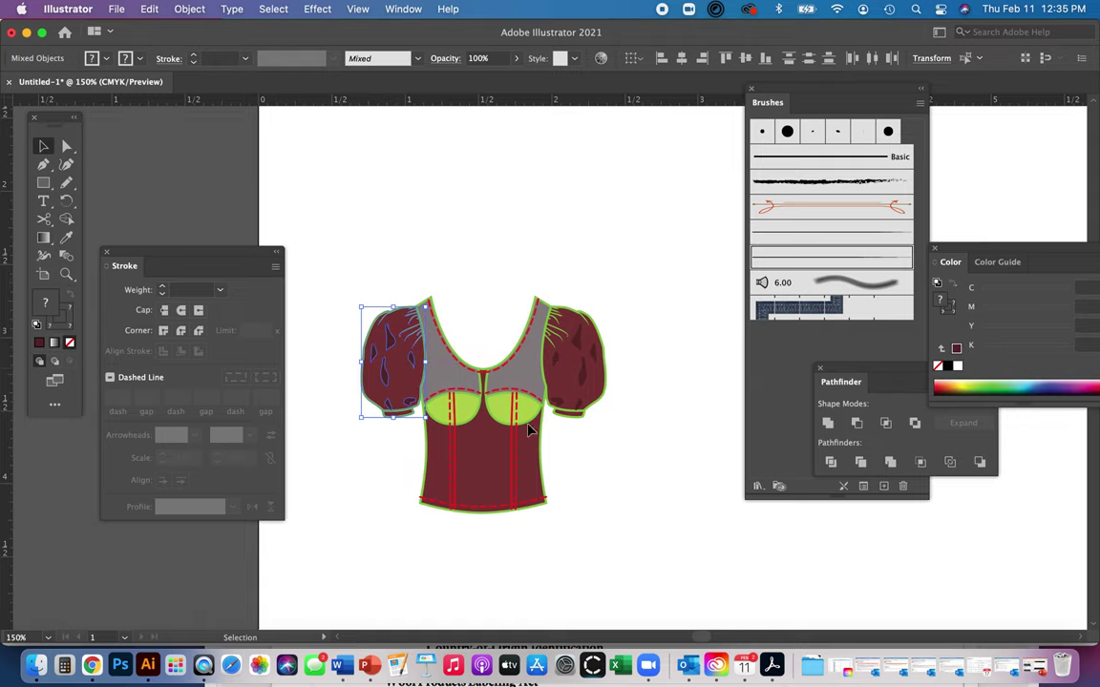
key(z)
drag(373, 276, 420, 131)
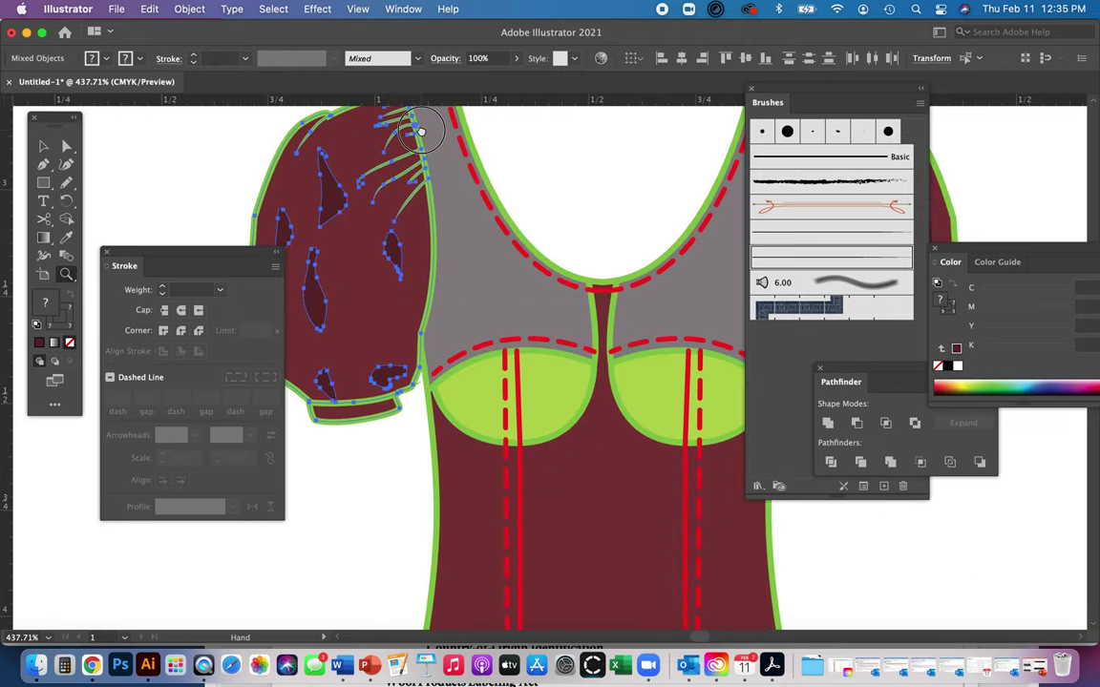
Zoom out to 150%, marquee-select the whole shirt with both puff sleeves, and group it
drag(541, 292, 485, 313)
key(super+minus)
key(z)
key(super+minus)
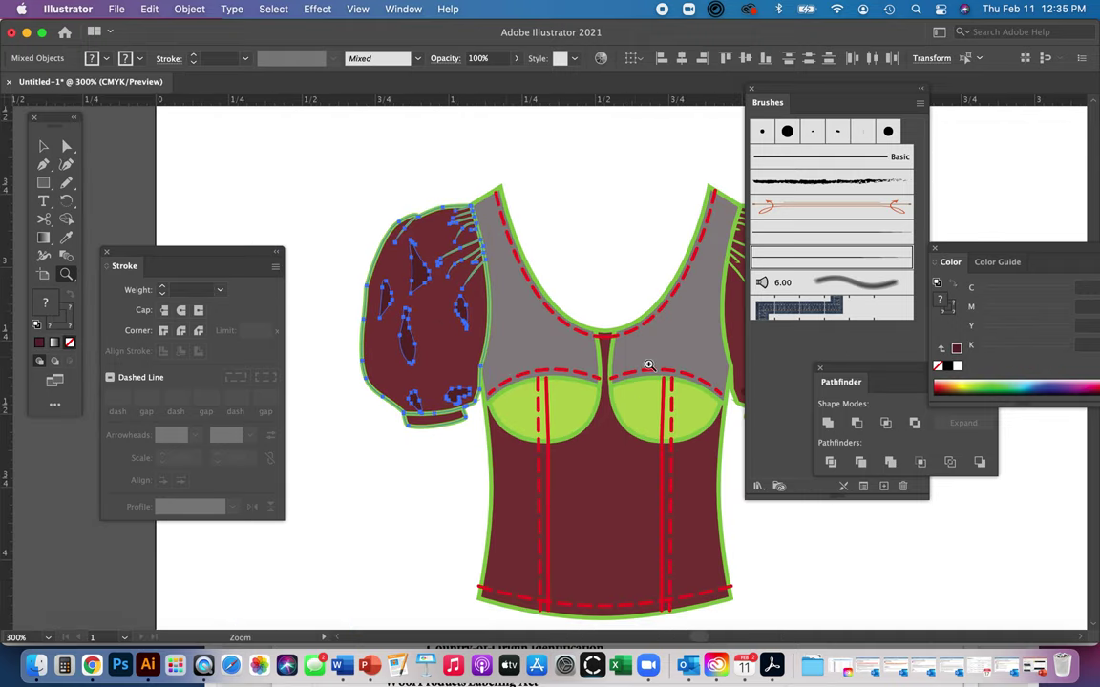
key(super+minus)
key(super+minus)
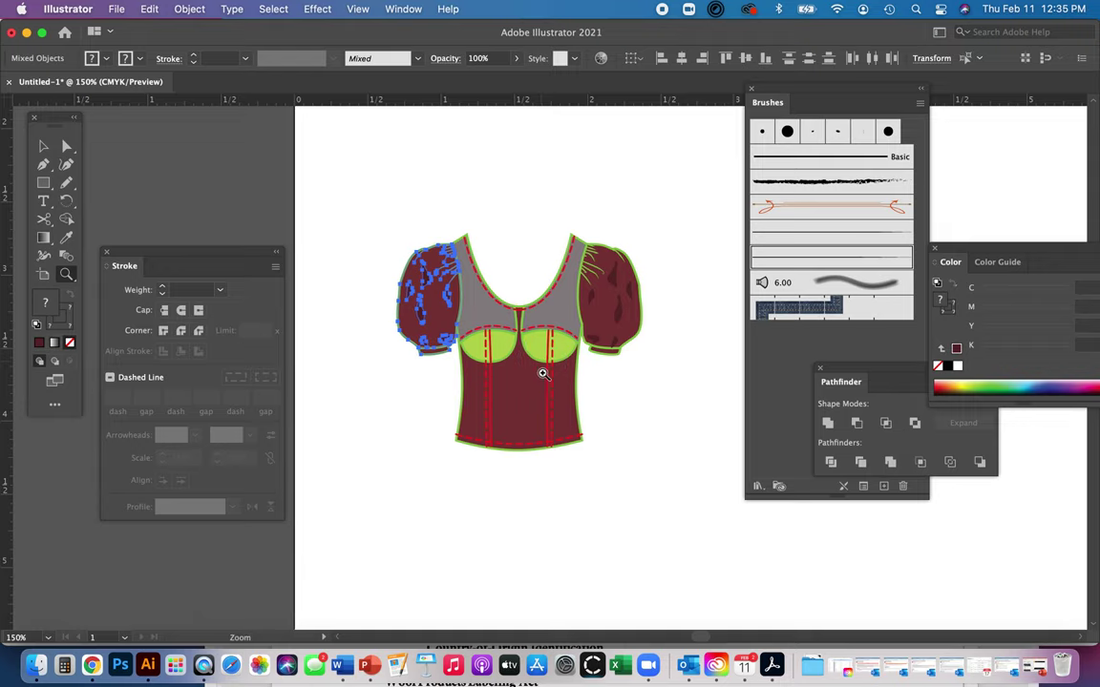
key(a)
click(592, 469)
drag(661, 447, 605, 469)
key(v)
drag(336, 214, 643, 531)
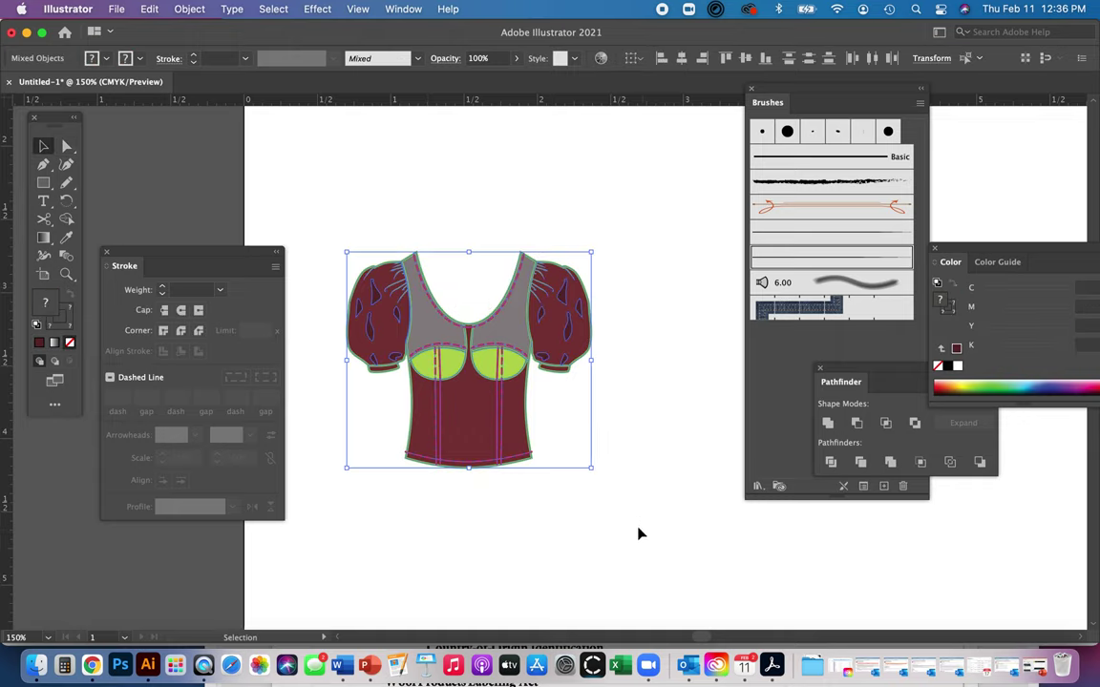
key(super+g)
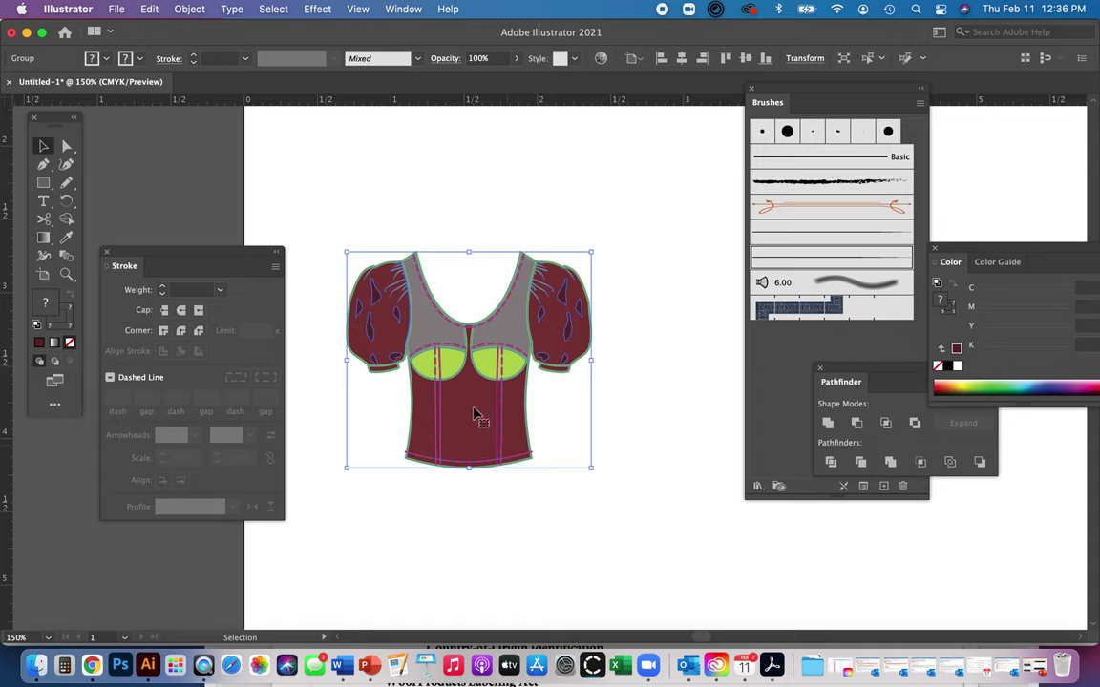
Alt-drag a copy of the grouped blouse to the right of the original, then deselect
drag(441, 399, 706, 394)
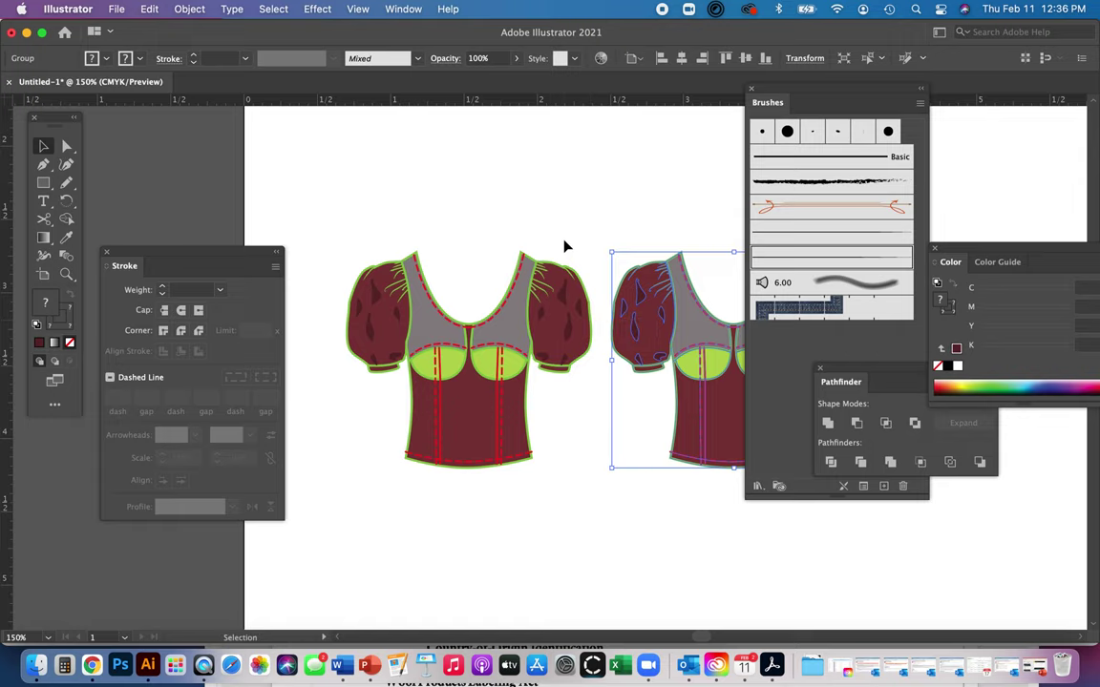
drag(563, 326, 398, 303)
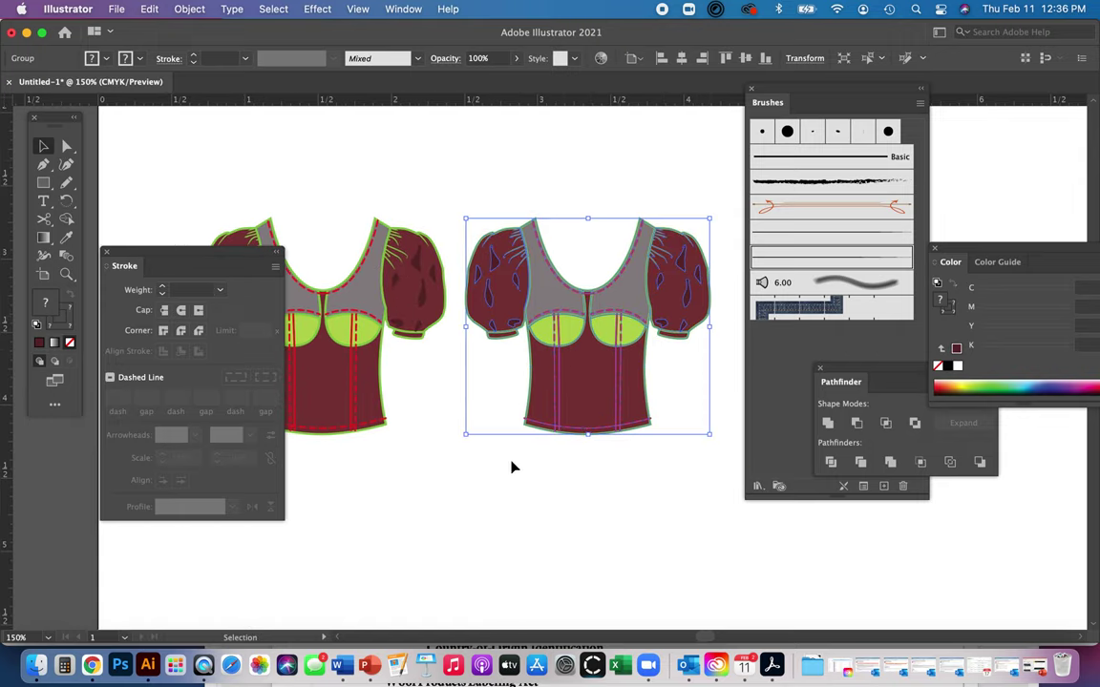
click(489, 541)
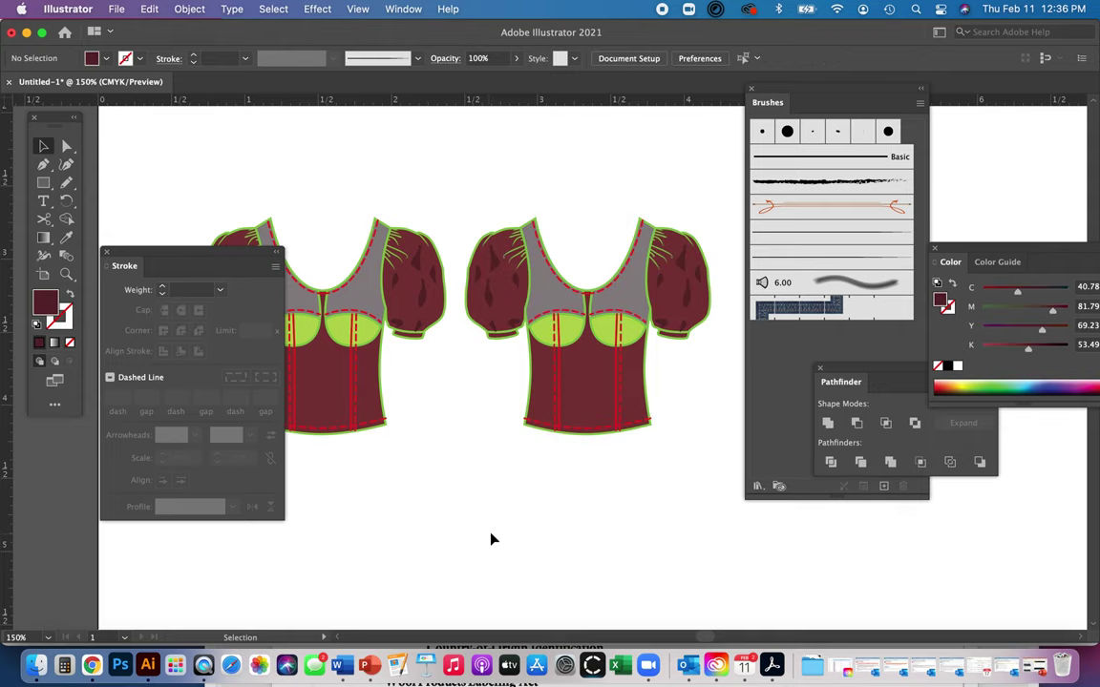
Enter the right blouse group and try selecting its maroon bodice path and top-centre anchor
click(577, 327)
double_click(575, 324)
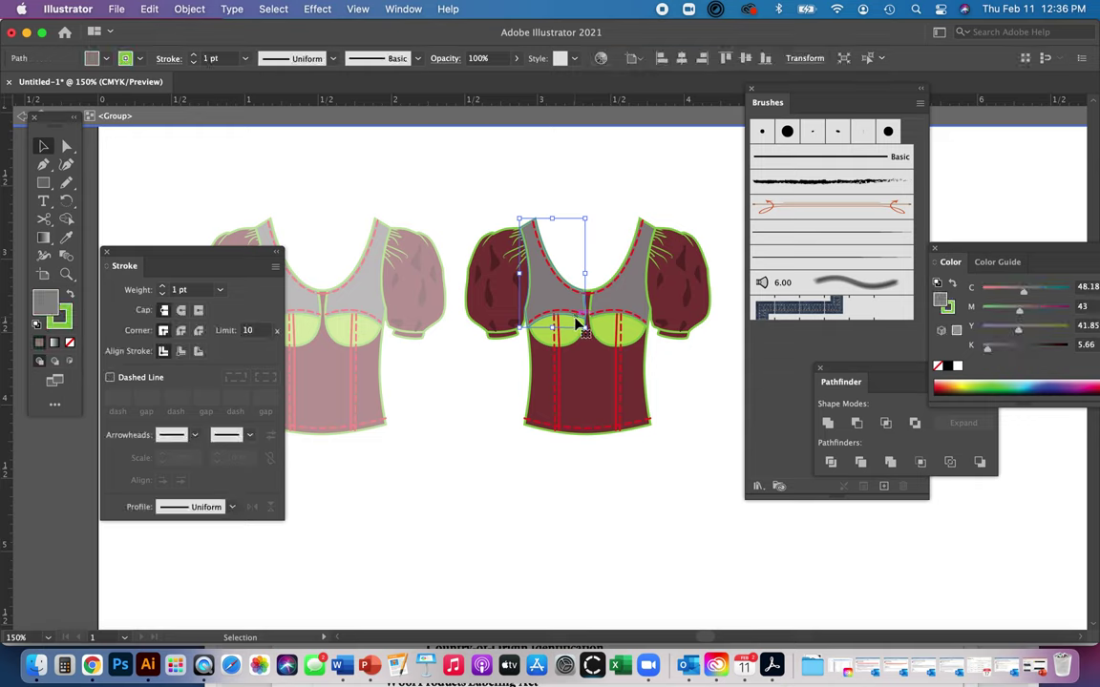
click(577, 351)
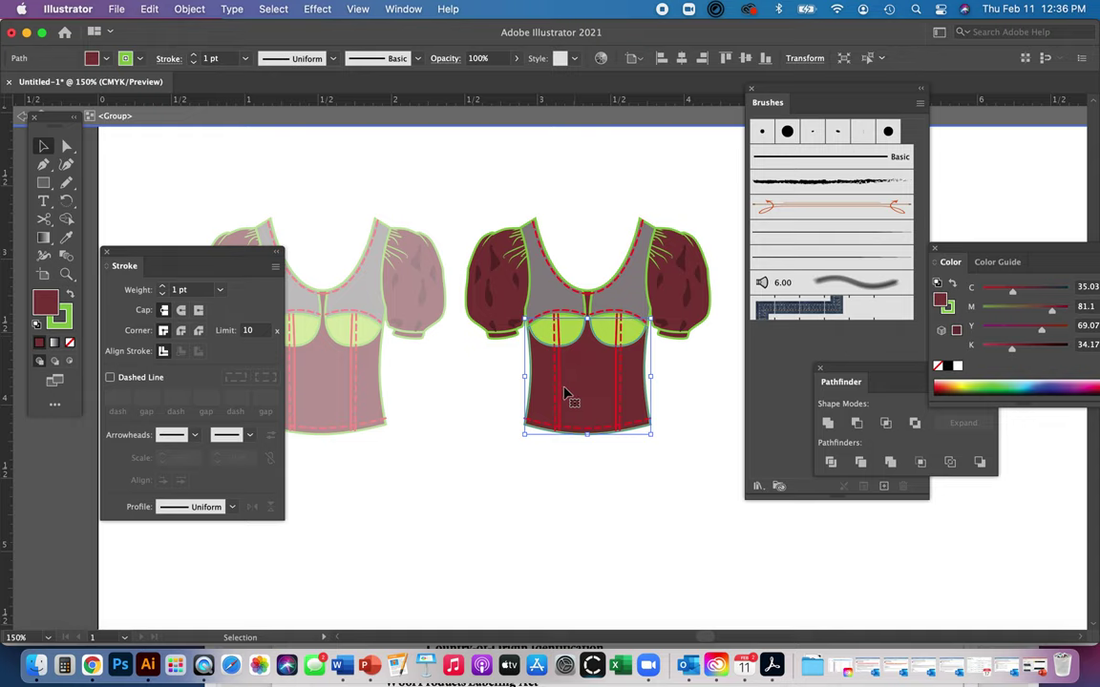
click(596, 249)
key(Escape)
key(a)
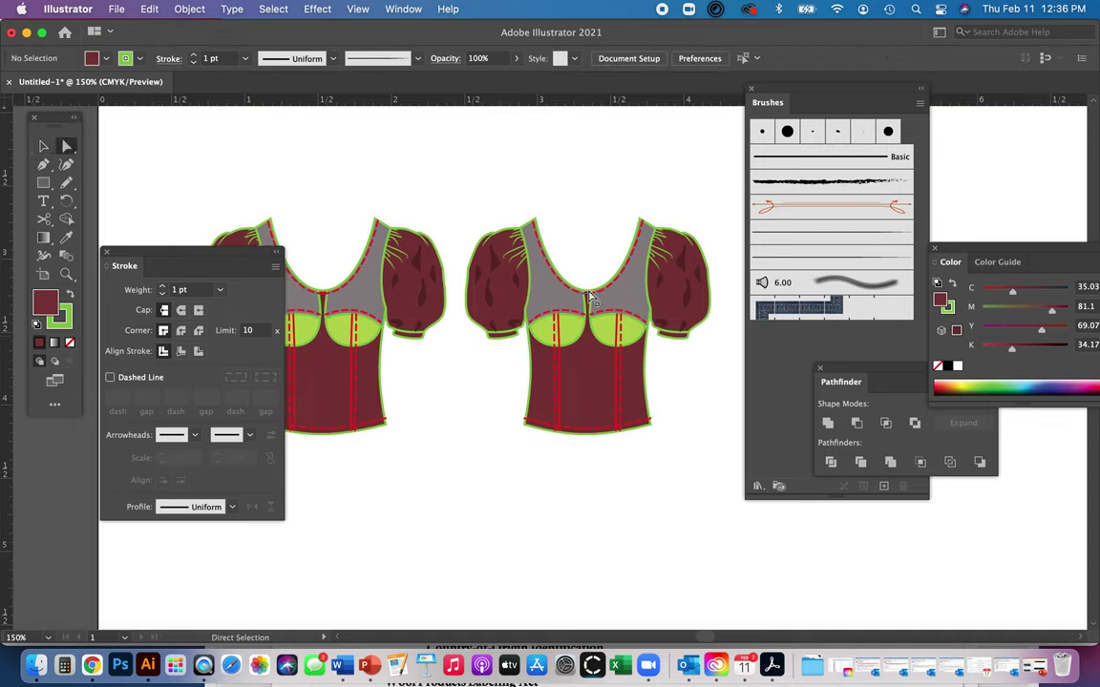
click(589, 291)
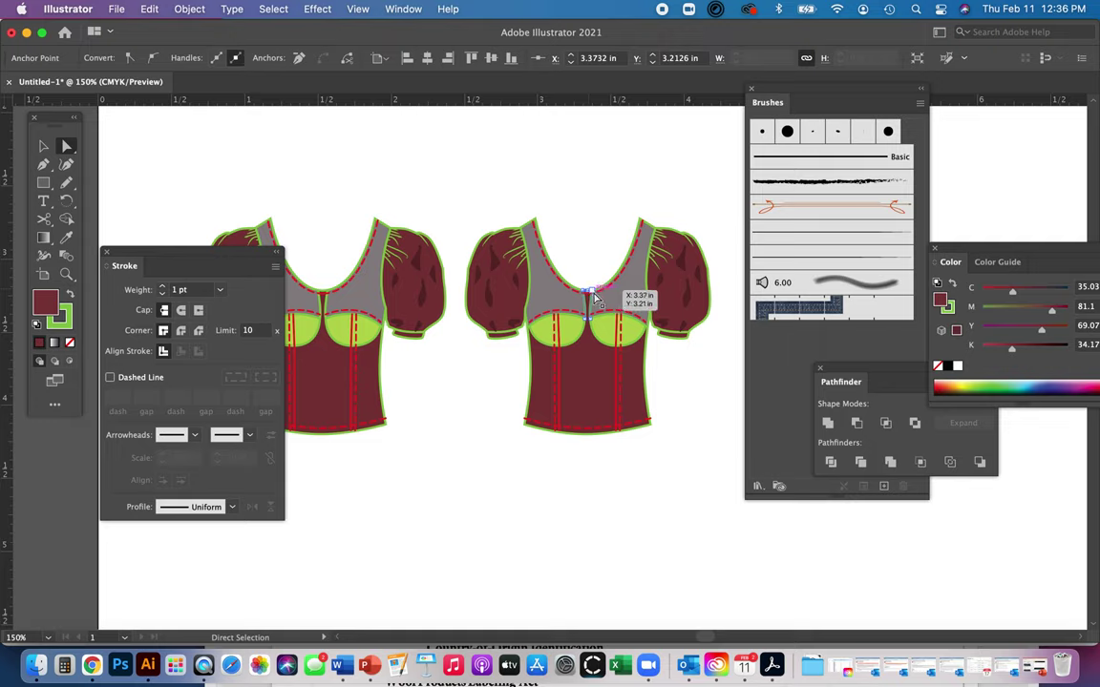
click(607, 311)
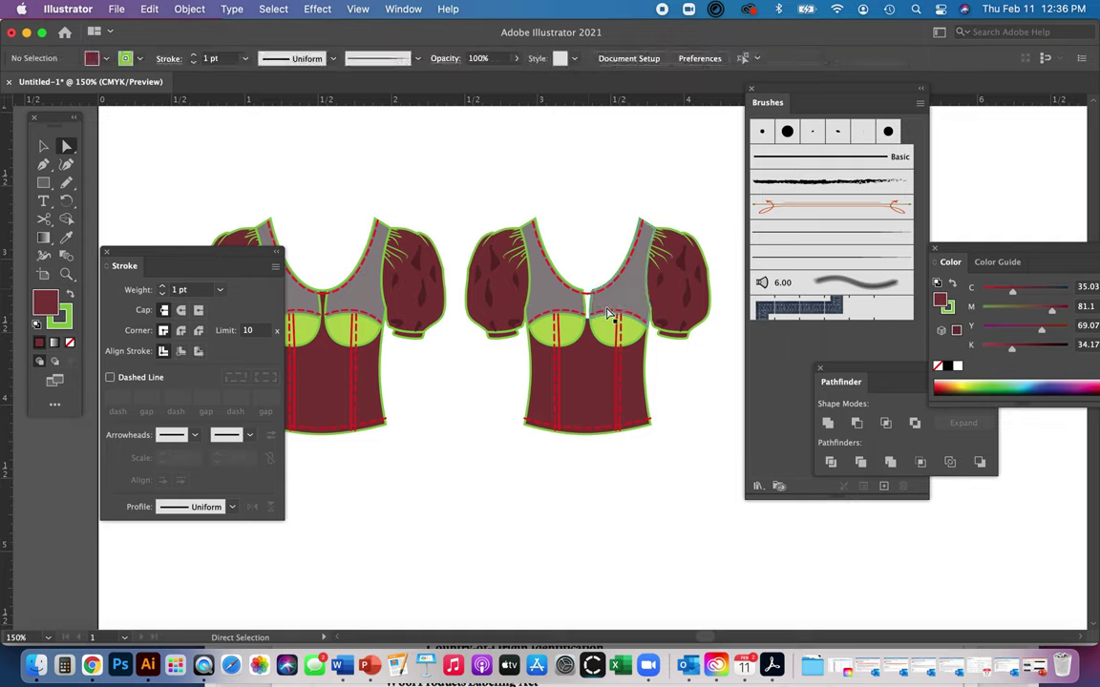
click(607, 311)
click(613, 293)
Zoom into the right blouse and select the grey yoke, both green cups and maroon body
key(z)
drag(562, 248, 579, 319)
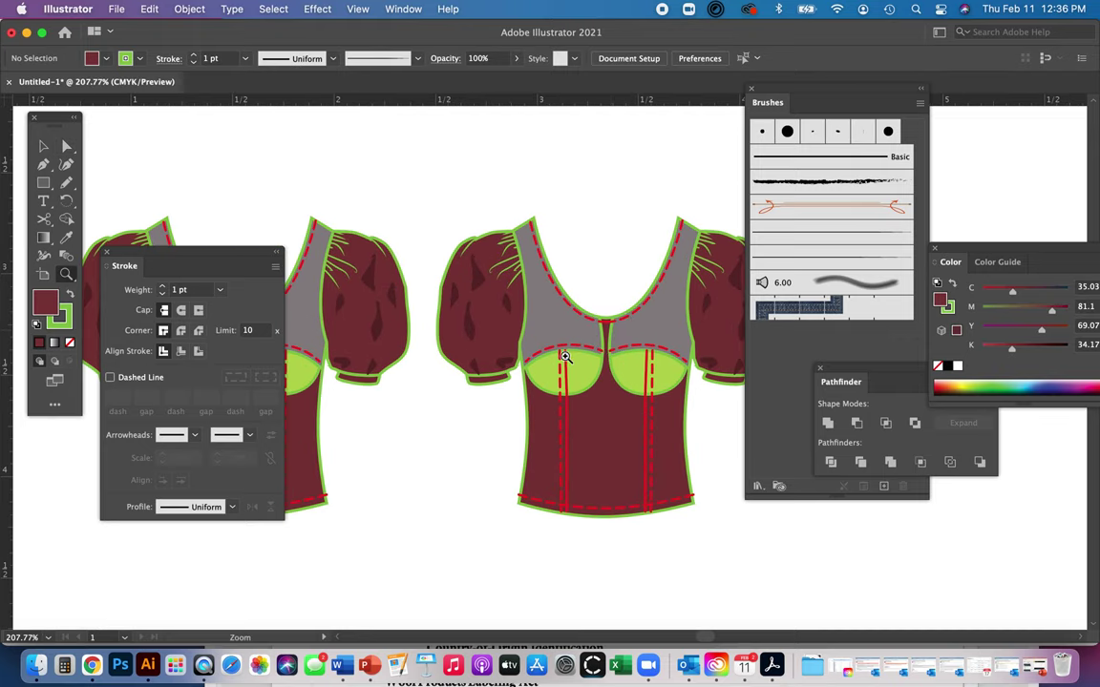
key(v)
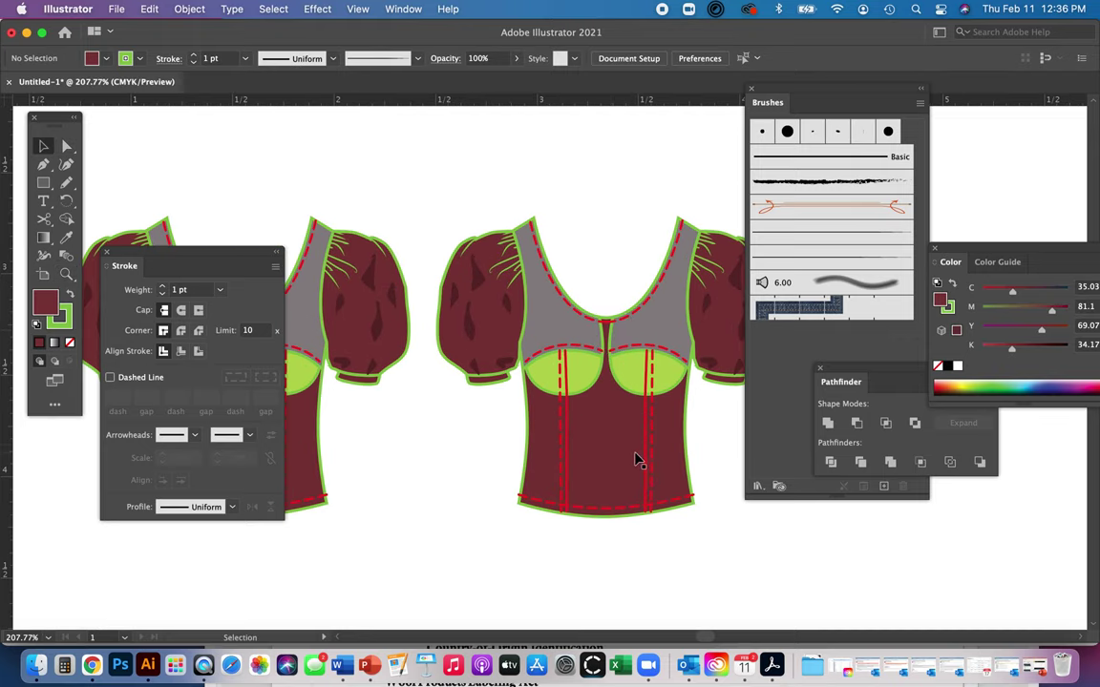
super+click(573, 334)
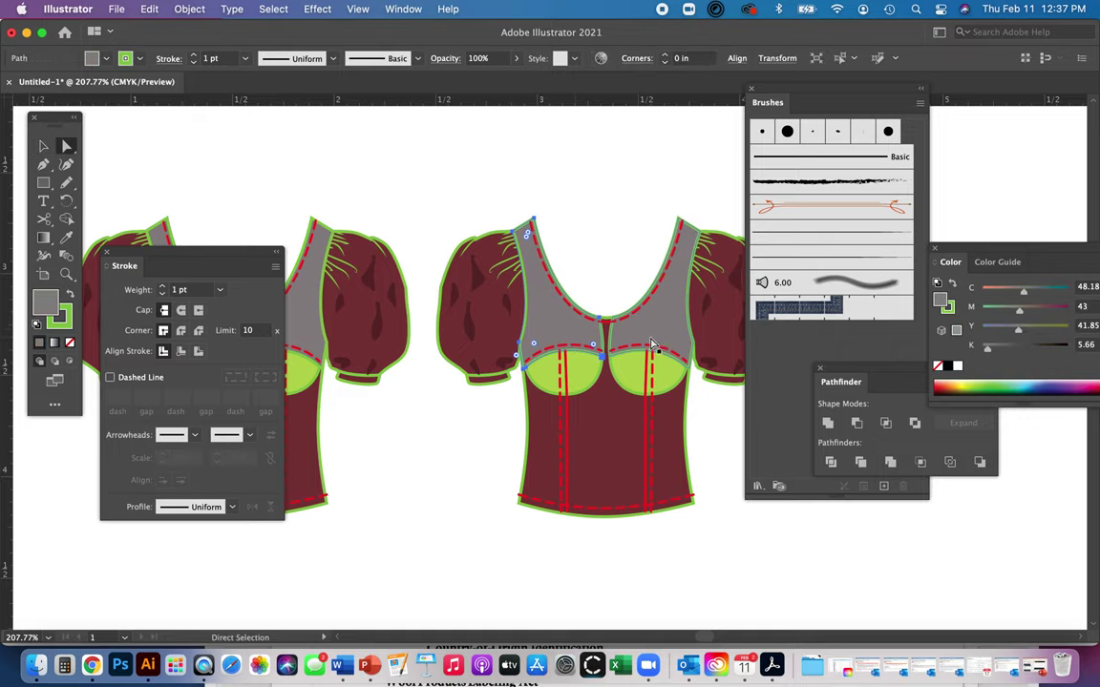
key(z)
drag(620, 346, 647, 430)
key(a)
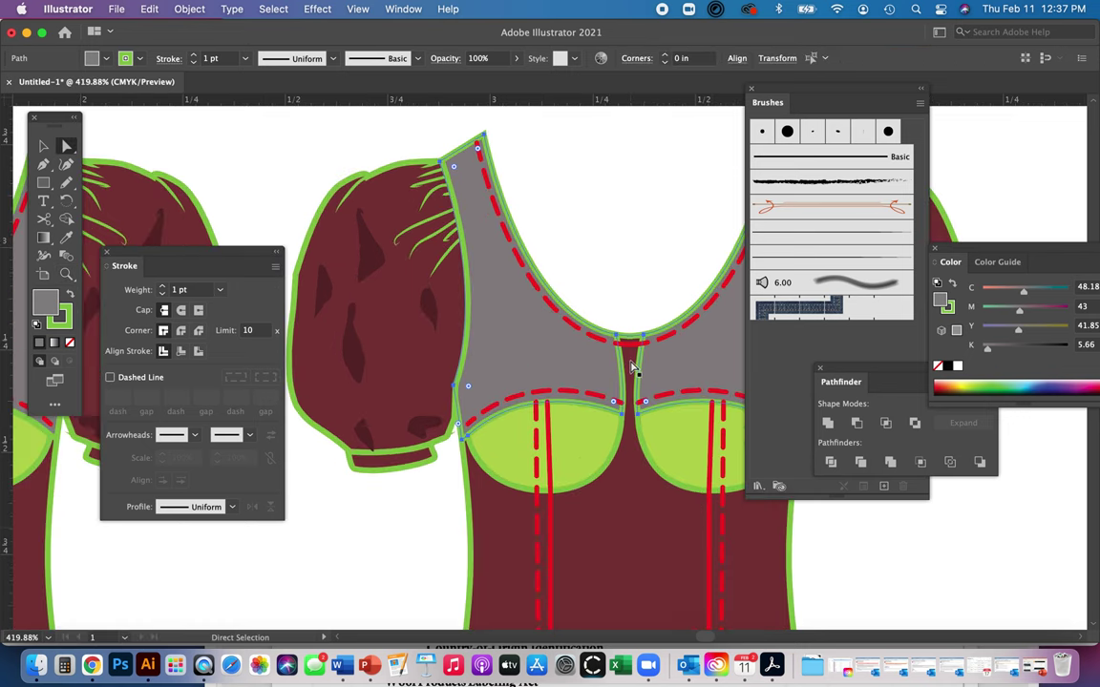
click(611, 495)
super+click(569, 448)
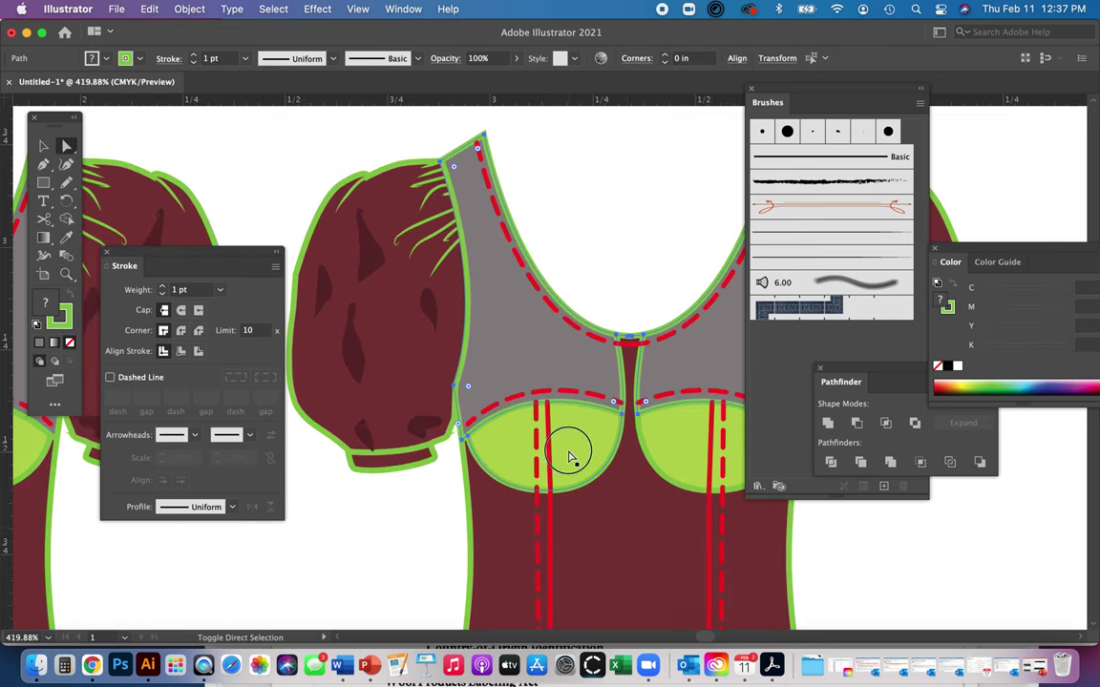
super+click(675, 455)
super+click(653, 528)
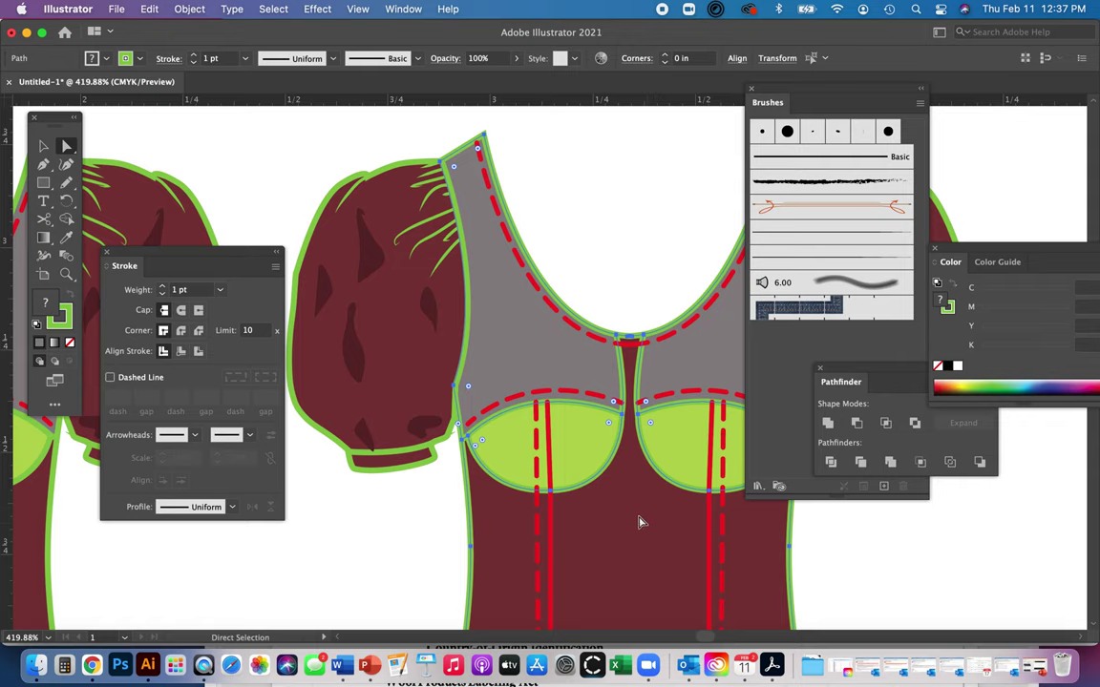
scroll(564, 434, down, 5)
scroll(564, 435, right, 5)
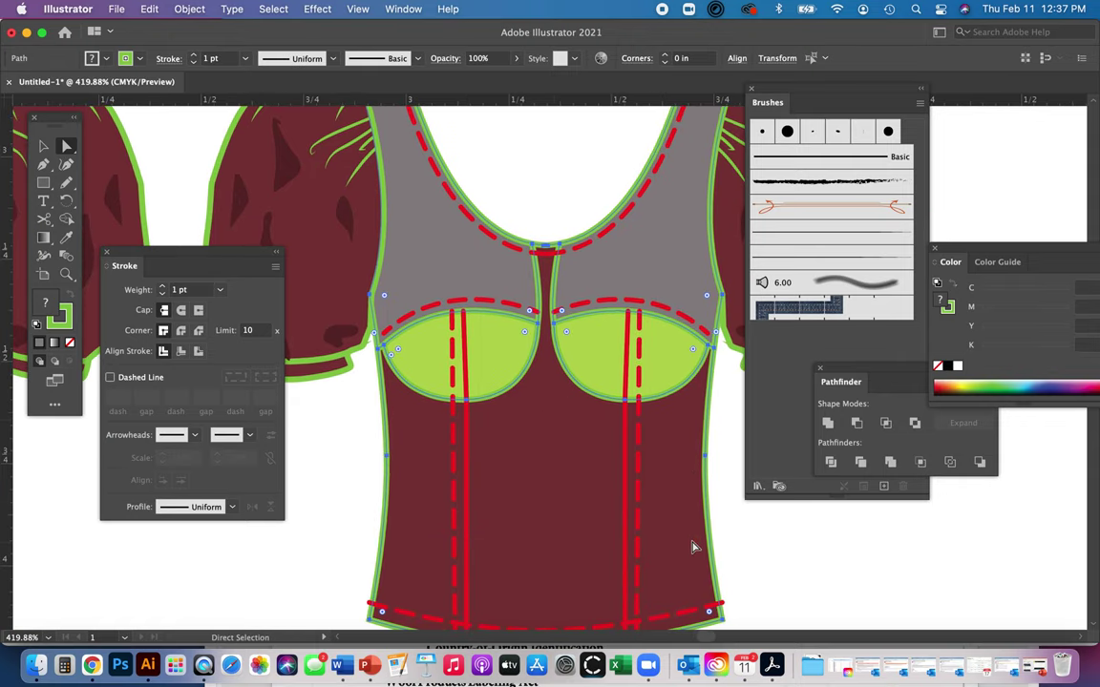
Unite the selected pieces into one shape with Pathfinder and raise the neckline's centre anchor
click(830, 426)
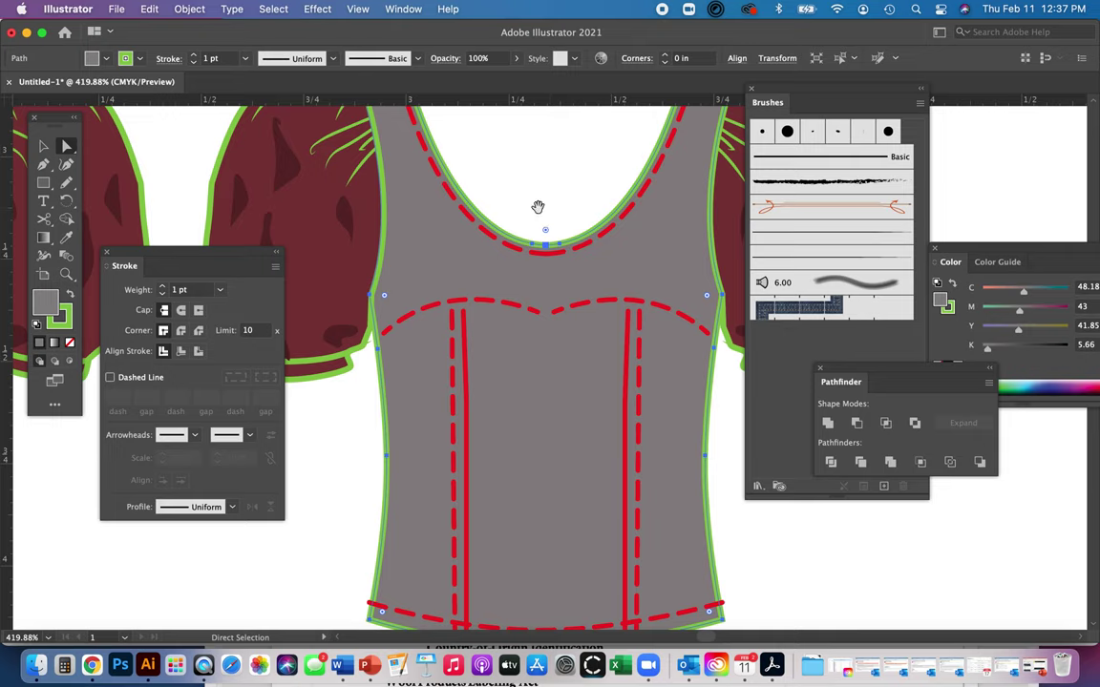
mouse_move(538, 211)
mouse_down()
mouse_move(513, 383)
mouse_move(563, 366)
mouse_move(519, 368)
mouse_move(532, 369)
mouse_move(523, 361)
mouse_move(524, 229)
mouse_up()
click(532, 347)
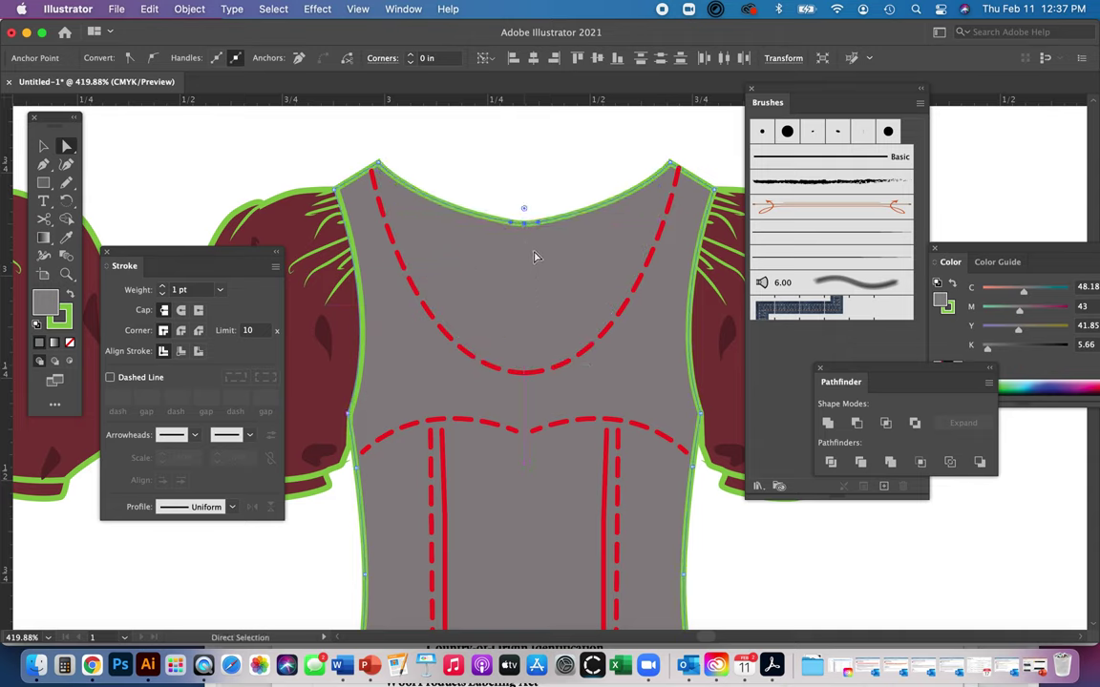
Delete an extra neckline point and convert the pointed neckline into a smooth shallow curve
key(minus)
click(514, 225)
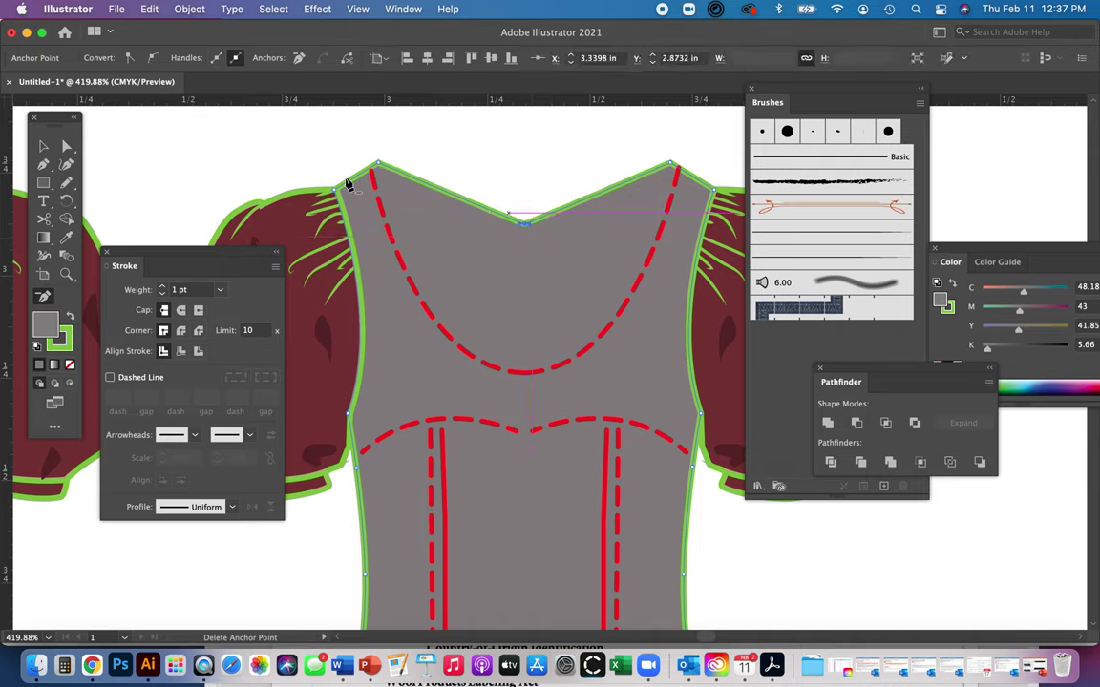
click(47, 170)
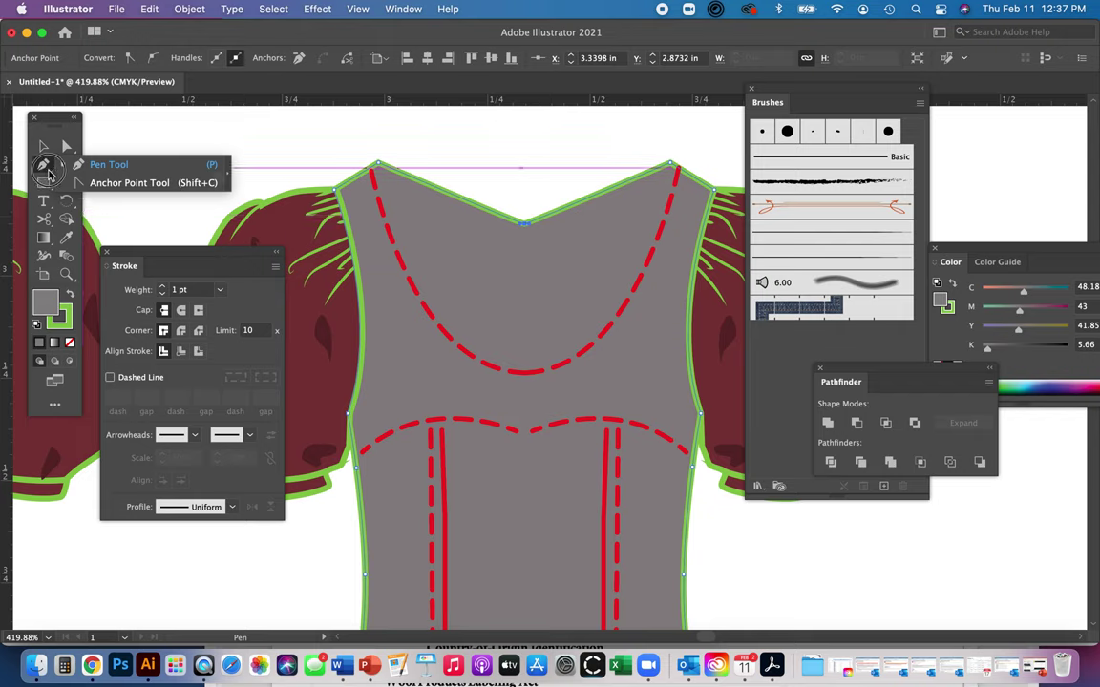
click(100, 182)
drag(523, 224, 436, 229)
key(a)
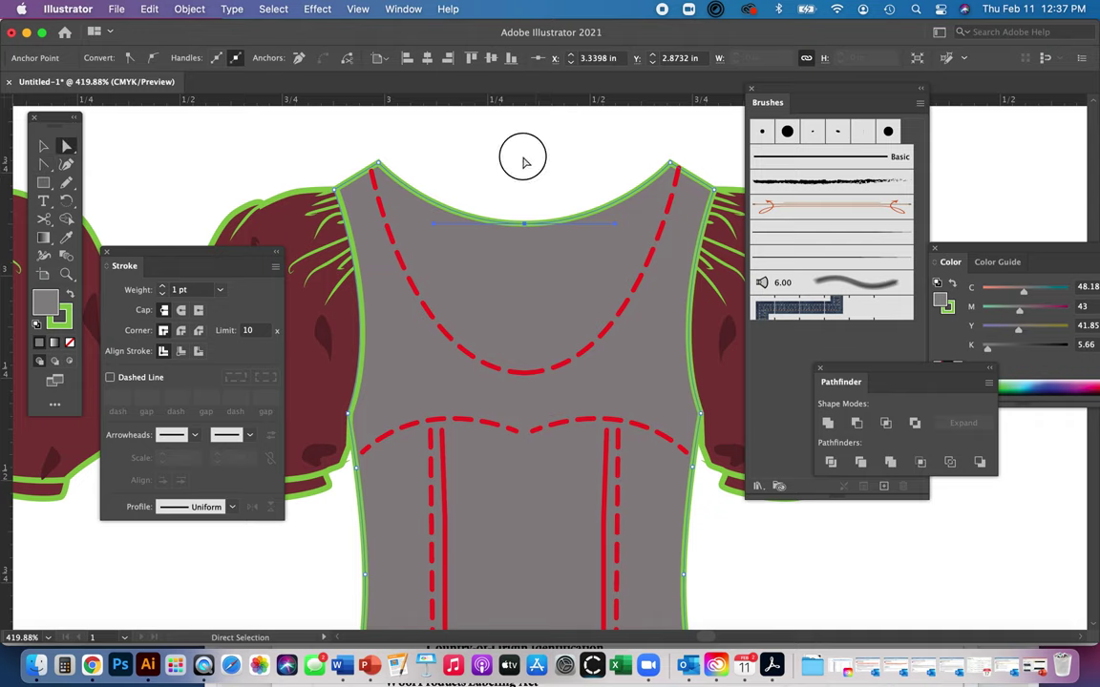
click(523, 162)
Delete the curved dashed neckline and yoke stitch lines, keeping only the vertical seams
drag(527, 375, 527, 295)
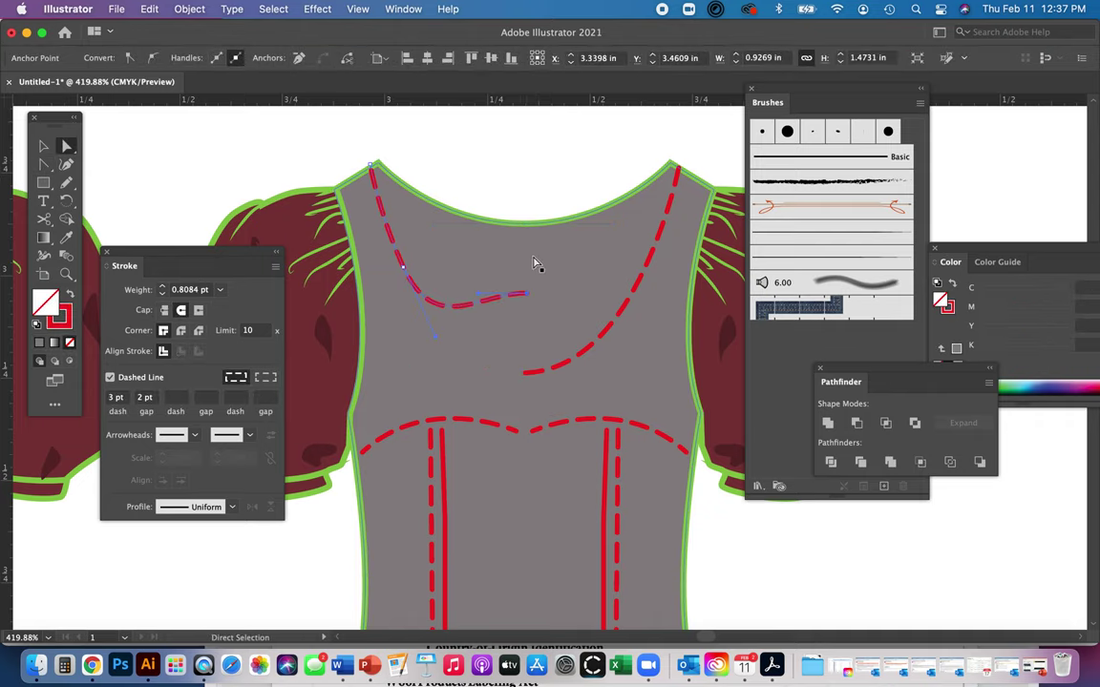
click(515, 296)
key(Delete)
key(Delete)
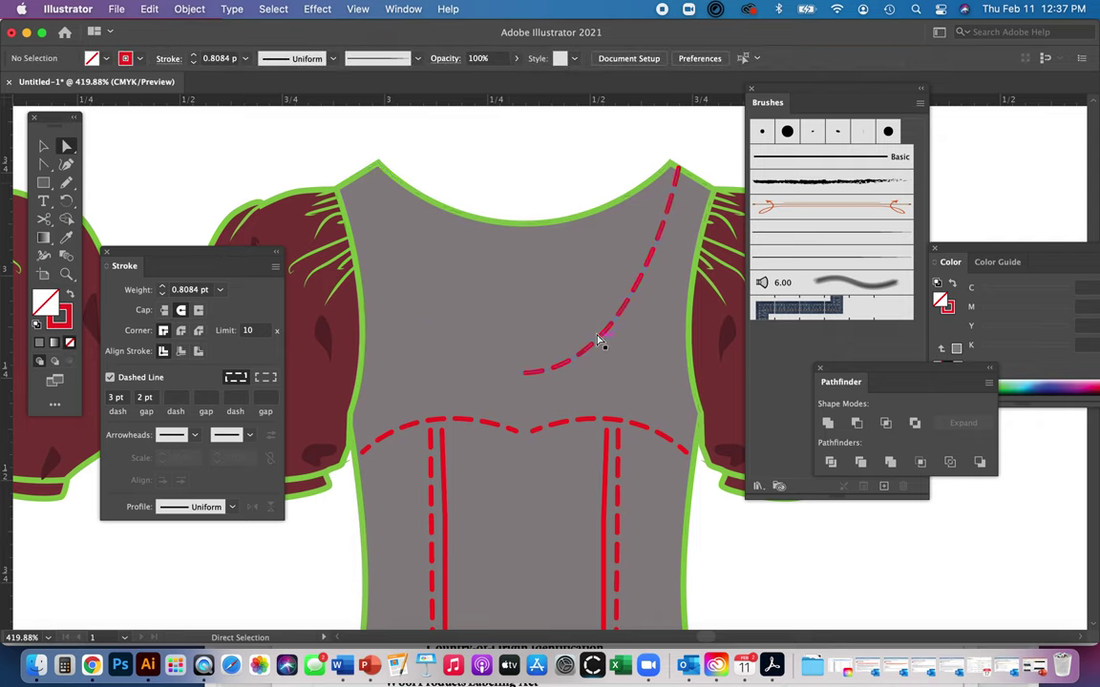
click(603, 341)
key(Delete)
click(584, 429)
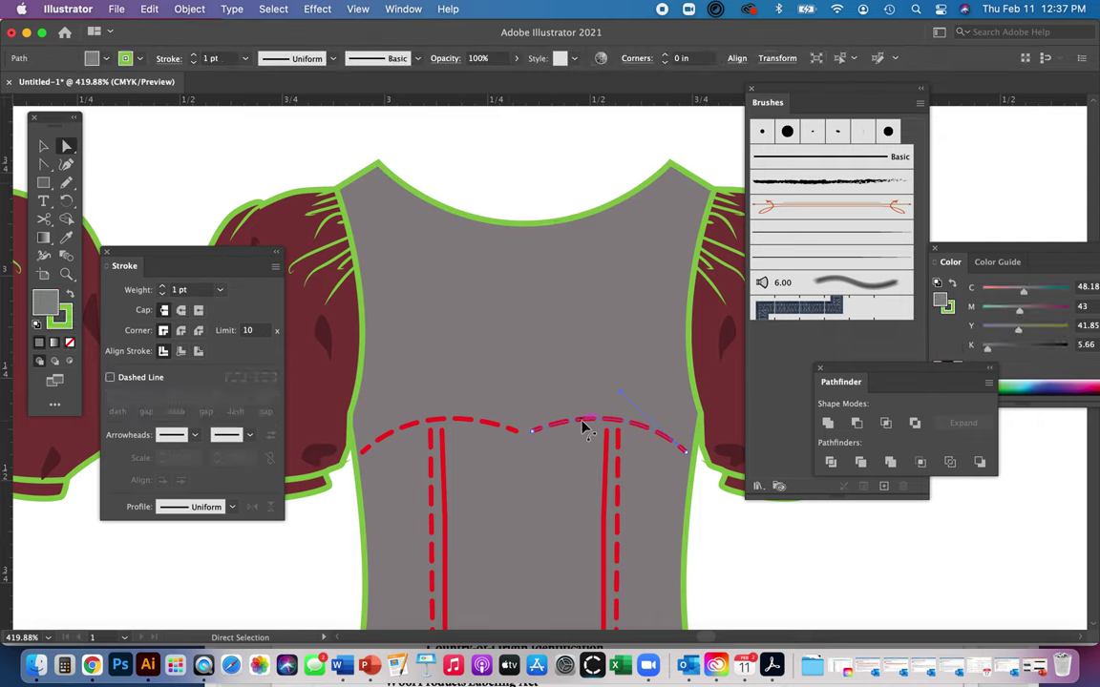
click(584, 425)
key(Delete)
click(515, 430)
key(Delete)
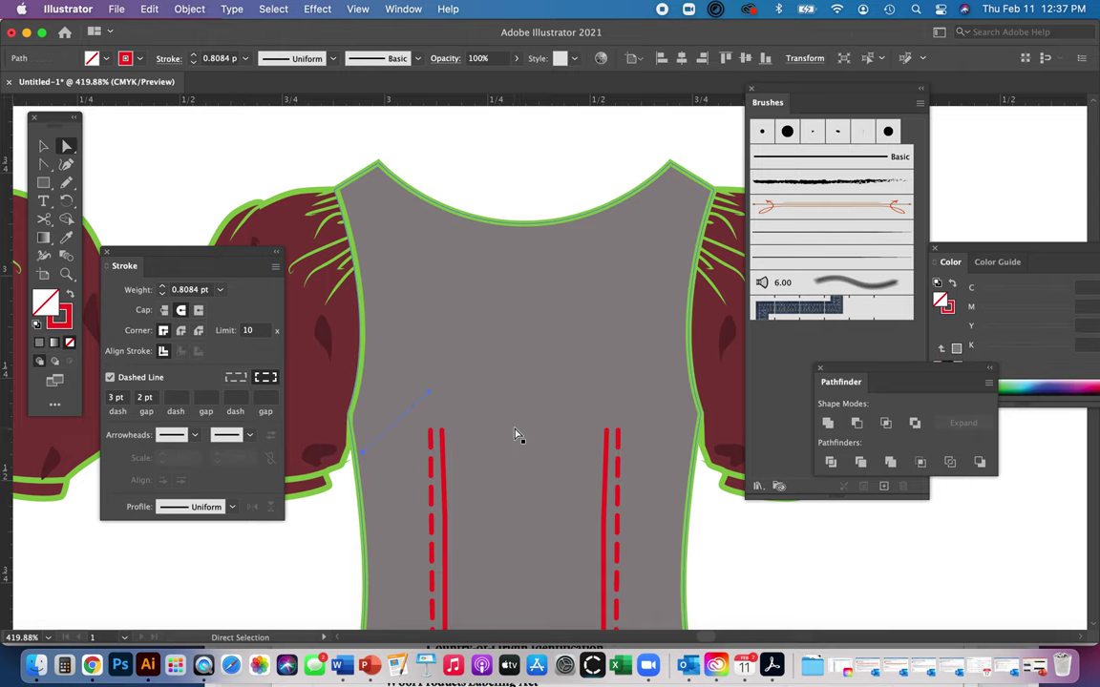
Draw a straight horizontal waistline across the back bodice with the Pen tool
scroll(515, 437, down, 3)
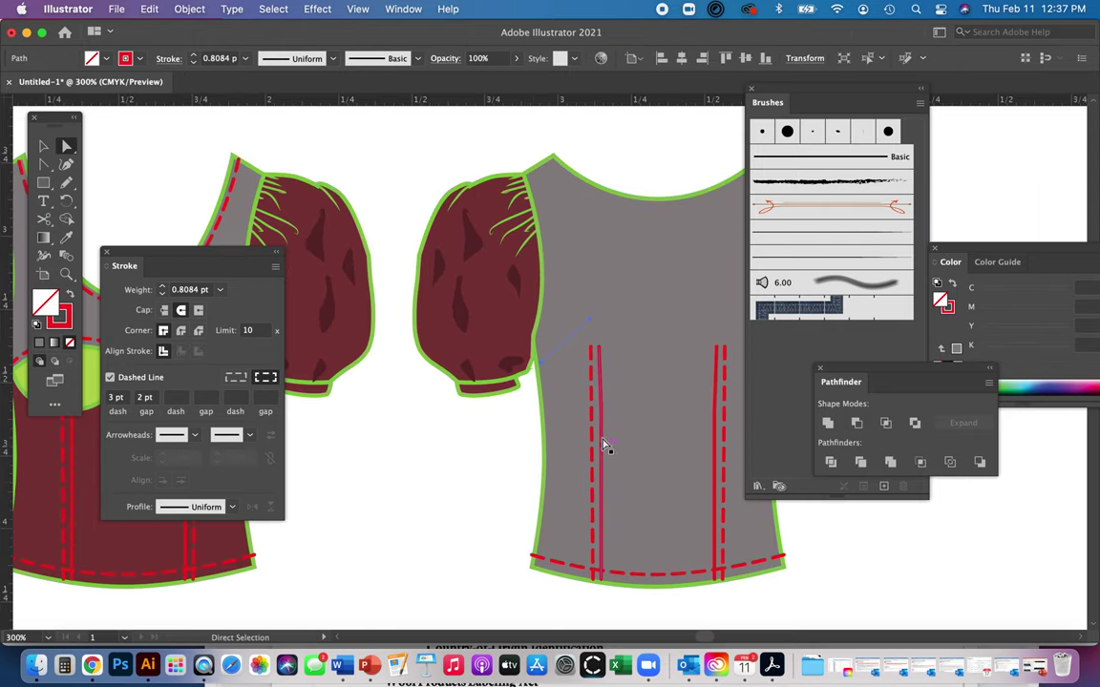
drag(611, 465, 530, 484)
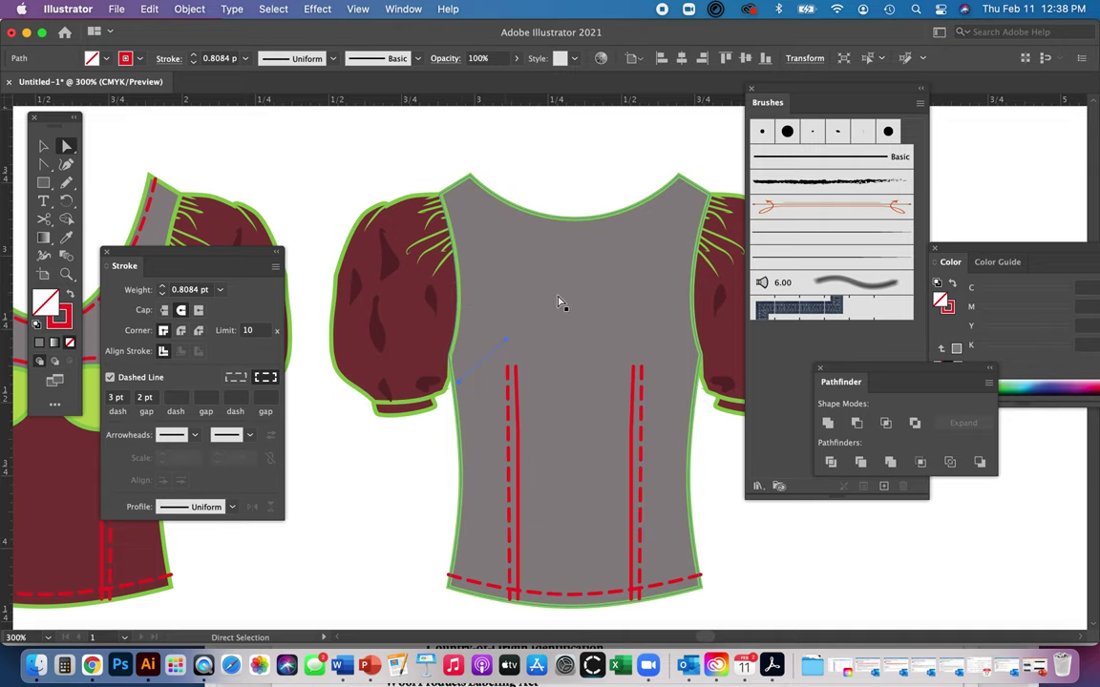
drag(572, 343, 740, 315)
scroll(712, 306, left, 5)
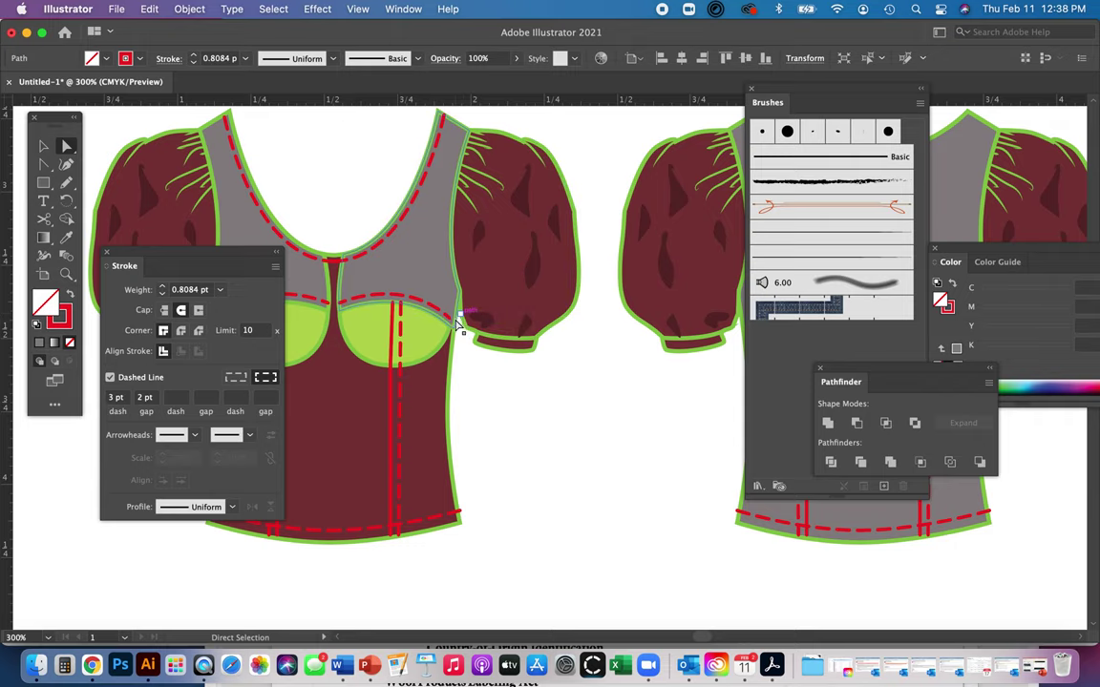
drag(522, 336, 406, 354)
drag(559, 326, 456, 335)
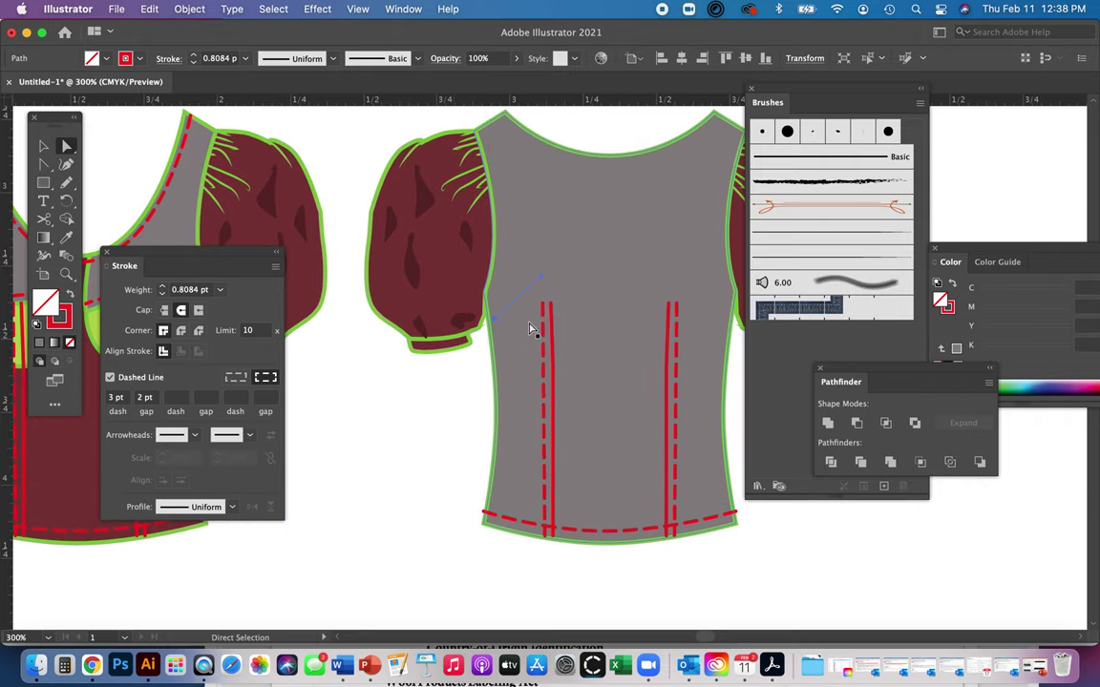
click(549, 351)
key(p)
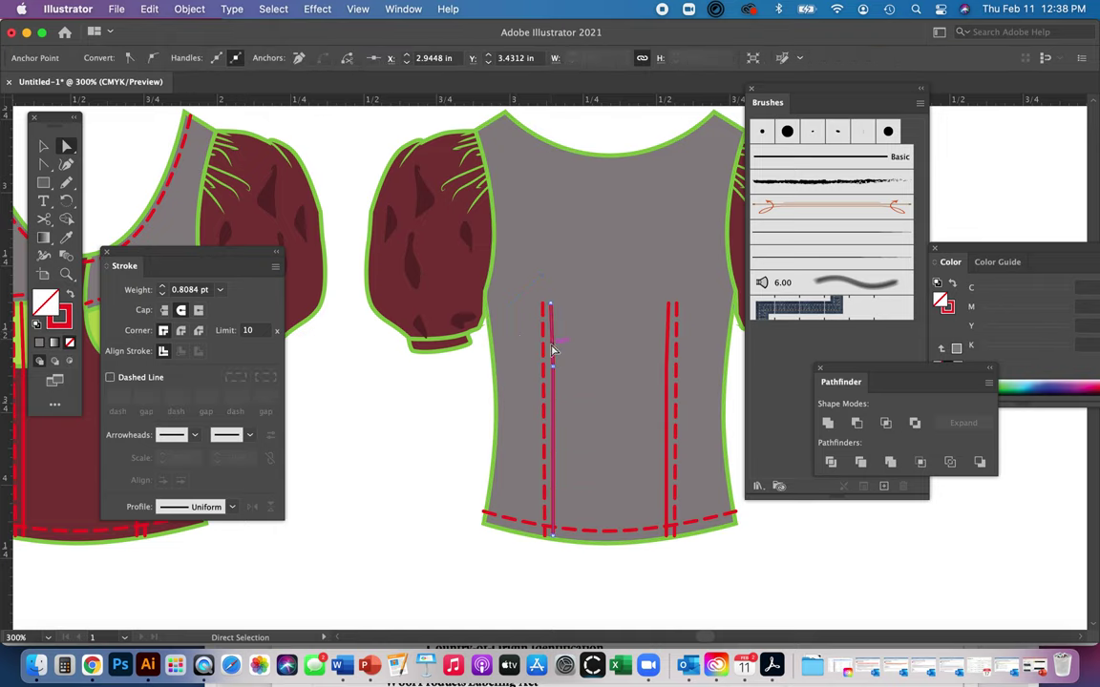
click(492, 331)
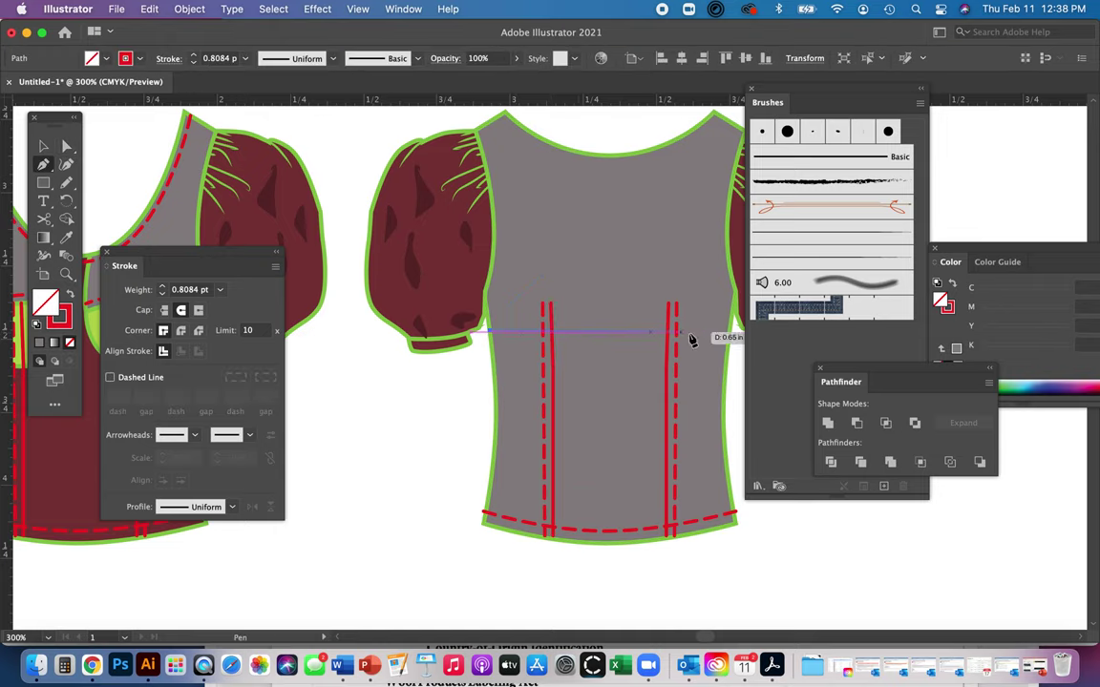
shift+click(729, 330)
key(Escape)
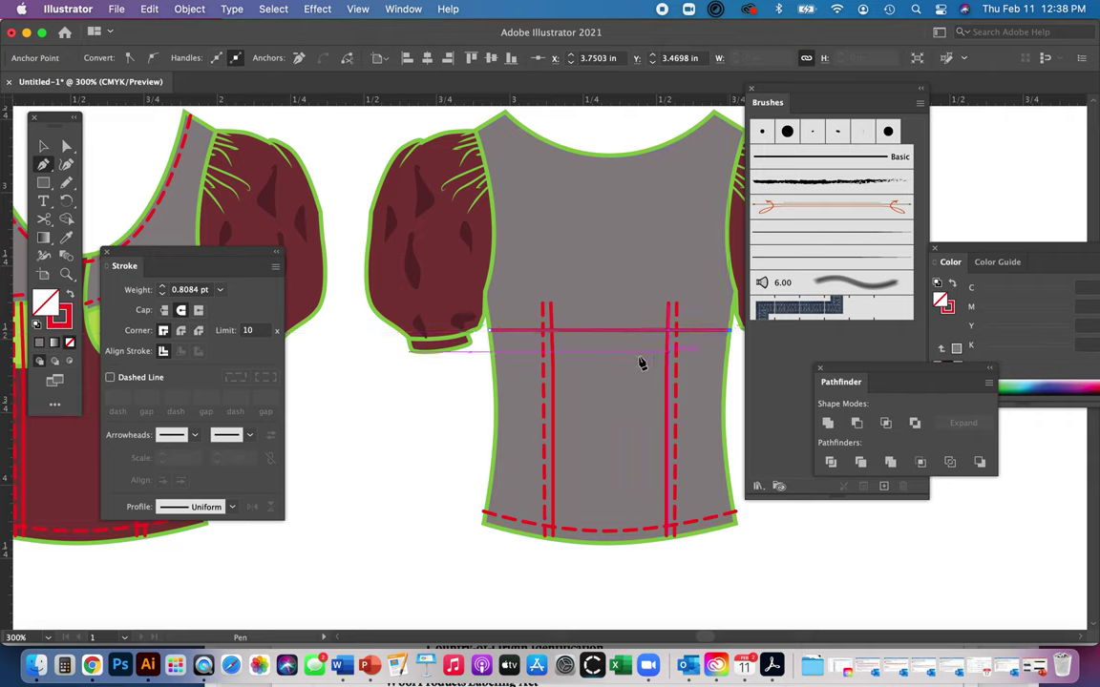
Move the tops of both vertical seams down to meet the new waistline
key(a)
click(546, 334)
mouse_move(543, 305)
mouse_down()
mouse_move(546, 340)
mouse_move(550, 295)
mouse_move(551, 305)
mouse_up()
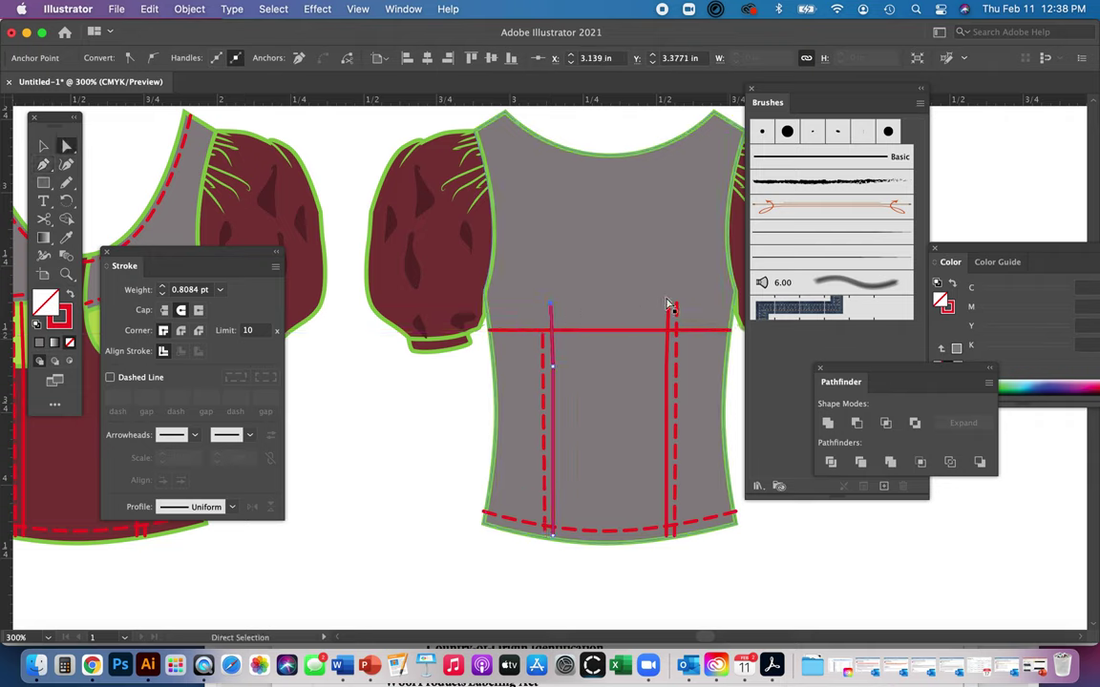
shift+click(670, 304)
drag(673, 310, 675, 334)
Duplicate the waistline just above itself and give the copy the dashed stitch style
click(648, 336)
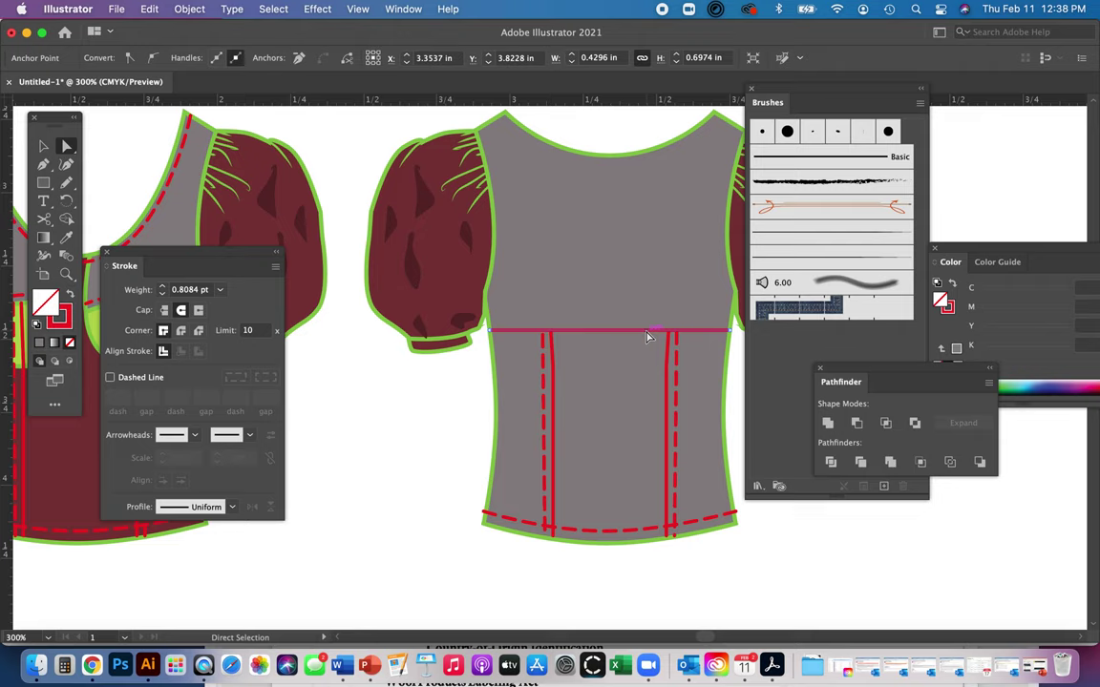
key(alt+Up)
key(alt+Up)
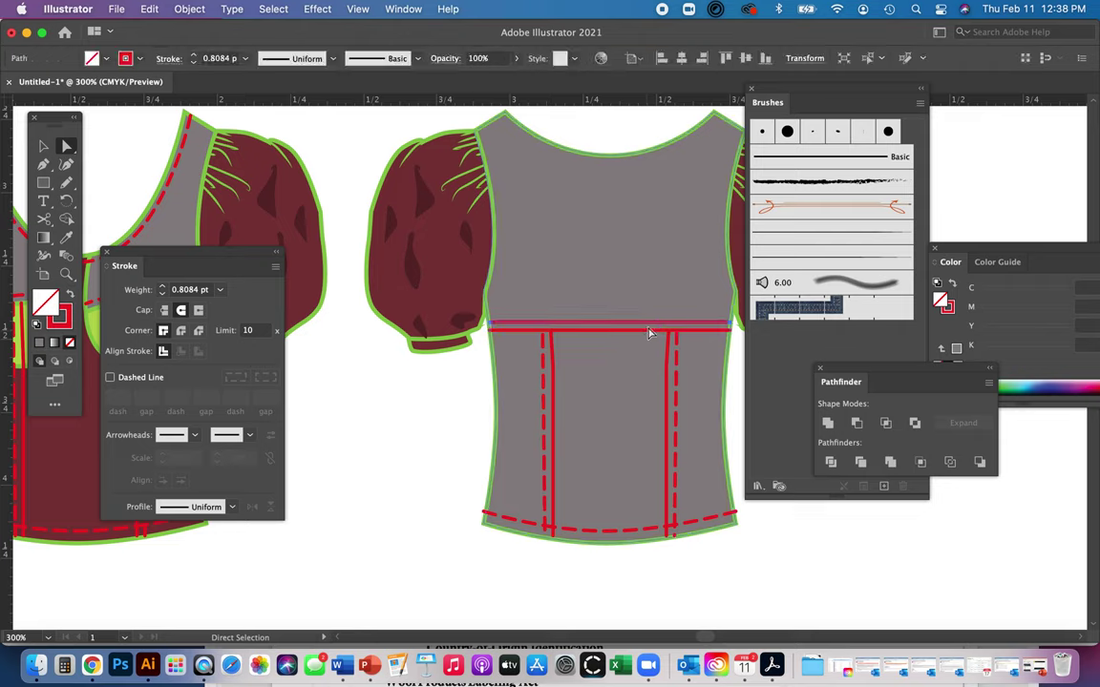
key(i)
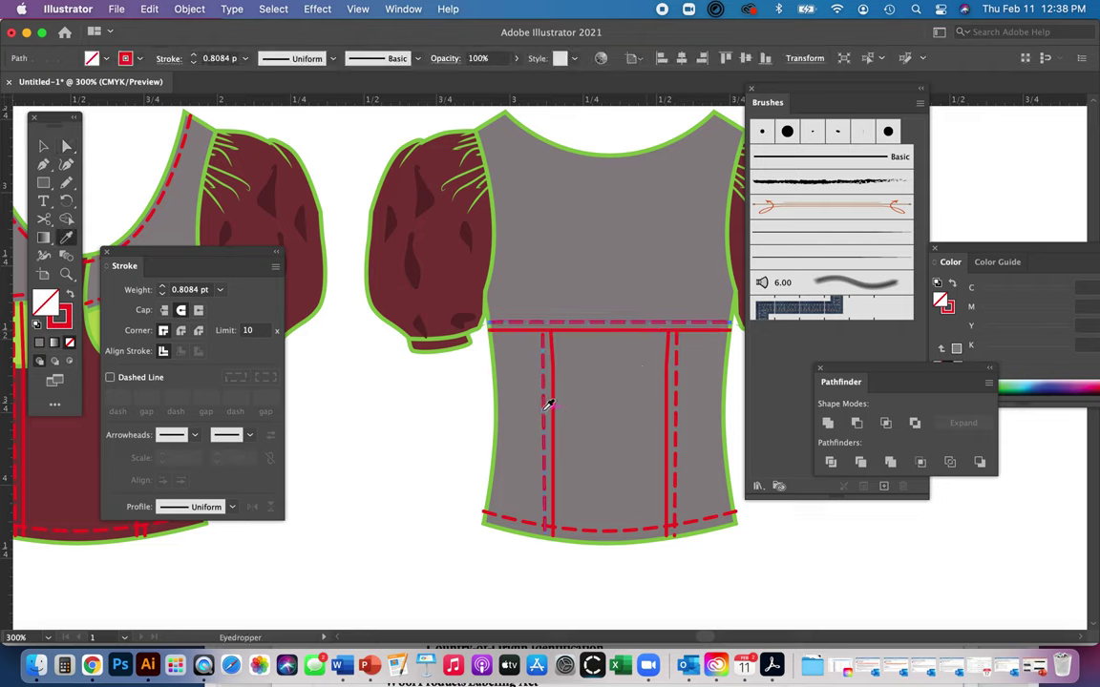
click(551, 400)
key(a)
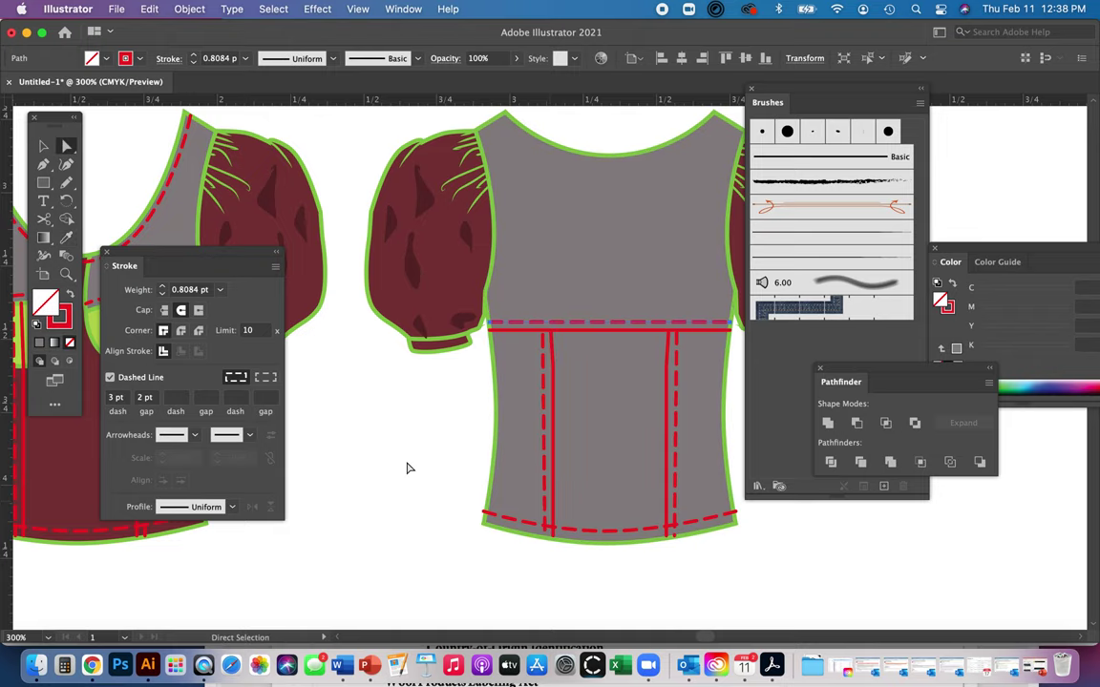
click(411, 466)
key(super+0)
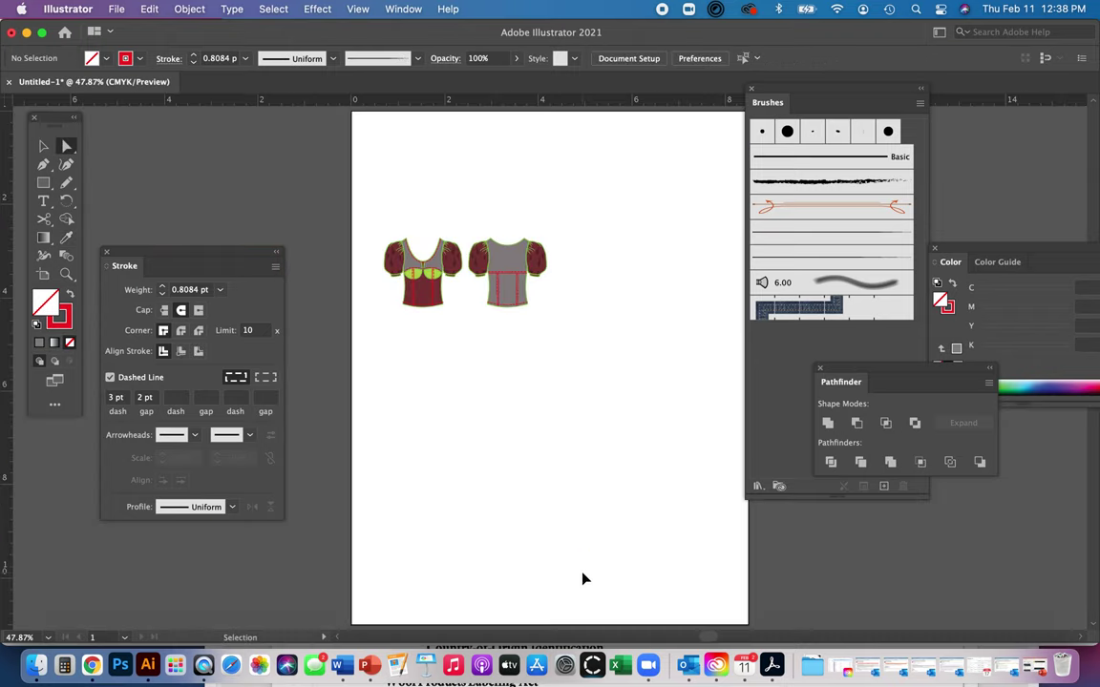
Alt-drag a copy of the grey back body over the front top
key(z)
drag(336, 189, 296, 176)
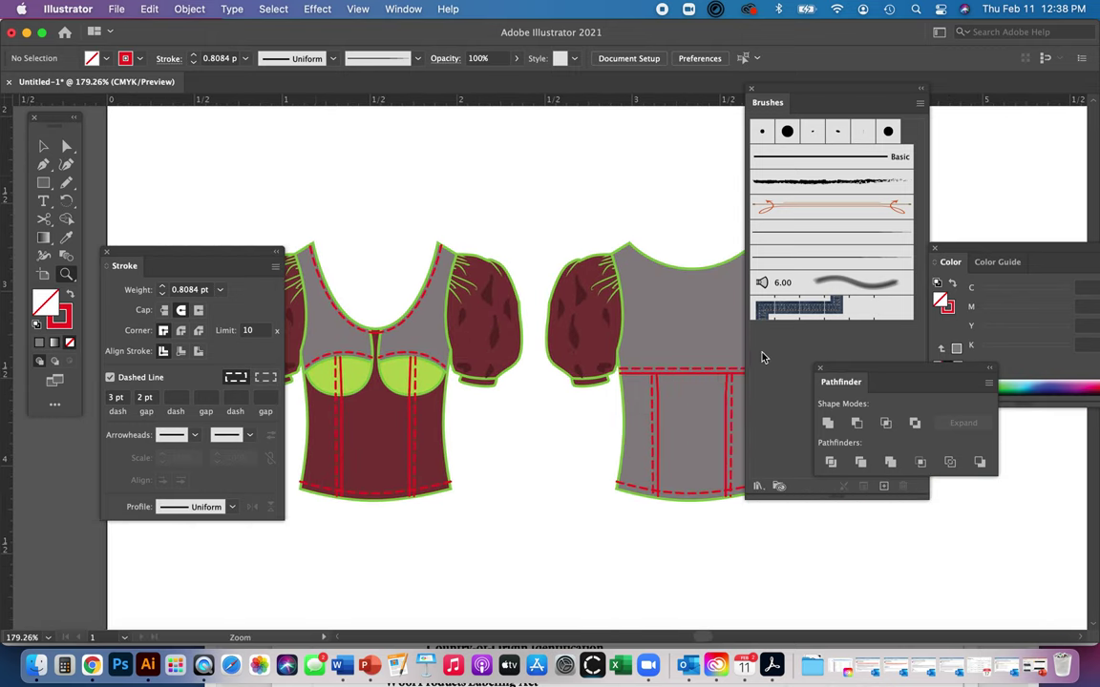
key(a)
click(720, 306)
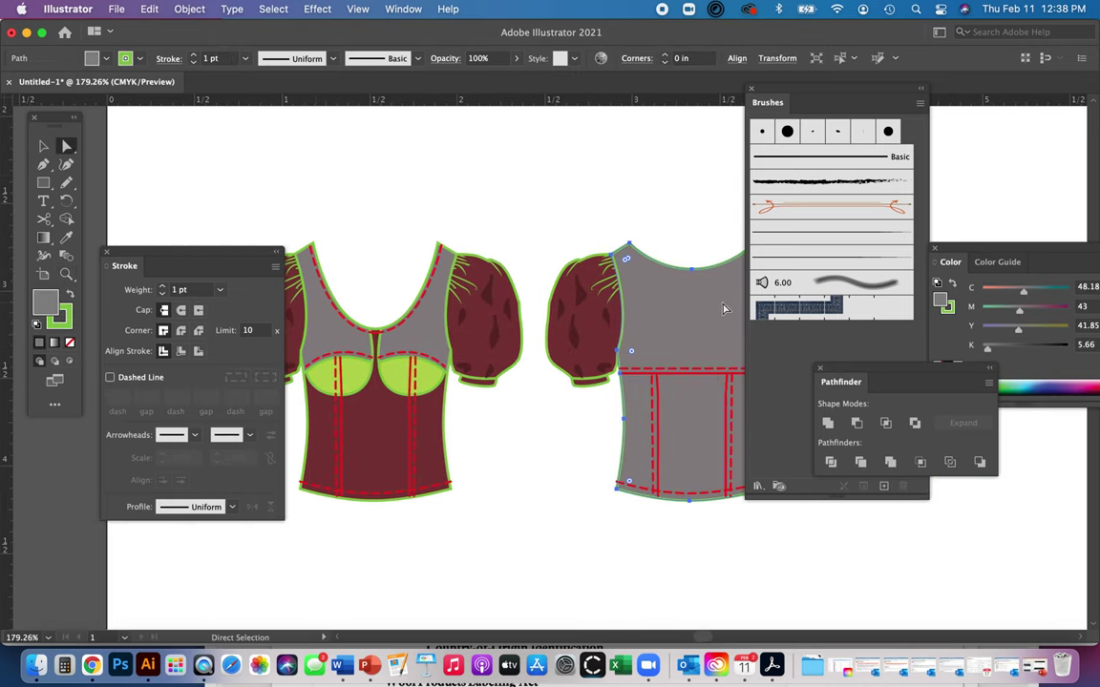
drag(723, 308, 469, 357)
scroll(662, 397, left, 5)
drag(636, 407, 567, 369)
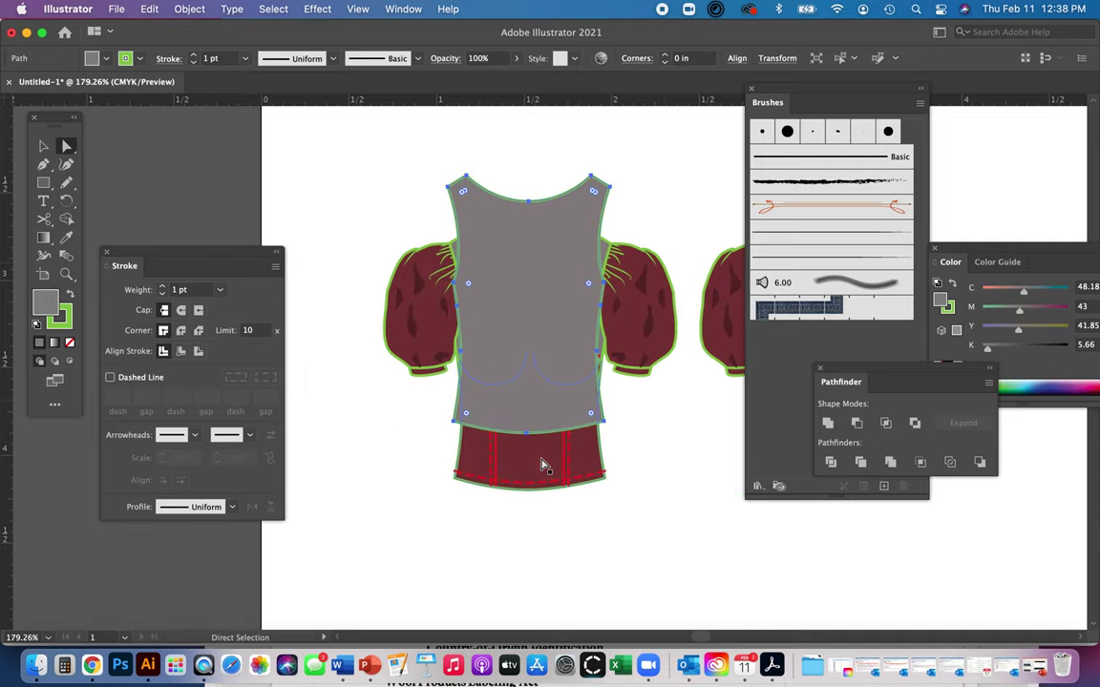
Align the grey copy's bottom and left edges with the maroon front bodice, then reselect it
shift+click(544, 460)
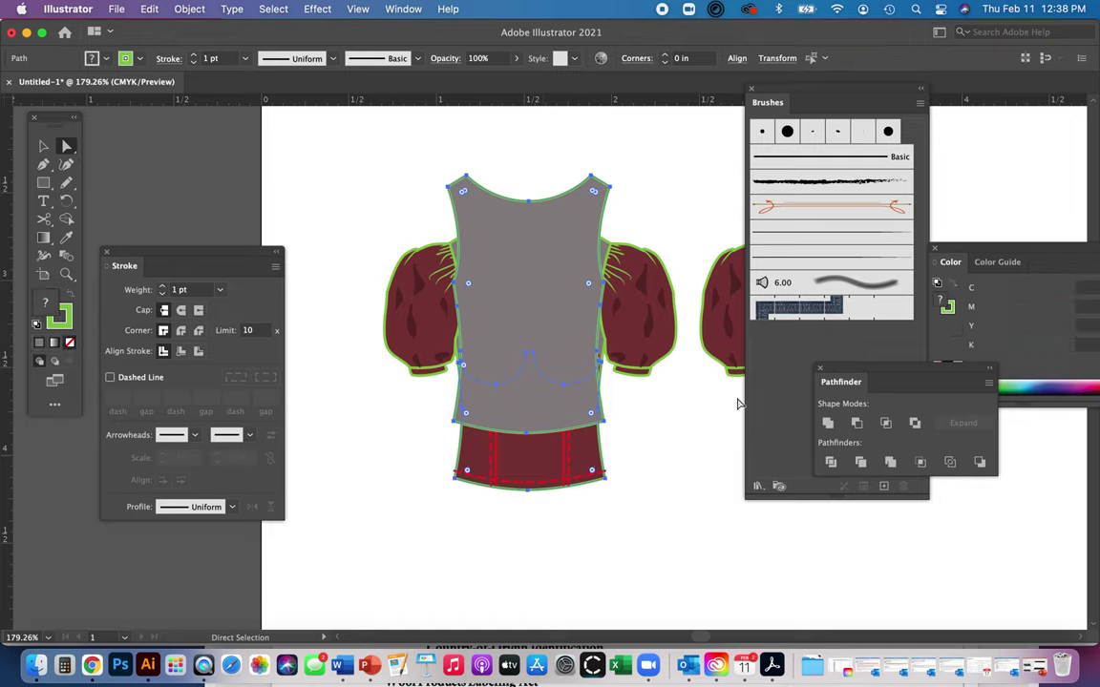
click(736, 59)
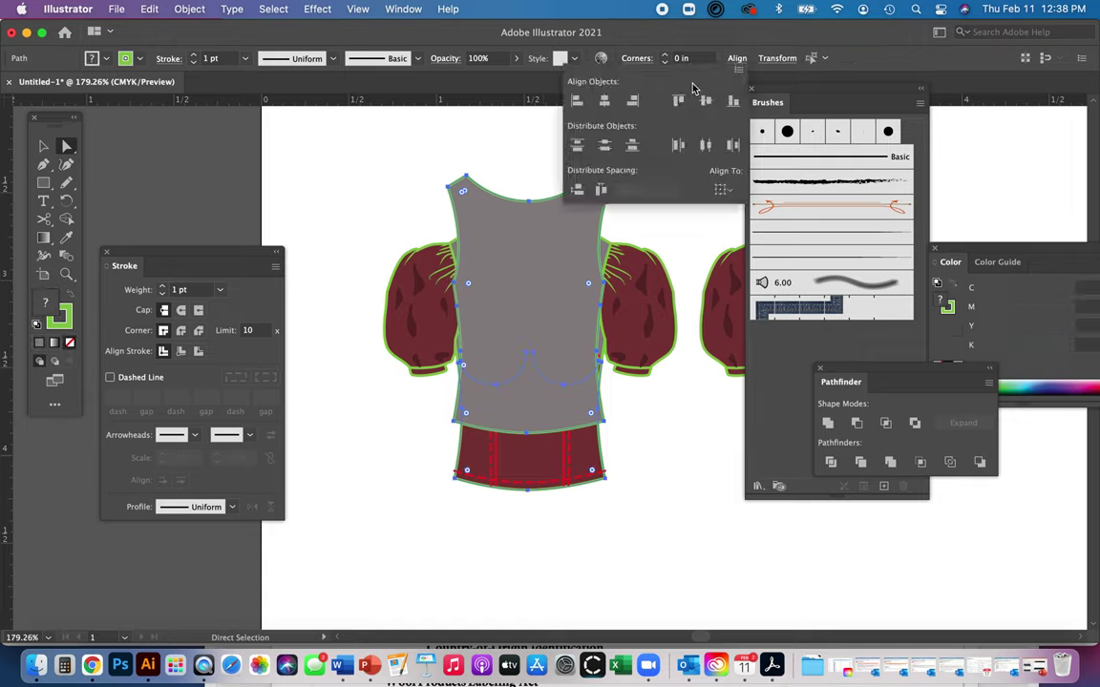
click(734, 101)
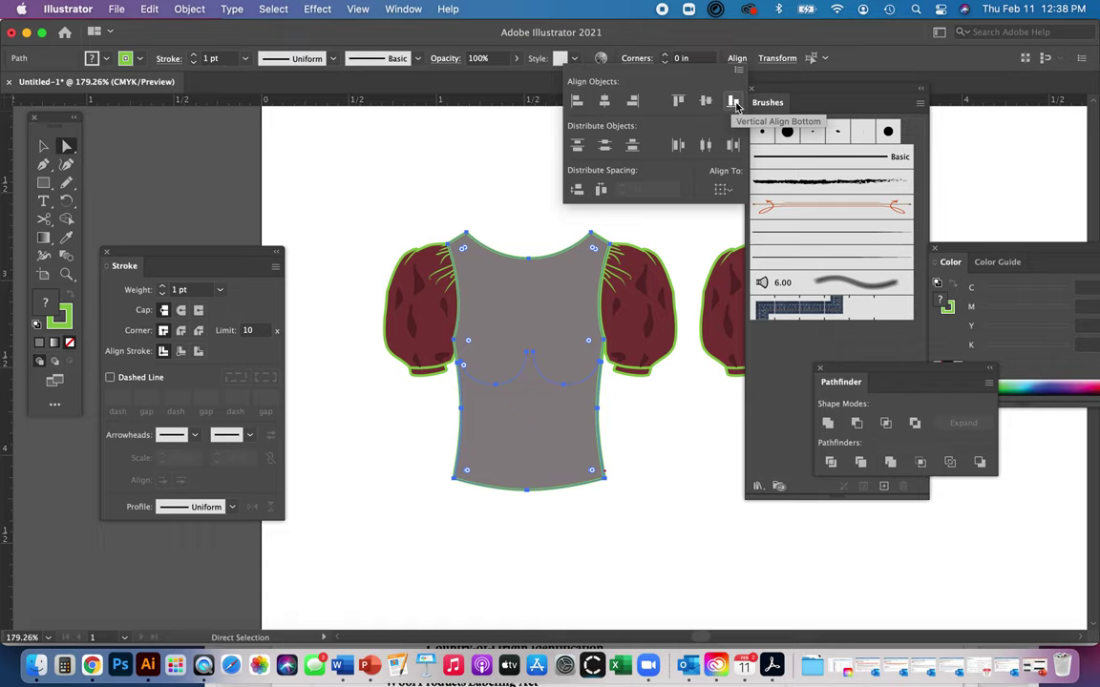
click(577, 102)
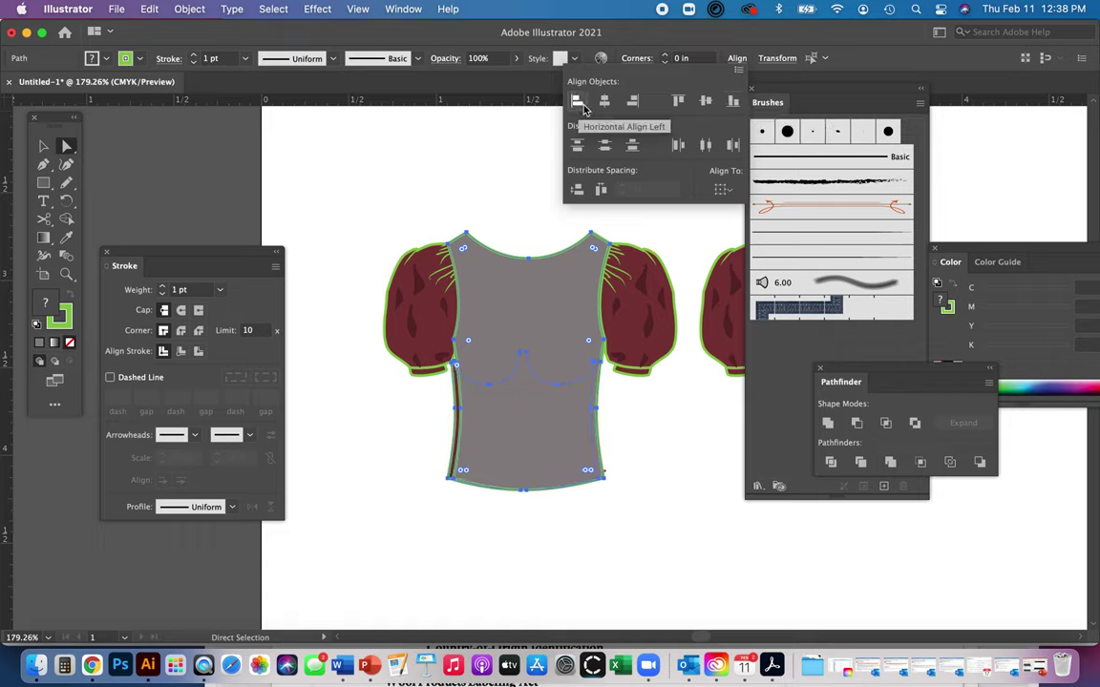
click(149, 8)
click(149, 8)
click(506, 165)
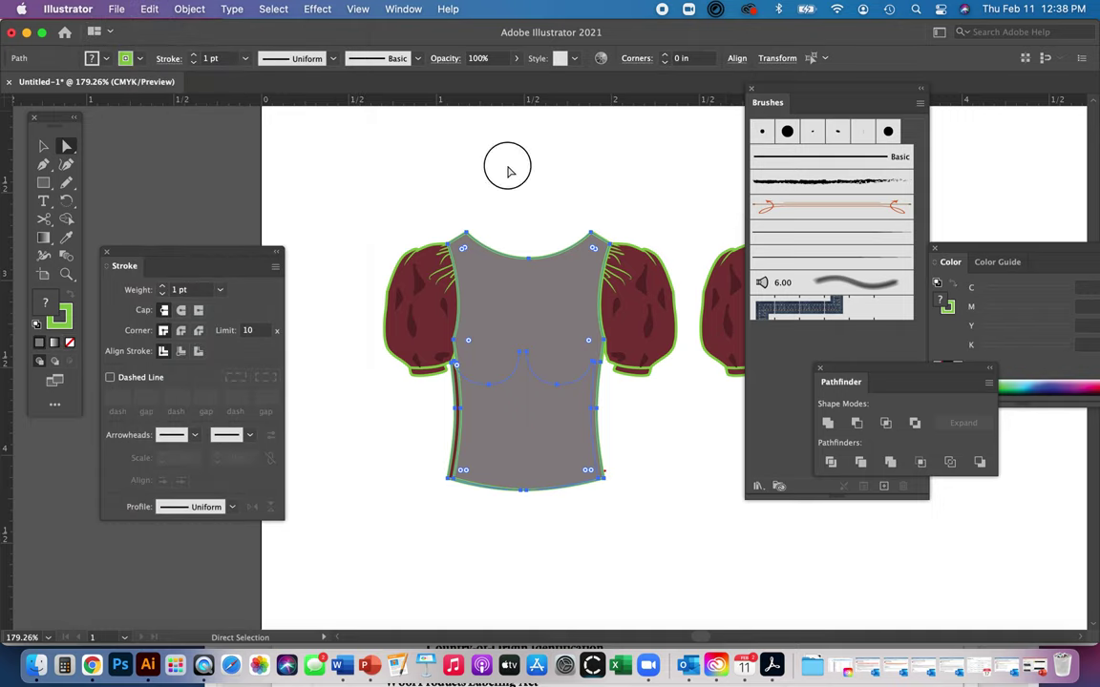
click(511, 332)
click(550, 209)
click(581, 425)
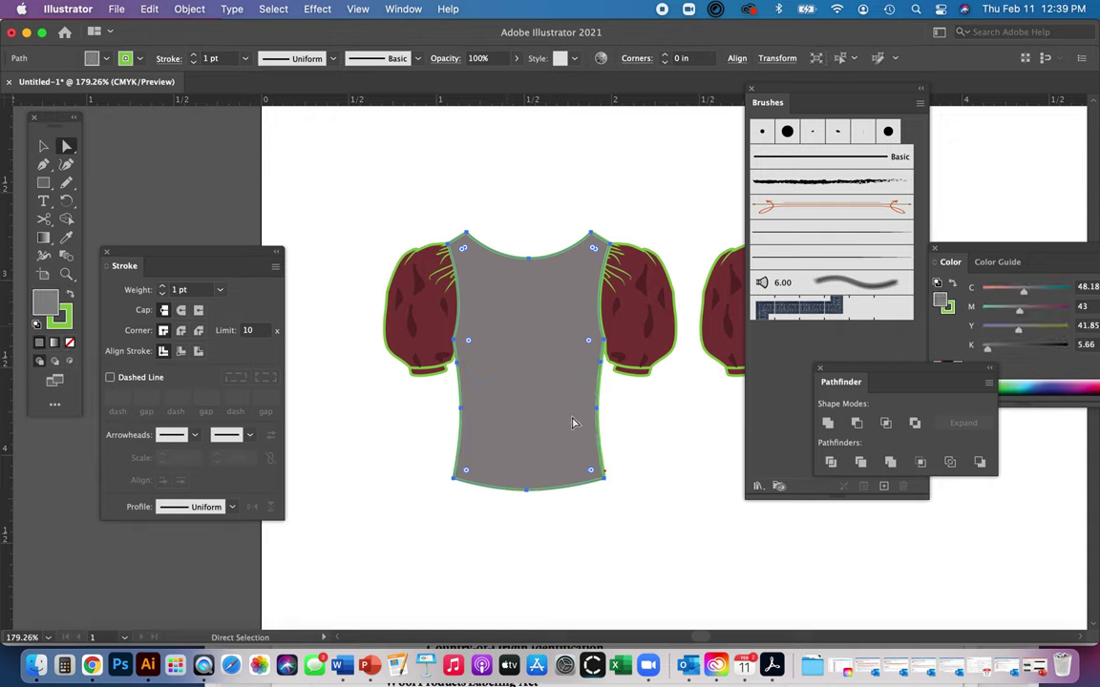
Send the grey body copy behind the front top and reselect it
key(ctrl+shift+bracketleft)
key(ctrl+shift+a)
click(491, 330)
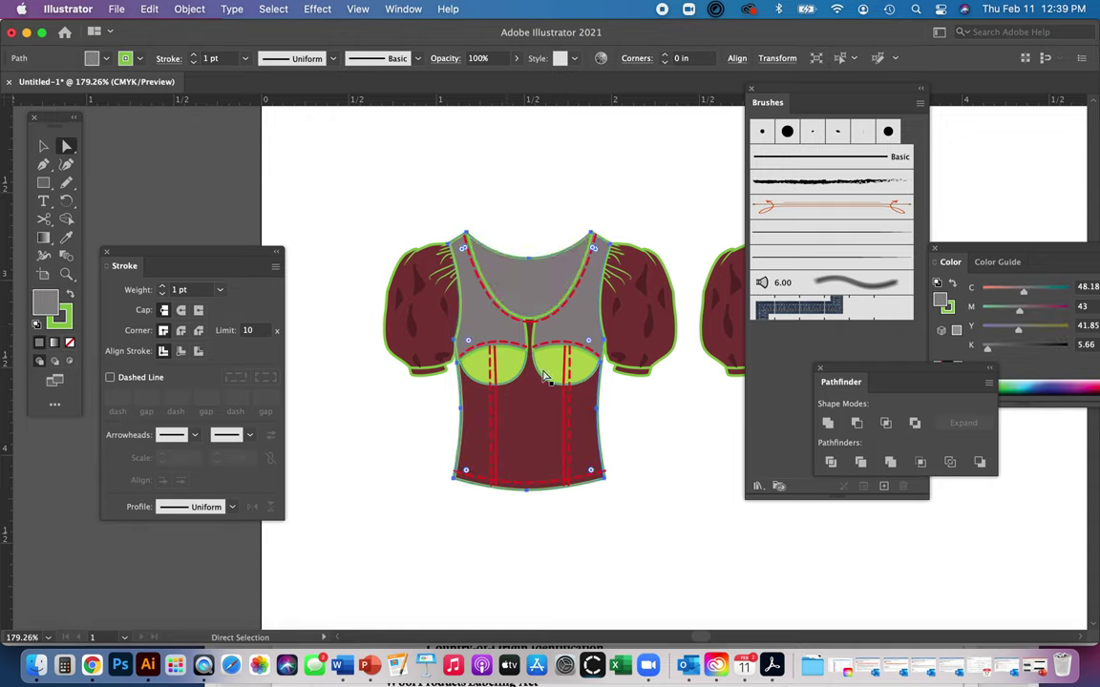
click(508, 199)
click(479, 278)
Fill the inner back piece with dark grey 3A3939
double_click(43, 302)
drag(353, 329, 351, 389)
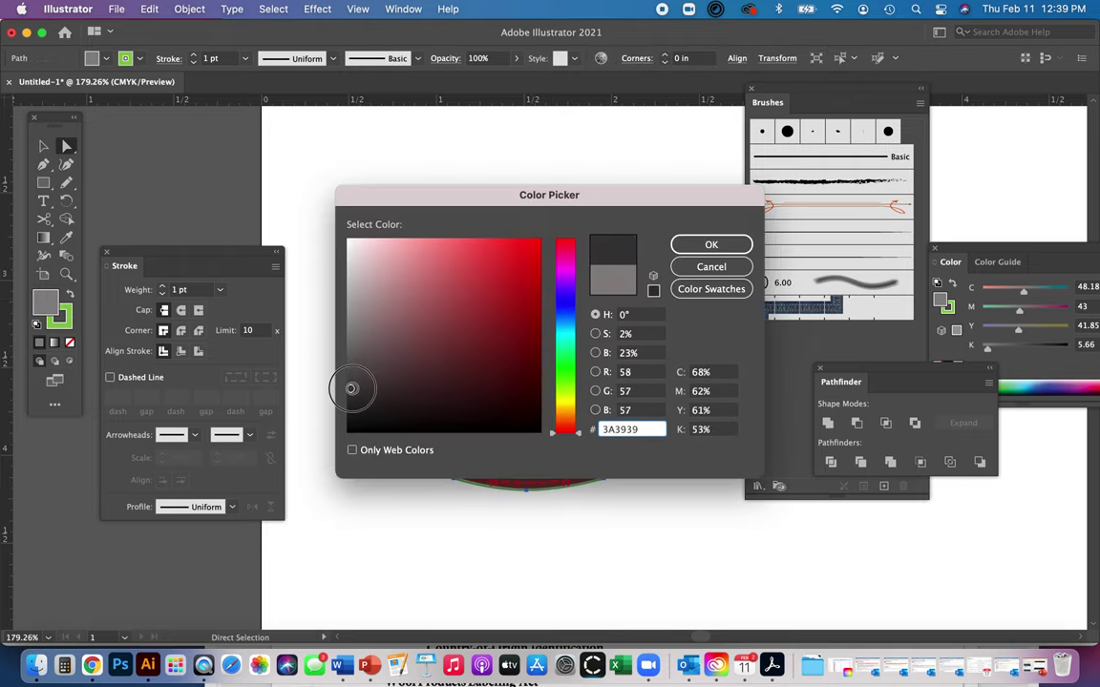
click(728, 245)
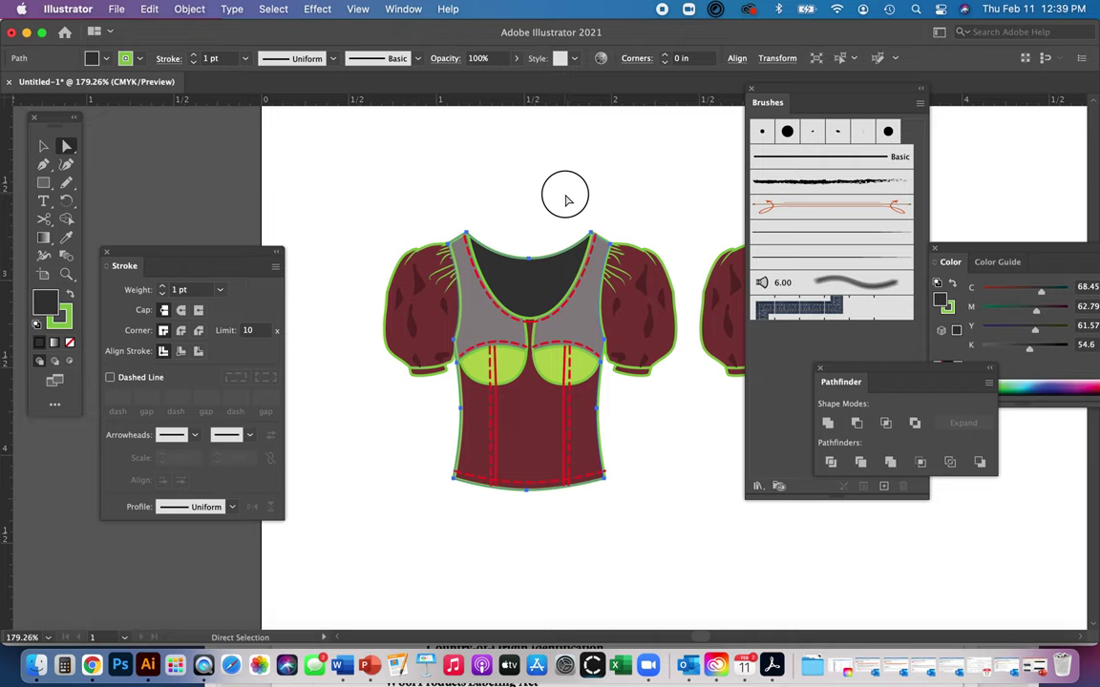
click(565, 199)
key(super+minus)
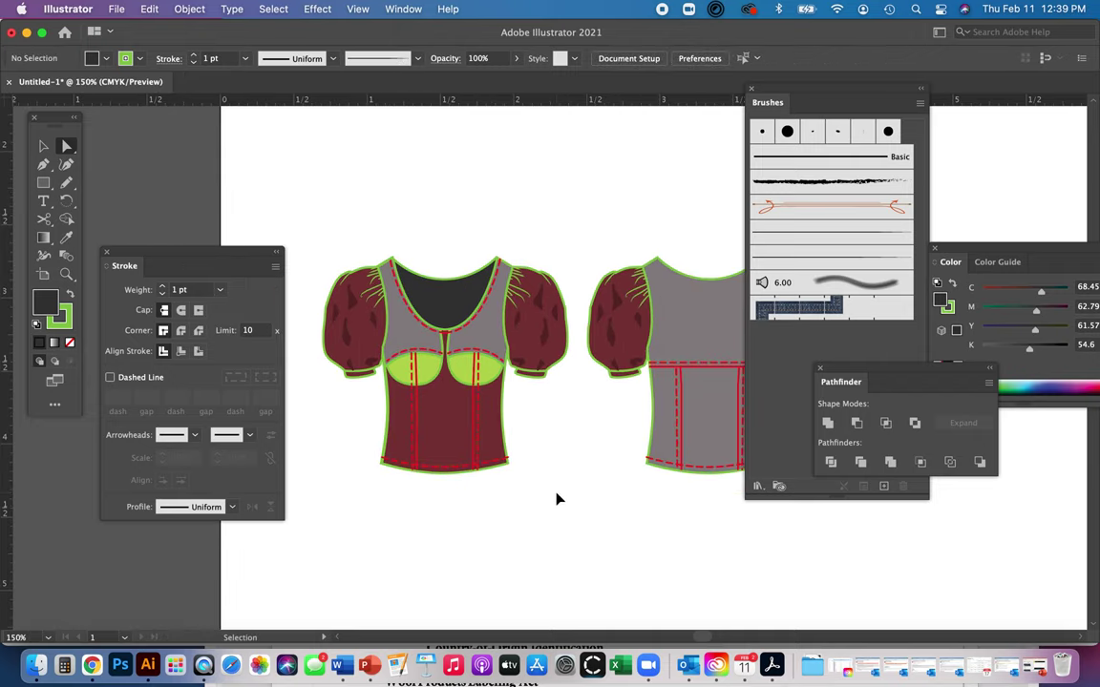
key(super+minus)
key(super+minus)
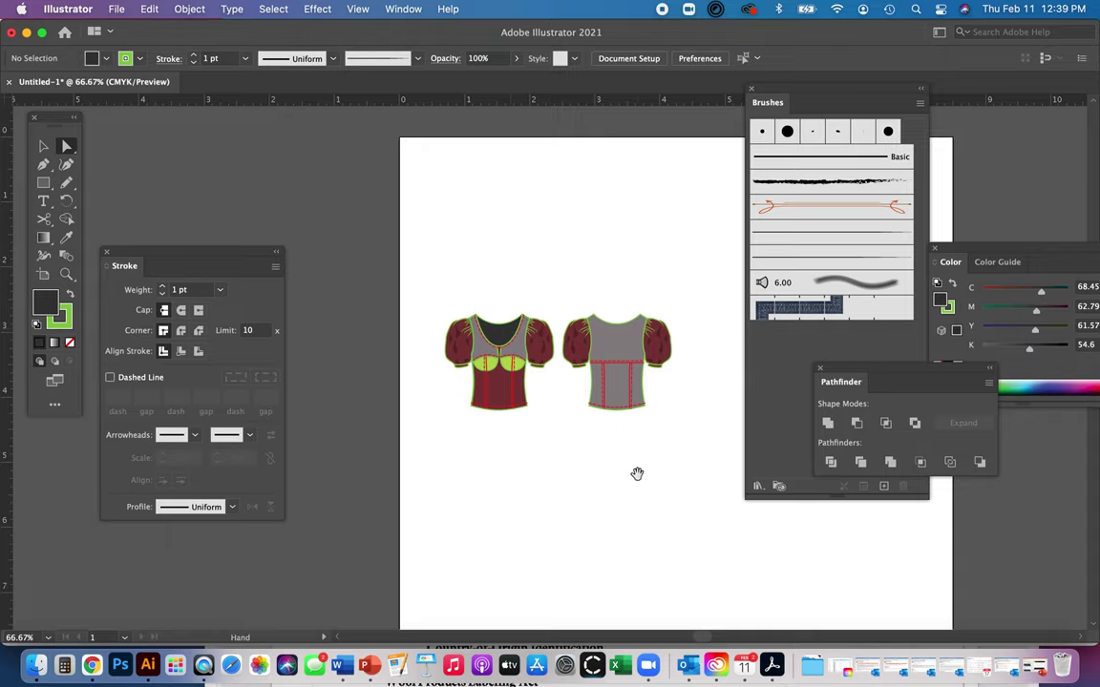
drag(638, 473, 609, 428)
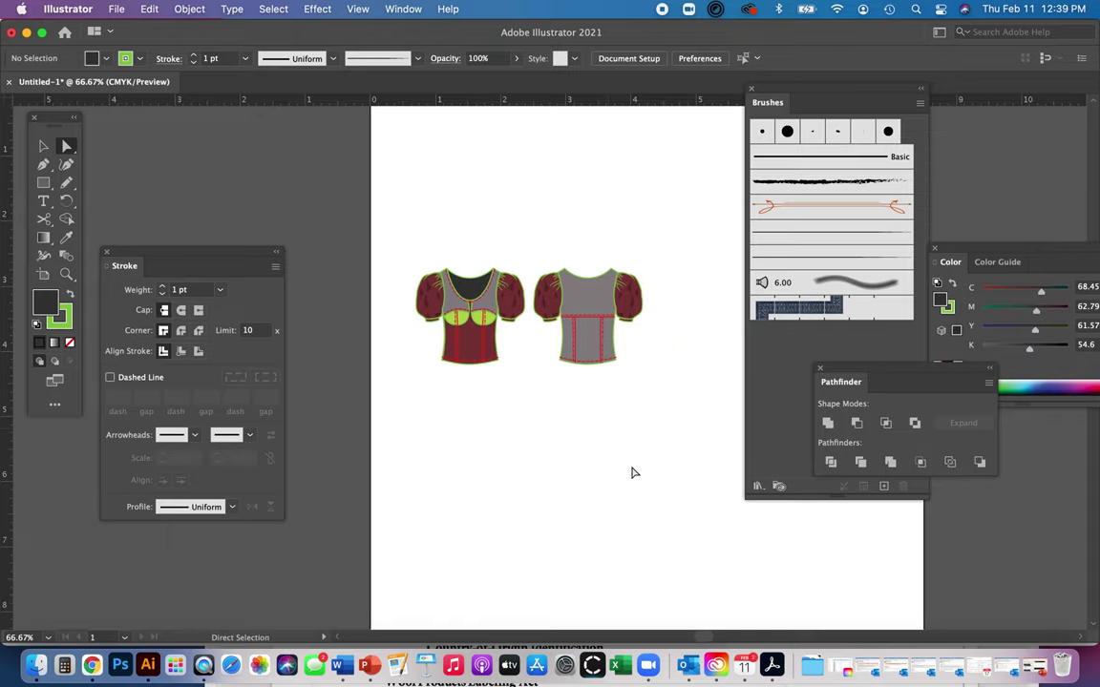